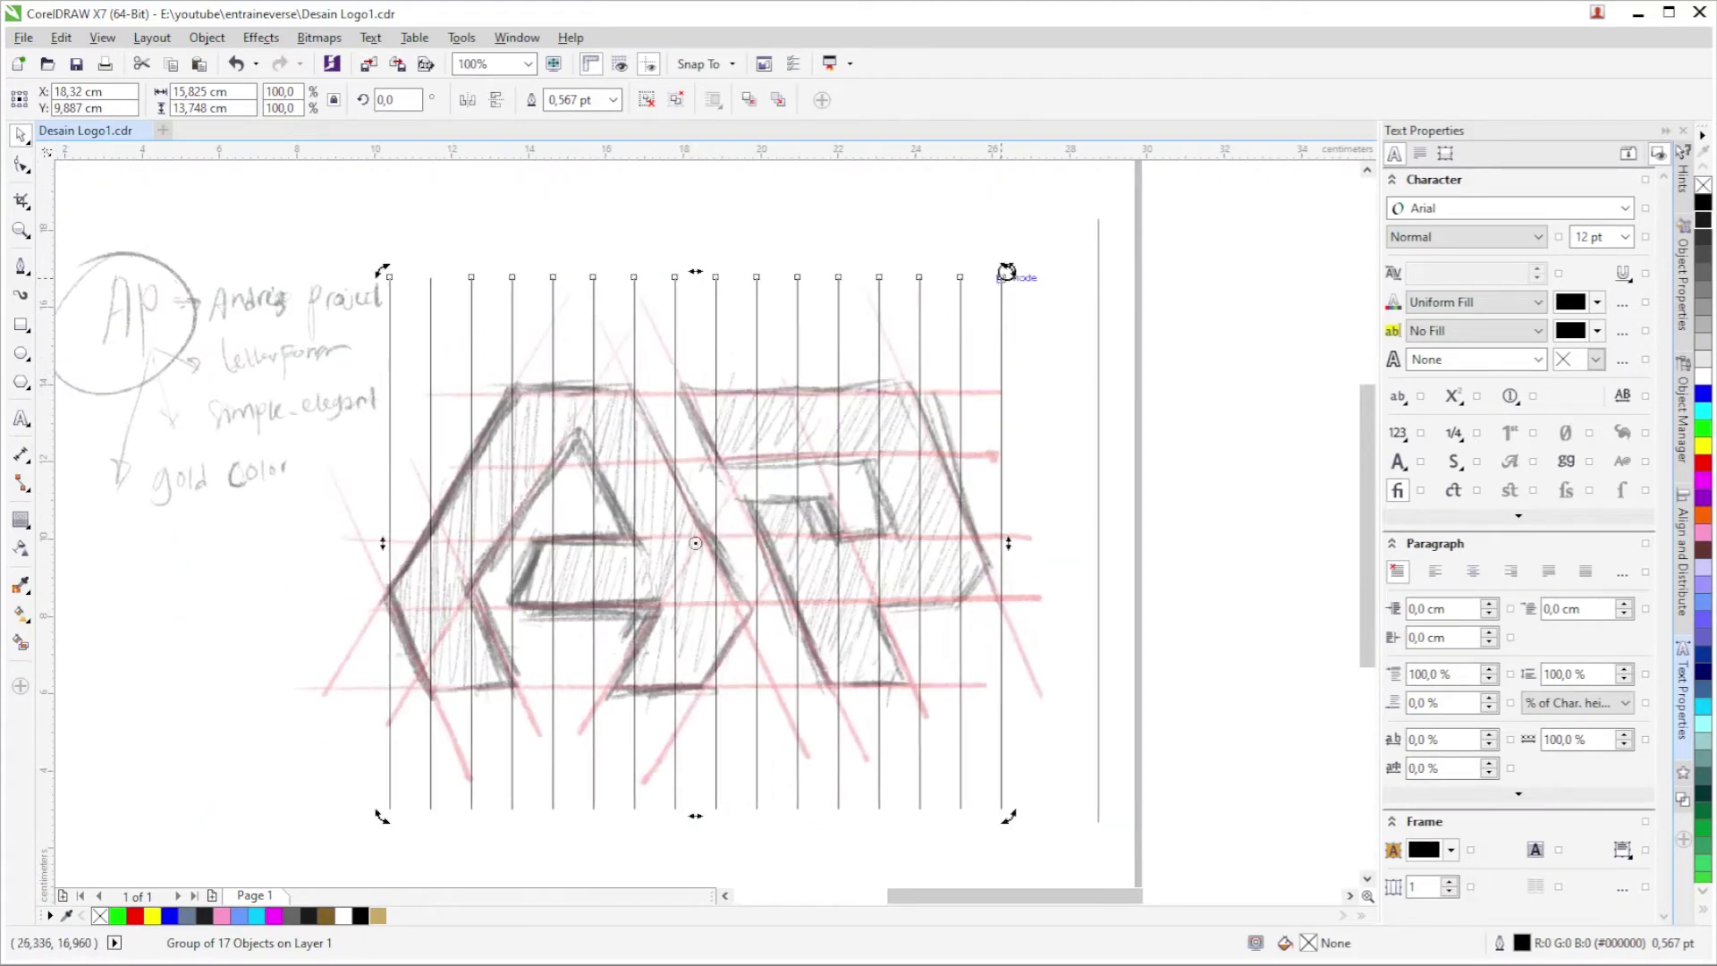
# Rotate copies of the vertical line group to 330° and to the opposite diagonal.
pyautogui.moveTo(1006, 272); pyautogui.dragTo(941, 490)
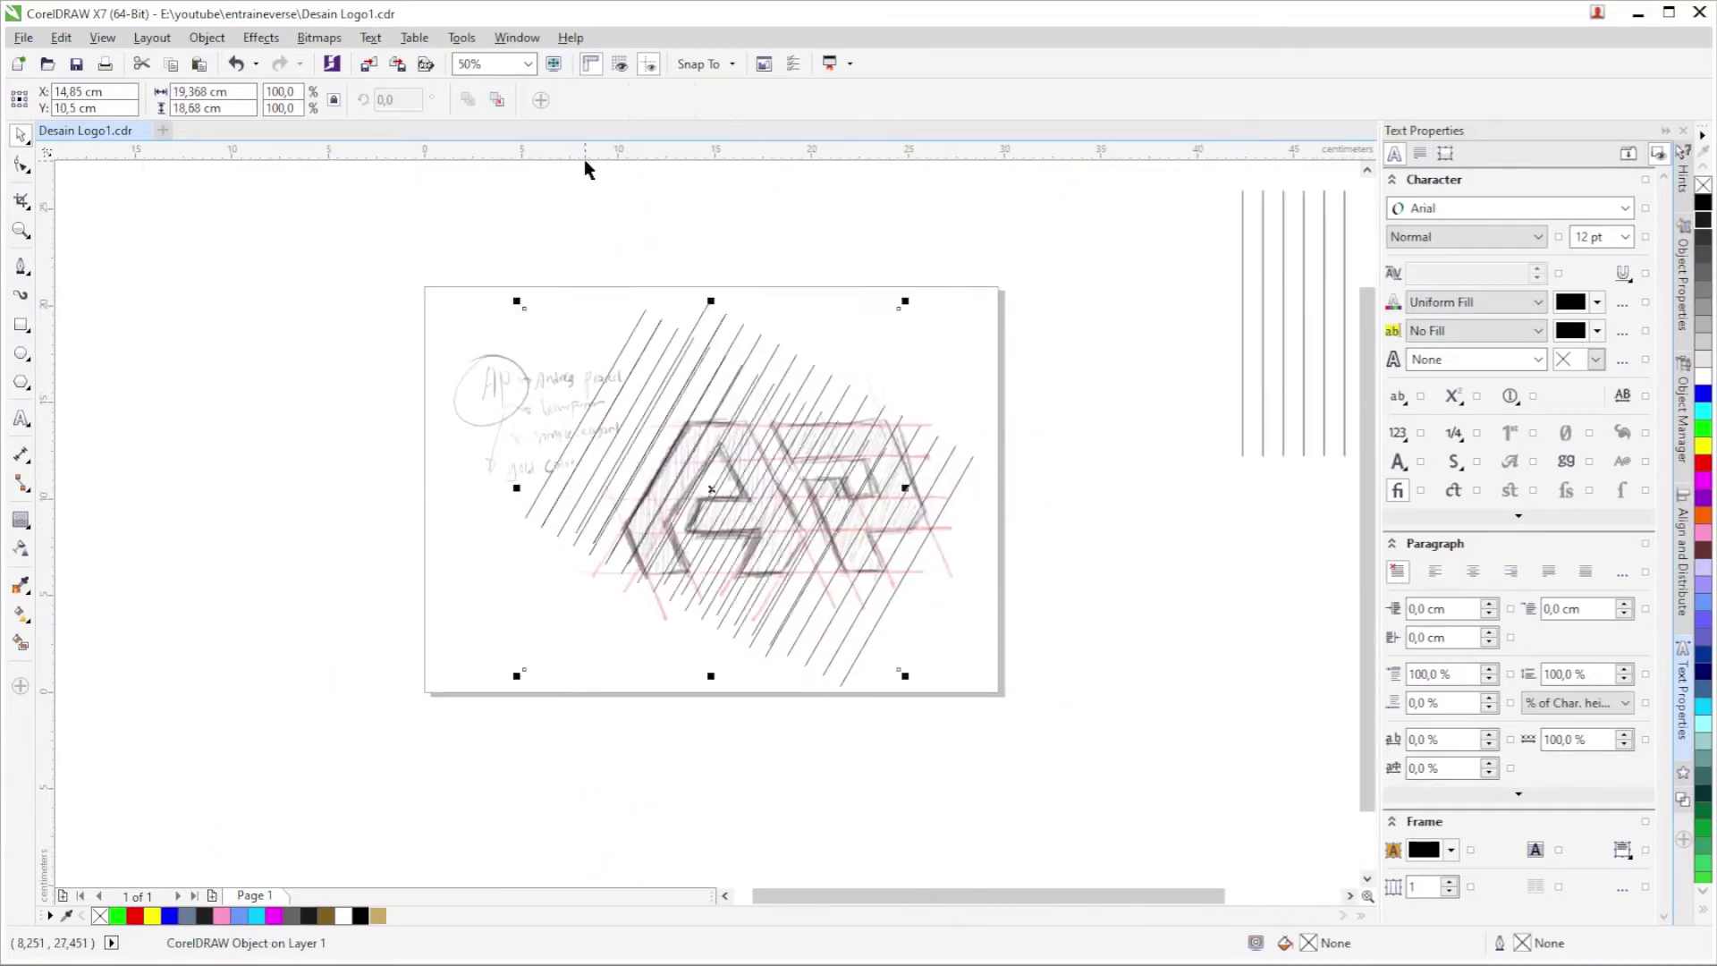
pyautogui.rightClick(834, 382)
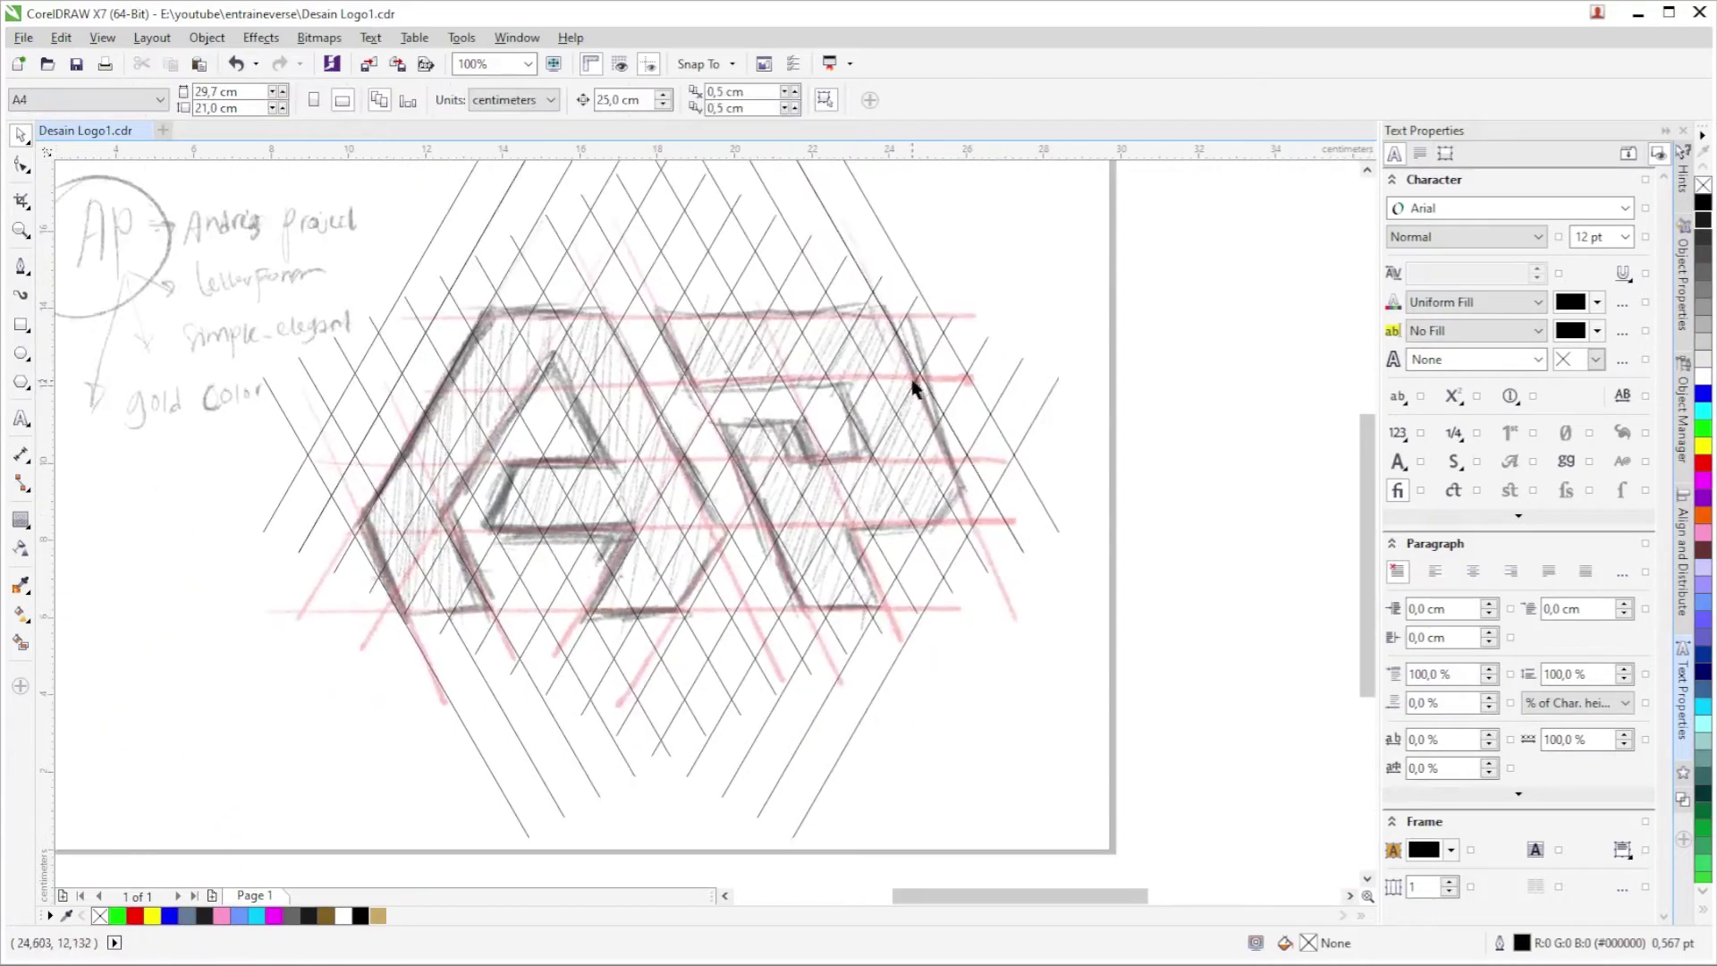
pyautogui.scroll(2, 667, 376)
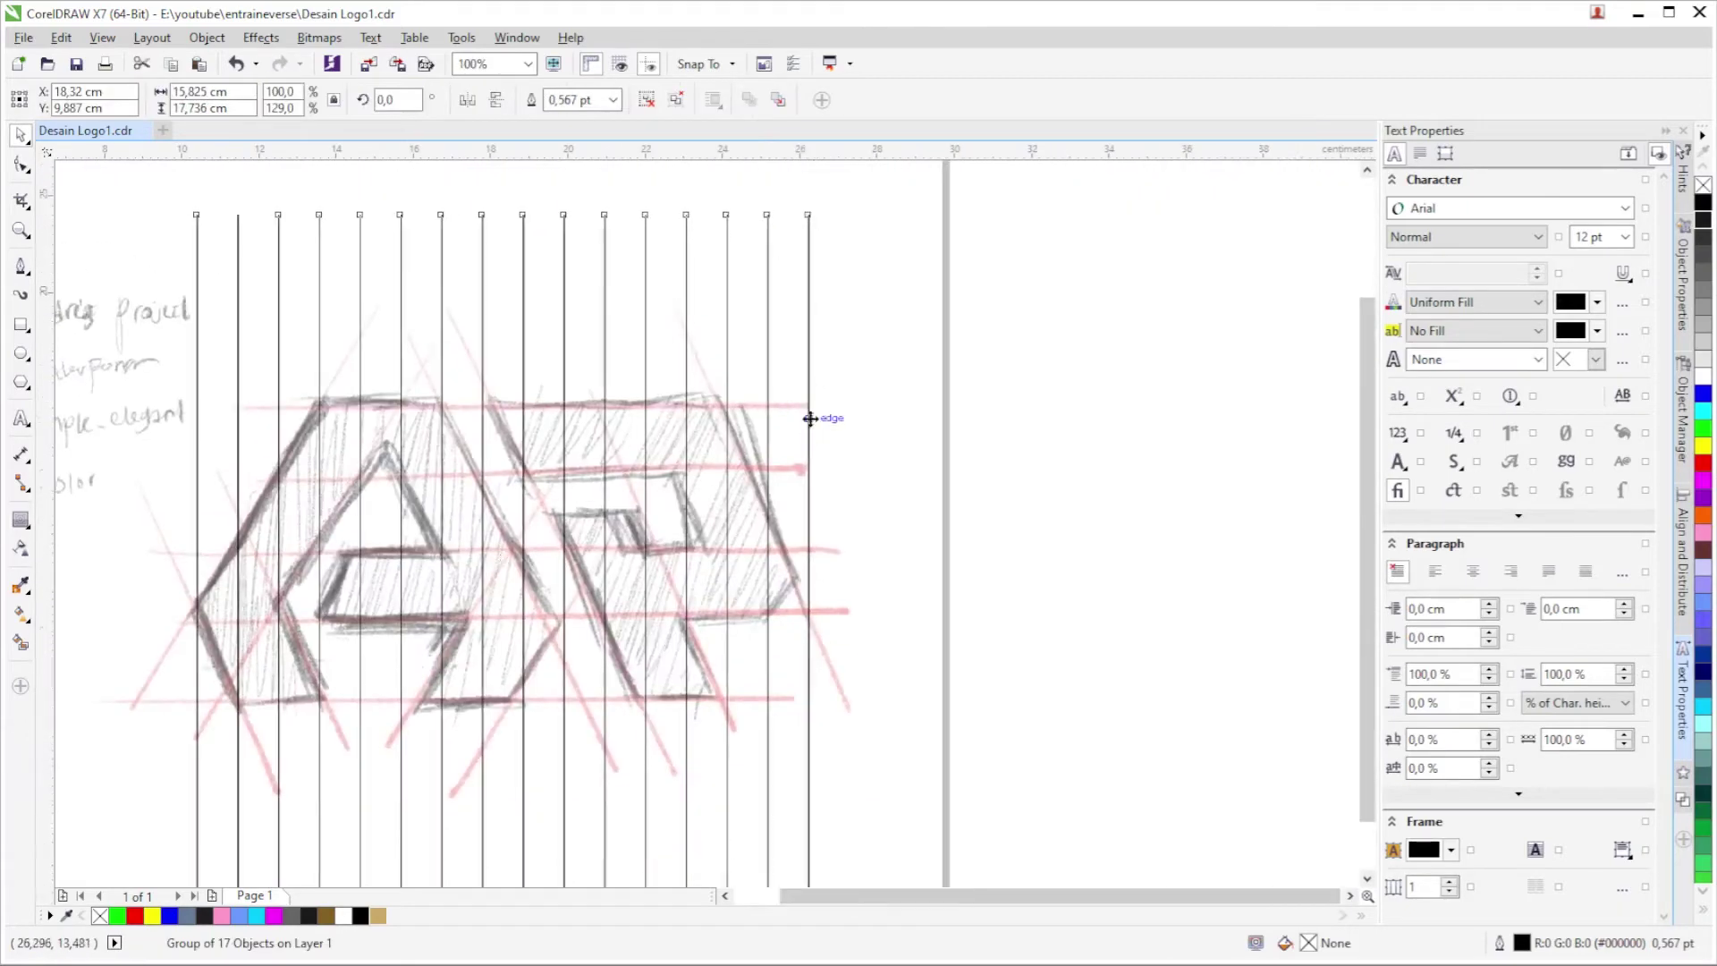
pyautogui.moveTo(965, 243); pyautogui.dragTo(754, 230)
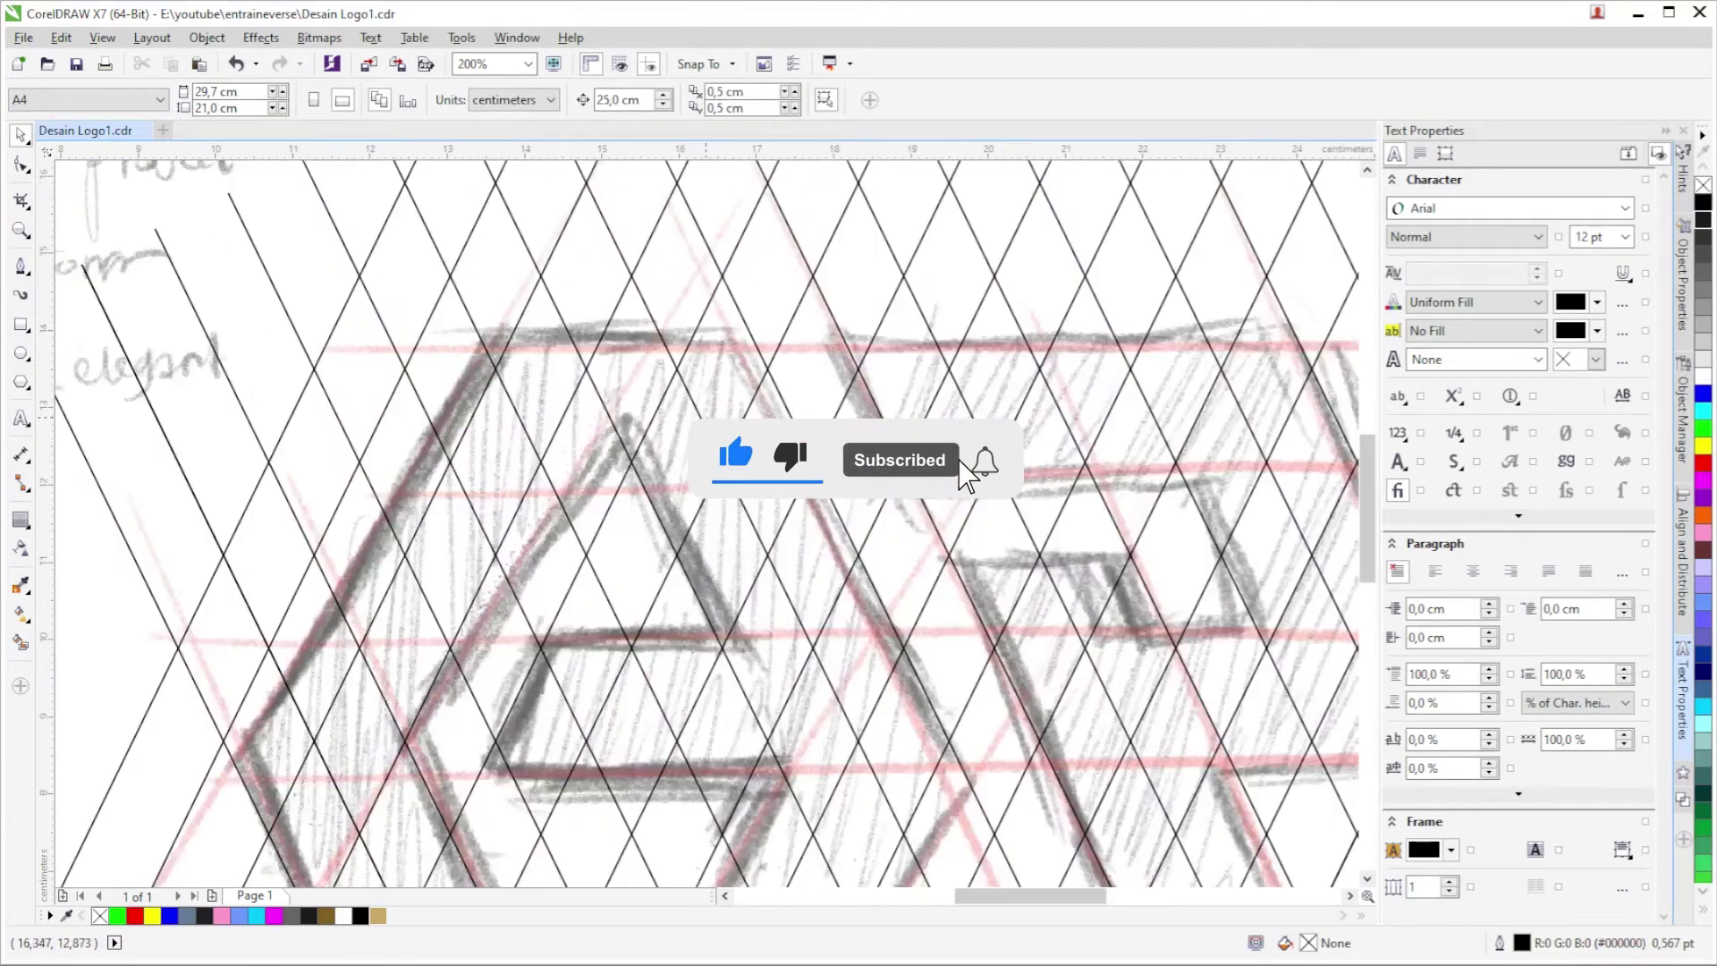
pyautogui.scroll(-1, 569, 222)
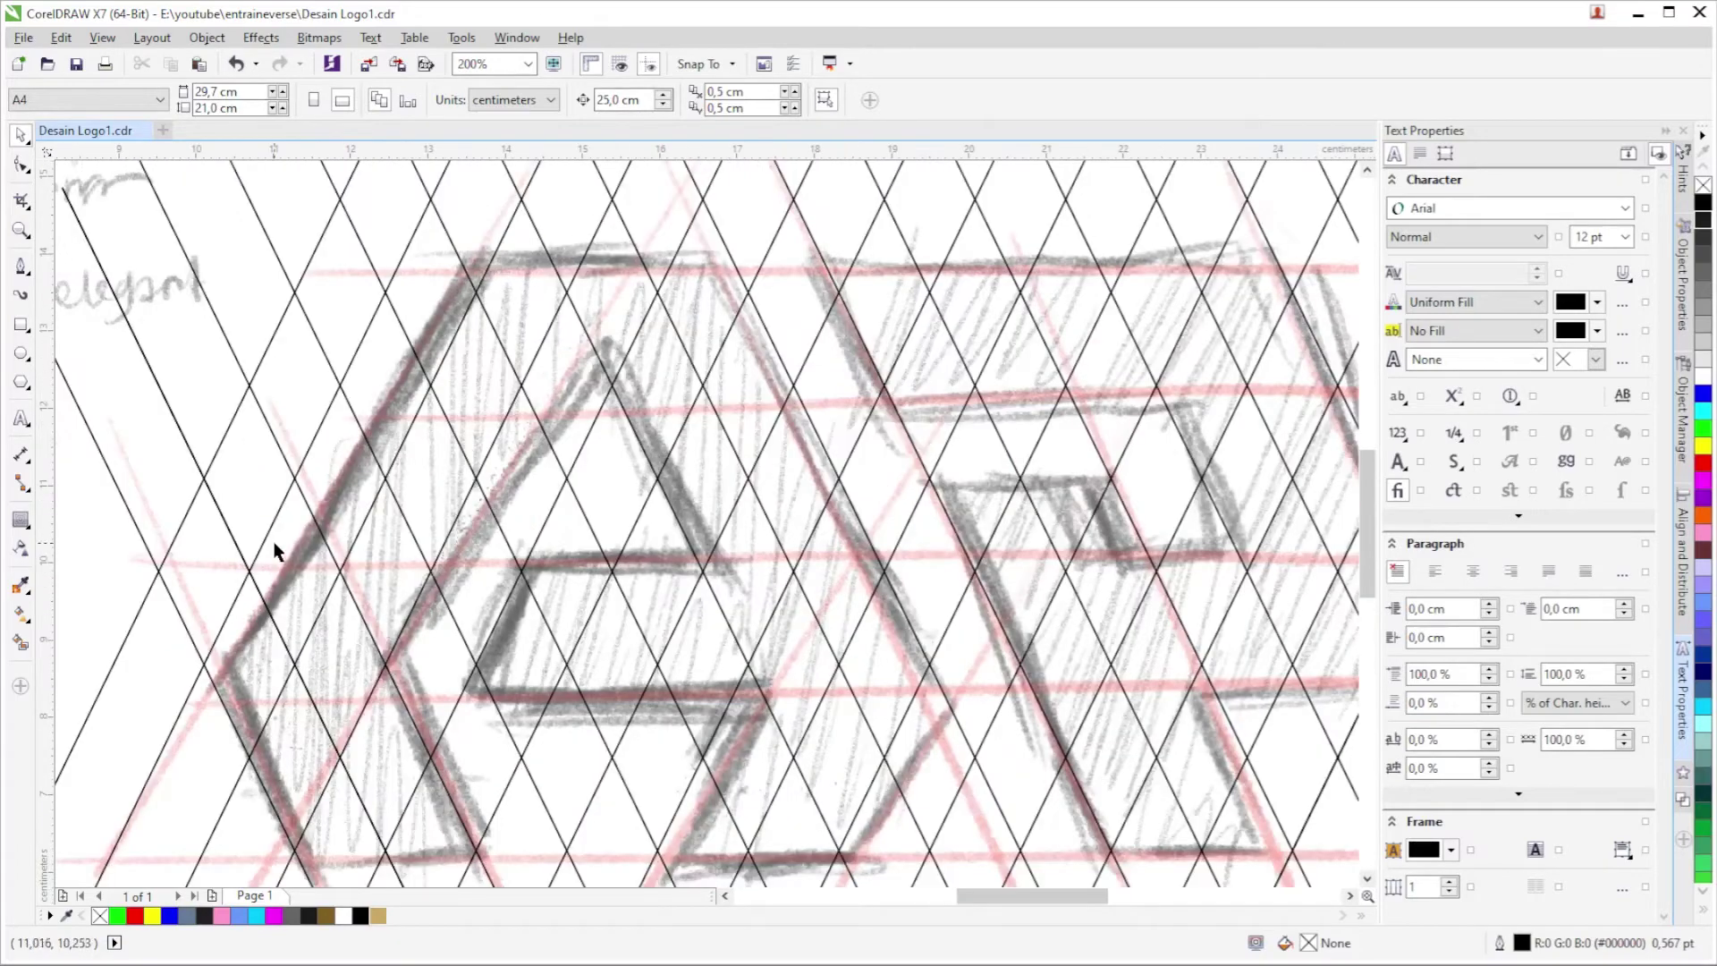
# Draw a horizontal line across the grid and duplicate it twice downward at even spacing.
pyautogui.moveTo(689, 152); pyautogui.dragTo(689, 342)
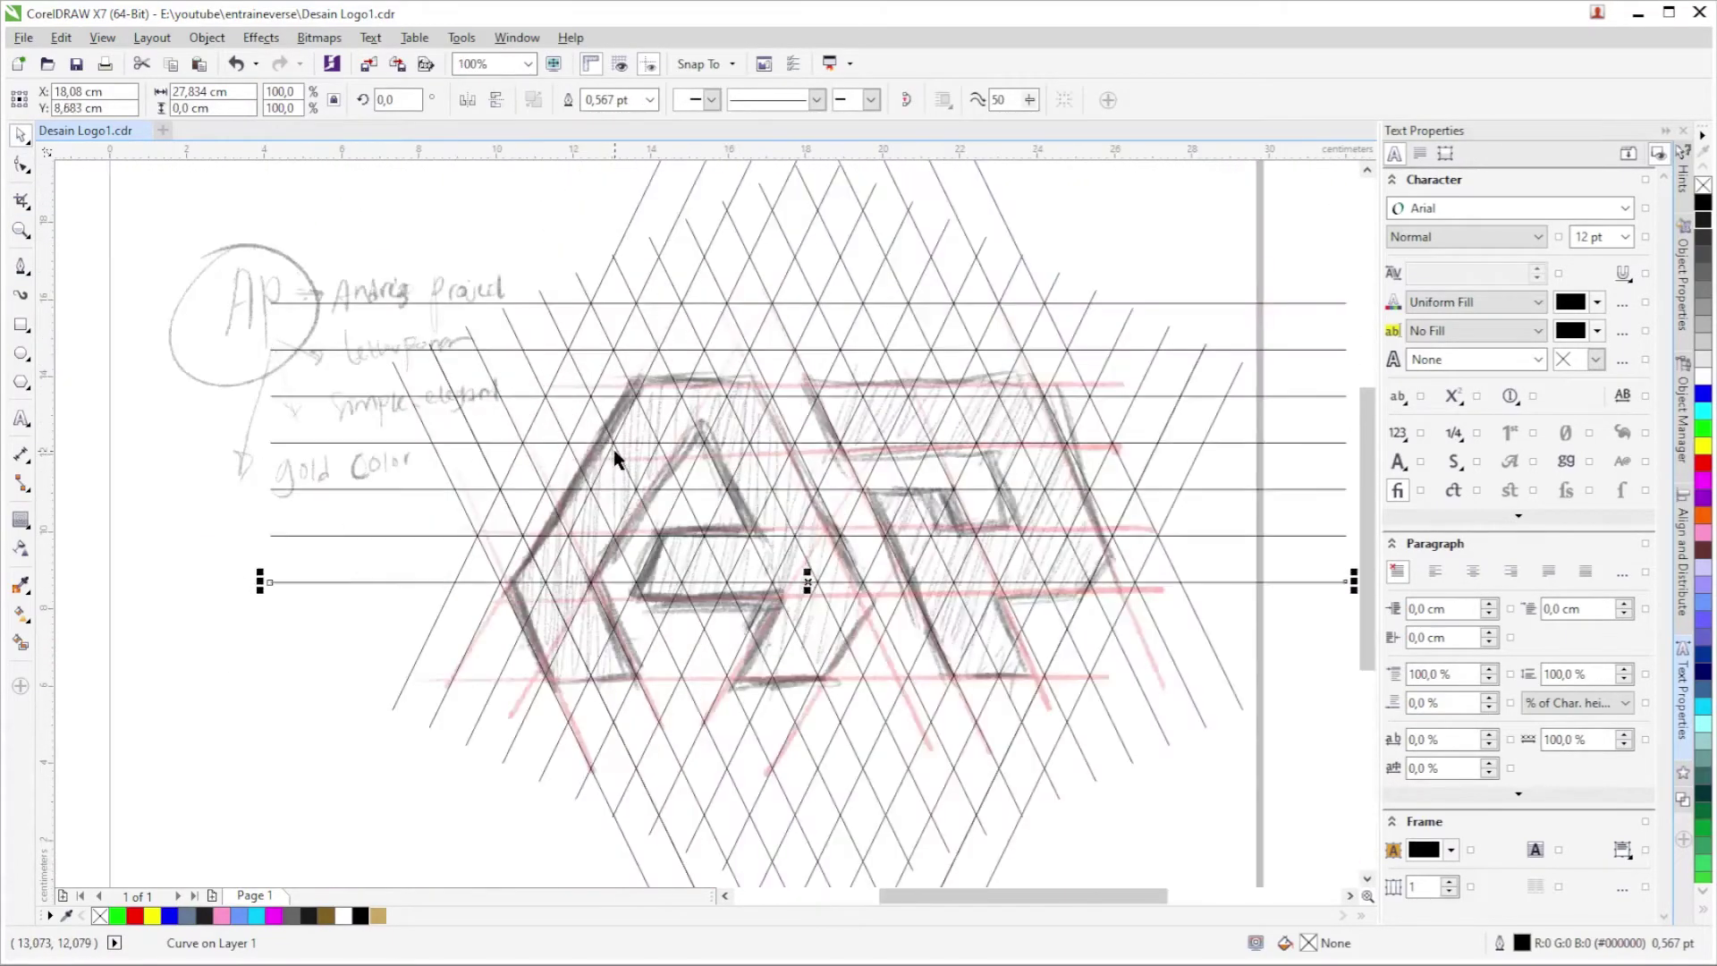
pyautogui.hotkey('ctrl', 'd')
pyautogui.hotkey('ctrl', 'd')
pyautogui.scroll(1, 690, 319)
pyautogui.scroll(-1, 1174, 759)
pyautogui.hotkey('ctrl', 'd')
pyautogui.hotkey('ctrl', 'd')
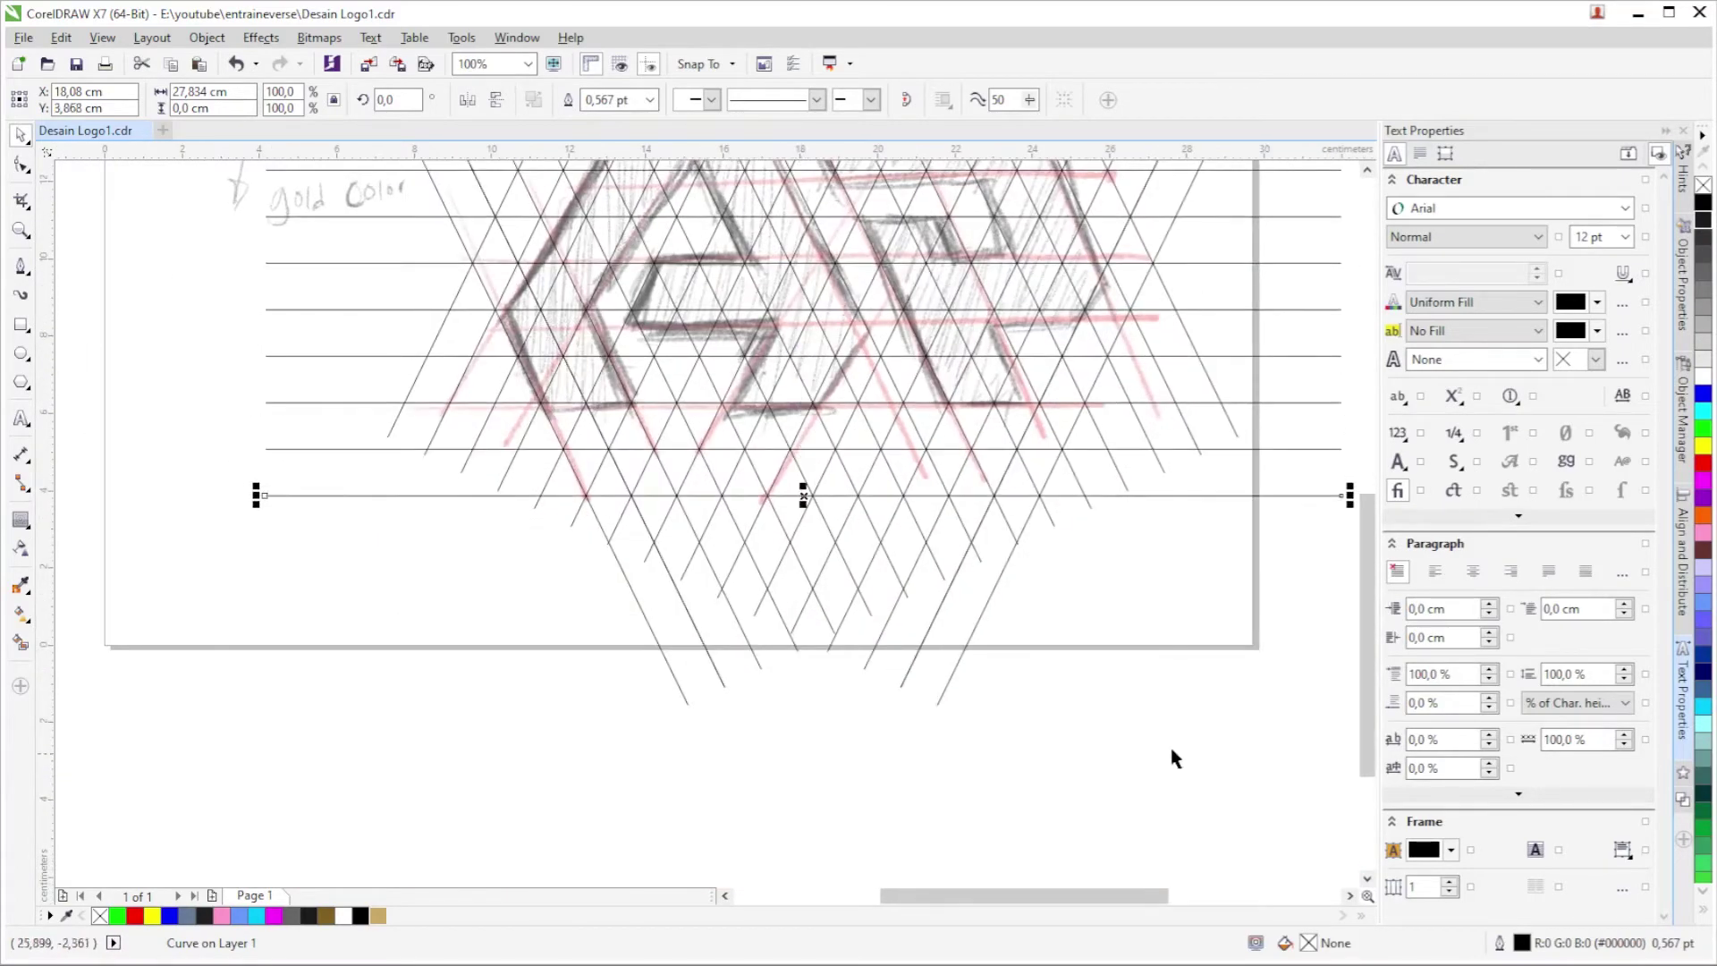
pyautogui.click(1174, 758)
pyautogui.scroll(2, 536, 358)
pyautogui.scroll(-2, 756, 462)
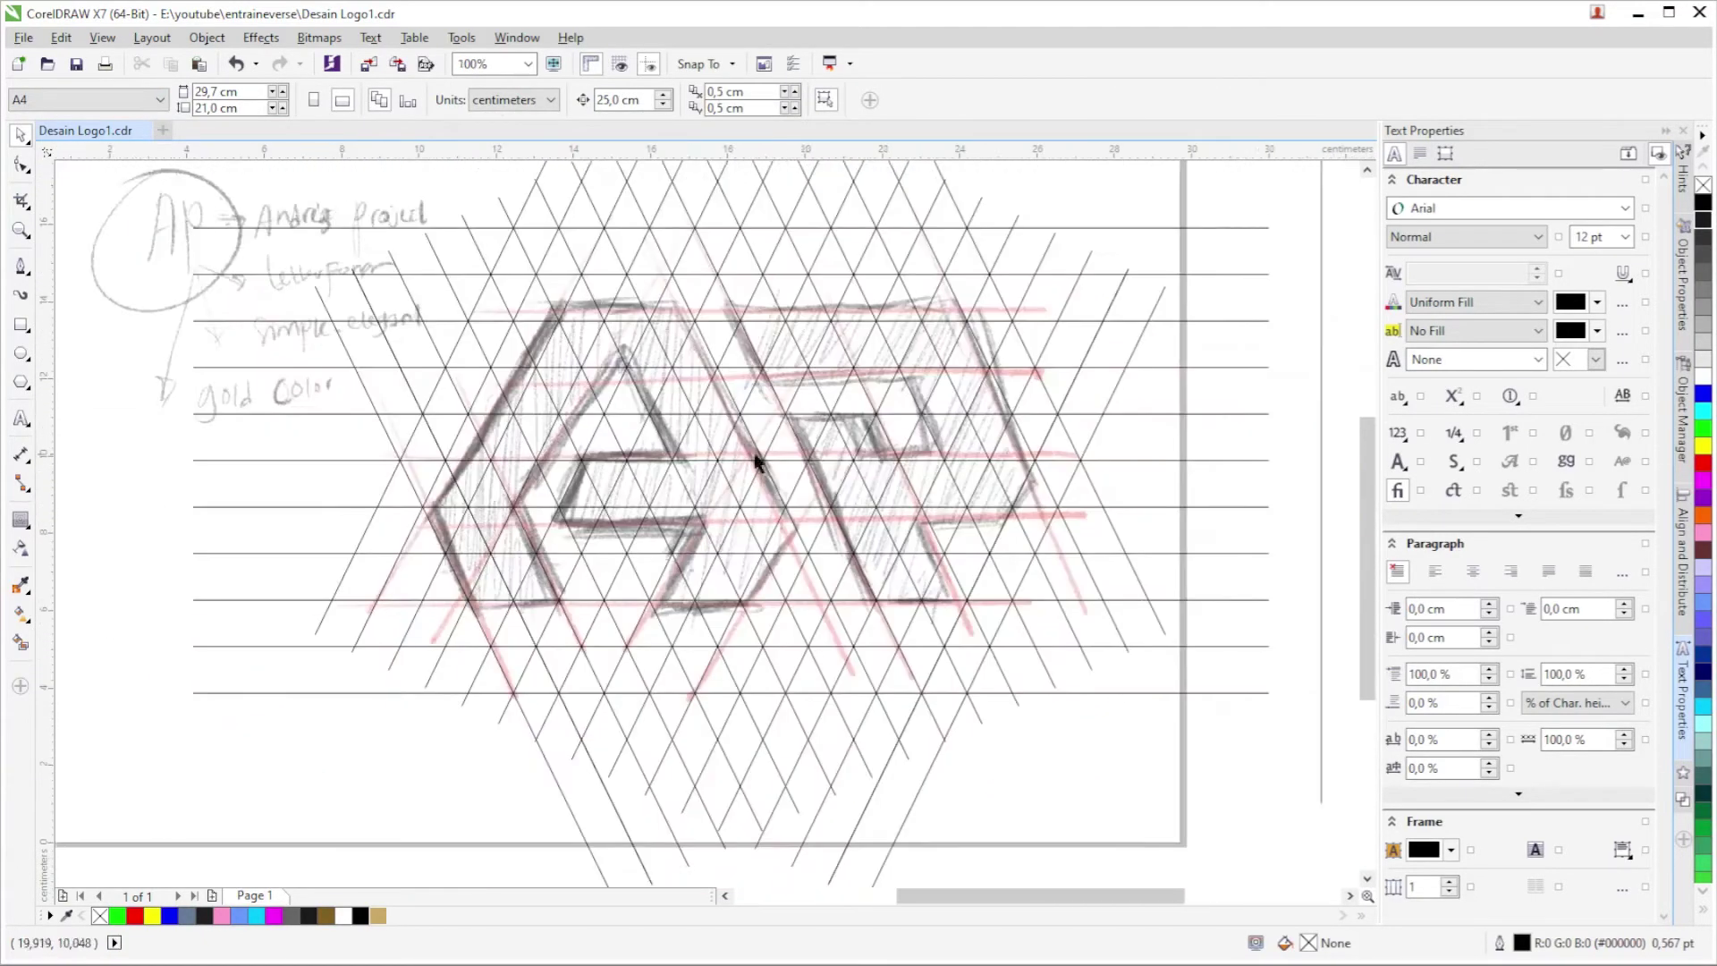
pyautogui.scroll(2, 755, 463)
pyautogui.hscroll(-3, 491, 394)
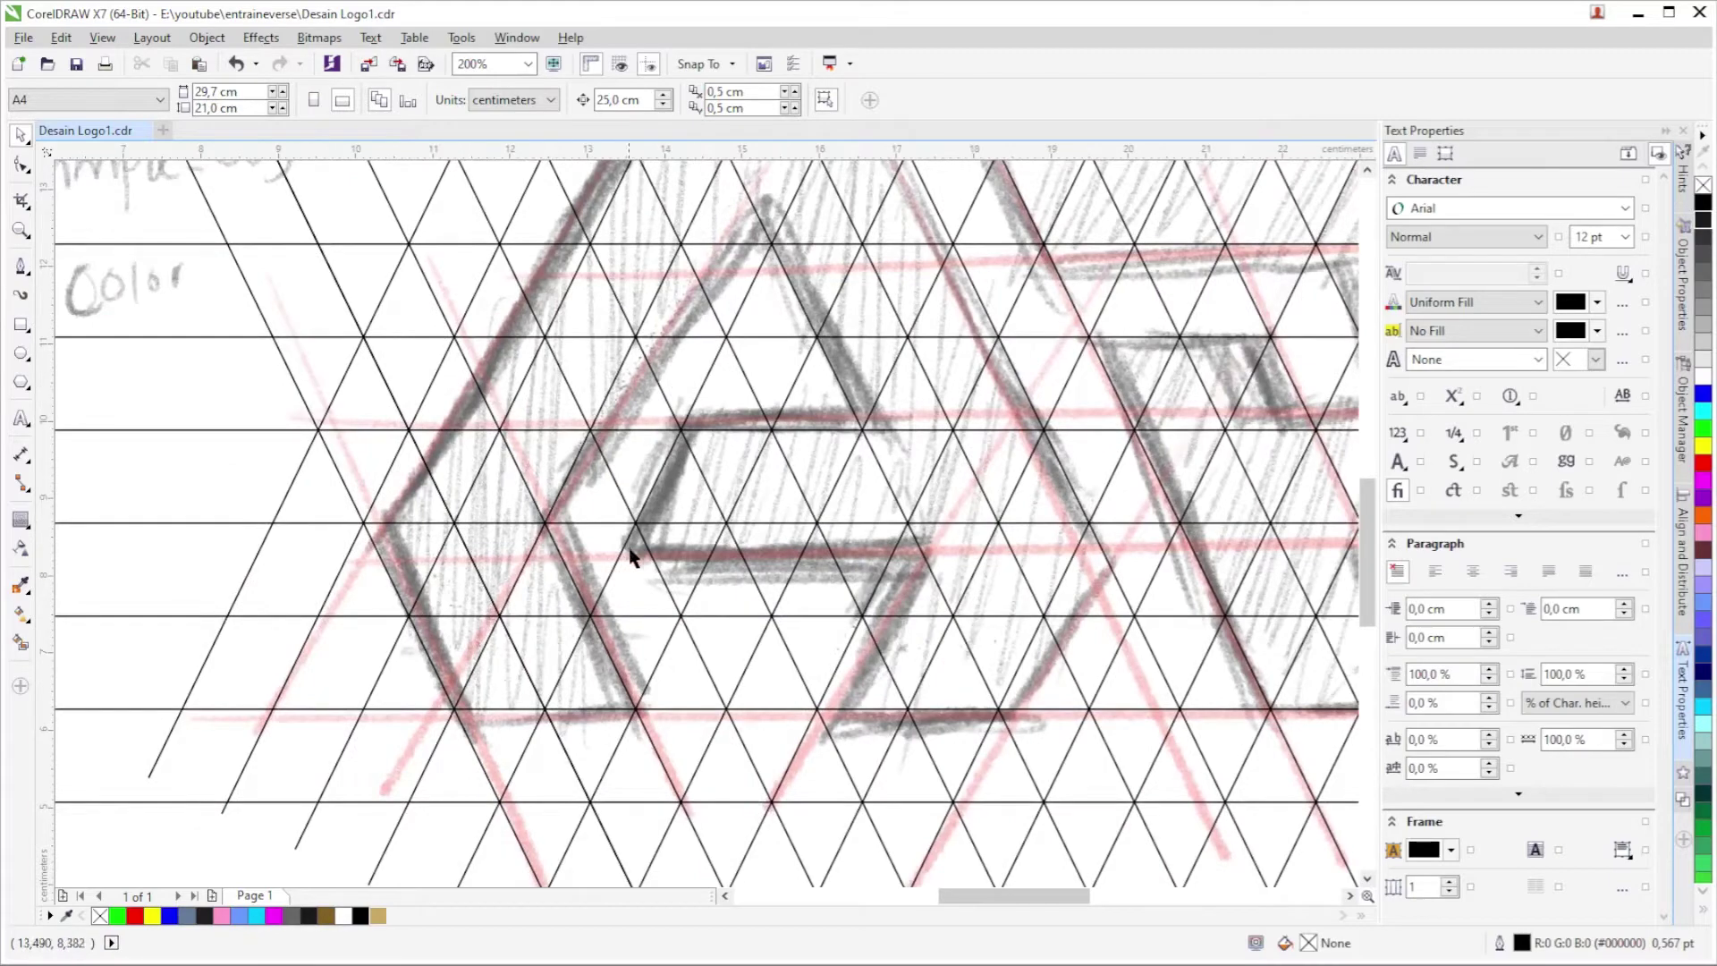
pyautogui.hscroll(2, 403, 463)
pyautogui.scroll(2, 403, 462)
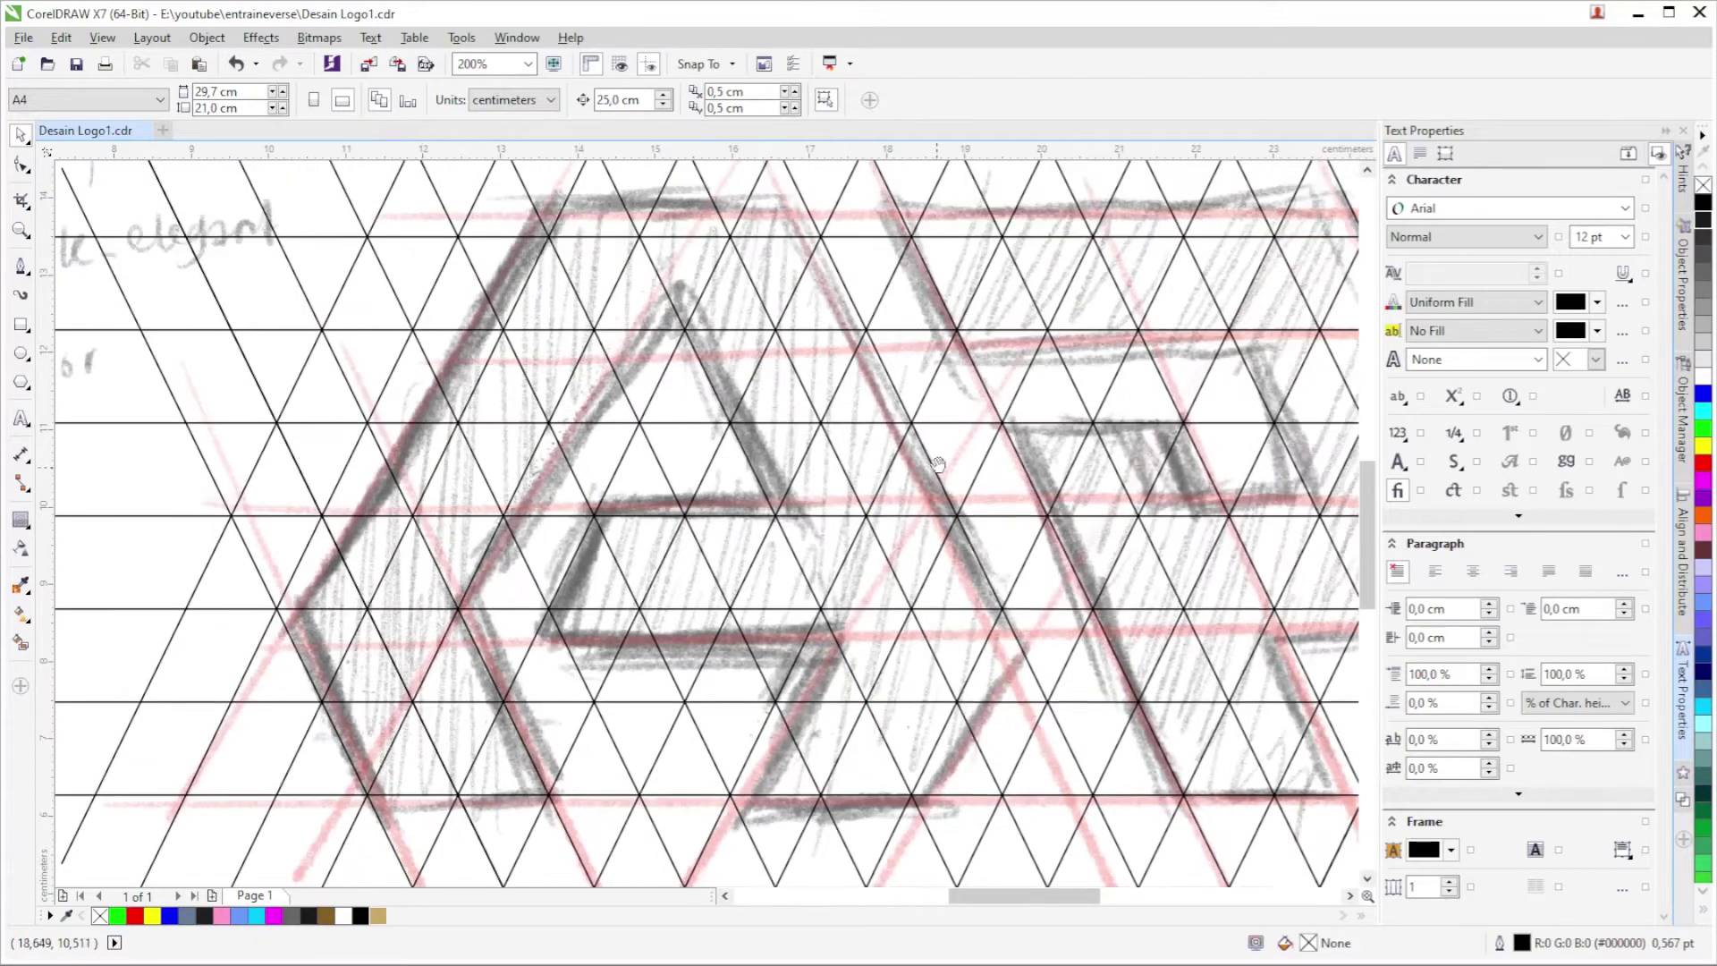
pyautogui.hscroll(2, 936, 463)
pyautogui.scroll(-2, 1004, 459)
pyautogui.scroll(2, 877, 479)
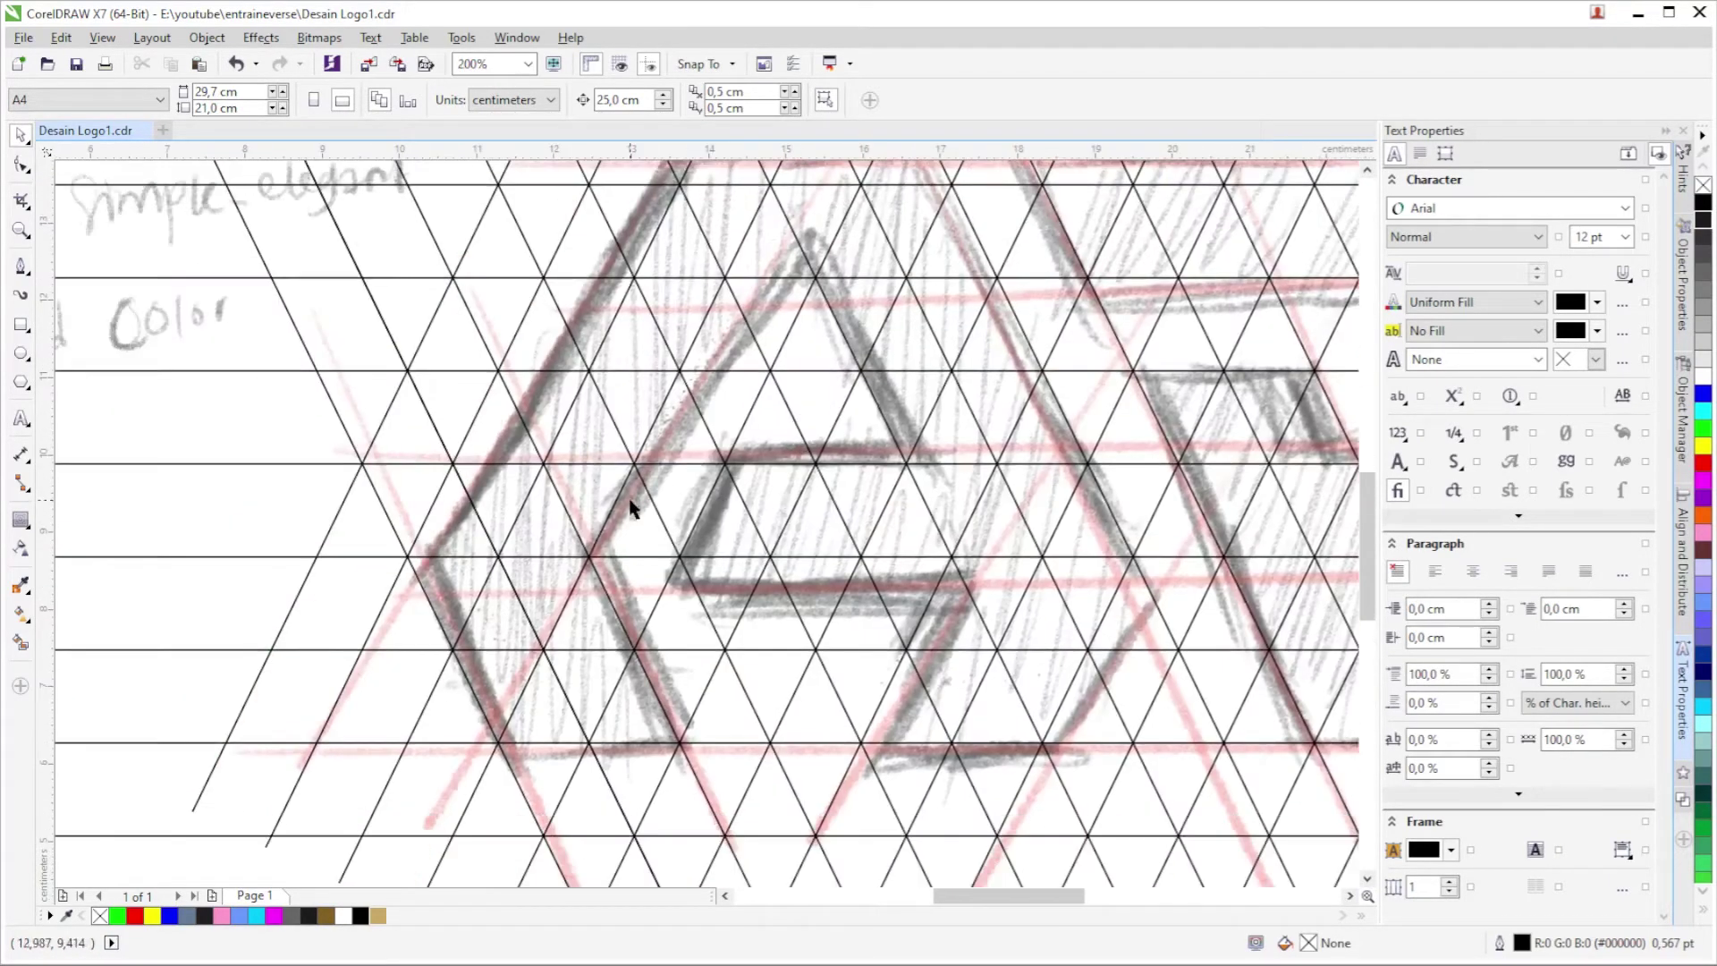
pyautogui.hscroll(-2, 630, 508)
pyautogui.scroll(-2, 562, 576)
pyautogui.scroll(2, 653, 322)
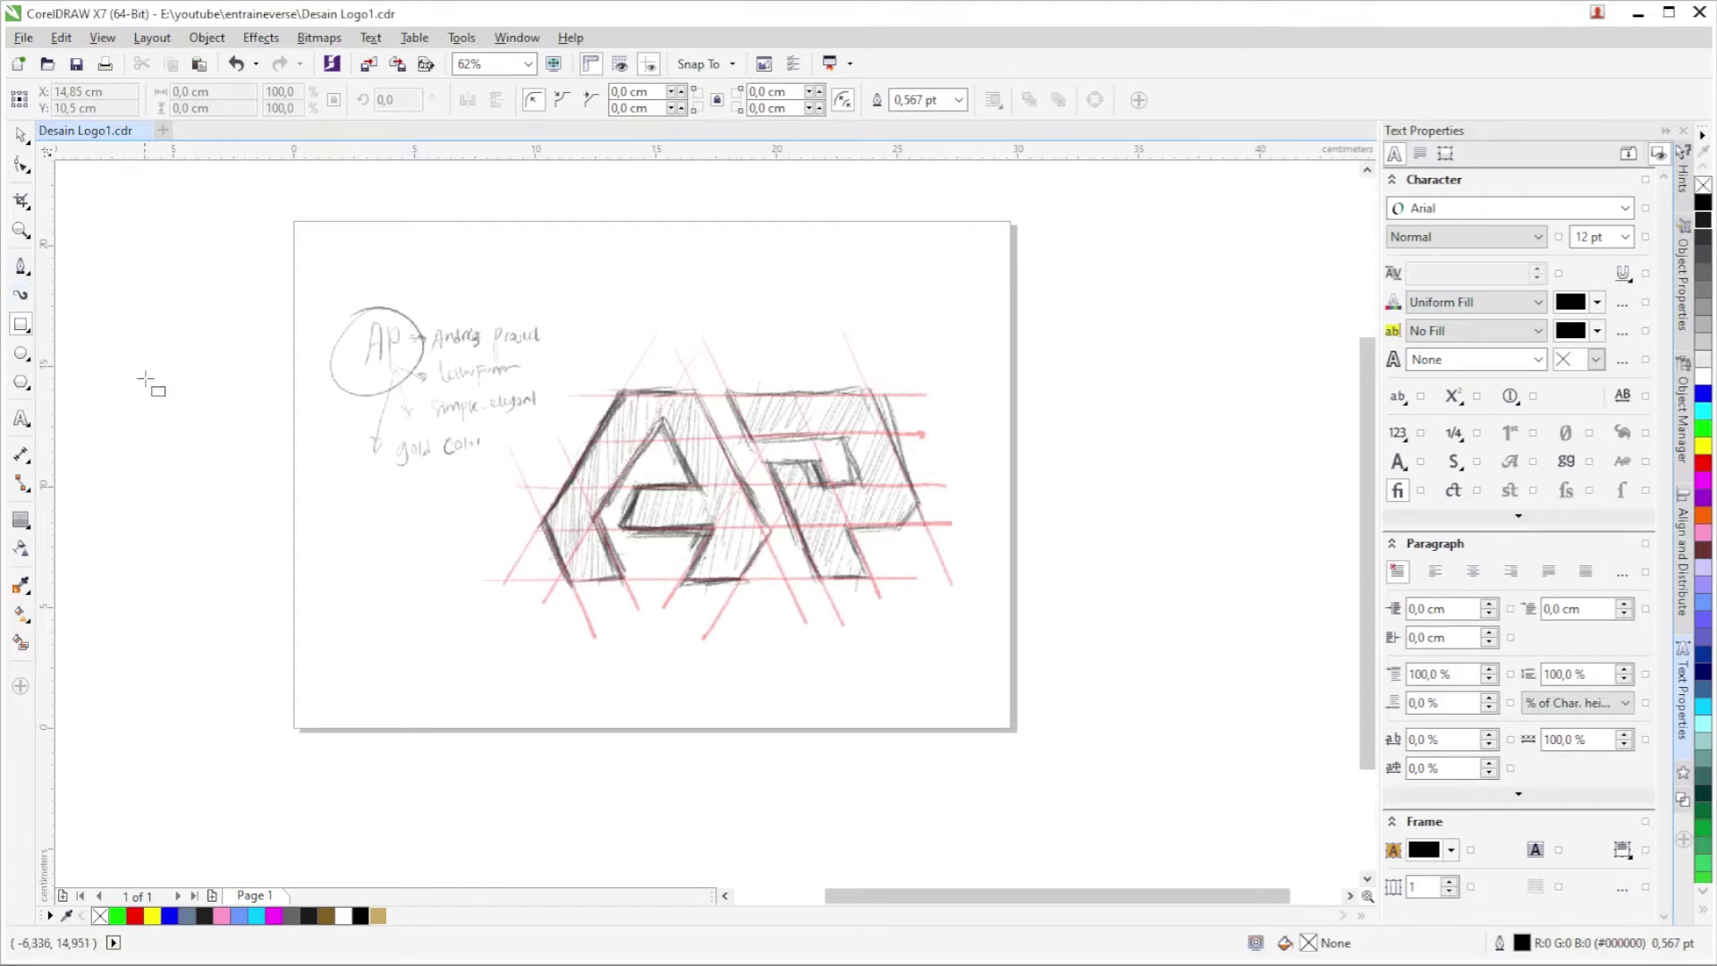
# Return to the Pick tool and zoom around the bare AP sketch bitmap with its notes.
pyautogui.click(21, 136)
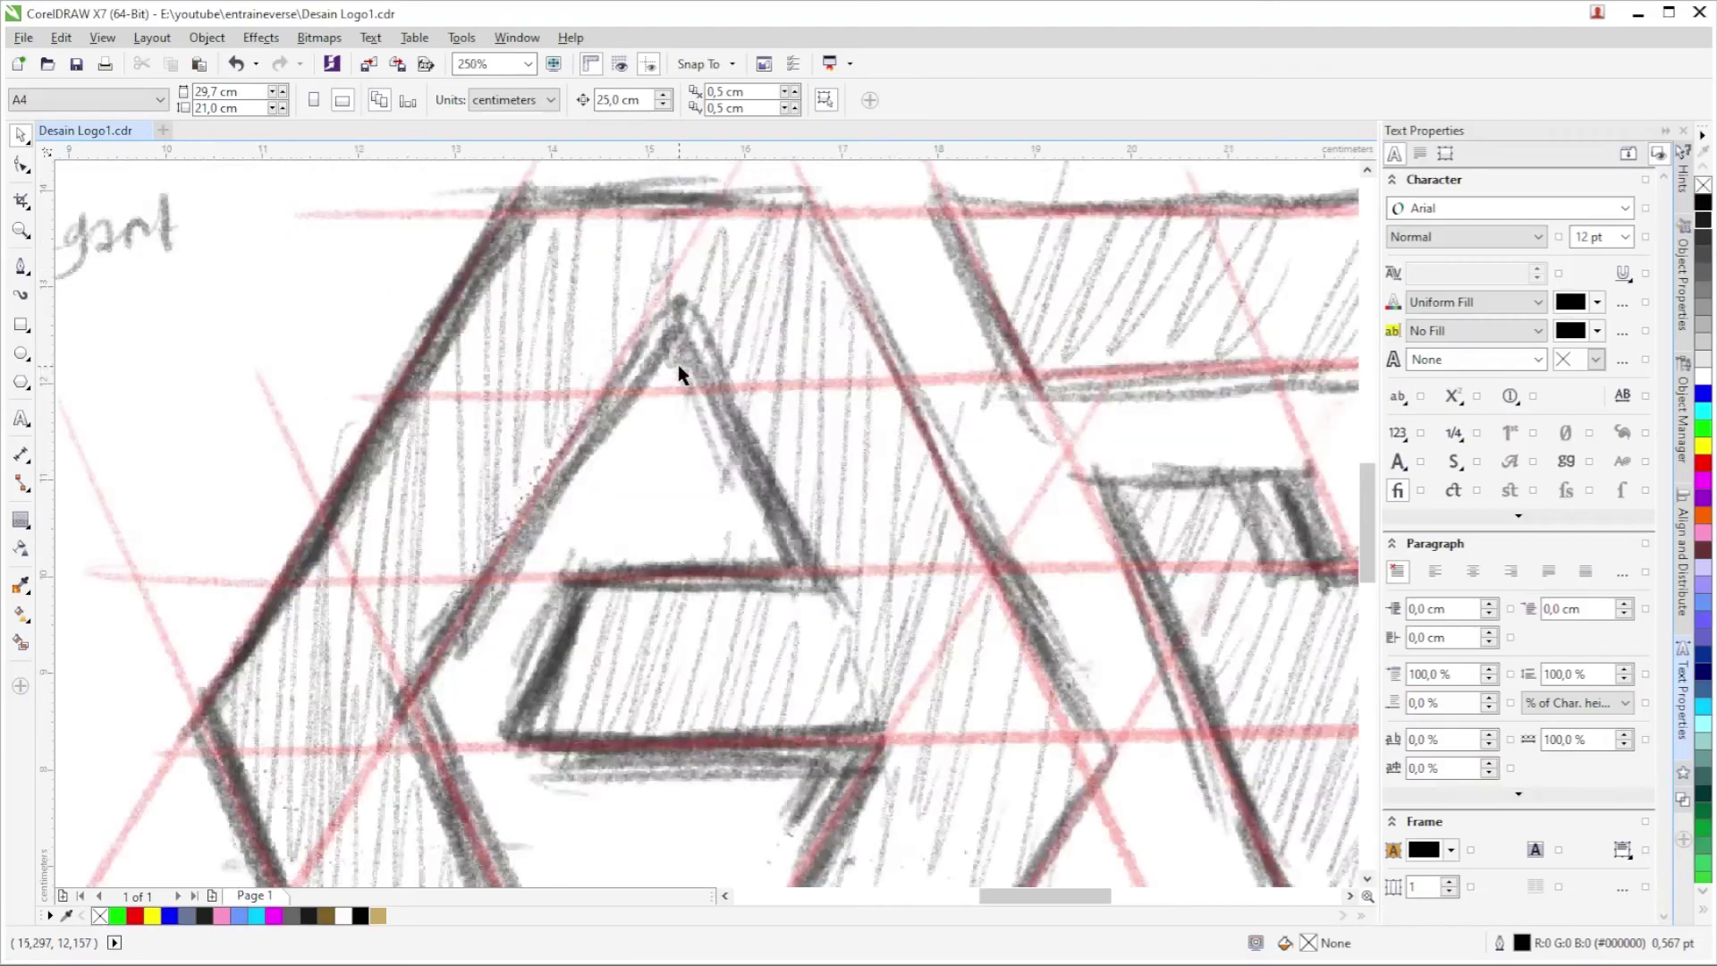
pyautogui.scroll(-2, 677, 384)
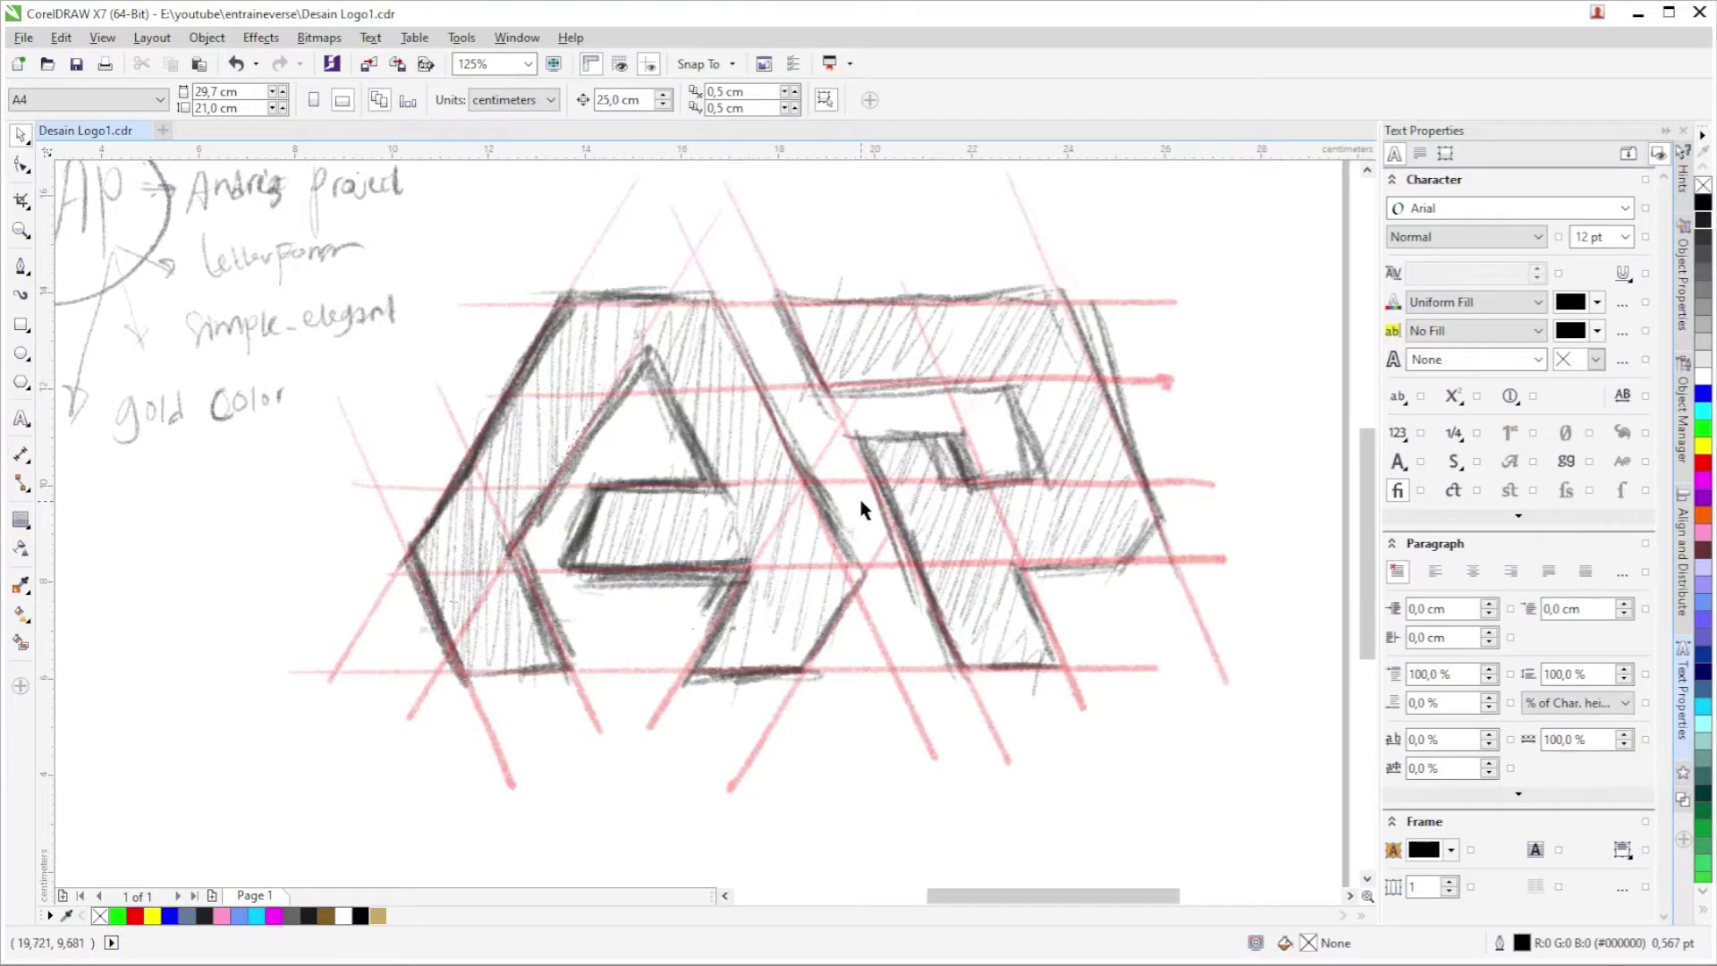
pyautogui.moveTo(642, 485); pyautogui.dragTo(594, 483)
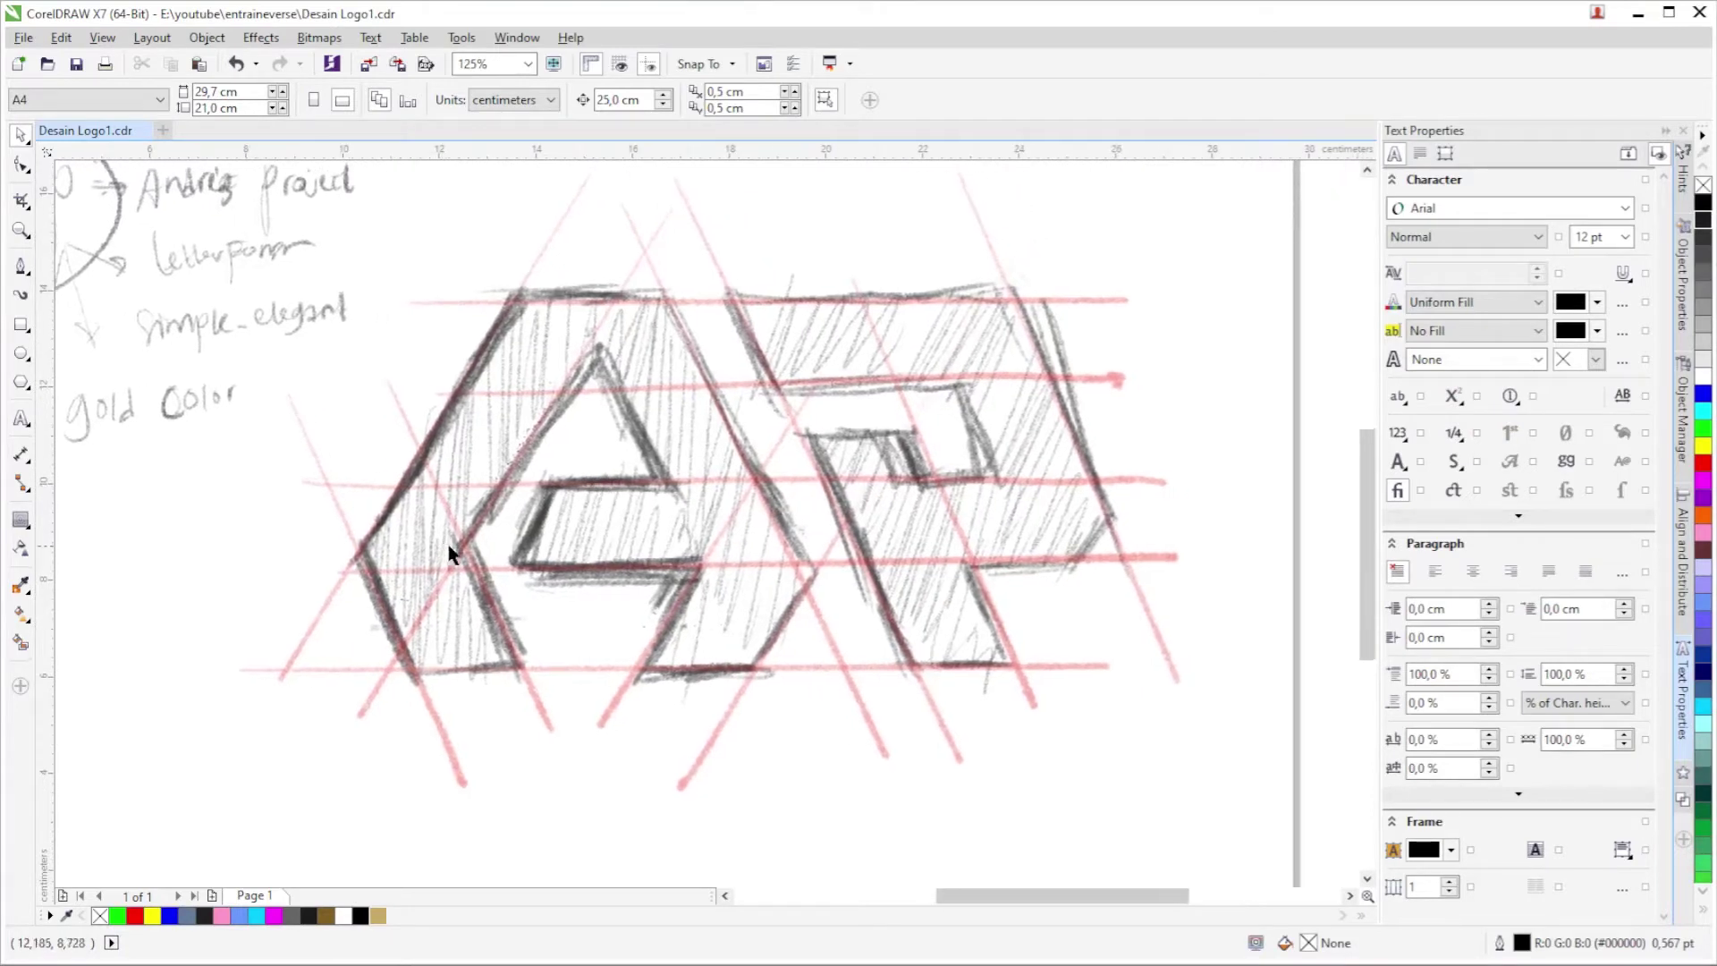
pyautogui.scroll(-2, 626, 404)
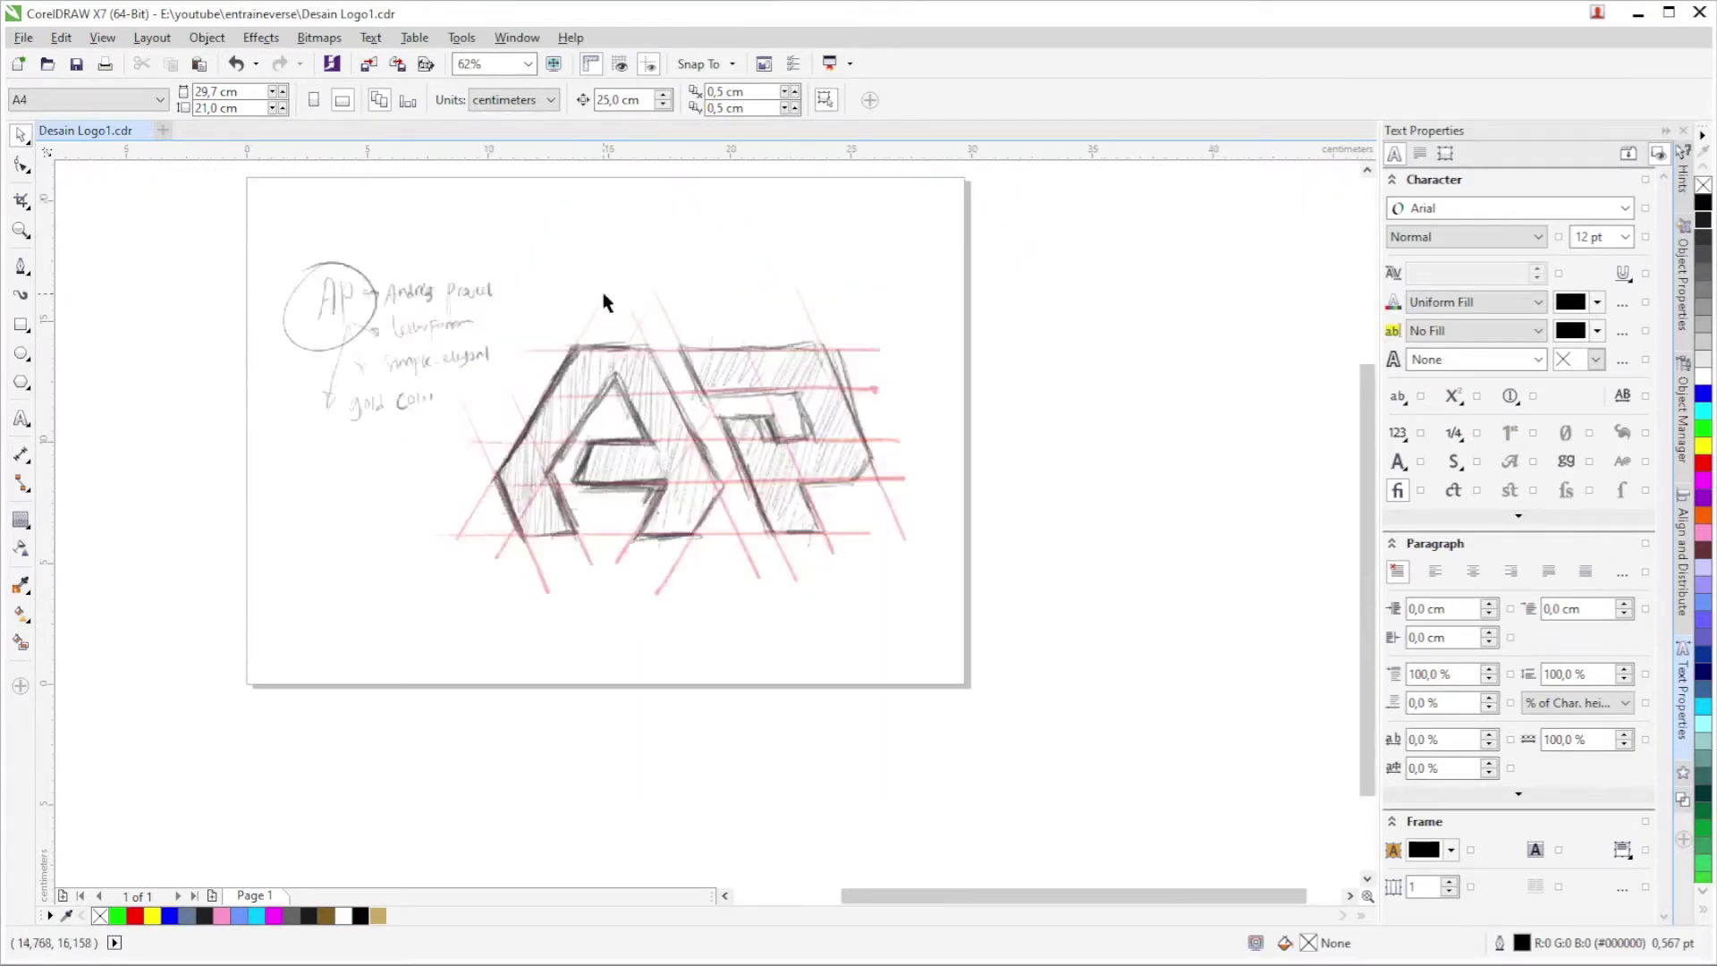
pyautogui.scroll(2, 535, 407)
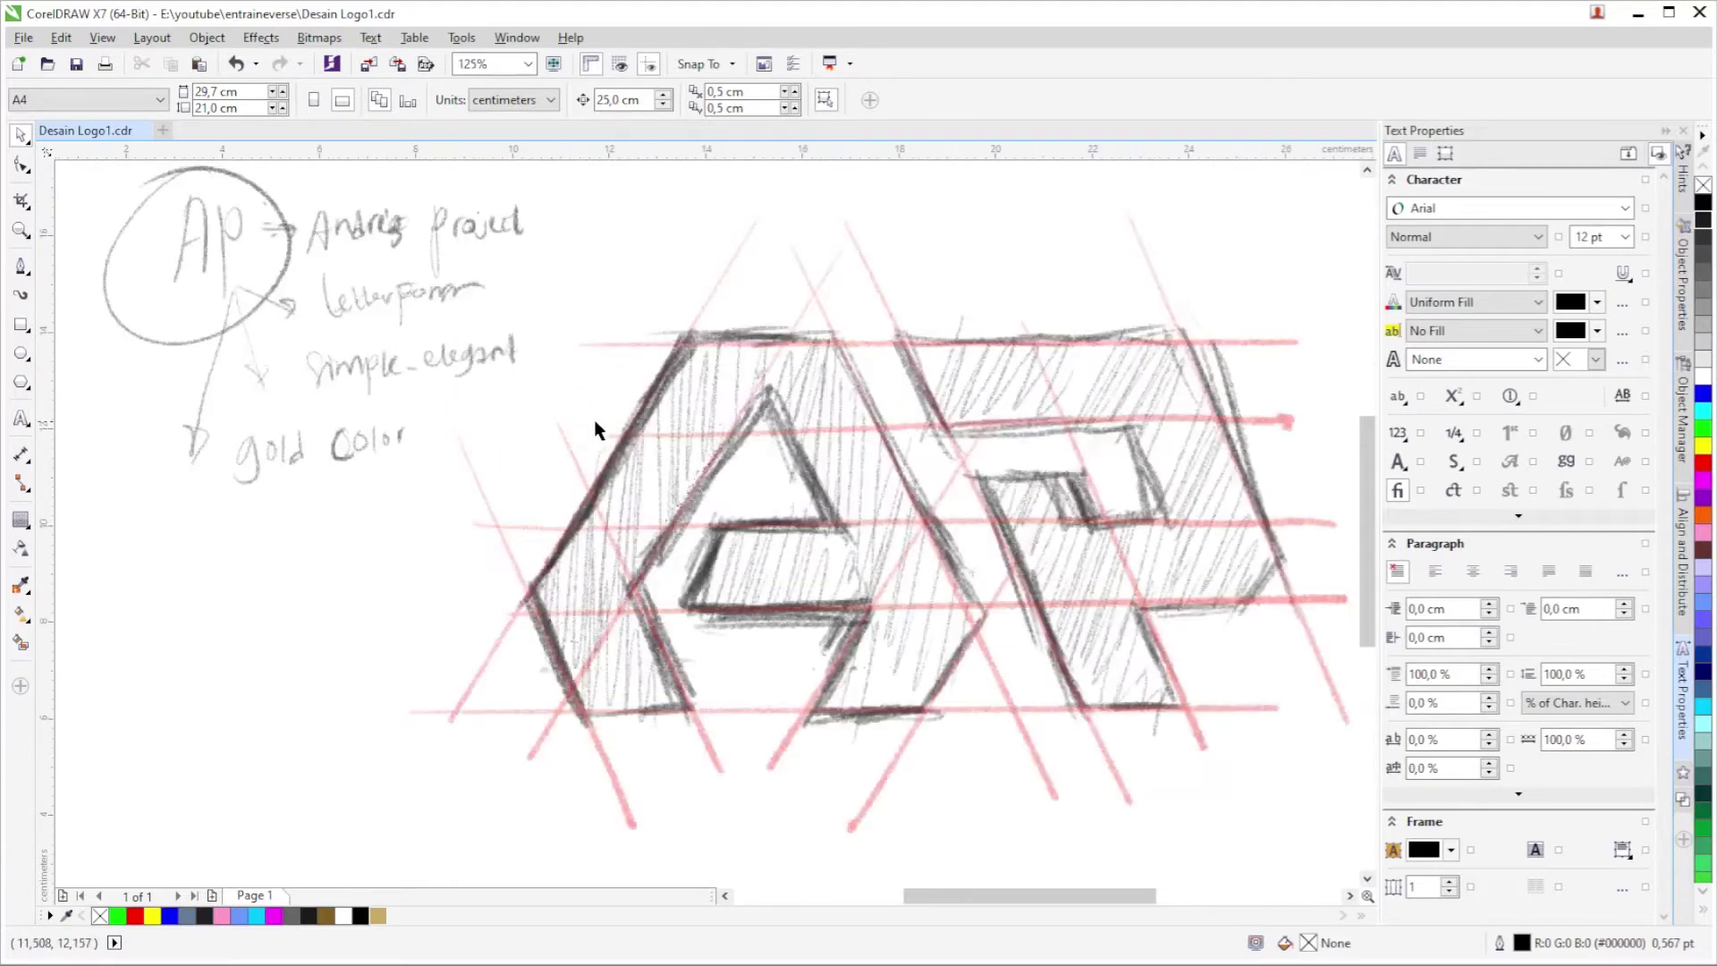
pyautogui.scroll(-2, 690, 426)
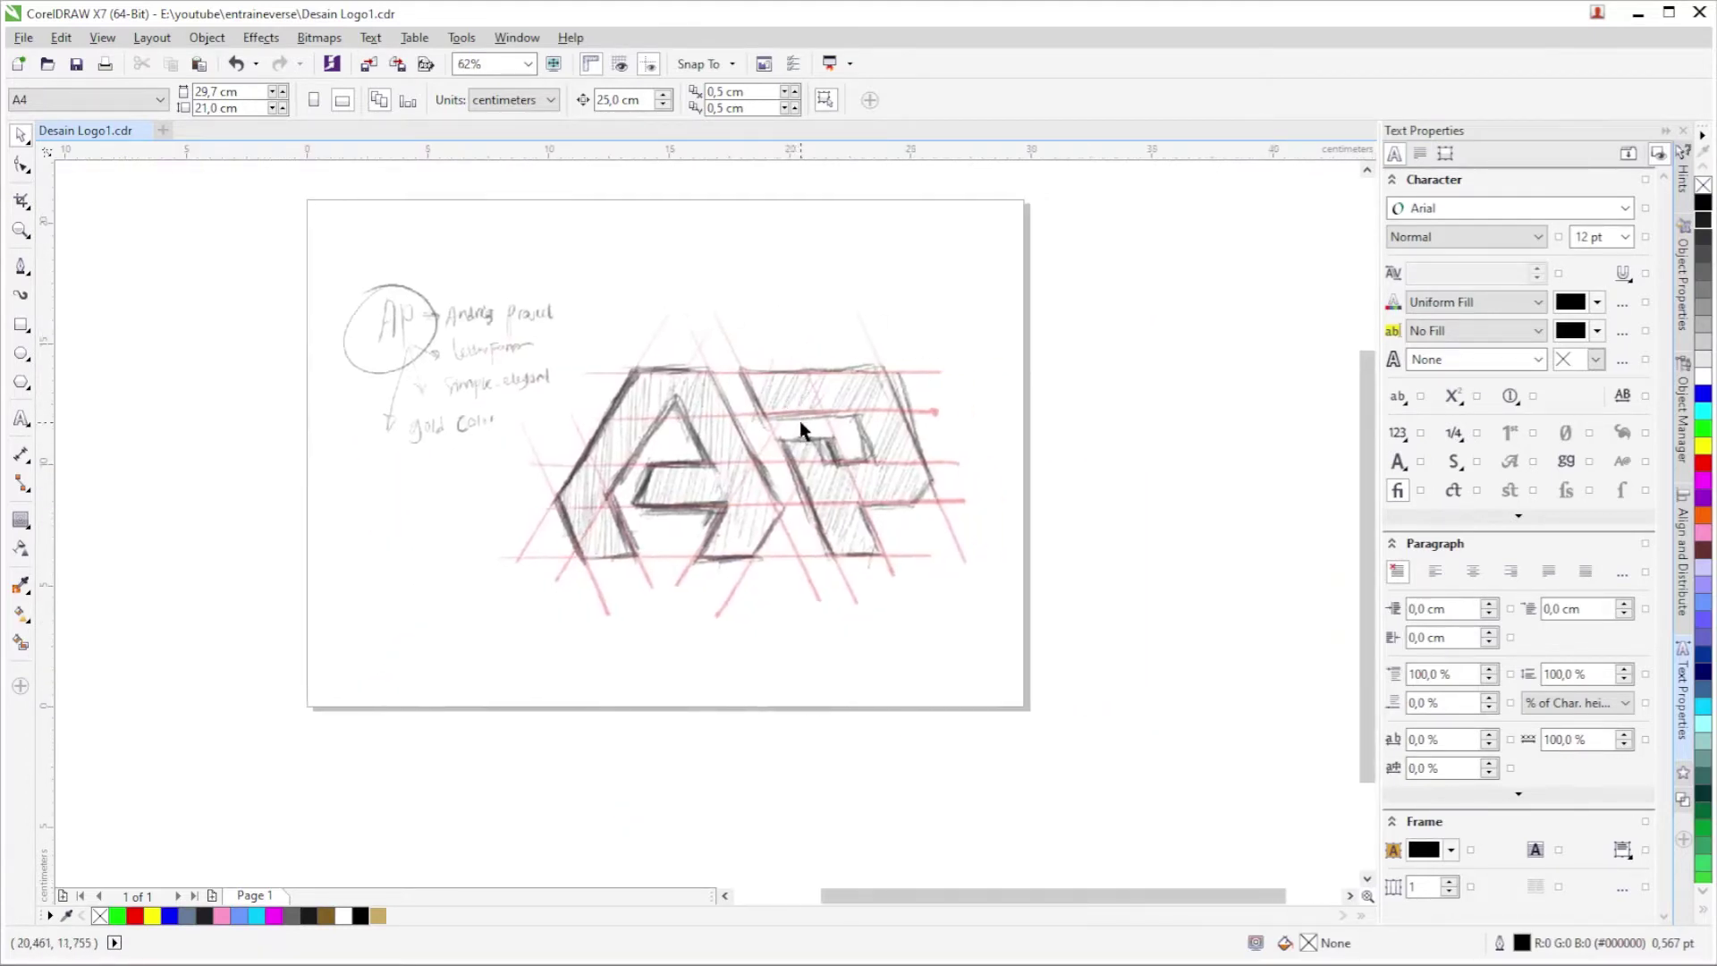
# Select the sketch bitmap and put it into rotate-and-skew mode.
pyautogui.click(349, 306)
pyautogui.scroll(2, 398, 321)
pyautogui.scroll(-2, 405, 332)
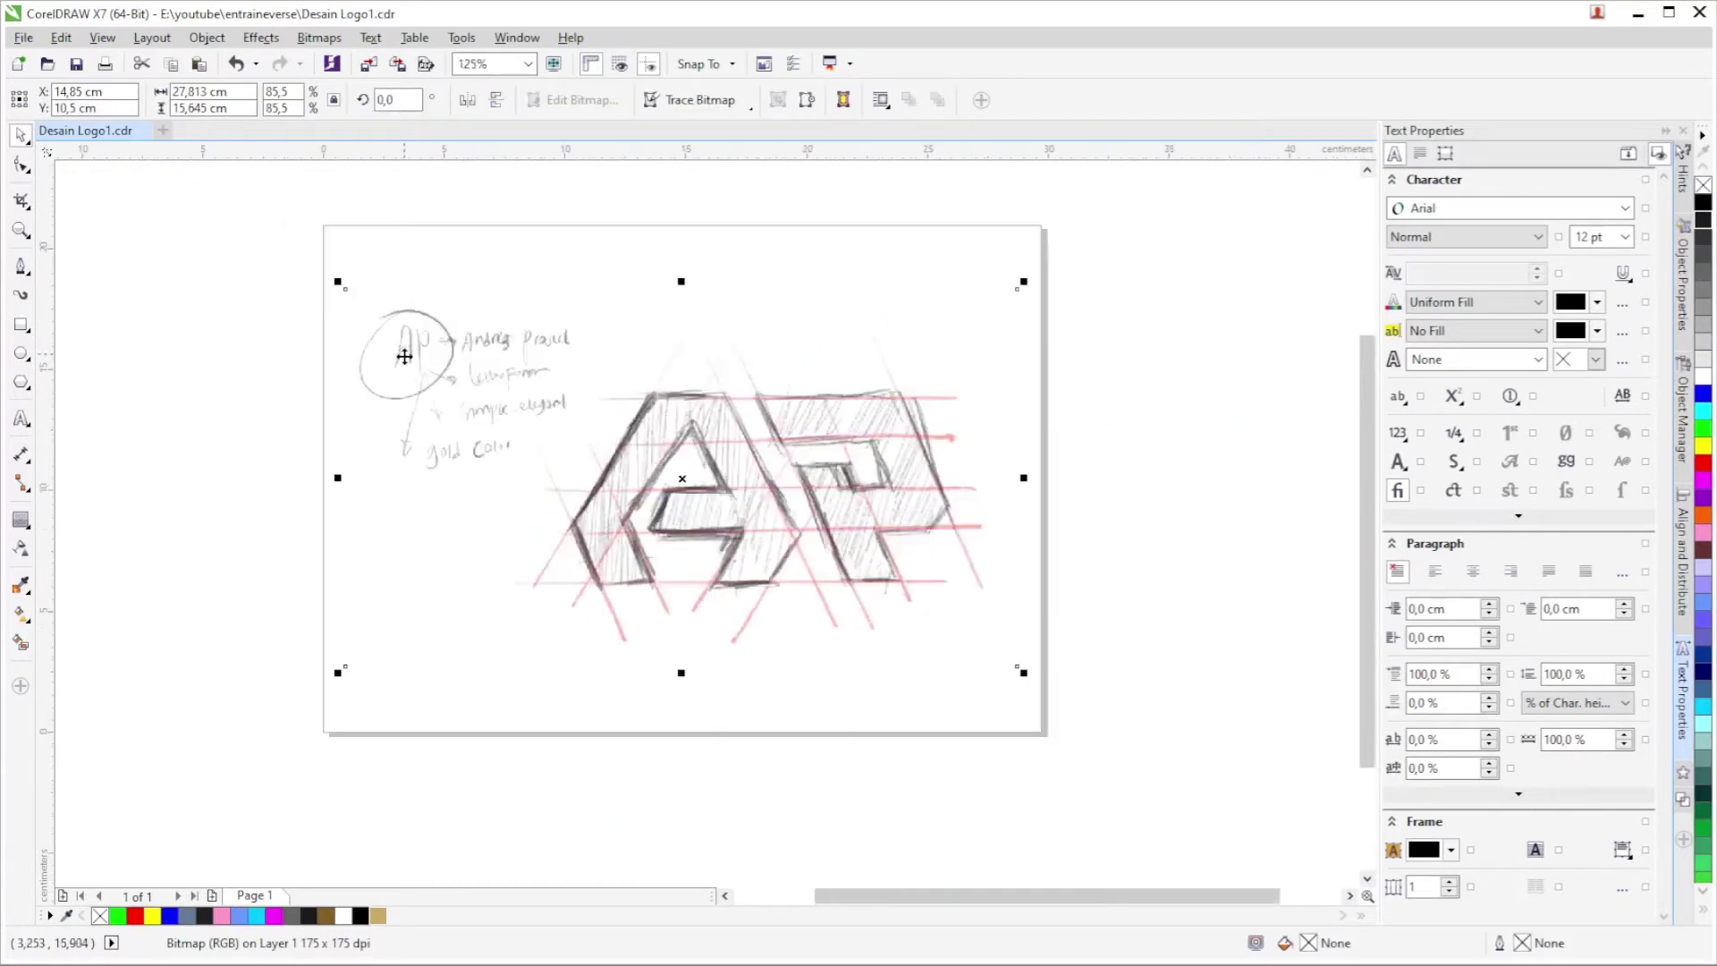
pyautogui.hscroll(2, 580, 443)
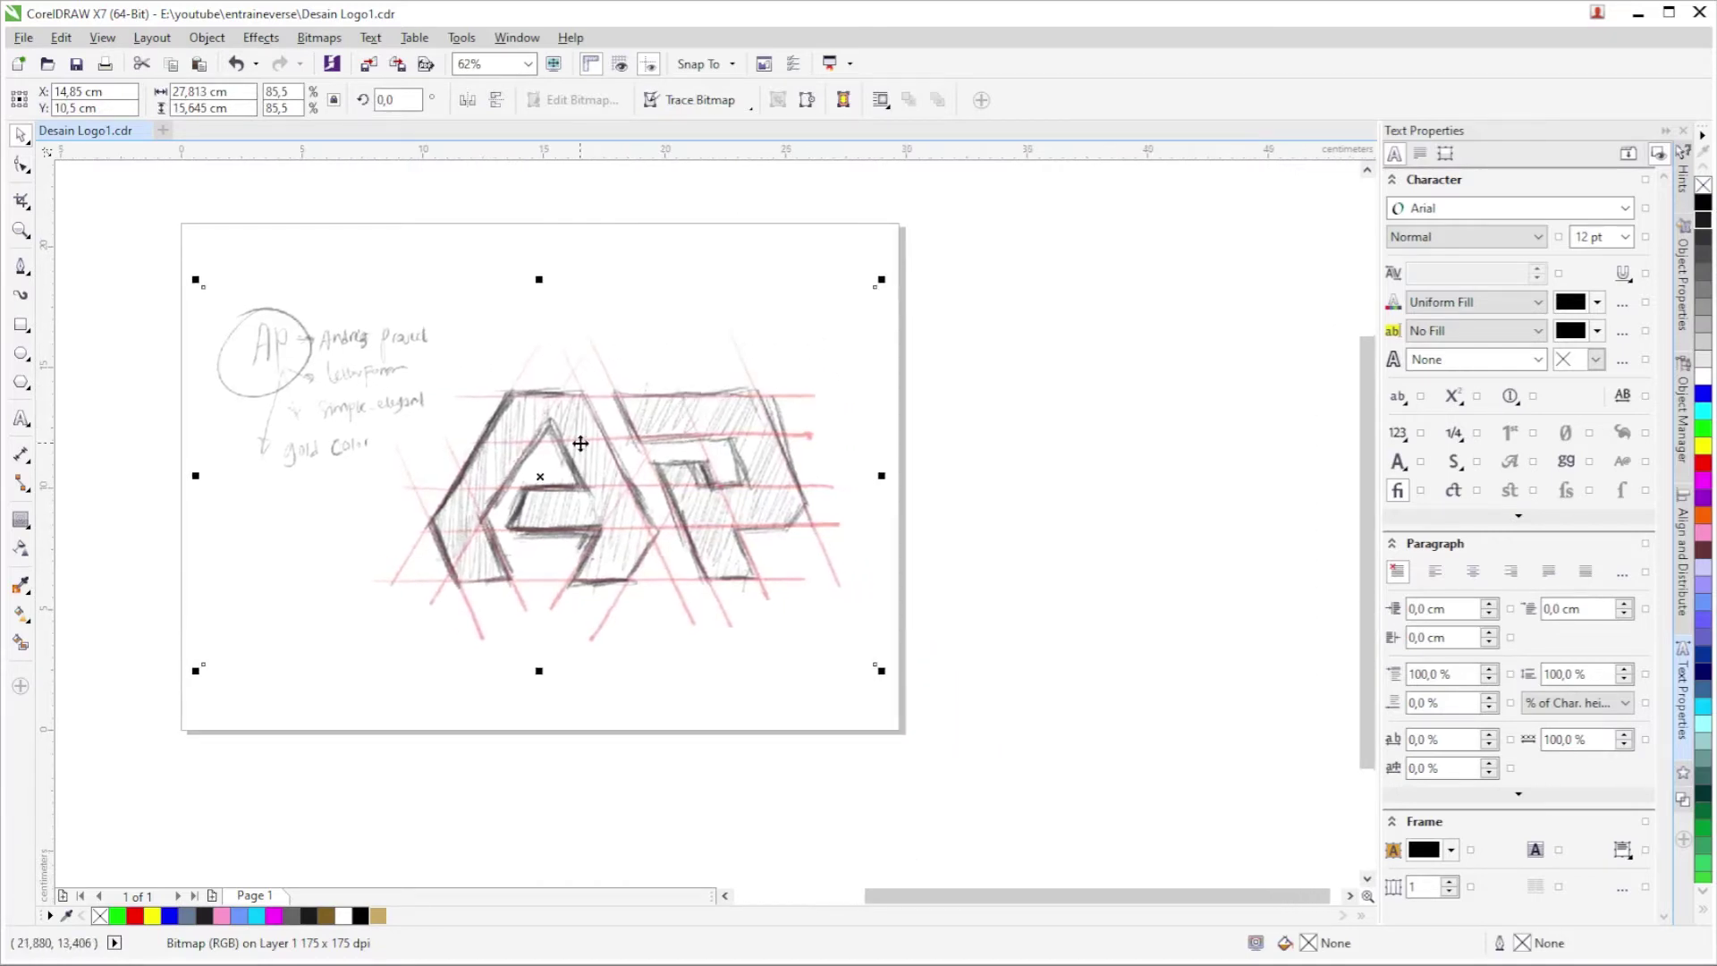
pyautogui.click(1033, 376)
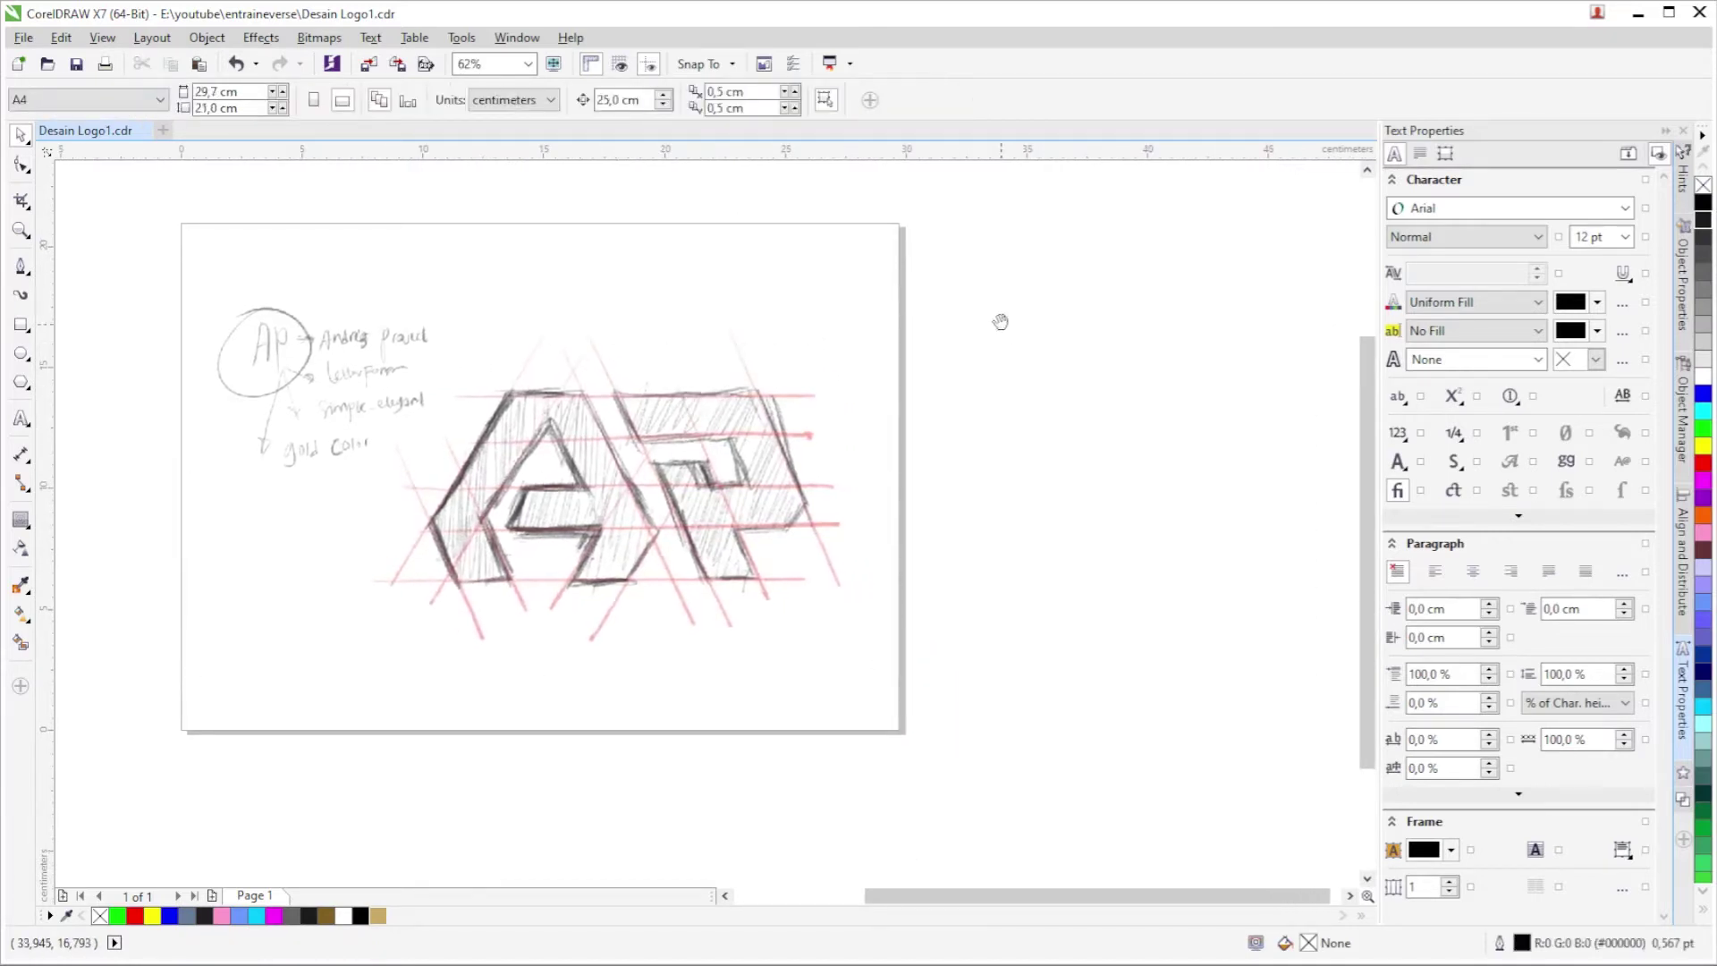
pyautogui.click(756, 458)
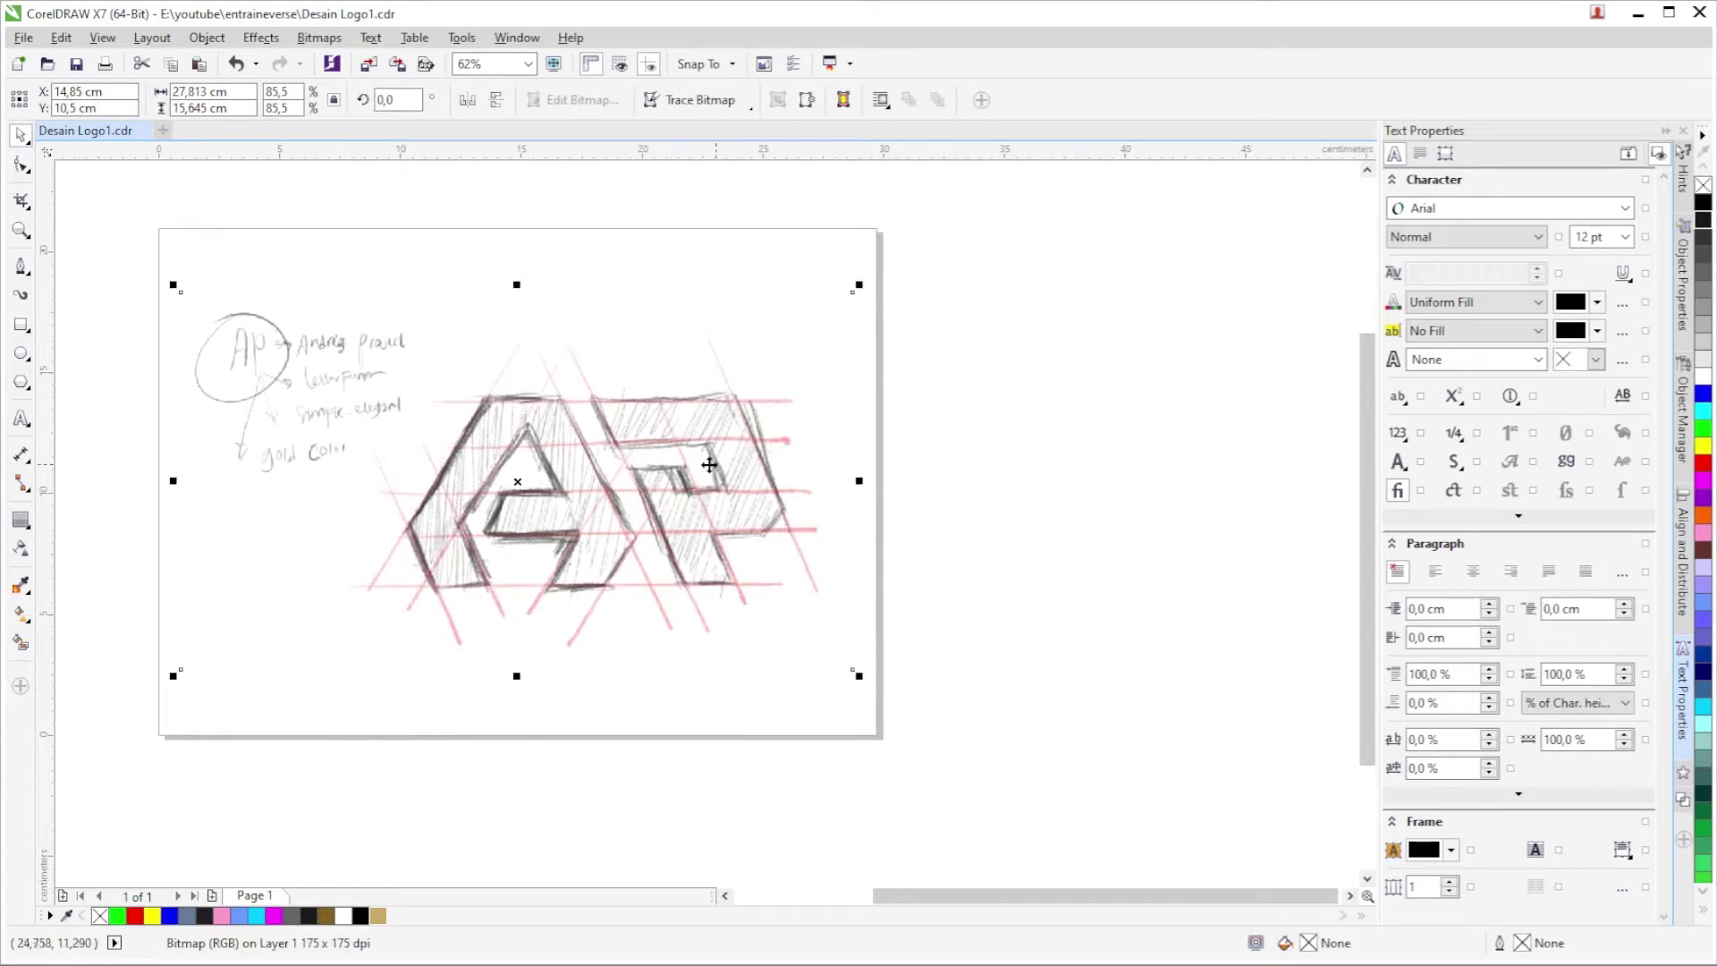
pyautogui.rightClick(657, 428)
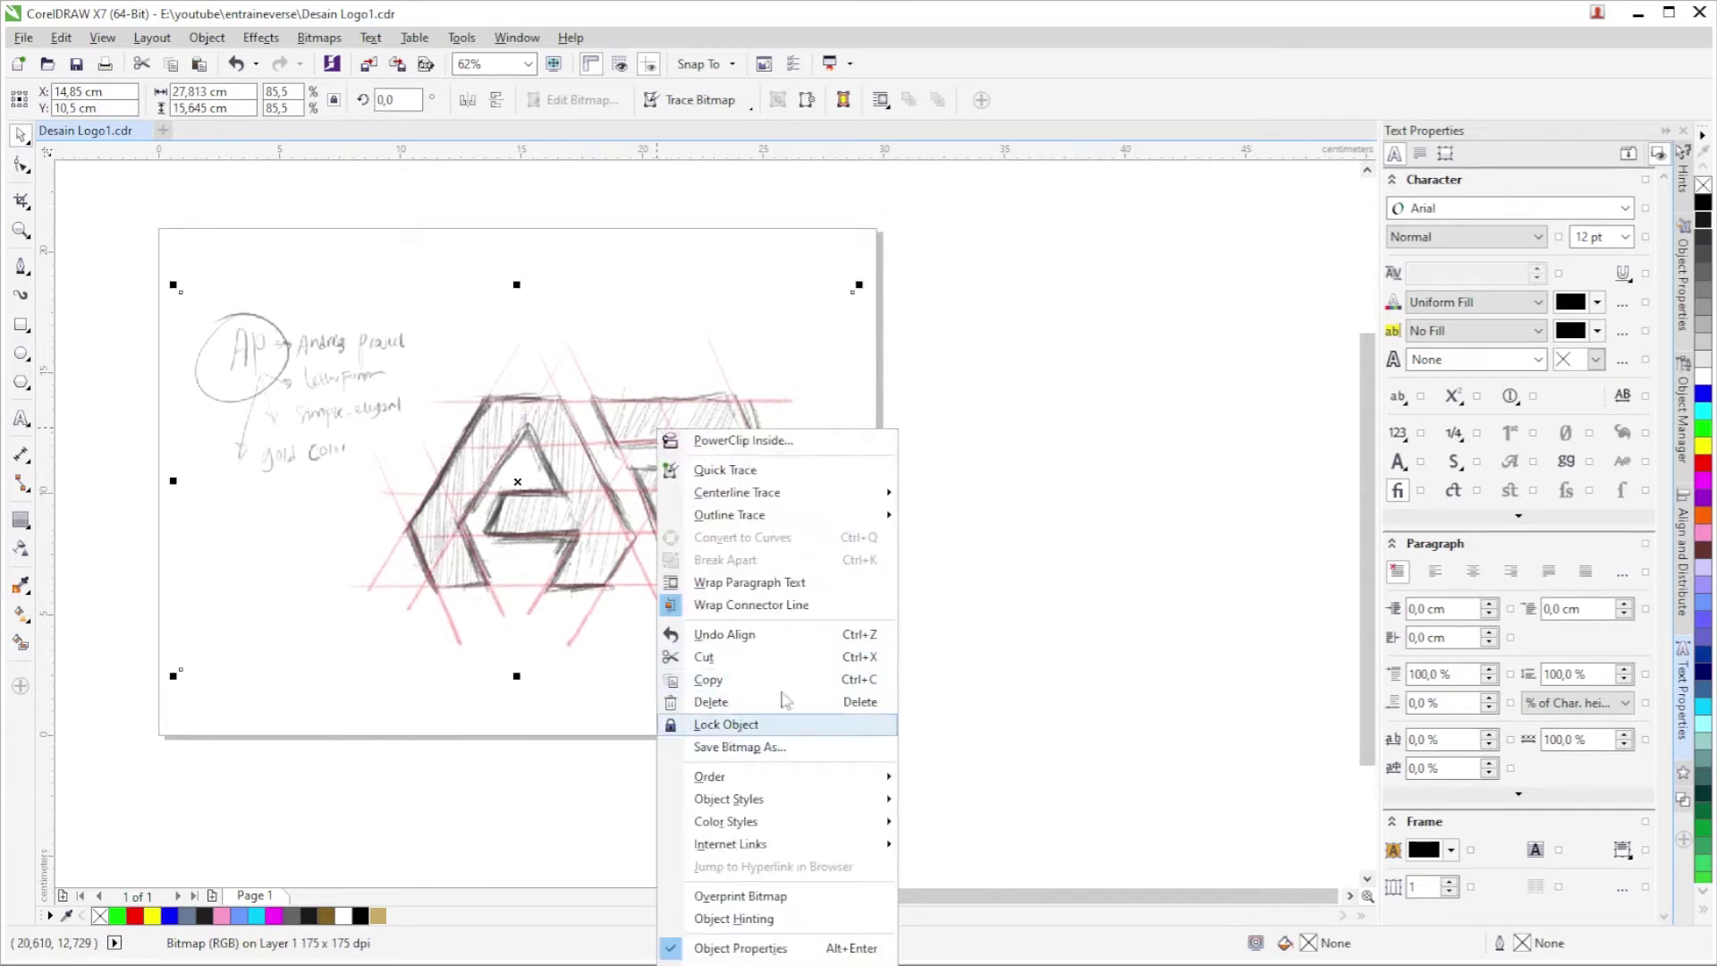
pyautogui.press('Escape')
pyautogui.click(680, 436)
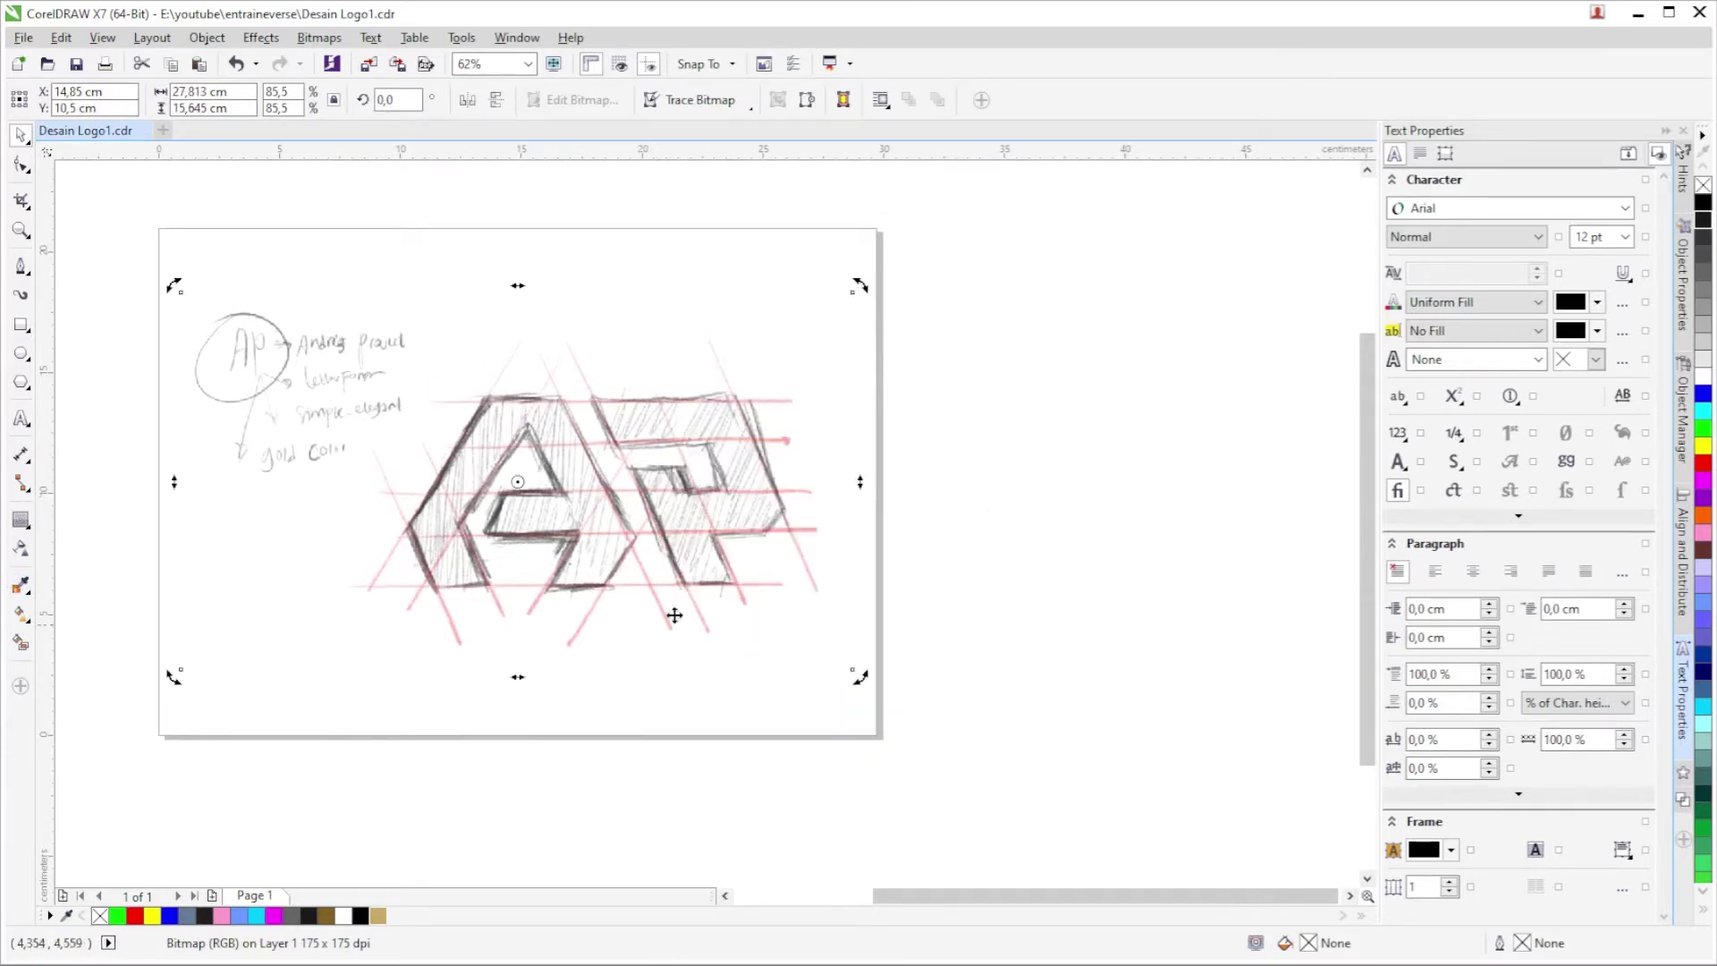
# Make the sketch bitmap lighter and partly transparent with the Transparency tool.
pyautogui.click(21, 548)
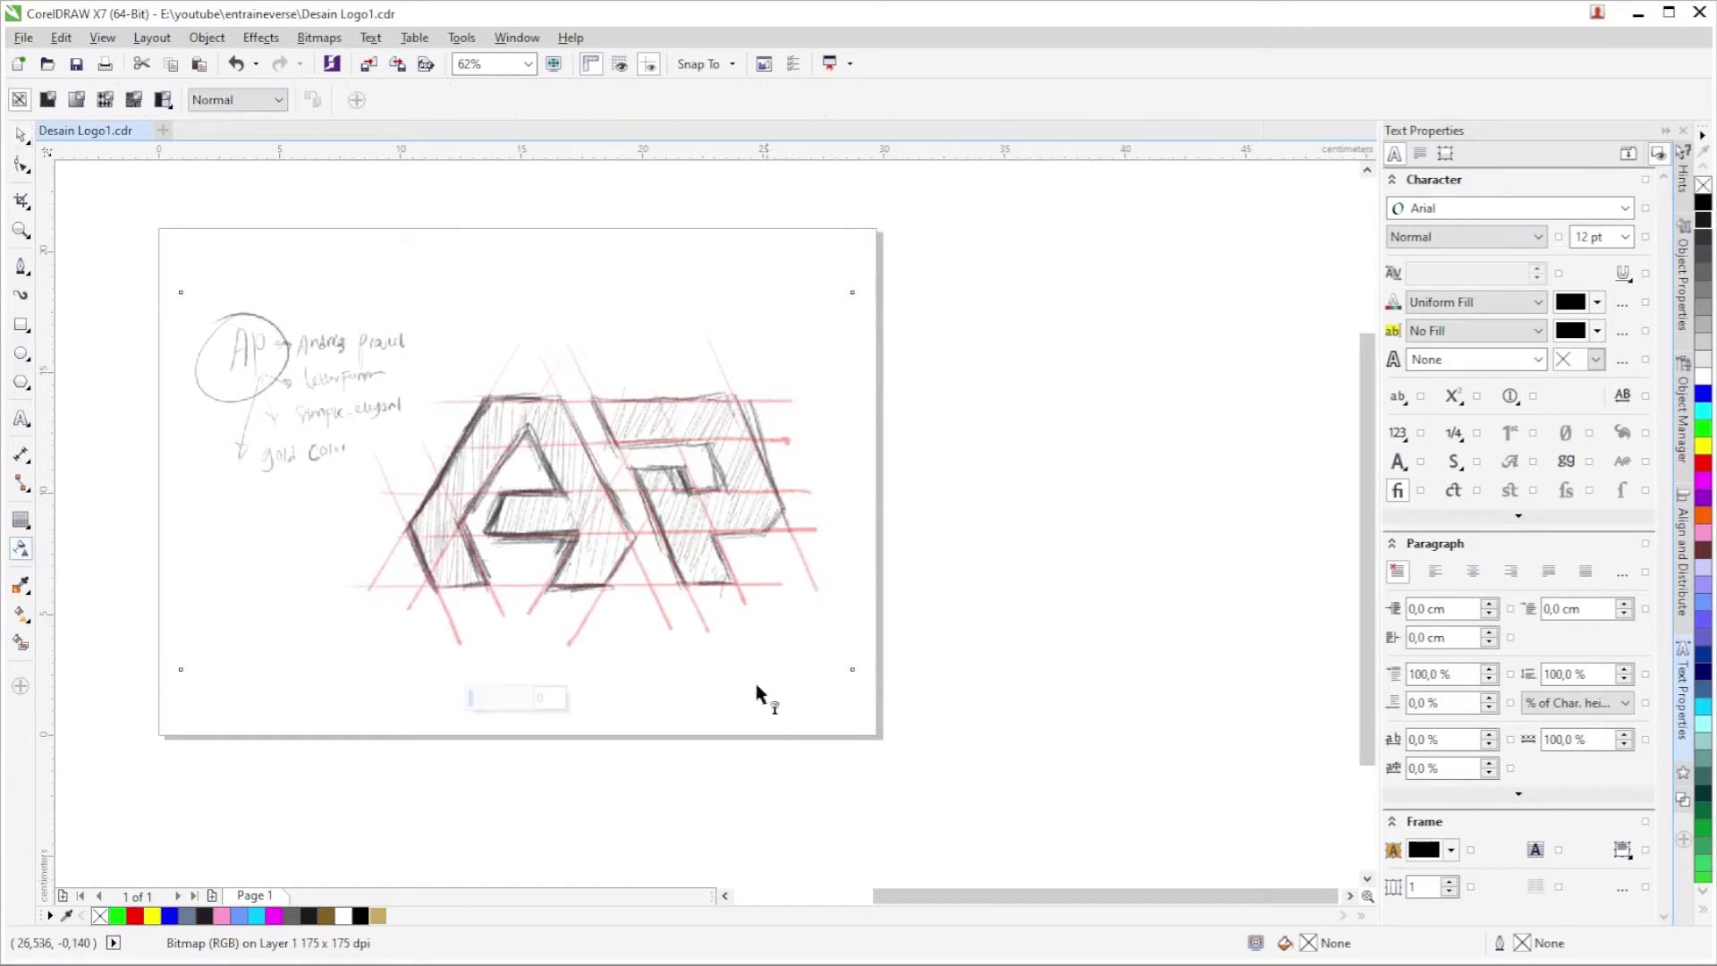
pyautogui.moveTo(501, 700); pyautogui.dragTo(485, 700)
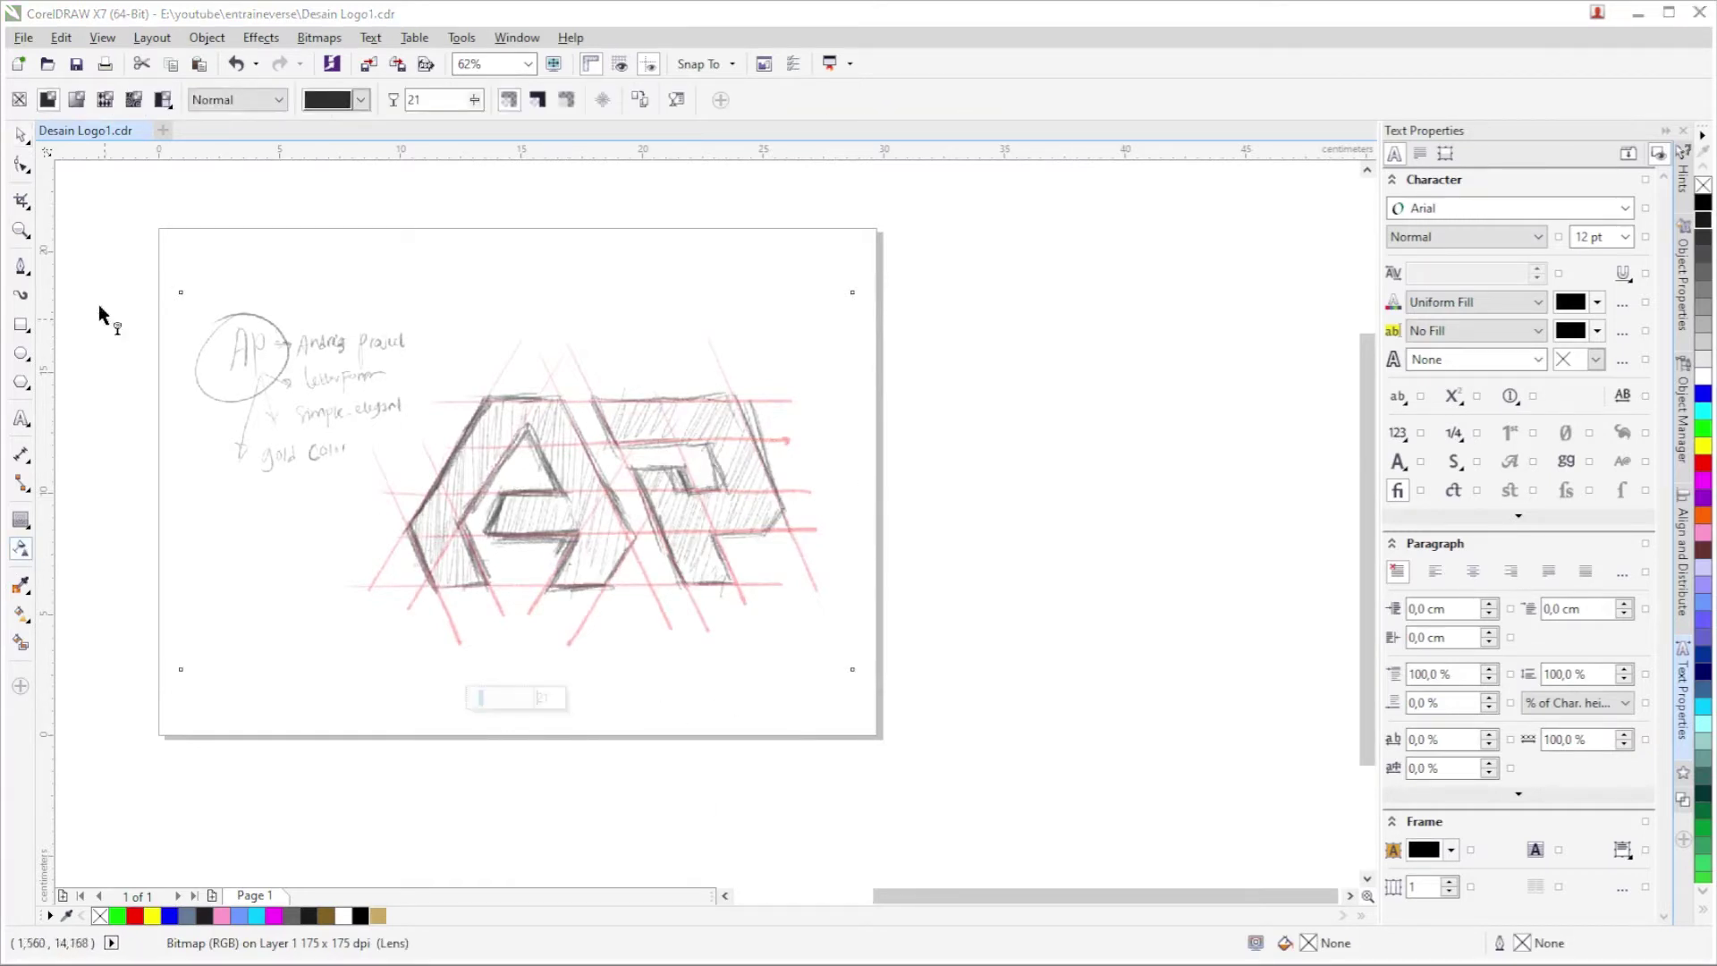
pyautogui.click(20, 135)
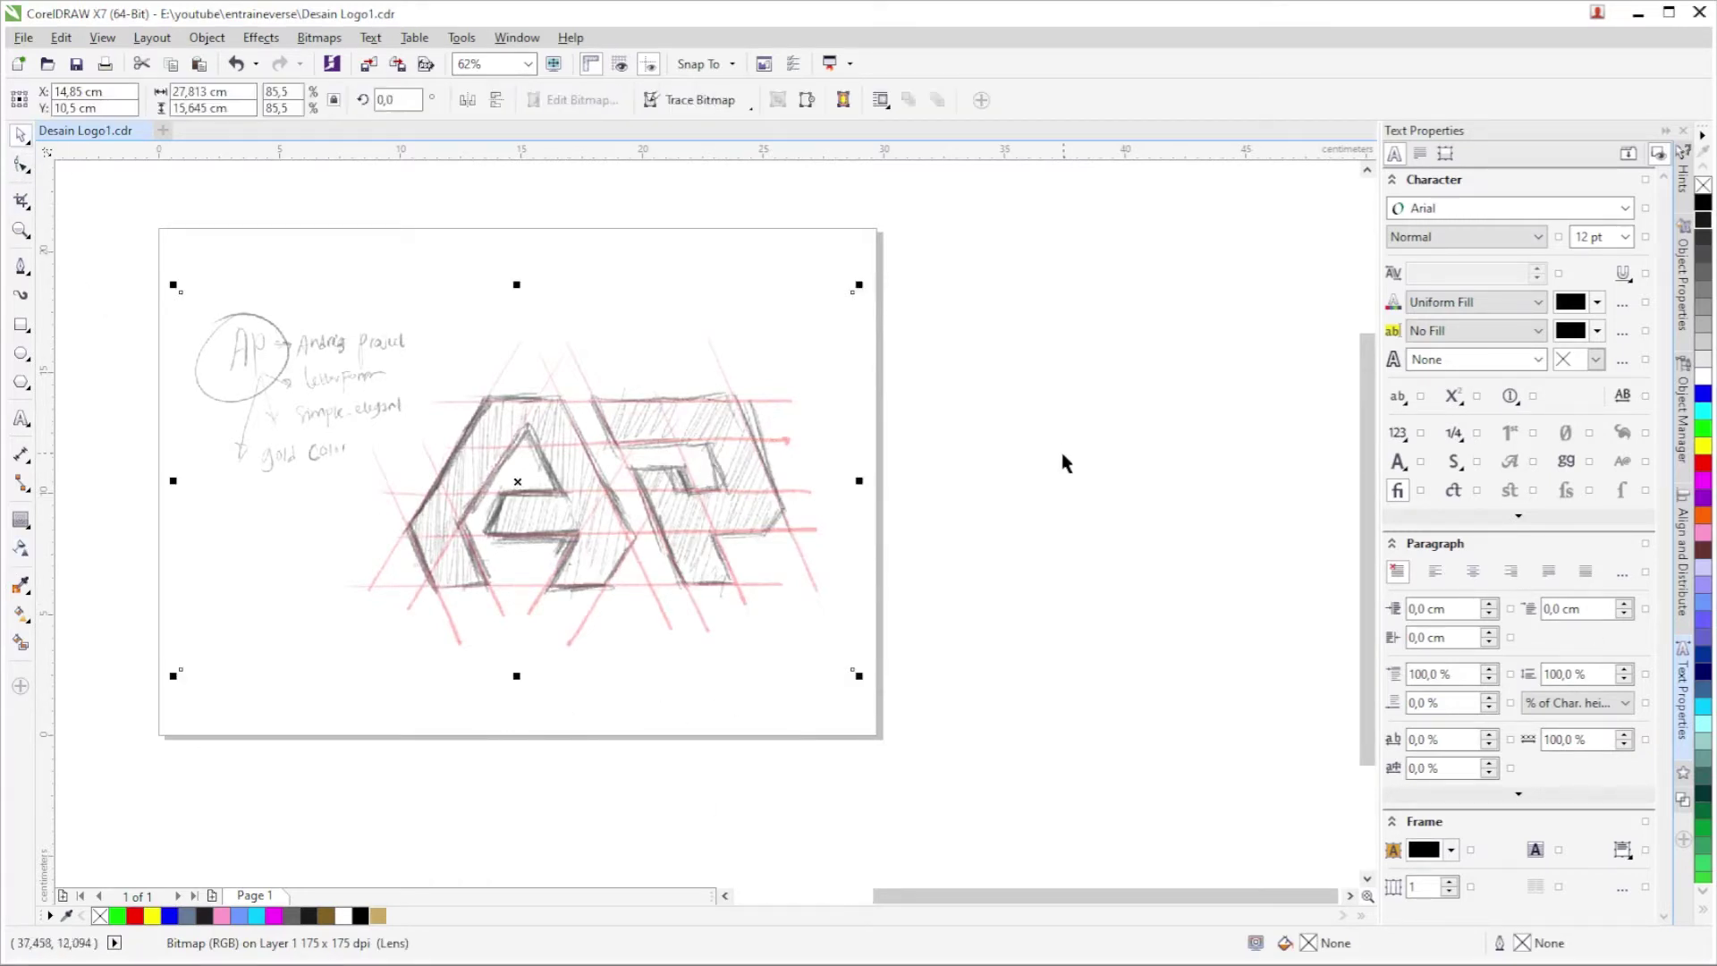
pyautogui.hscroll(-3, 1100, 474)
pyautogui.scroll(2, 845, 575)
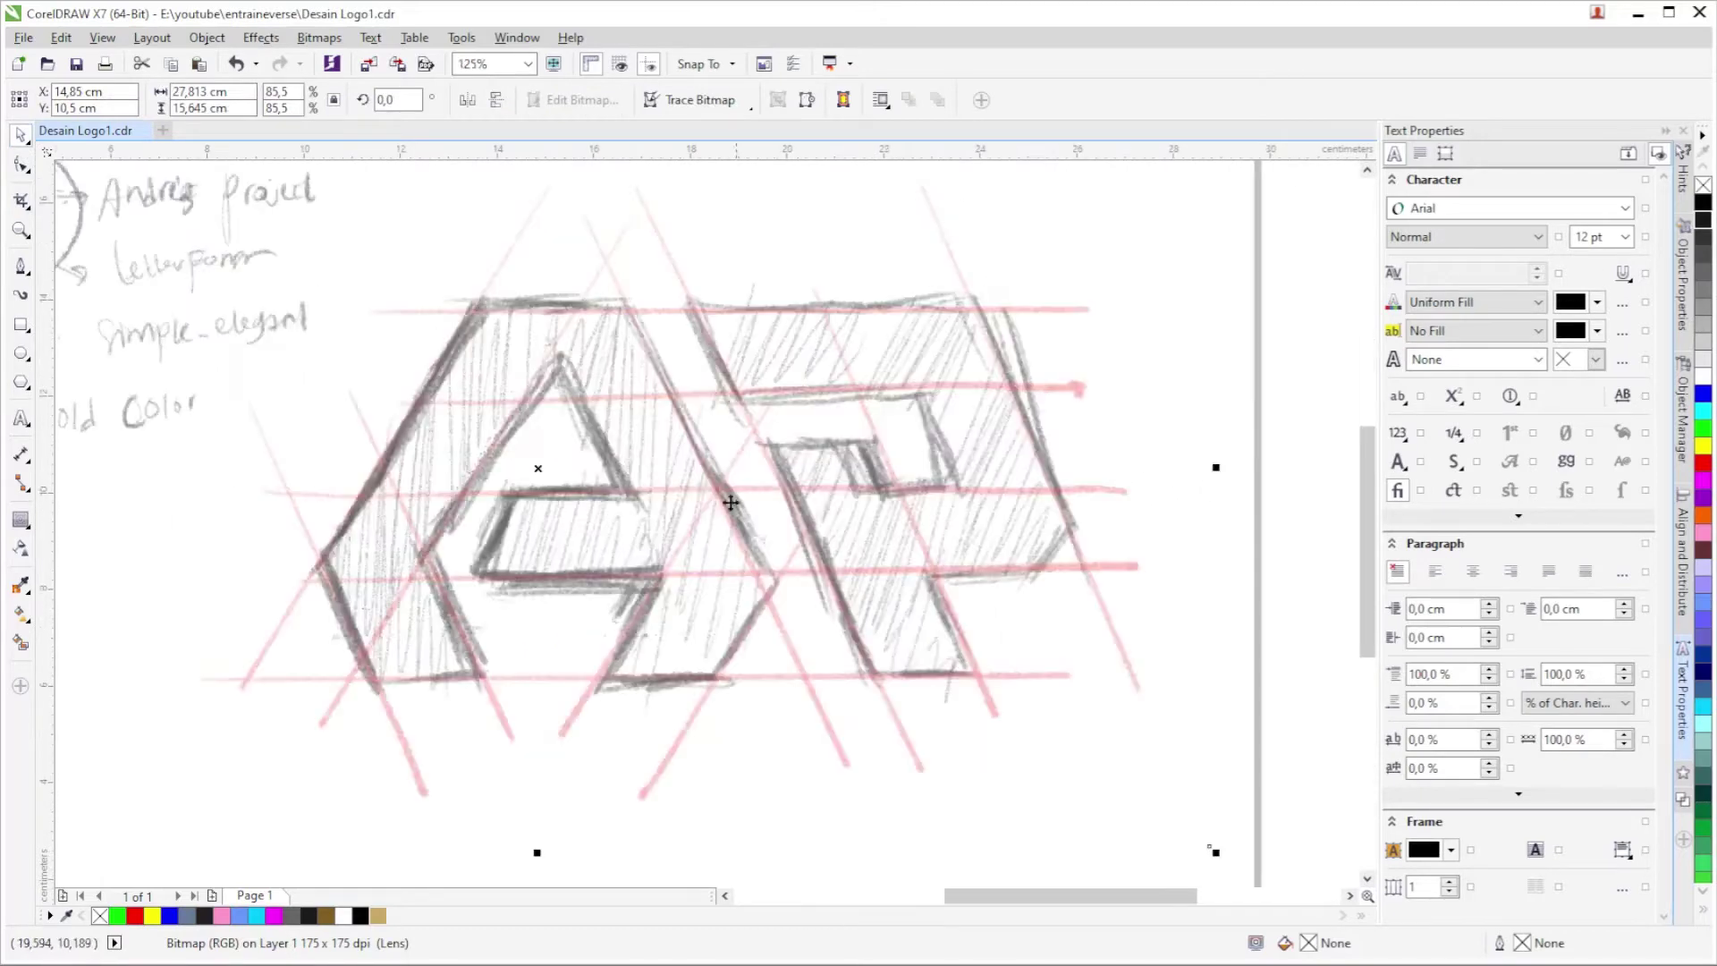
pyautogui.scroll(1, 845, 575)
# Lock the sketch bitmap in place with Lock Object and deselect it.
pyautogui.rightClick(765, 378)
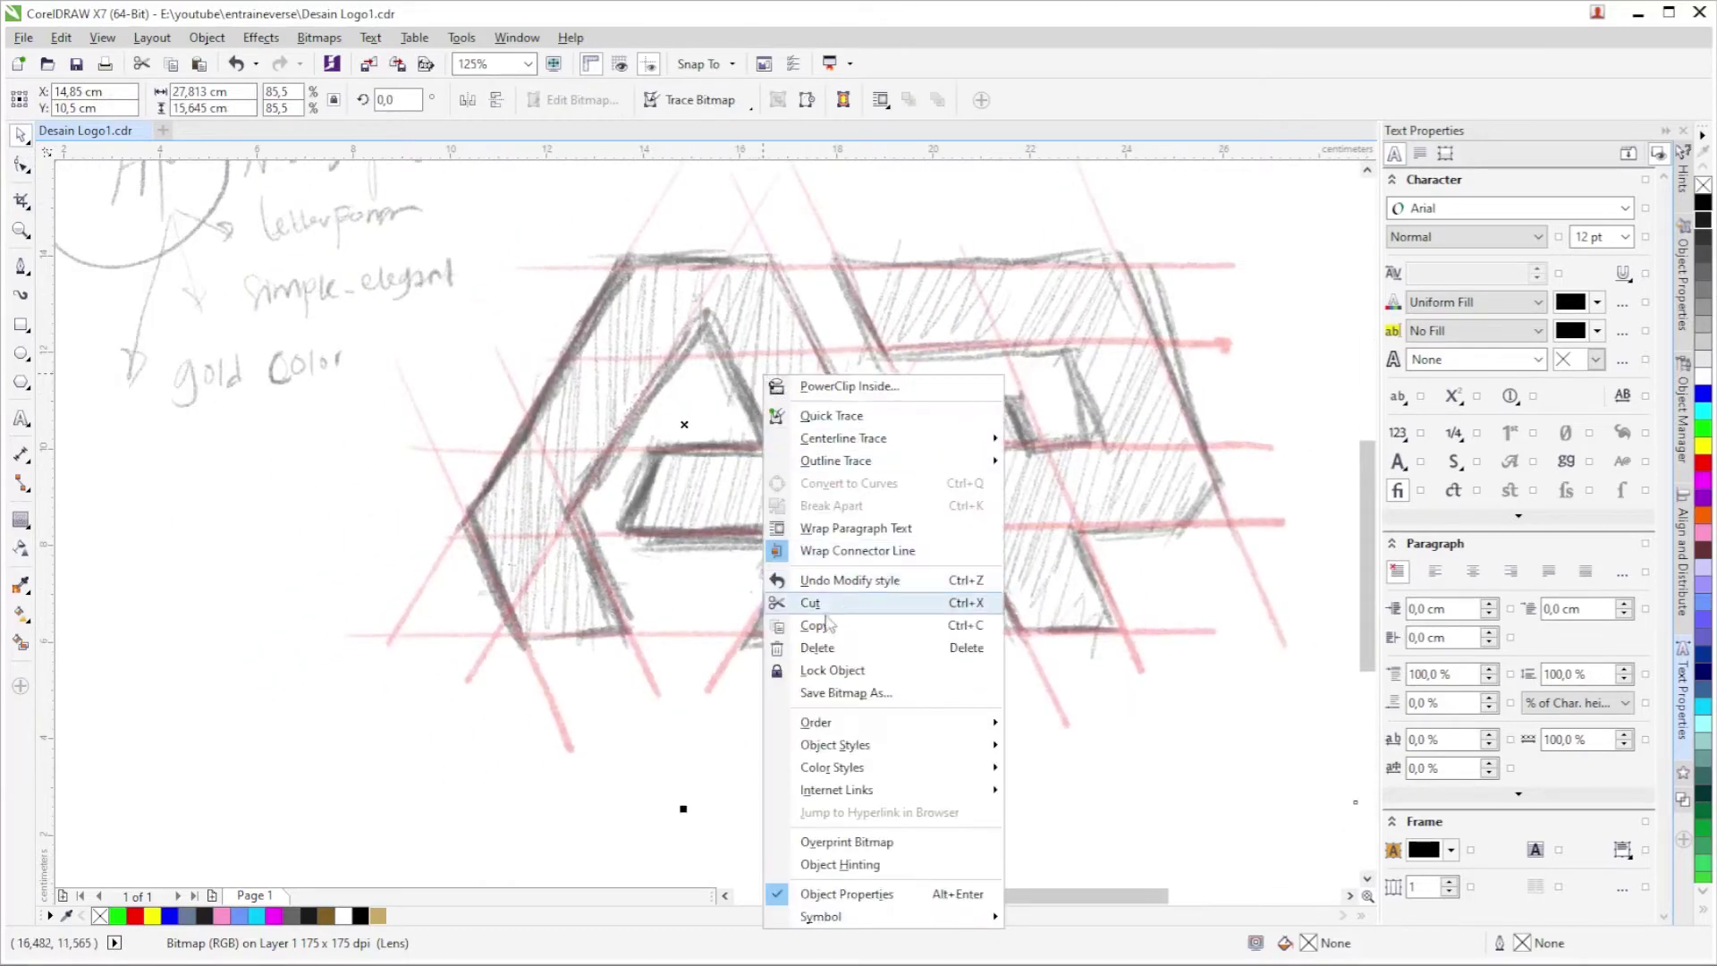
pyautogui.click(832, 669)
pyautogui.scroll(-5, 645, 493)
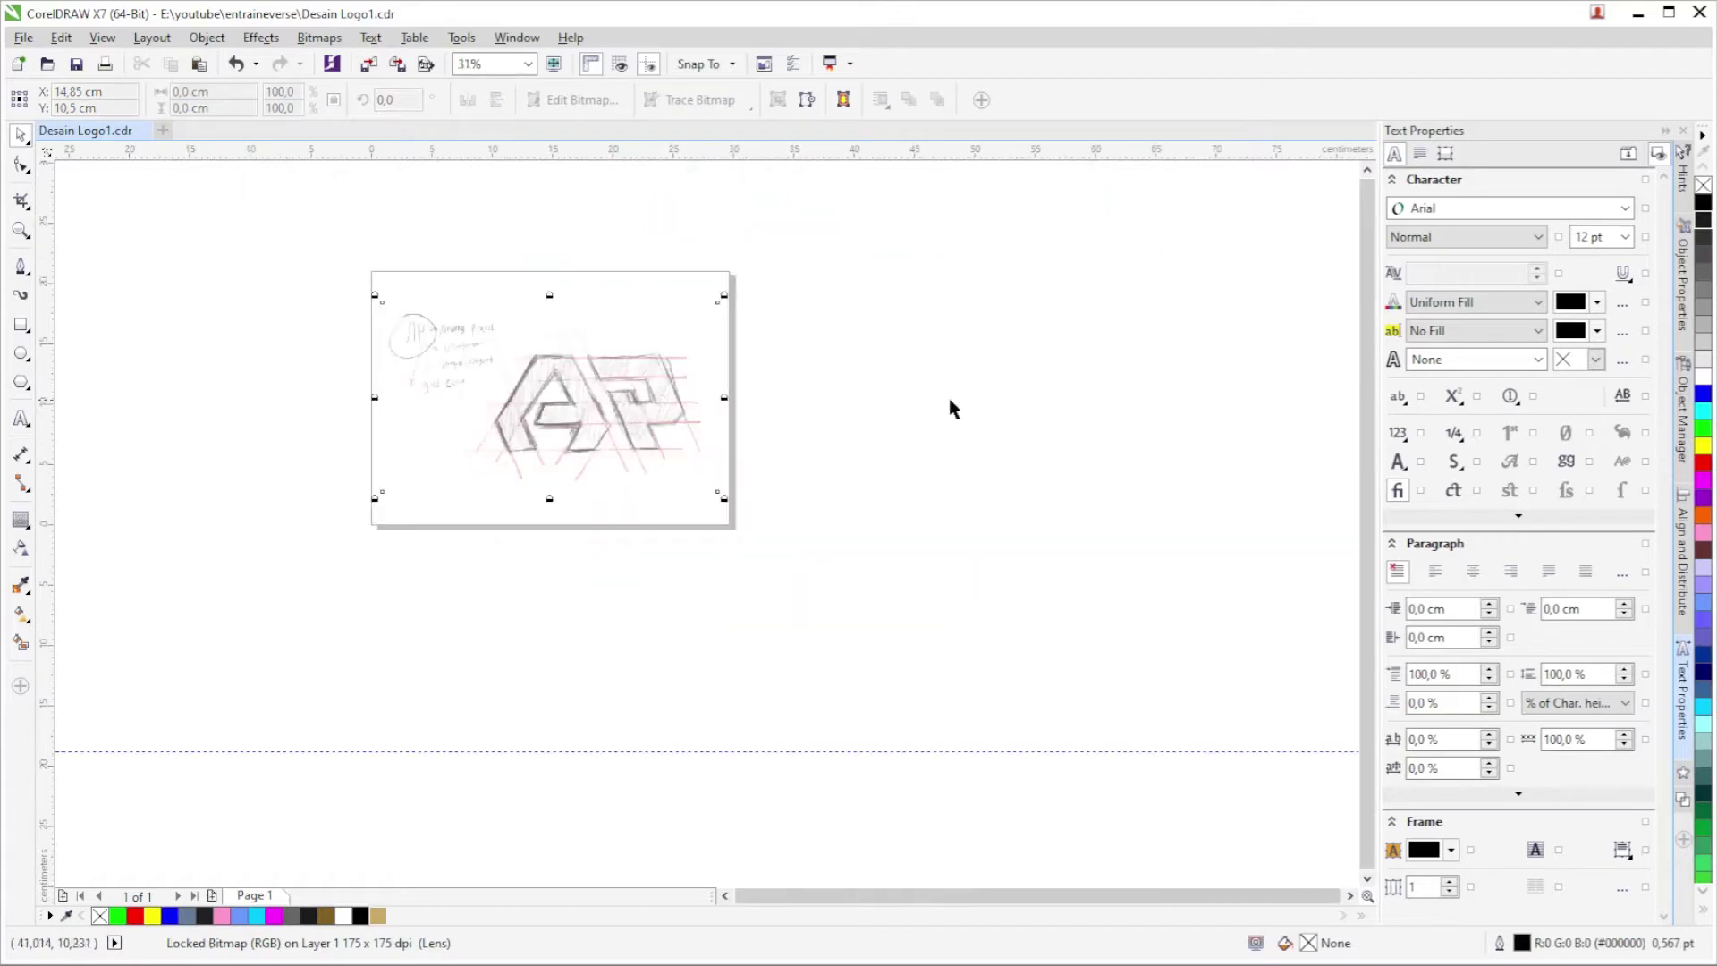
pyautogui.click(950, 406)
pyautogui.scroll(3, 633, 383)
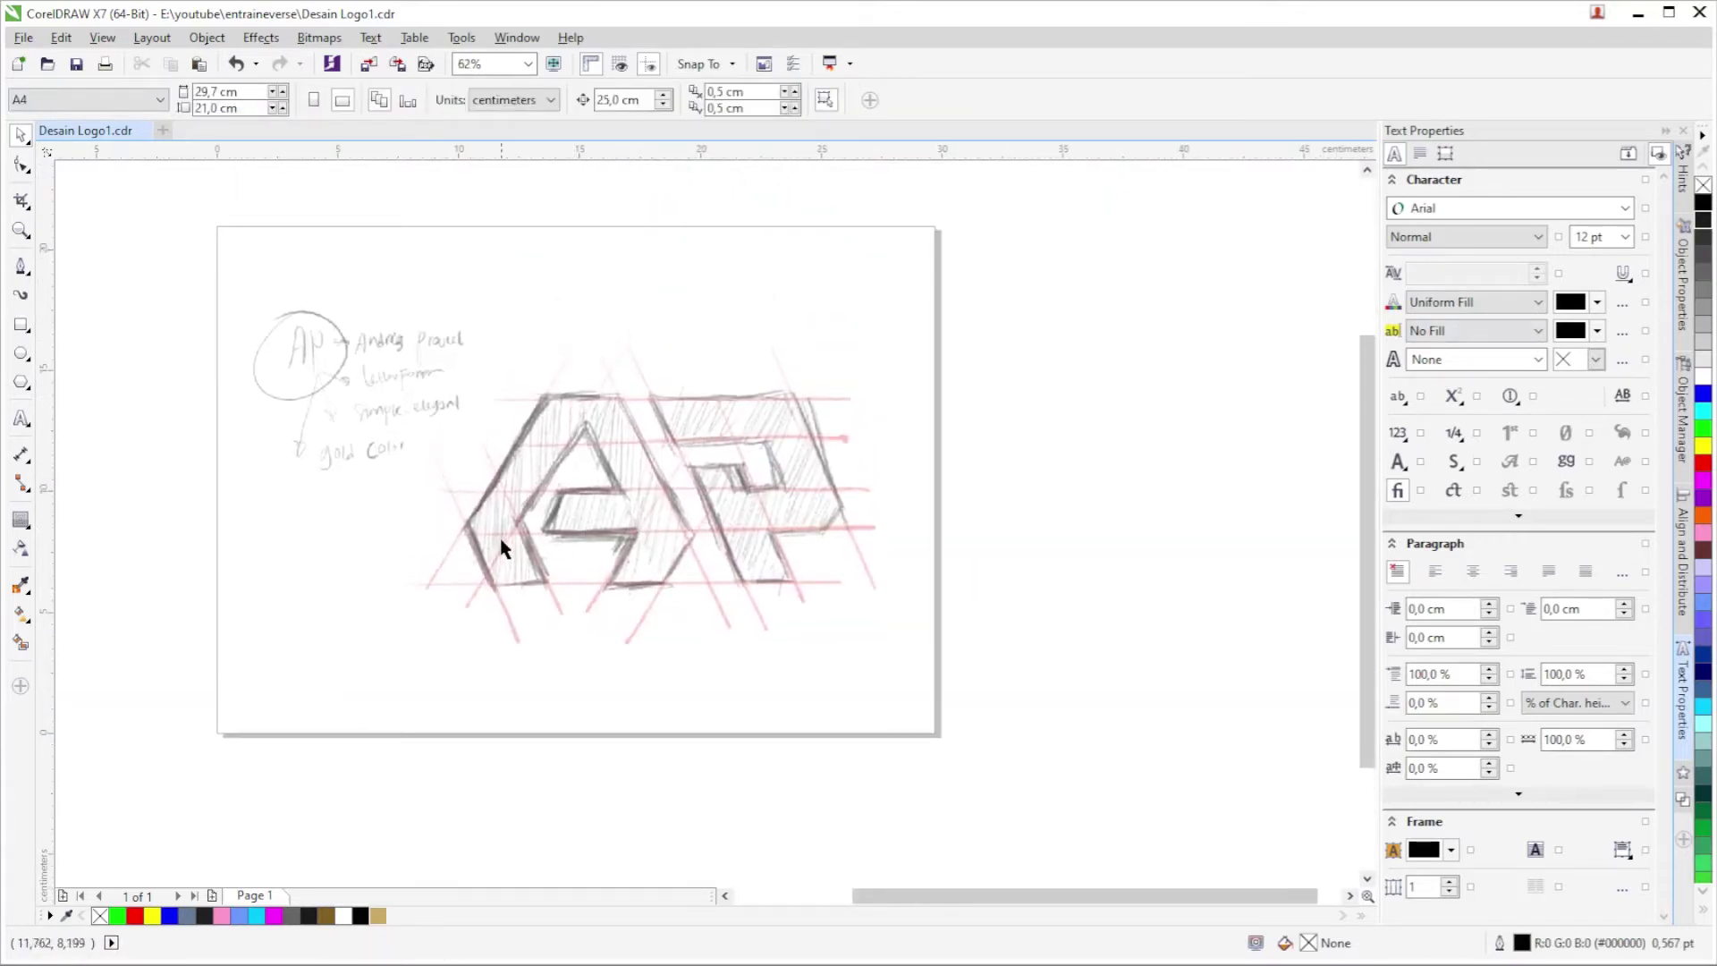
# Zoom over the faded sketch, then pick the Bezier tool for tracing.
pyautogui.scroll(2, 474, 559)
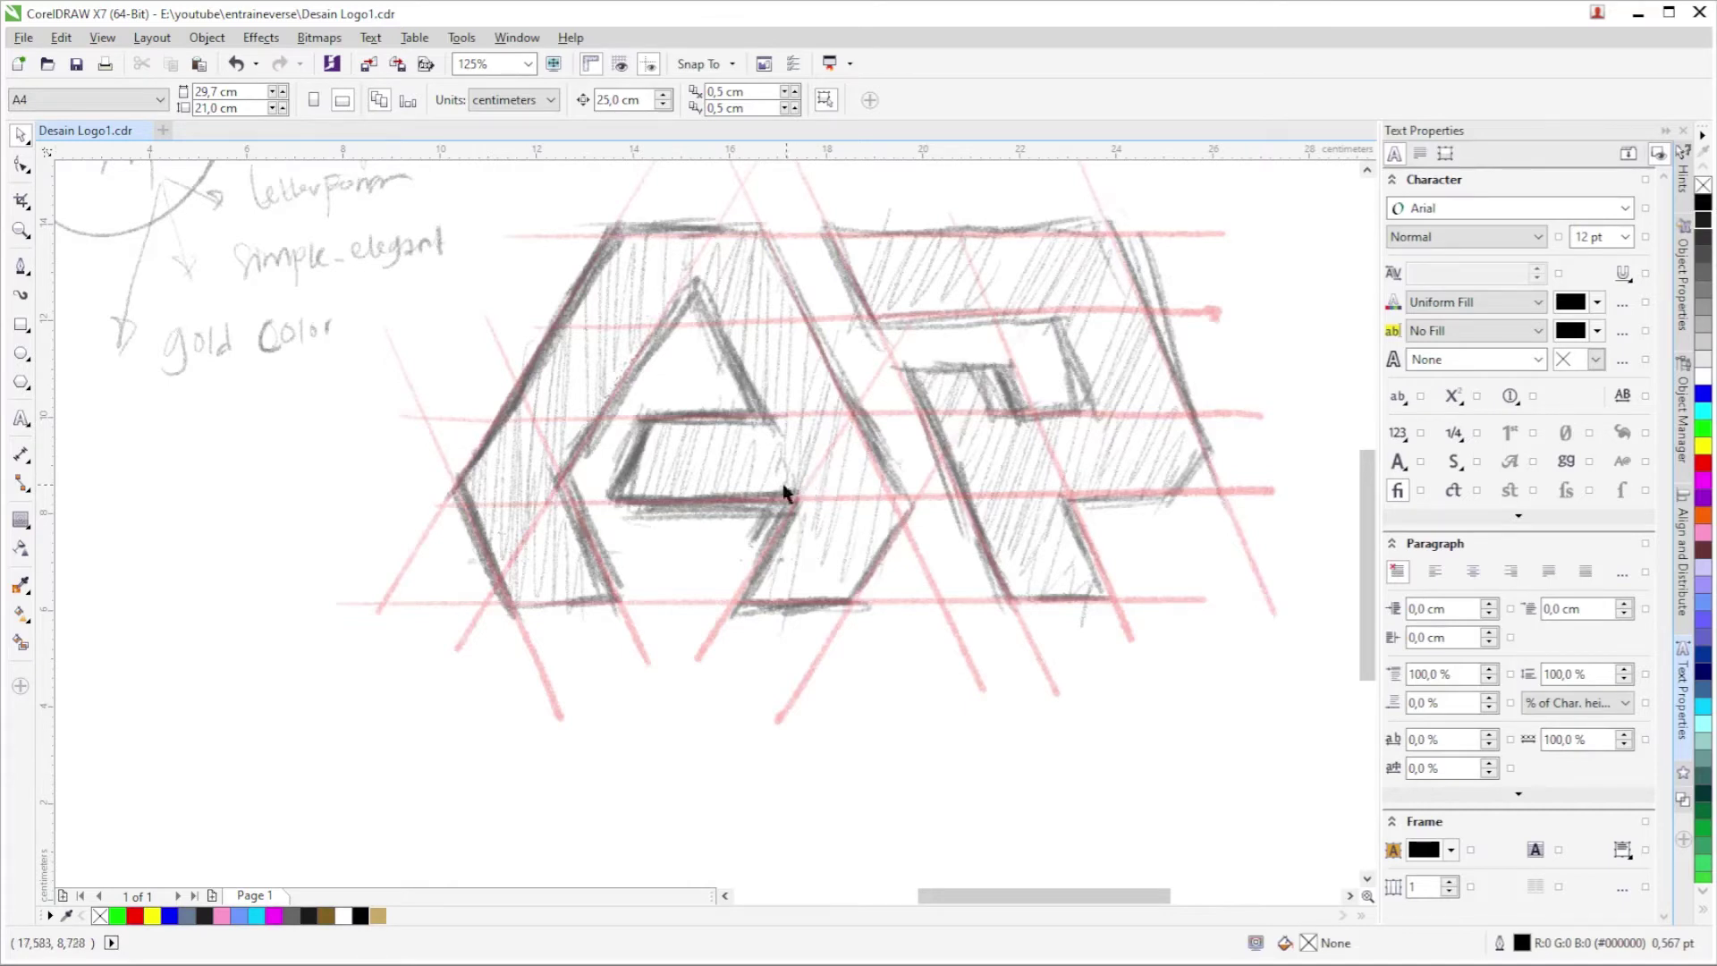
pyautogui.scroll(-1, 662, 459)
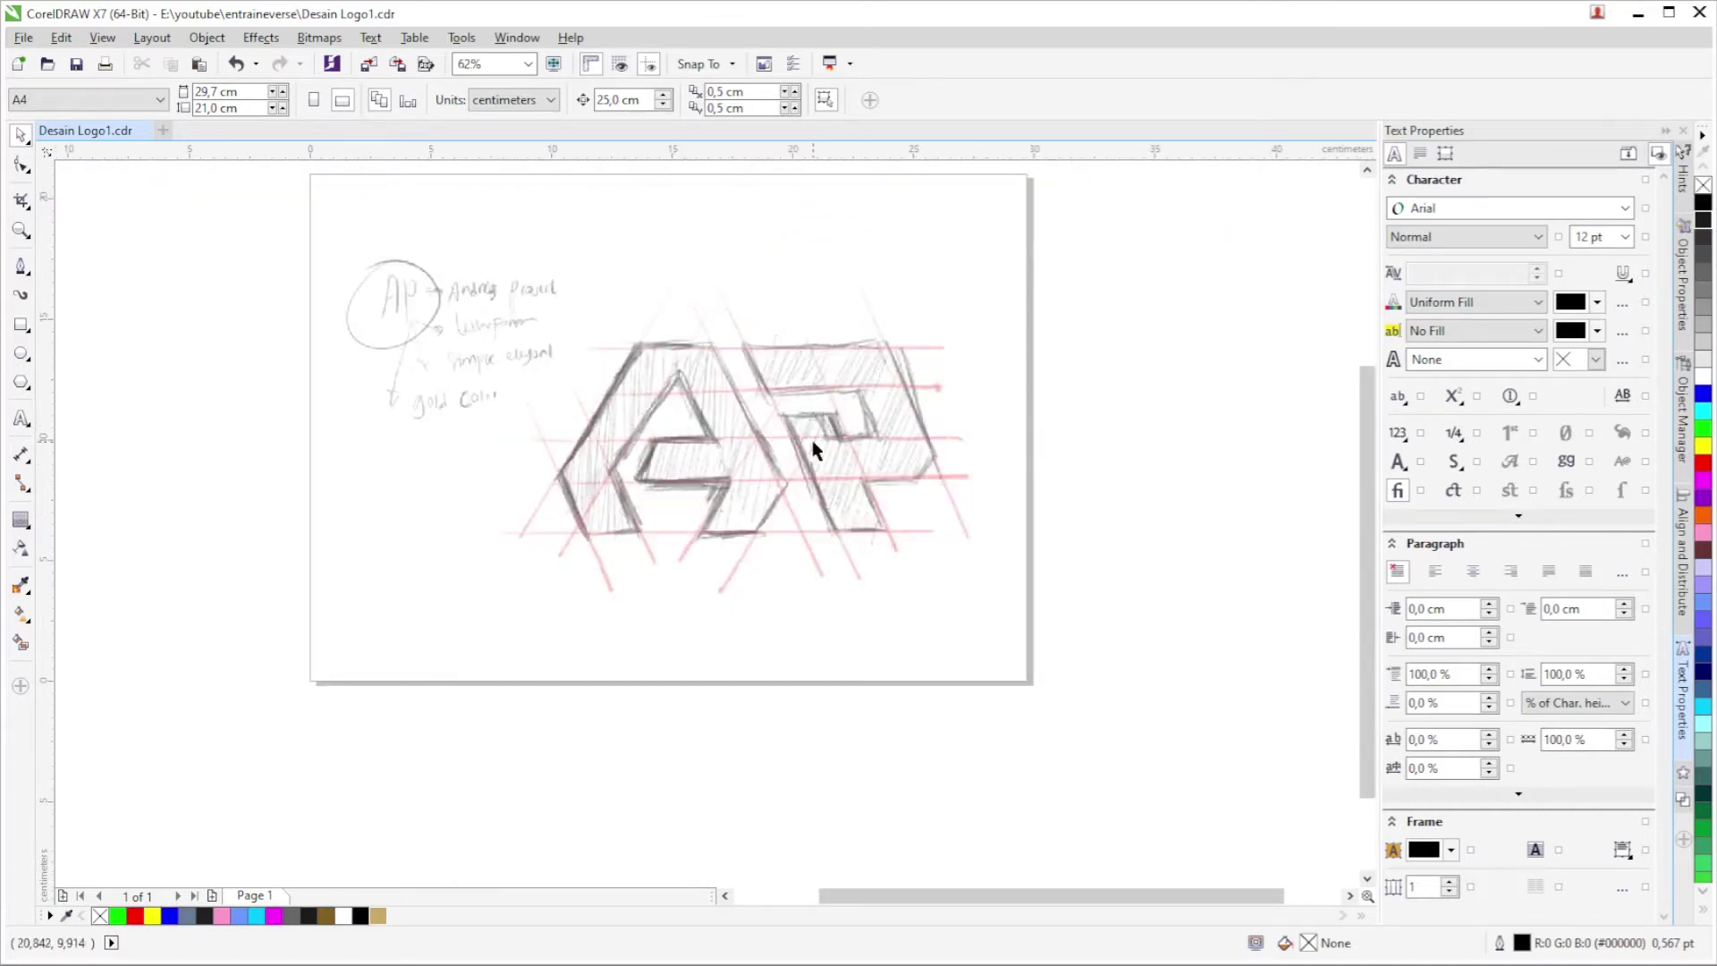
pyautogui.hscroll(1, 881, 455)
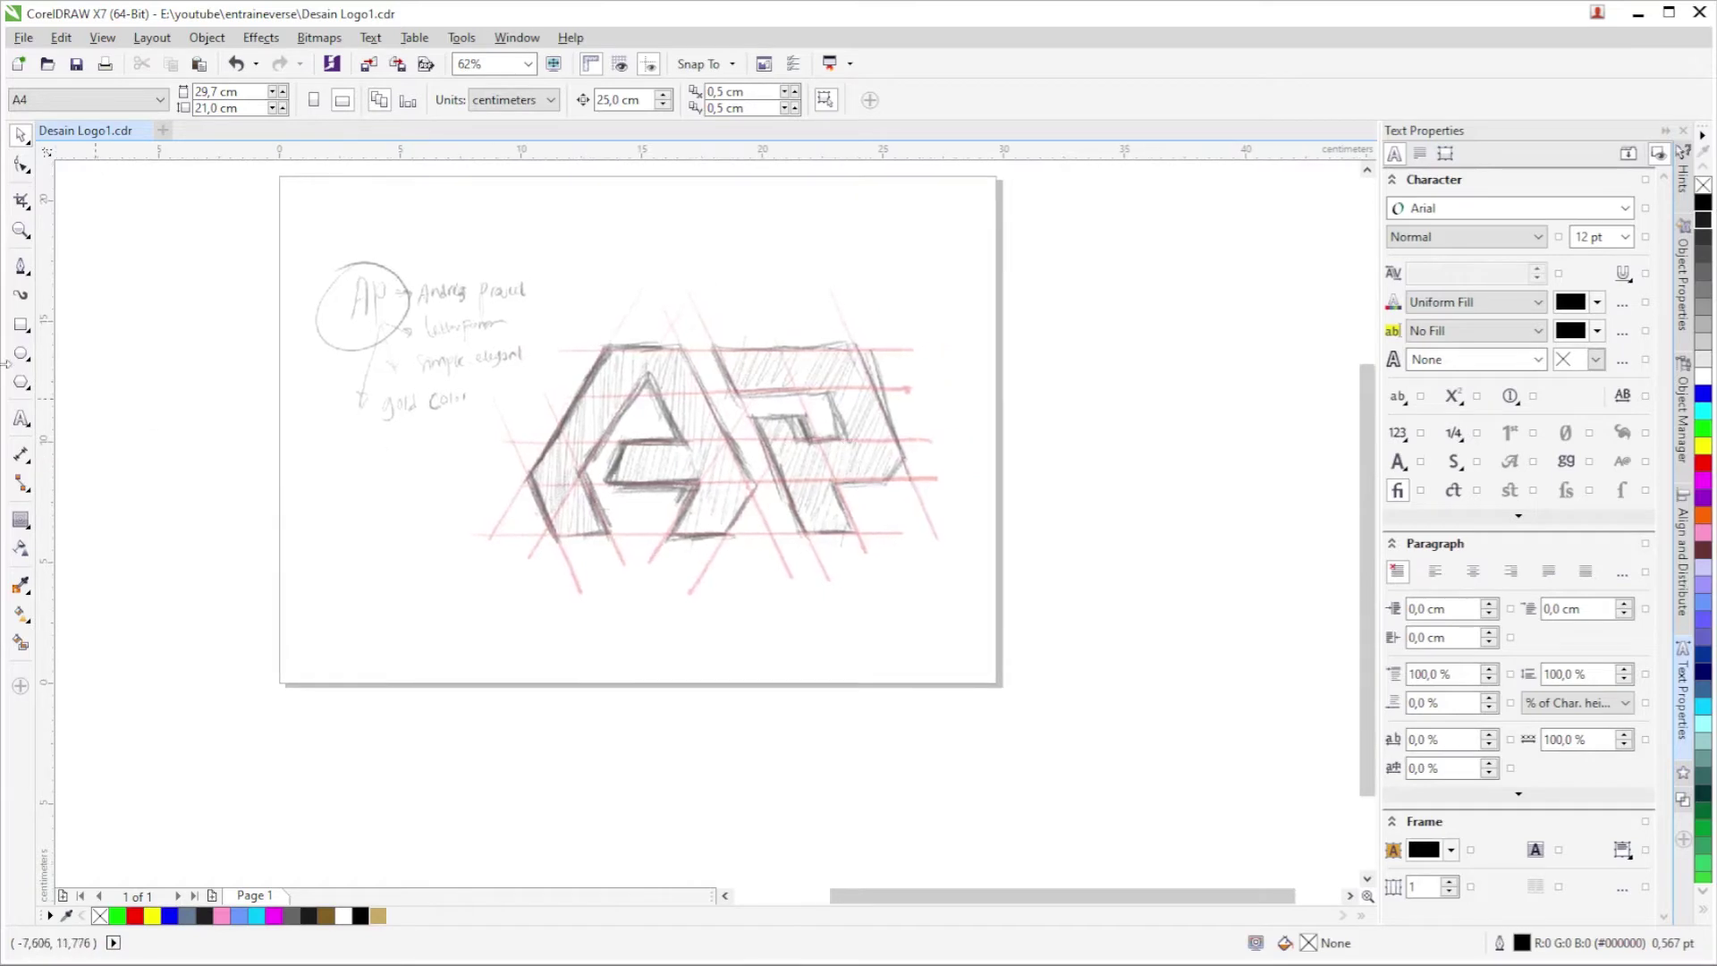
pyautogui.click(17, 273)
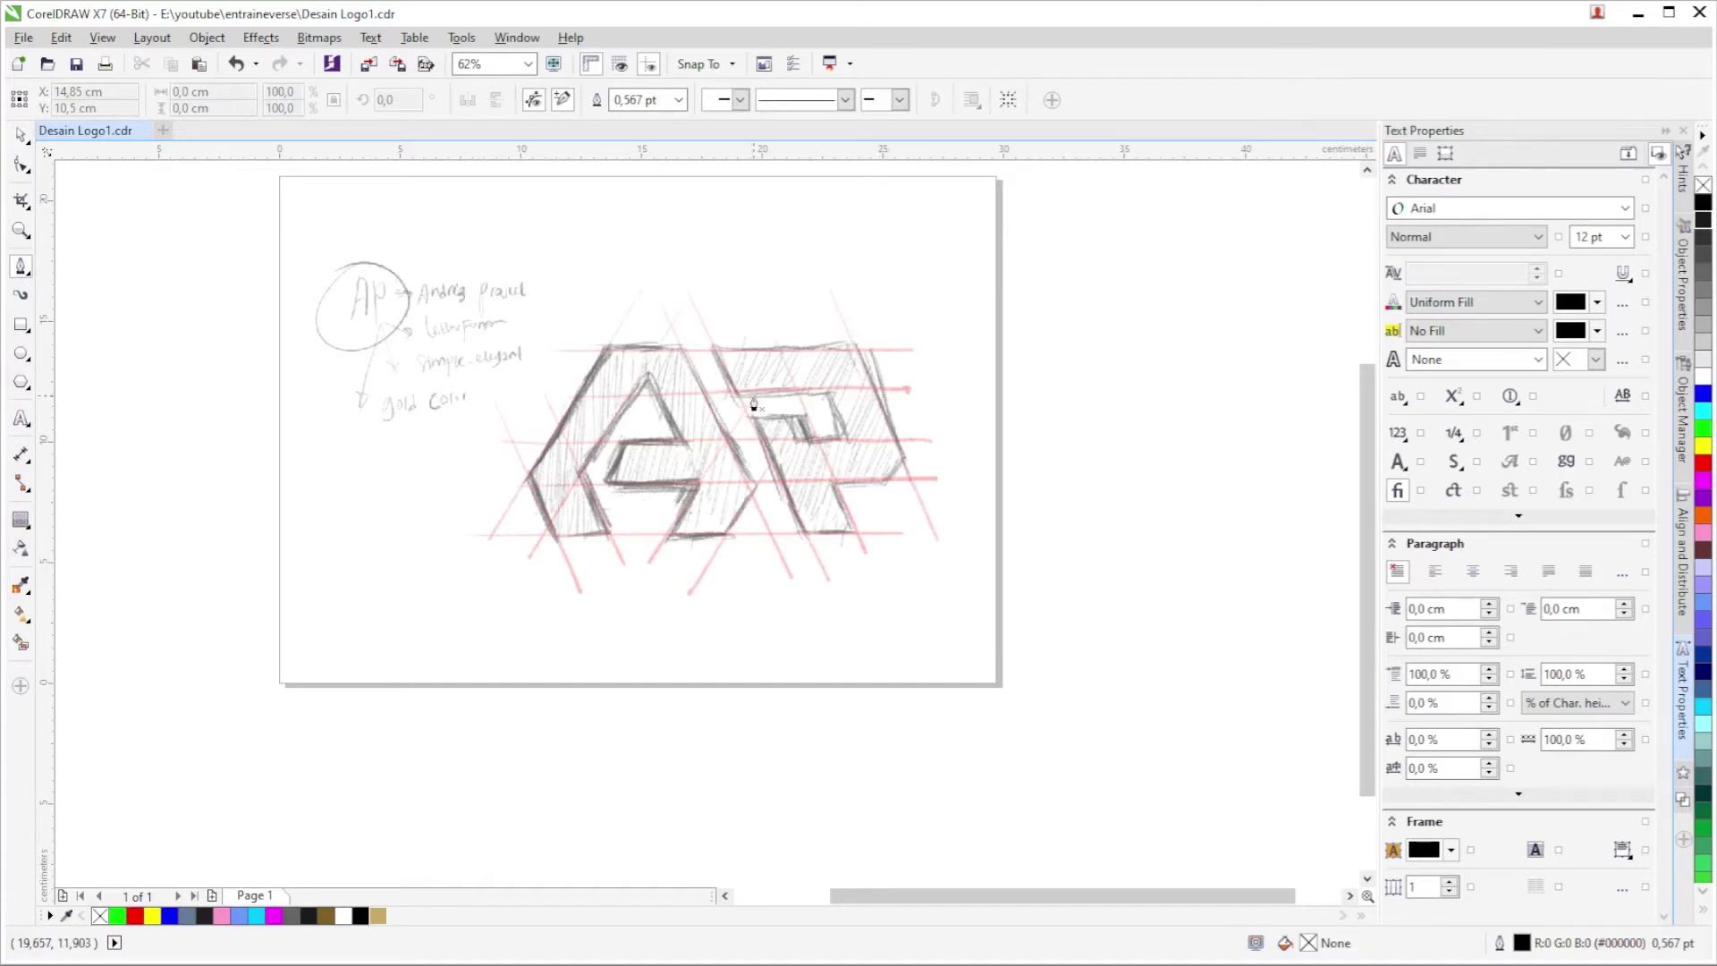
# Bring the whole sketch into view and place the first point of a vertical line at its top.
pyautogui.scroll(2, 742, 403)
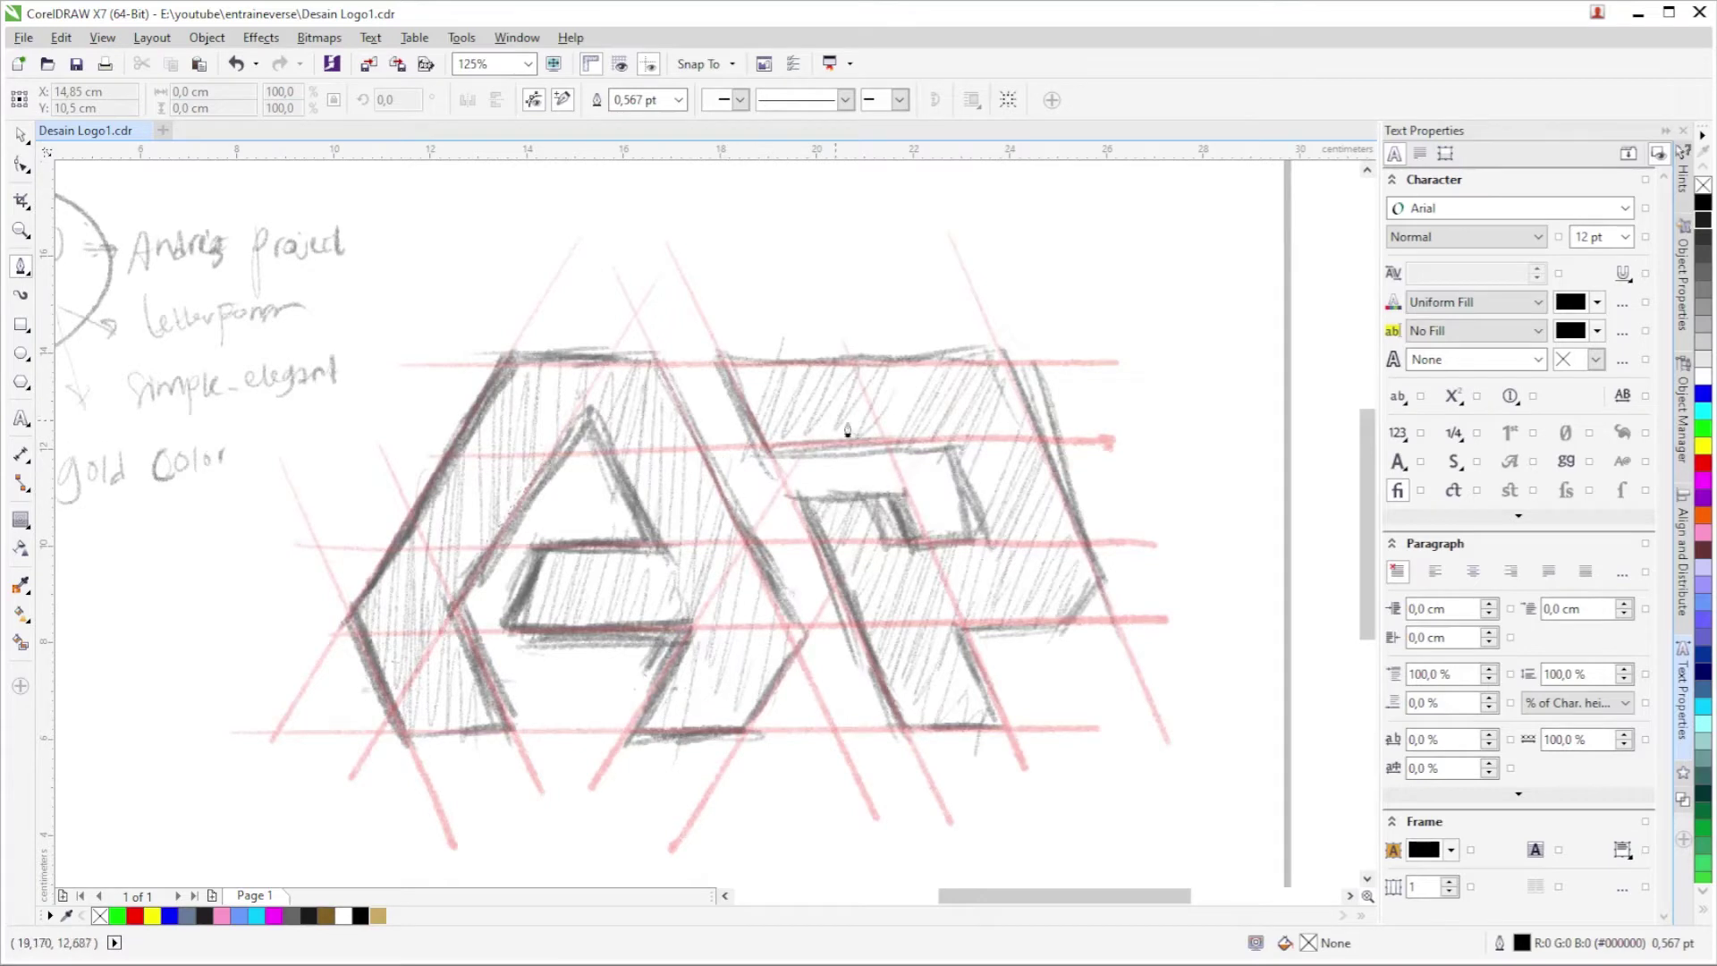
pyautogui.hscroll(2, 848, 429)
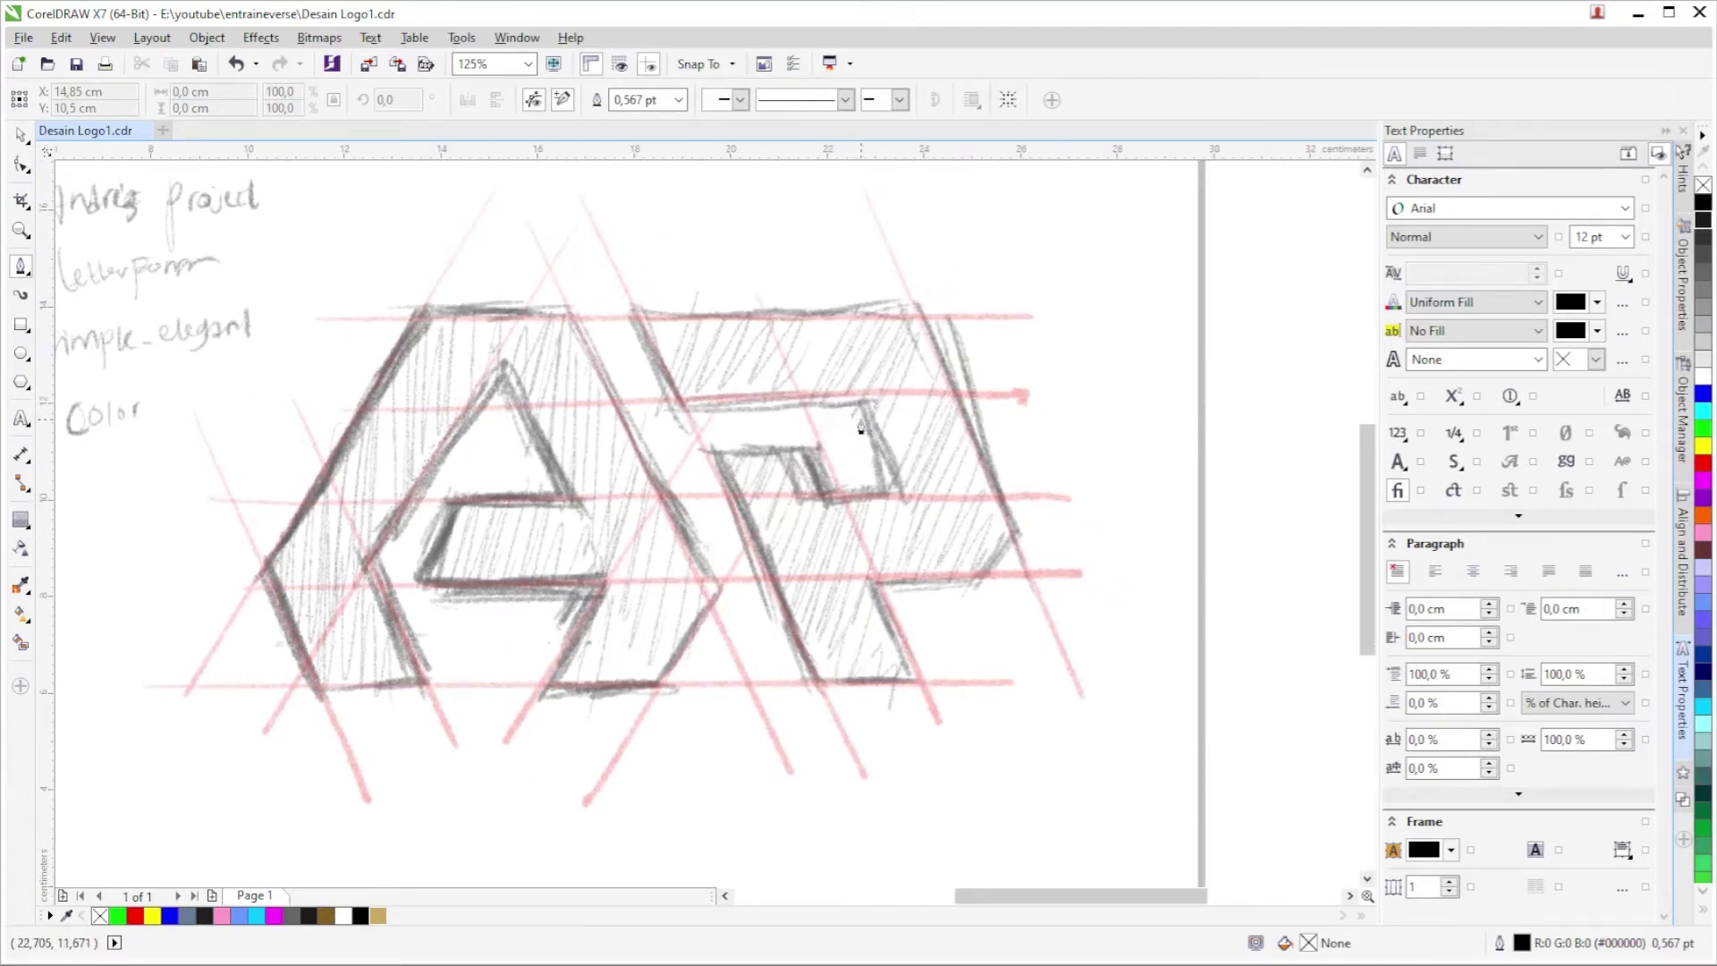
pyautogui.scroll(1, 514, 299)
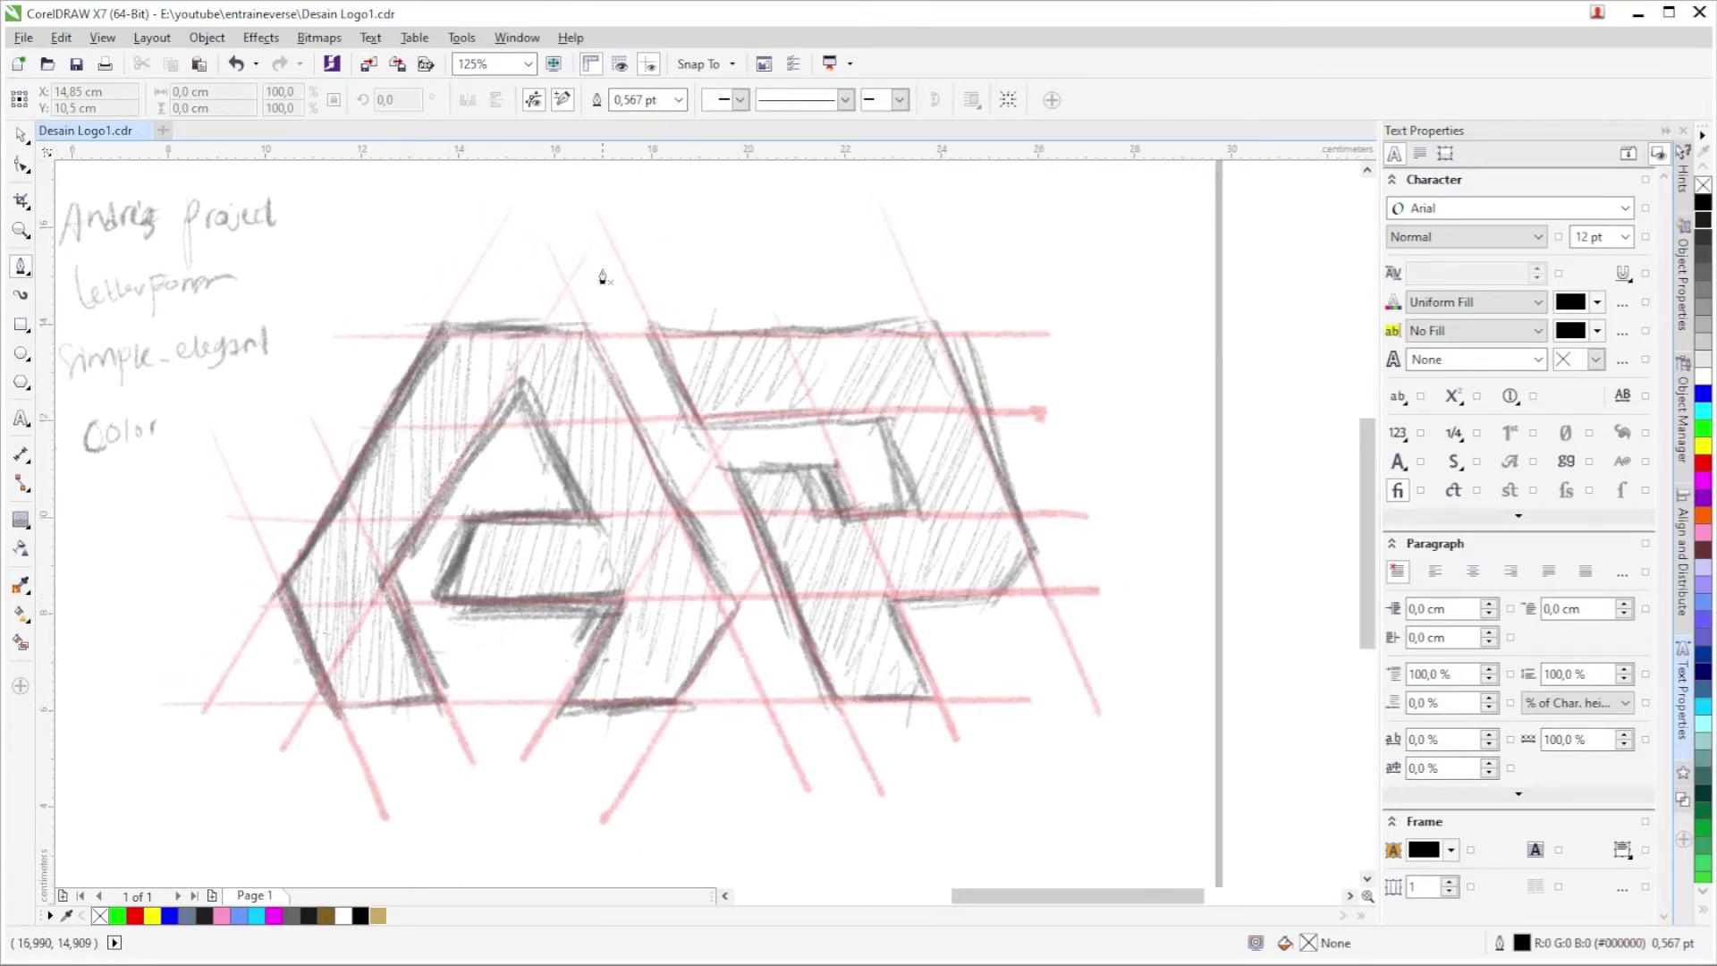
pyautogui.scroll(3, 639, 365)
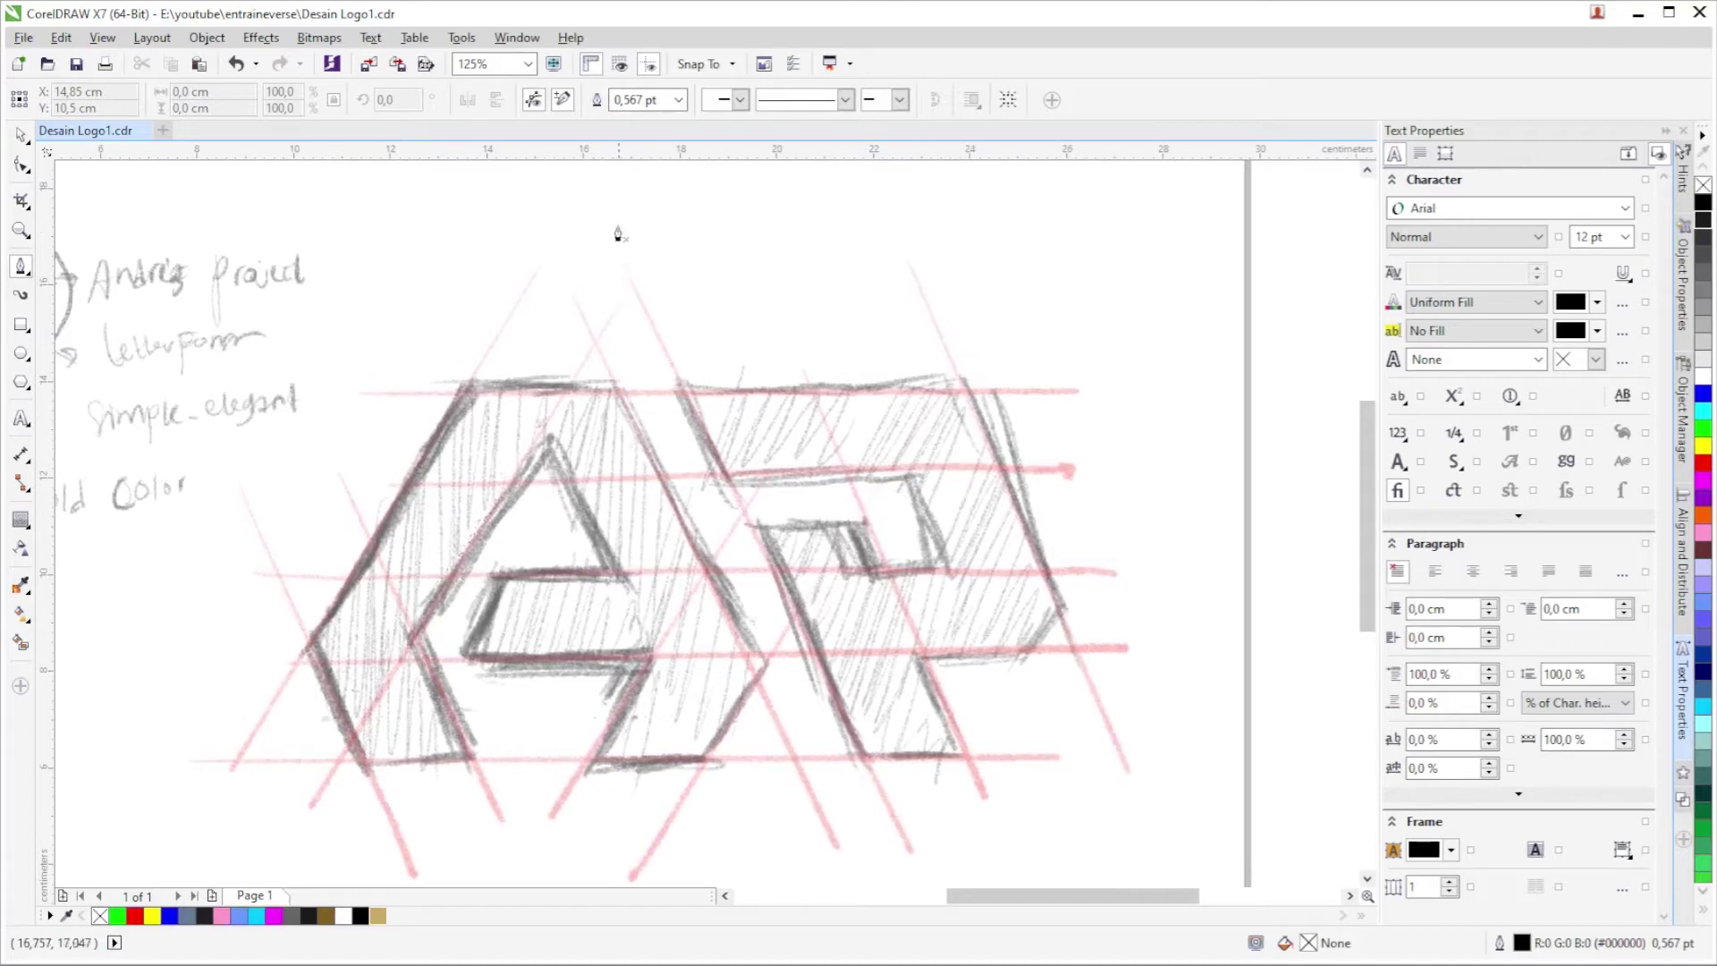
pyautogui.moveTo(584, 706); pyautogui.dragTo(606, 639)
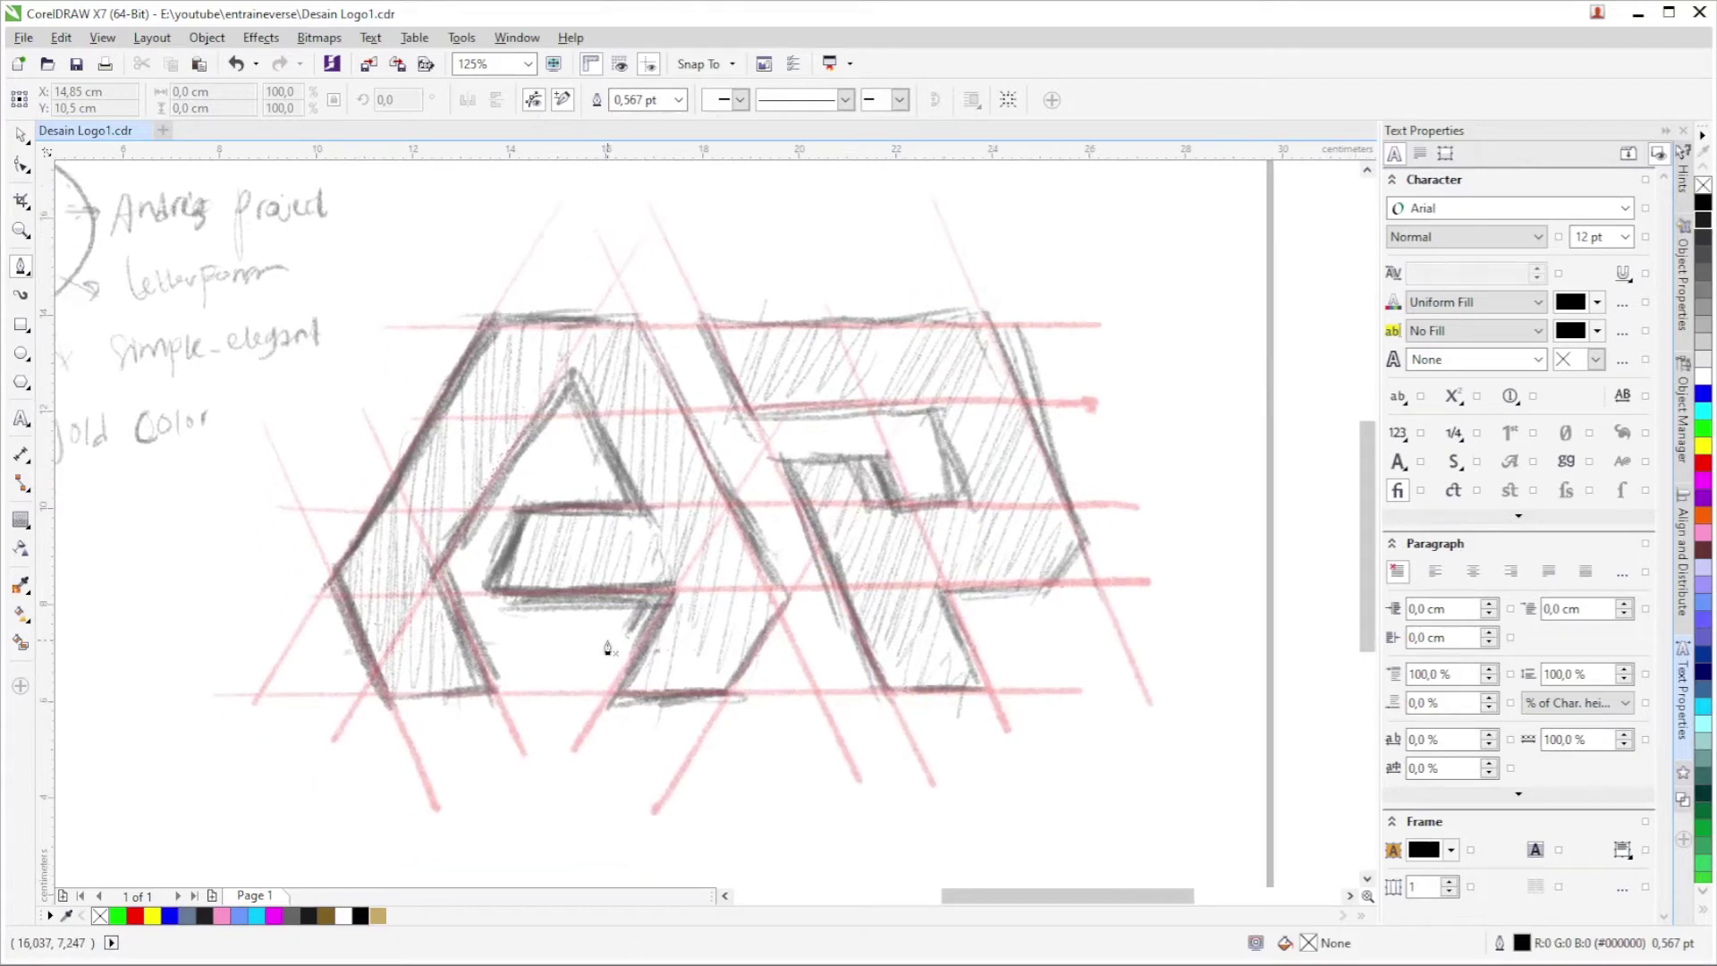
pyautogui.scroll(3, 702, 402)
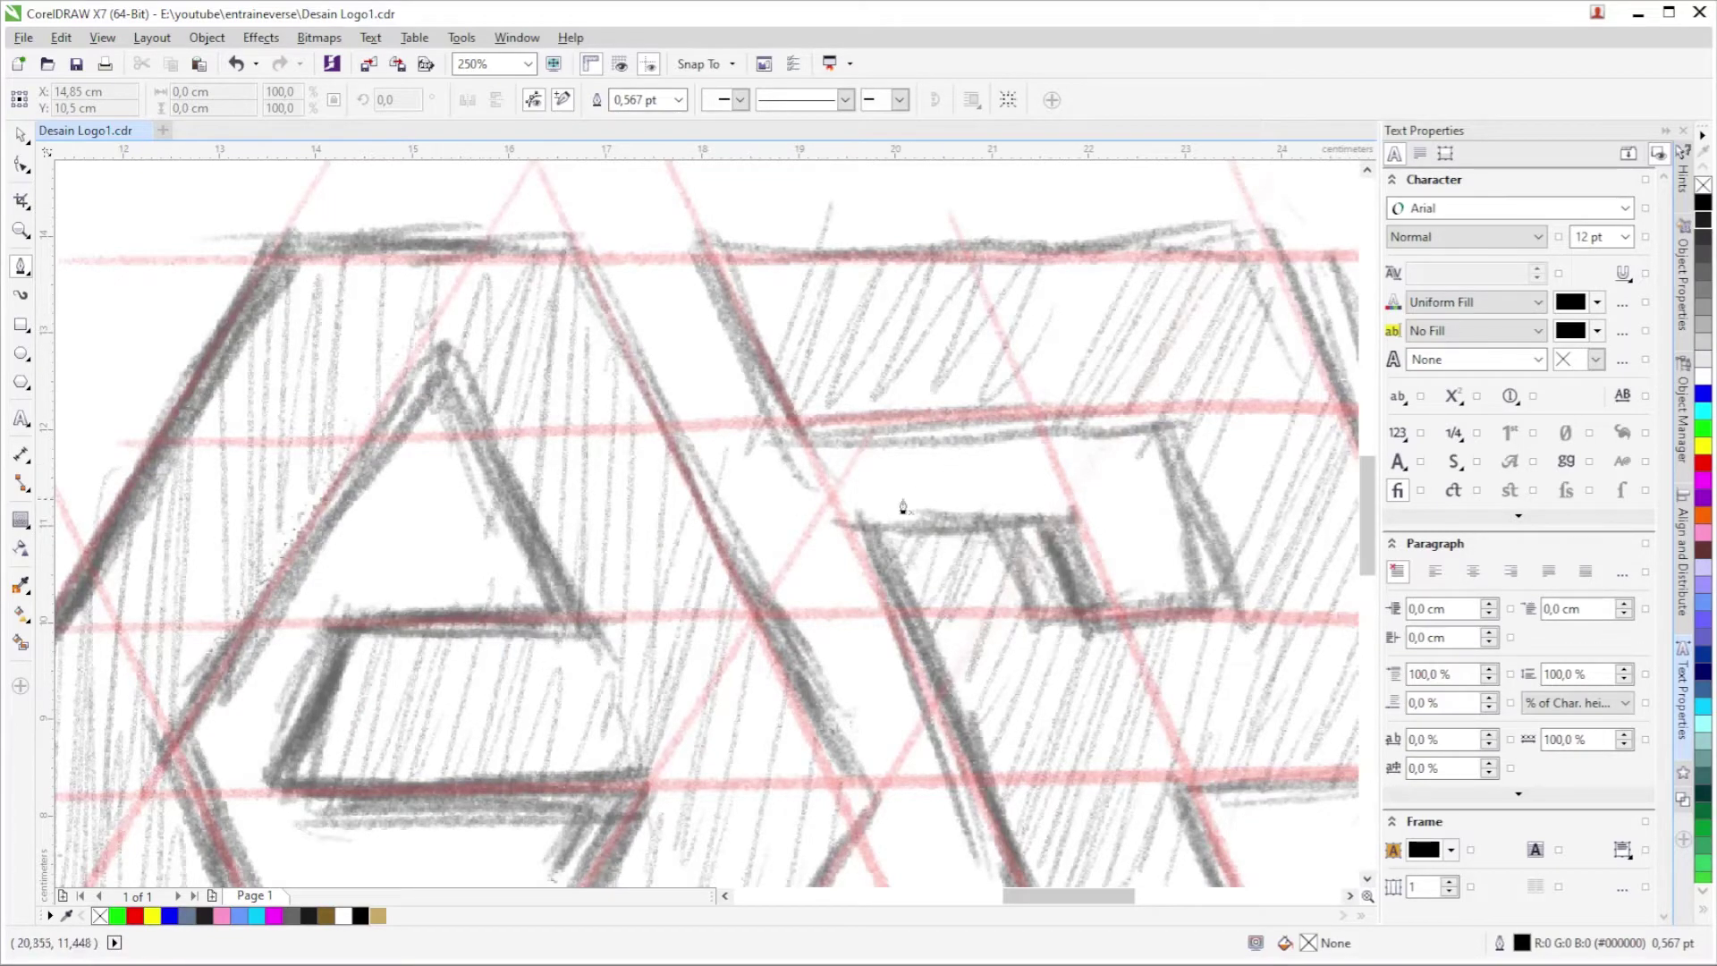
pyautogui.scroll(-5, 886, 527)
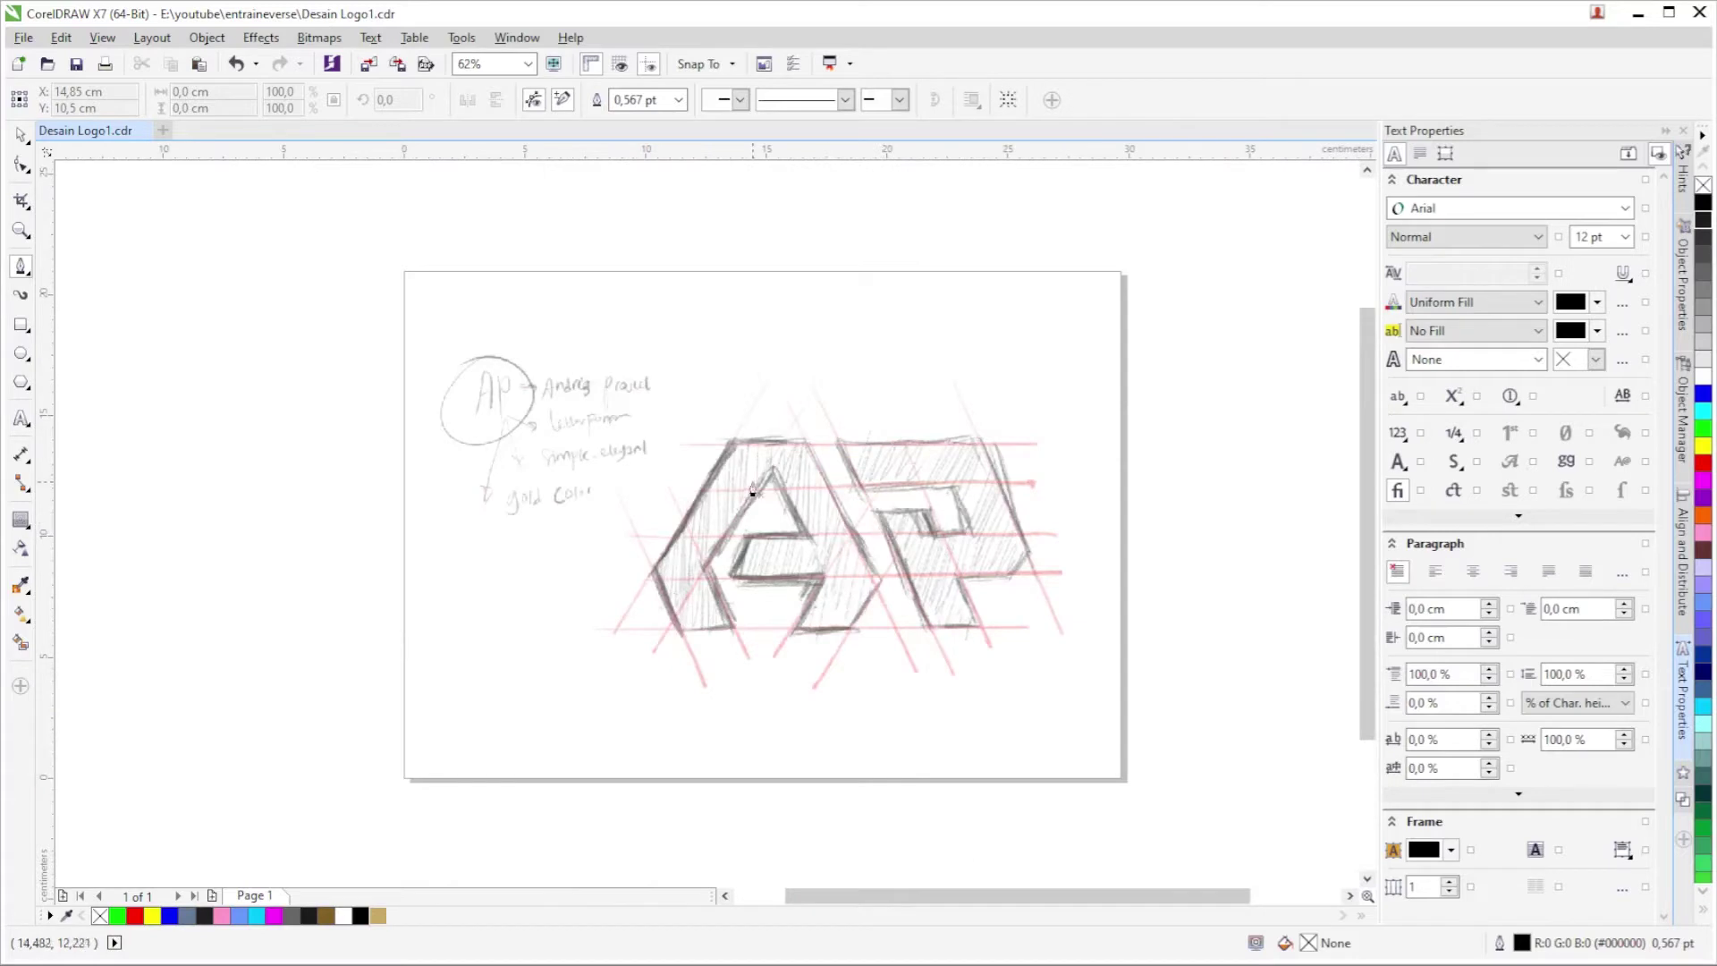
pyautogui.scroll(2, 752, 489)
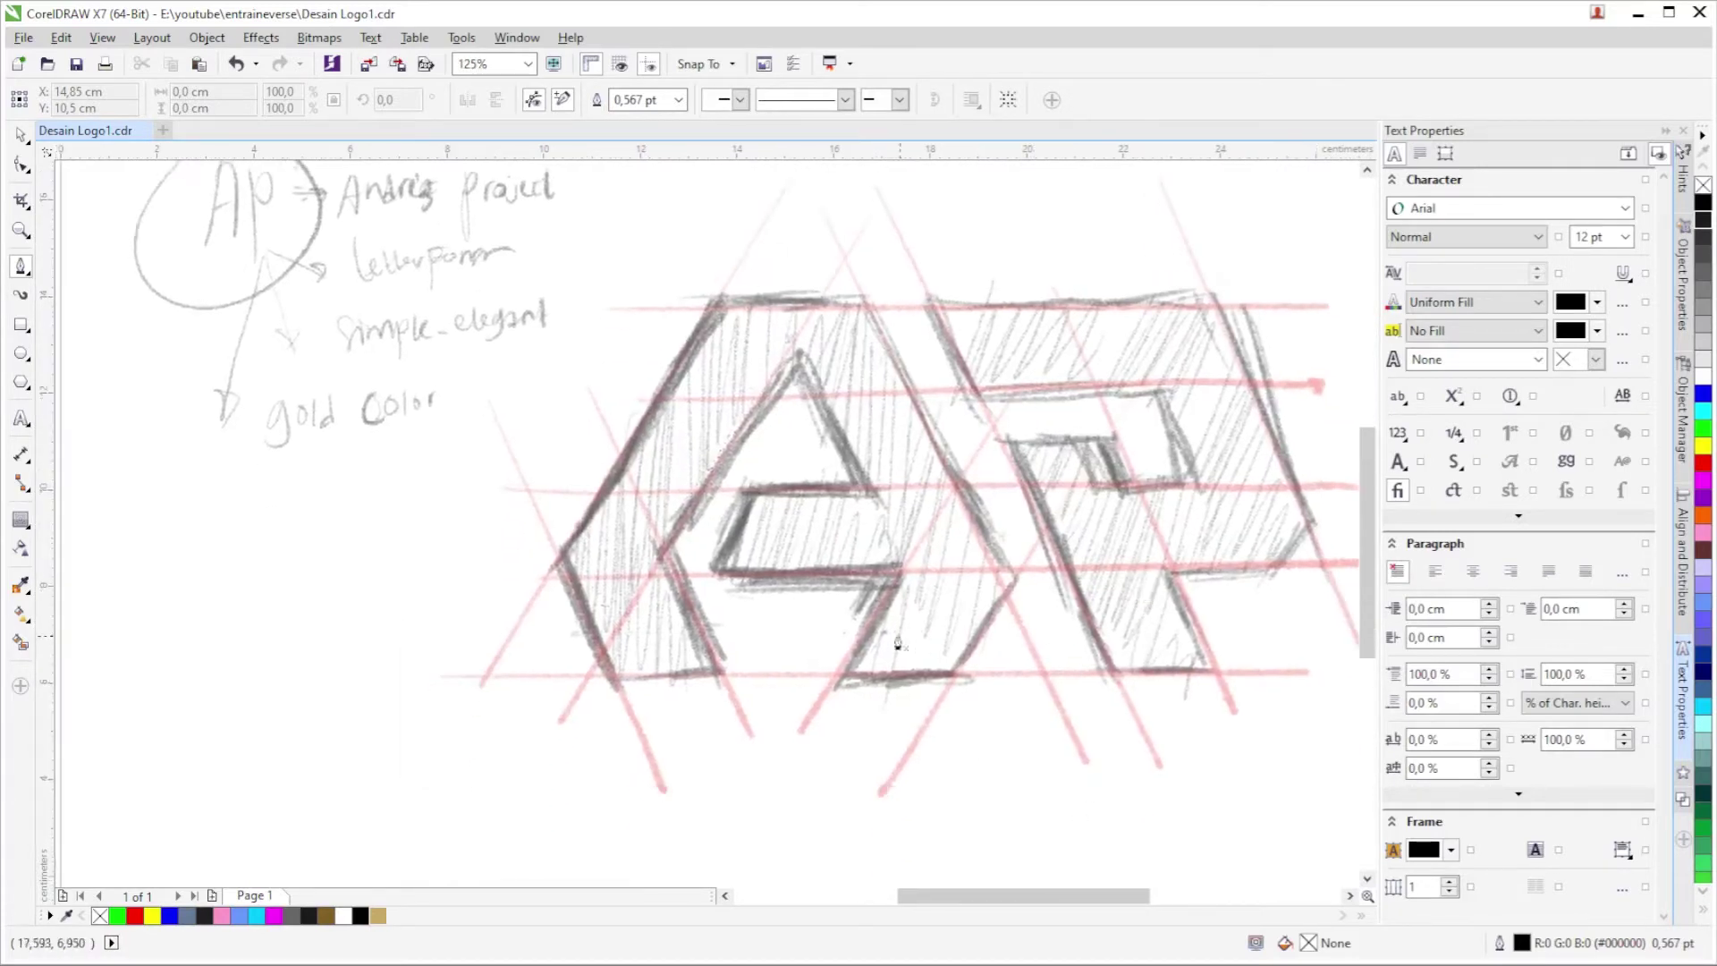
pyautogui.scroll(2, 885, 637)
pyautogui.scroll(-2, 510, 596)
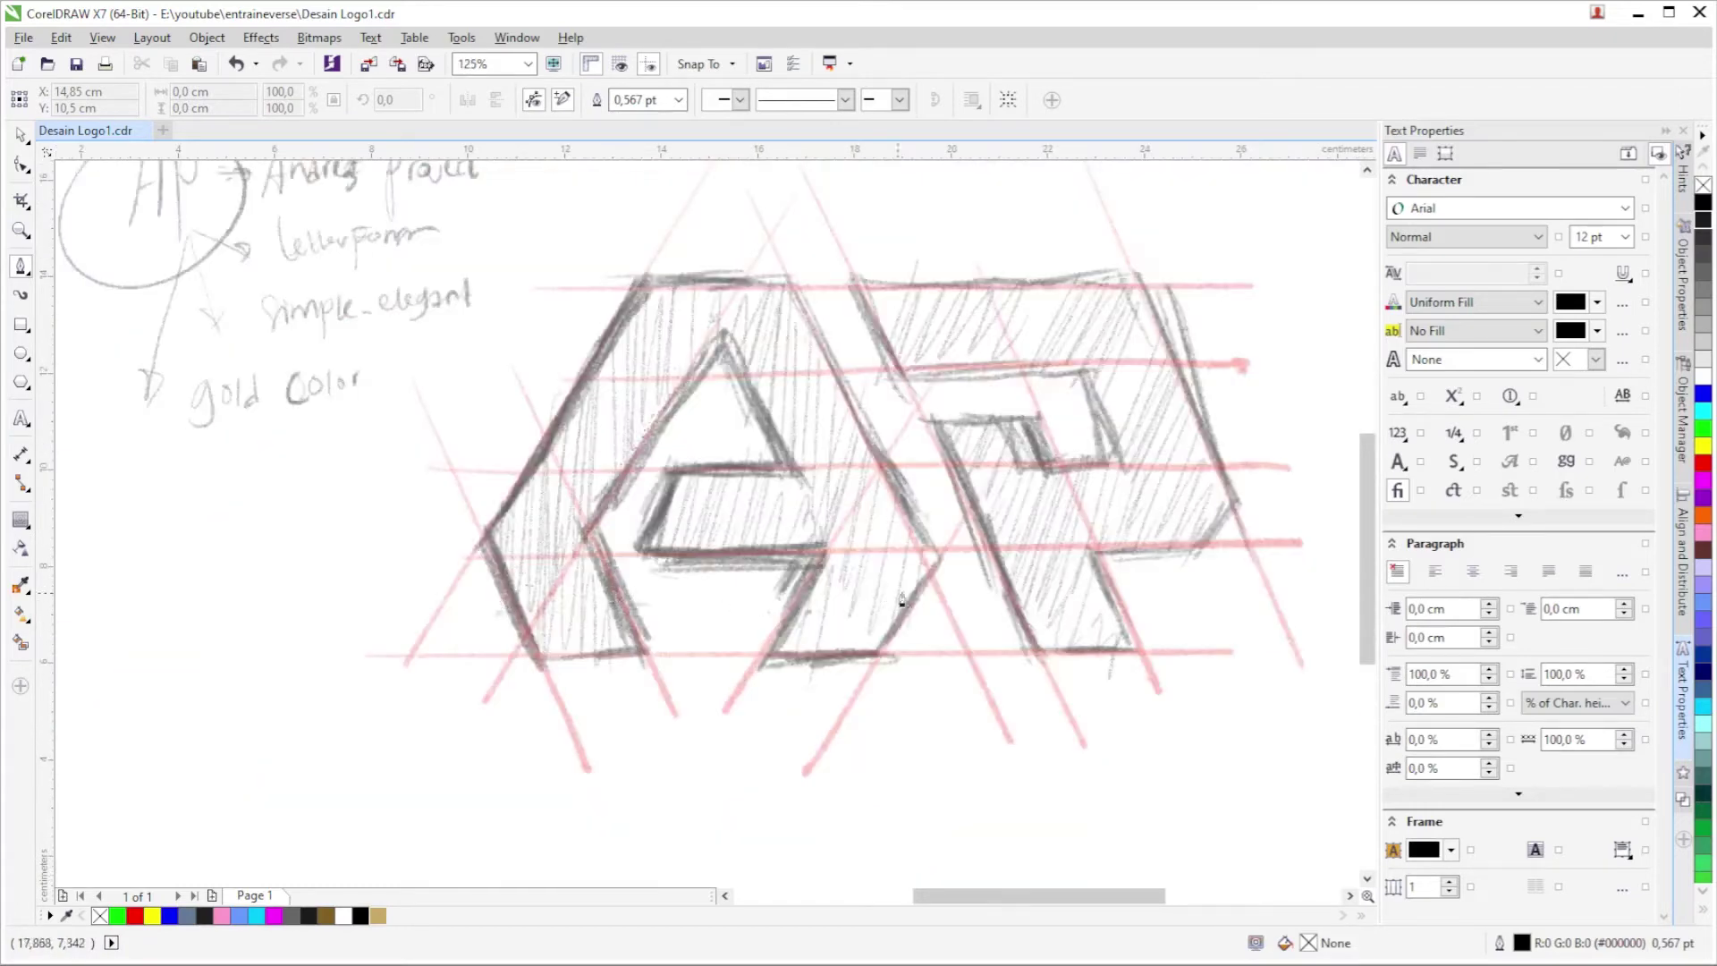
pyautogui.scroll(1, 928, 495)
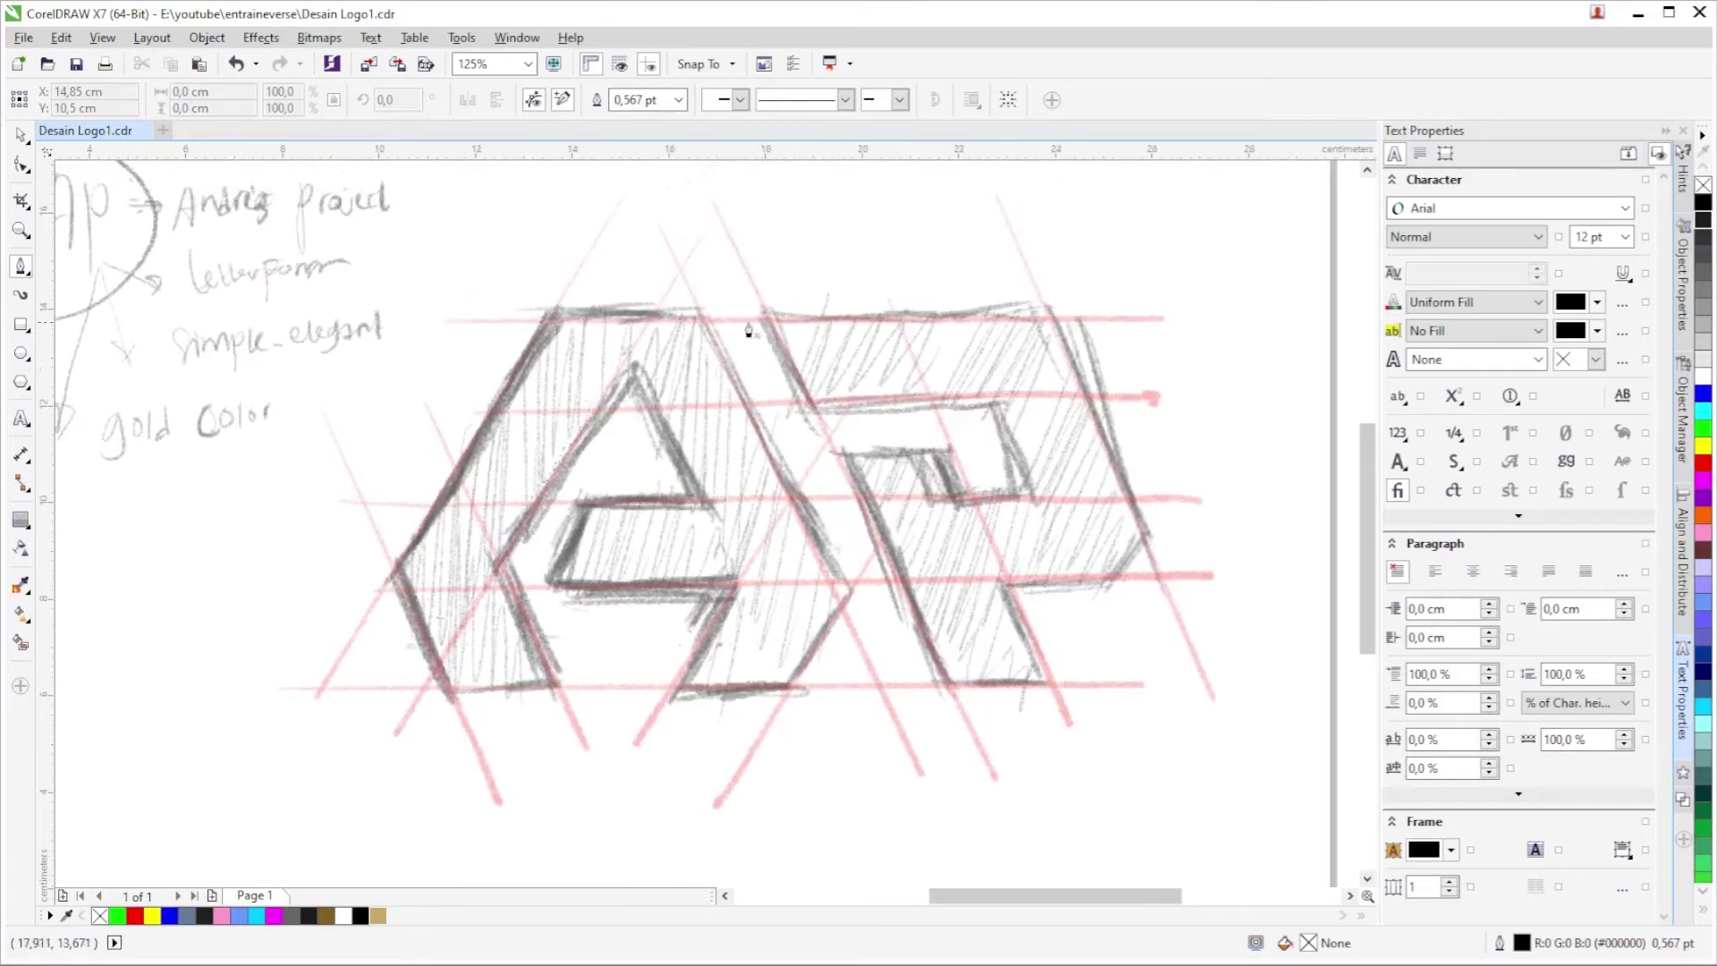
pyautogui.click(701, 176)
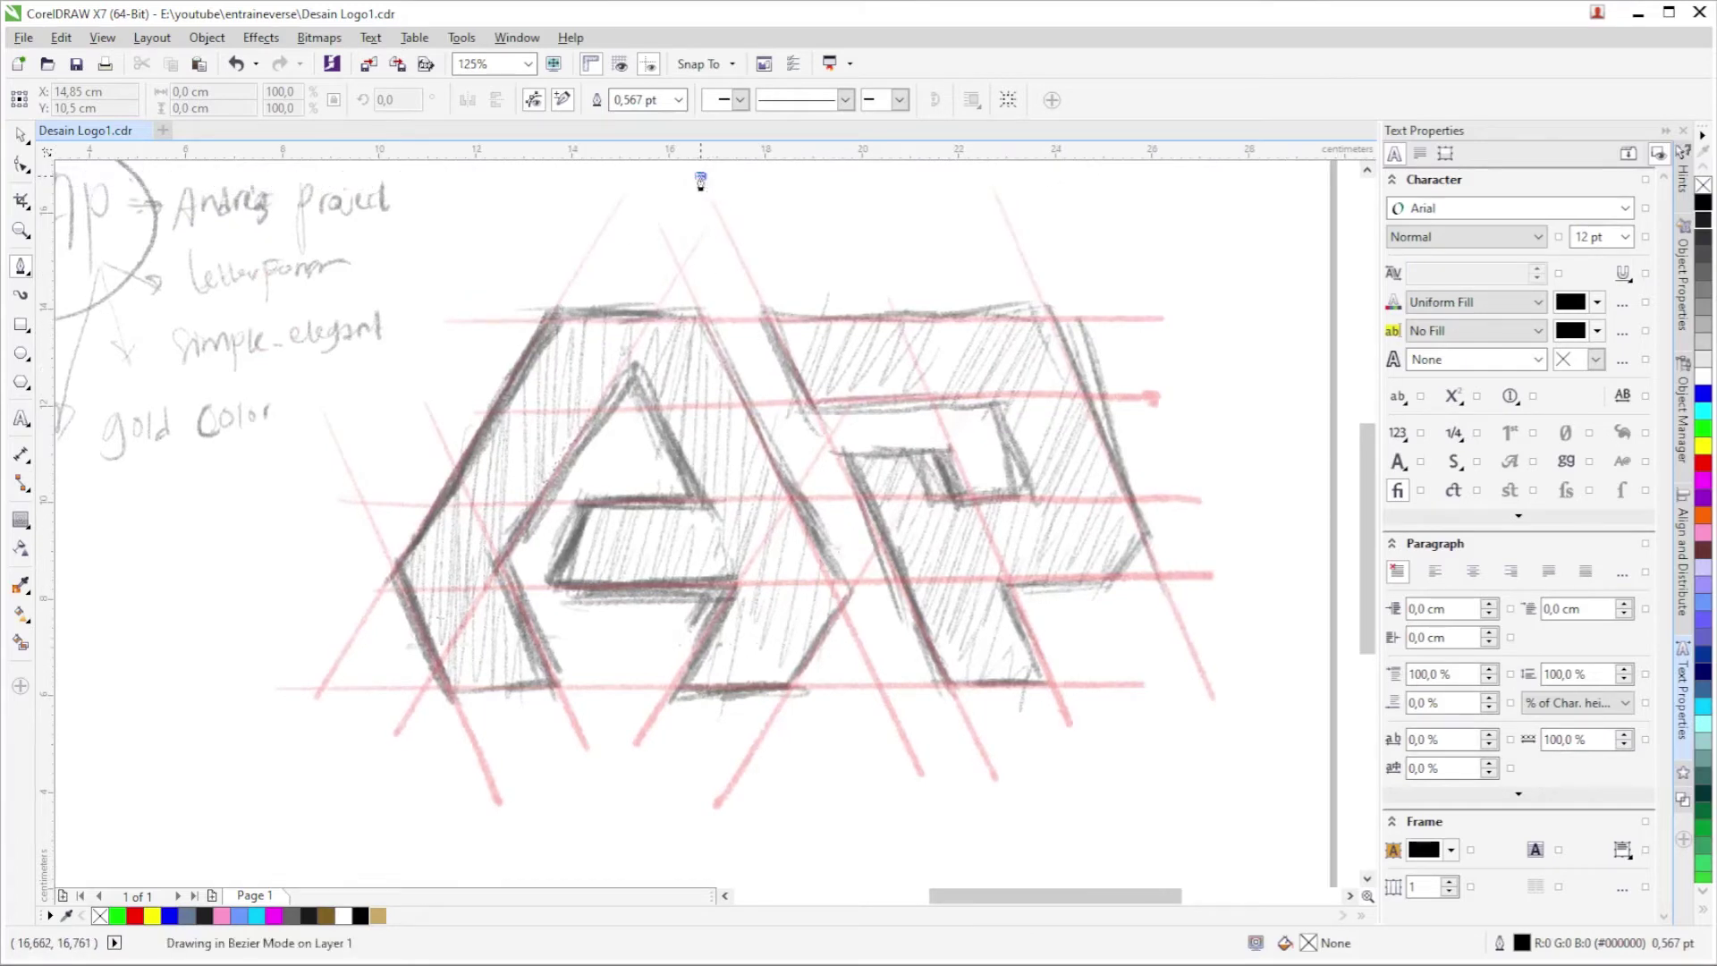
# End the vertical line below the sketch and finish drawing it.
pyautogui.scroll(-1, 701, 861)
pyautogui.click(706, 844)
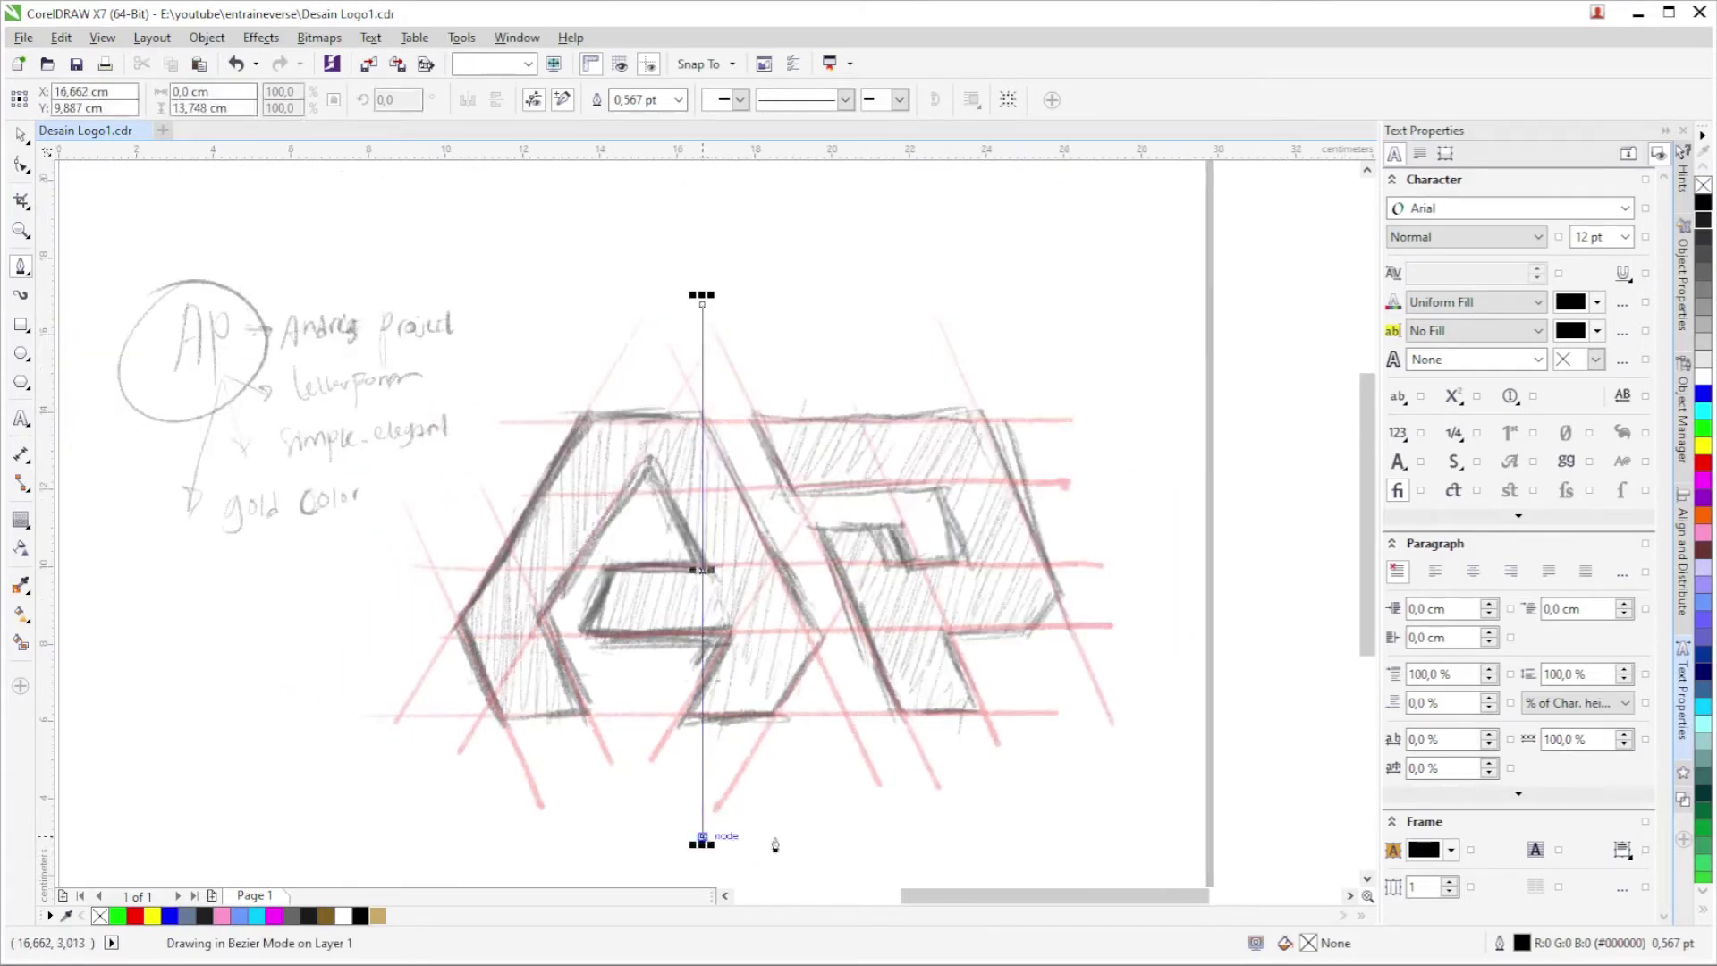
pyautogui.press('space')
pyautogui.click(476, 302)
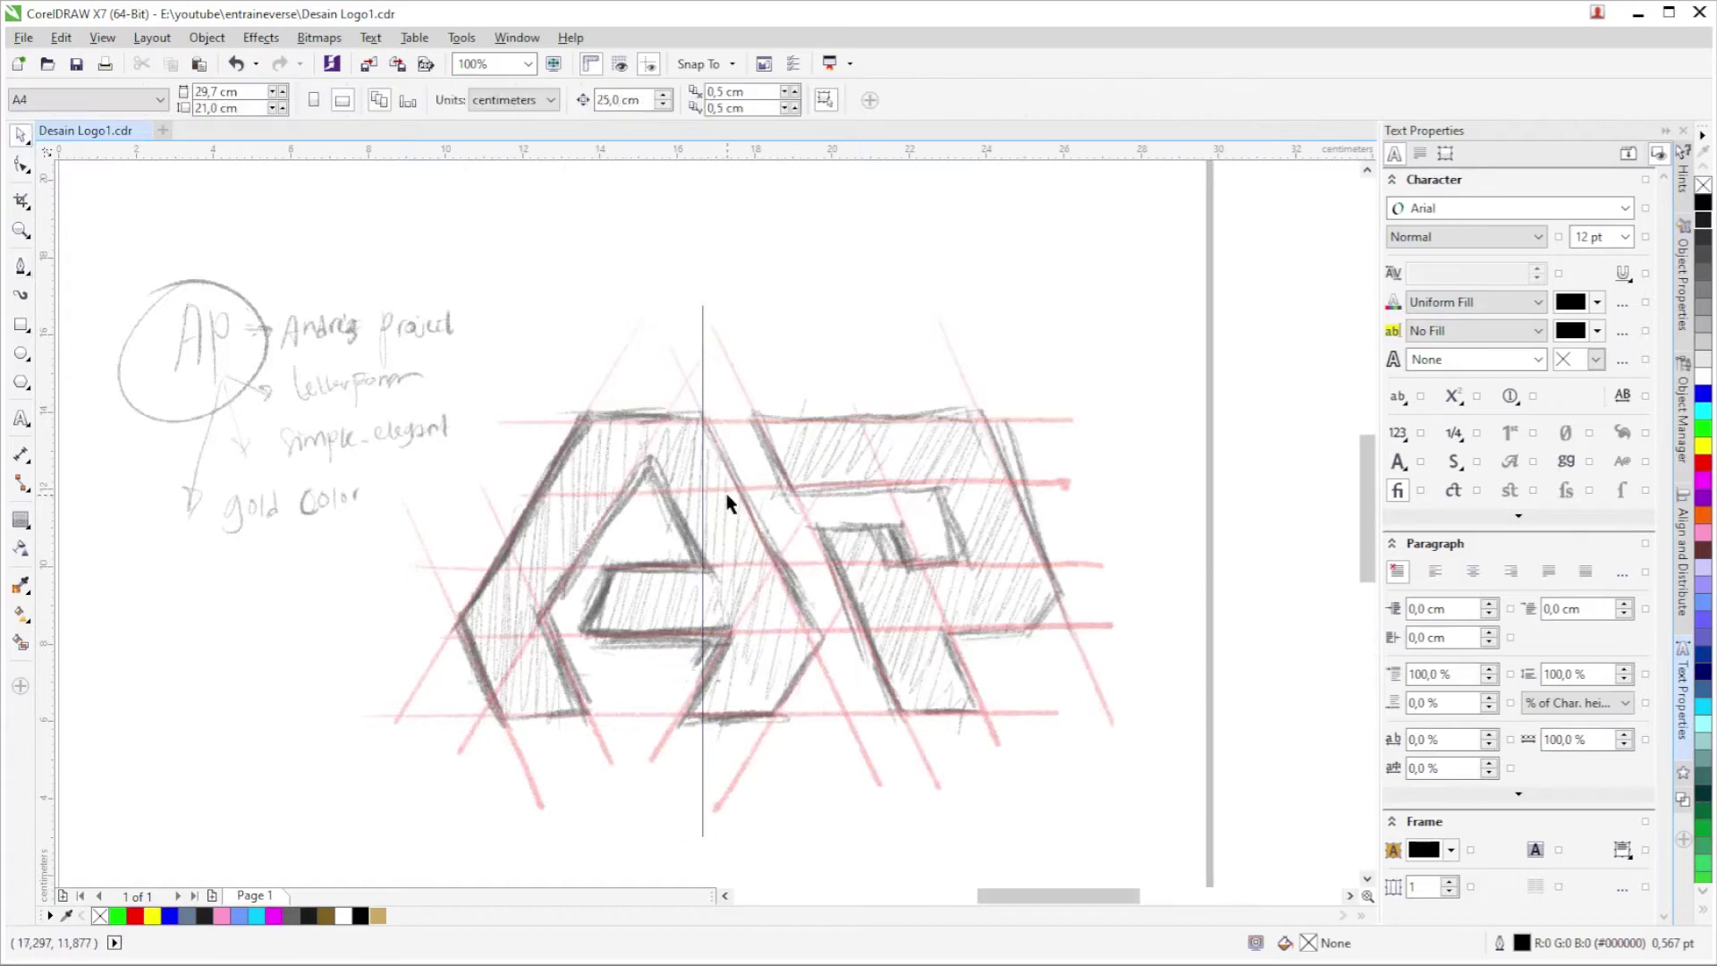
# Drop a copy of the vertical line further right and shift the left line slightly right.
pyautogui.scroll(2, 726, 494)
pyautogui.scroll(2, 561, 280)
pyautogui.click(561, 280)
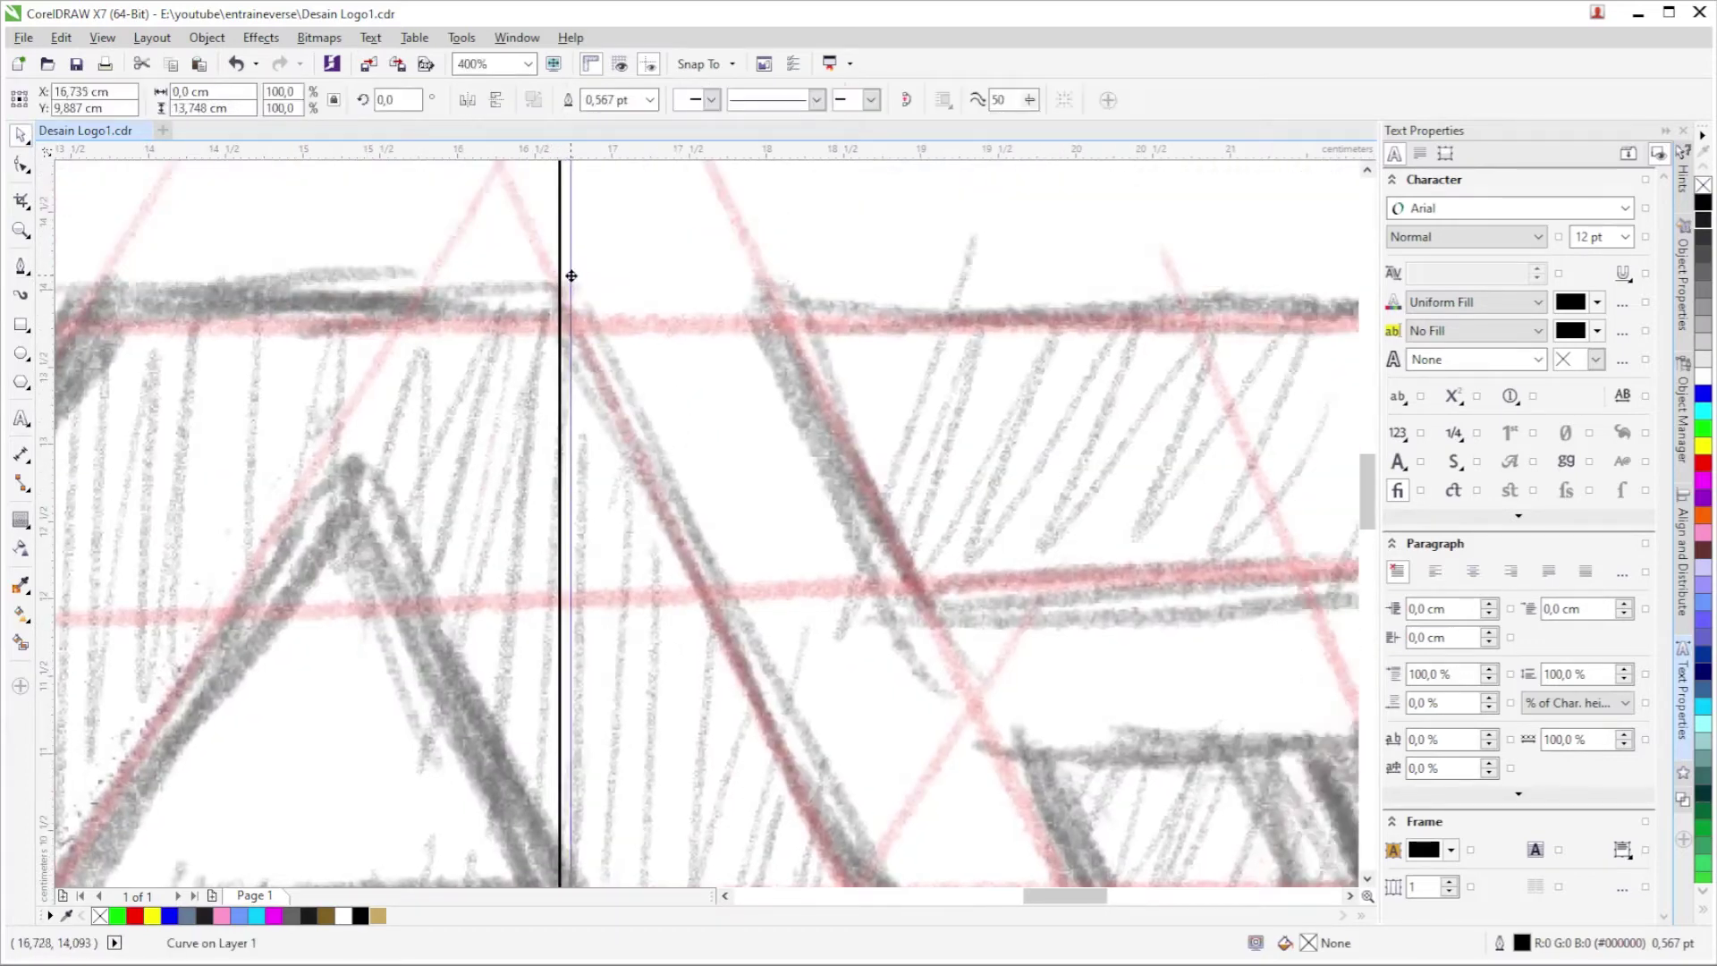
pyautogui.moveTo(562, 280)
pyautogui.mouseDown()
pyautogui.moveTo(575, 307)
pyautogui.moveTo(765, 306)
pyautogui.mouseUp()
pyautogui.scroll(-2, 766, 306)
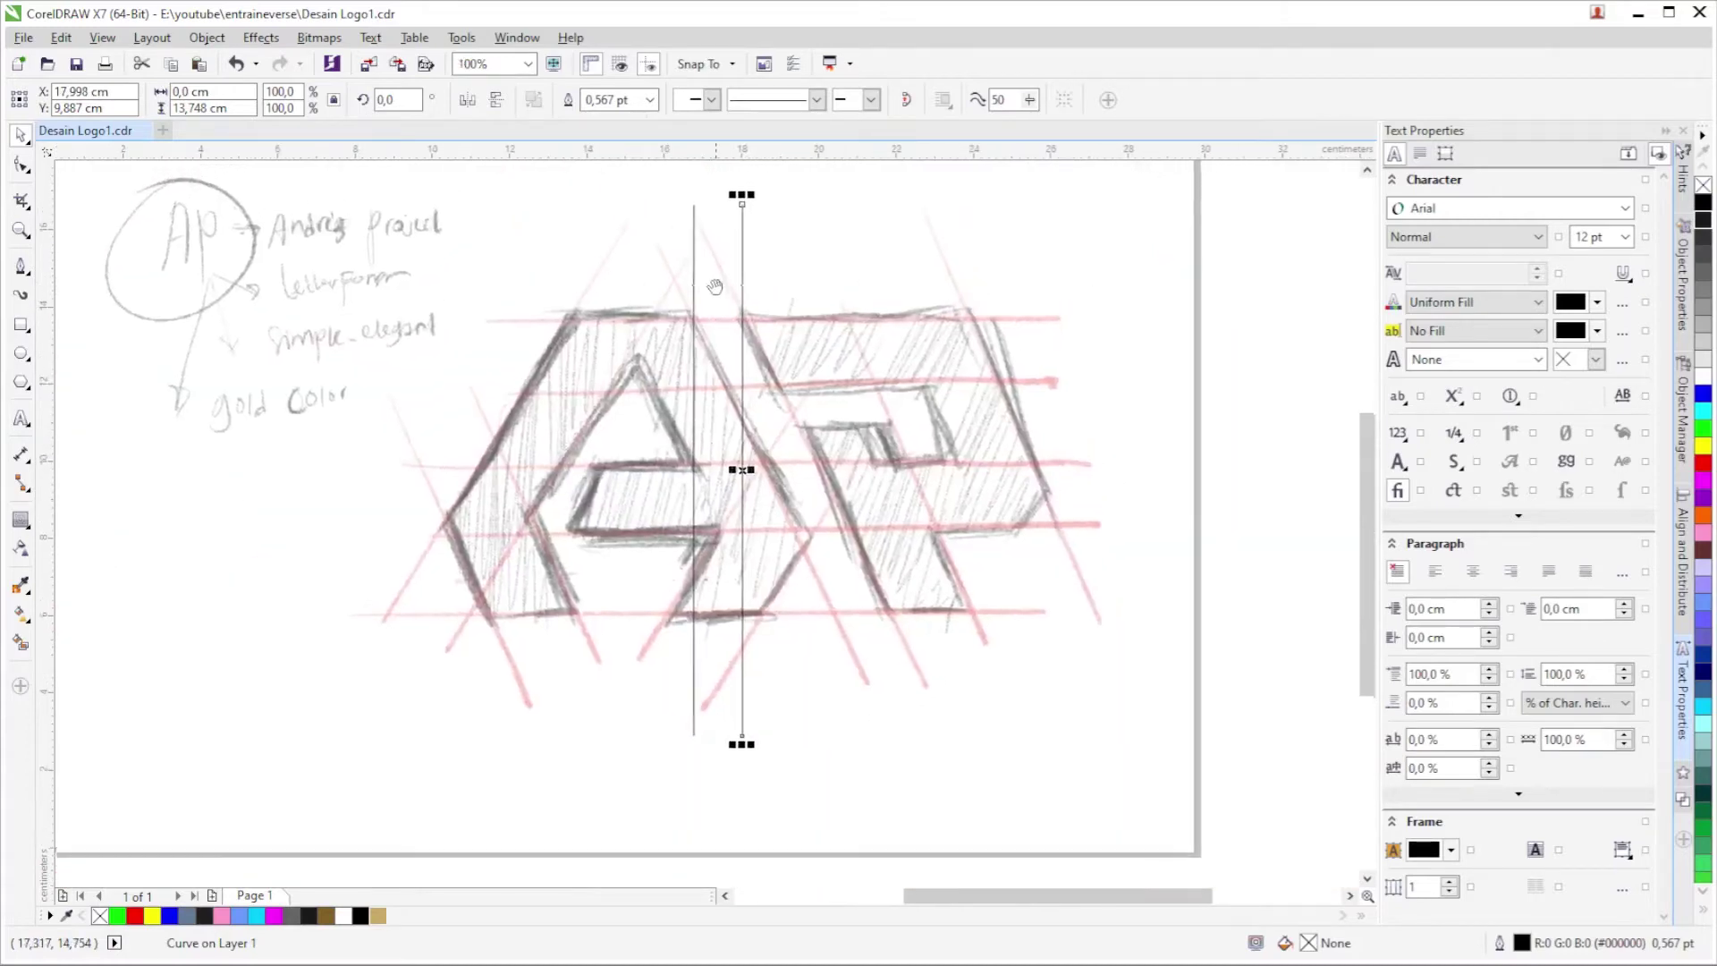
pyautogui.scroll(1, 814, 399)
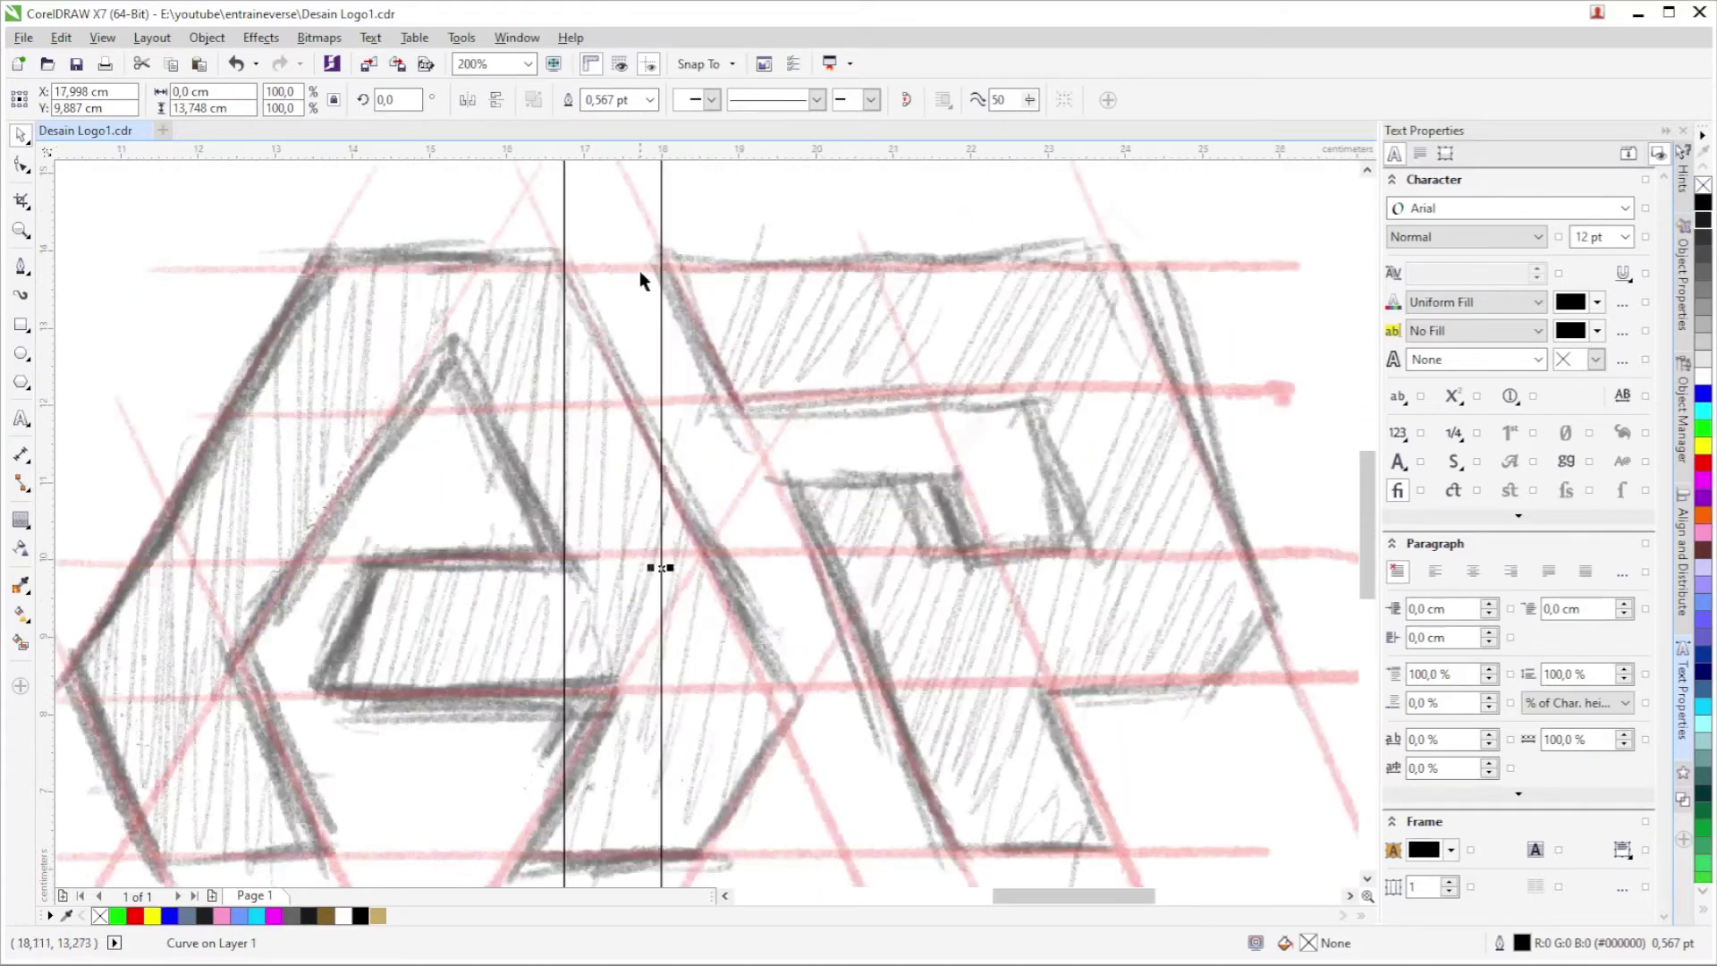
pyautogui.scroll(1, 641, 273)
pyautogui.click(575, 360)
pyautogui.scroll(1, 575, 360)
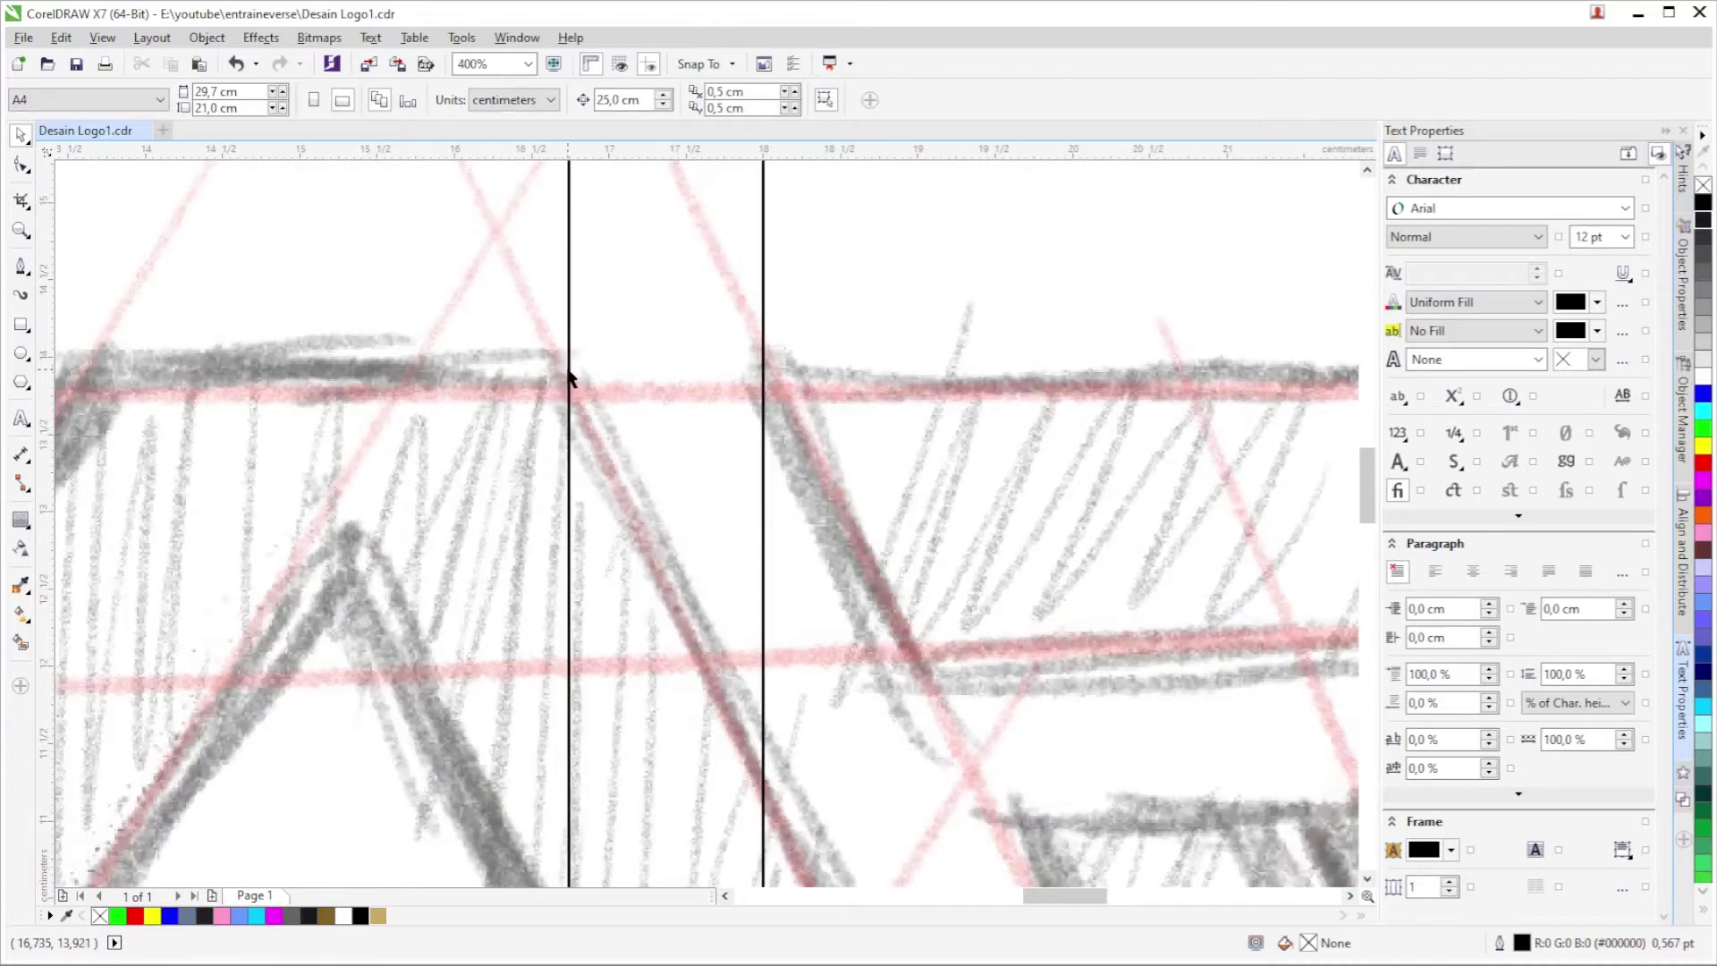
pyautogui.moveTo(570, 380); pyautogui.dragTo(586, 372)
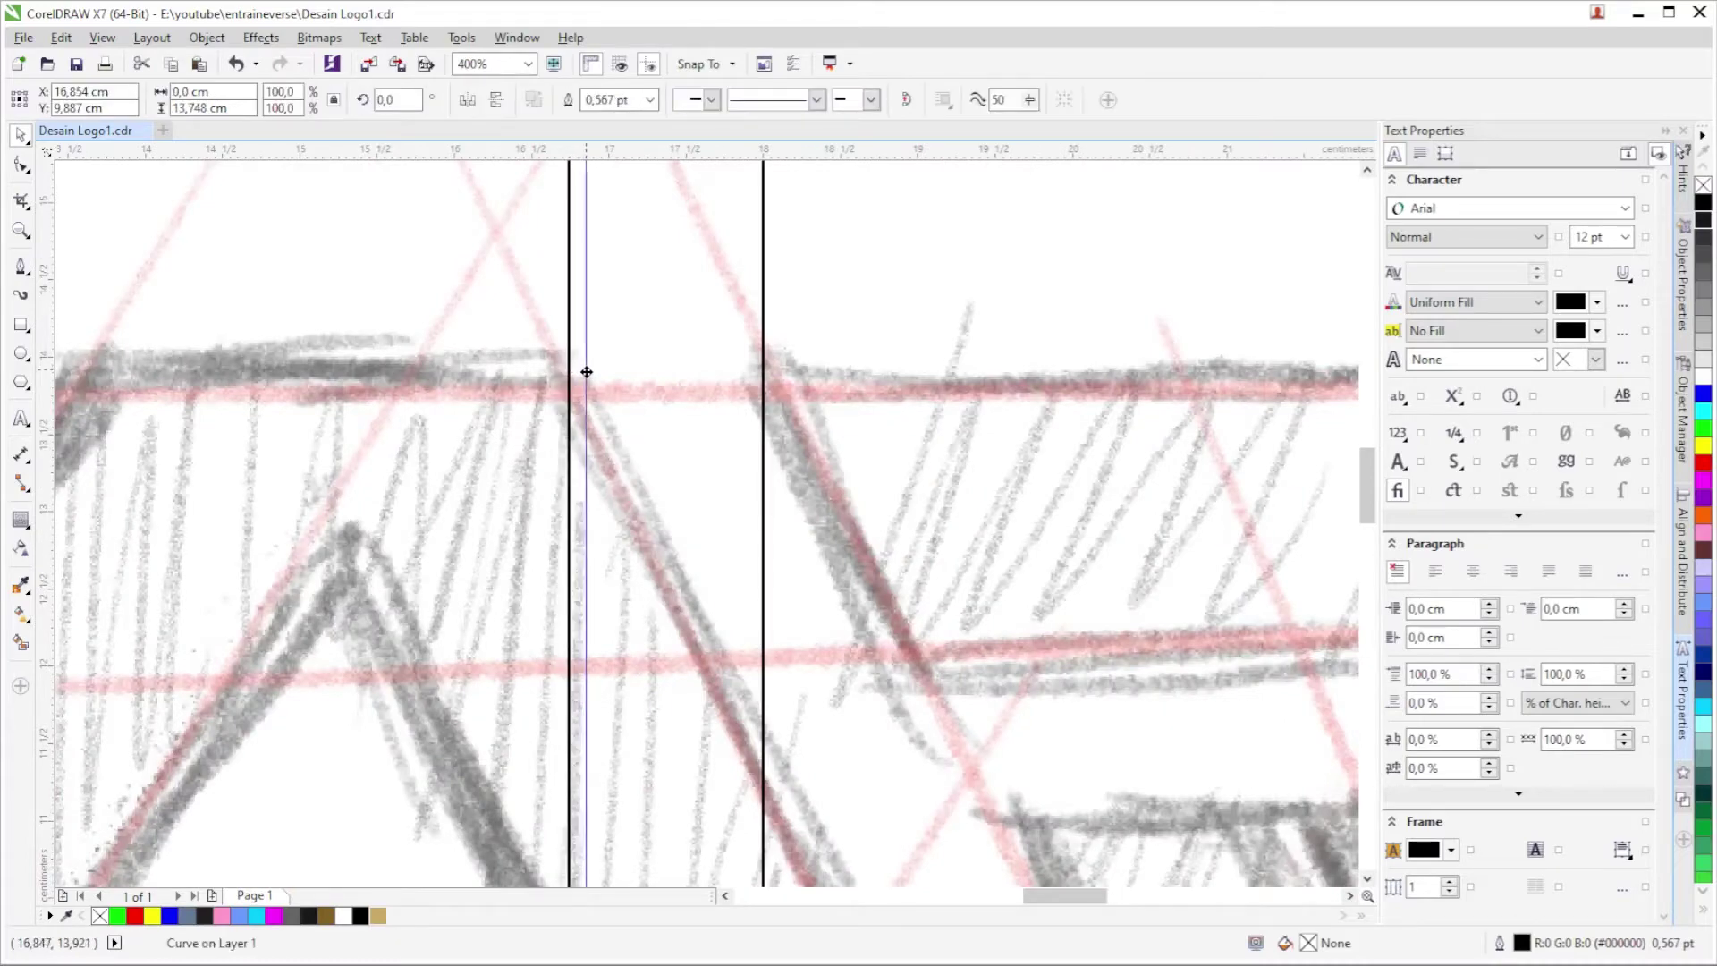
pyautogui.scroll(-1, 874, 167)
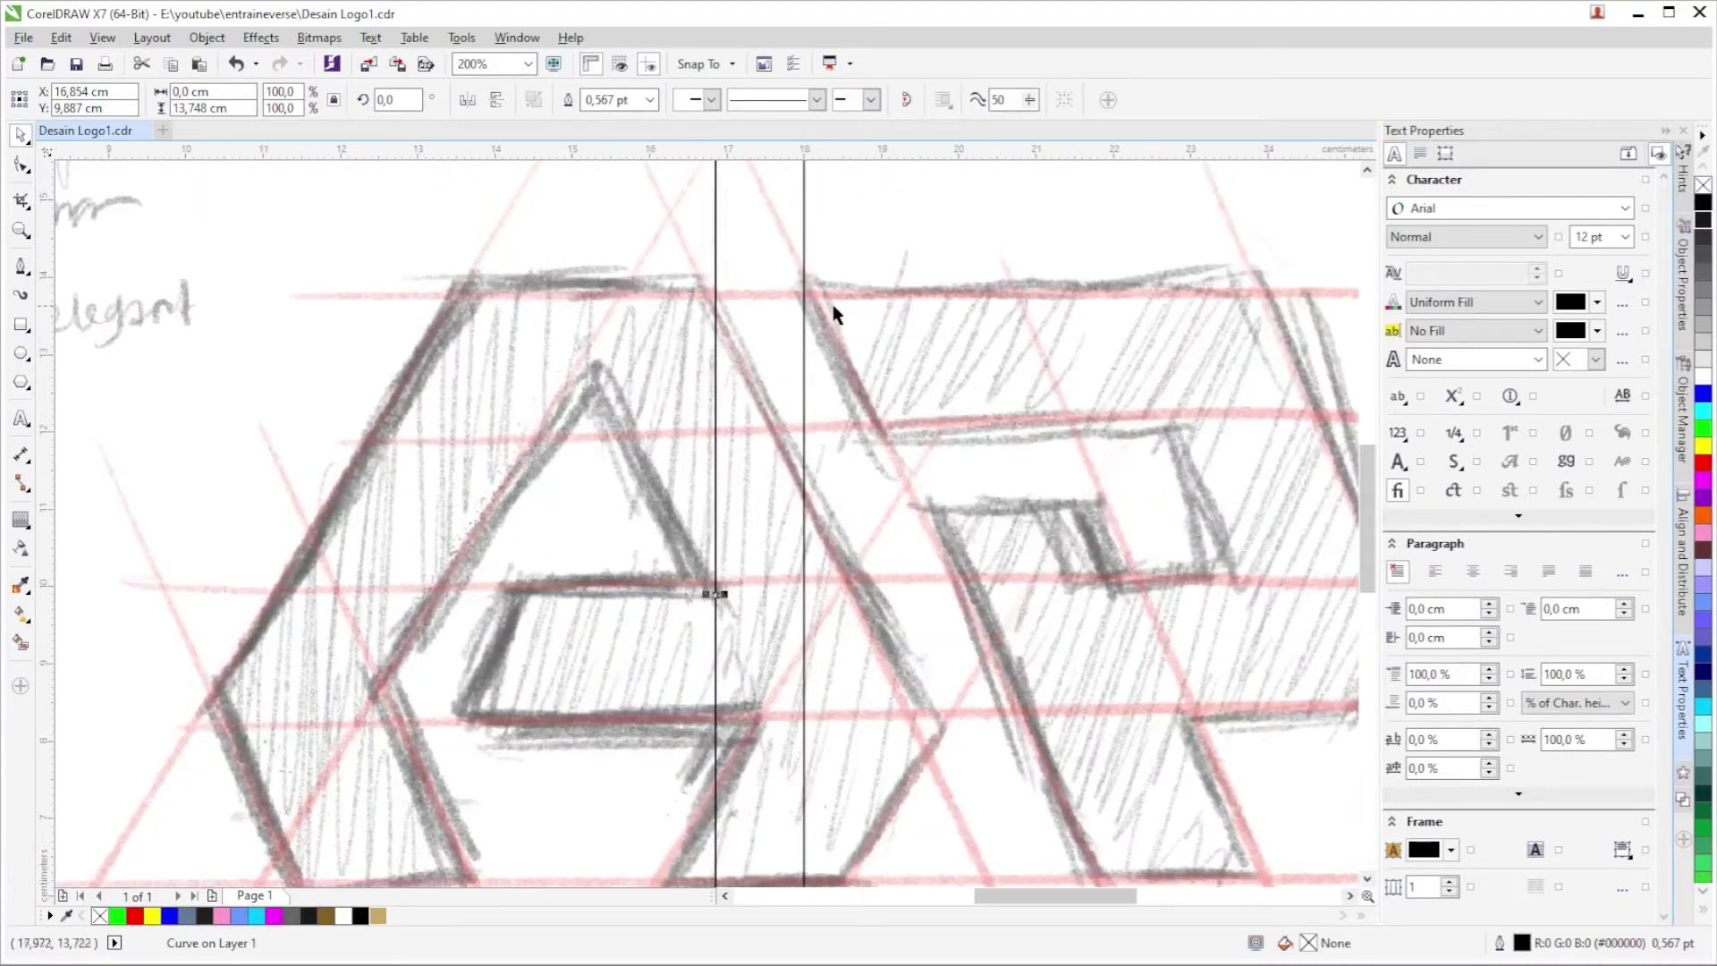
# Nudge the left vertical line onto the sketch edge.
pyautogui.moveTo(850, 312)
pyautogui.mouseDown()
pyautogui.moveTo(728, 400)
pyautogui.moveTo(650, 387)
pyautogui.mouseUp()
pyautogui.scroll(1, 659, 398)
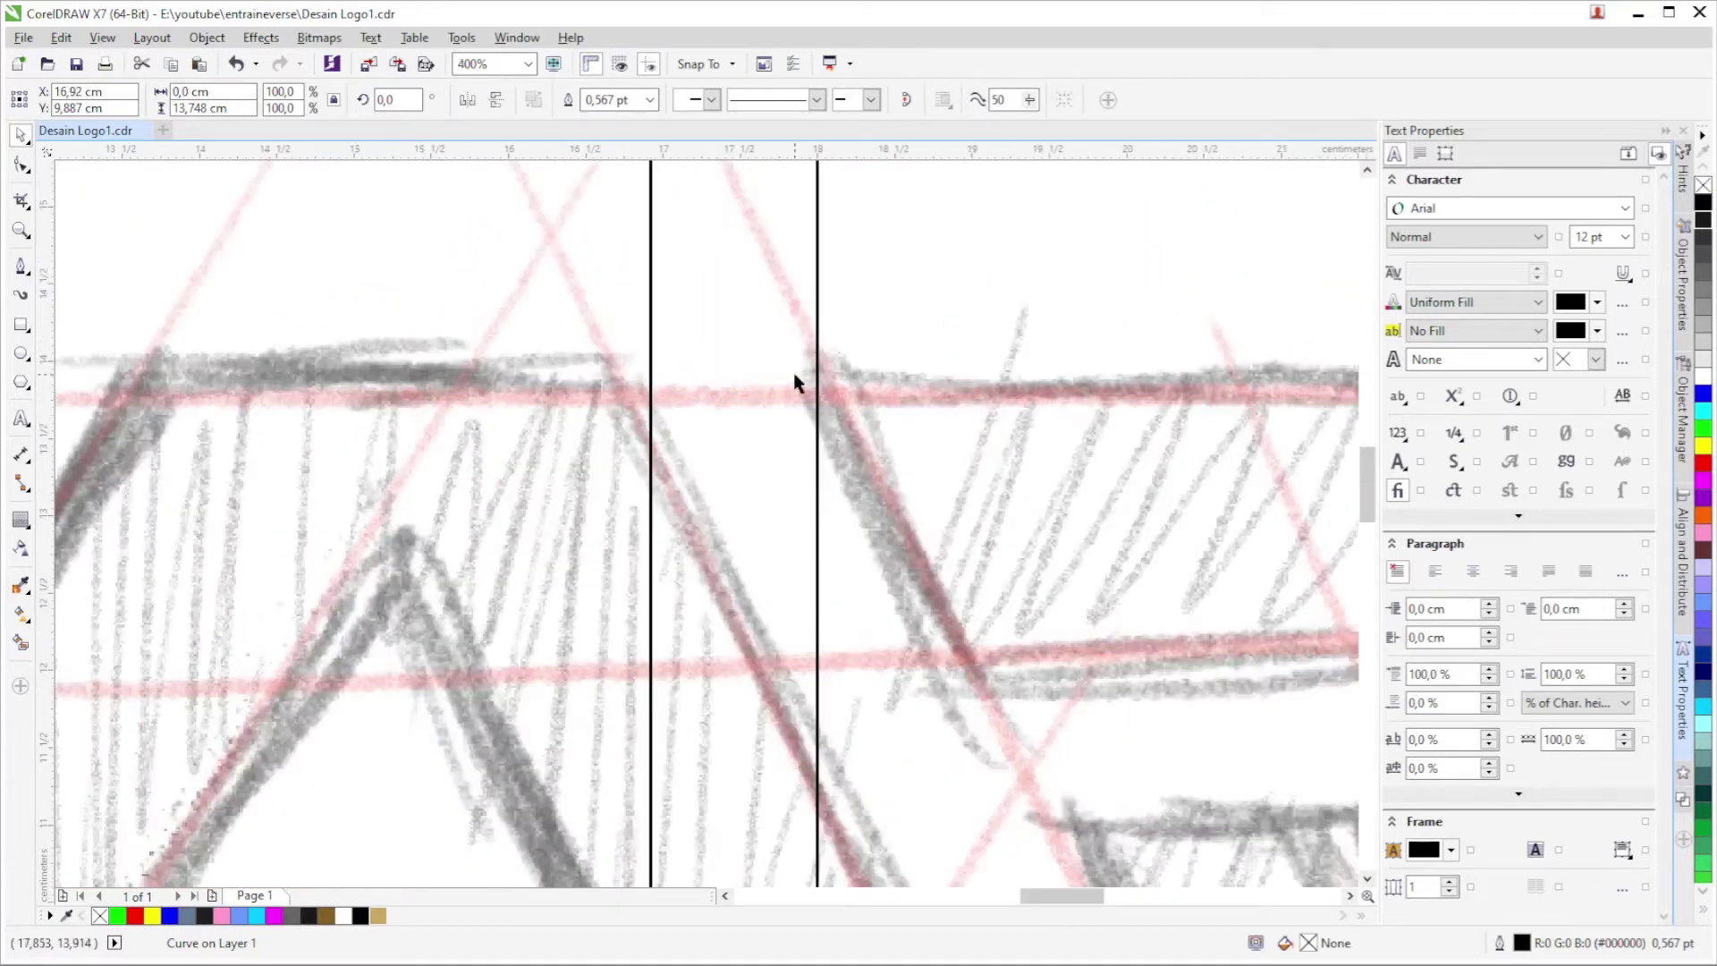
pyautogui.scroll(-2, 775, 376)
pyautogui.scroll(2, 766, 375)
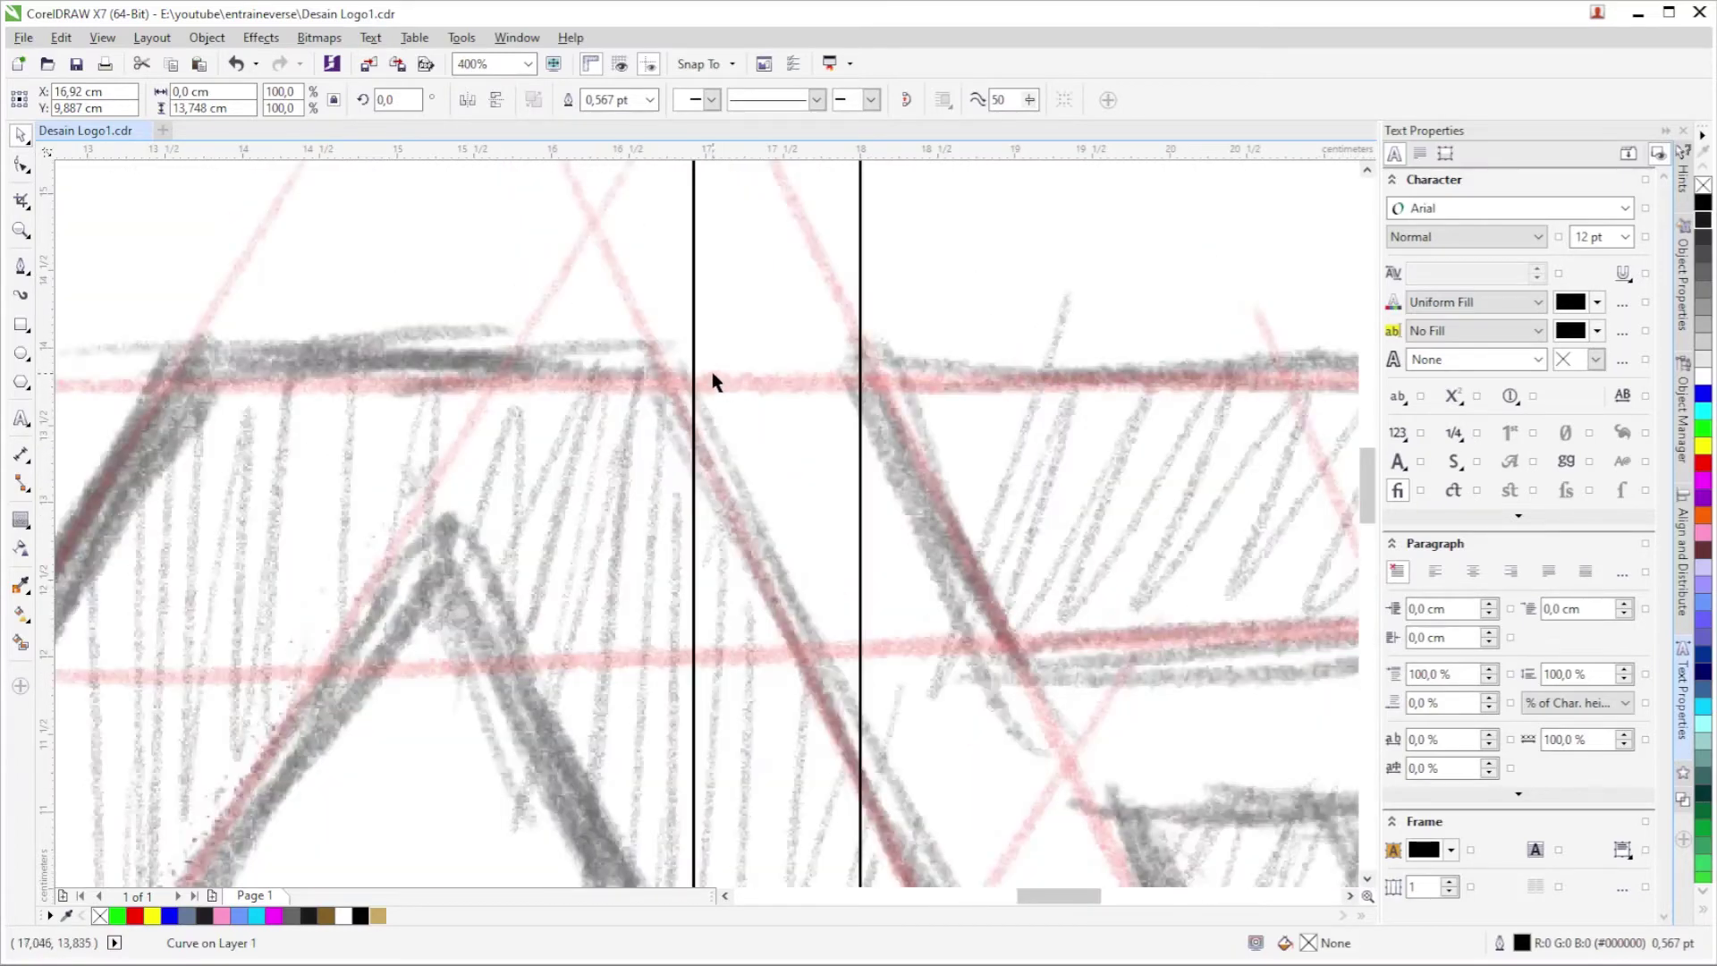
pyautogui.scroll(1, 713, 383)
pyautogui.moveTo(684, 360); pyautogui.dragTo(692, 360)
pyautogui.scroll(-1, 691, 361)
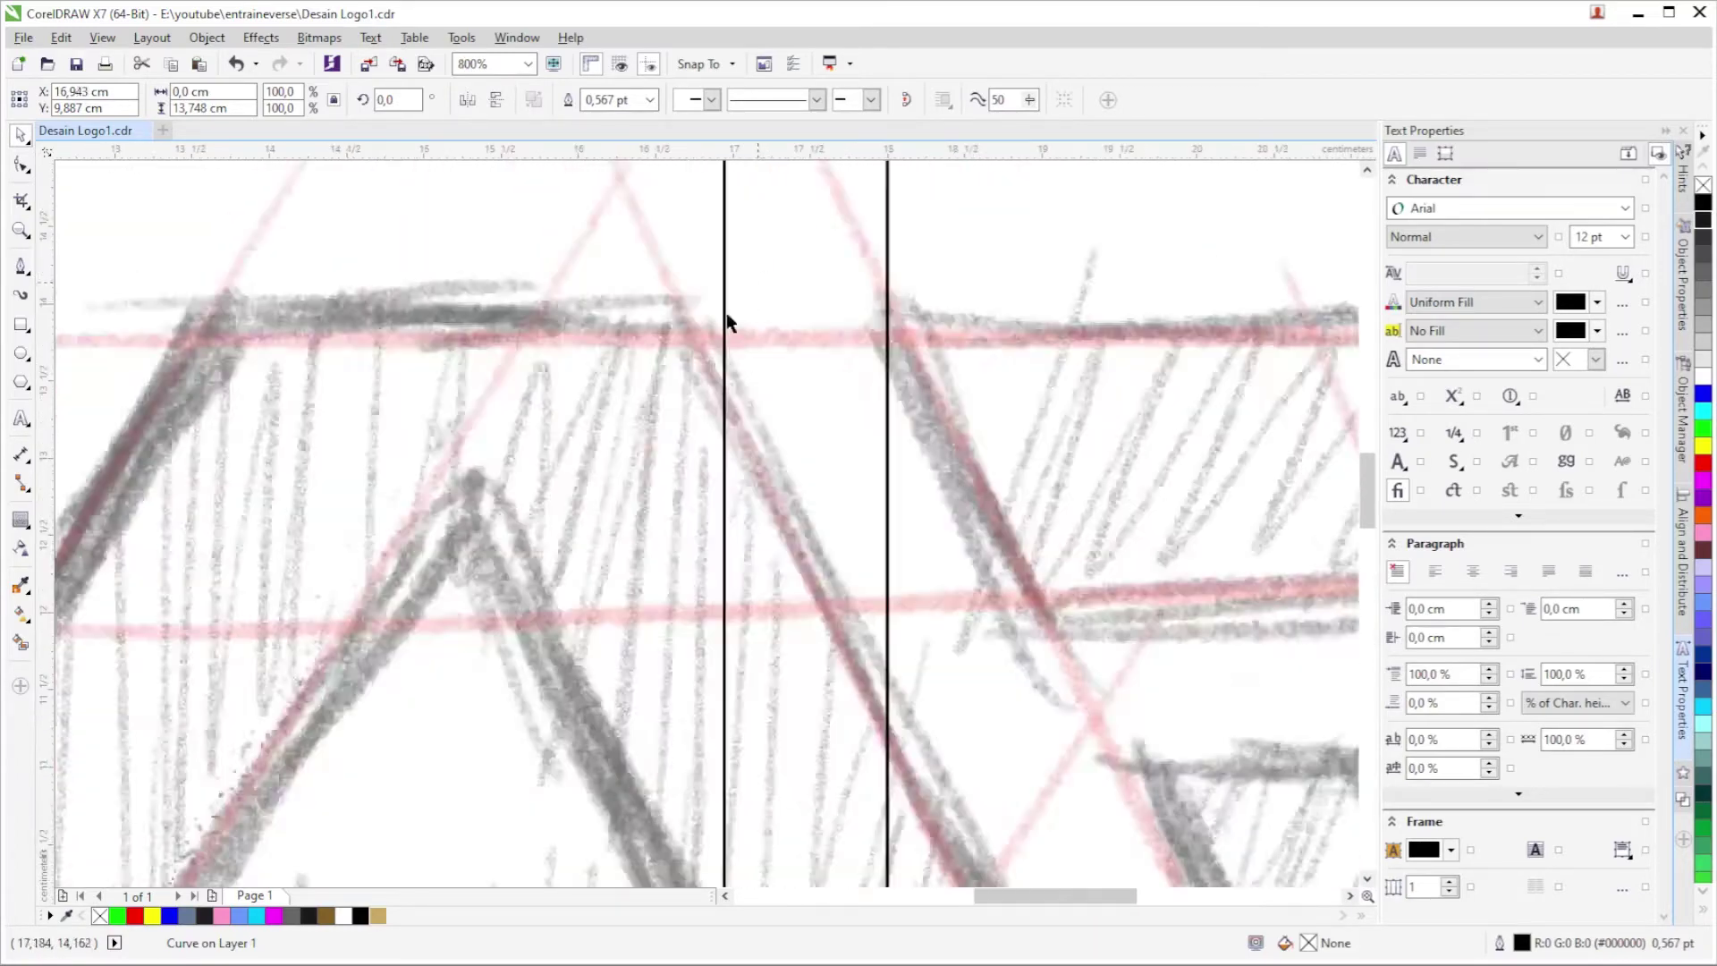
pyautogui.scroll(-3, 726, 322)
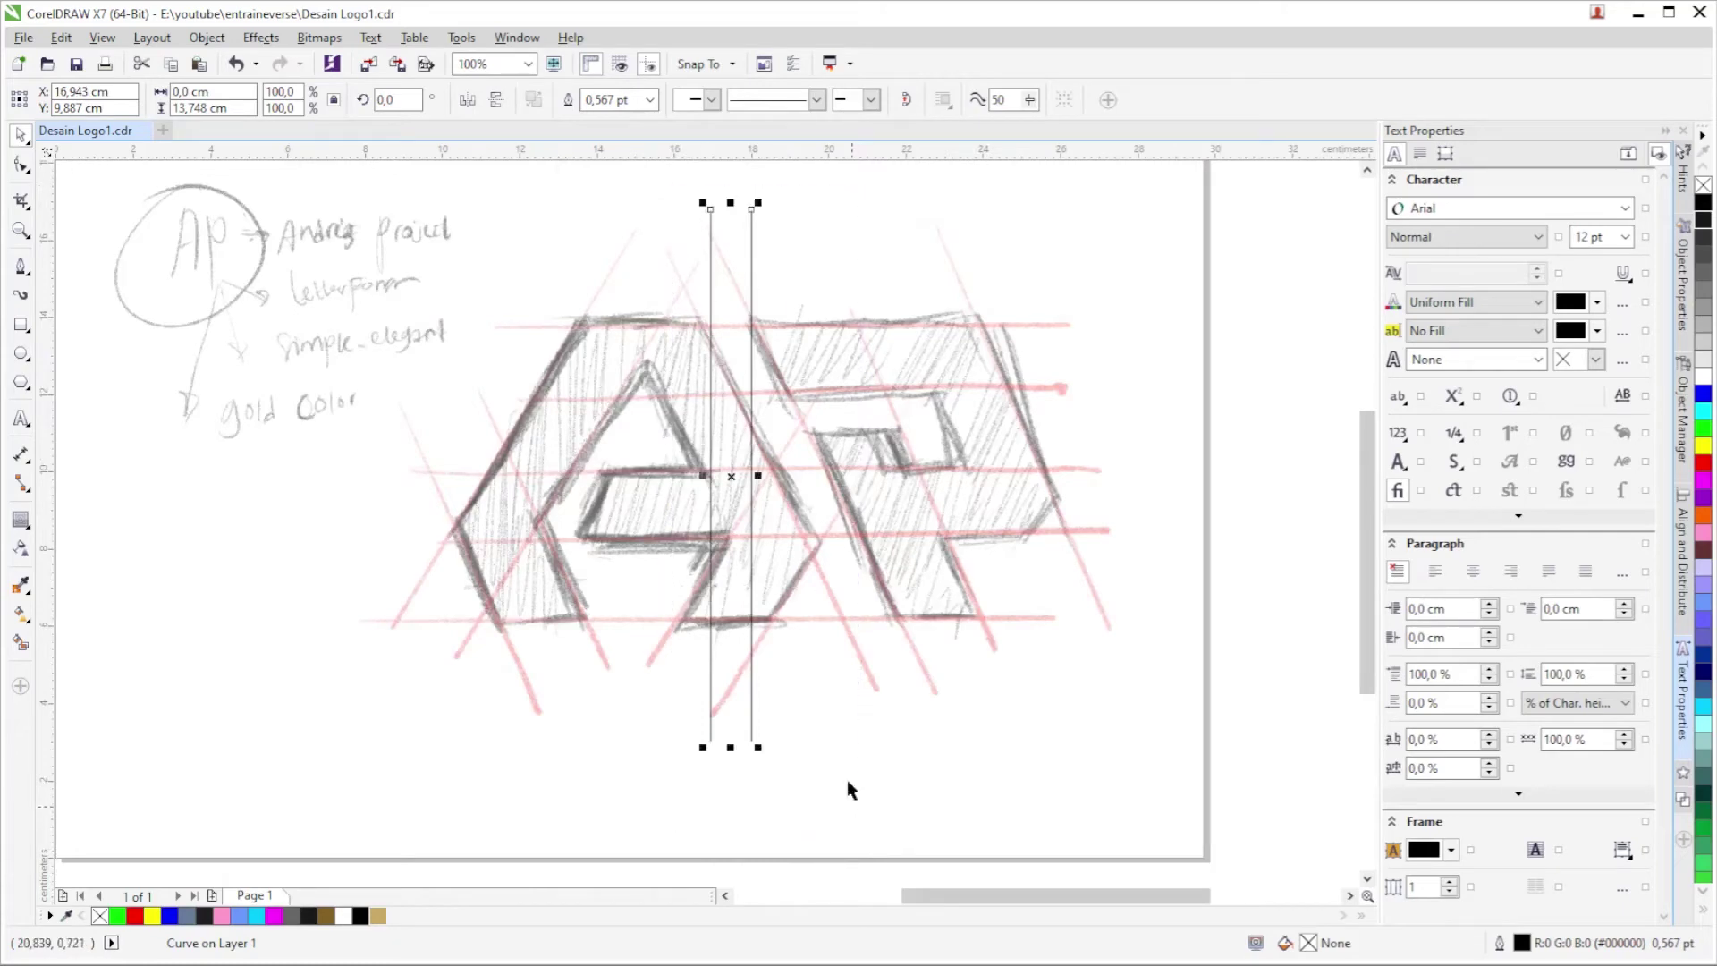
# Place a copy of the vertical line one short snapped step to the right.
pyautogui.press('Escape')
pyautogui.scroll(2, 813, 434)
pyautogui.scroll(1, 531, 522)
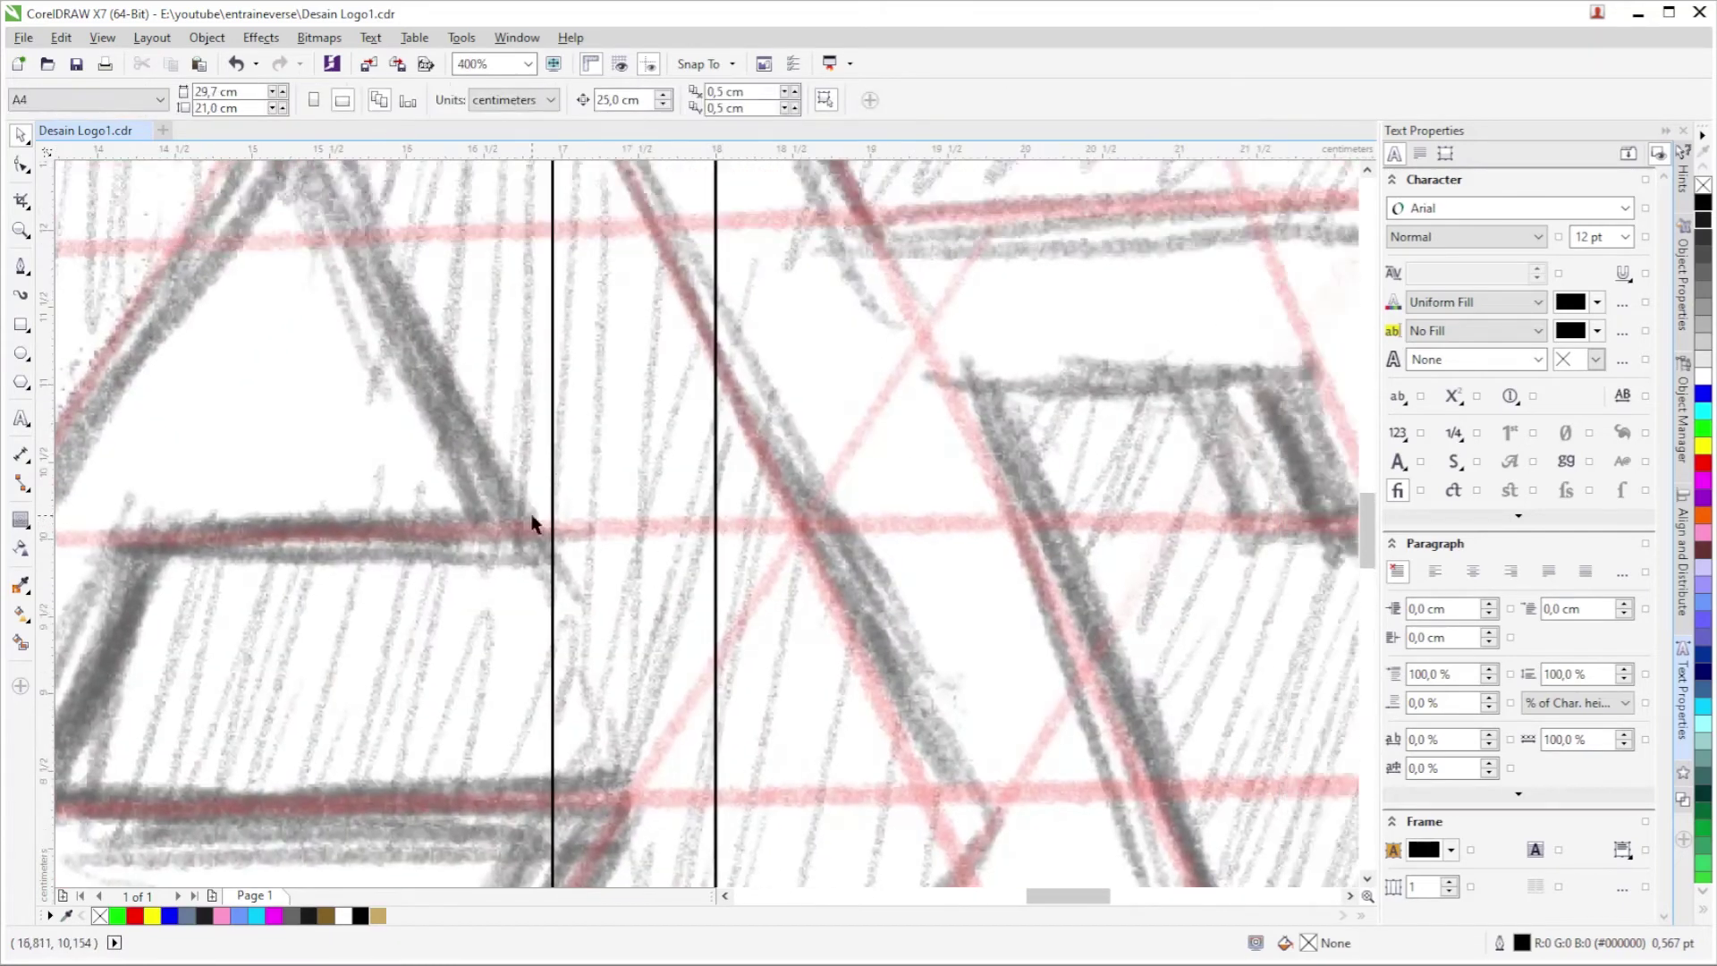
pyautogui.moveTo(553, 522); pyautogui.dragTo(713, 519)
pyautogui.scroll(-1, 734, 522)
pyautogui.scroll(-1, 755, 525)
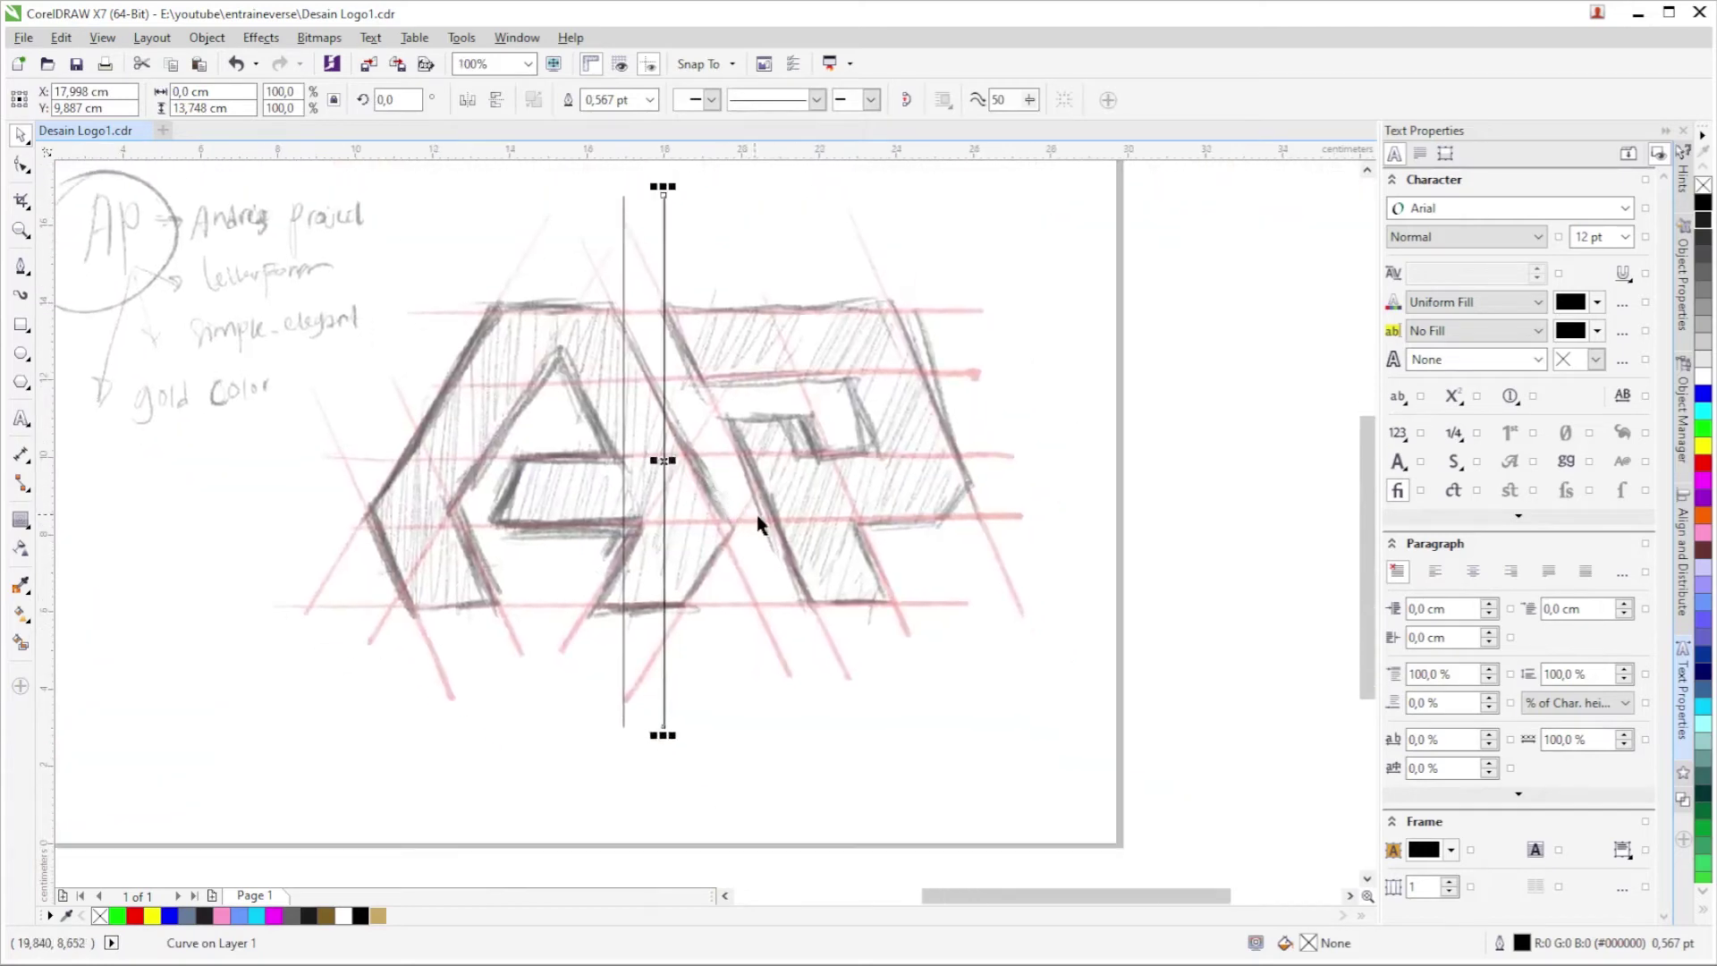
# Repeat the copy to get 17 evenly spaced vertical lines and group them with Ctrl+G.
pyautogui.hotkey('ctrl', 'r')
pyautogui.hotkey('ctrl', 'r')
pyautogui.hotkey('ctrl', 'r')
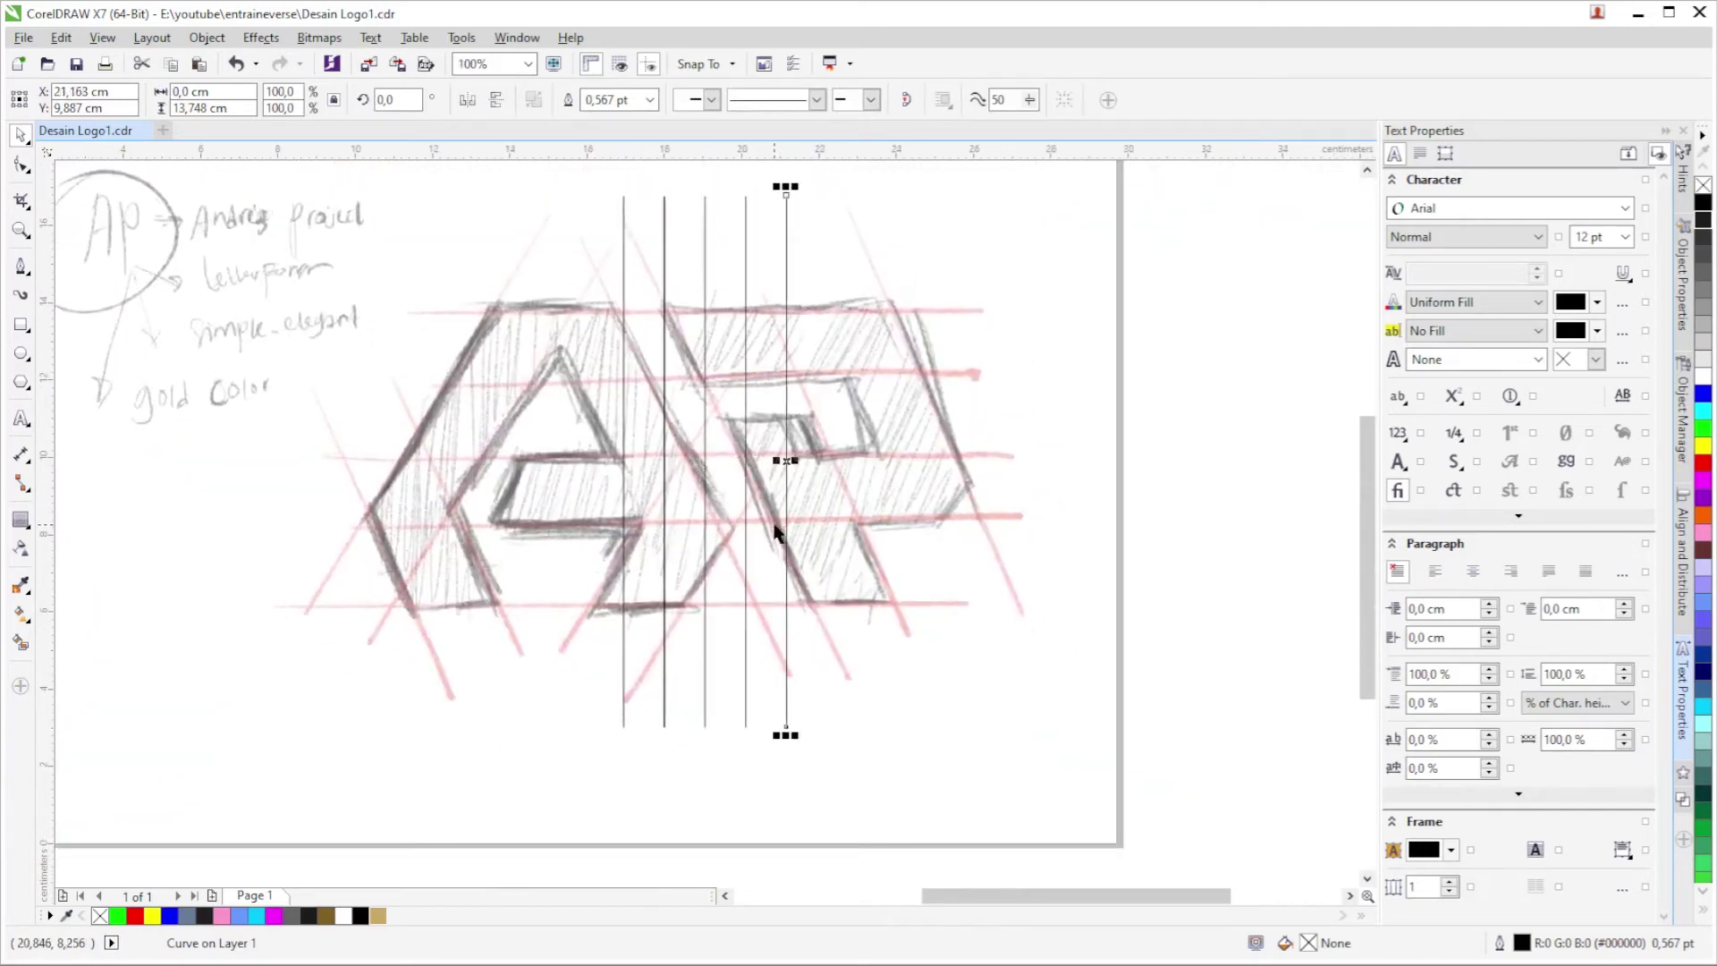
pyautogui.hotkey('ctrl', 'r')
pyautogui.hotkey('ctrl', 'r')
pyautogui.hotkey('ctrl', 'r')
pyautogui.hotkey('ctrl', 'r')
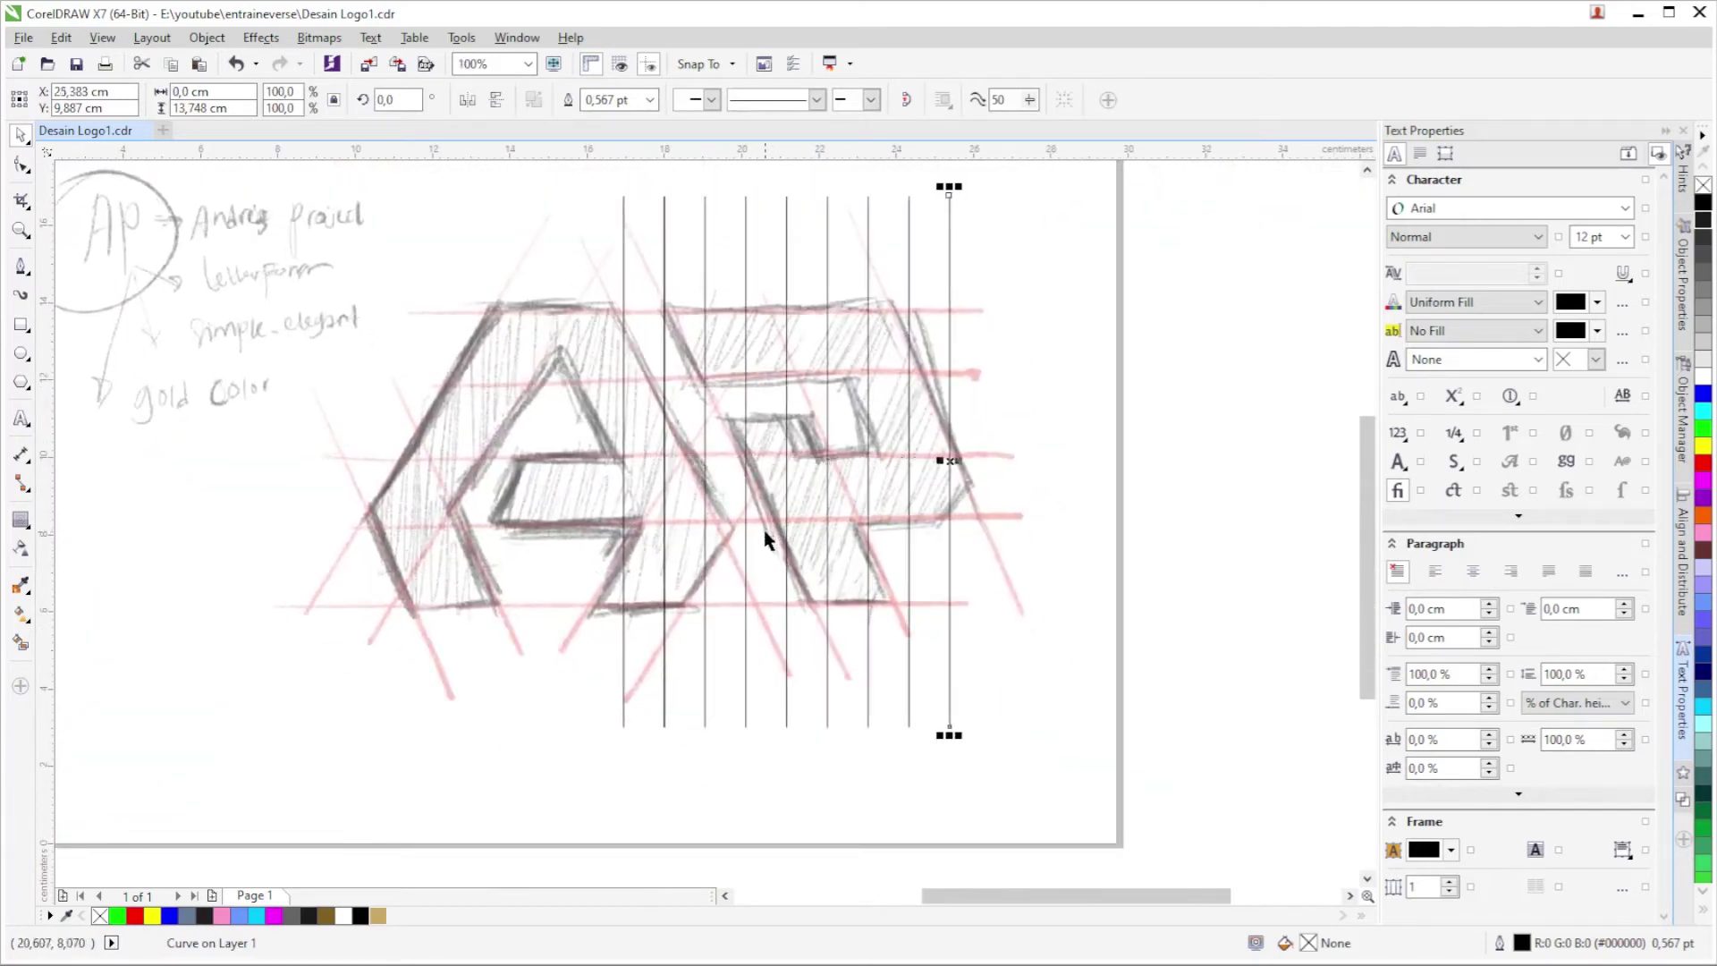
pyautogui.hotkey('ctrl', 'r')
pyautogui.hotkey('ctrl', 'r')
pyautogui.hotkey('ctrl', 'r')
pyautogui.hotkey('ctrl', 'r')
pyautogui.hotkey('ctrl', 'r')
pyautogui.hotkey('ctrl', 'r')
pyautogui.hotkey('ctrl', 'r')
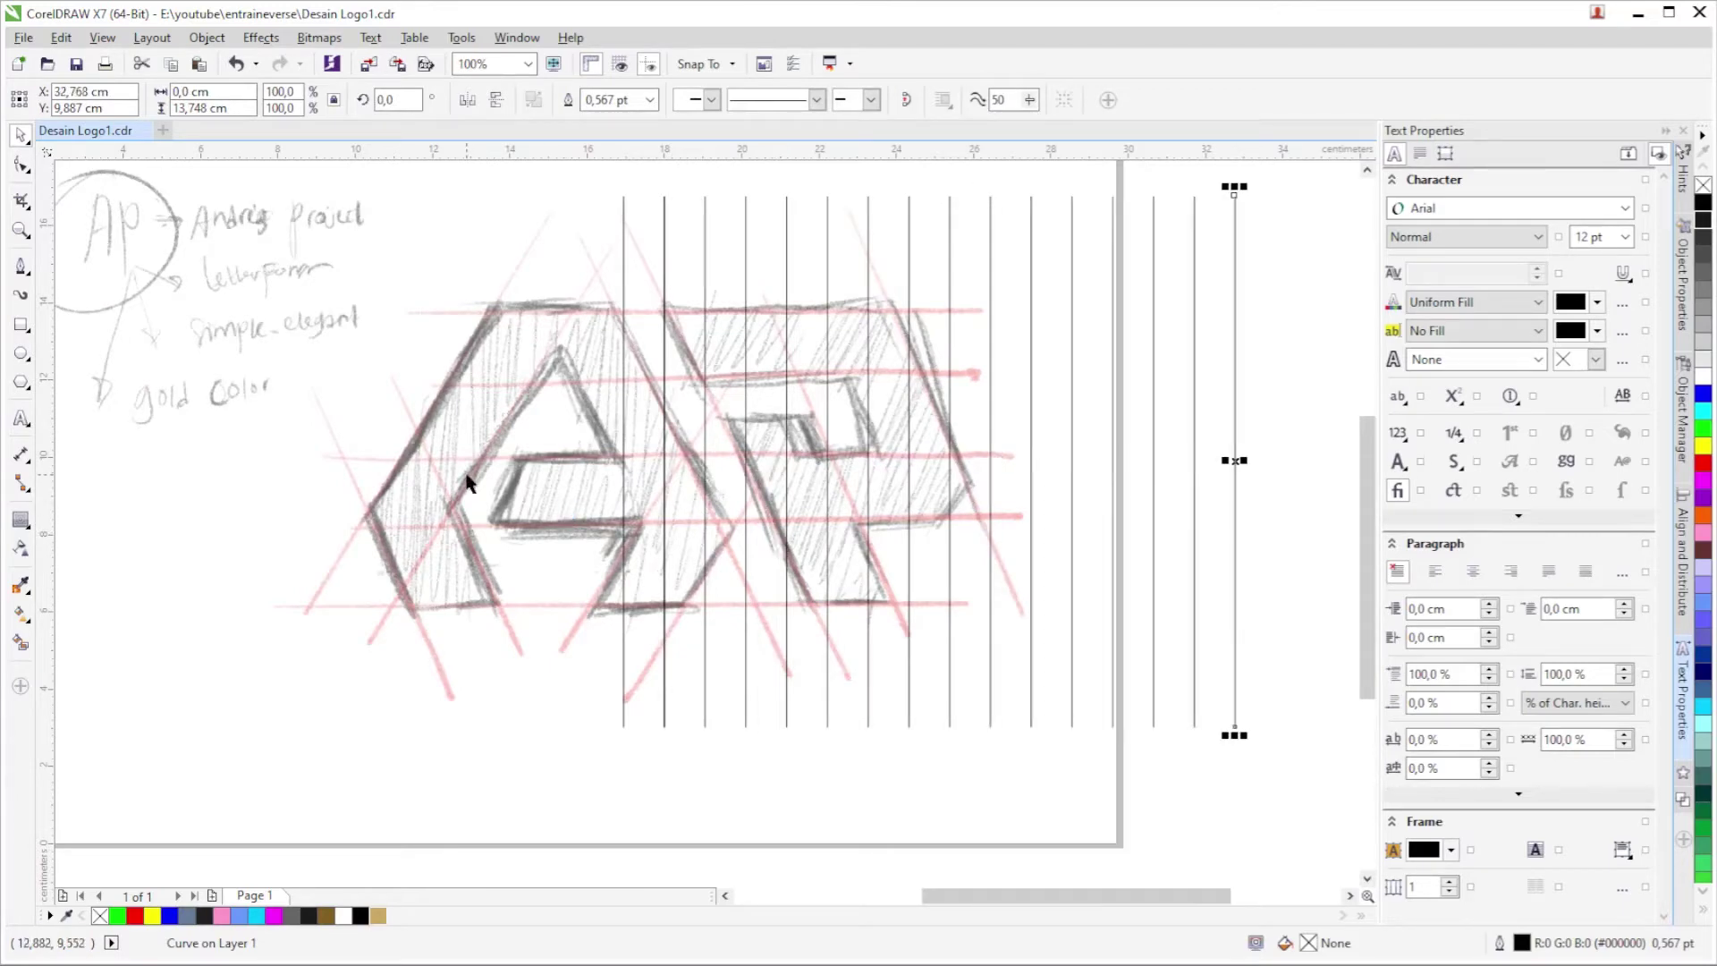
pyautogui.scroll(-1, 514, 491)
pyautogui.click(951, 391)
pyautogui.moveTo(939, 278); pyautogui.dragTo(475, 674)
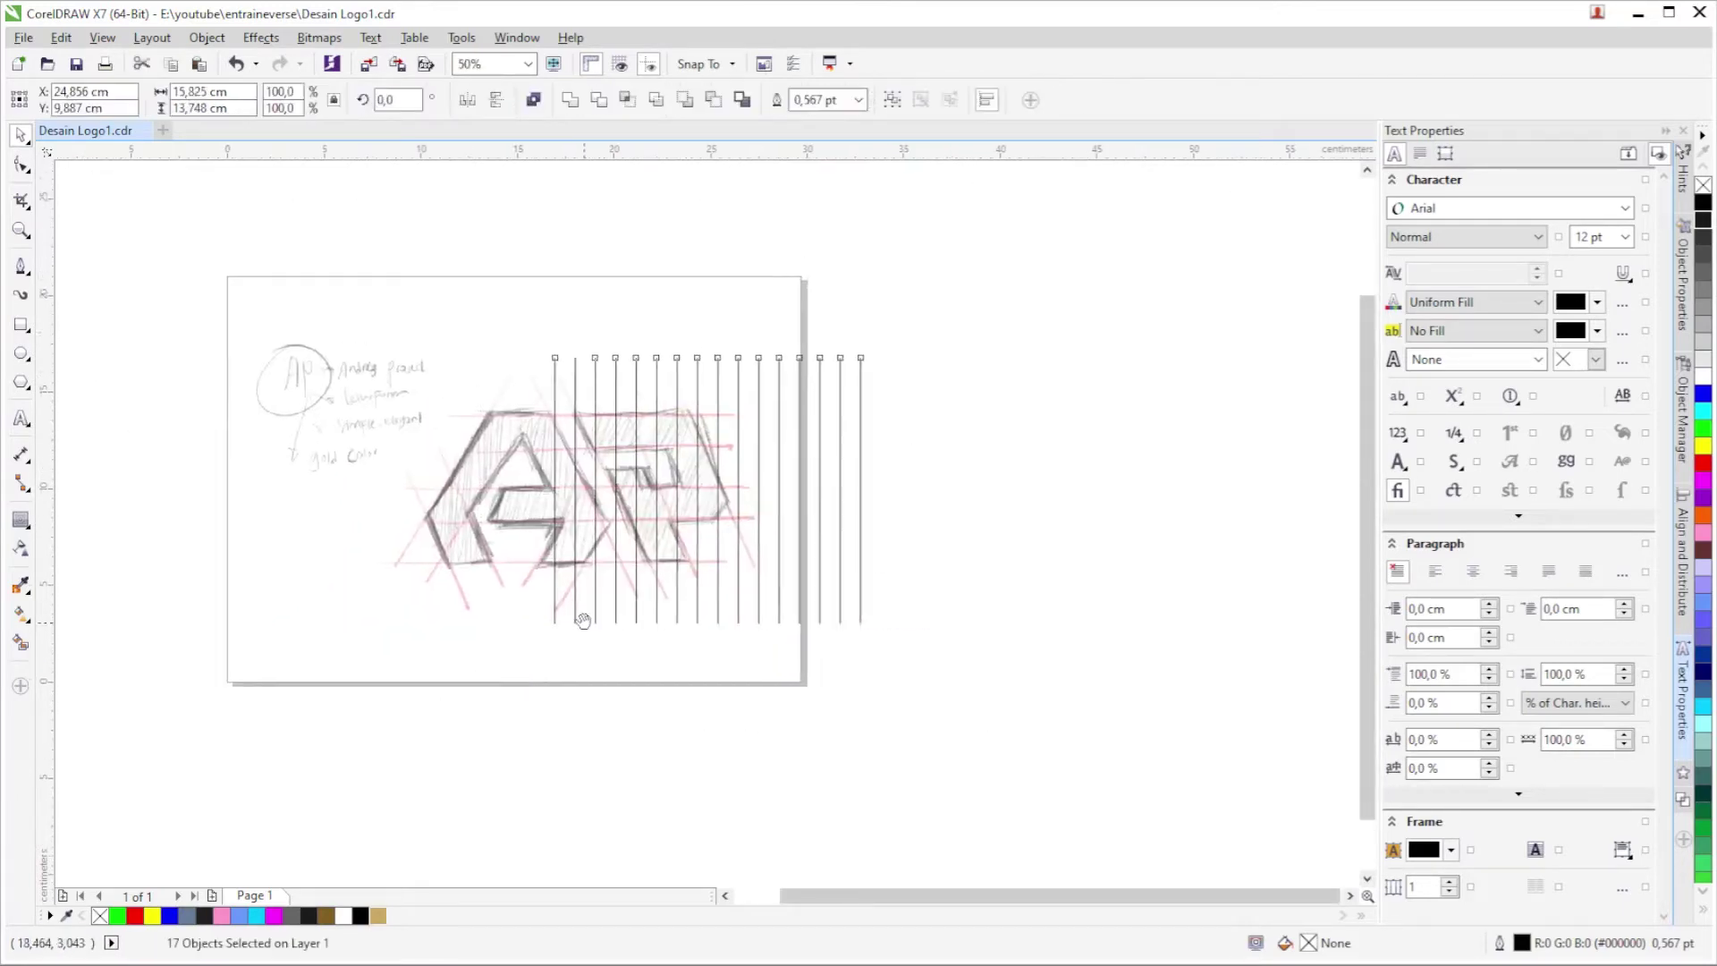
pyautogui.hotkey('ctrl', 'g')
pyautogui.scroll(2, 565, 483)
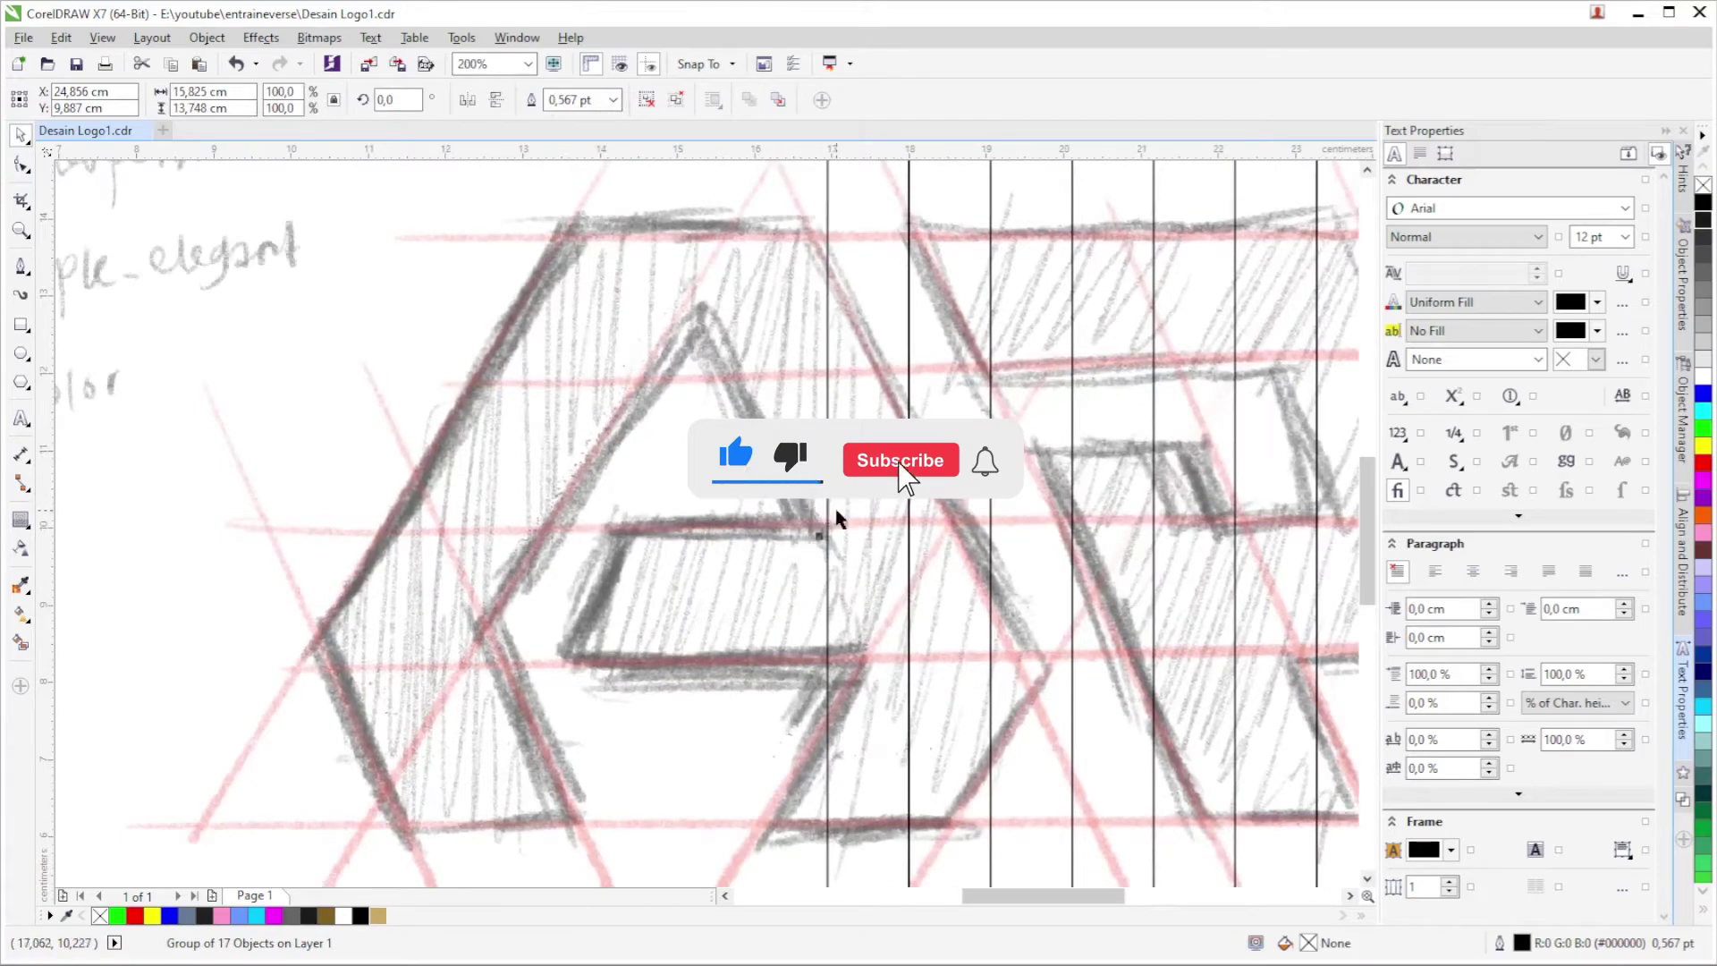
# Move the 17-line group over the sketch and drop a spare copy beside the page.
pyautogui.moveTo(827, 512); pyautogui.dragTo(325, 578)
pyautogui.scroll(-1, 329, 578)
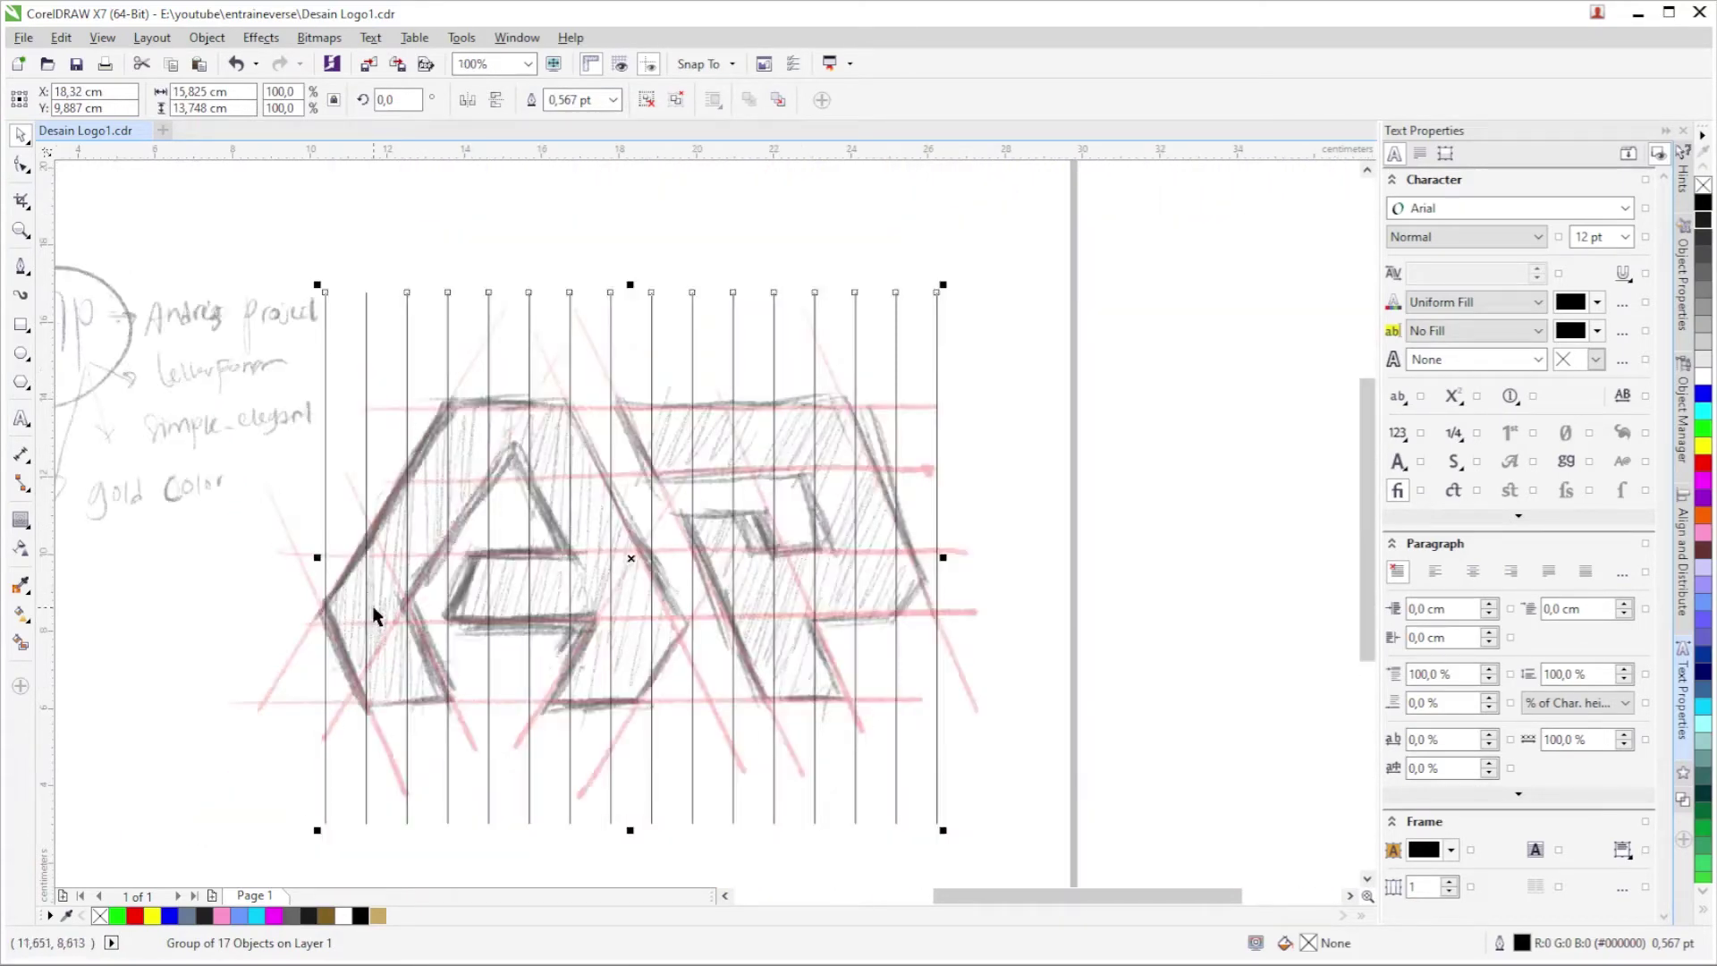
pyautogui.scroll(1, 368, 577)
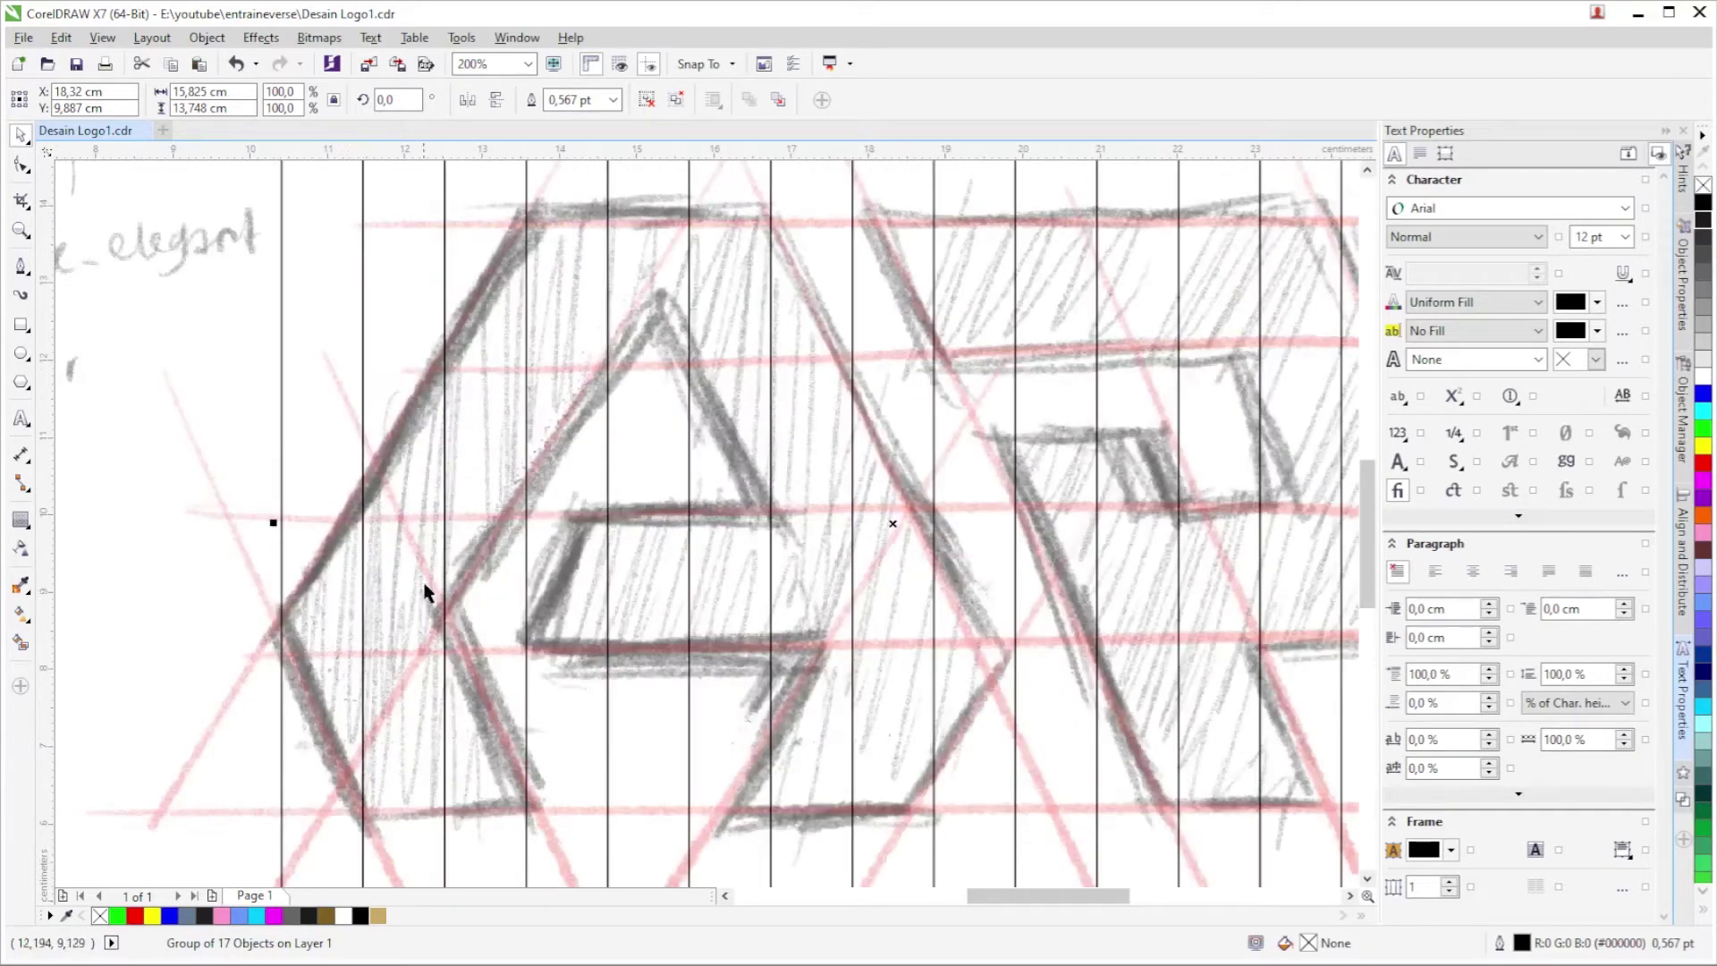
pyautogui.scroll(-1, 373, 601)
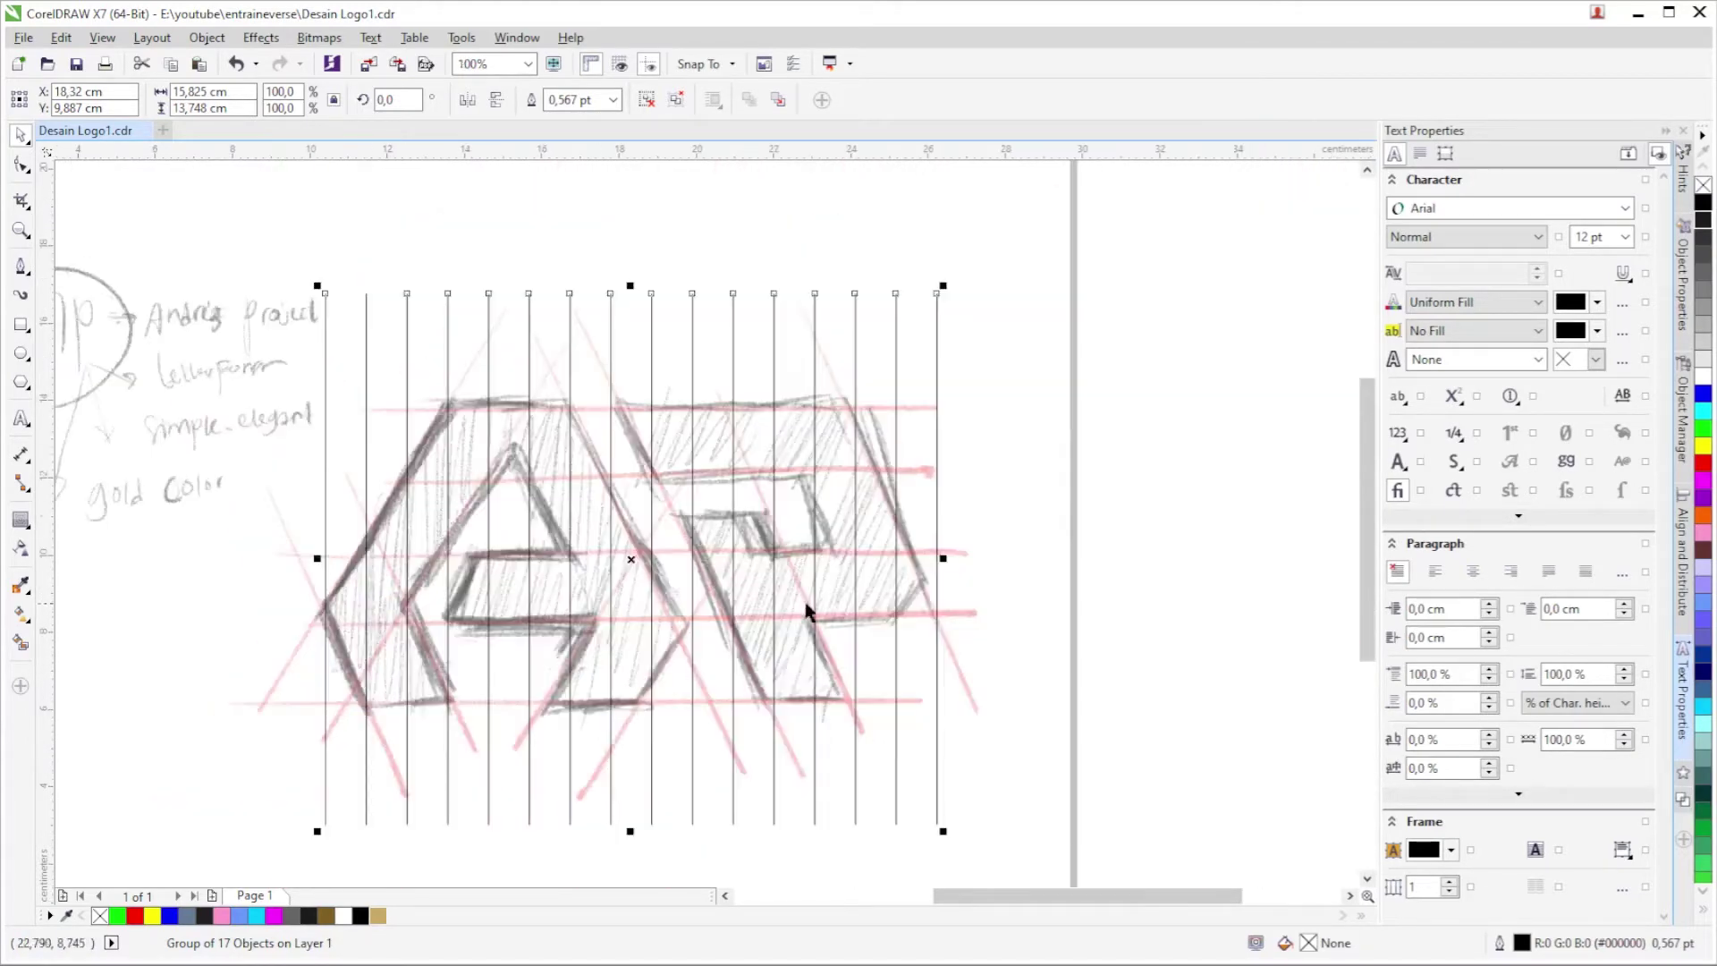
pyautogui.scroll(1, 941, 558)
pyautogui.scroll(-2, 732, 504)
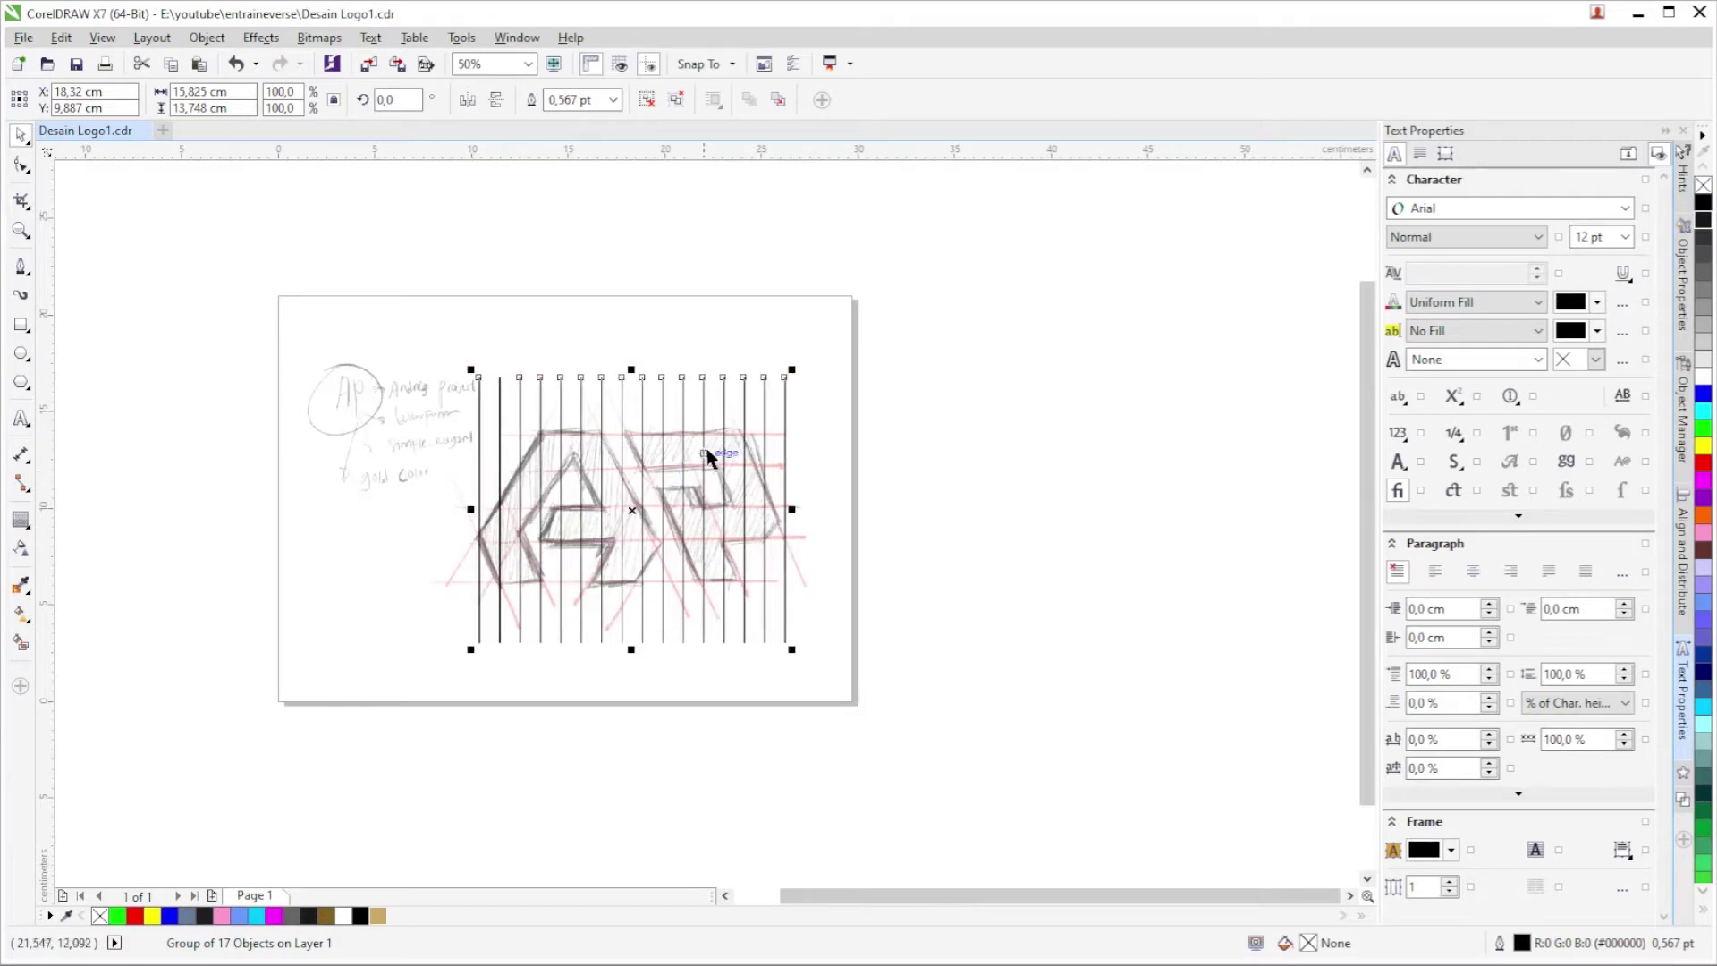
pyautogui.scroll(-1, 706, 451)
pyautogui.moveTo(713, 456); pyautogui.dragTo(1021, 367)
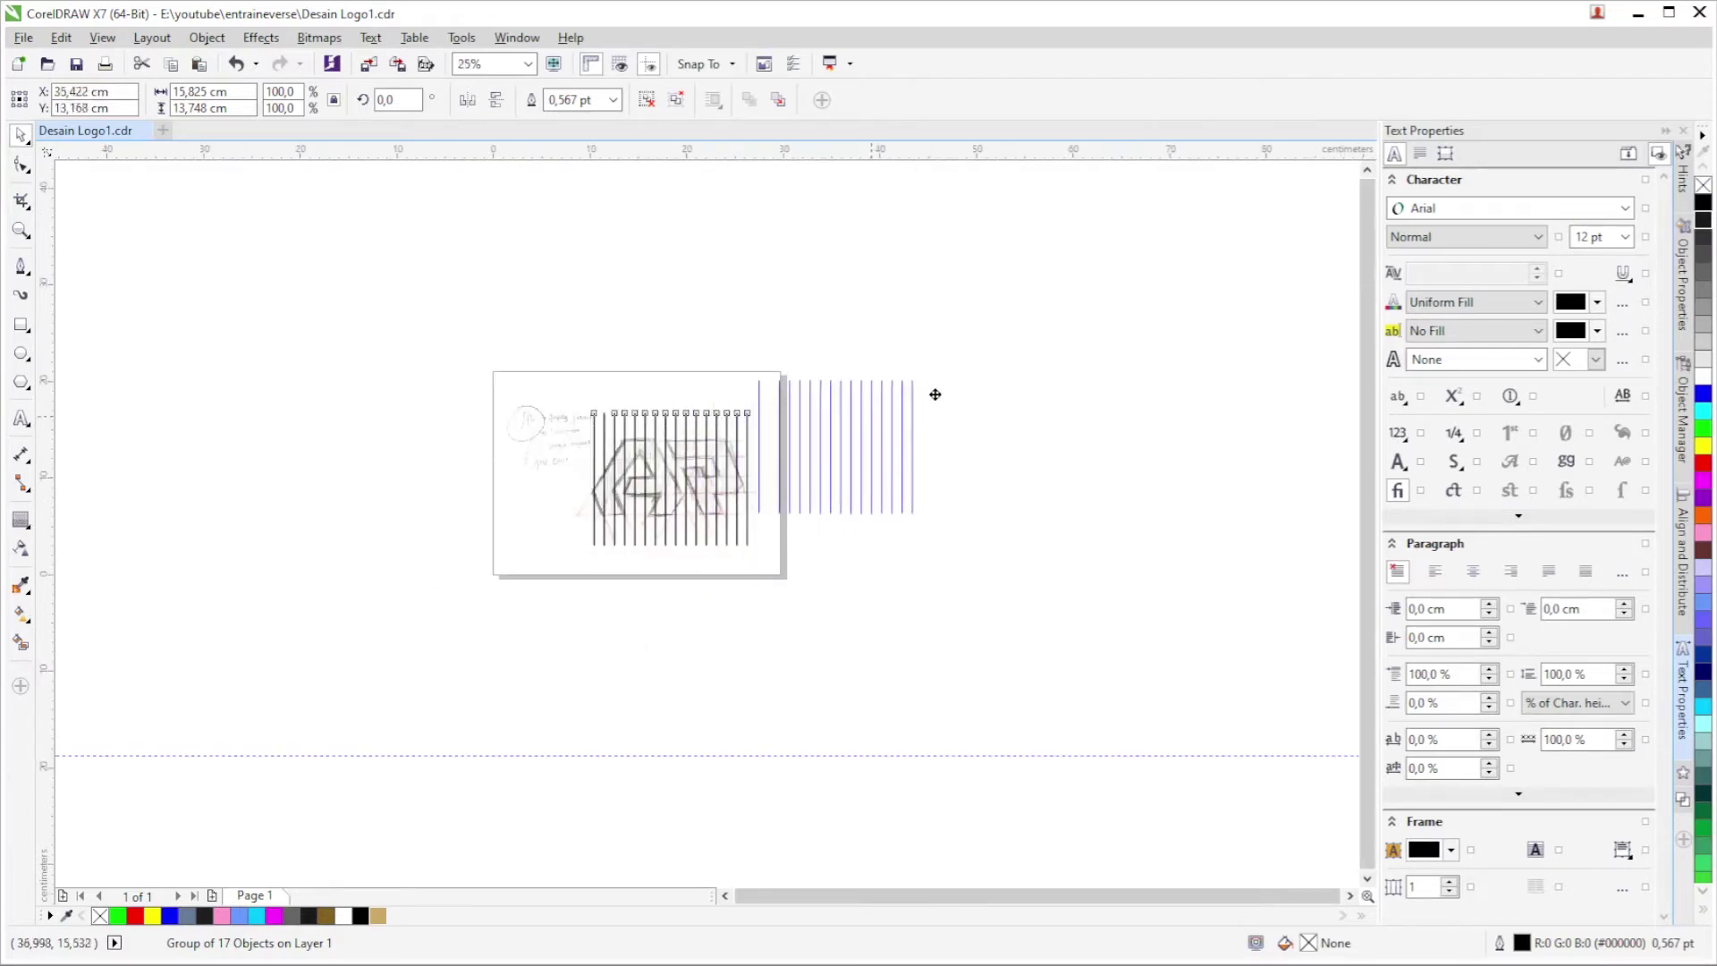
pyautogui.scroll(2, 752, 460)
# Rotate the line group about 30° to a diagonal and snap it into place.
pyautogui.click(709, 411)
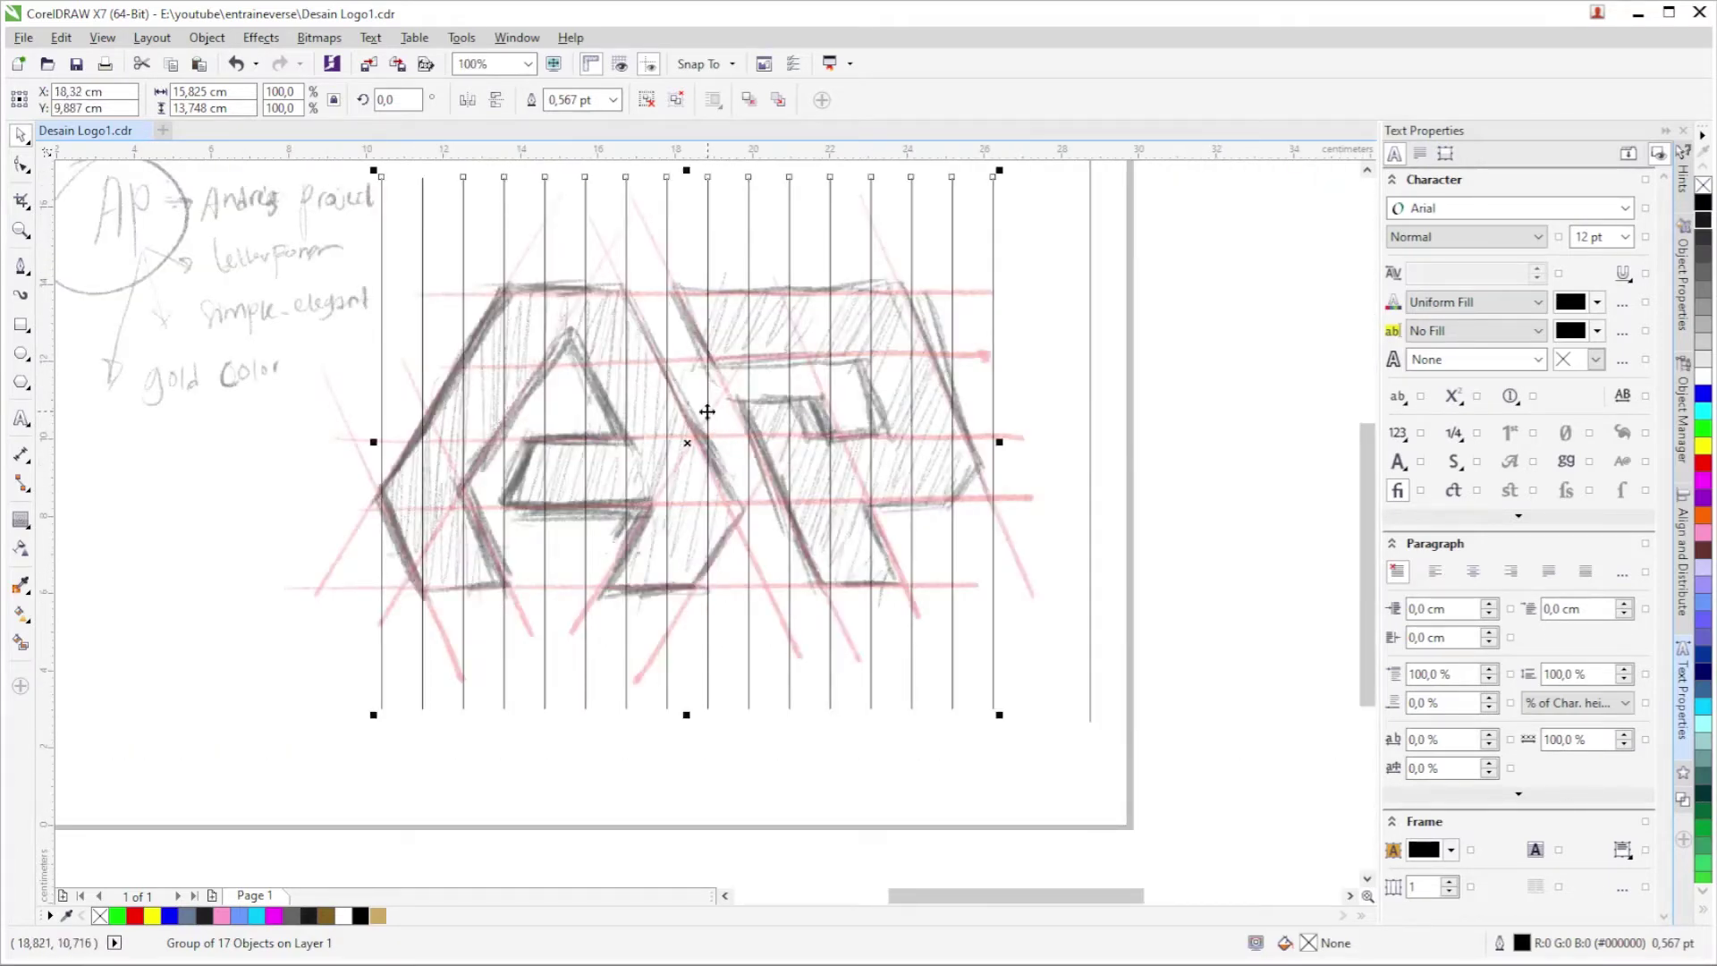
pyautogui.scroll(1, 713, 393)
pyautogui.click(716, 376)
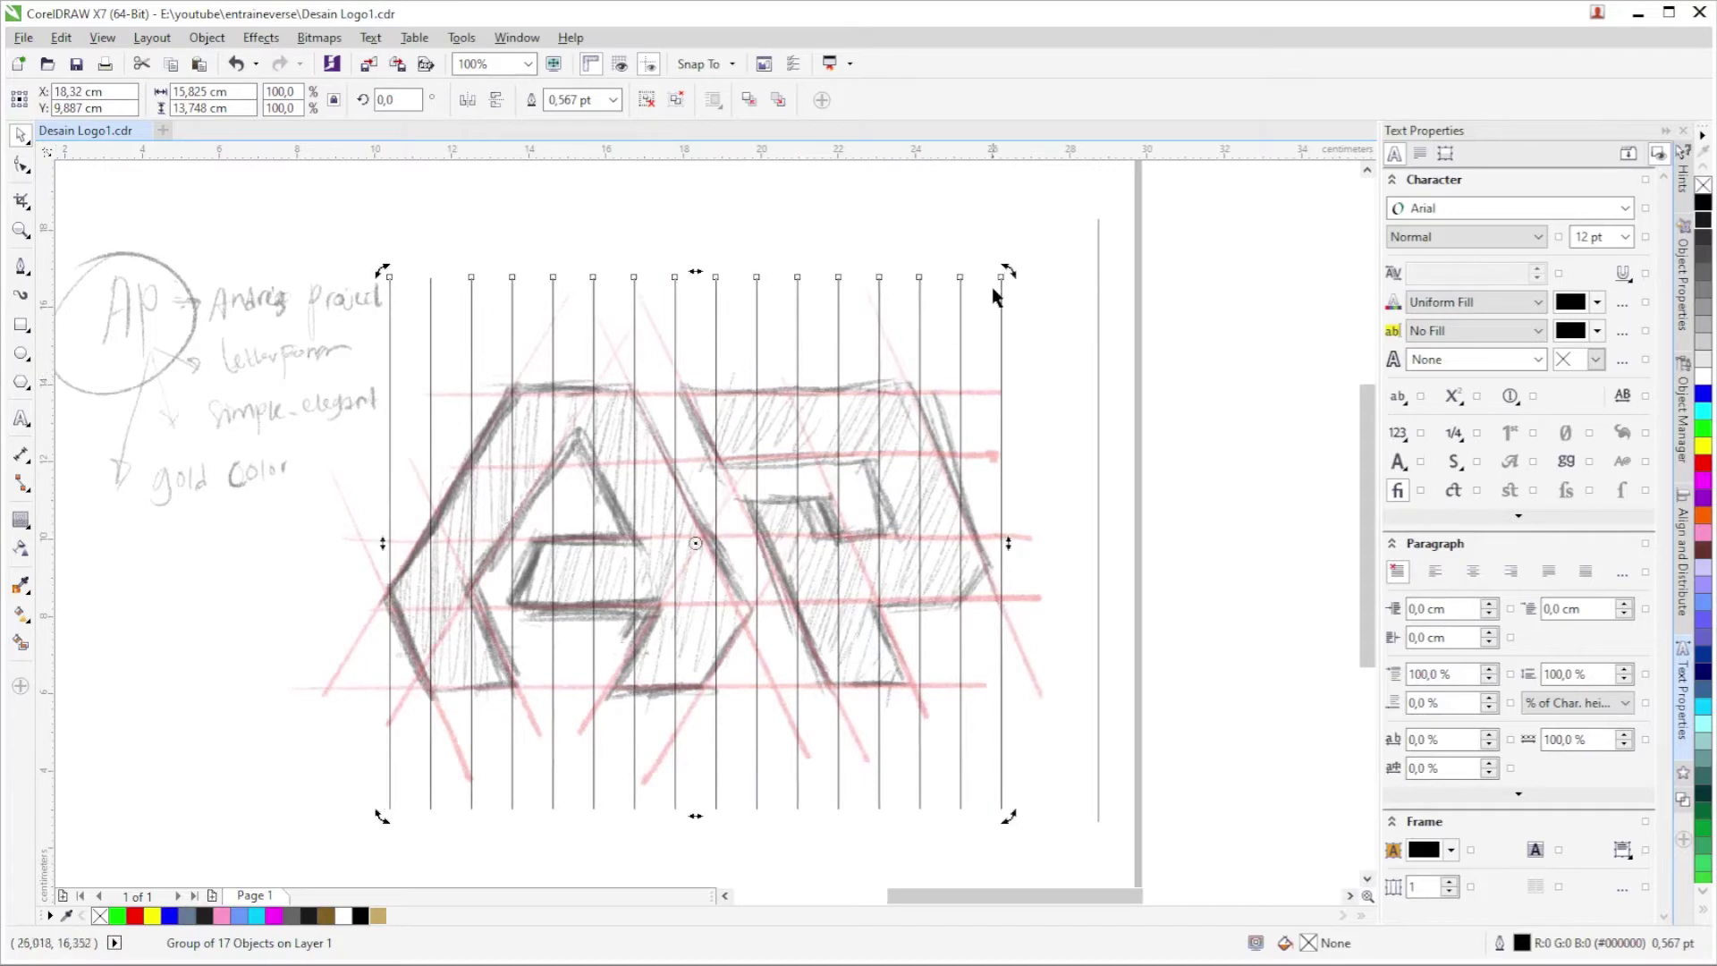
pyautogui.moveTo(1004, 273); pyautogui.dragTo(814, 262)
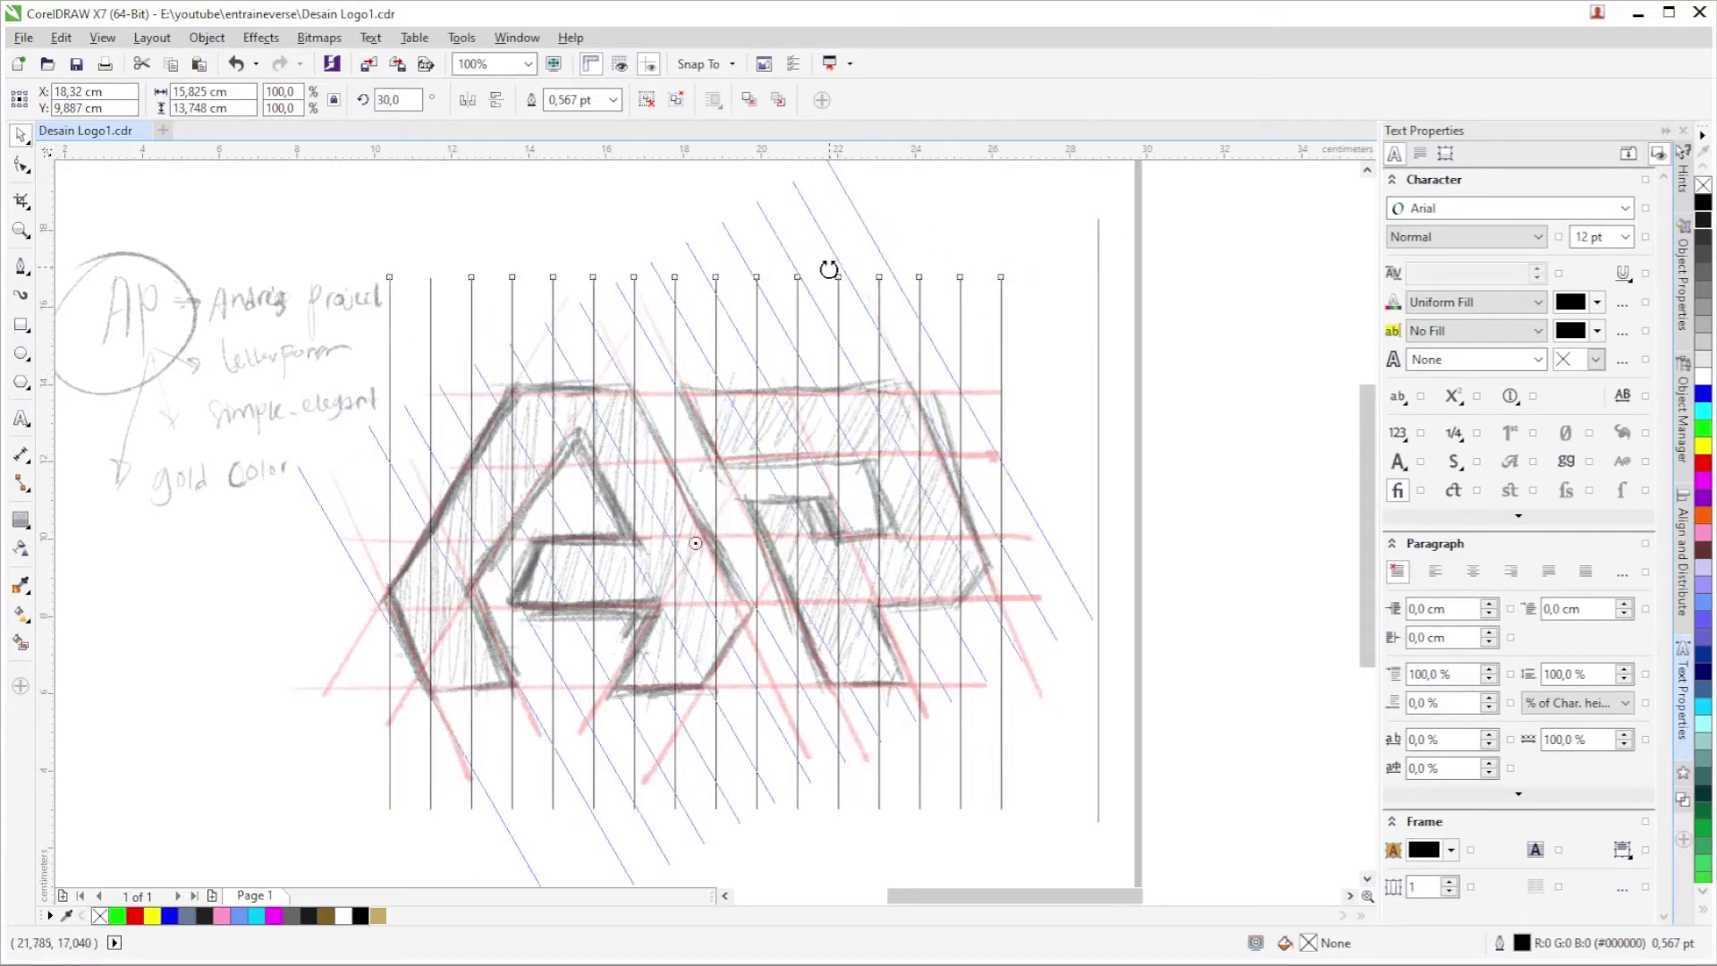
pyautogui.moveTo(814, 262); pyautogui.dragTo(824, 277)
pyautogui.scroll(-3, 1097, 751)
pyautogui.moveTo(823, 279); pyautogui.dragTo(1076, 762)
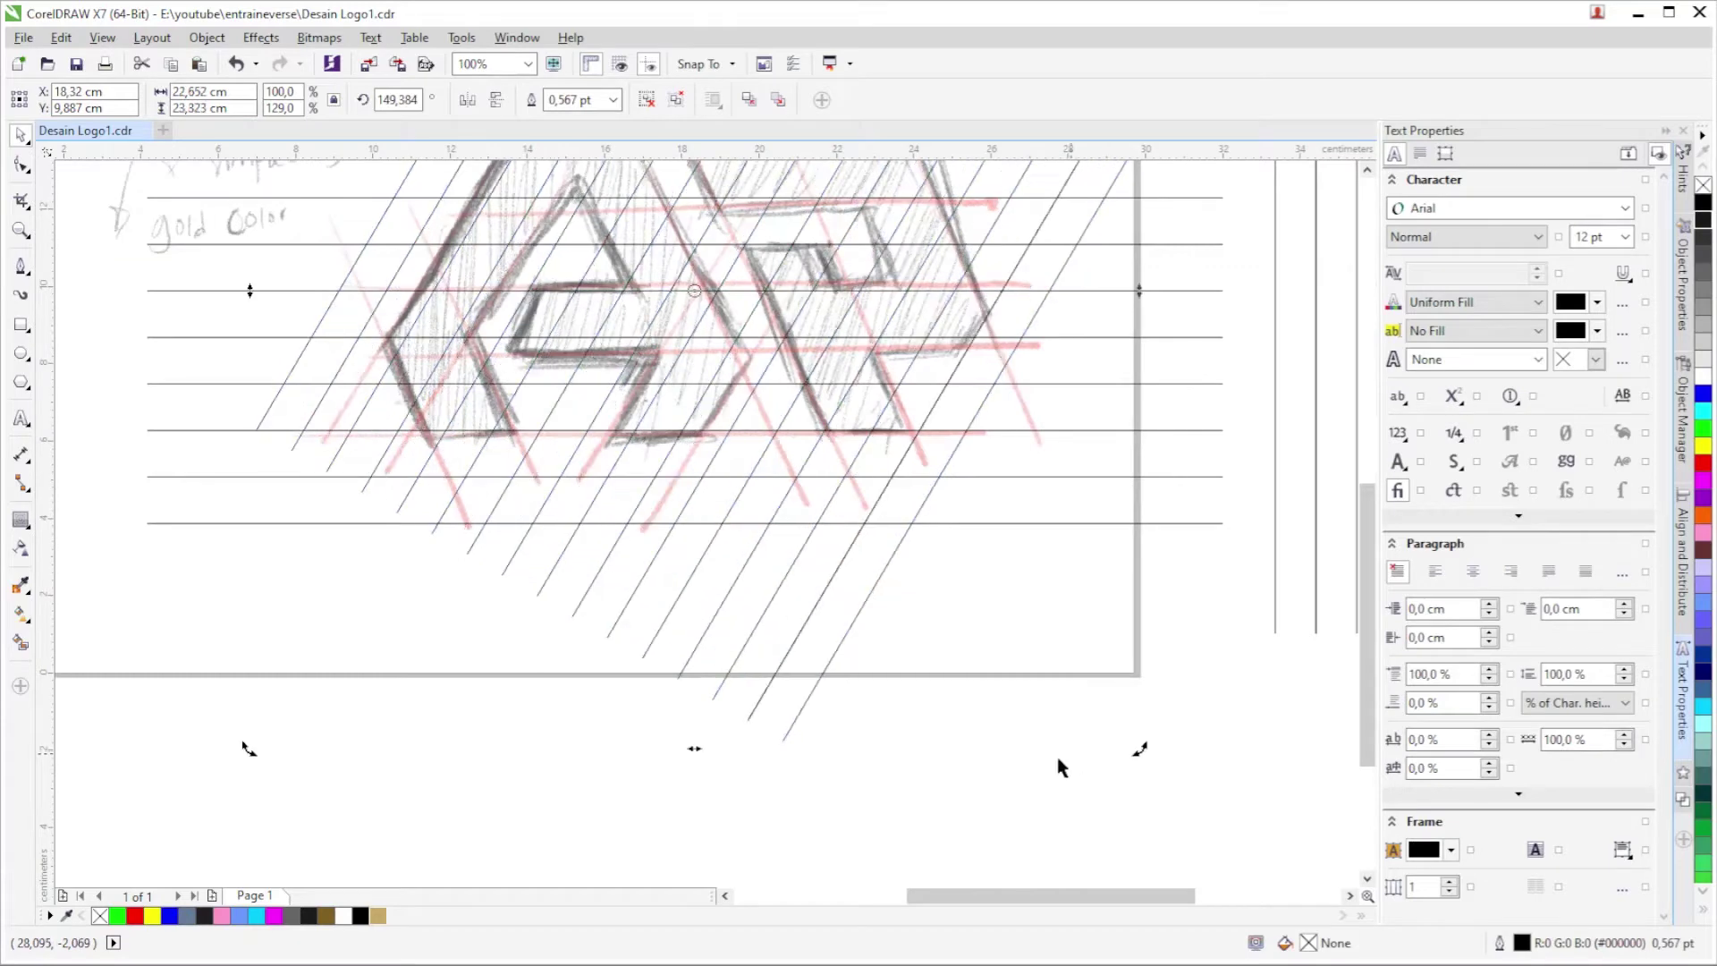
pyautogui.click(1075, 762)
pyautogui.scroll(3, 702, 191)
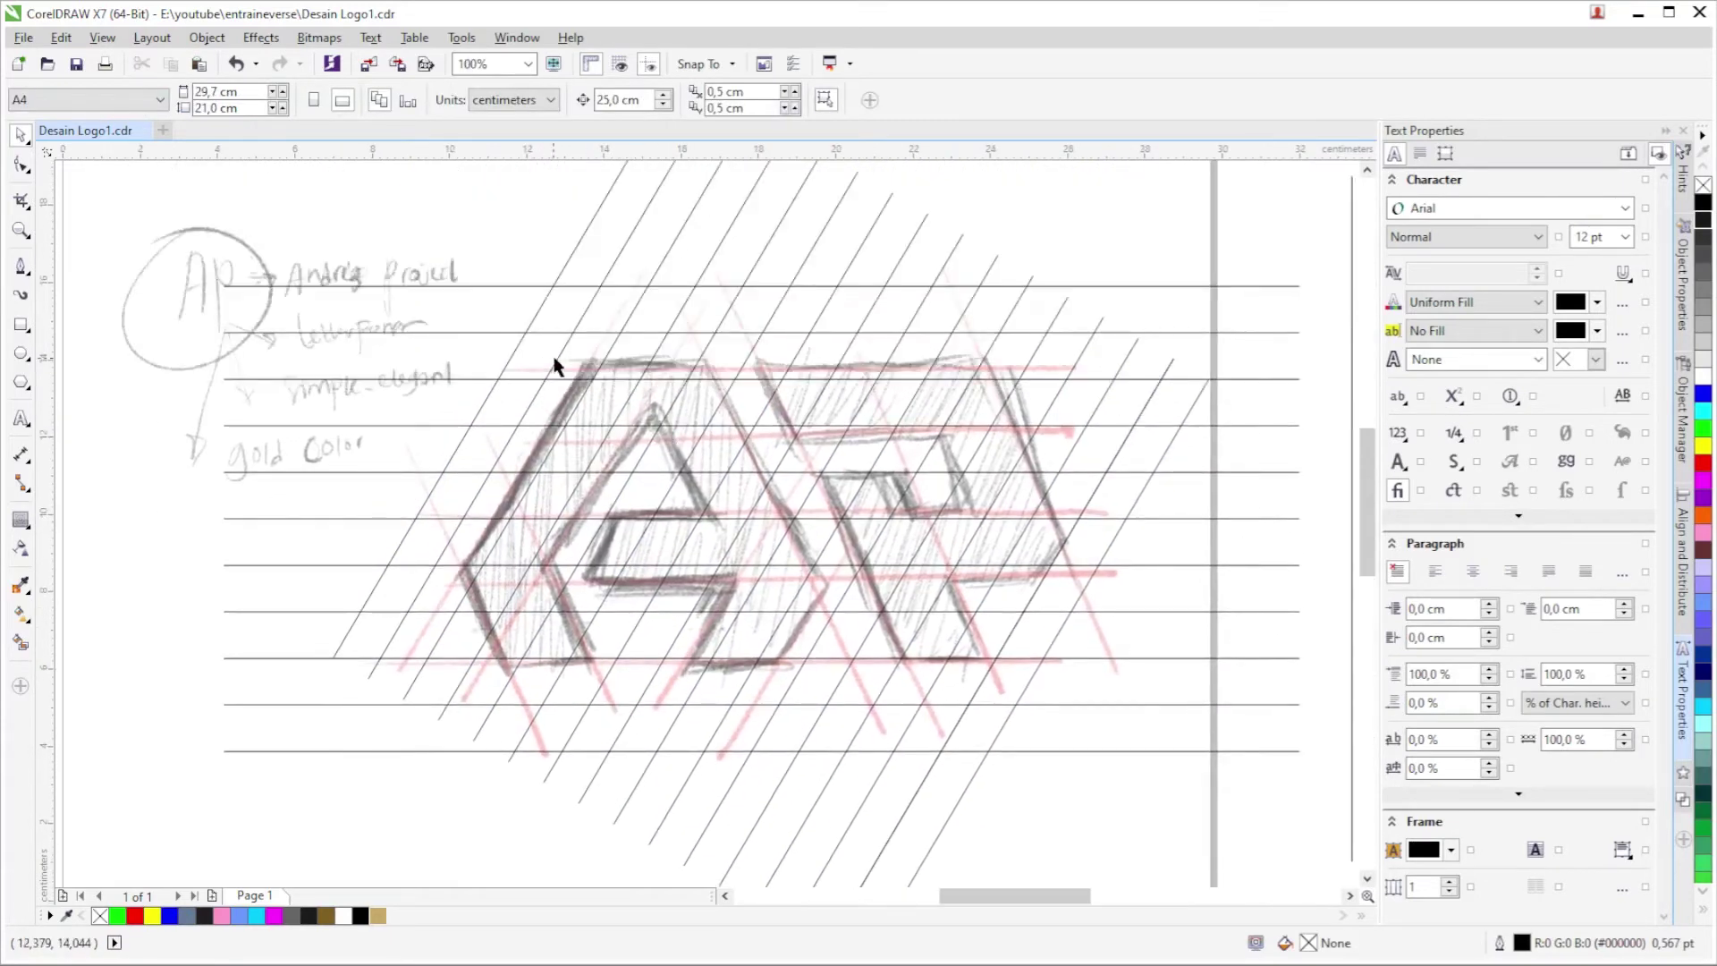
pyautogui.scroll(2, 635, 356)
pyautogui.moveTo(651, 369); pyautogui.dragTo(623, 366)
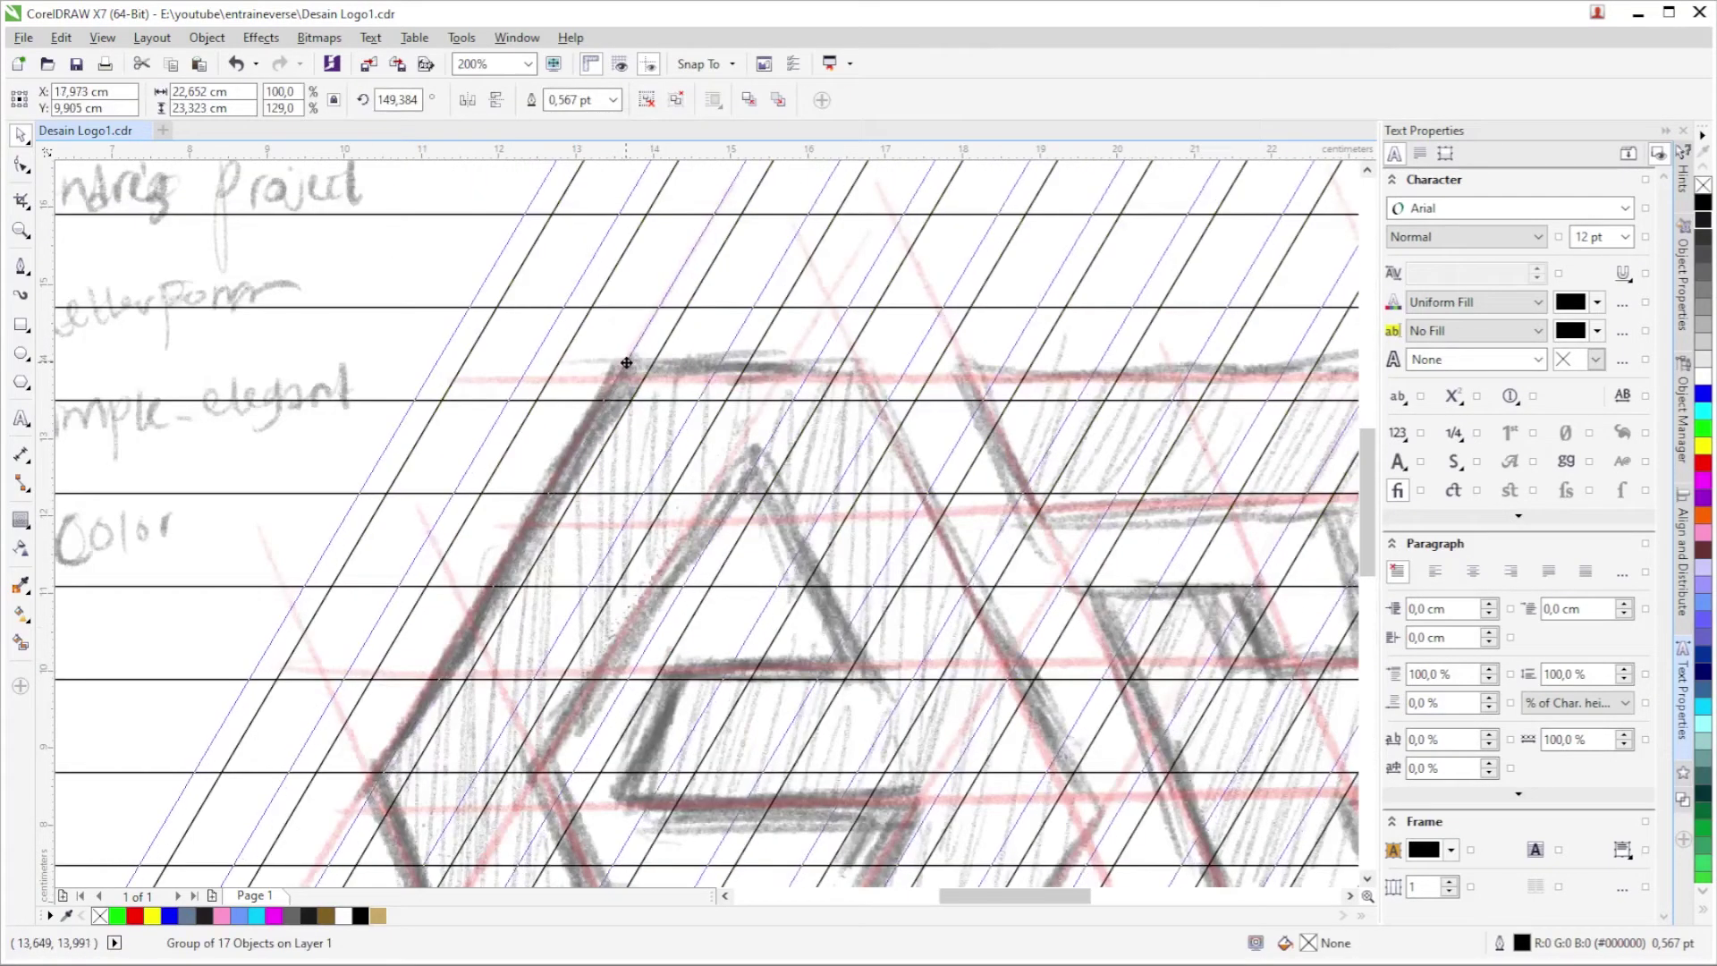
pyautogui.scroll(-2, 624, 367)
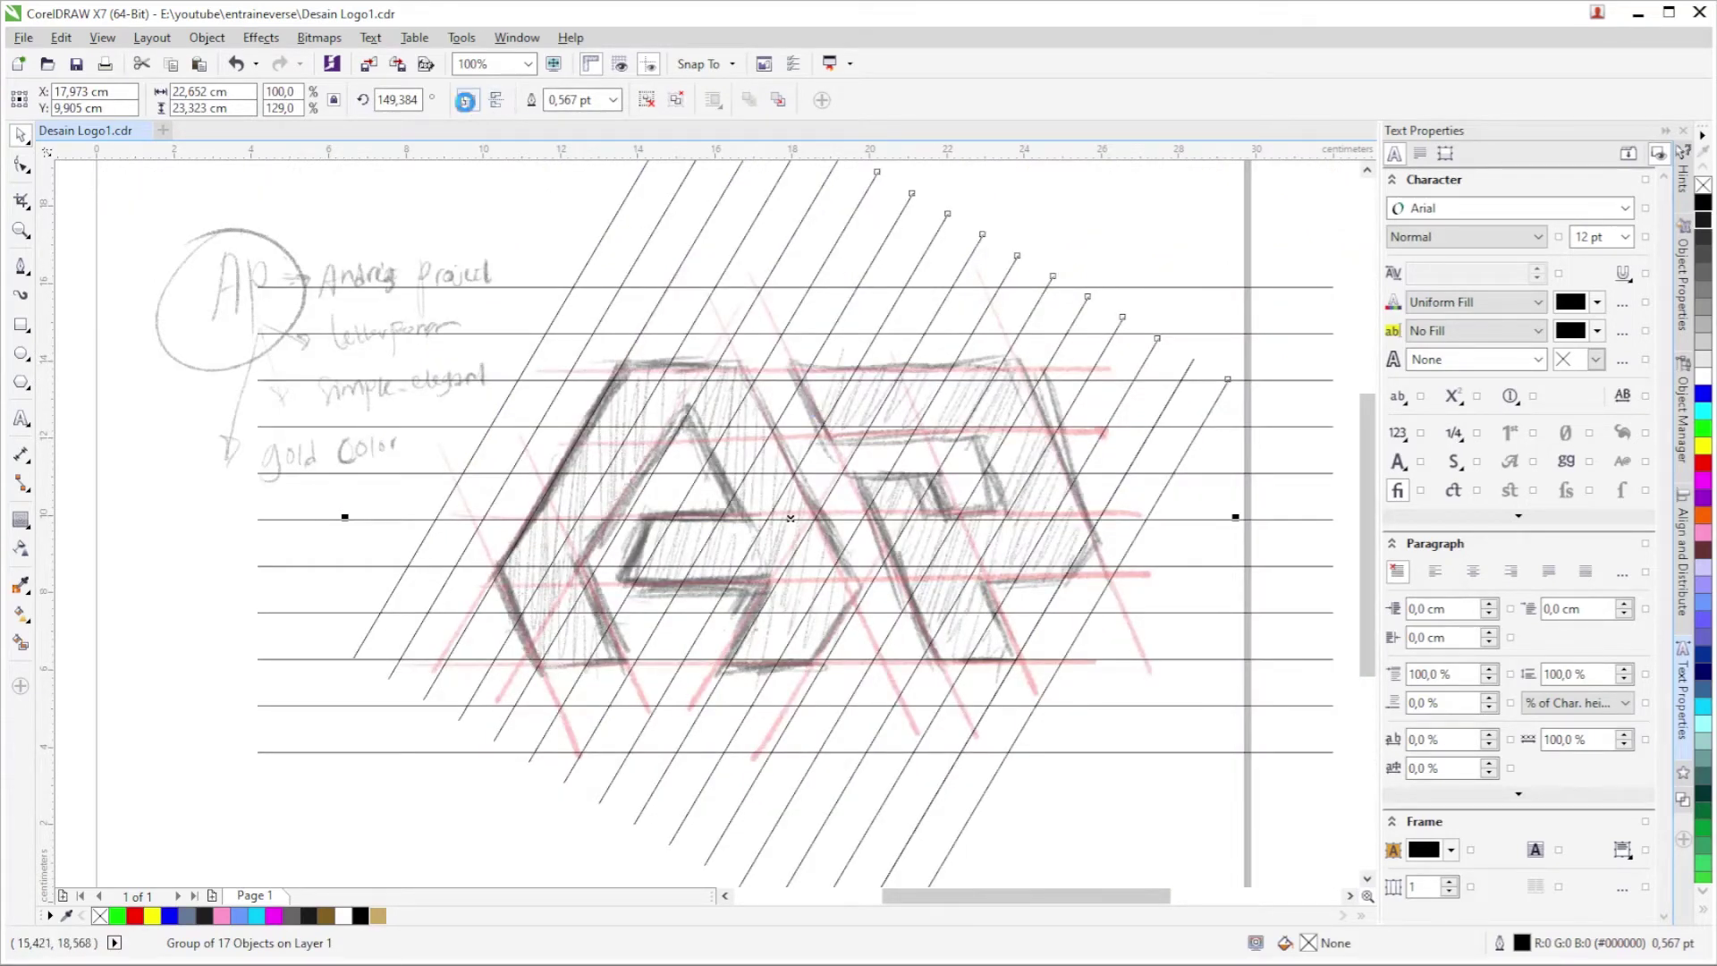
# Add a horizontally mirrored diagonal copy and nudge it right to complete the triangle grid.
pyautogui.click(466, 100)
pyautogui.scroll(2, 756, 402)
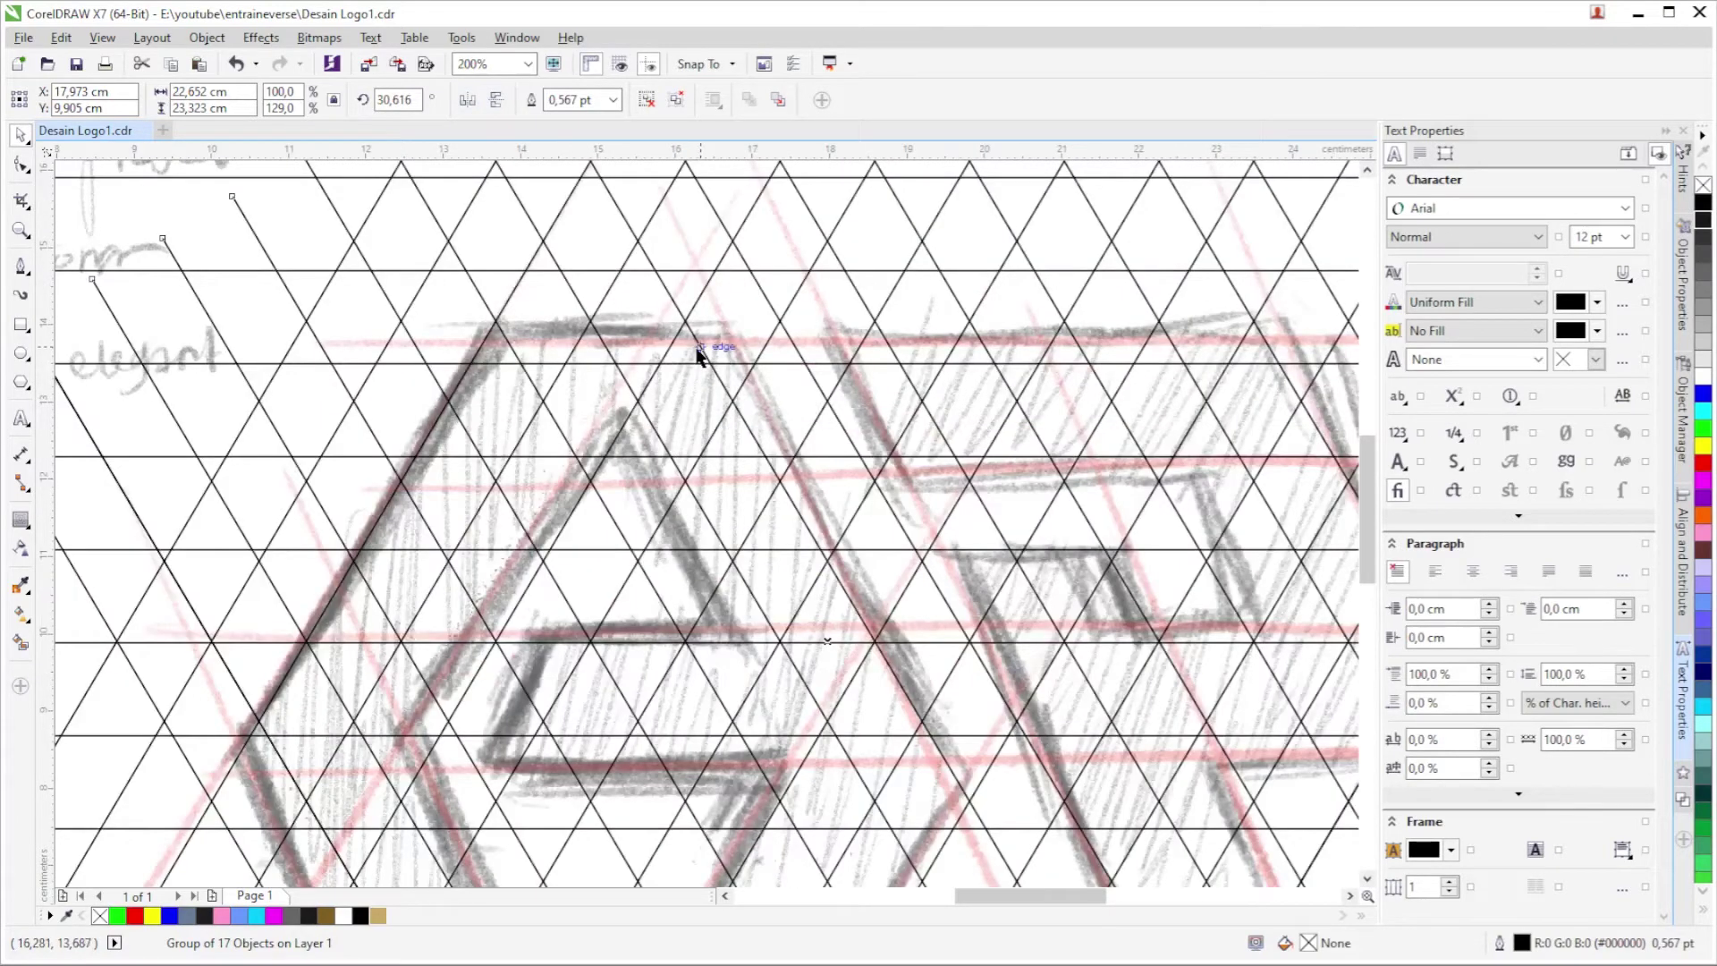
pyautogui.moveTo(698, 353); pyautogui.dragTo(722, 353)
pyautogui.scroll(-1, 735, 362)
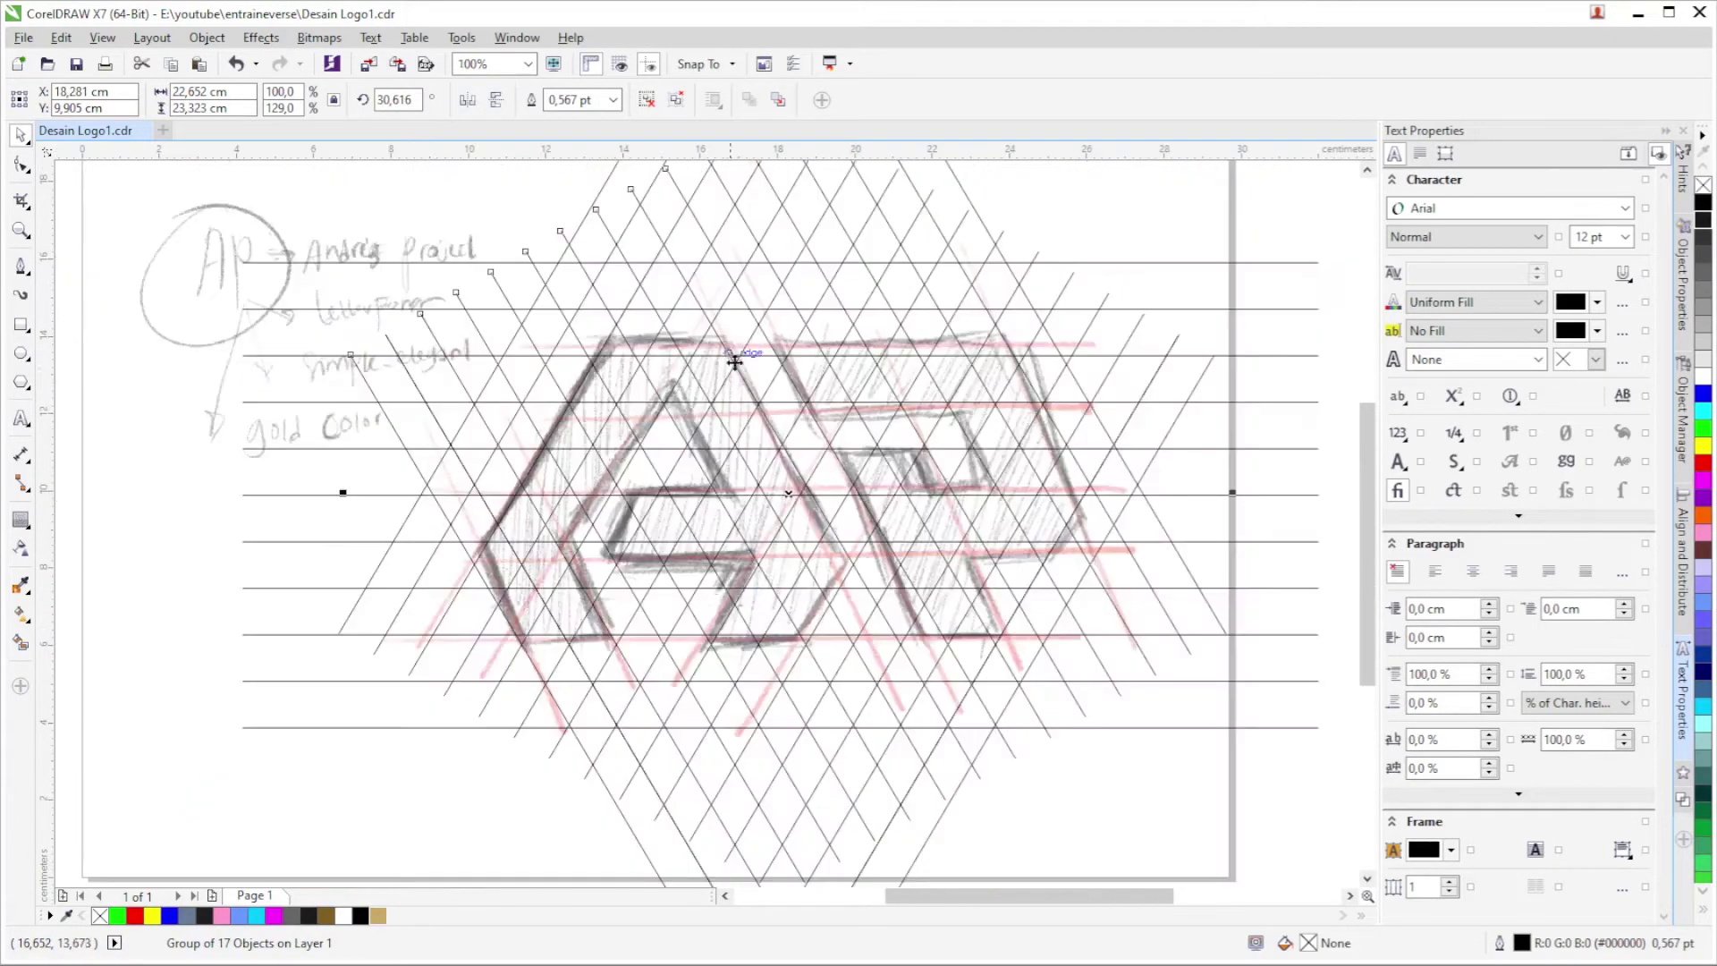
pyautogui.scroll(1, 873, 592)
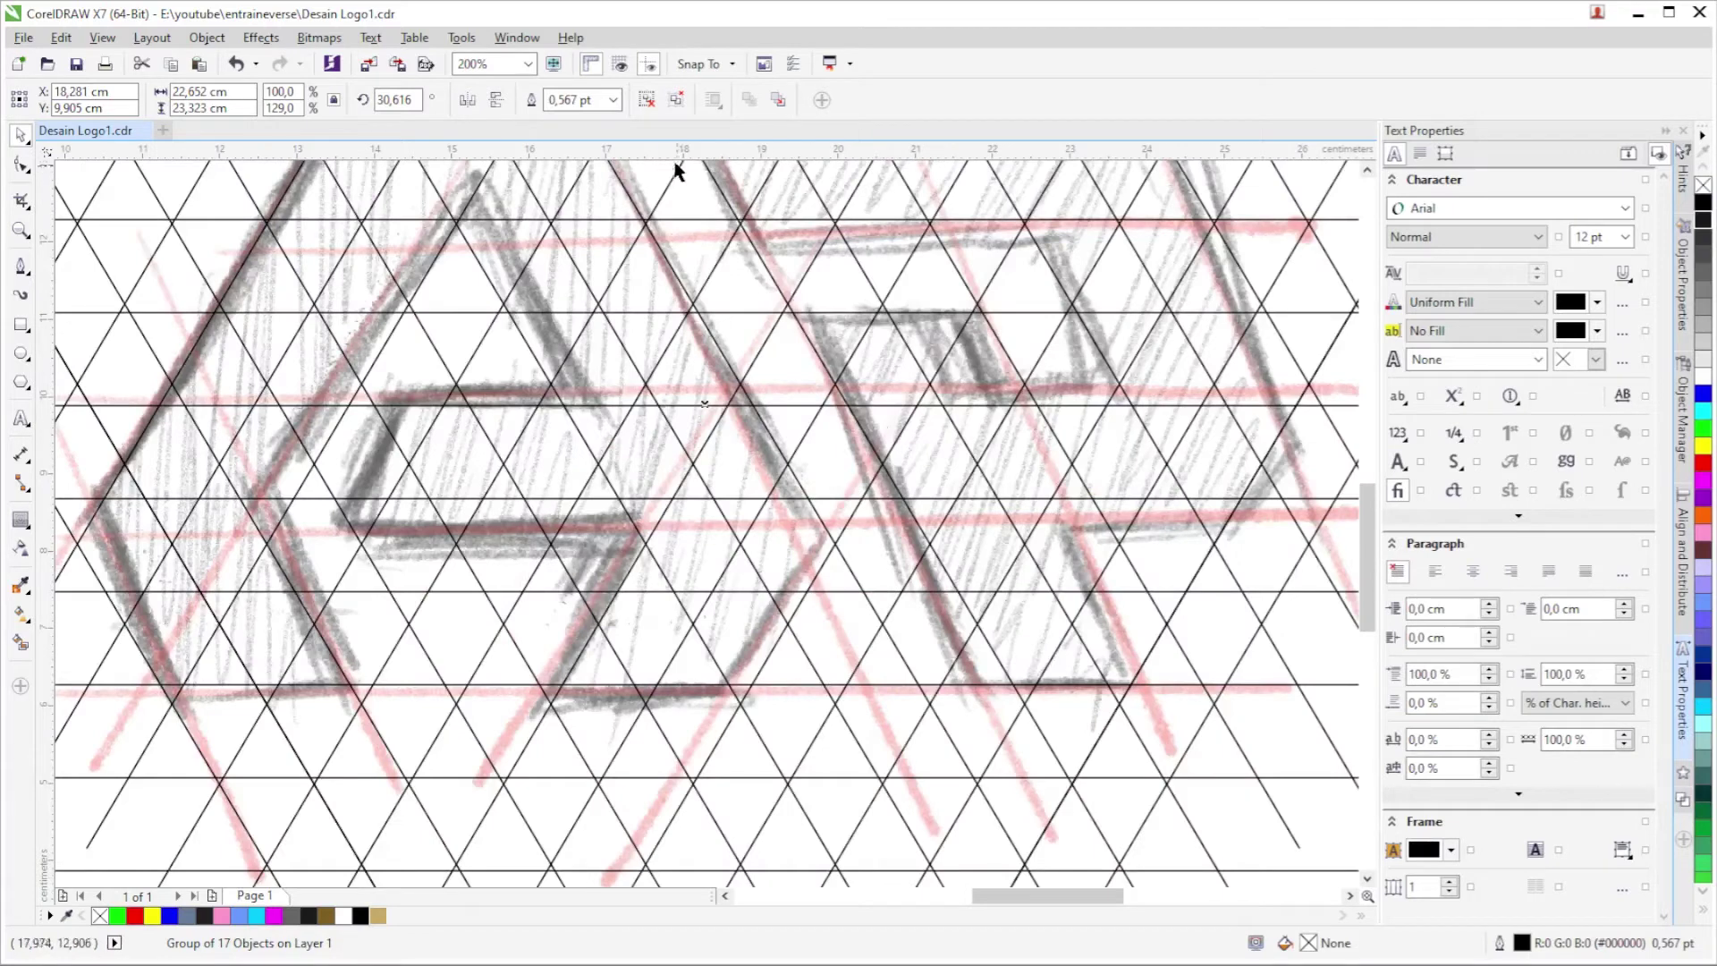
pyautogui.scroll(-1, 987, 715)
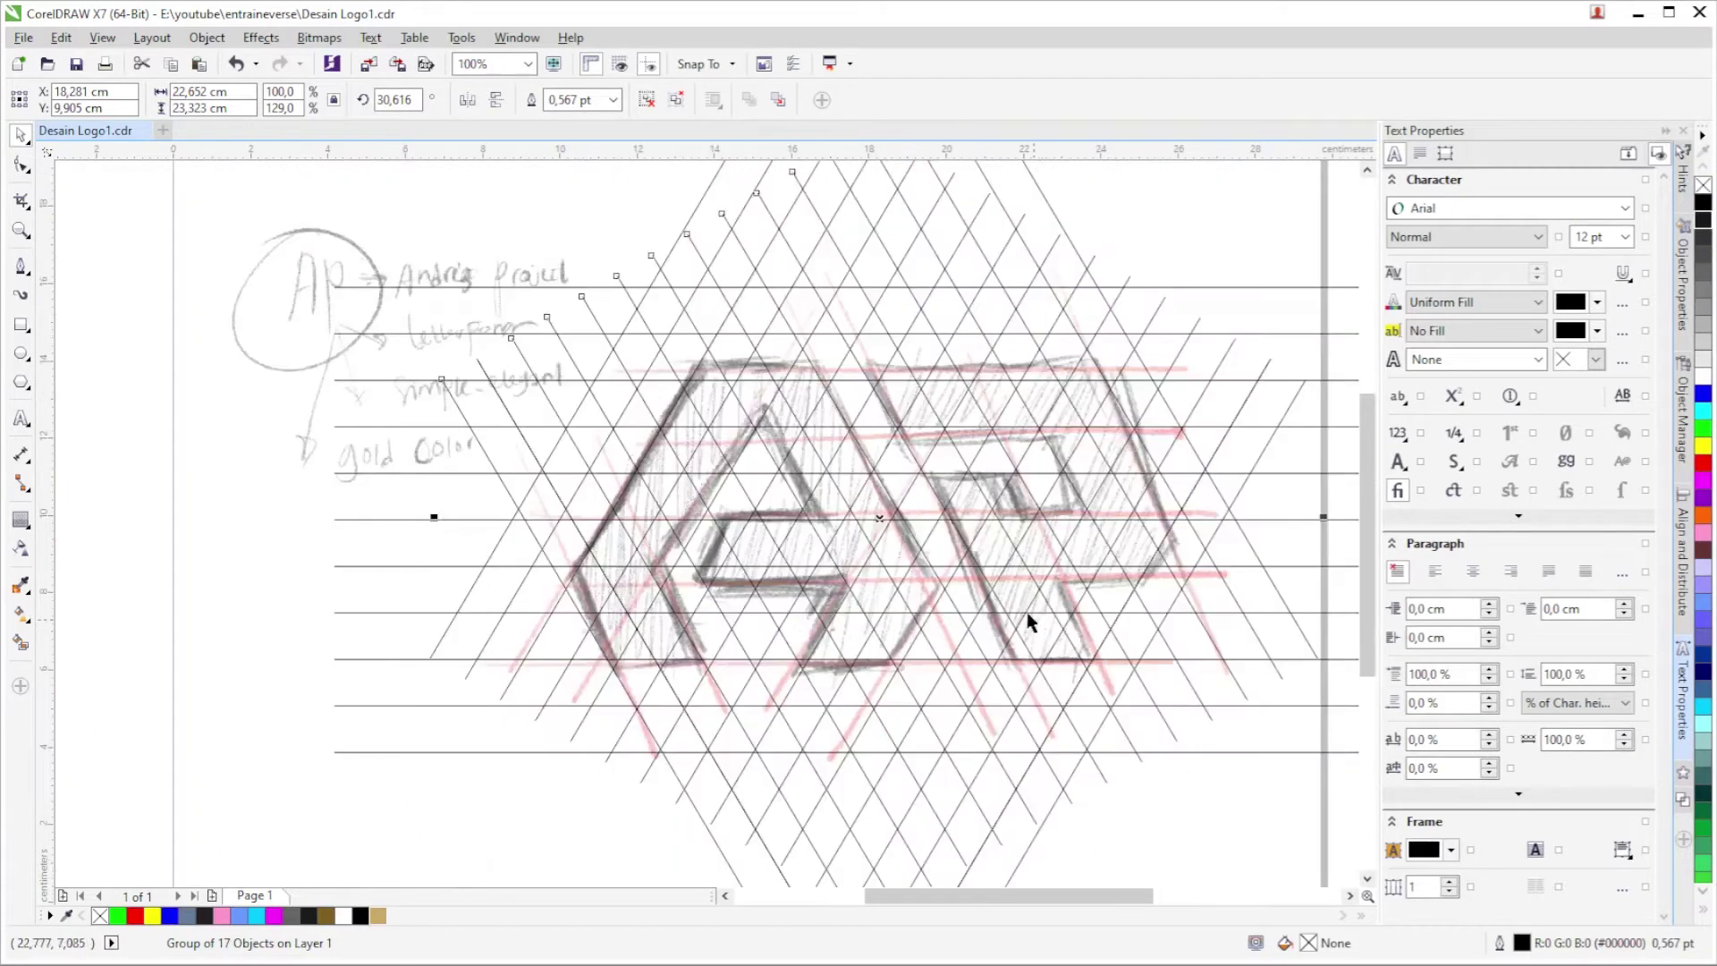
pyautogui.scroll(1, 761, 592)
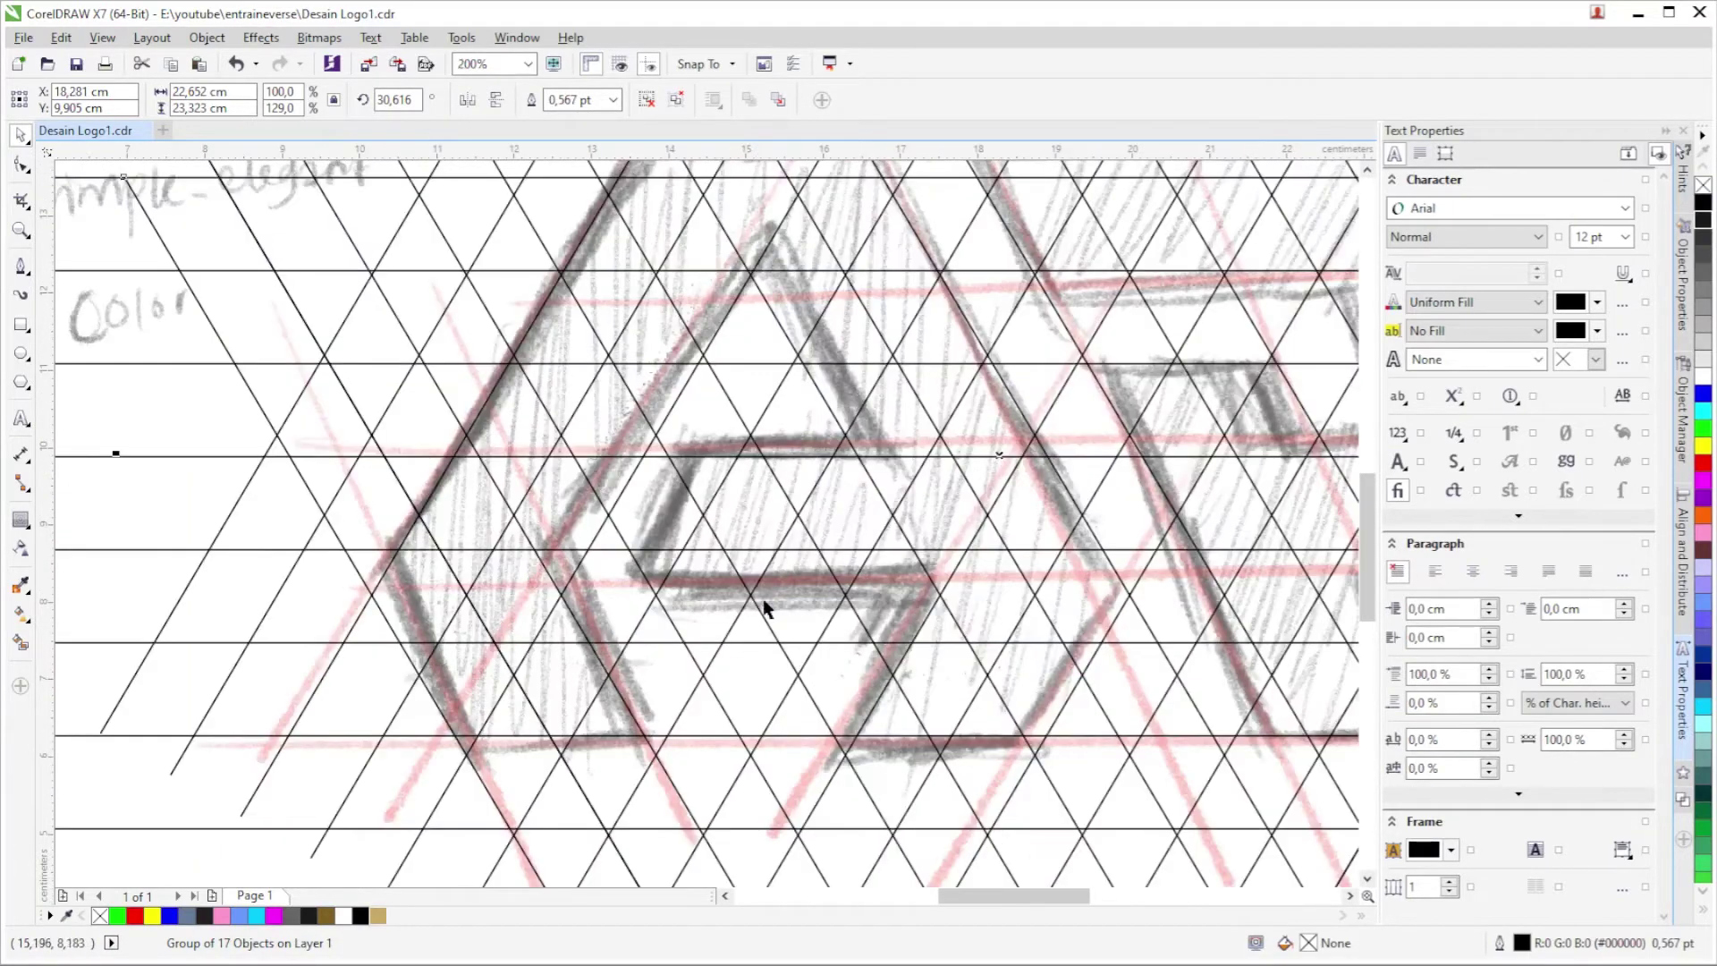
pyautogui.scroll(-1, 745, 608)
pyautogui.hscroll(3, 1141, 689)
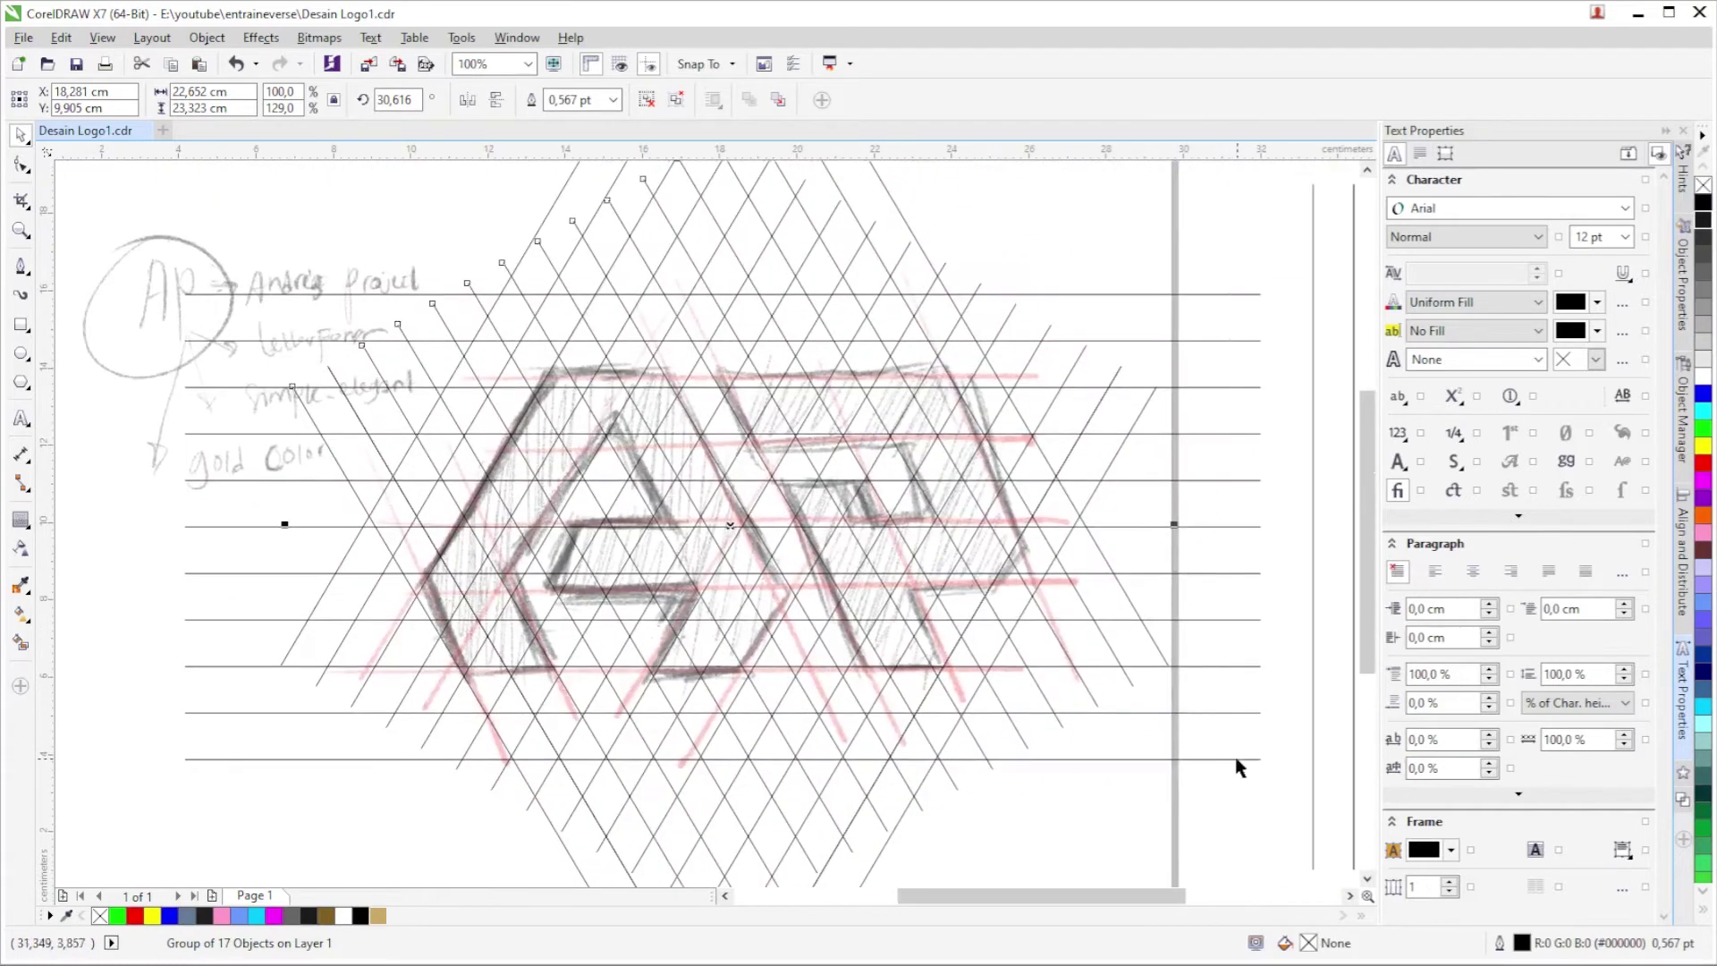
pyautogui.click(1235, 760)
pyautogui.click(1184, 295)
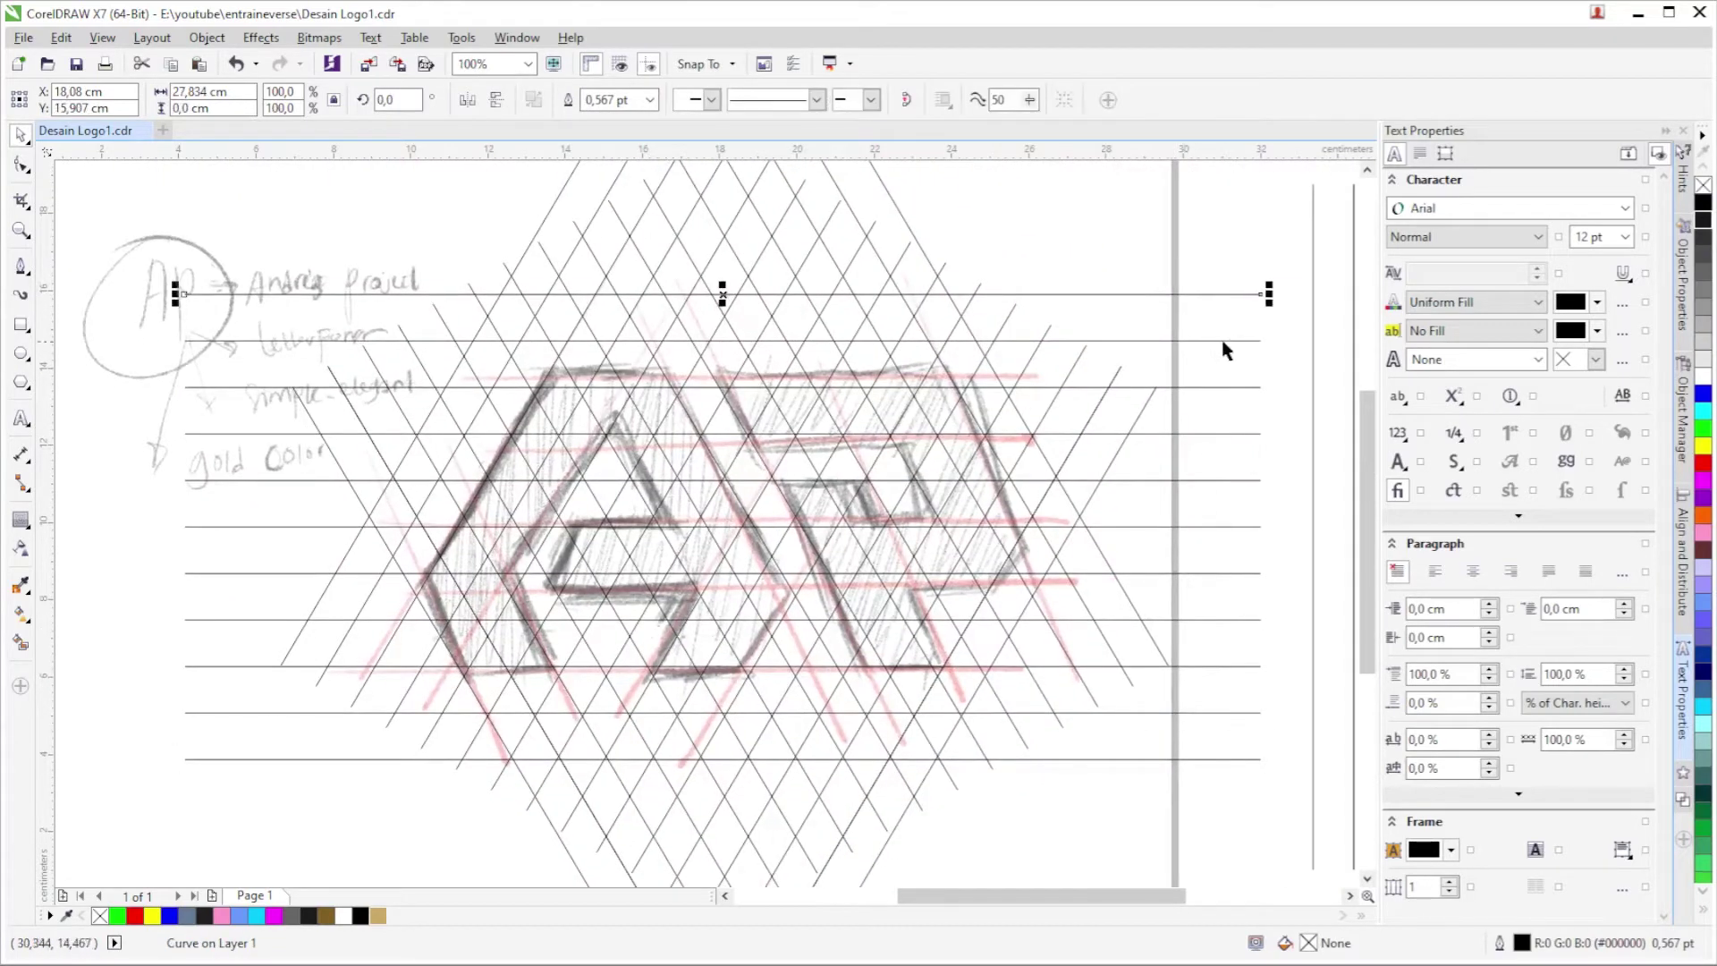
# Move the top horizontal line down onto a row of grid intersections.
pyautogui.scroll(-1, 1258, 334)
pyautogui.hscroll(2, 1303, 605)
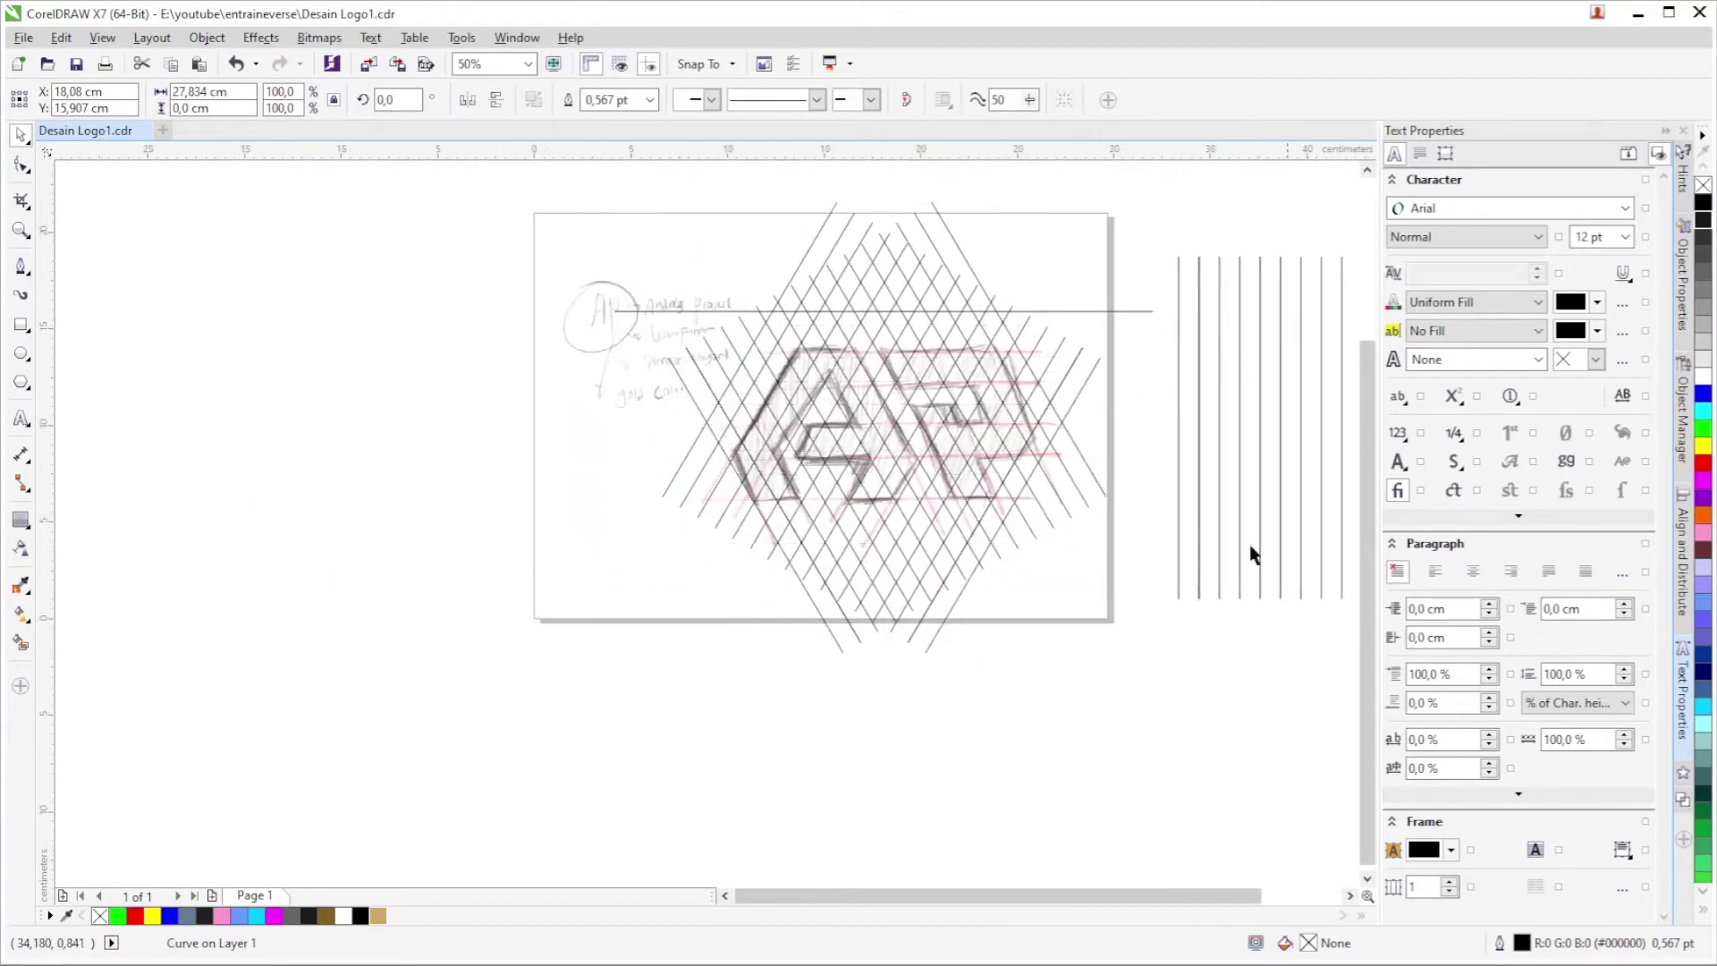
pyautogui.click(1253, 553)
pyautogui.scroll(2, 889, 307)
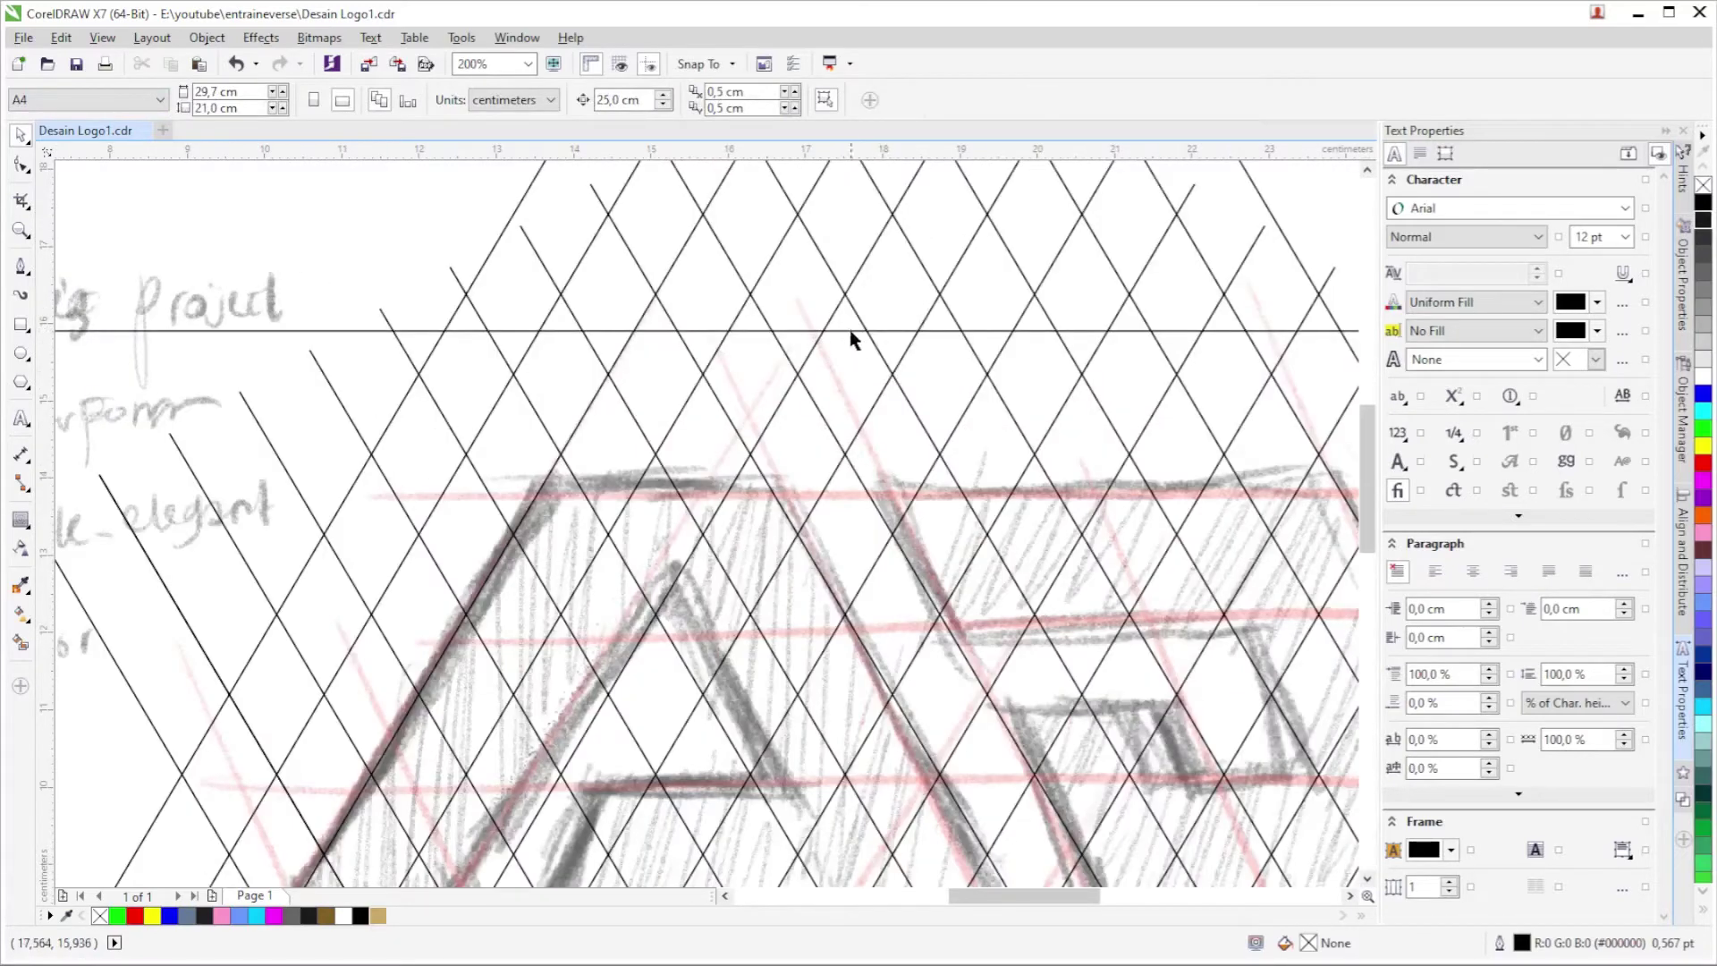
pyautogui.moveTo(899, 331)
pyautogui.mouseDown()
pyautogui.moveTo(893, 373)
pyautogui.moveTo(1002, 507)
pyautogui.moveTo(897, 503)
pyautogui.mouseUp()
pyautogui.scroll(2, 897, 374)
pyautogui.scroll(-1, 904, 346)
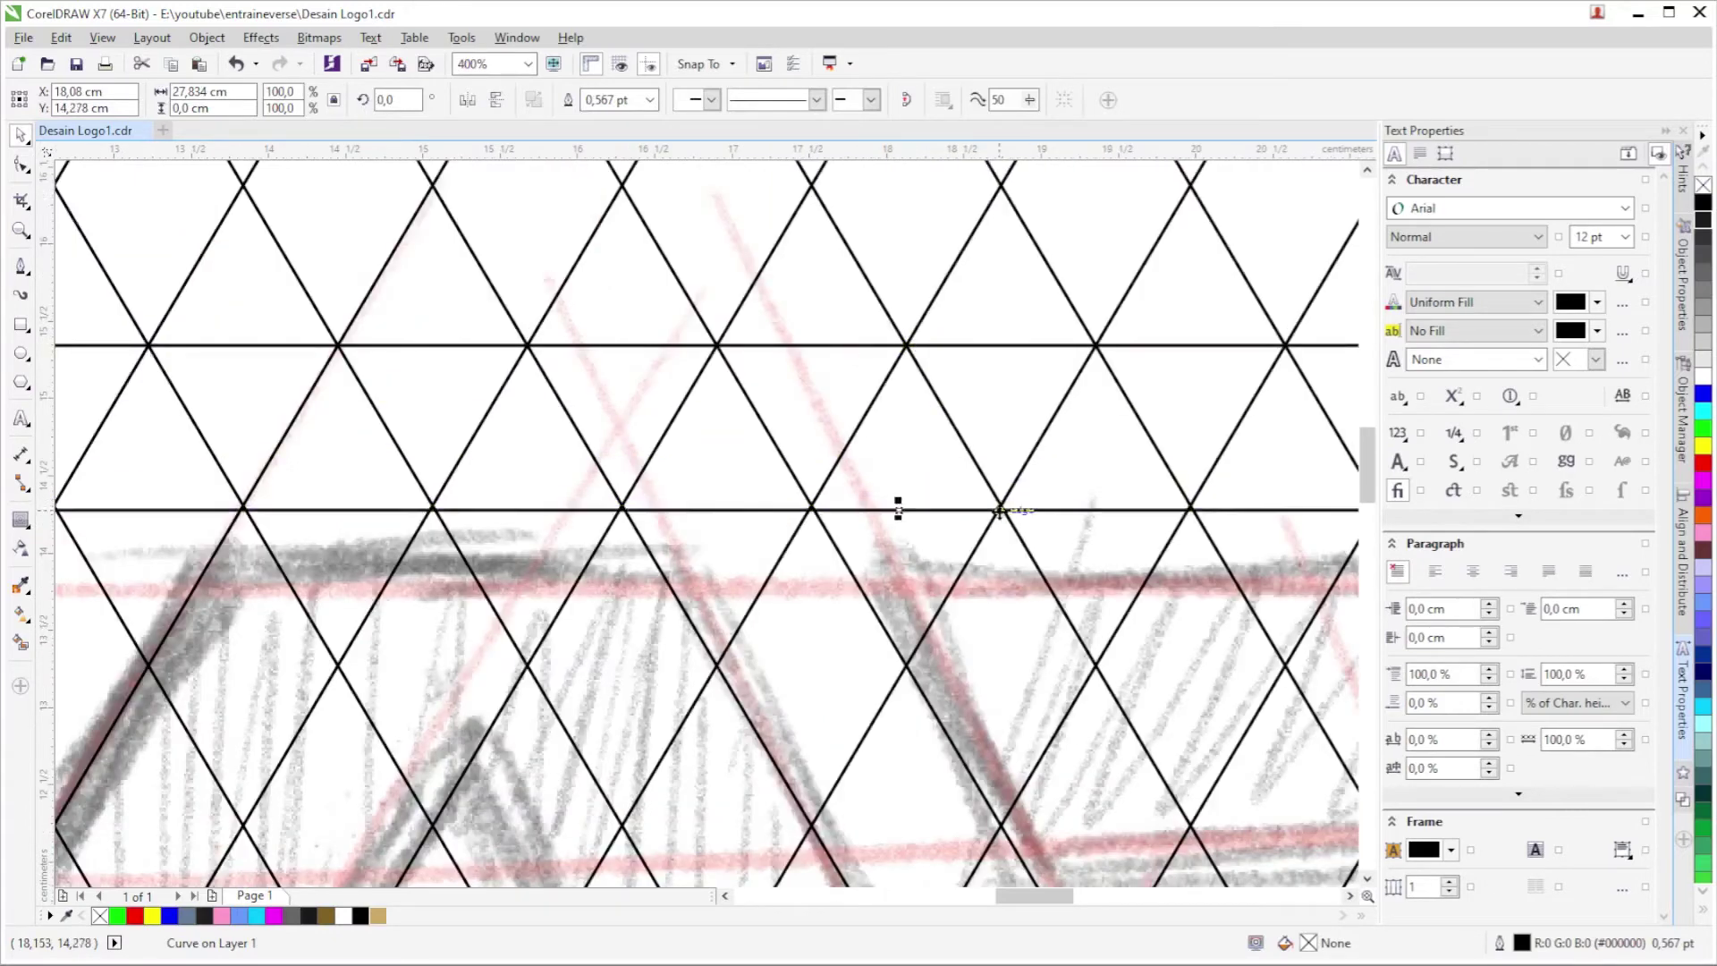
pyautogui.scroll(-2, 897, 502)
# Duplicate the horizontal line with Ctrl+D, then undo the unwanted extra copies.
pyautogui.hotkey('ctrl', 'd')
pyautogui.hotkey('ctrl', 'd')
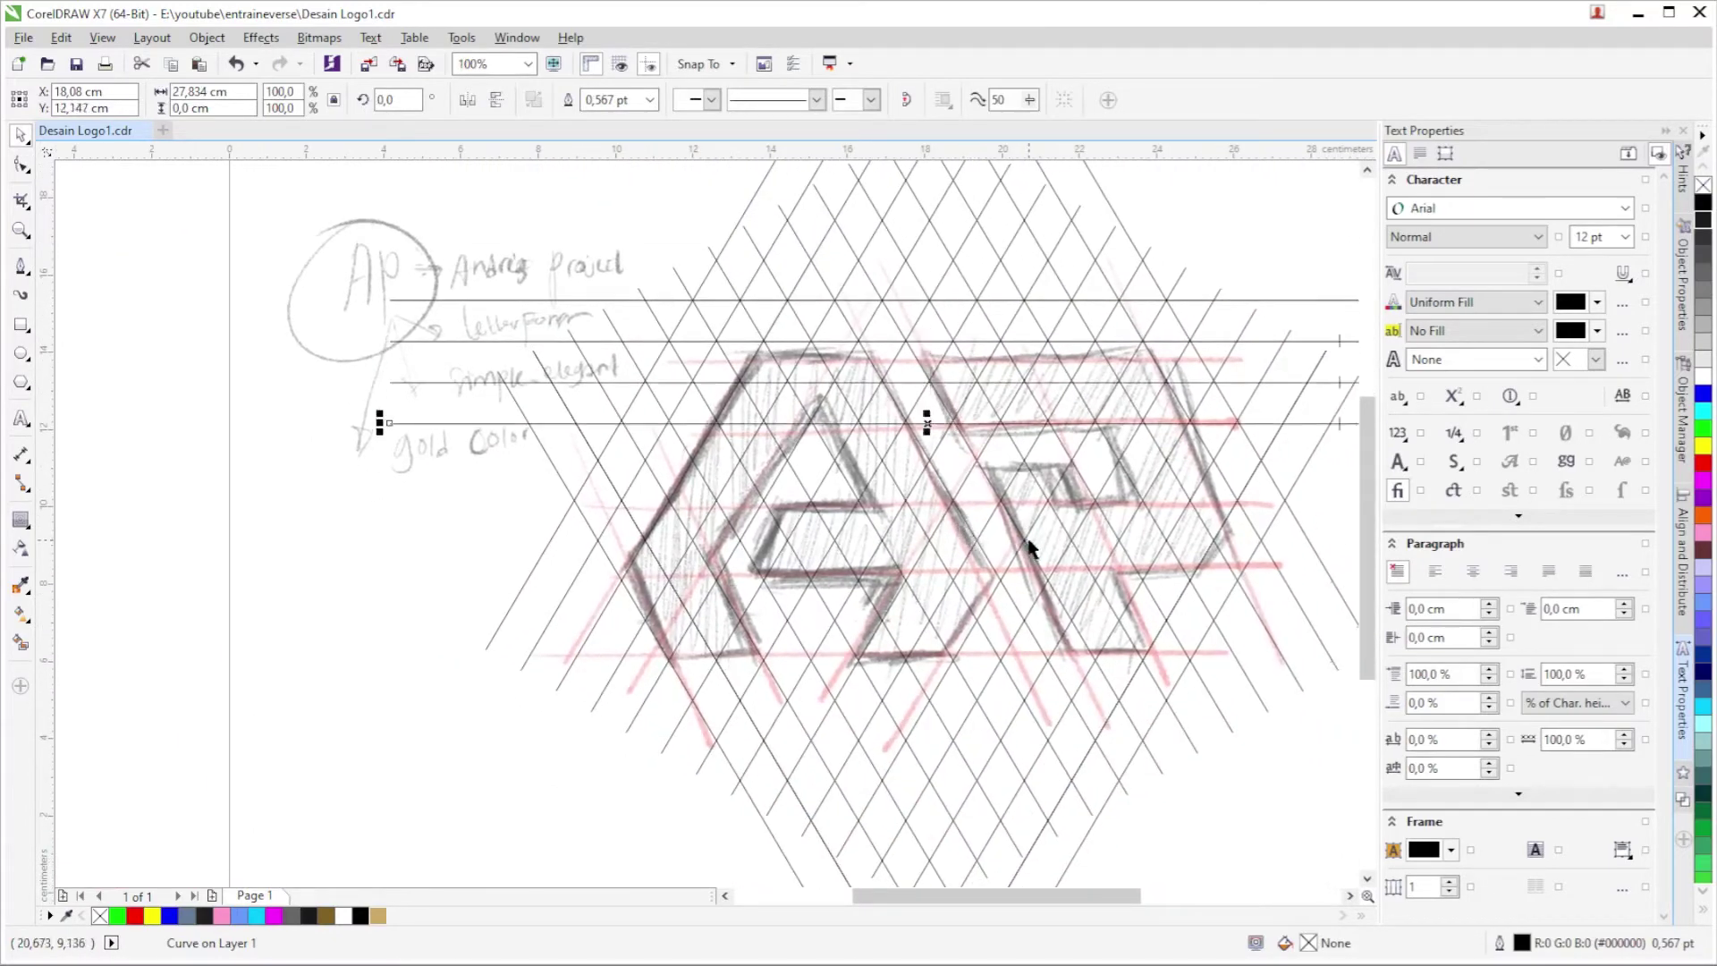
pyautogui.hotkey('ctrl', 'd')
pyautogui.hotkey('ctrl', 'd')
pyautogui.hotkey('ctrl', 'd')
pyautogui.hotkey('ctrl', 'd')
pyautogui.hotkey('ctrl', 'd')
pyautogui.hotkey('ctrl', 'd')
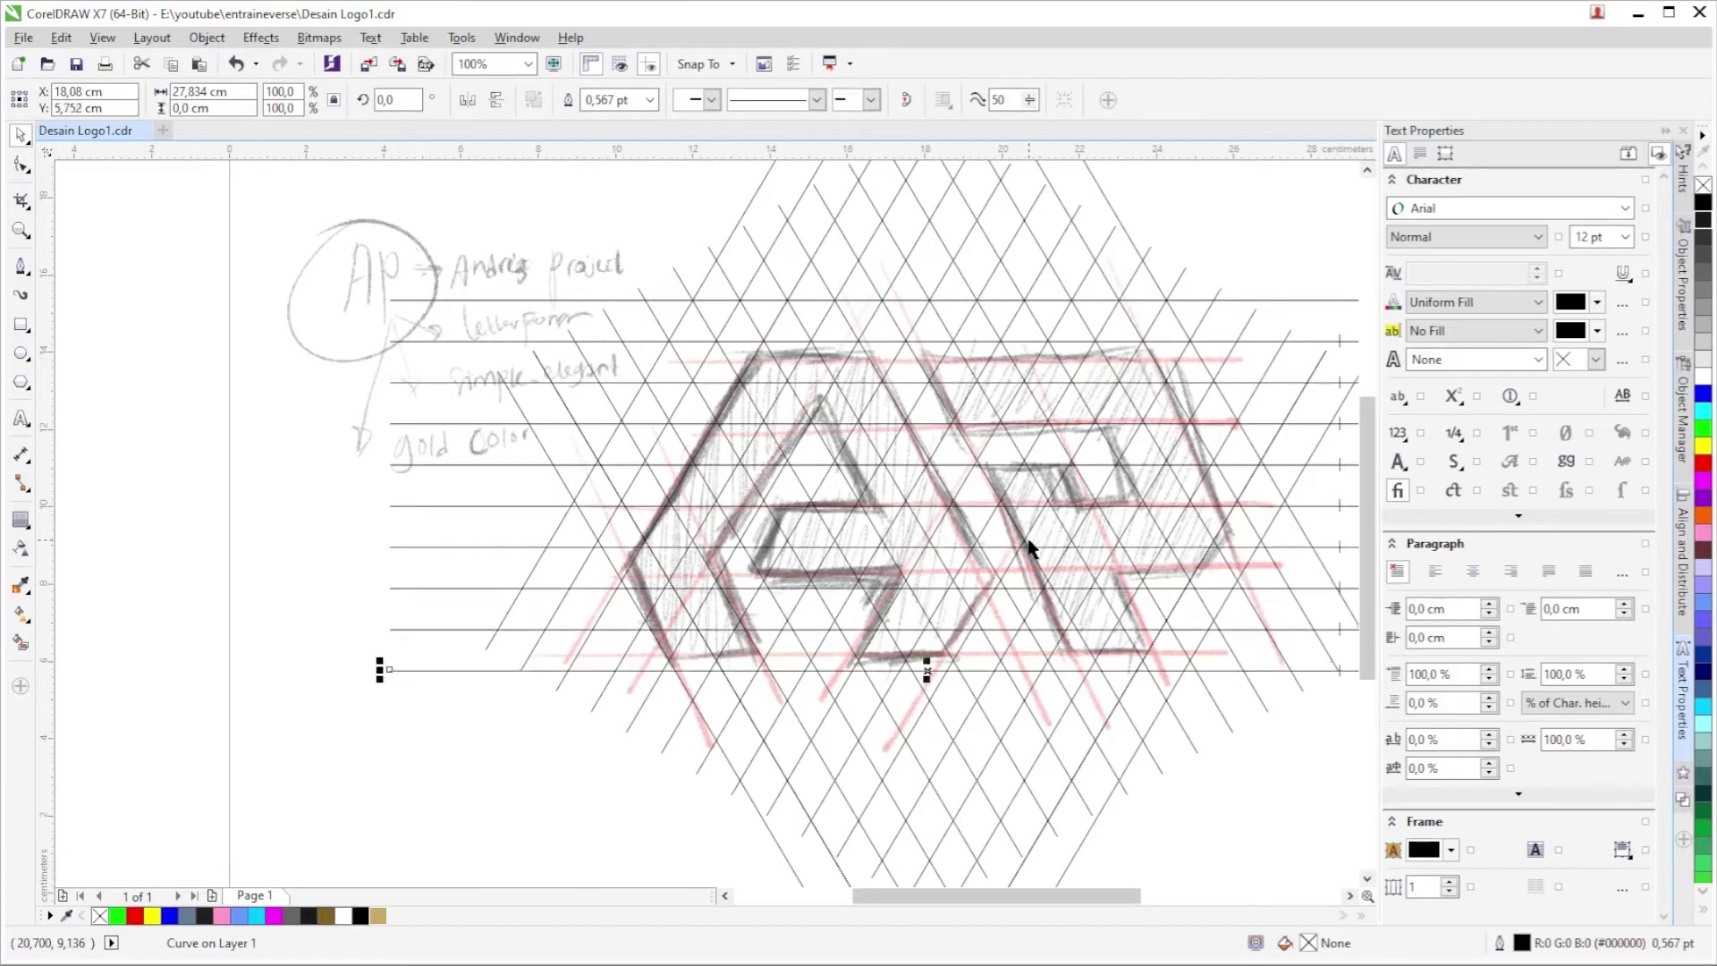
pyautogui.hotkey('ctrl', 'z')
pyautogui.hotkey('ctrl', 'z')
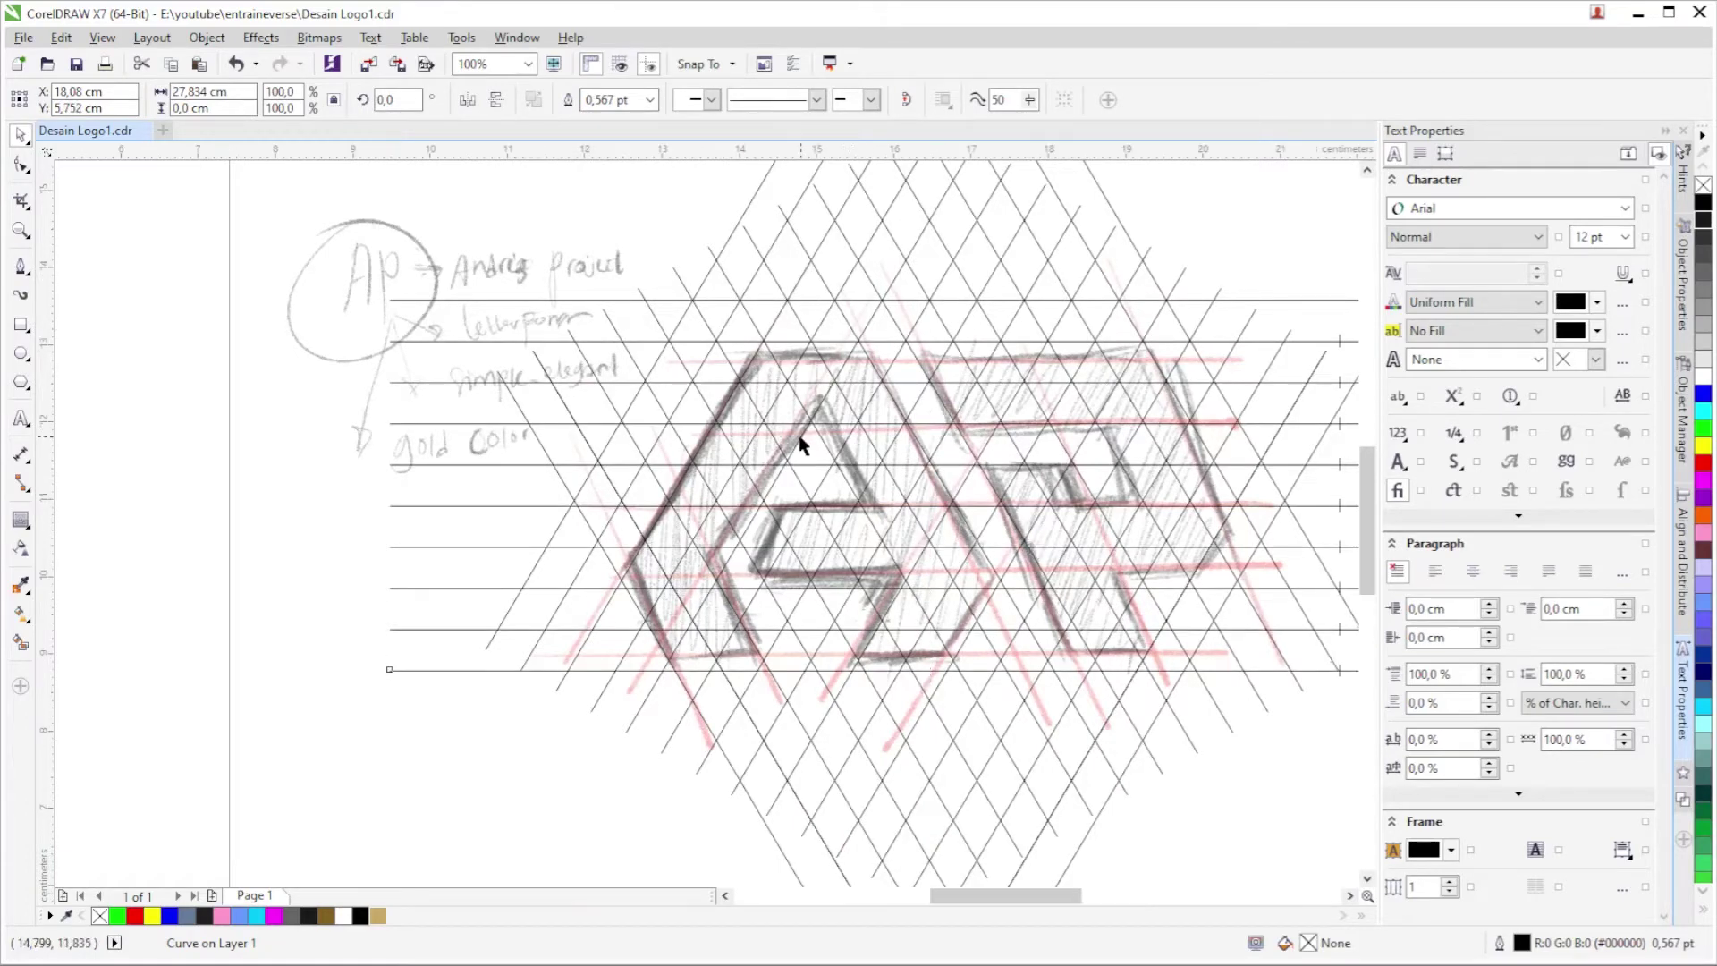
pyautogui.scroll(1, 804, 438)
pyautogui.hotkey('ctrl', 'z')
pyautogui.hotkey('ctrl', 'z')
pyautogui.hotkey('ctrl', 'z')
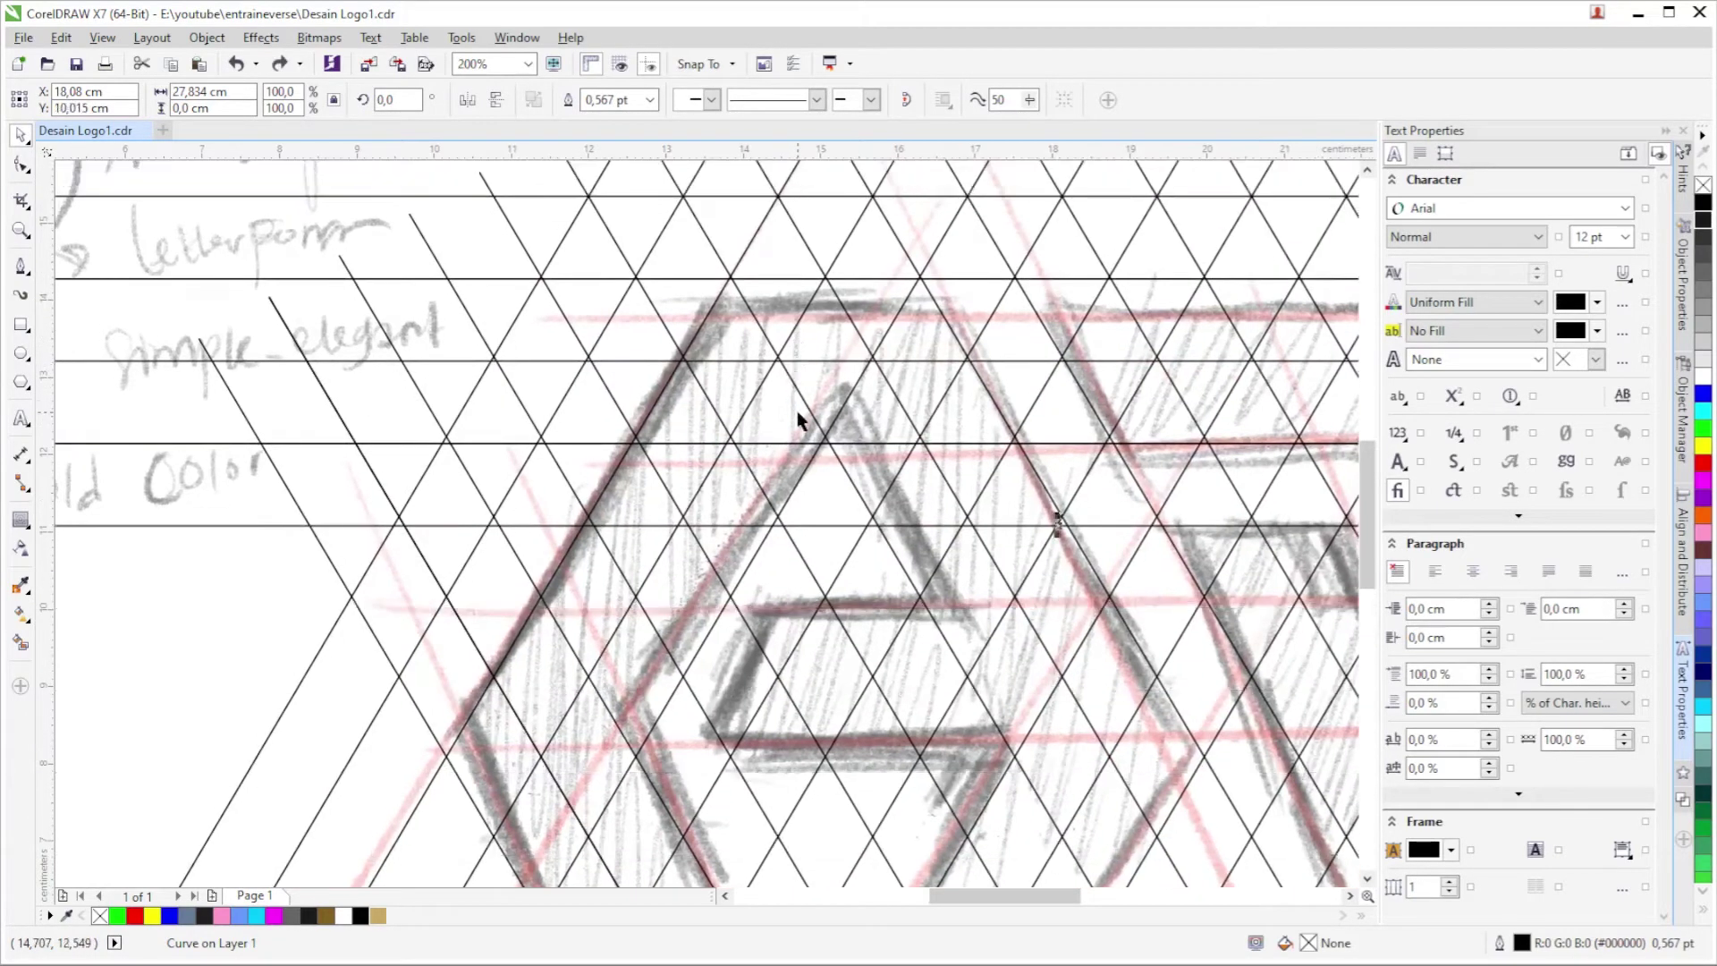
pyautogui.hotkey('ctrl', 'z')
pyautogui.hotkey('ctrl', 'z')
pyautogui.hotkey('ctrl', 'z')
pyautogui.hotkey('ctrl', 'z')
pyautogui.hotkey('ctrl', 'z')
# Copy the horizontal line one intersection row lower.
pyautogui.moveTo(693, 275); pyautogui.dragTo(652, 410)
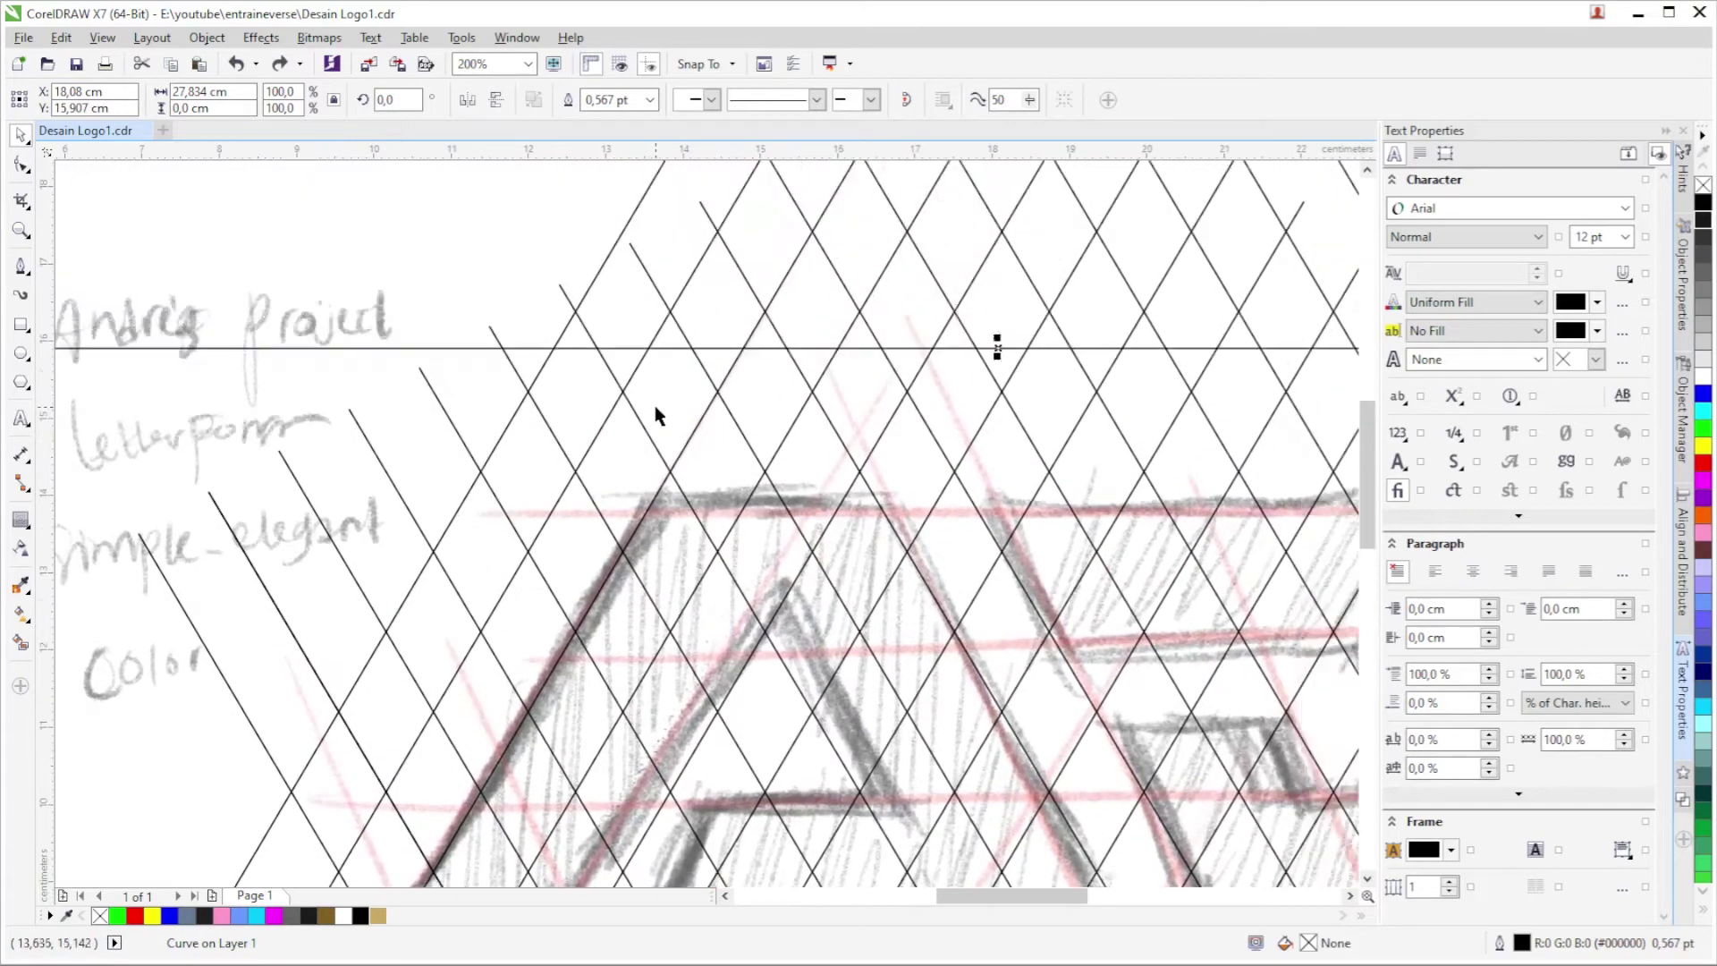
pyautogui.scroll(-1, 632, 391)
pyautogui.scroll(1, 657, 374)
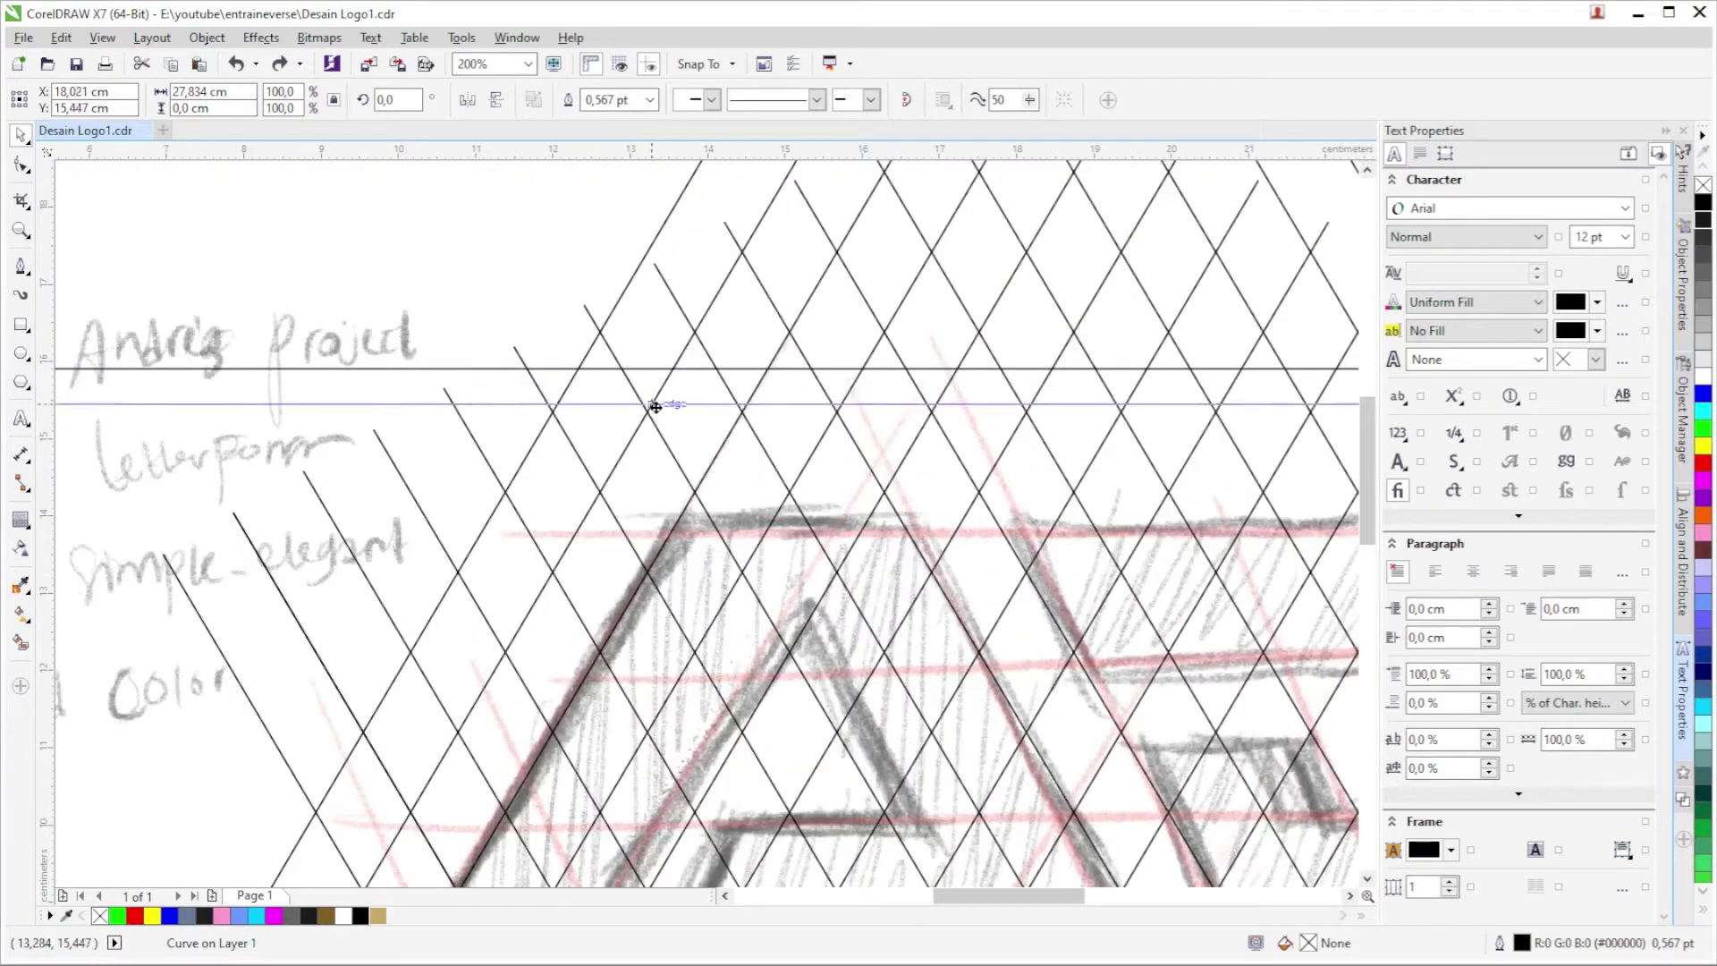
pyautogui.moveTo(657, 368)
pyautogui.mouseDown()
pyautogui.moveTo(648, 410)
pyautogui.moveTo(741, 573)
pyautogui.mouseUp()
pyautogui.scroll(1, 644, 411)
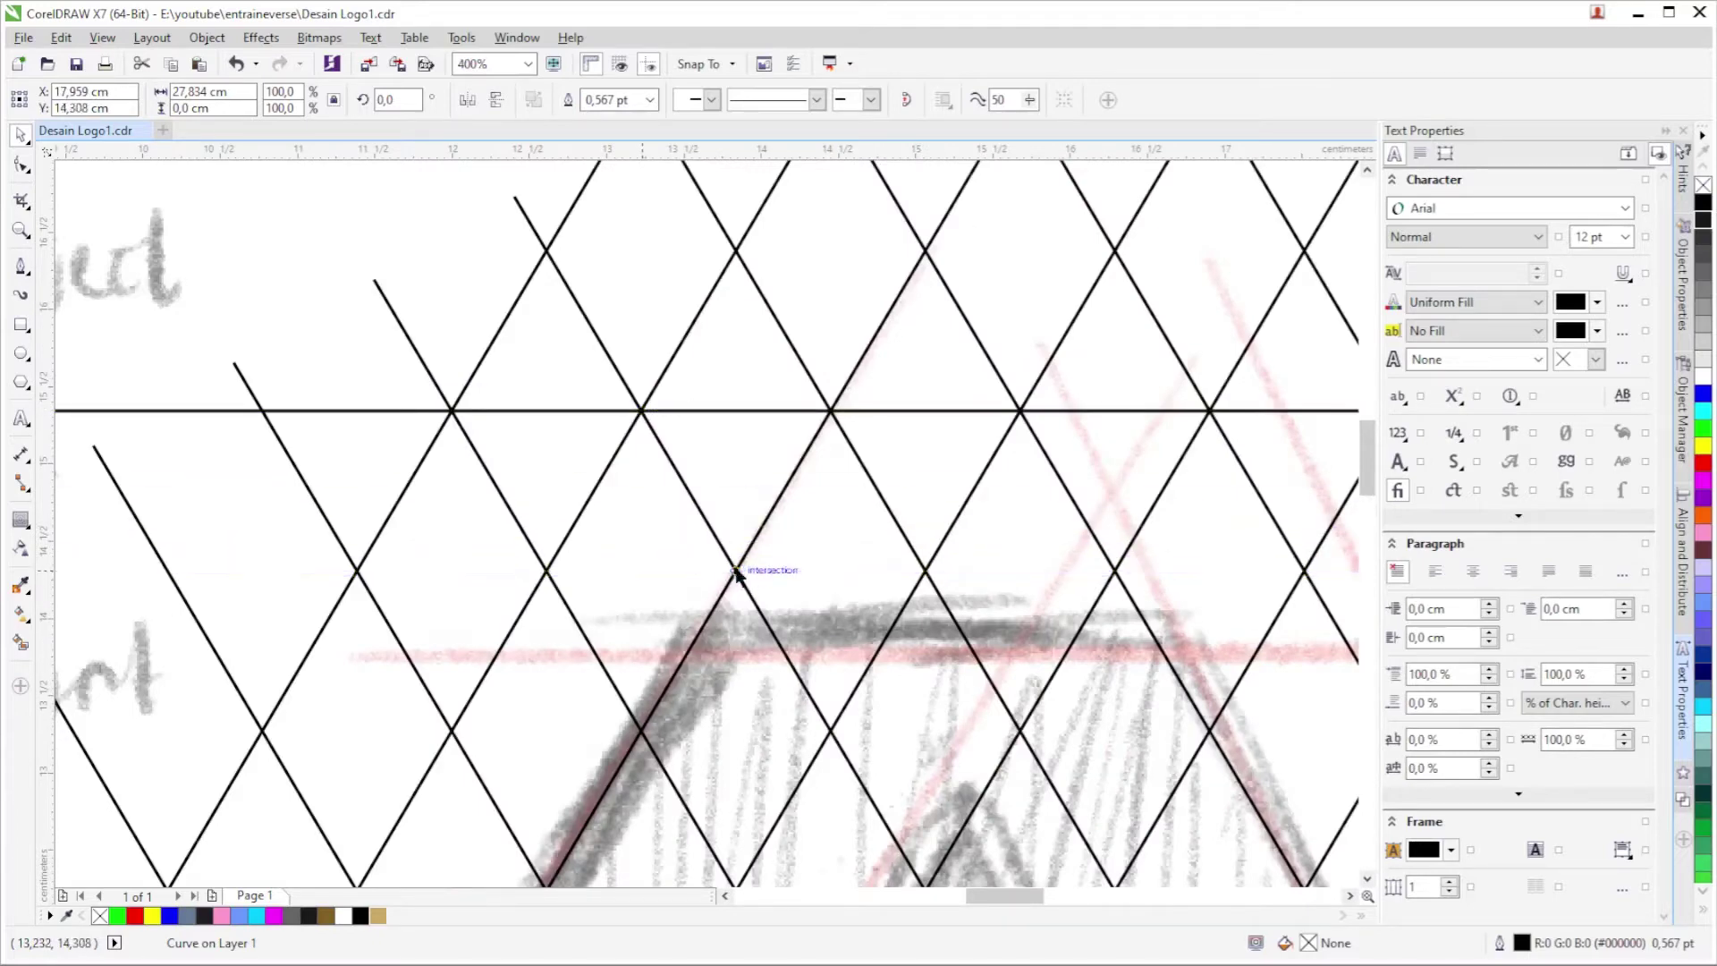
pyautogui.scroll(-1, 1028, 483)
# Repeat the copy with Ctrl+R to add evenly spaced horizontal lines down the grid.
pyautogui.hotkey('ctrl', 'r')
pyautogui.hotkey('ctrl', 'r')
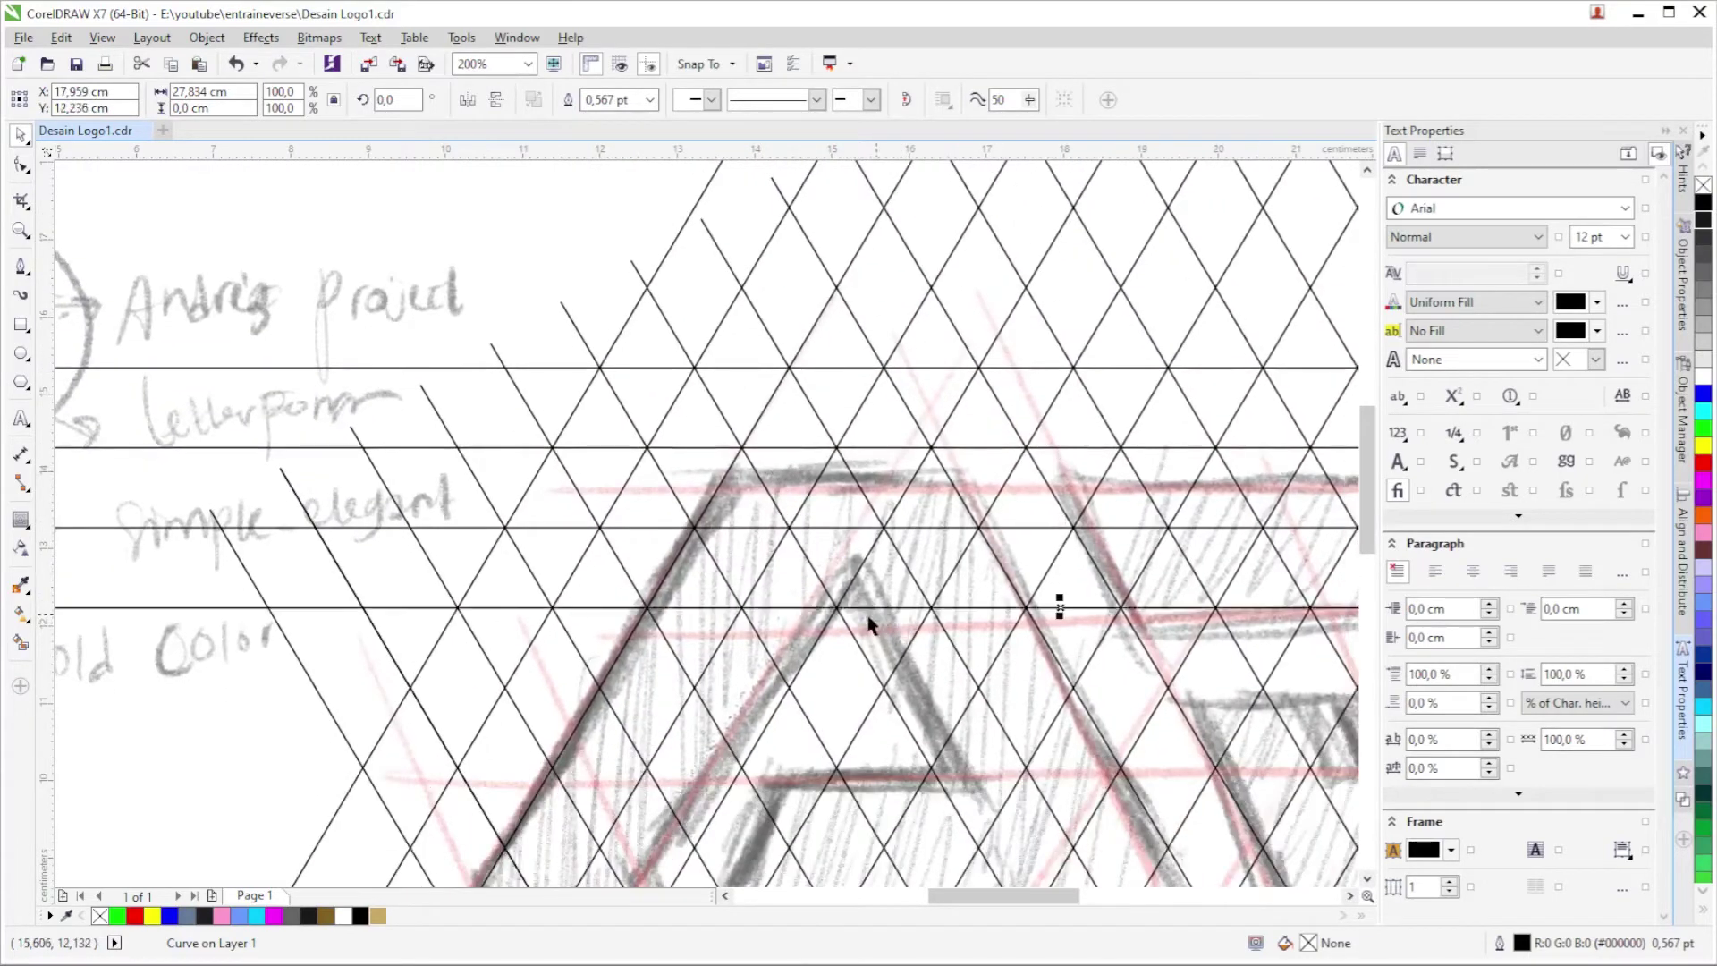
pyautogui.scroll(1, 832, 631)
pyautogui.scroll(1, 832, 630)
pyautogui.scroll(-2, 863, 507)
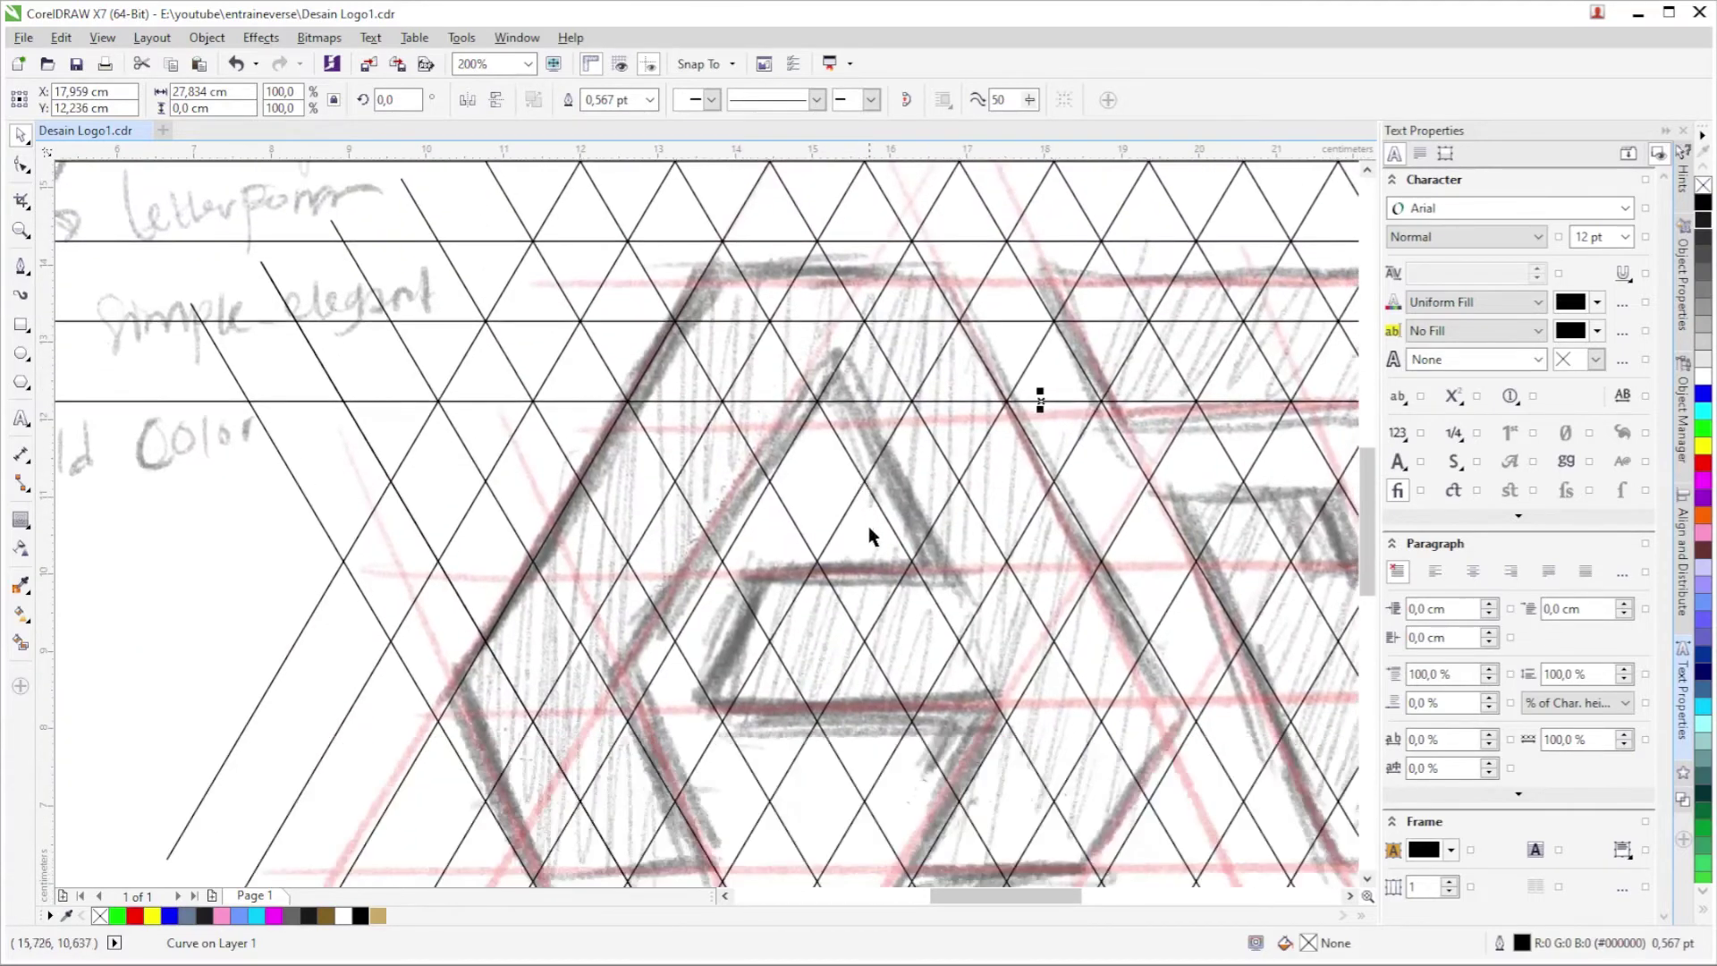
pyautogui.hotkey('ctrl', 'r')
pyautogui.hotkey('ctrl', 'r')
pyautogui.hotkey('ctrl', 'r')
pyautogui.scroll(-3, 936, 706)
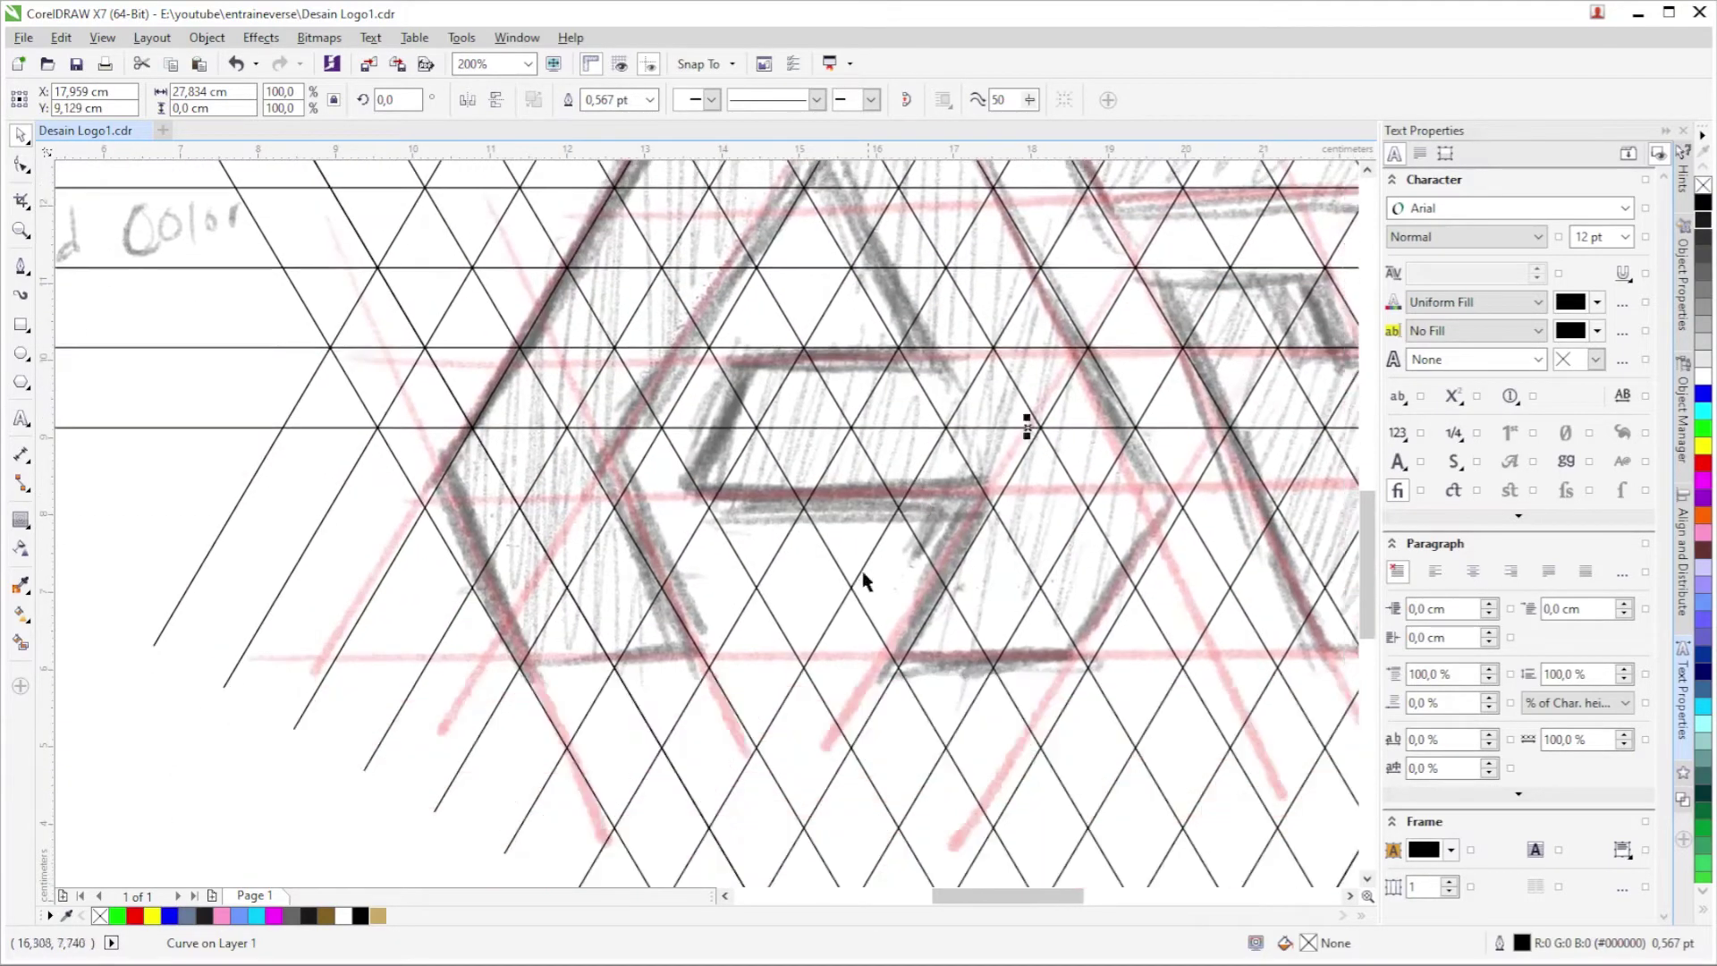
pyautogui.hotkey('ctrl', 'r')
pyautogui.hotkey('ctrl', 'r')
pyautogui.hotkey('ctrl', 'r')
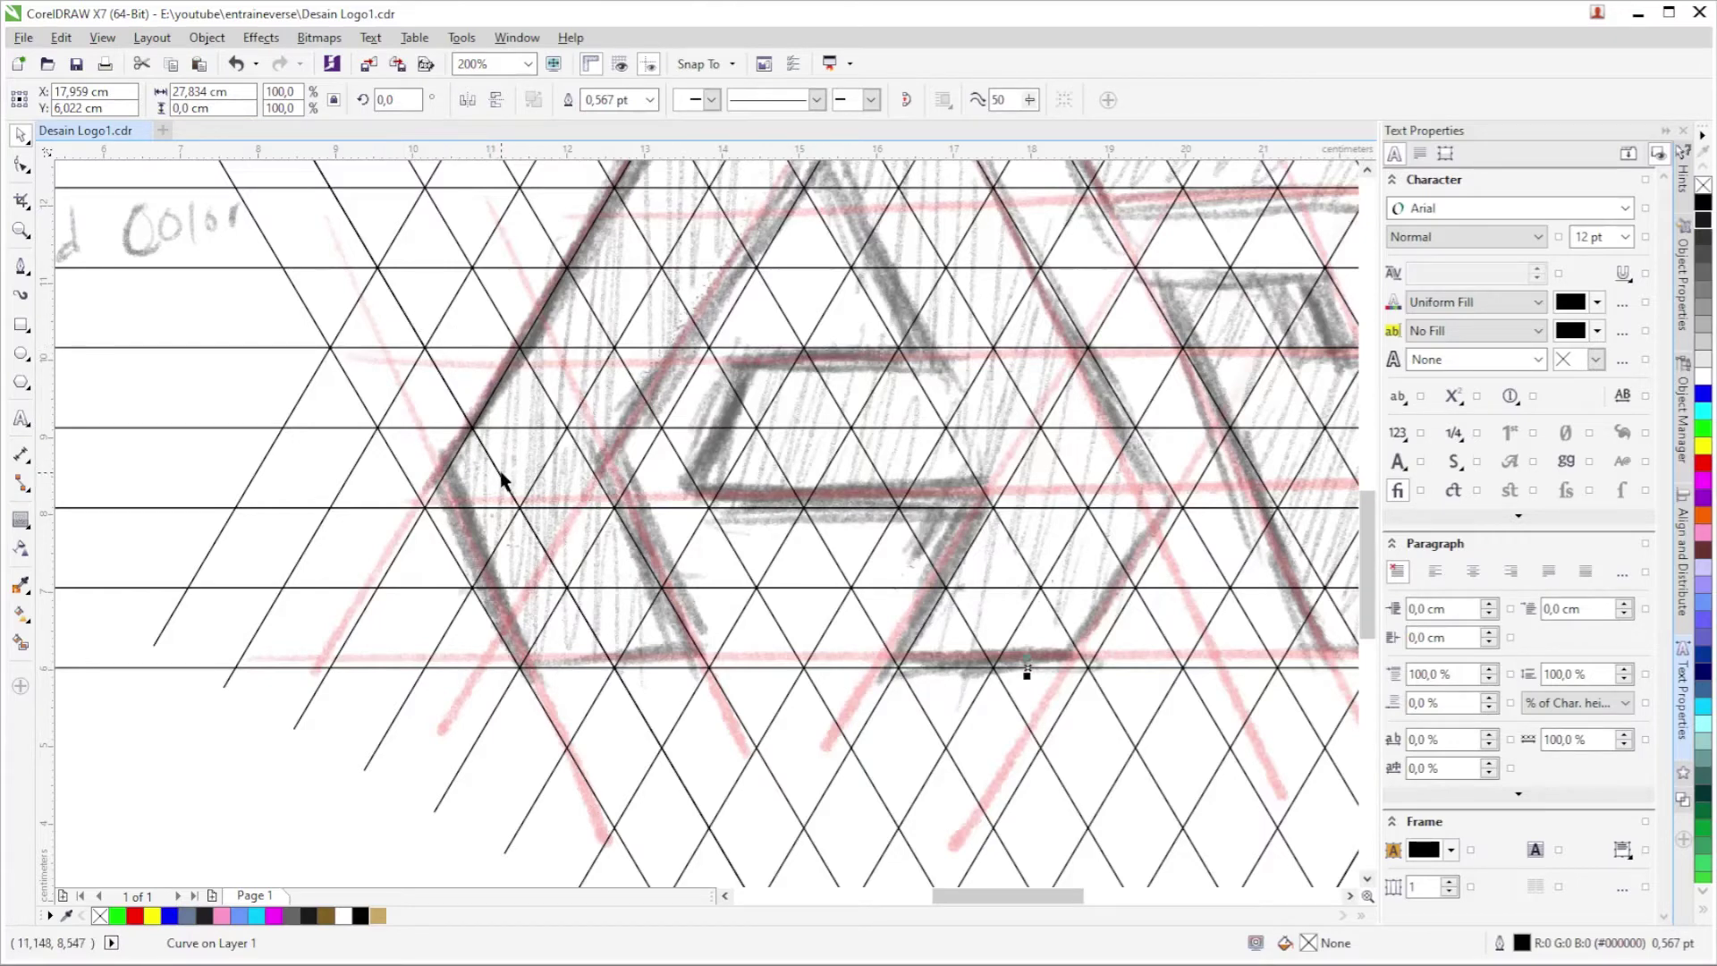
pyautogui.scroll(-2, 627, 465)
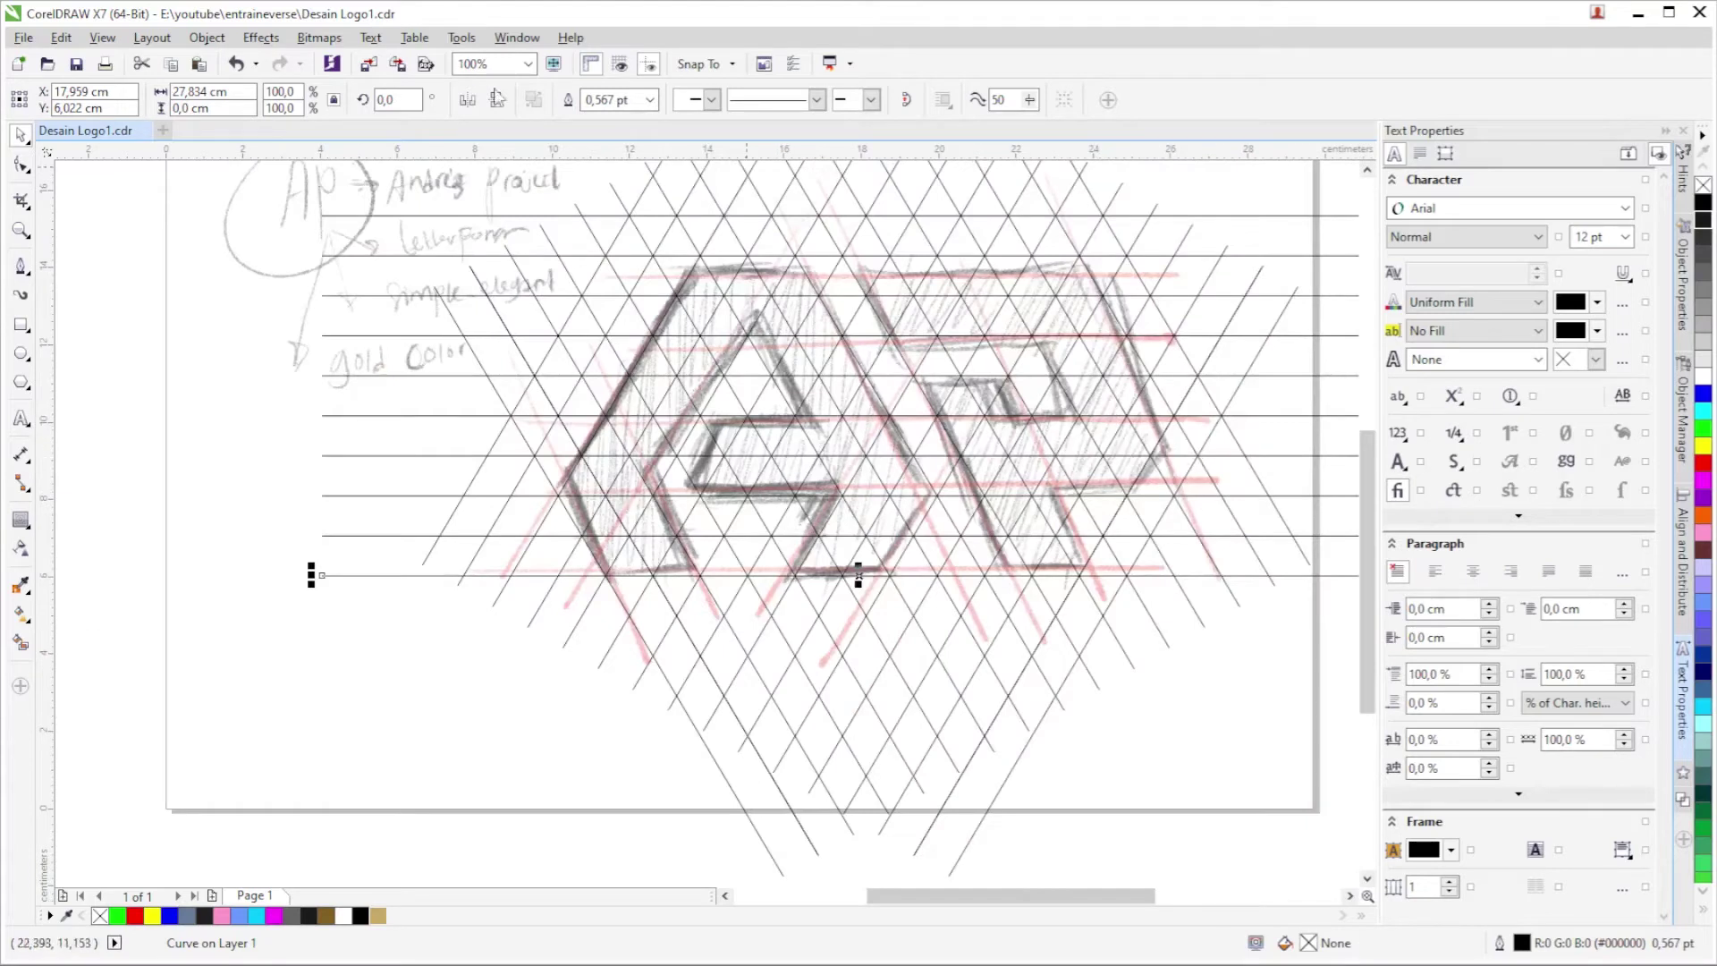
pyautogui.scroll(-1, 632, 507)
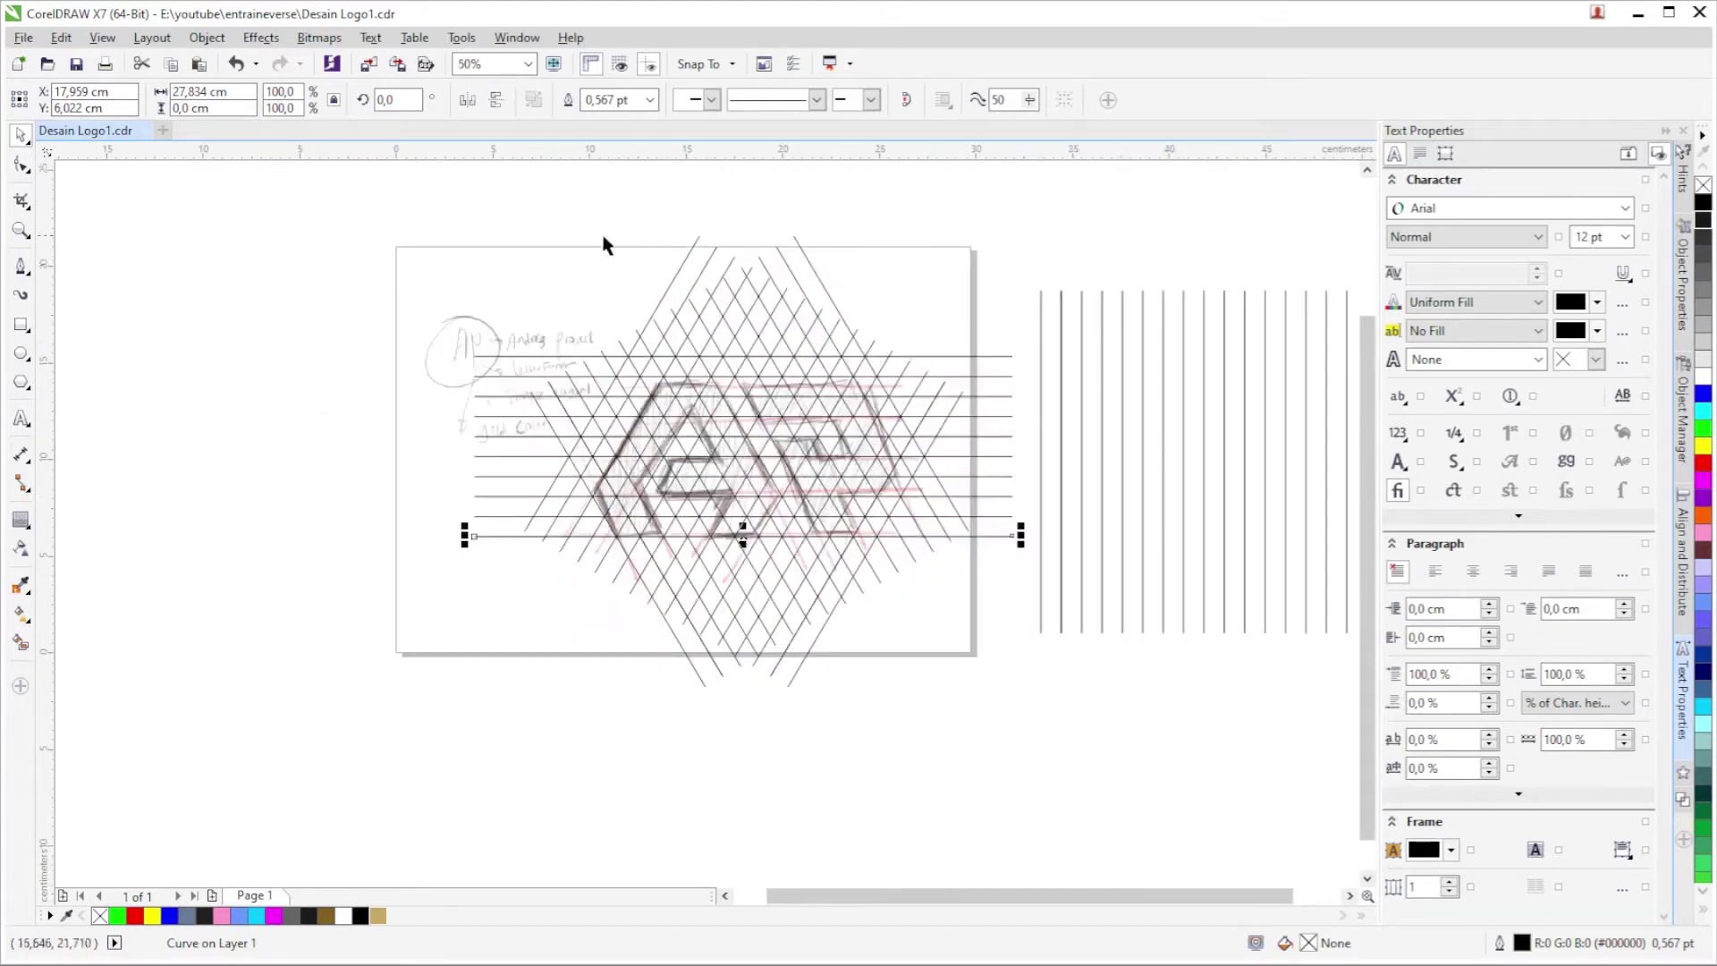
# Deselect the grid lines, zoom in on the A, and choose the Smart Fill tool.
pyautogui.moveTo(487, 203); pyautogui.dragTo(1020, 715)
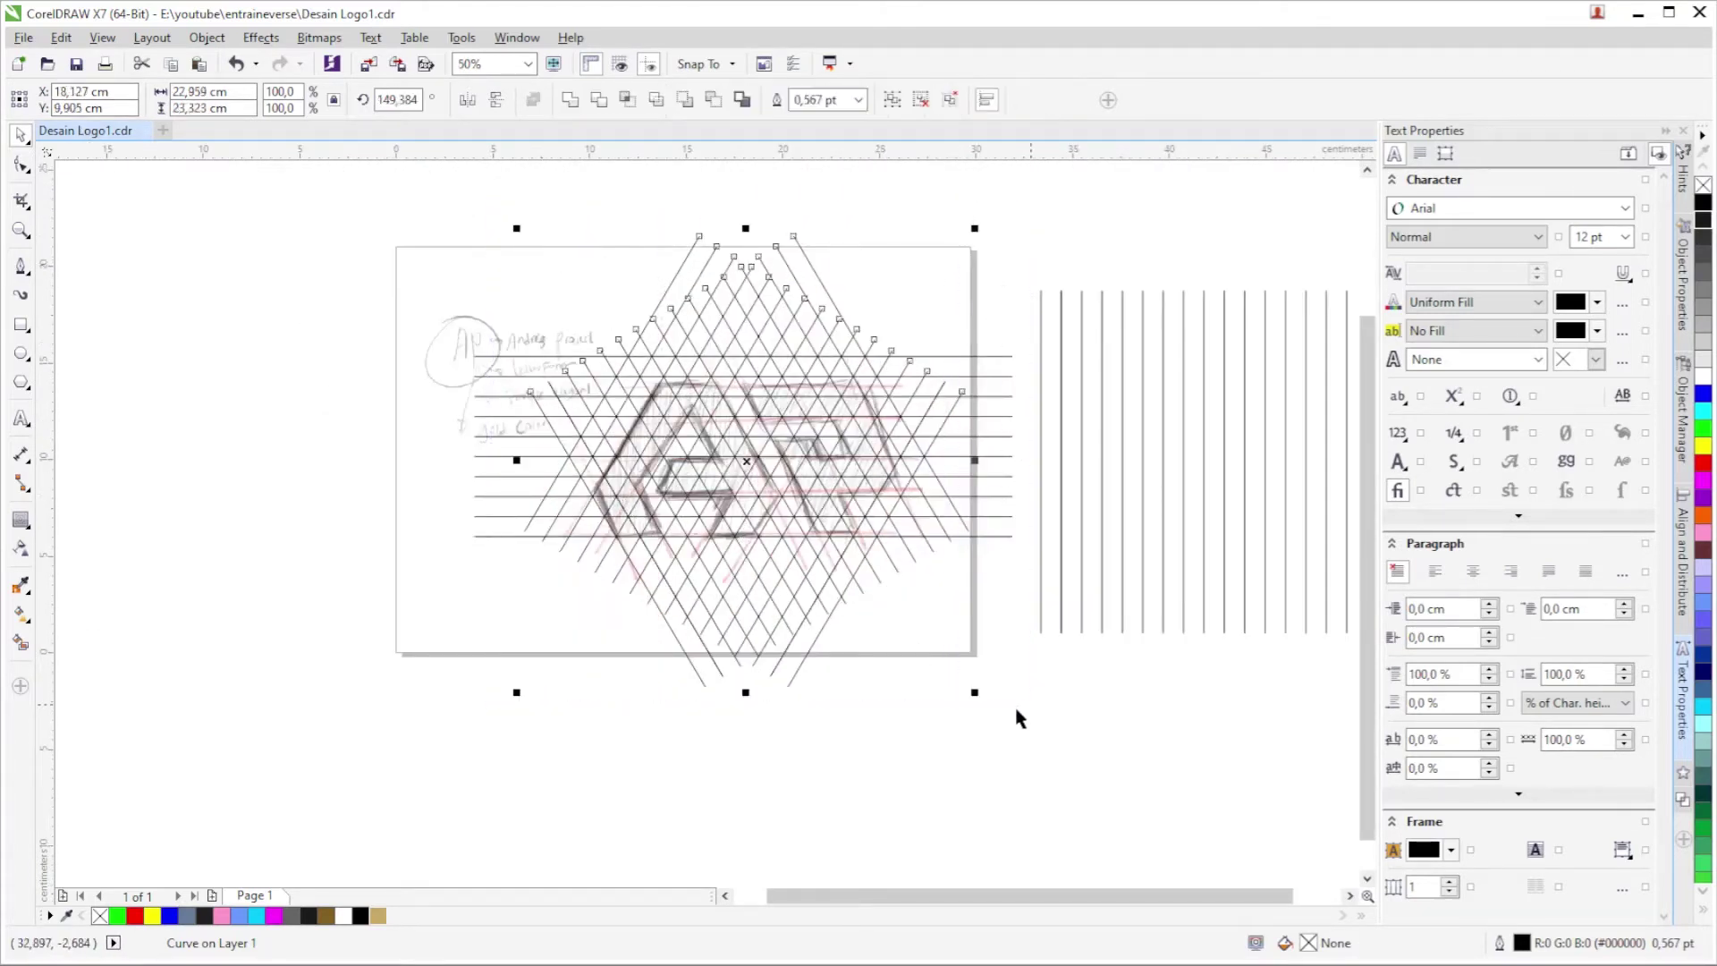
pyautogui.click(1027, 728)
pyautogui.scroll(1, 657, 393)
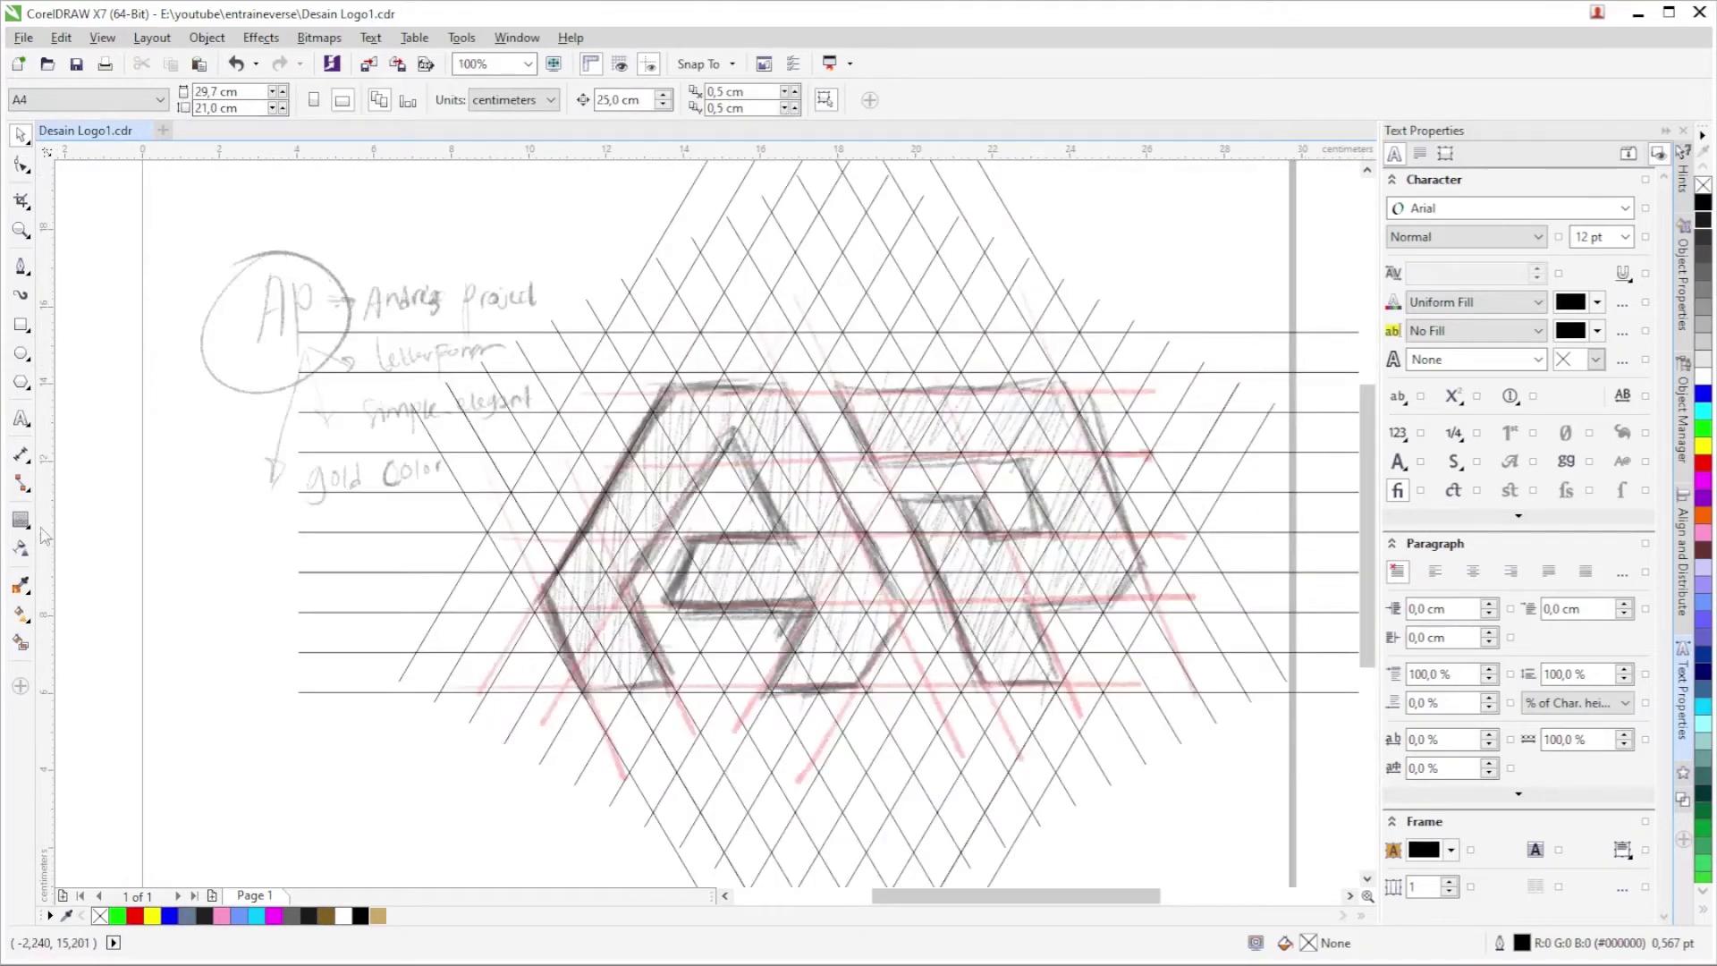
pyautogui.click(28, 653)
pyautogui.scroll(1, 615, 689)
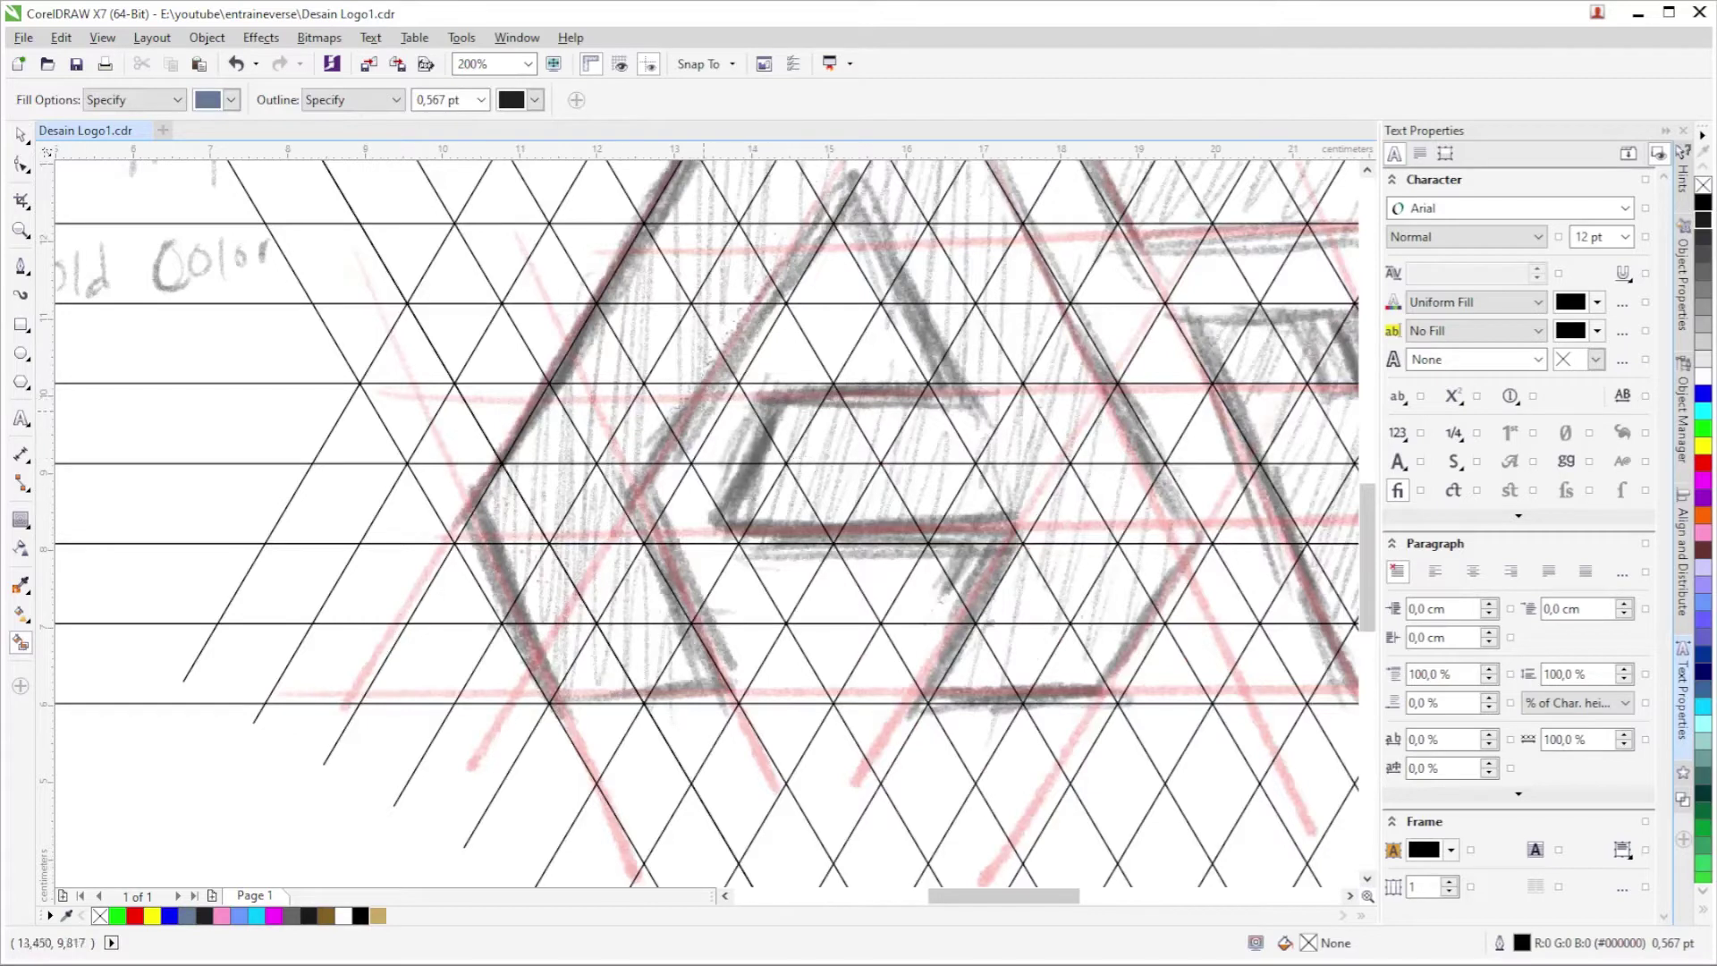
# Smart-fill the grid triangles forming the A's left stroke.
pyautogui.click(693, 411)
pyautogui.click(636, 440)
pyautogui.click(637, 492)
pyautogui.click(601, 519)
pyautogui.click(539, 492)
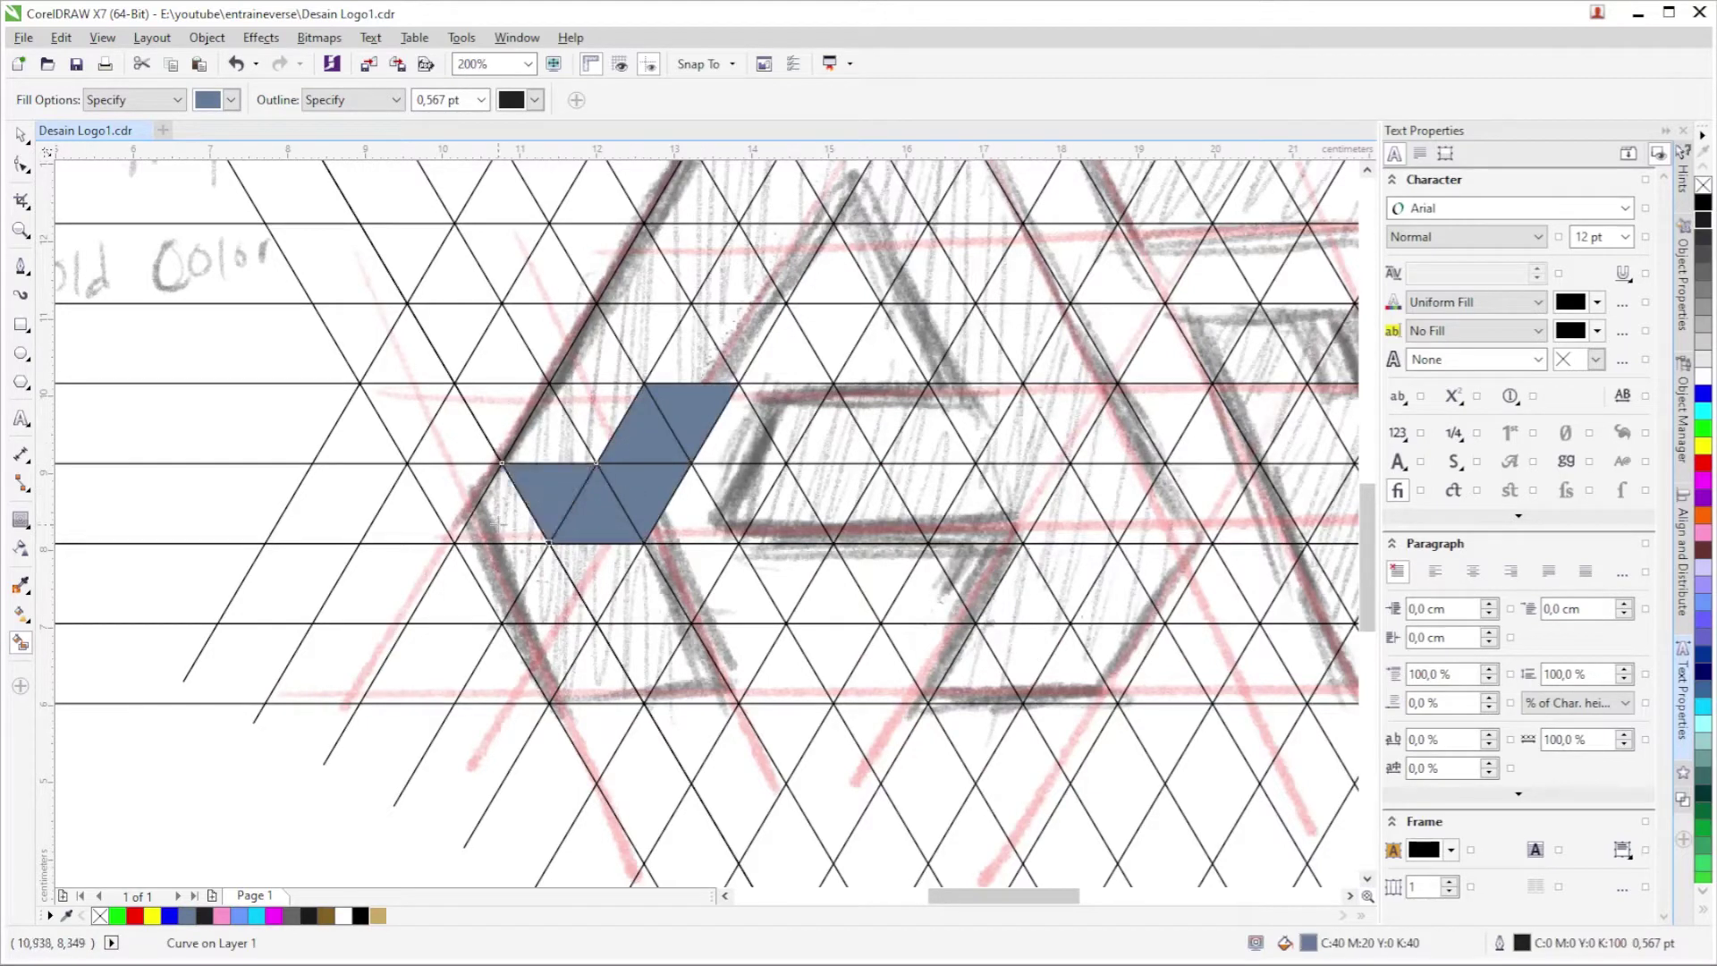
pyautogui.click(499, 520)
pyautogui.click(501, 572)
pyautogui.click(528, 597)
pyautogui.click(610, 568)
pyautogui.click(631, 597)
pyautogui.click(554, 653)
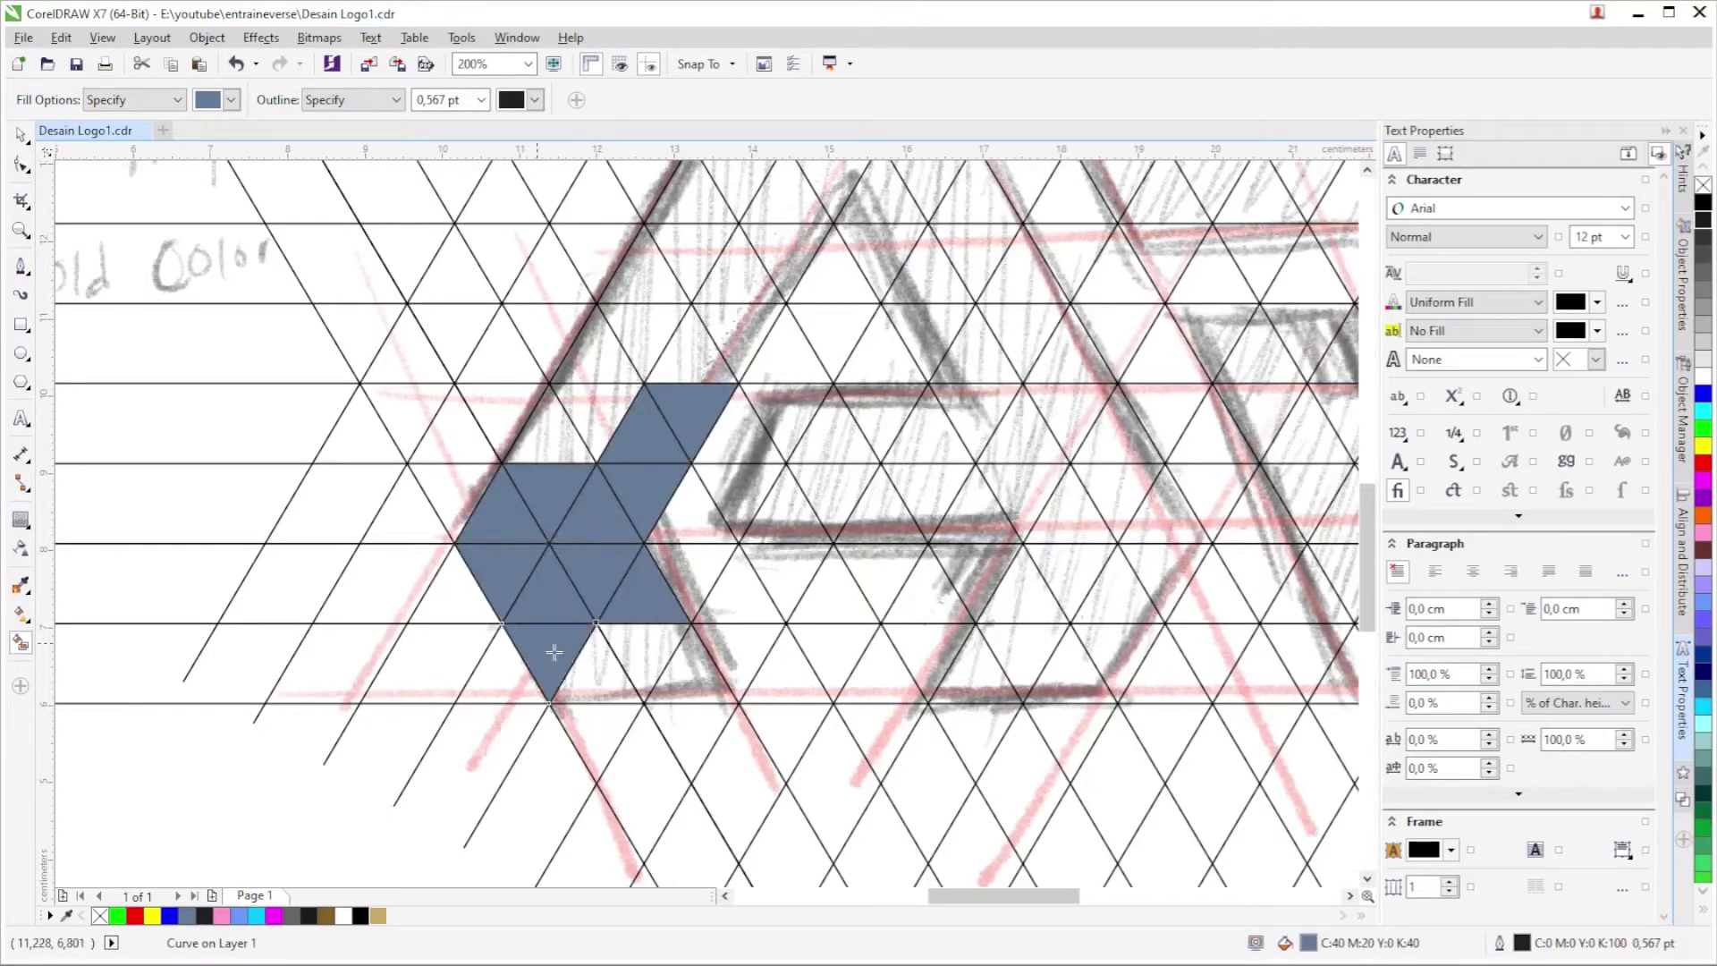
# Fill triangles at the left stroke's bottom and top, extending it toward the apex.
pyautogui.click(586, 677)
pyautogui.click(647, 660)
pyautogui.click(538, 439)
pyautogui.click(584, 419)
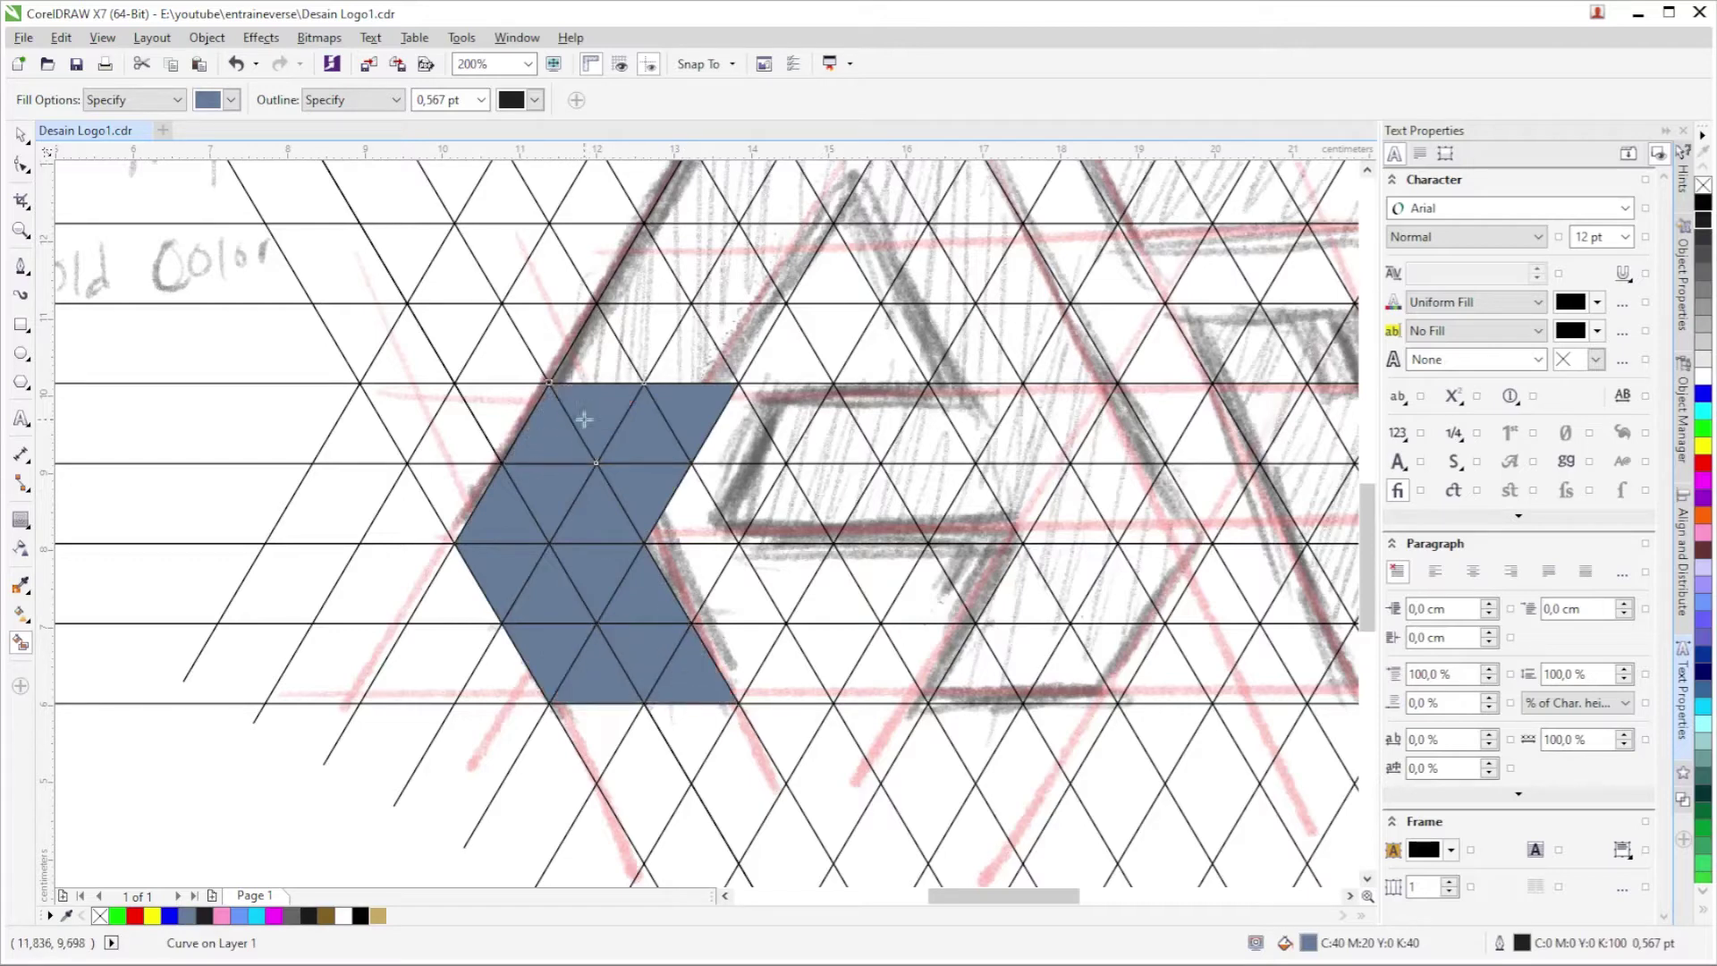
pyautogui.click(596, 358)
pyautogui.click(644, 331)
pyautogui.click(691, 358)
pyautogui.scroll(2, 692, 358)
pyautogui.click(547, 416)
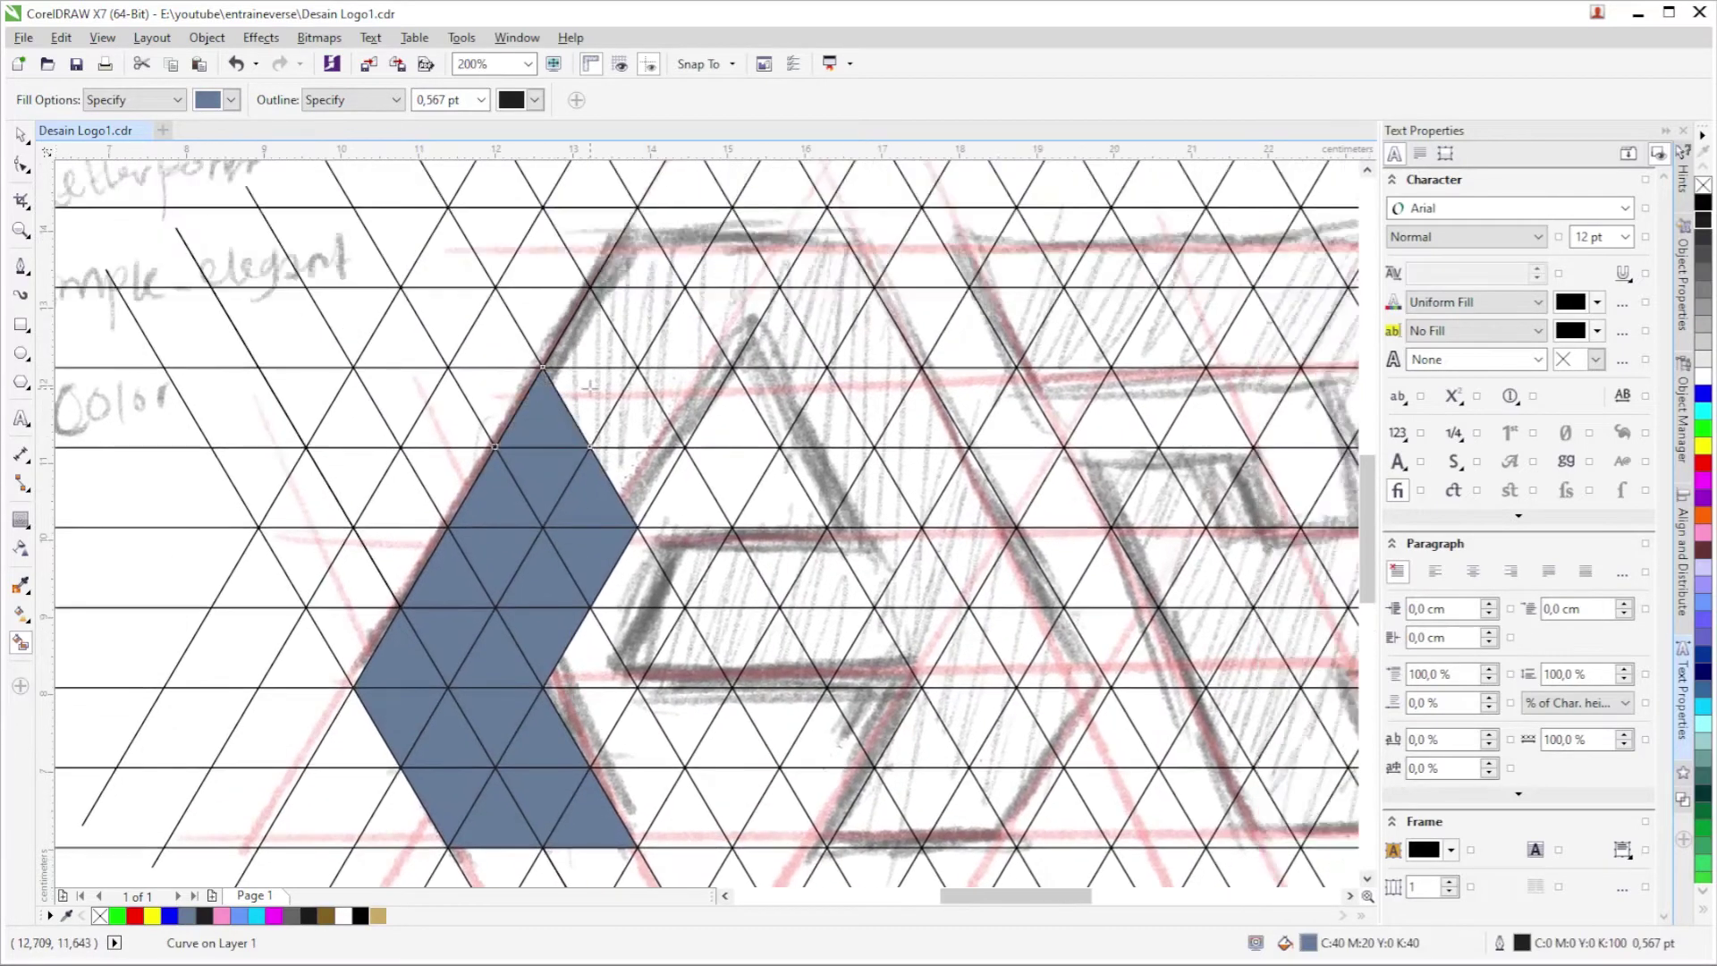
pyautogui.click(591, 394)
pyautogui.click(590, 339)
pyautogui.click(638, 308)
# Fill the triangles along the A's top row and just beneath it.
pyautogui.click(727, 259)
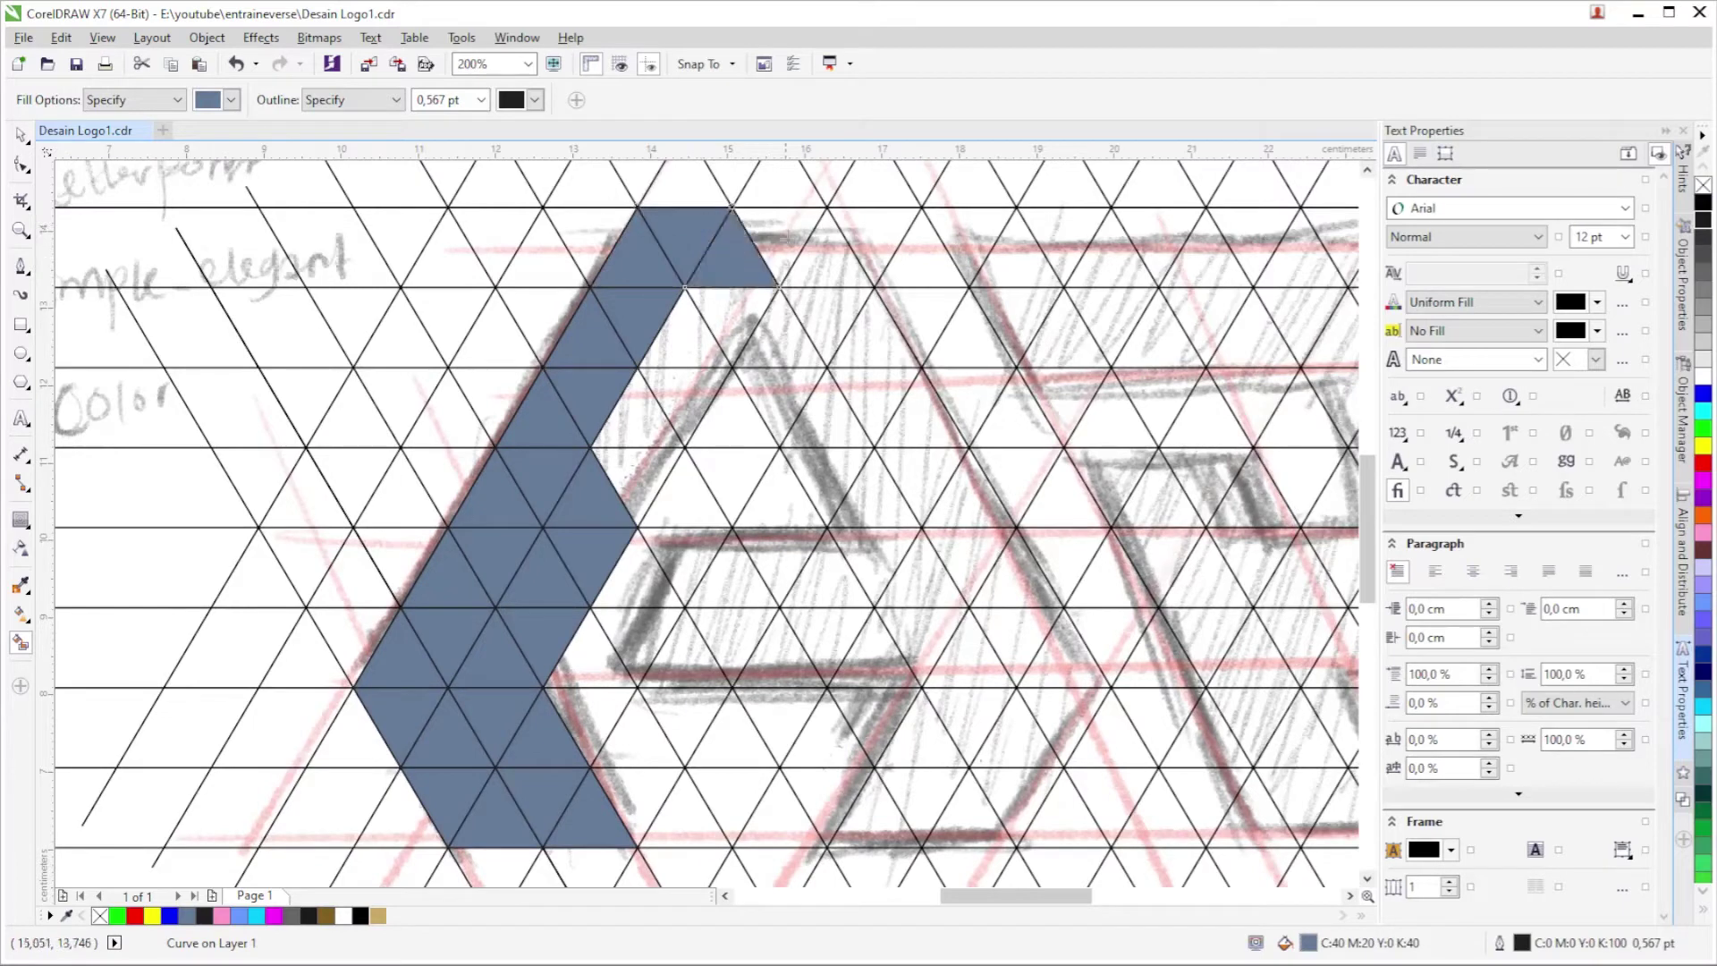
pyautogui.click(780, 234)
pyautogui.click(830, 267)
pyautogui.click(747, 313)
pyautogui.click(675, 355)
pyautogui.click(678, 390)
pyautogui.click(636, 419)
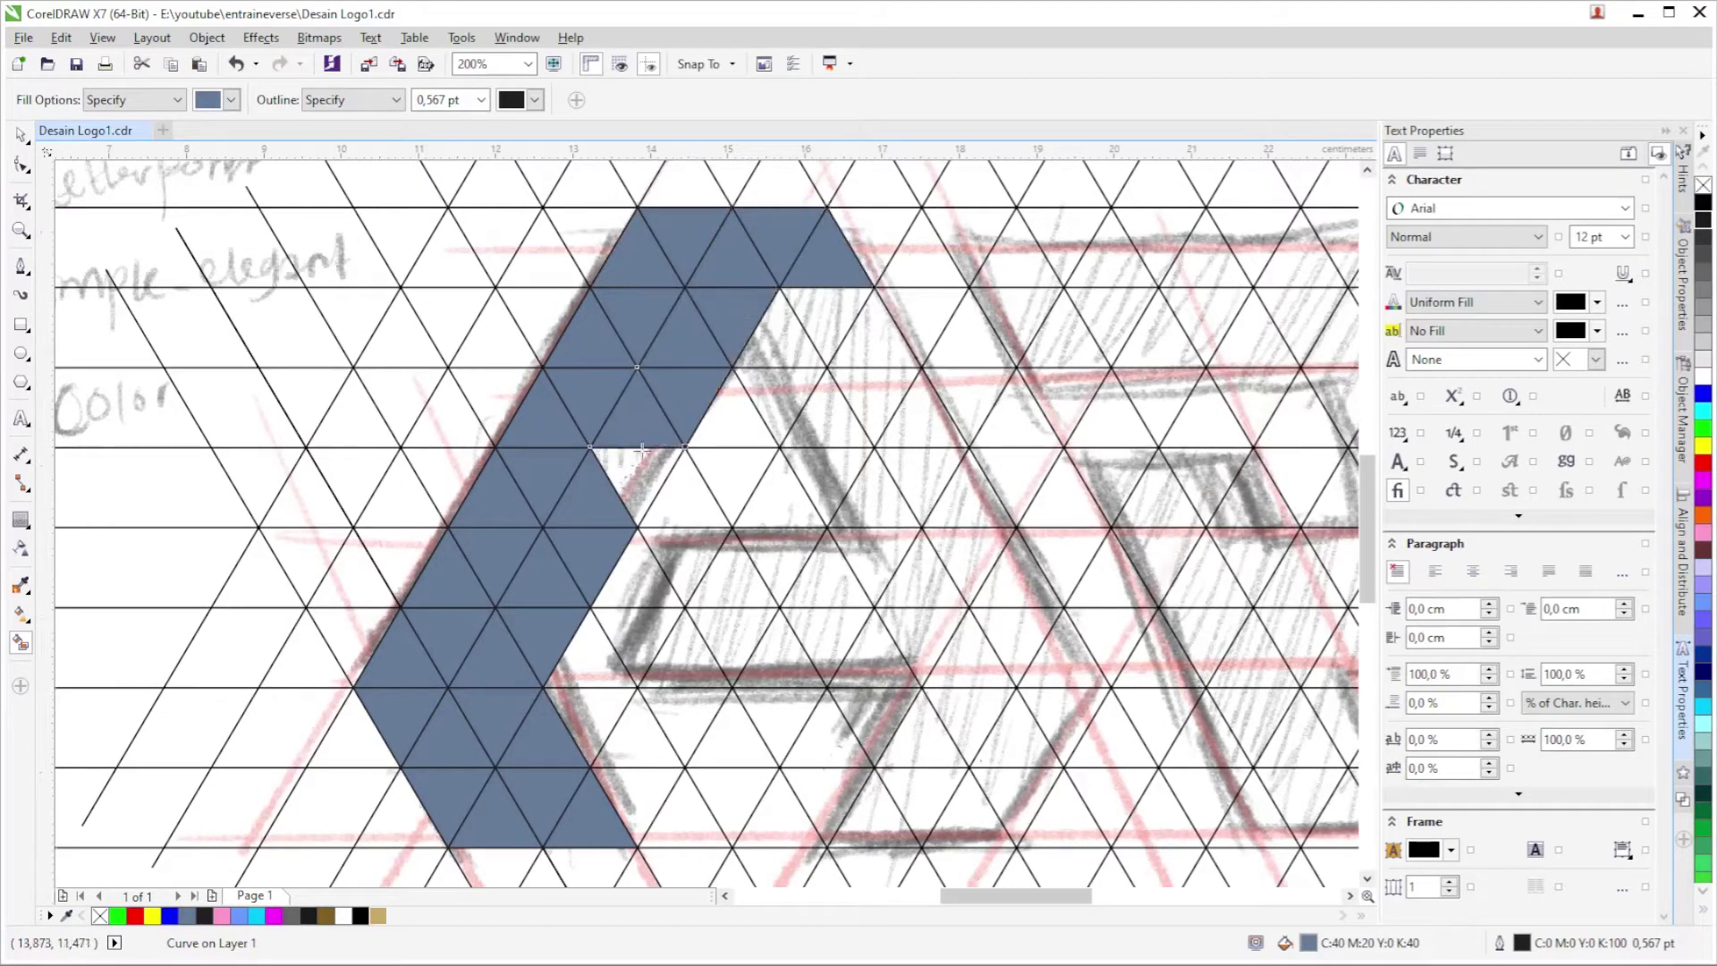
pyautogui.click(637, 474)
pyautogui.hscroll(2, 667, 374)
pyautogui.click(667, 373)
# Fill triangles beside the inner notch and down the A's right stroke.
pyautogui.click(711, 295)
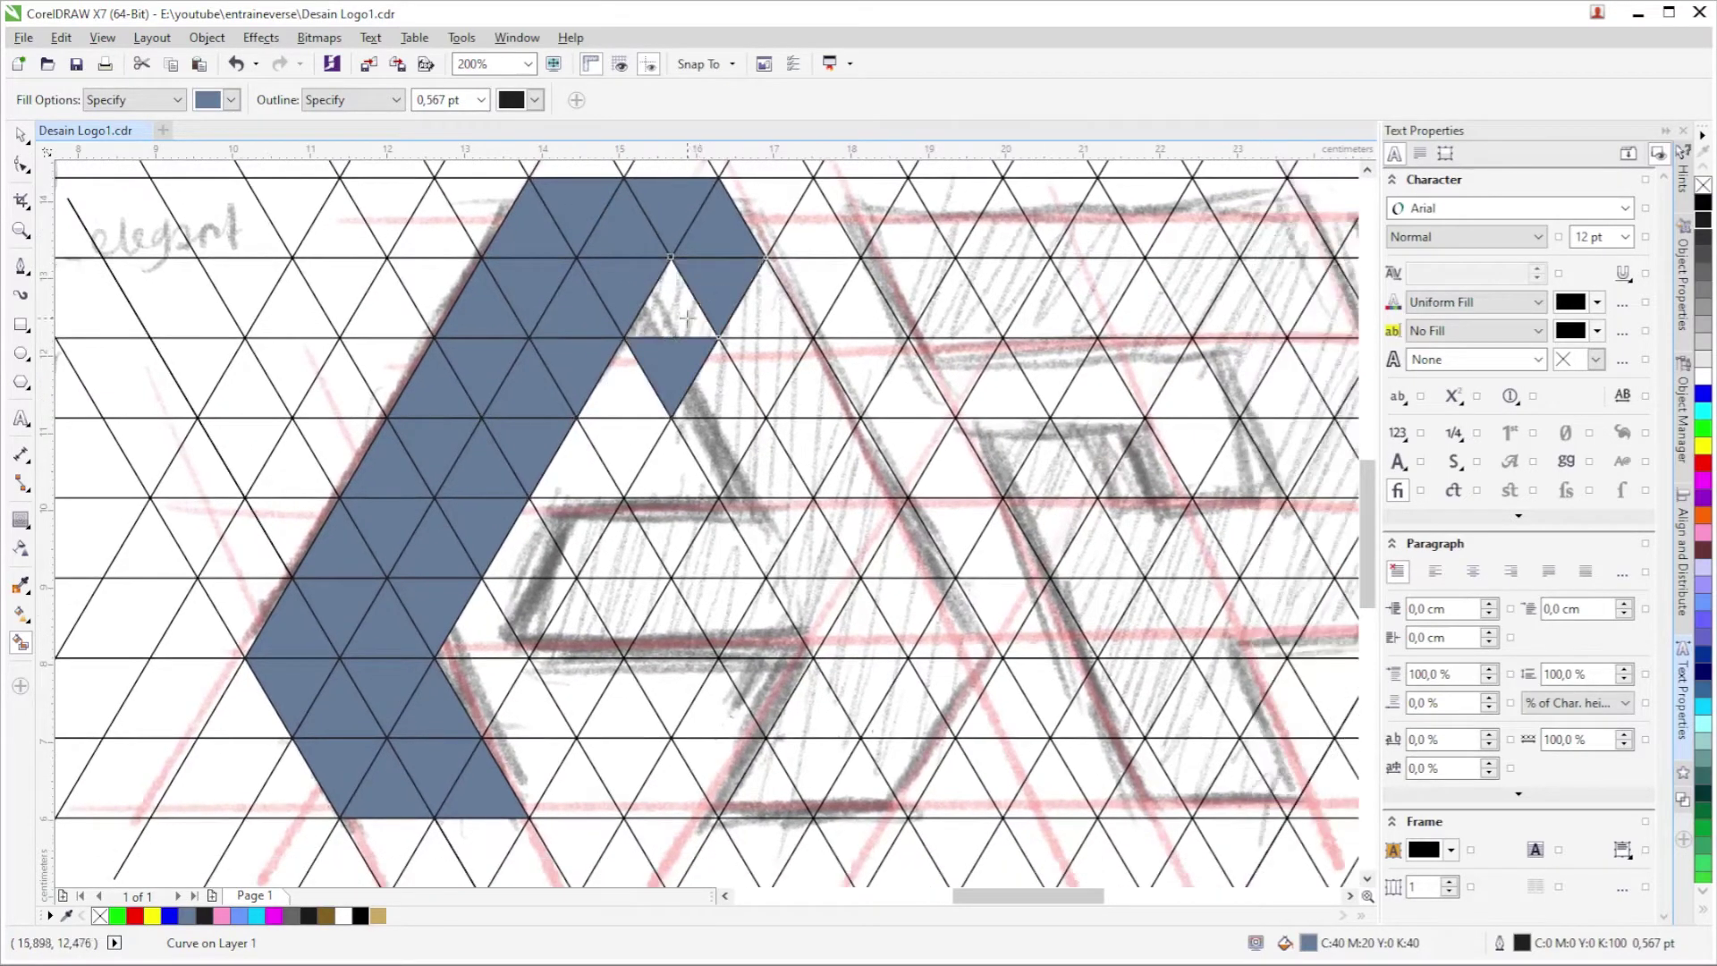
pyautogui.click(767, 308)
pyautogui.click(769, 355)
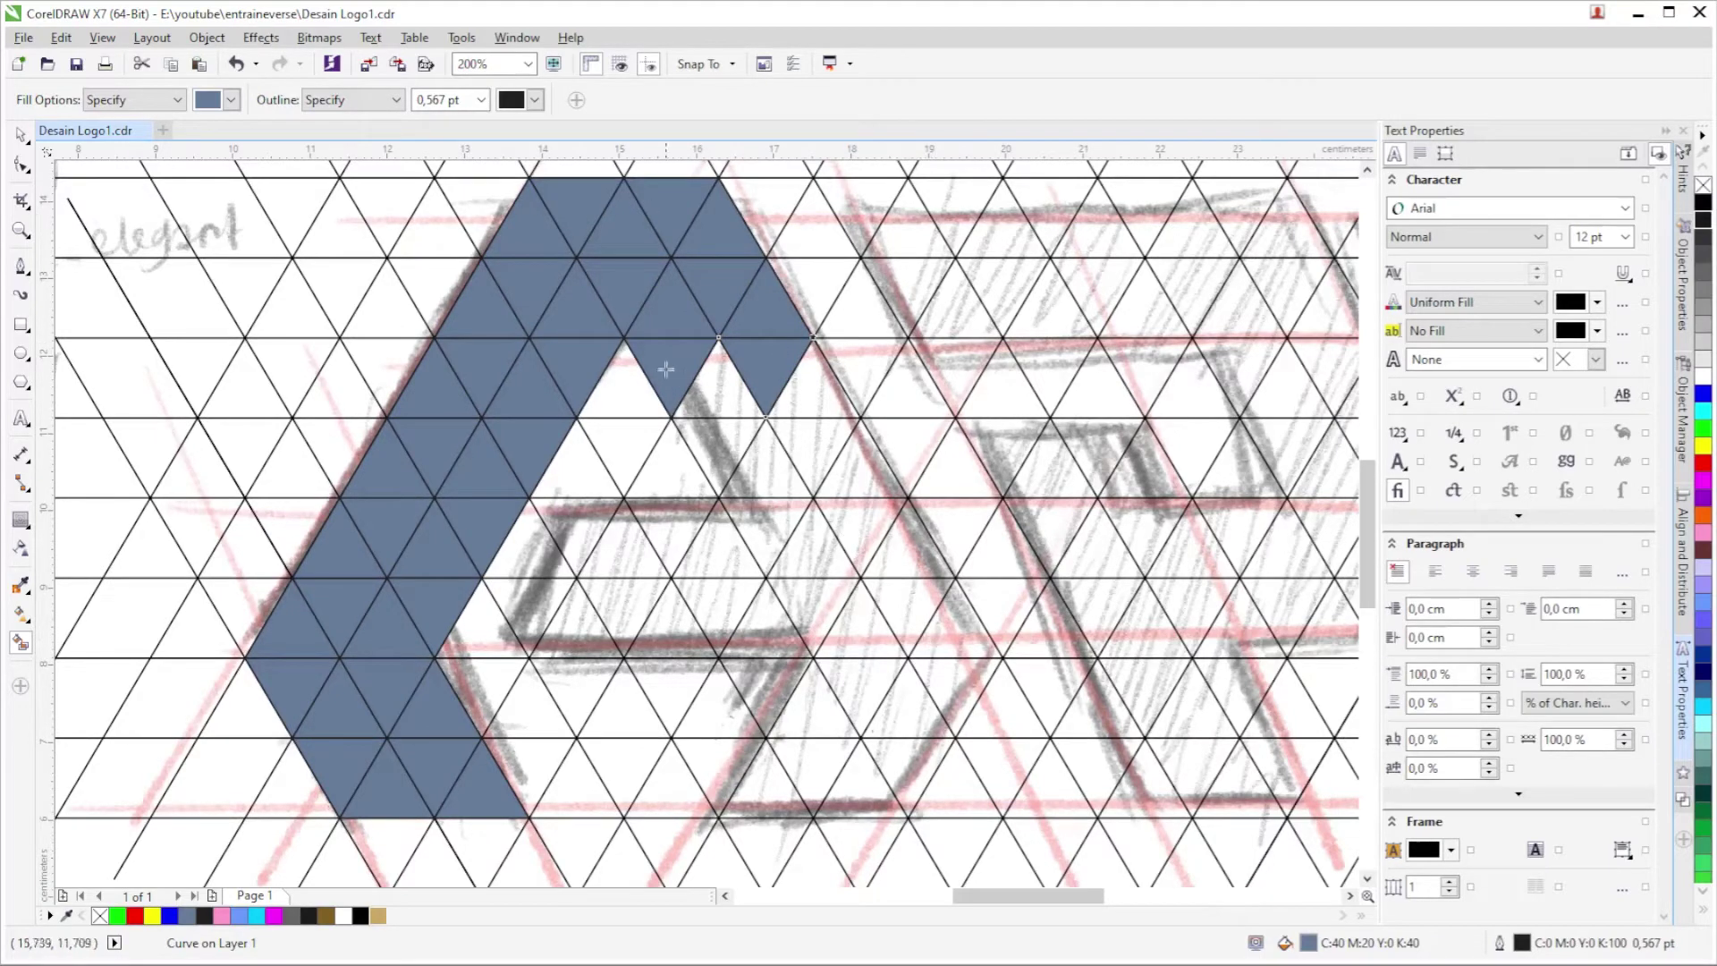
pyautogui.click(720, 386)
pyautogui.click(720, 442)
pyautogui.click(767, 473)
pyautogui.click(809, 398)
pyautogui.click(809, 438)
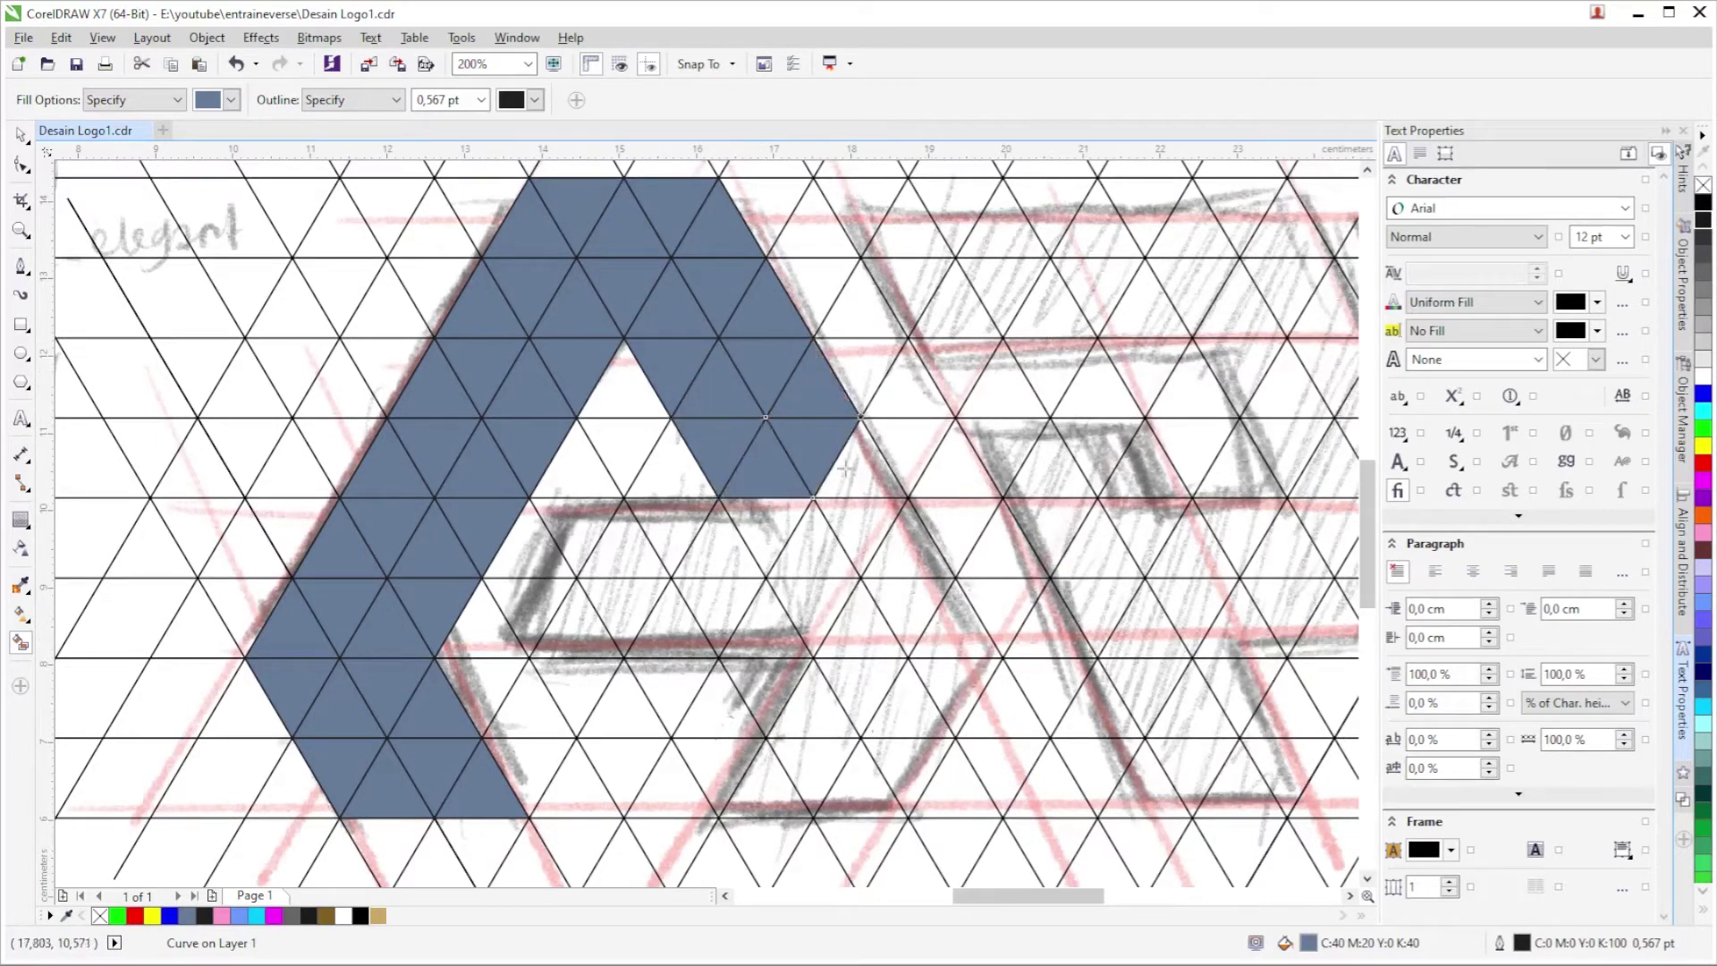
pyautogui.click(845, 467)
pyautogui.click(860, 526)
pyautogui.click(813, 548)
pyautogui.click(766, 526)
pyautogui.scroll(-2, 766, 526)
pyautogui.click(738, 441)
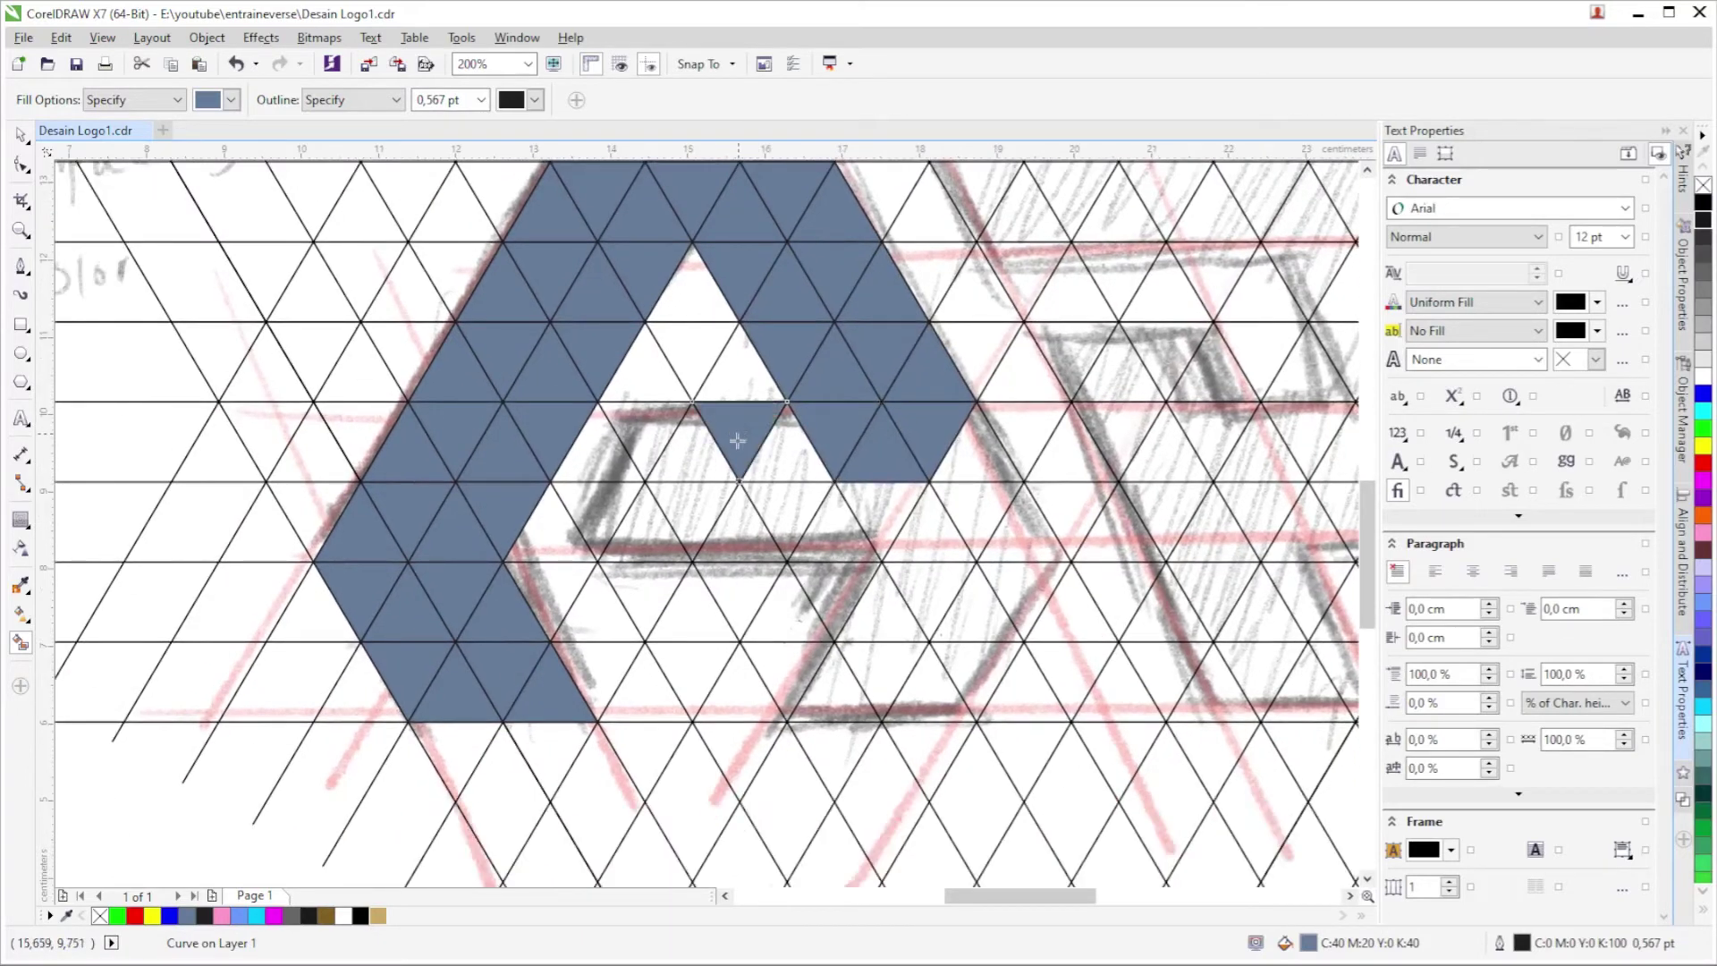
# Fill the triangles forming the A's crossbar, extending it to the right.
pyautogui.click(694, 505)
pyautogui.click(648, 535)
pyautogui.click(735, 536)
pyautogui.click(778, 511)
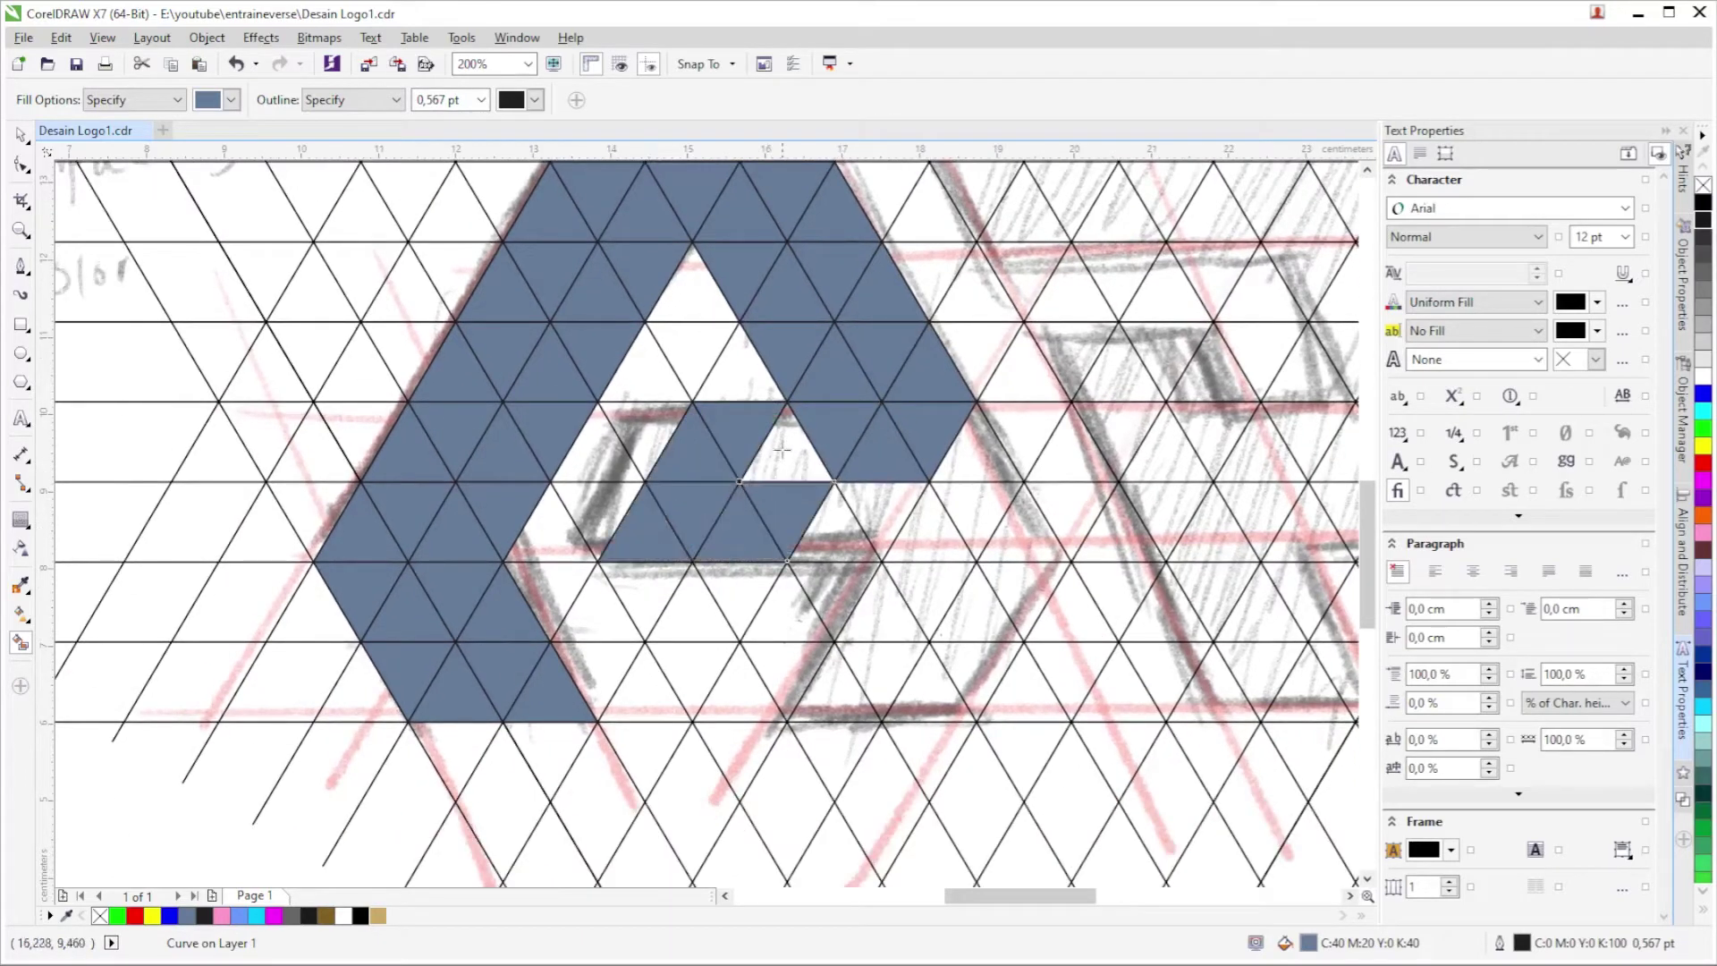
pyautogui.click(782, 450)
pyautogui.scroll(-2, 782, 450)
pyautogui.click(781, 414)
pyautogui.click(828, 390)
pyautogui.click(927, 340)
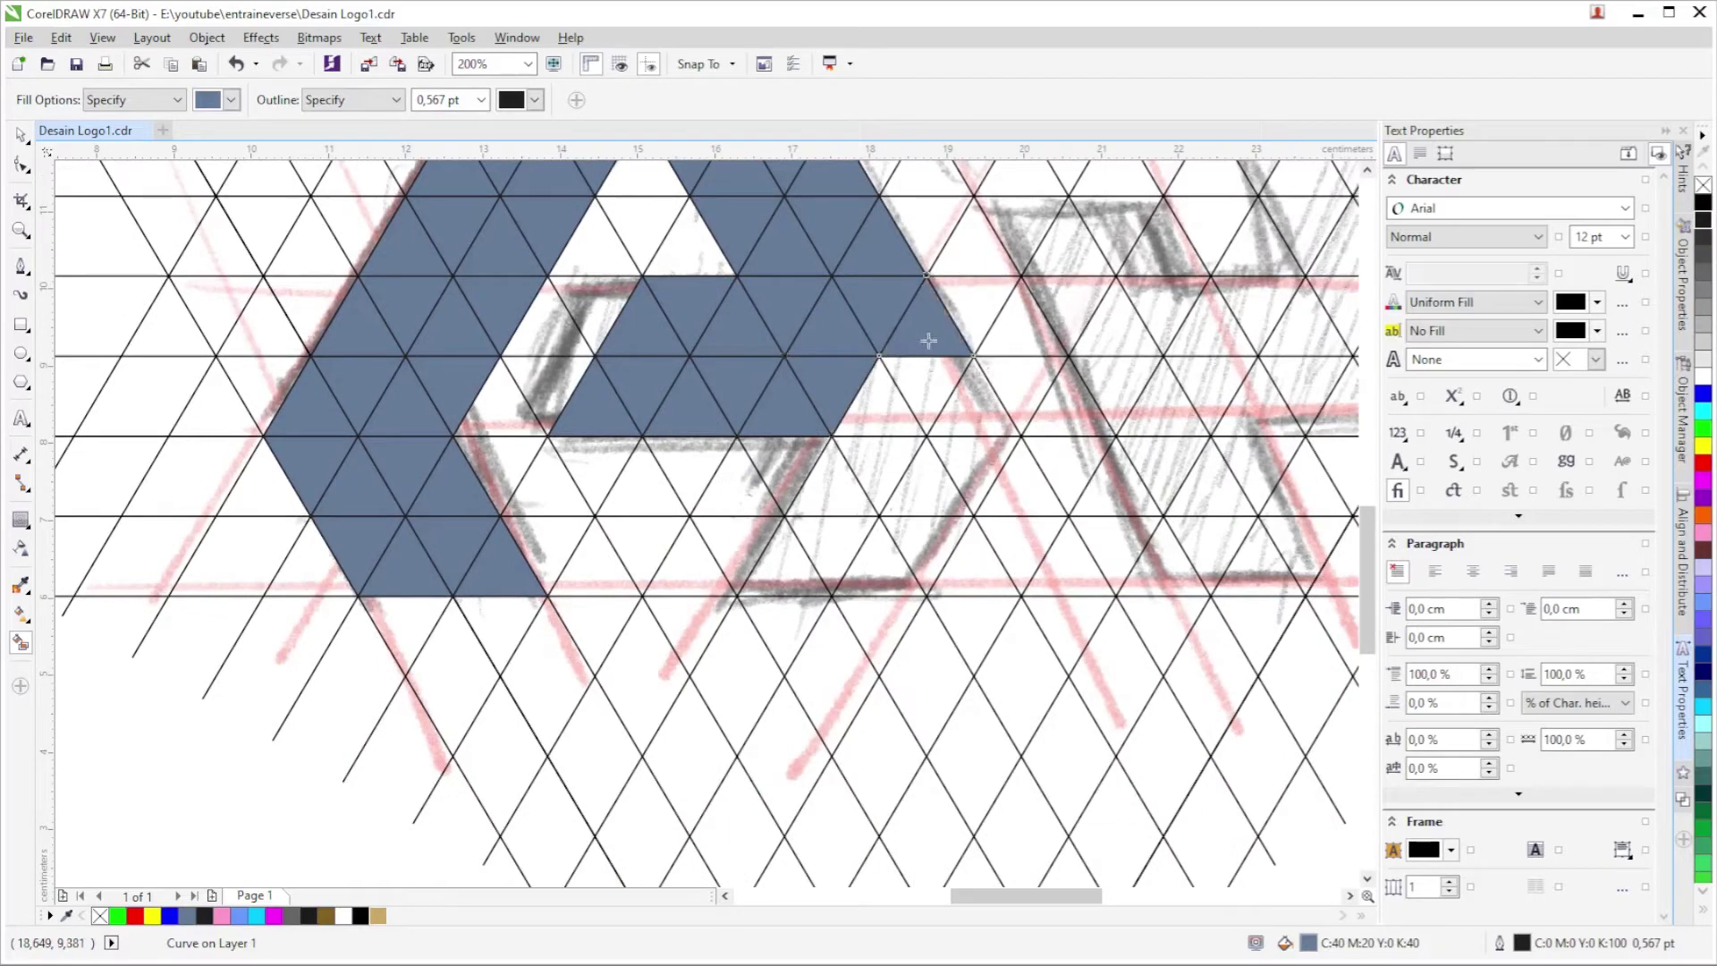
pyautogui.click(935, 384)
# Fill the remaining triangles right of the A's arm and below the crossbar.
pyautogui.click(874, 411)
pyautogui.click(972, 409)
pyautogui.click(967, 451)
pyautogui.click(924, 490)
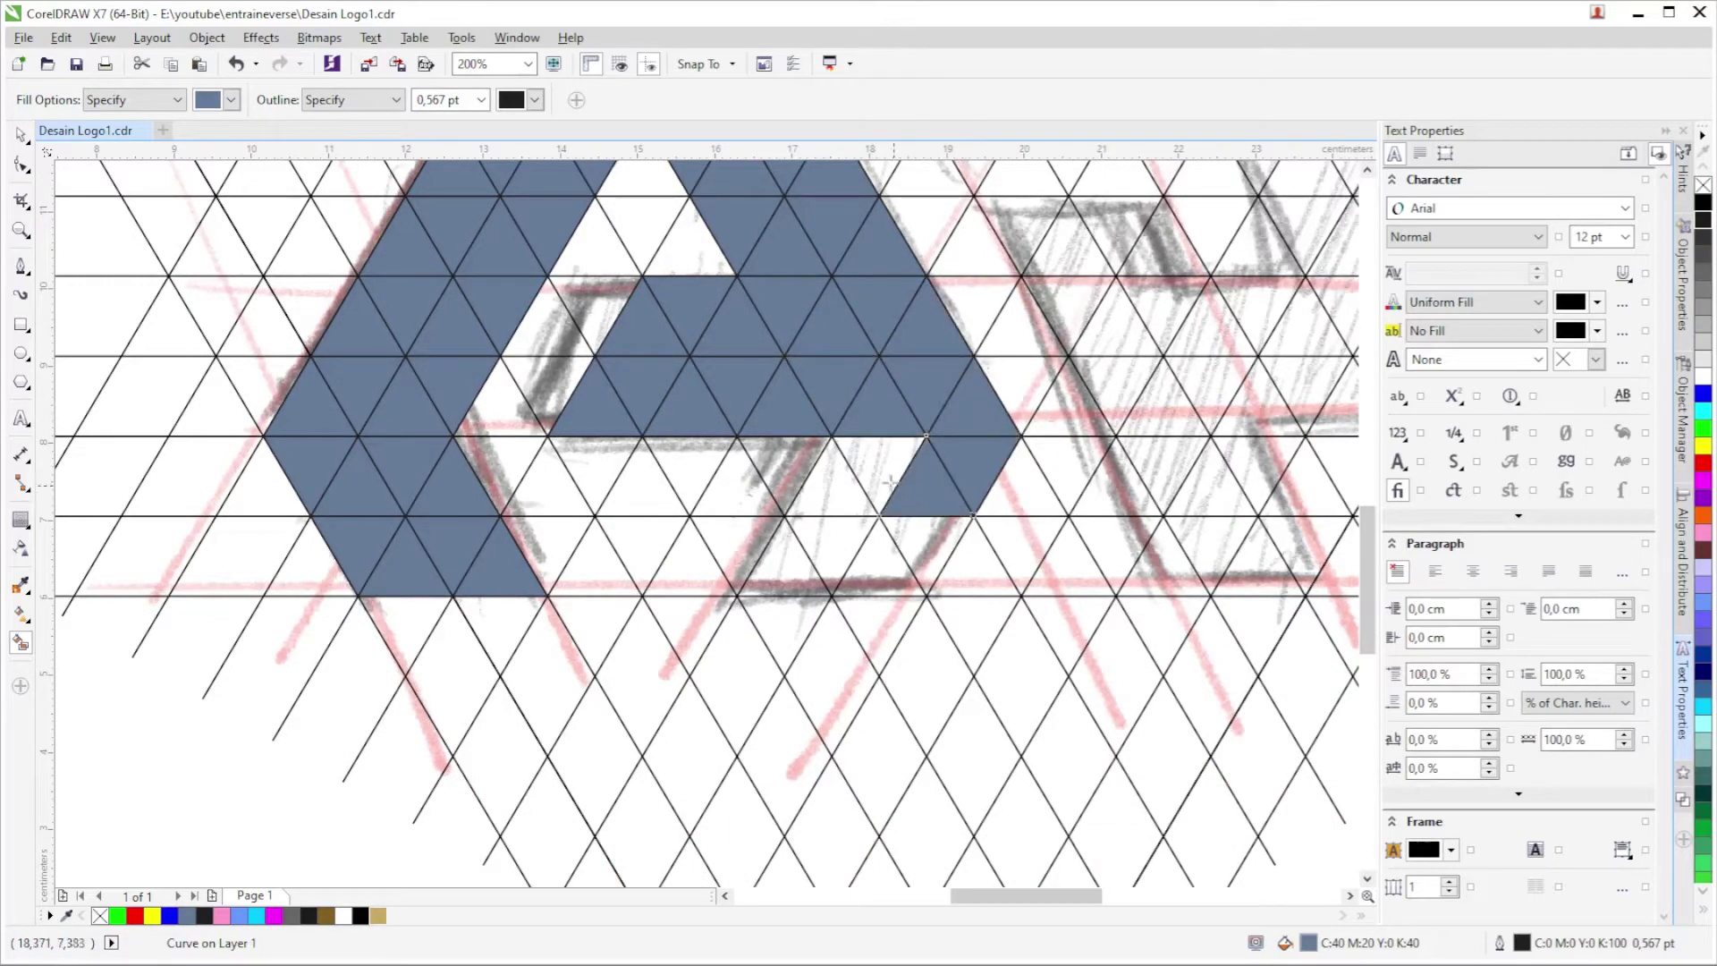
pyautogui.click(881, 465)
pyautogui.click(827, 490)
pyautogui.click(785, 568)
pyautogui.click(831, 543)
pyautogui.click(876, 567)
pyautogui.click(921, 541)
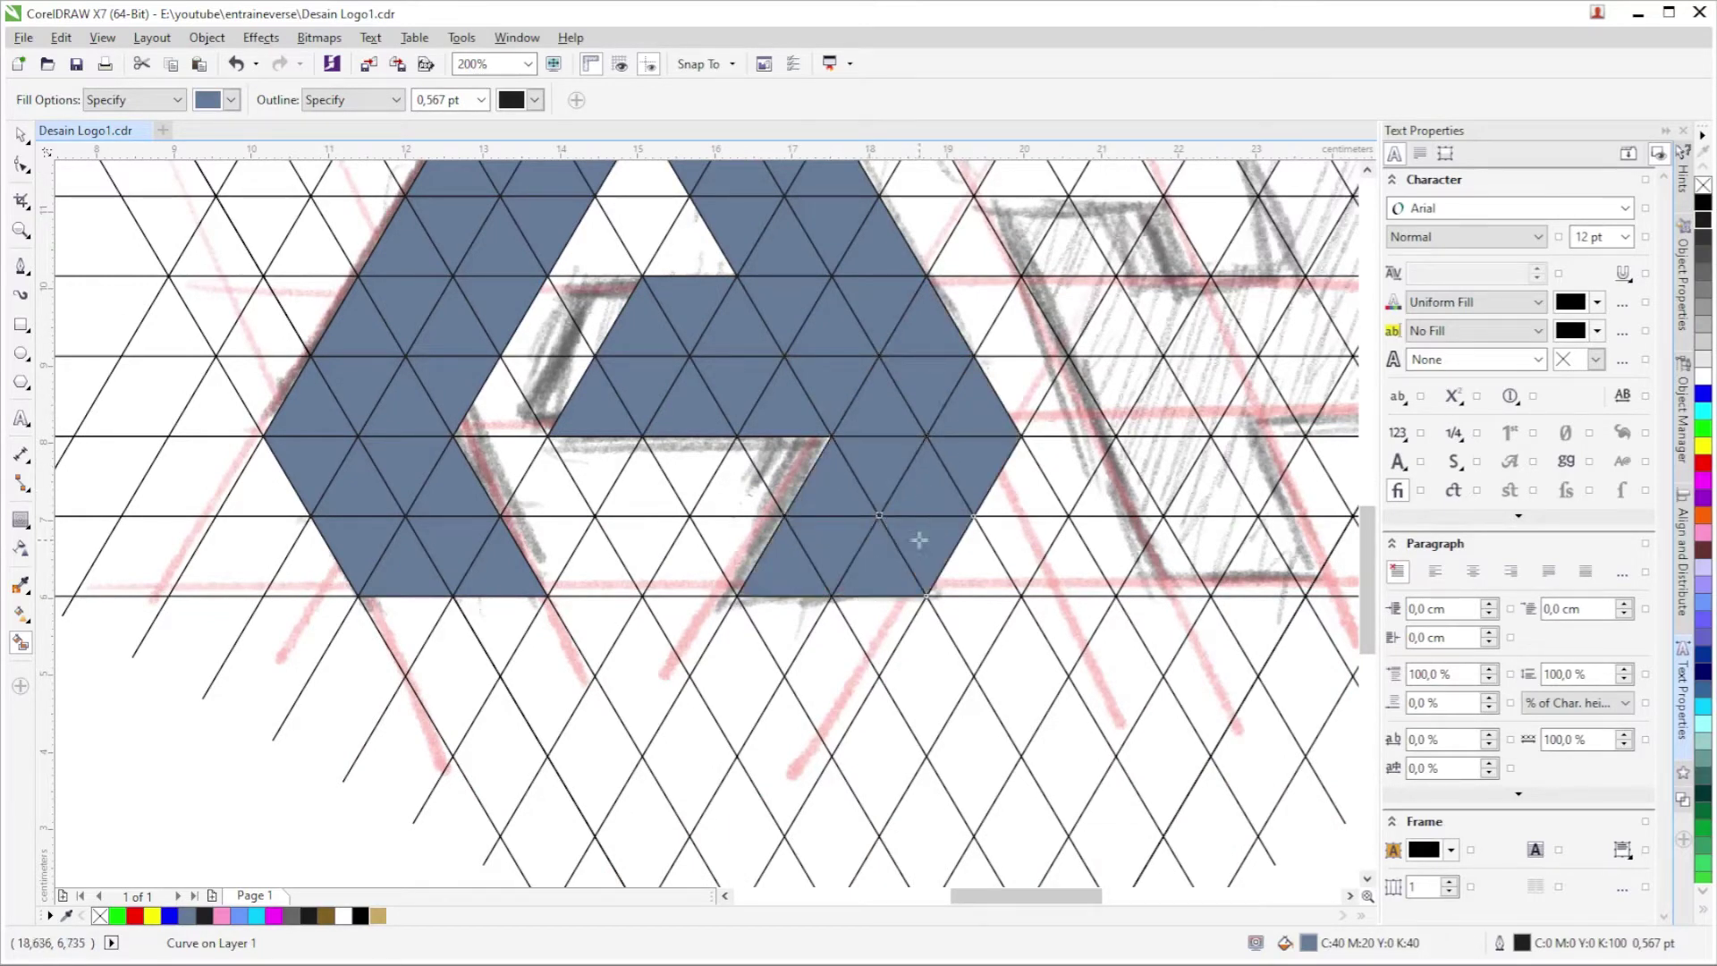
pyautogui.scroll(-1, 867, 487)
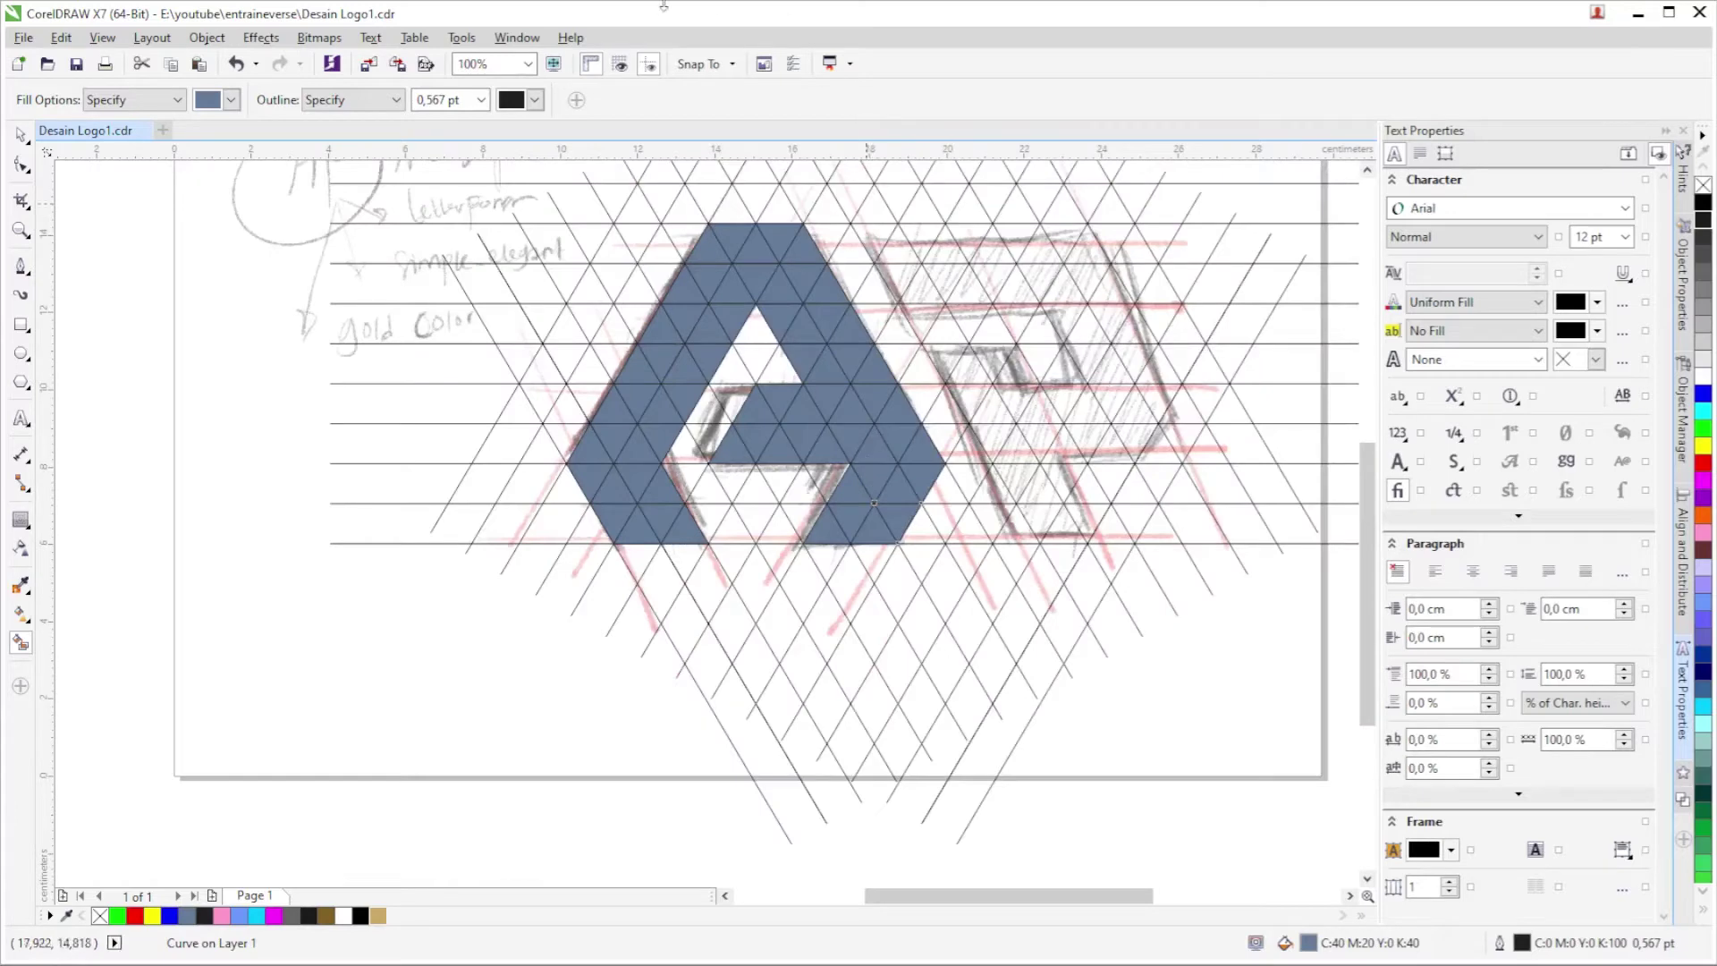
# Smart-fill the grid triangles forming the P's lower stroke.
pyautogui.hscroll(2, 874, 502)
pyautogui.scroll(1, 892, 520)
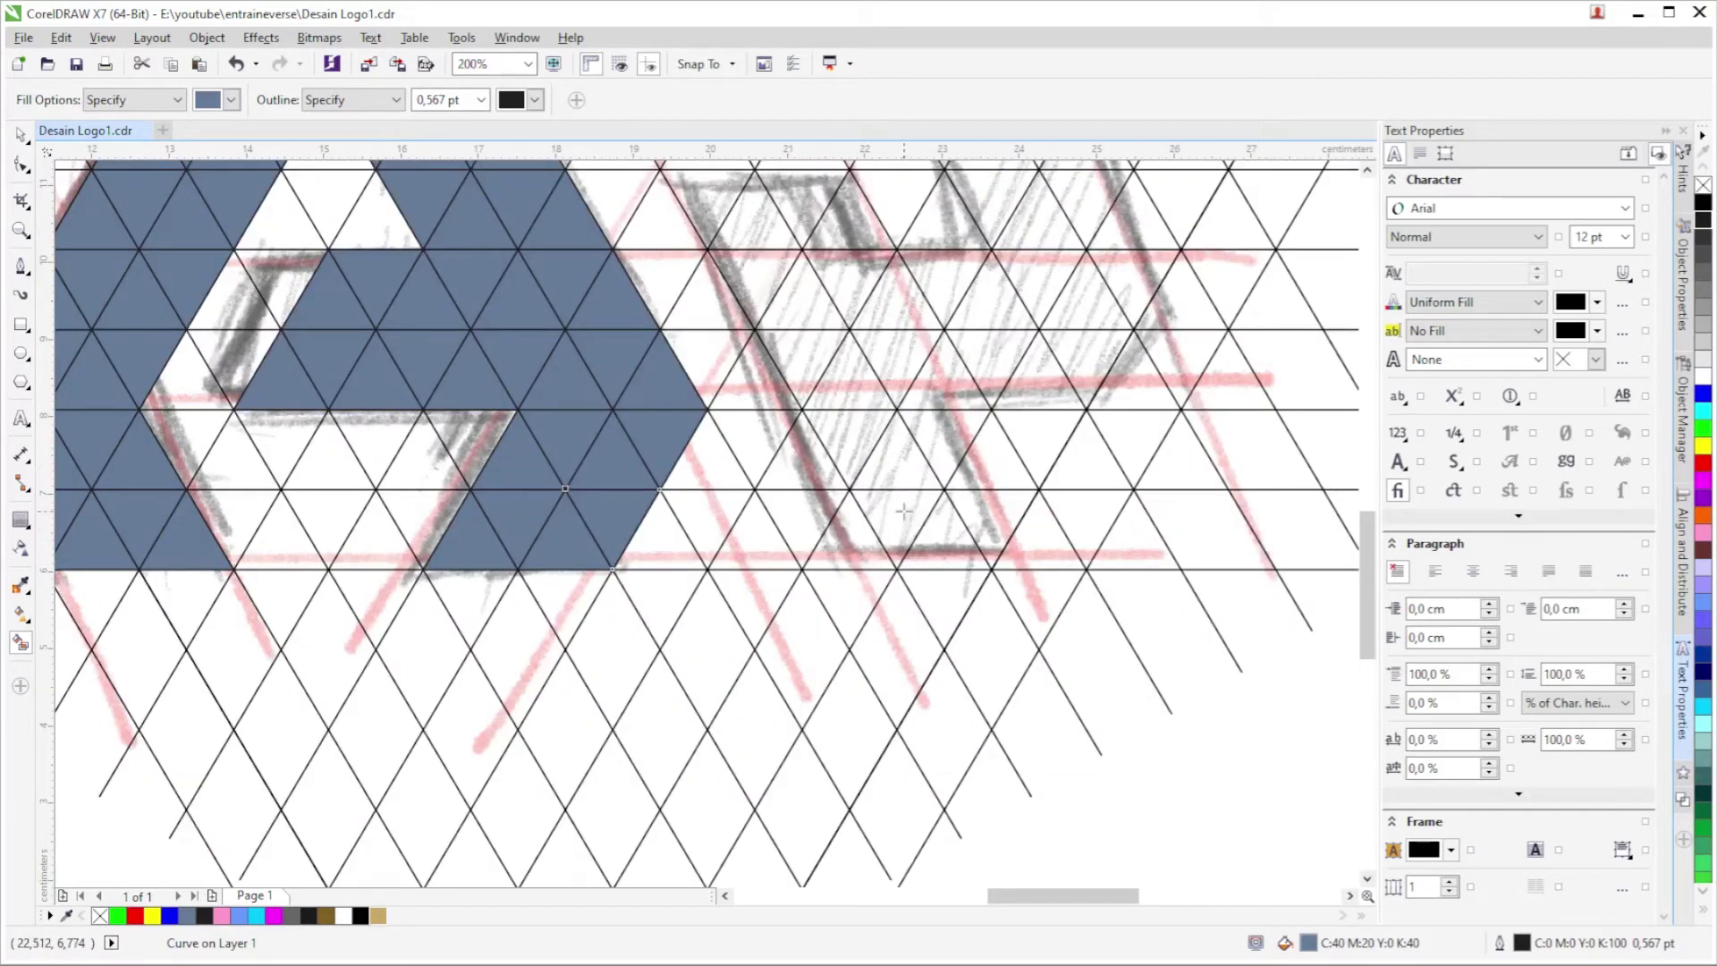
pyautogui.click(905, 511)
pyautogui.click(941, 535)
pyautogui.click(995, 527)
pyautogui.click(994, 465)
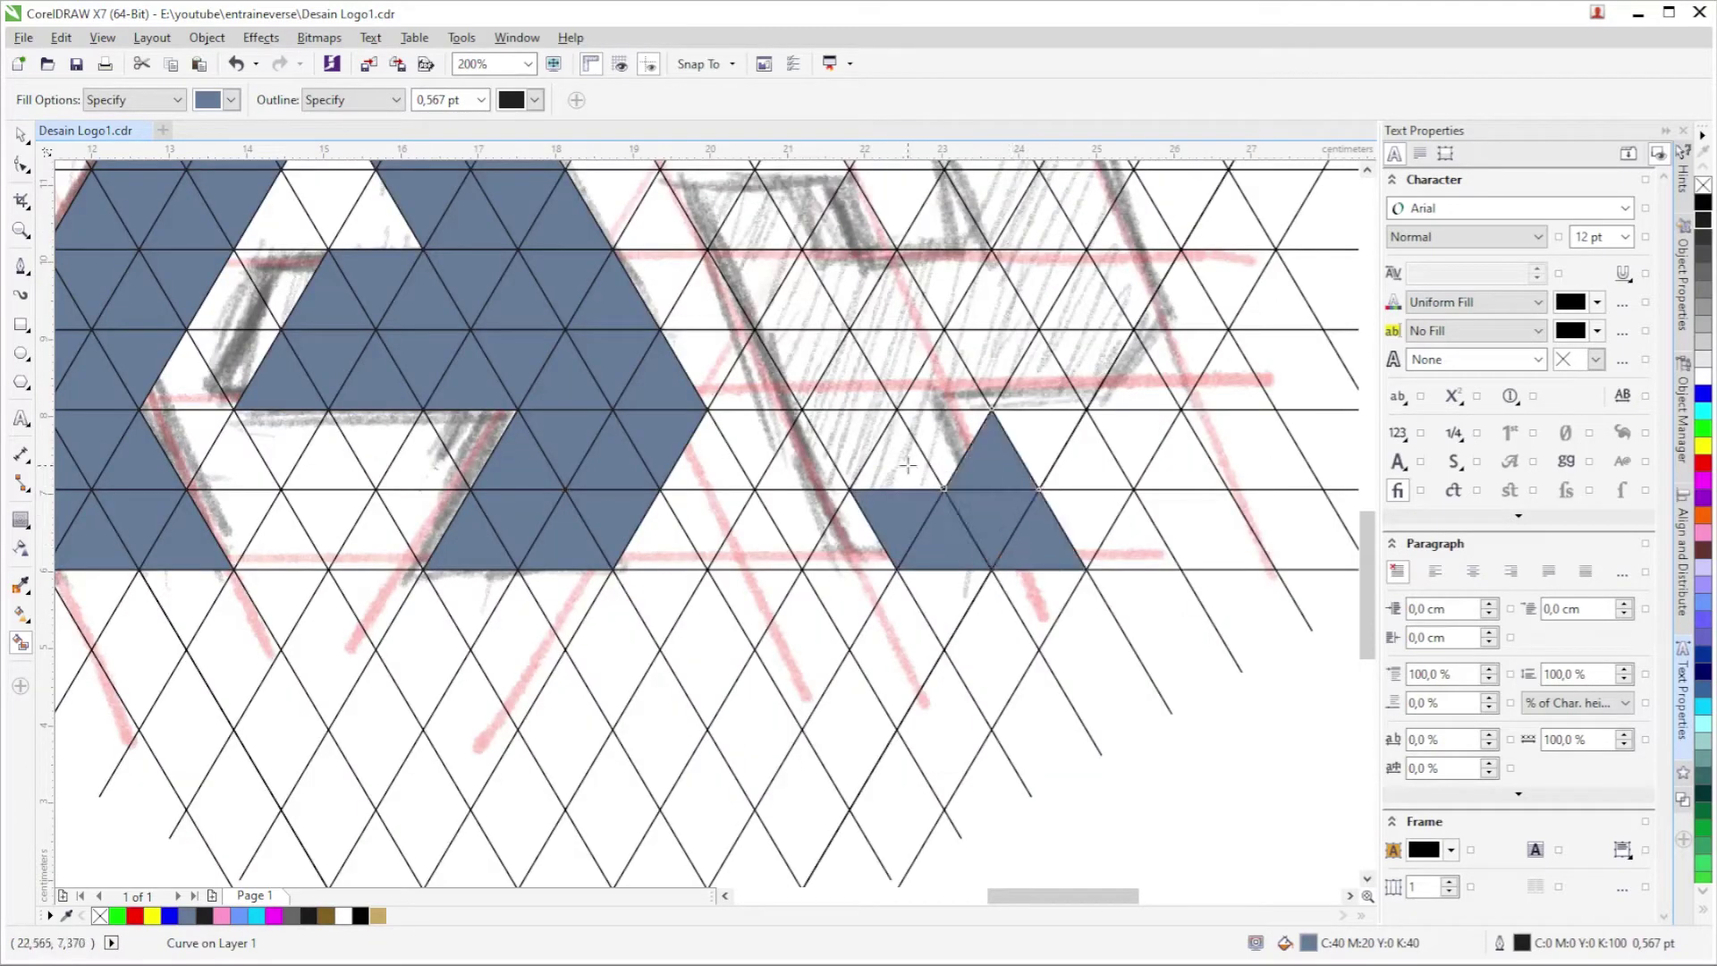
pyautogui.click(905, 460)
pyautogui.click(850, 434)
pyautogui.scroll(2, 850, 447)
pyautogui.hscroll(-1, 849, 501)
pyautogui.click(853, 554)
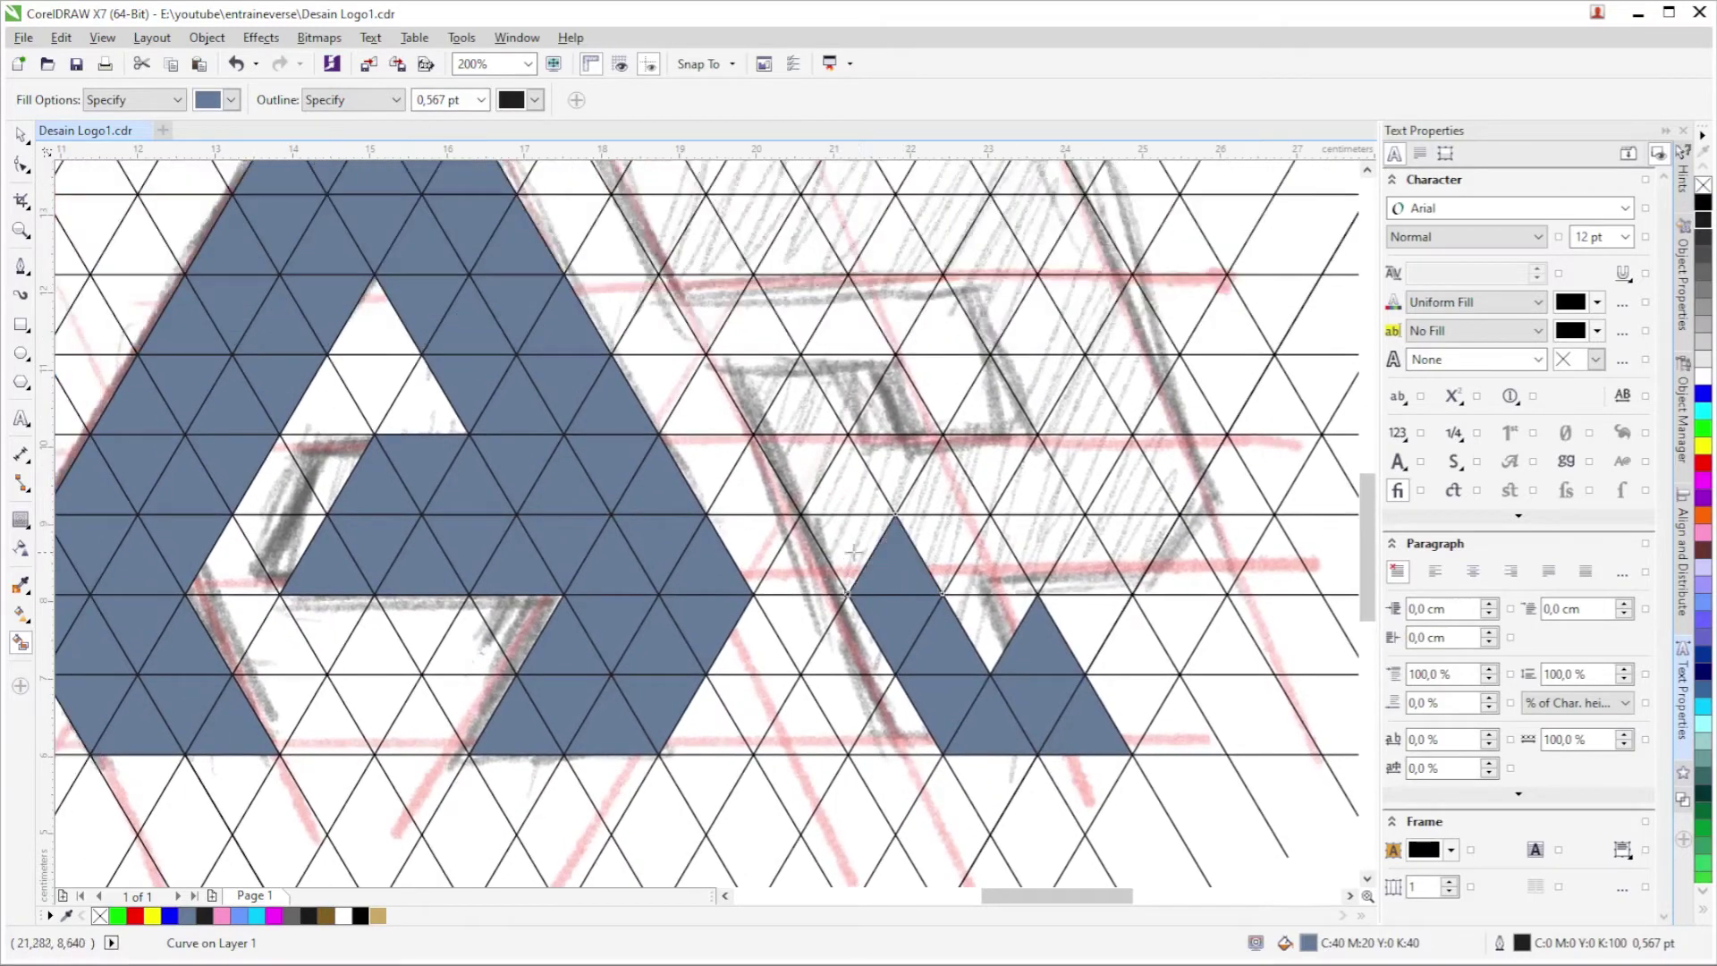
# Fill the triangles running up the P's diagonal stem.
pyautogui.click(847, 488)
pyautogui.click(801, 460)
pyautogui.click(801, 407)
pyautogui.click(763, 376)
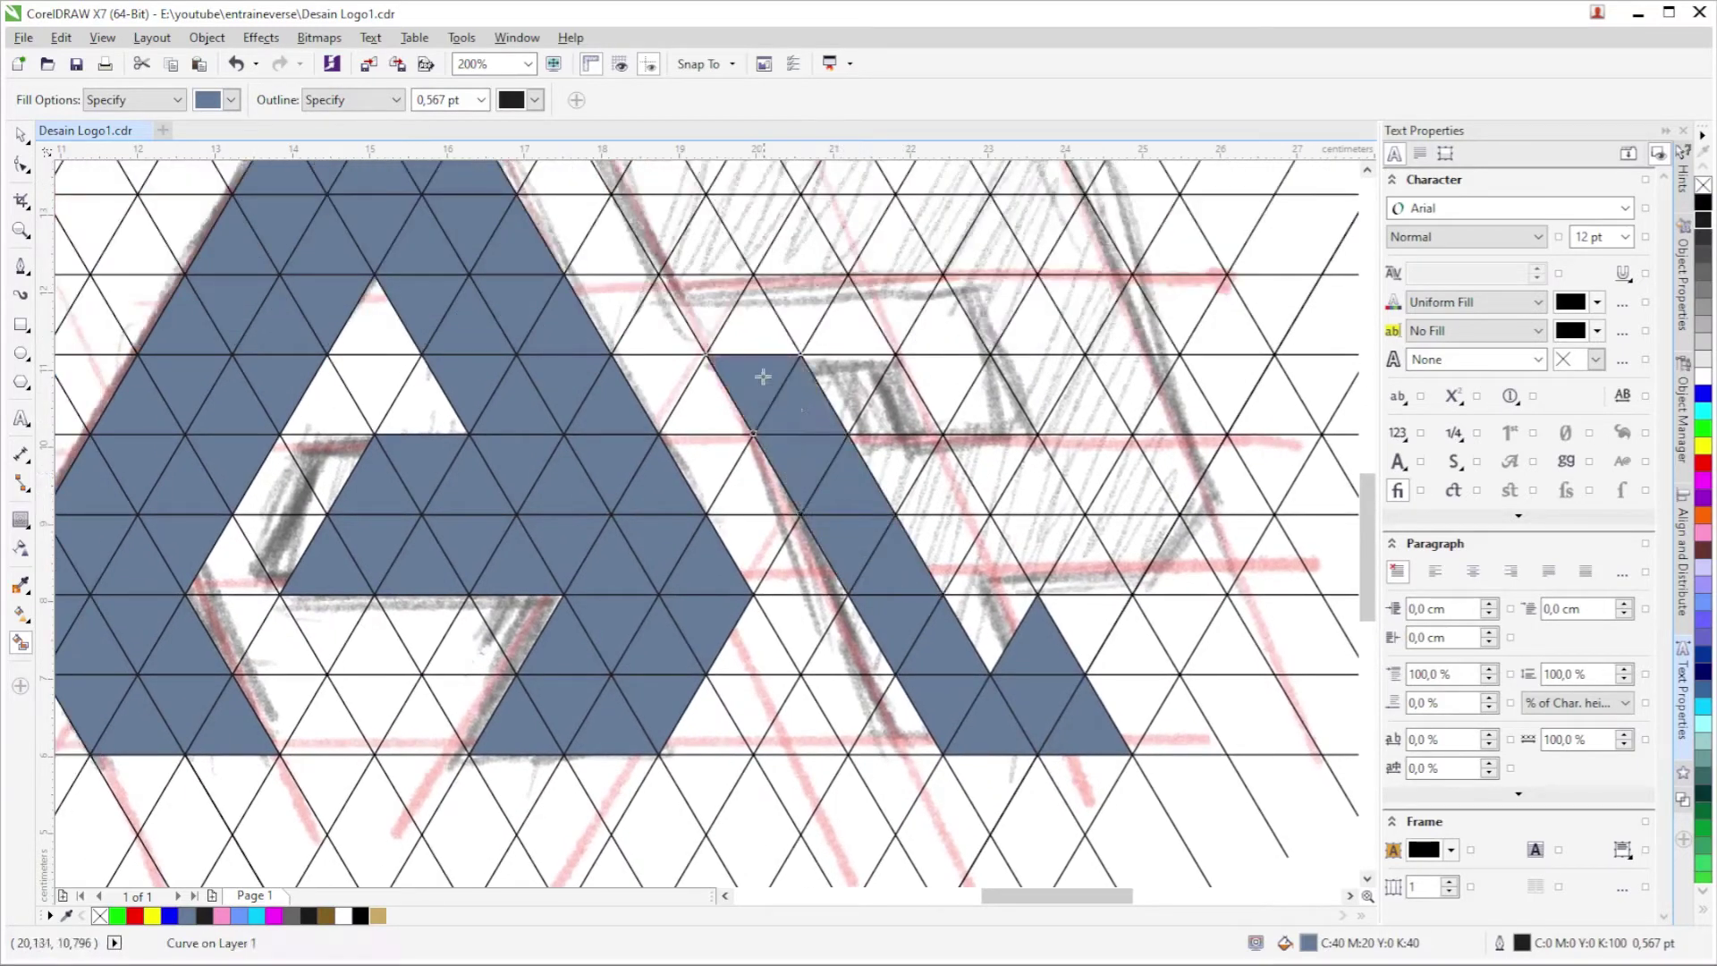
pyautogui.scroll(1, 708, 262)
pyautogui.scroll(1, 652, 328)
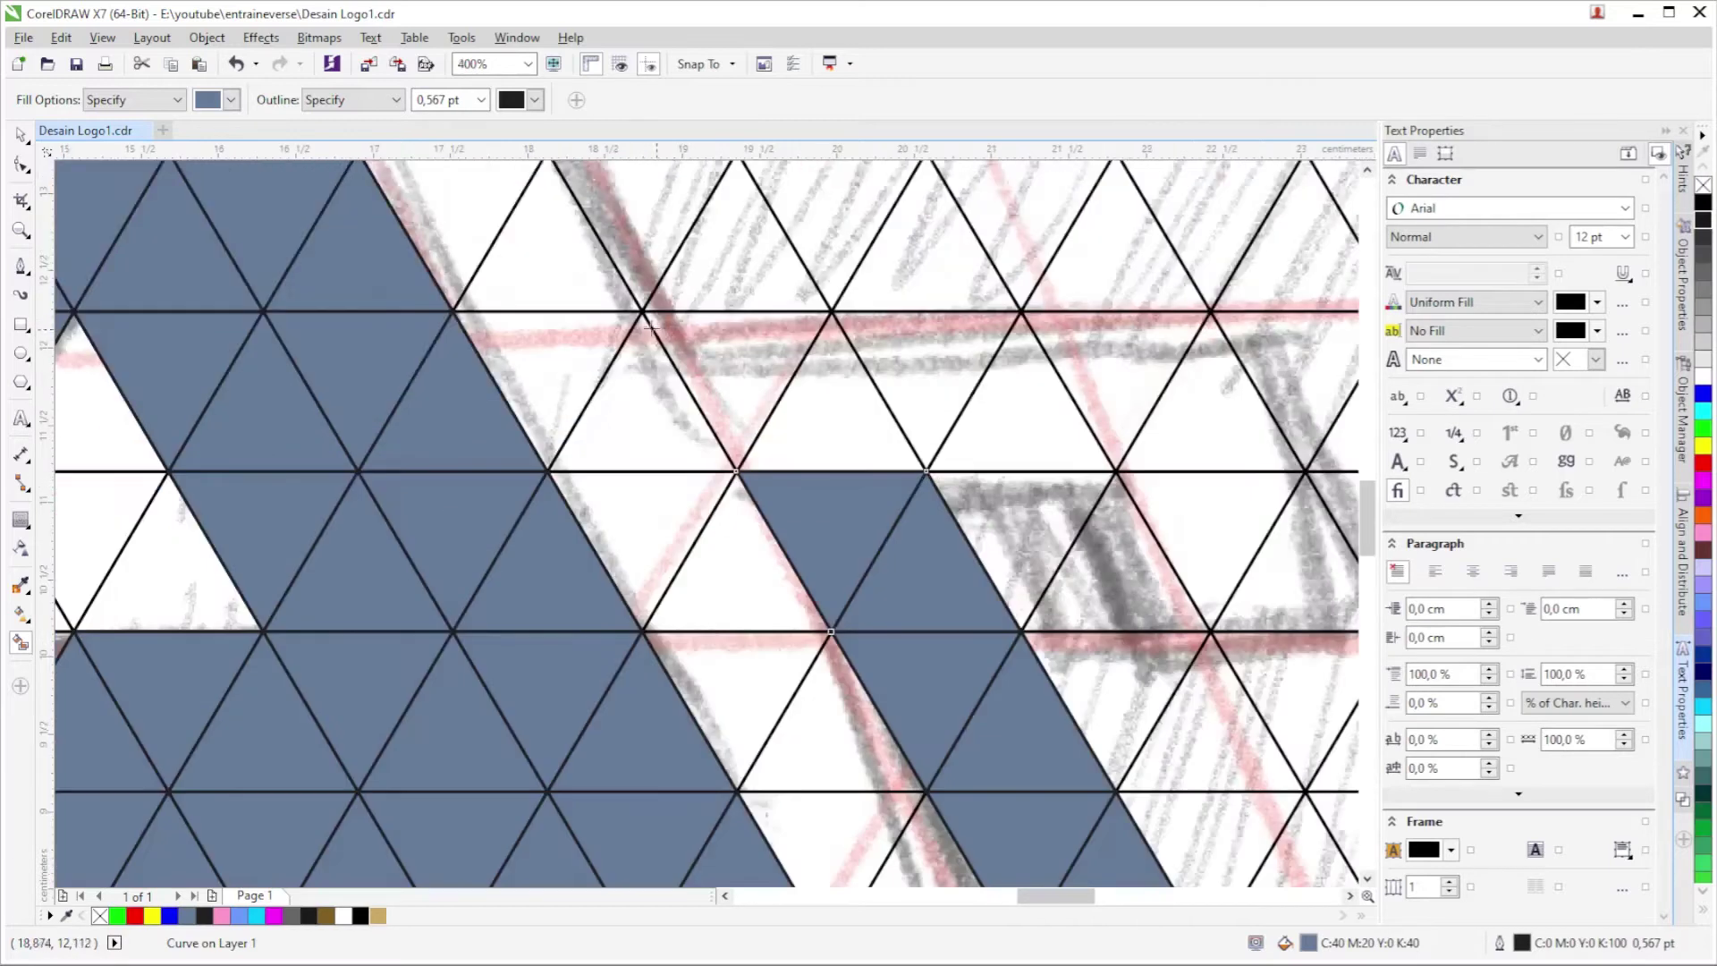
pyautogui.scroll(-1, 823, 313)
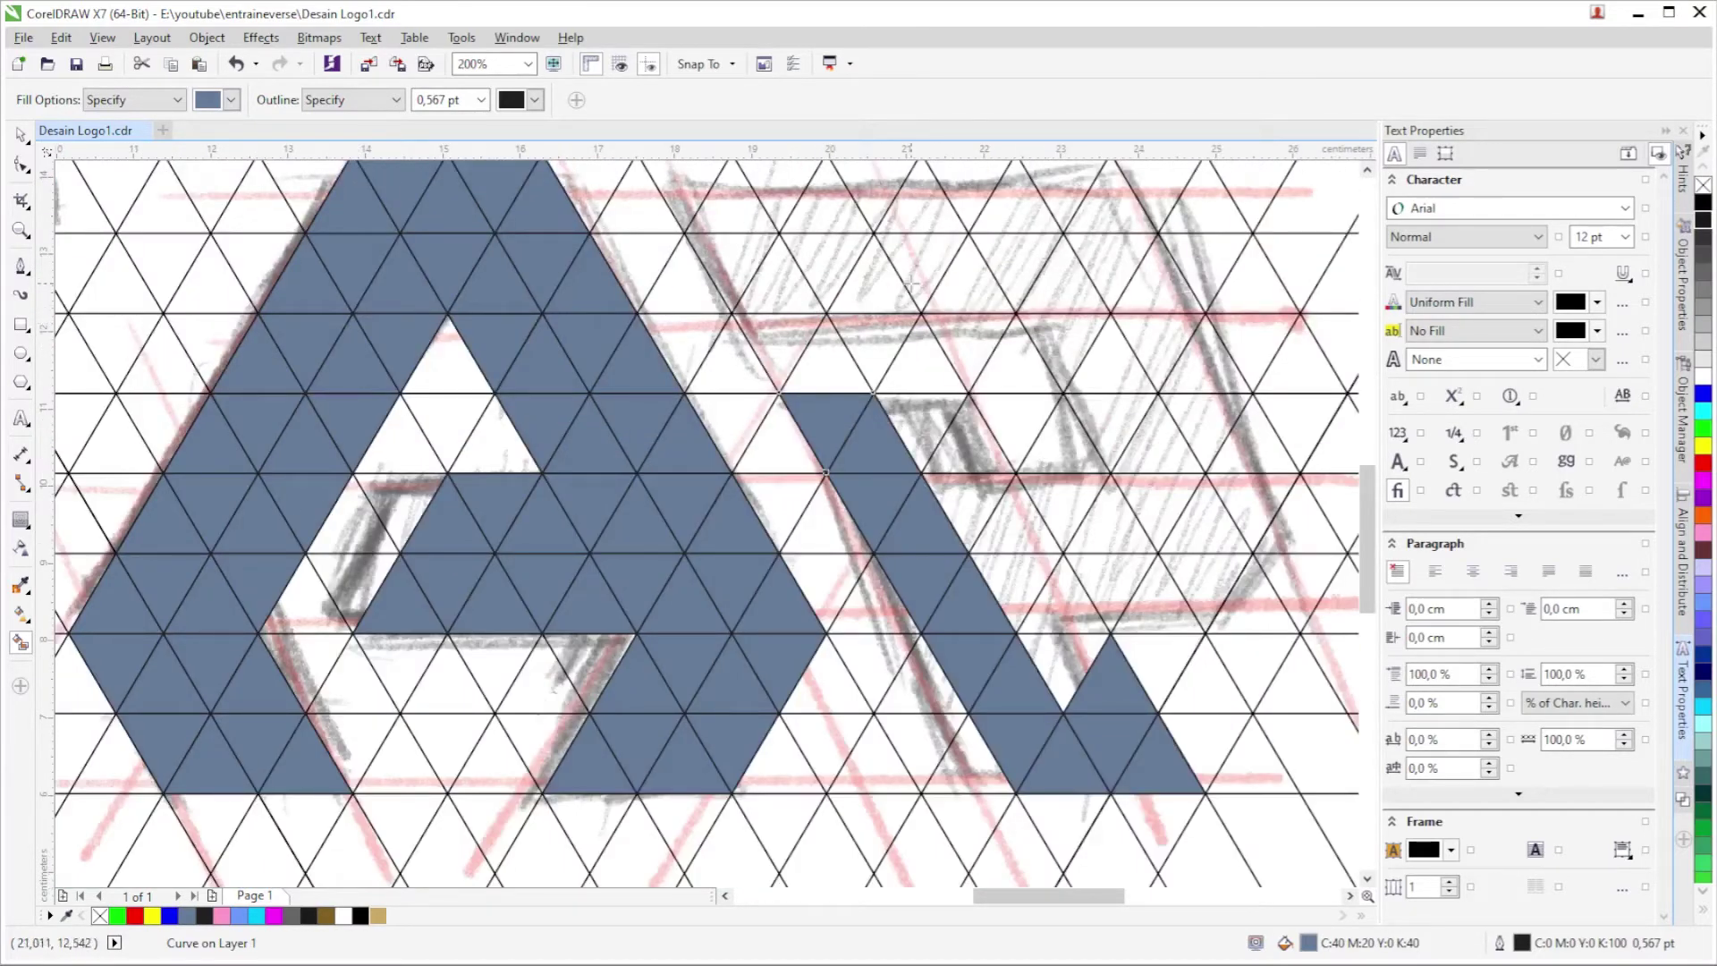
pyautogui.scroll(1, 910, 284)
pyautogui.scroll(-1, 771, 285)
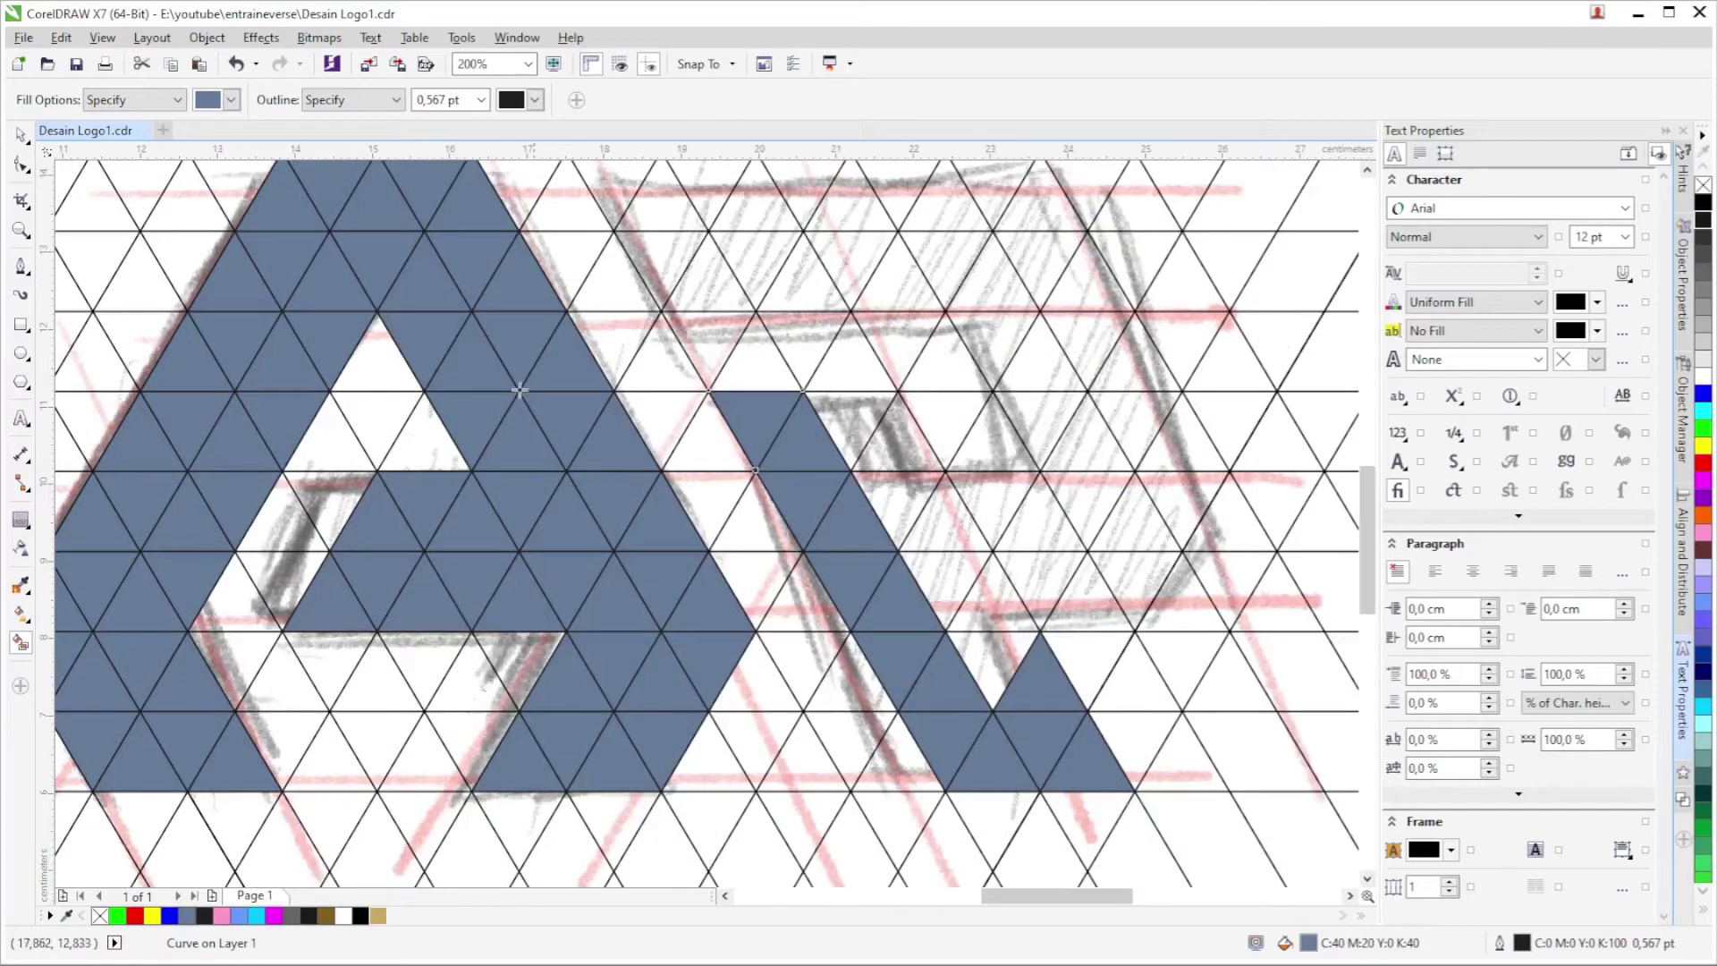
# Extend the diagonal blue band down-right, fill its notch, and continue it rightward.
pyautogui.click(902, 416)
pyautogui.click(896, 501)
pyautogui.click(939, 535)
pyautogui.click(943, 579)
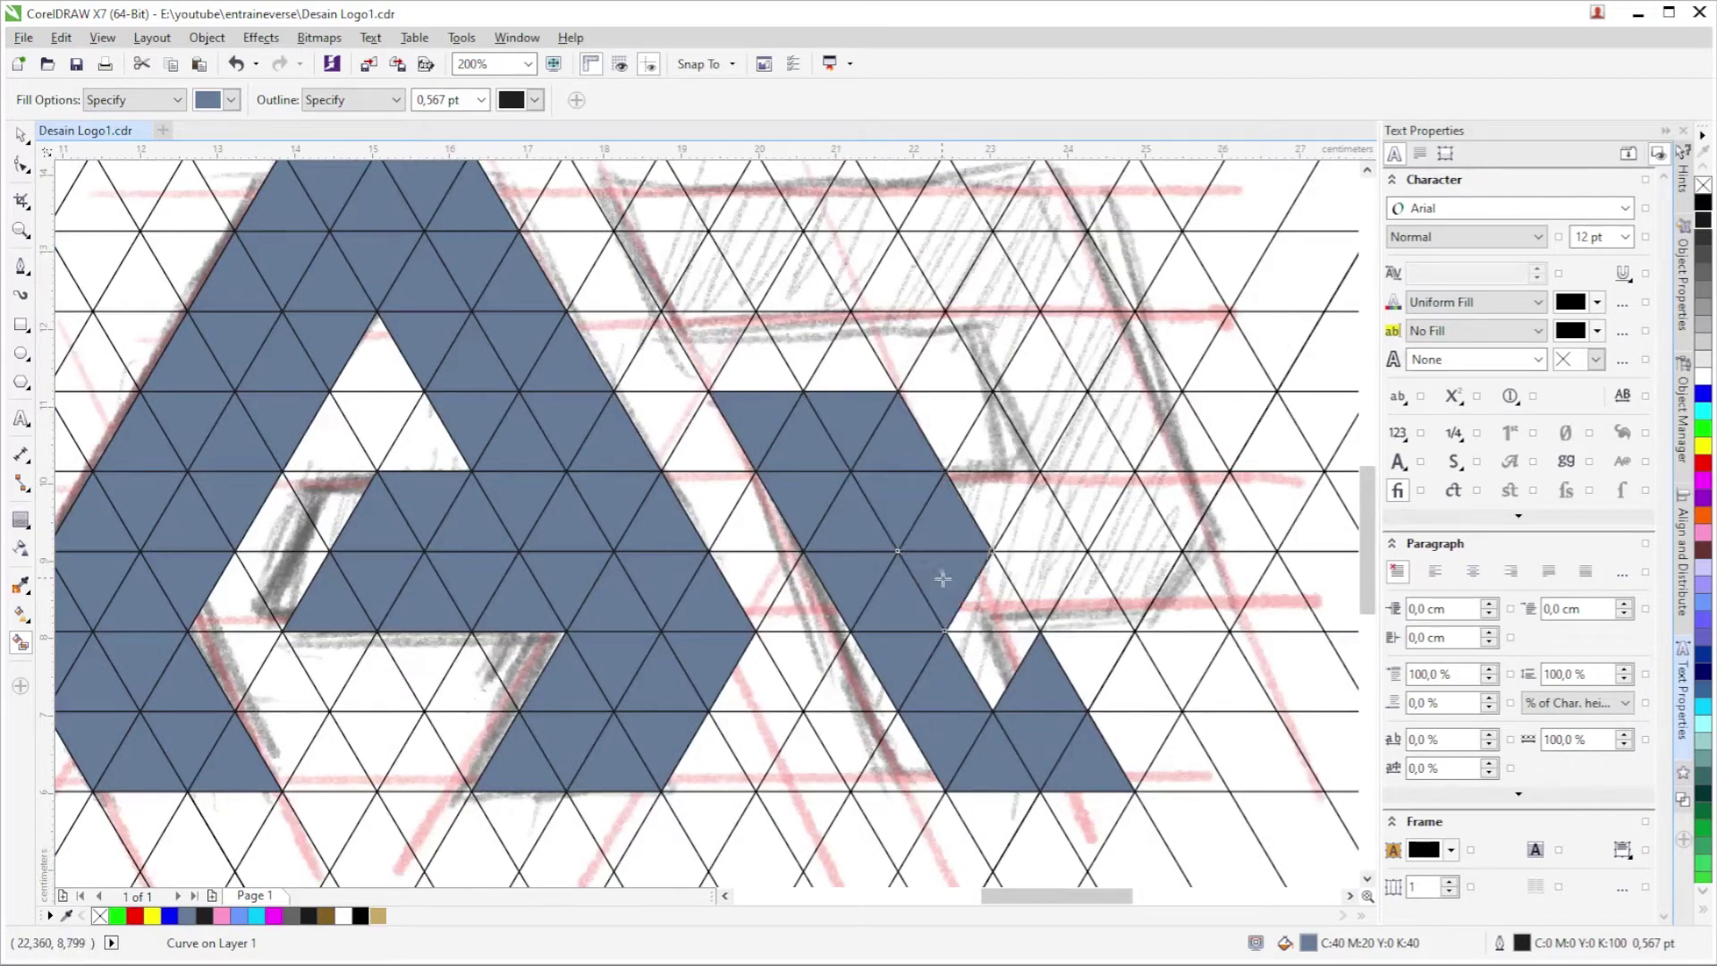
pyautogui.click(991, 604)
pyautogui.click(993, 657)
pyautogui.click(1040, 605)
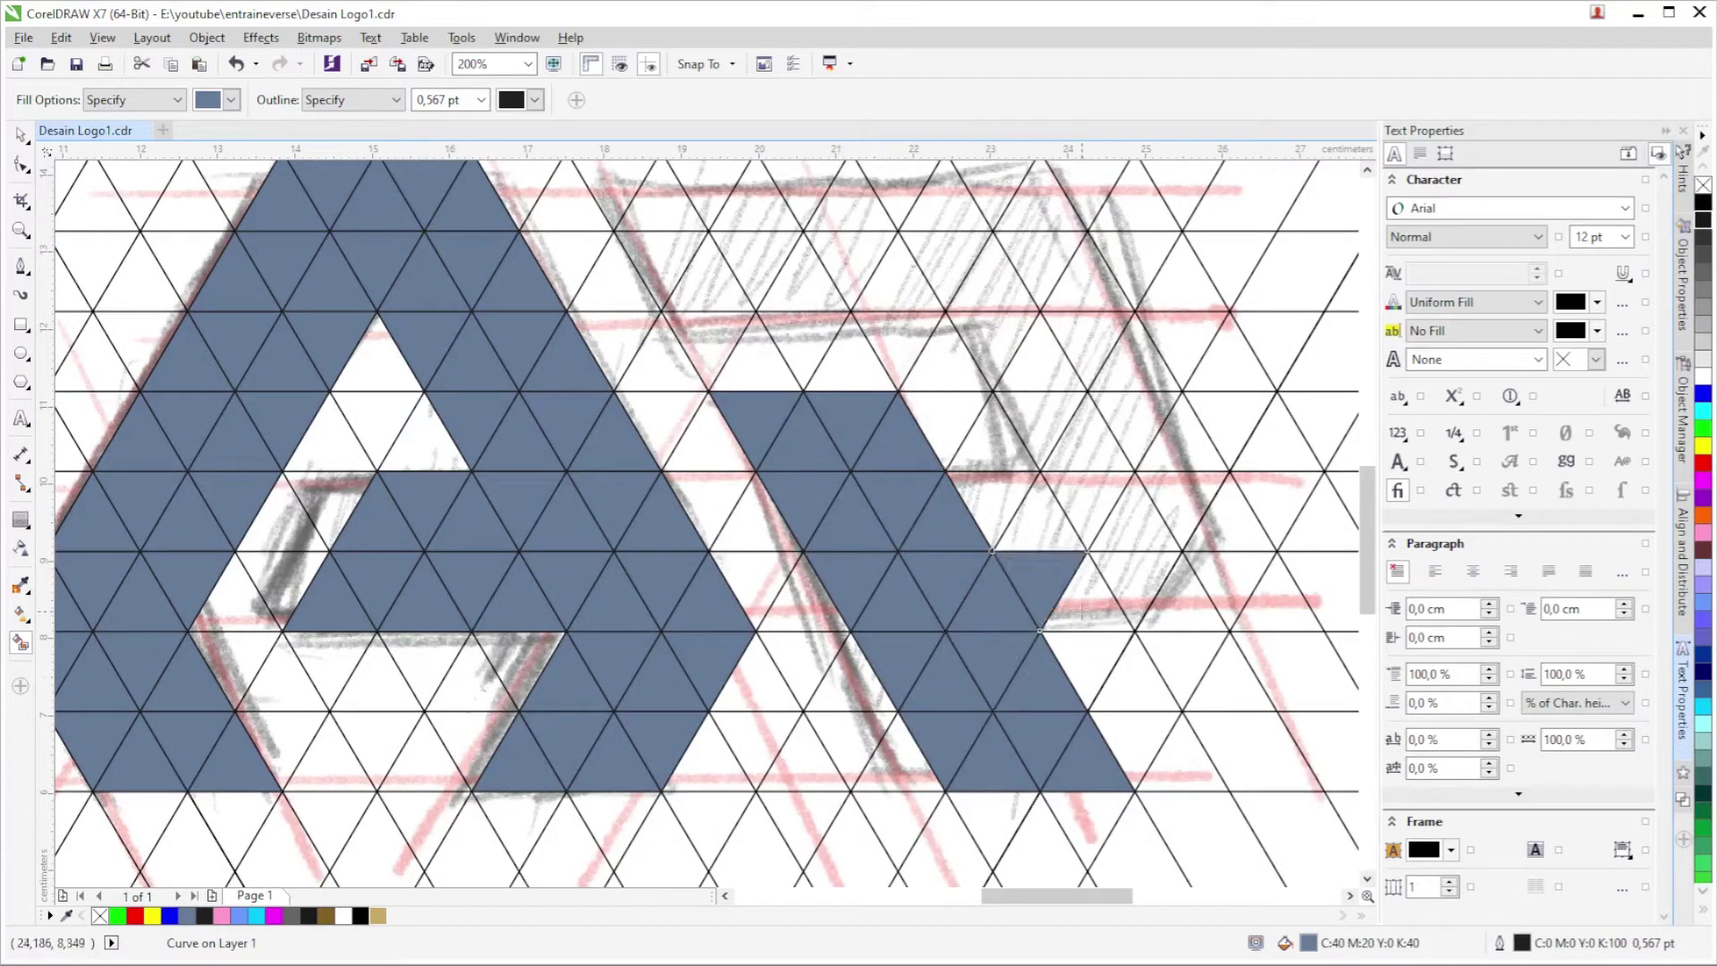
pyautogui.click(1131, 579)
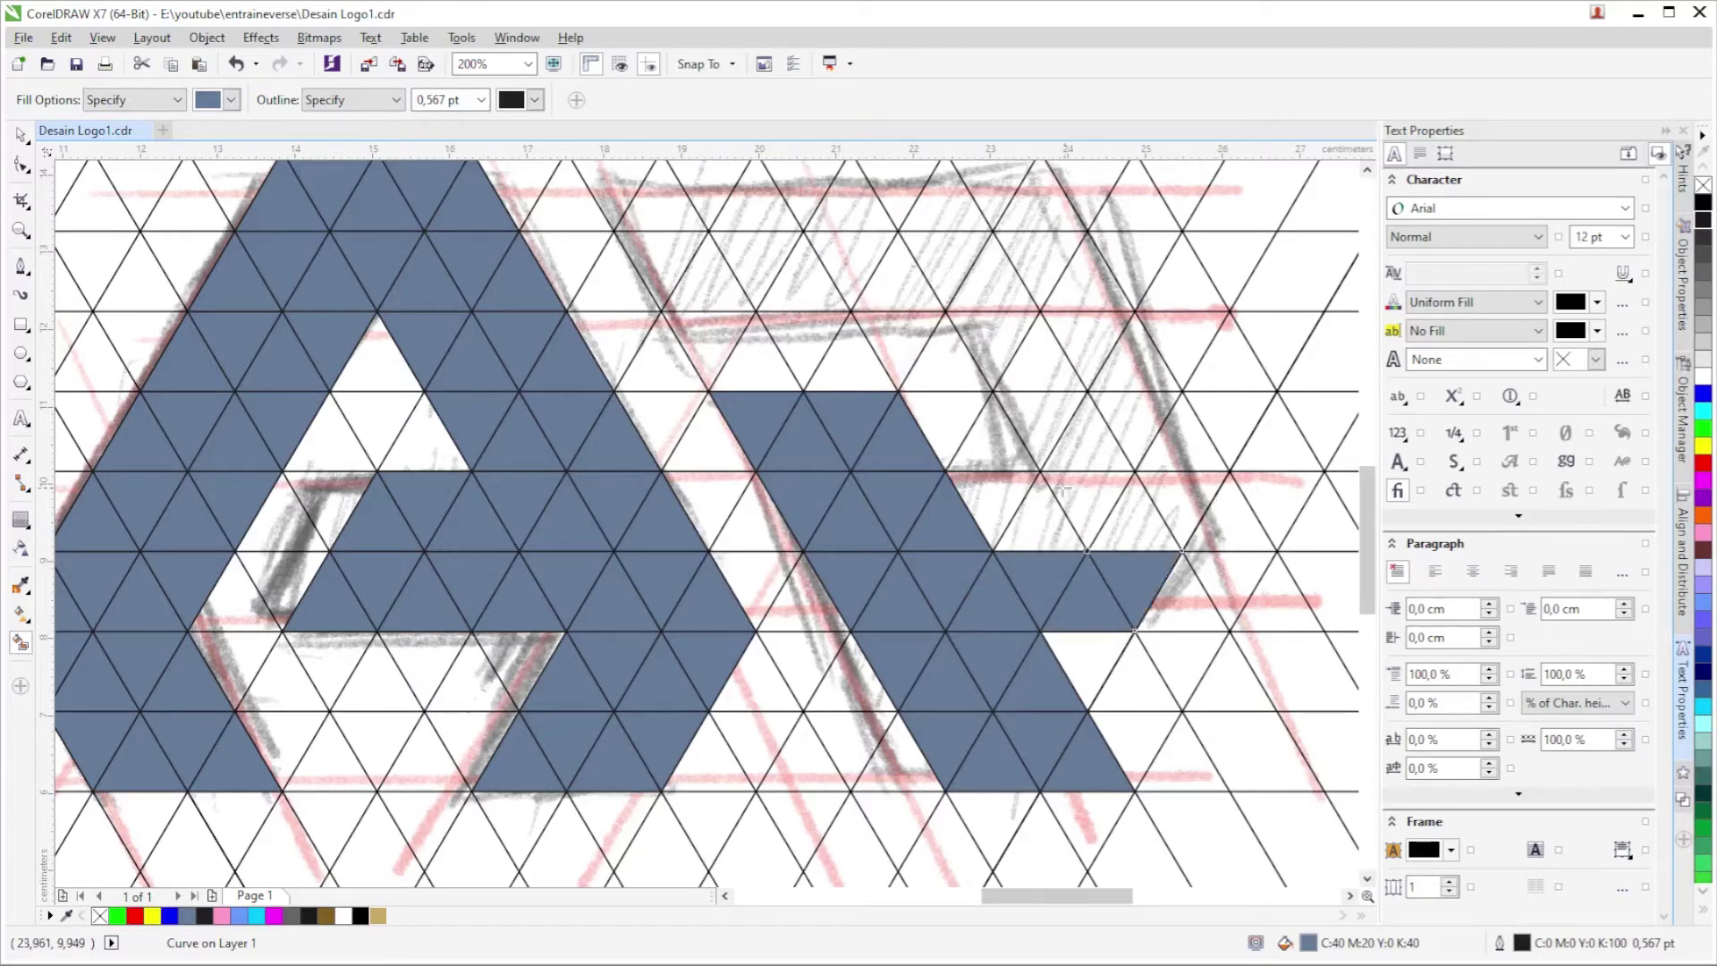
pyautogui.scroll(-2, 1062, 490)
pyautogui.scroll(2, 1062, 490)
# Fill the triangles above the band to form the P's hexagonal bowl.
pyautogui.click(1109, 487)
pyautogui.click(1064, 512)
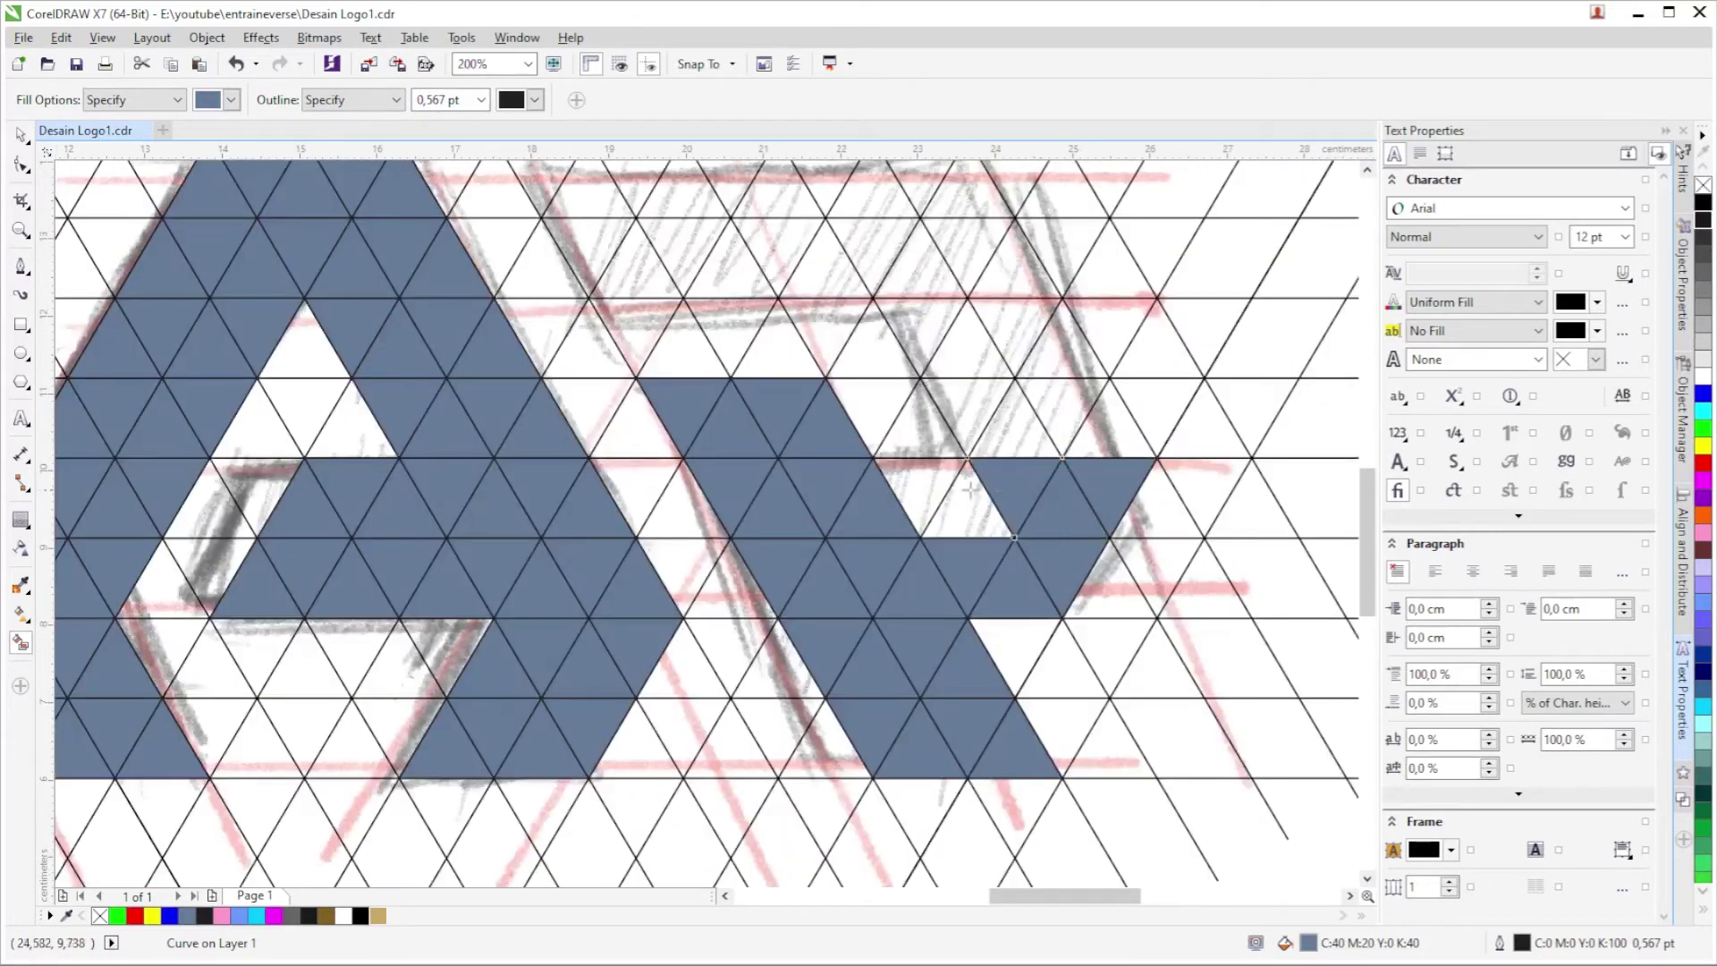
pyautogui.click(921, 483)
pyautogui.click(957, 512)
pyautogui.click(1025, 439)
pyautogui.click(1089, 417)
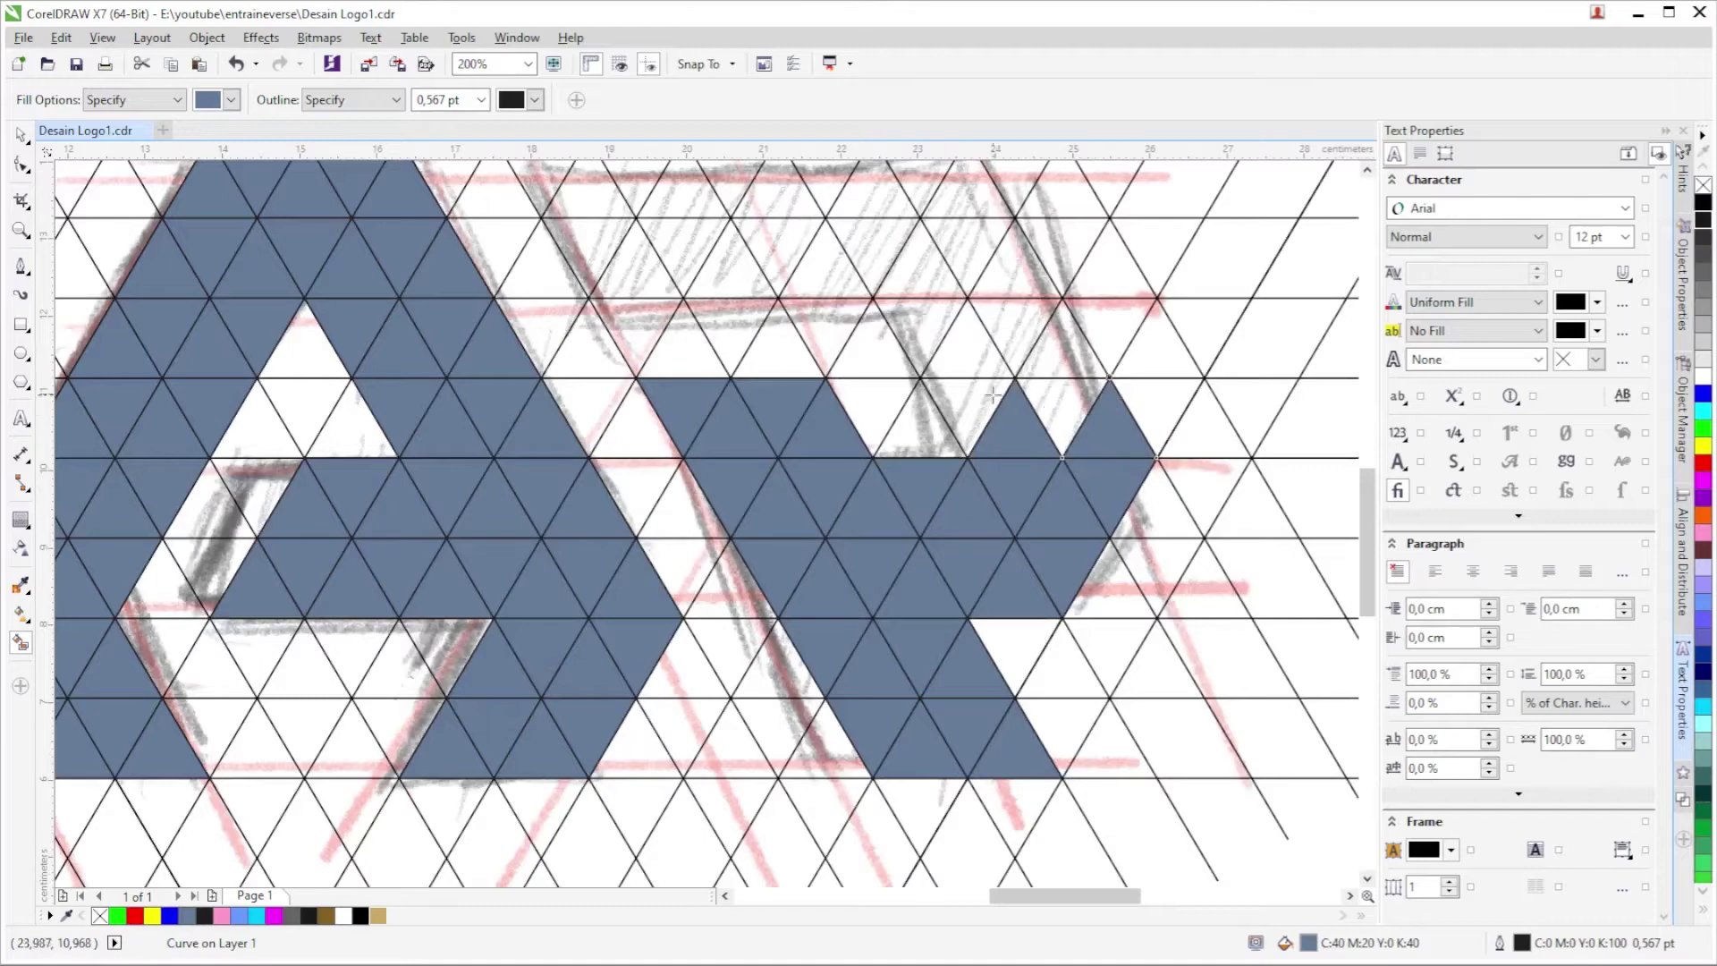
pyautogui.click(1059, 401)
pyautogui.click(969, 400)
pyautogui.click(976, 353)
pyautogui.click(1068, 349)
pyautogui.click(998, 315)
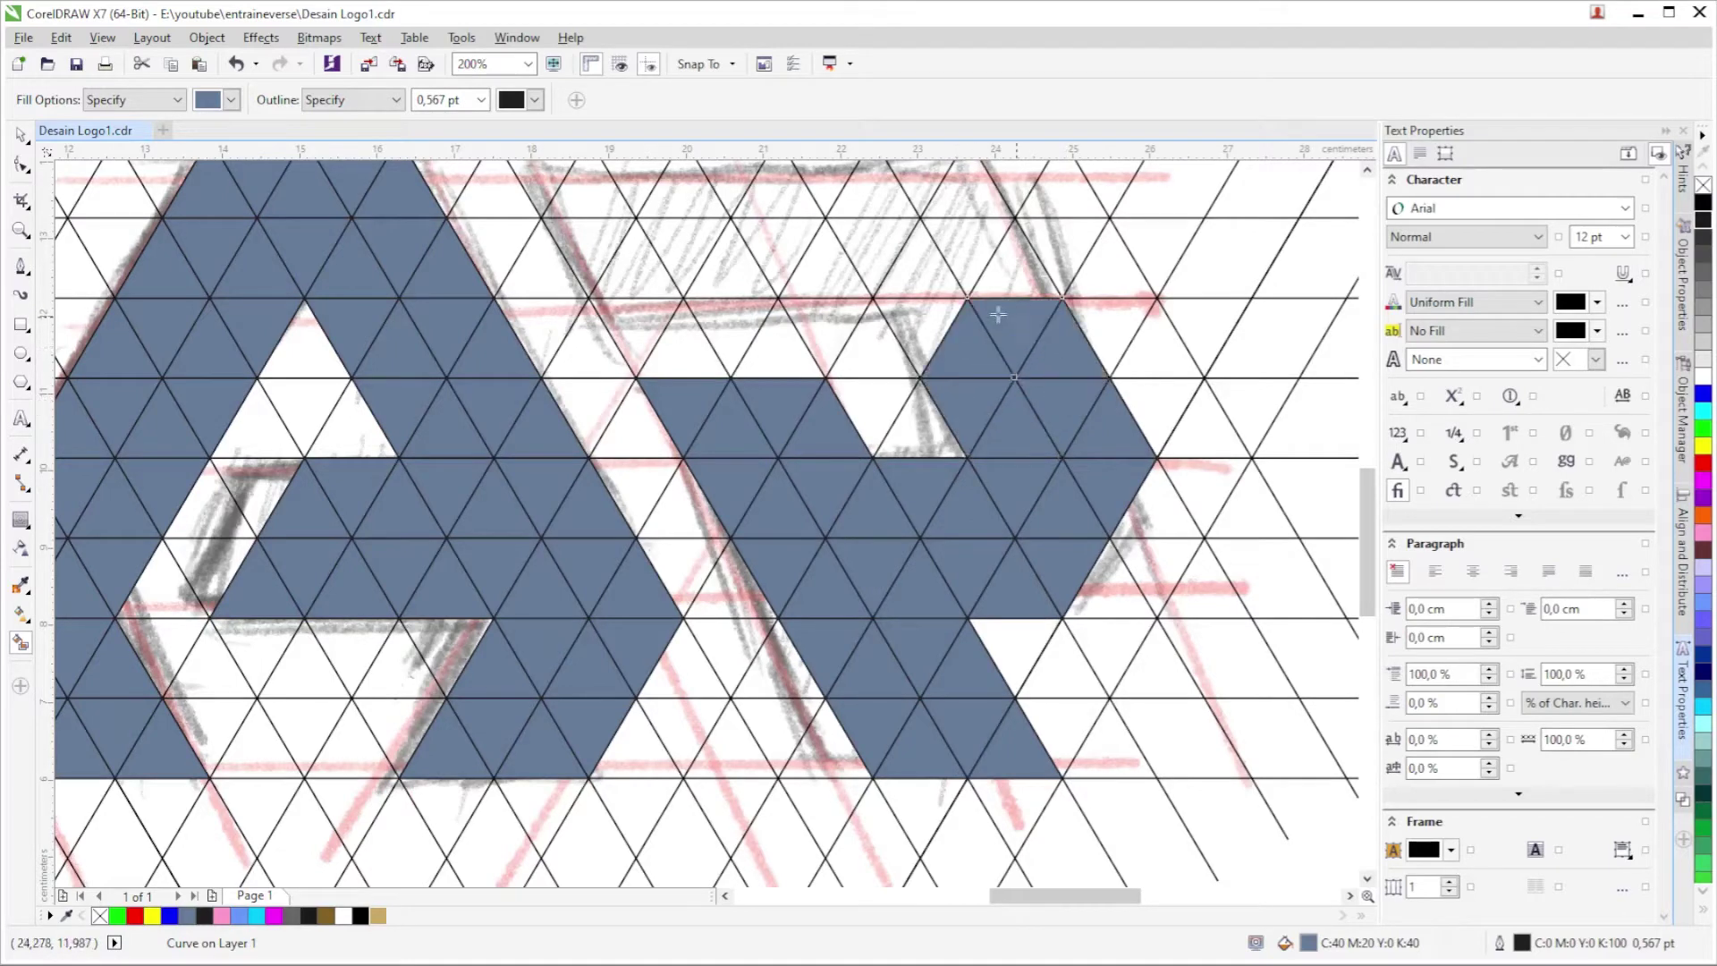
pyautogui.scroll(2, 998, 315)
# Fill the remaining triangles in and above the P's upper bowl.
pyautogui.click(944, 465)
pyautogui.click(930, 413)
pyautogui.click(992, 387)
pyautogui.click(1037, 413)
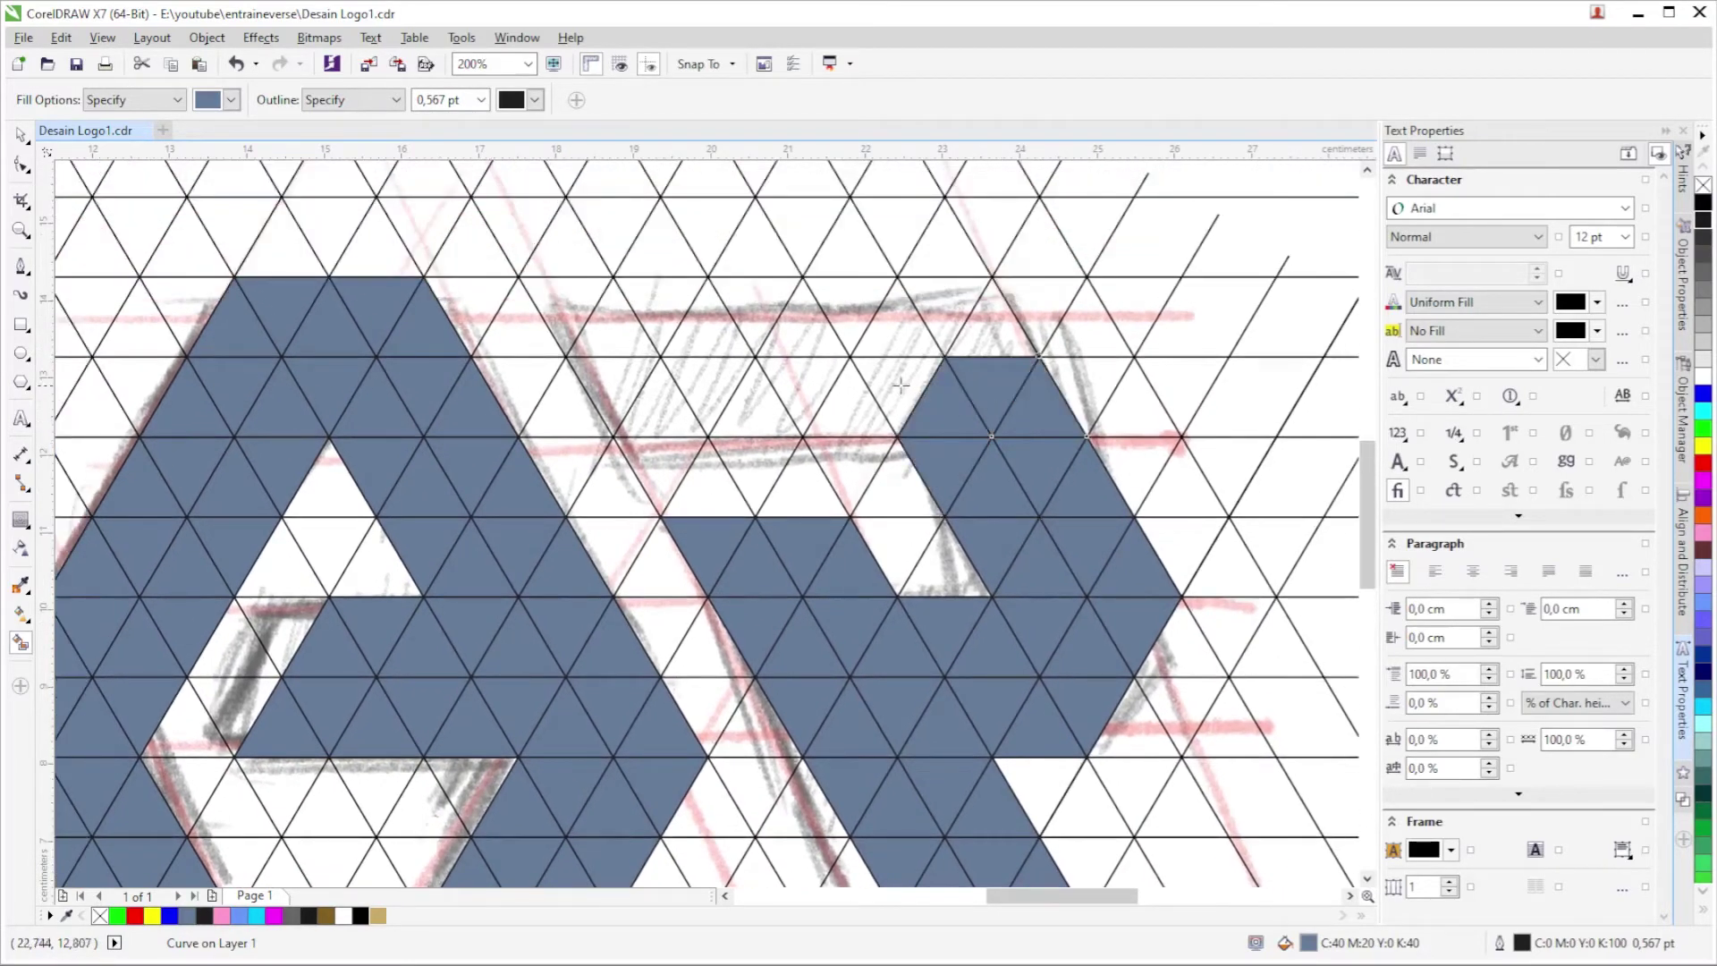
pyautogui.click(901, 385)
pyautogui.scroll(2, 894, 358)
pyautogui.click(957, 367)
pyautogui.click(910, 347)
pyautogui.click(855, 366)
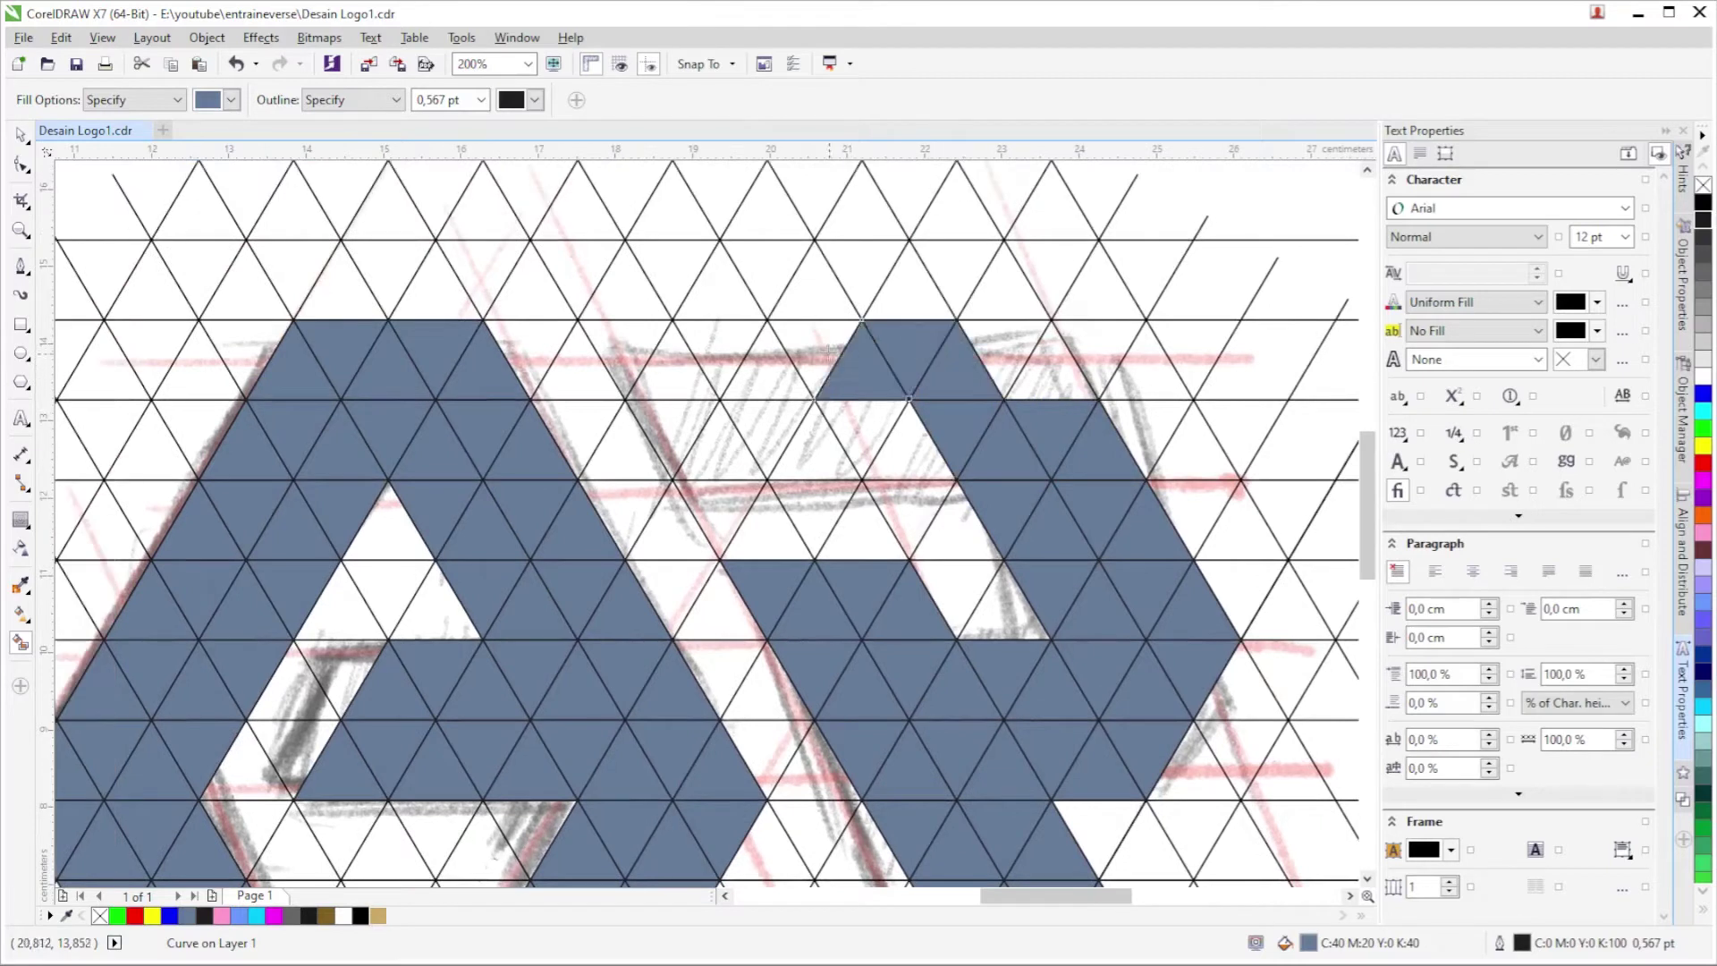
# Fill triangles left of the P's top hexagon, closing the gap between its top shapes.
pyautogui.click(805, 349)
pyautogui.click(717, 343)
pyautogui.click(673, 374)
pyautogui.click(629, 351)
pyautogui.click(668, 431)
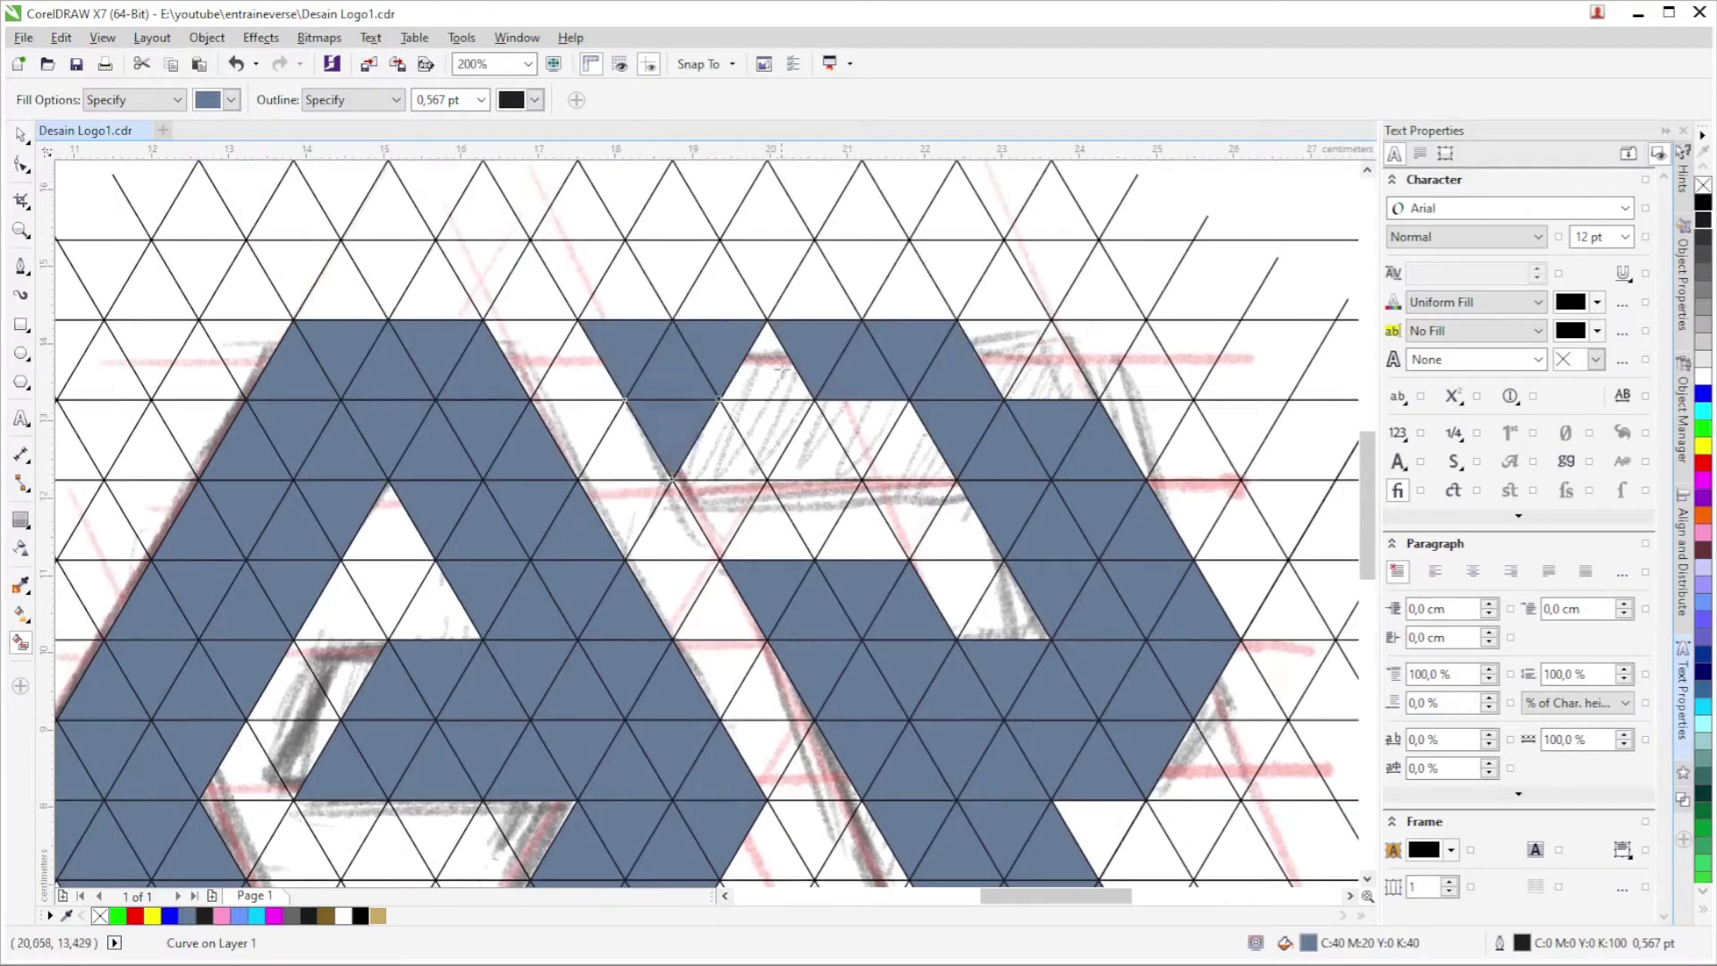
pyautogui.click(783, 367)
pyautogui.click(771, 423)
pyautogui.click(701, 468)
pyautogui.click(791, 467)
pyautogui.click(873, 434)
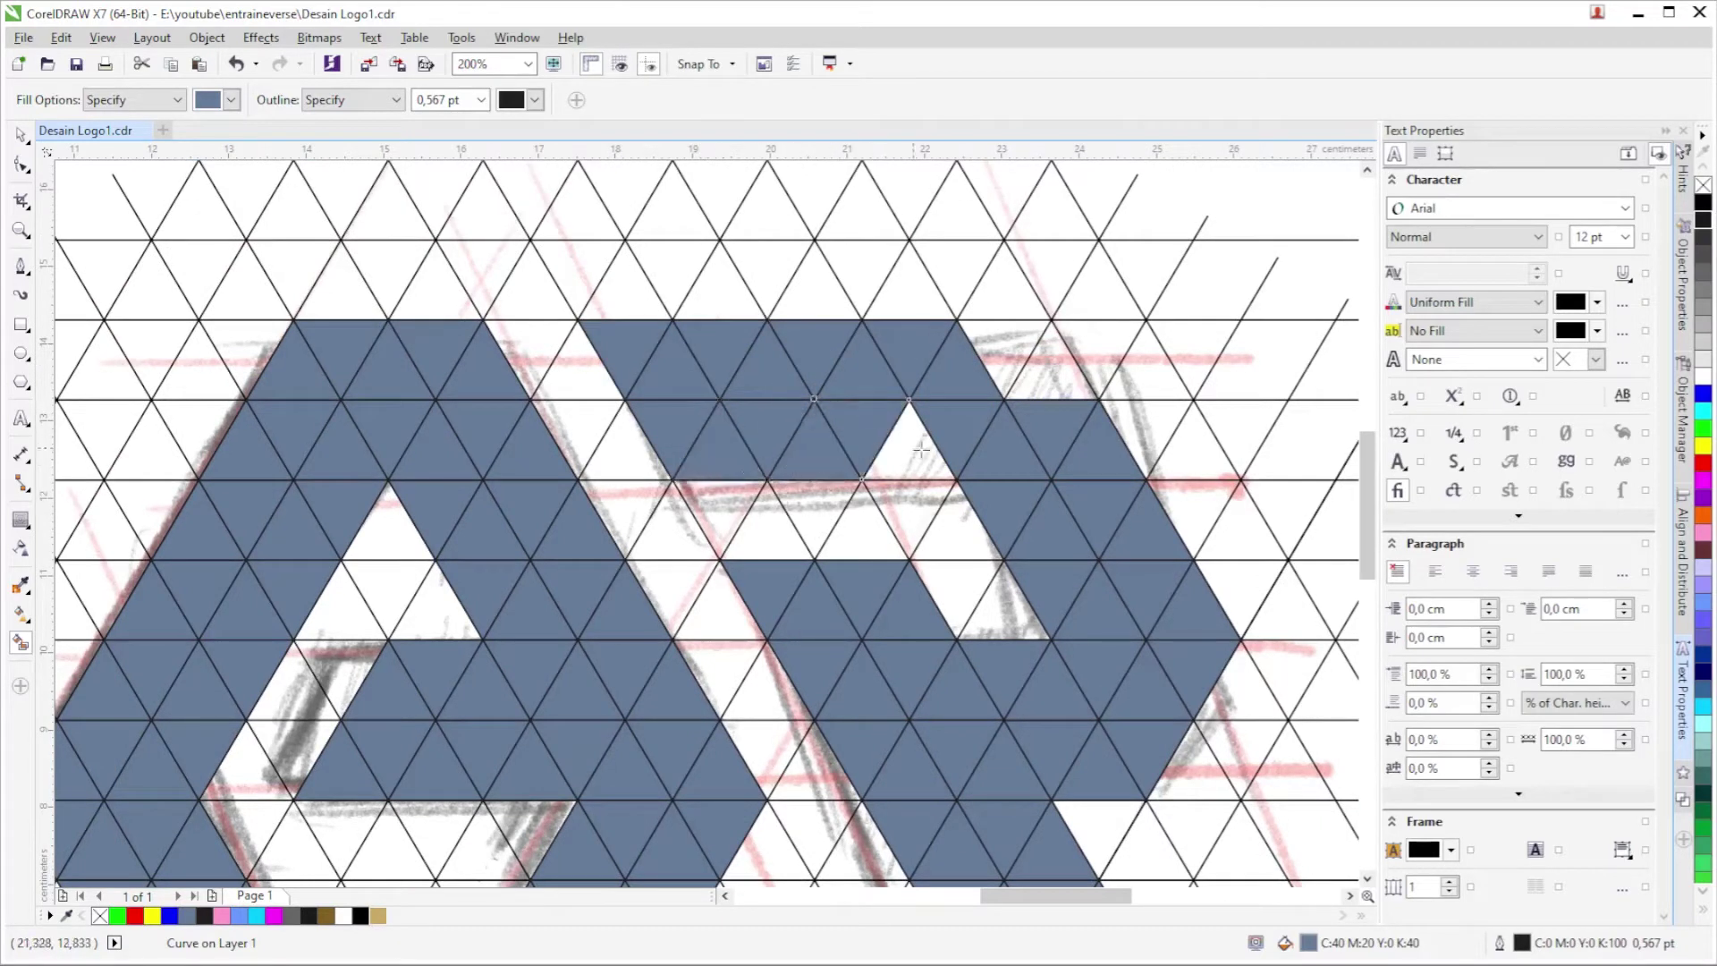
# Fill the last white triangles inside the P and return to the Pick tool.
pyautogui.click(921, 450)
pyautogui.click(991, 344)
pyautogui.click(1033, 367)
pyautogui.scroll(-3, 1044, 391)
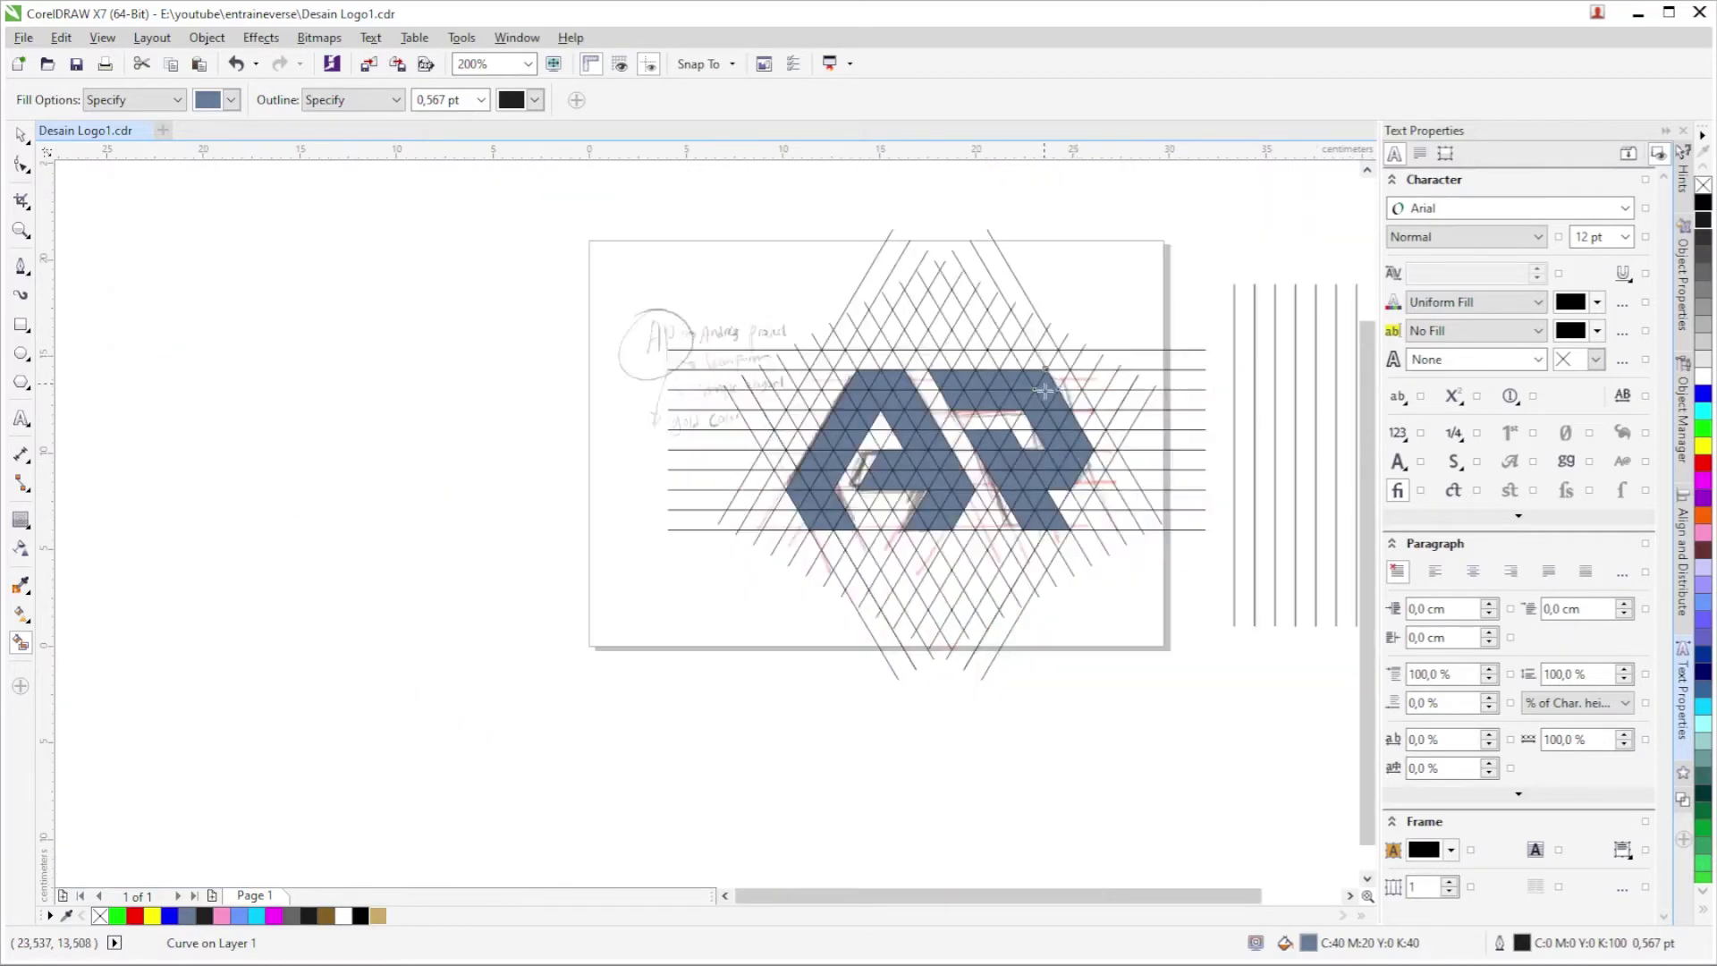
pyautogui.scroll(2, 1078, 476)
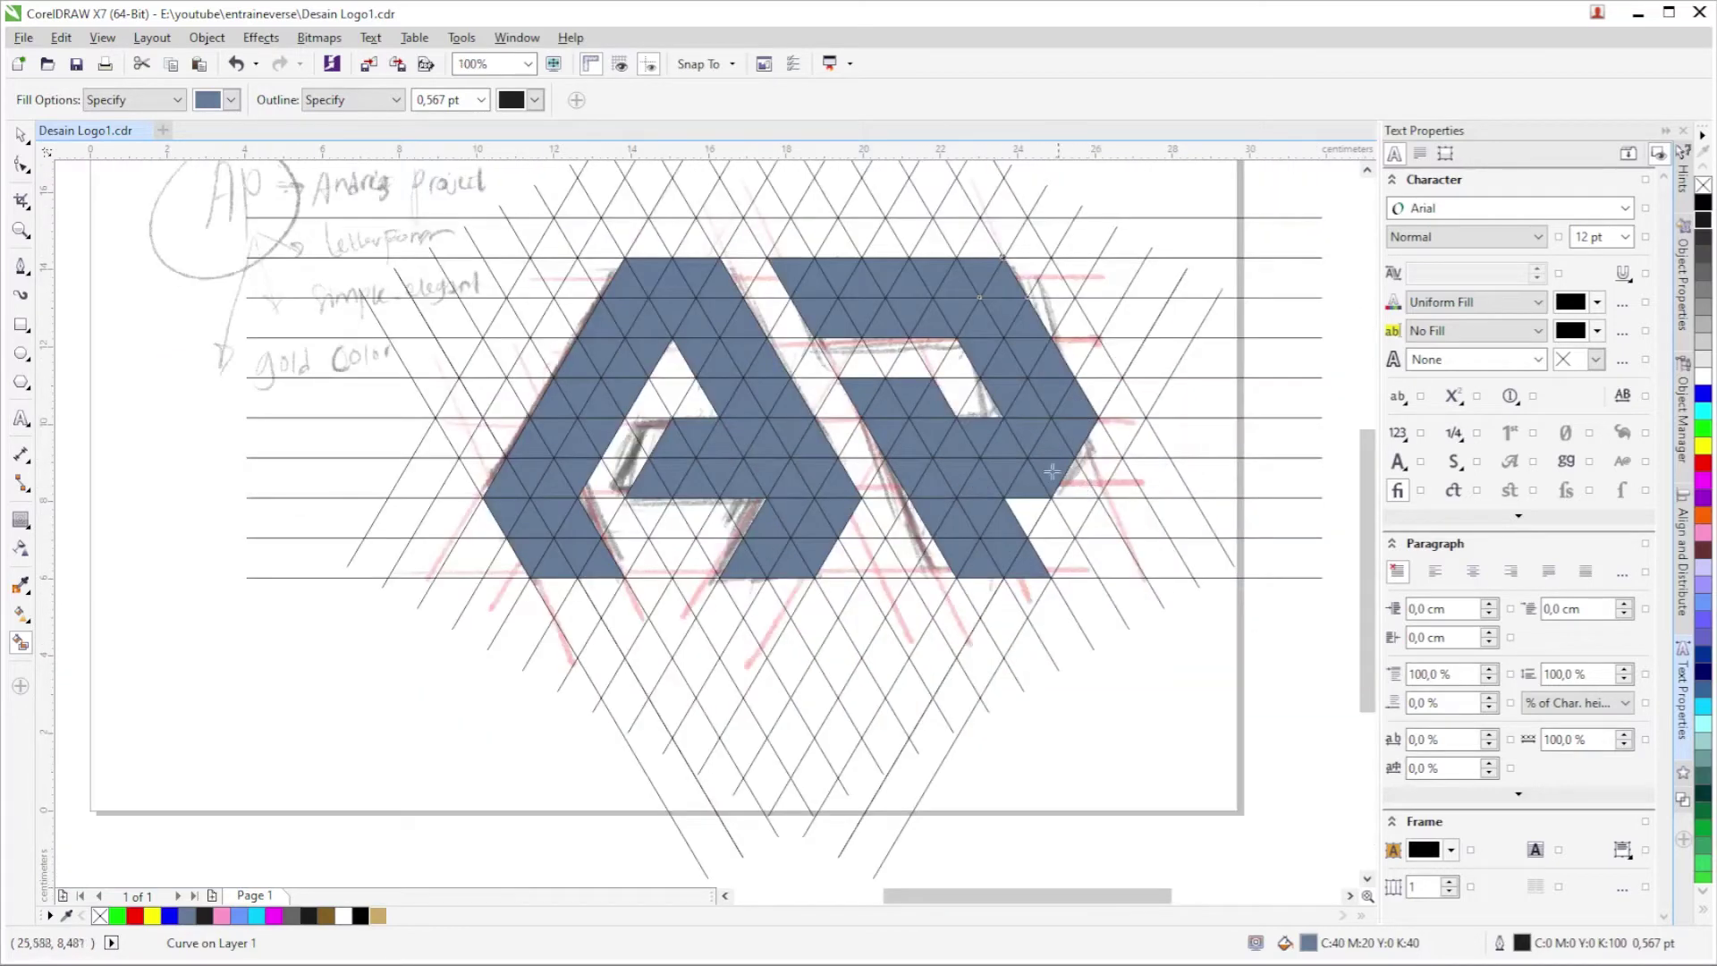
pyautogui.click(21, 134)
pyautogui.scroll(-2, 705, 642)
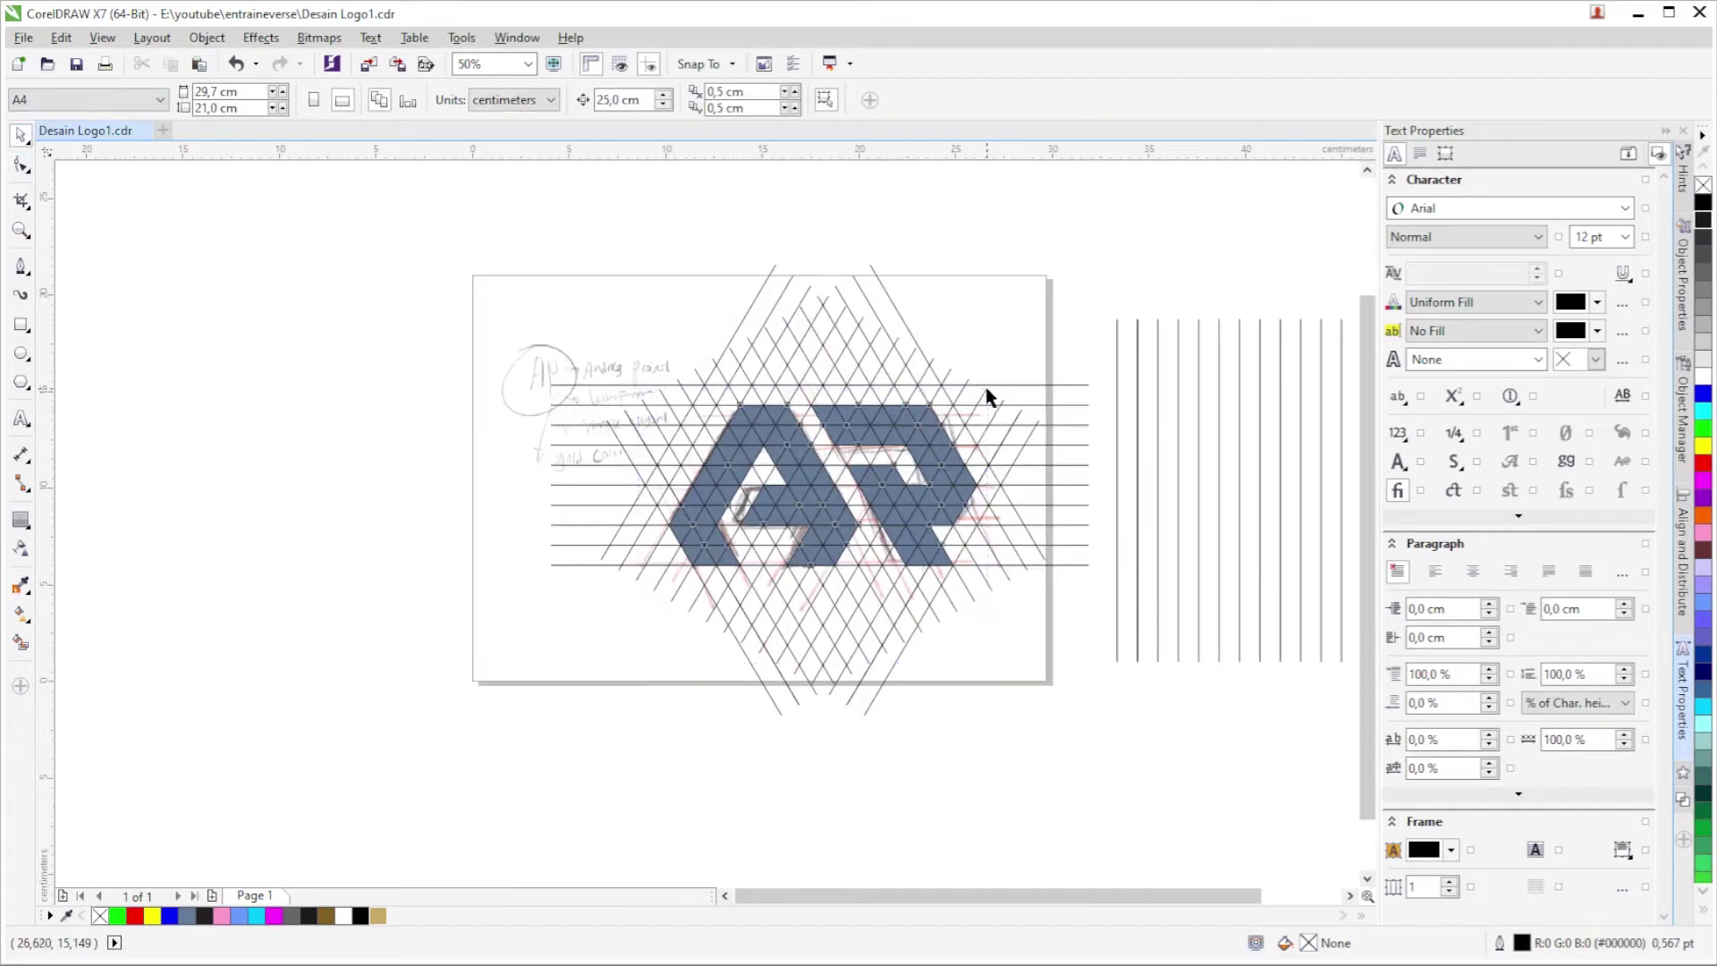
# Marquee-select the filled logo triangles and move them down below the page.
pyautogui.moveTo(990, 396); pyautogui.dragTo(984, 394)
pyautogui.press('Down')
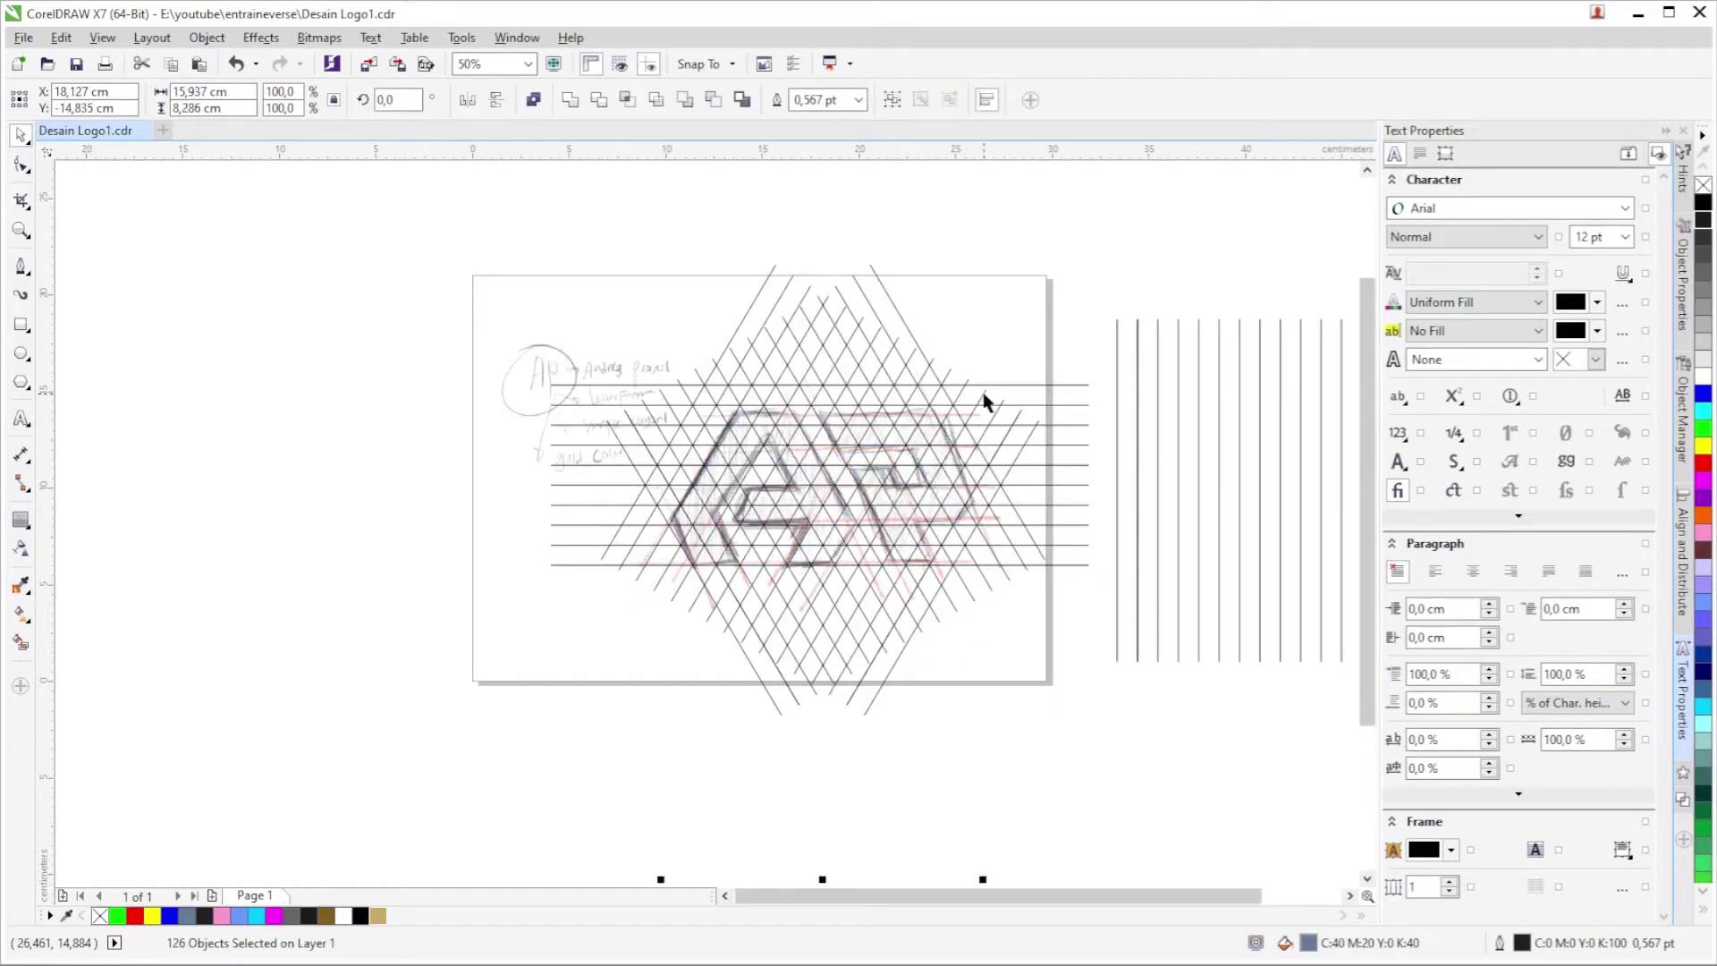
pyautogui.scroll(-2, 865, 343)
pyautogui.scroll(2, 898, 674)
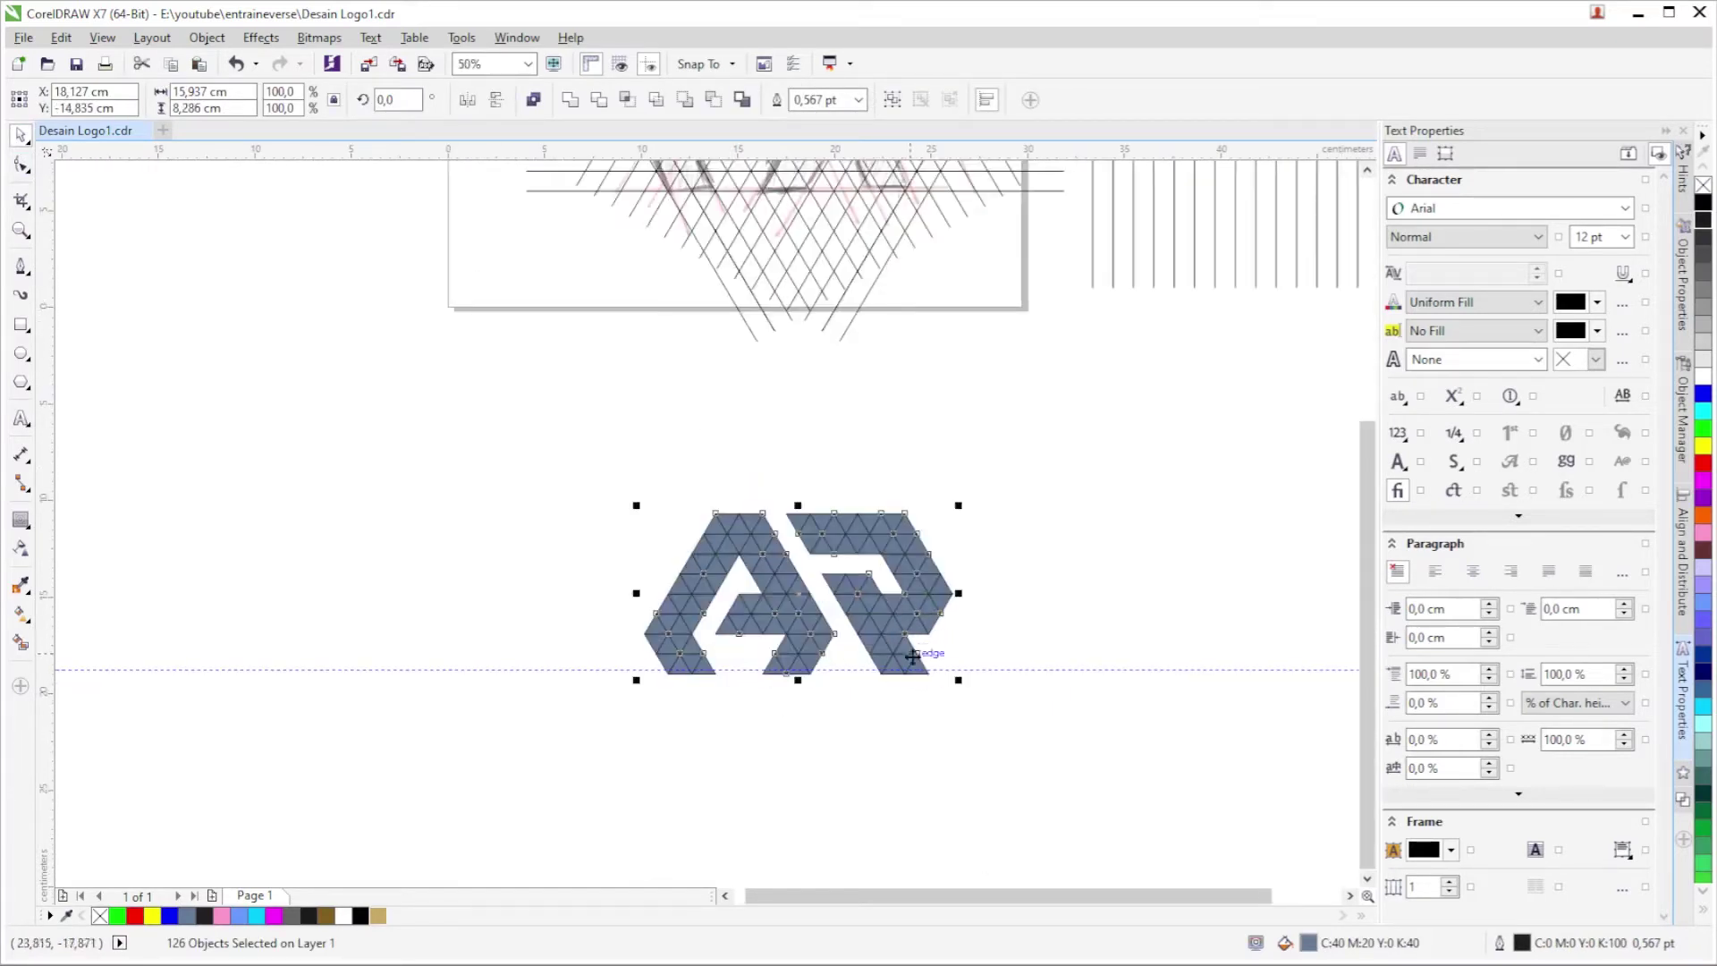
pyautogui.click(1000, 681)
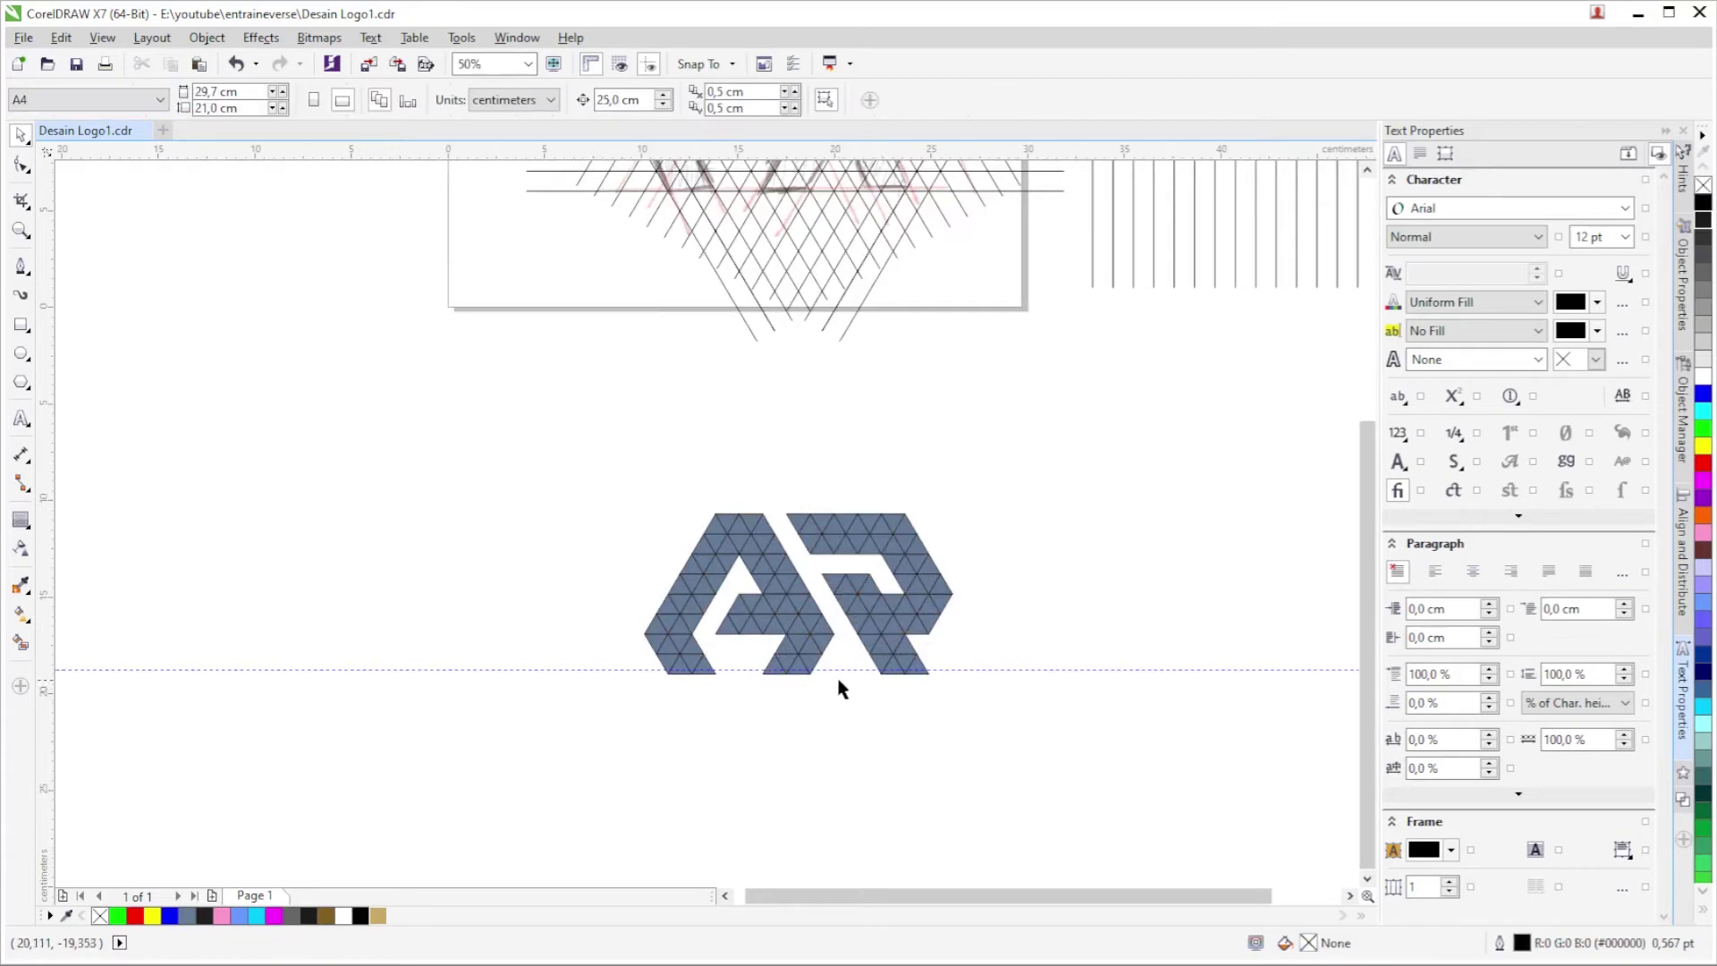
# Reselect all 126 logo triangles and group them into one object.
pyautogui.scroll(2, 928, 702)
pyautogui.scroll(-2, 939, 575)
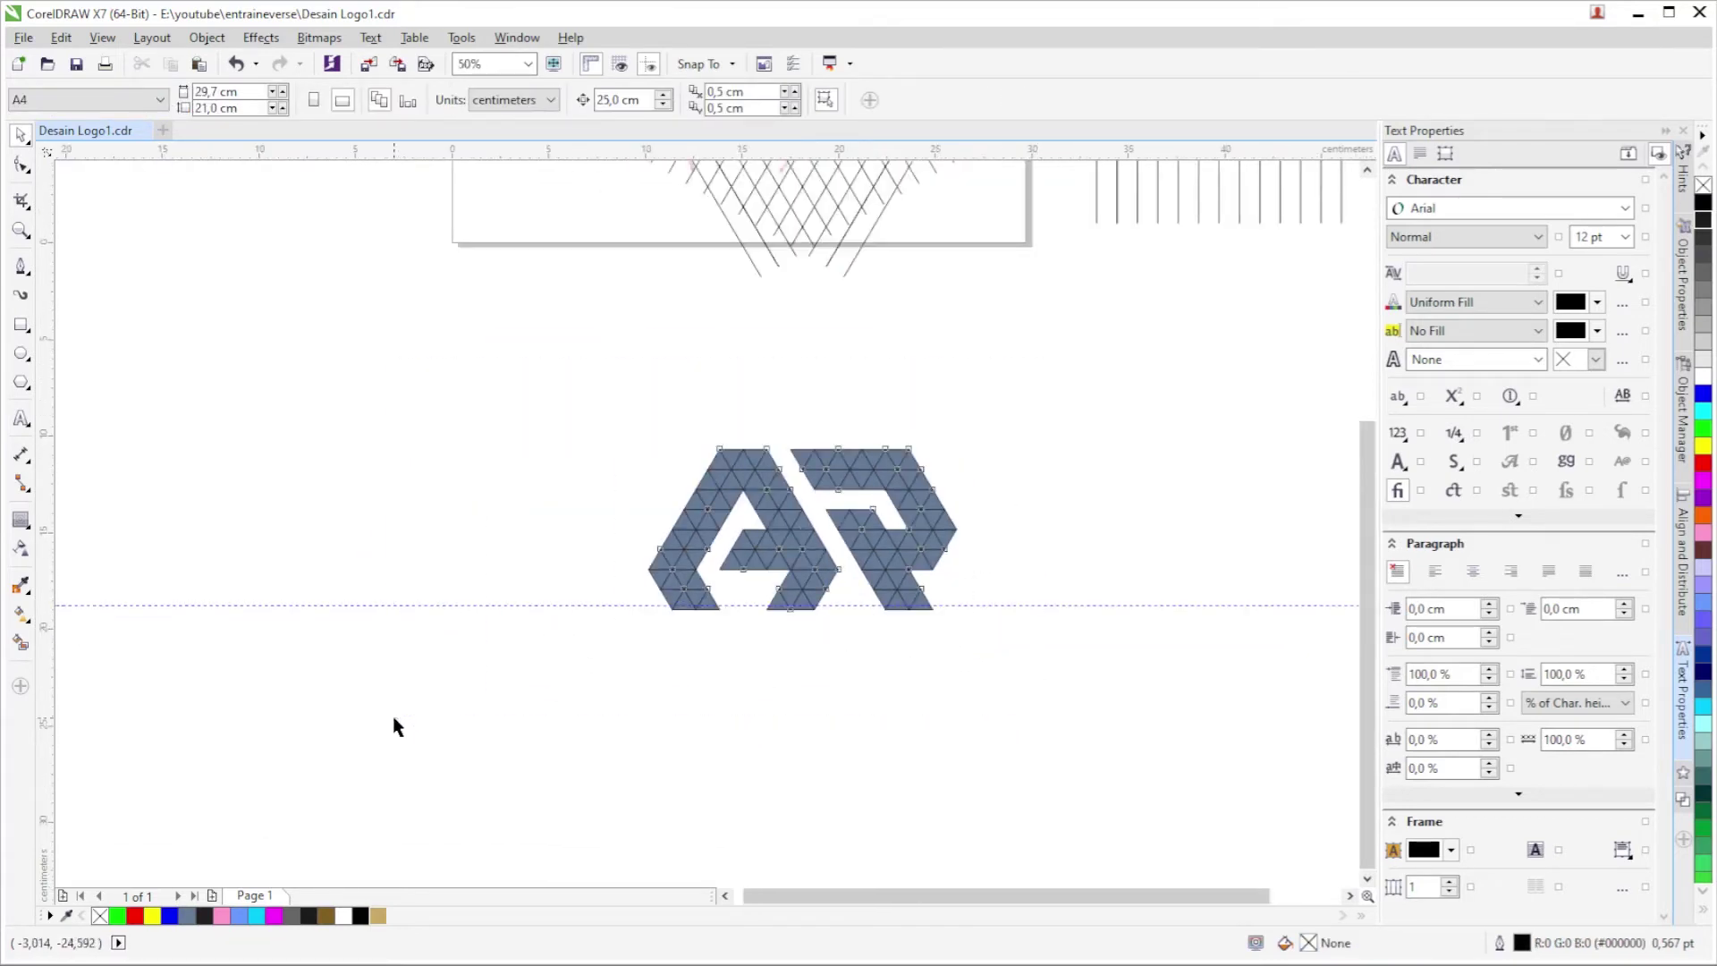
pyautogui.hotkey('ctrl', 'a')
pyautogui.hotkey('ctrl', 'g')
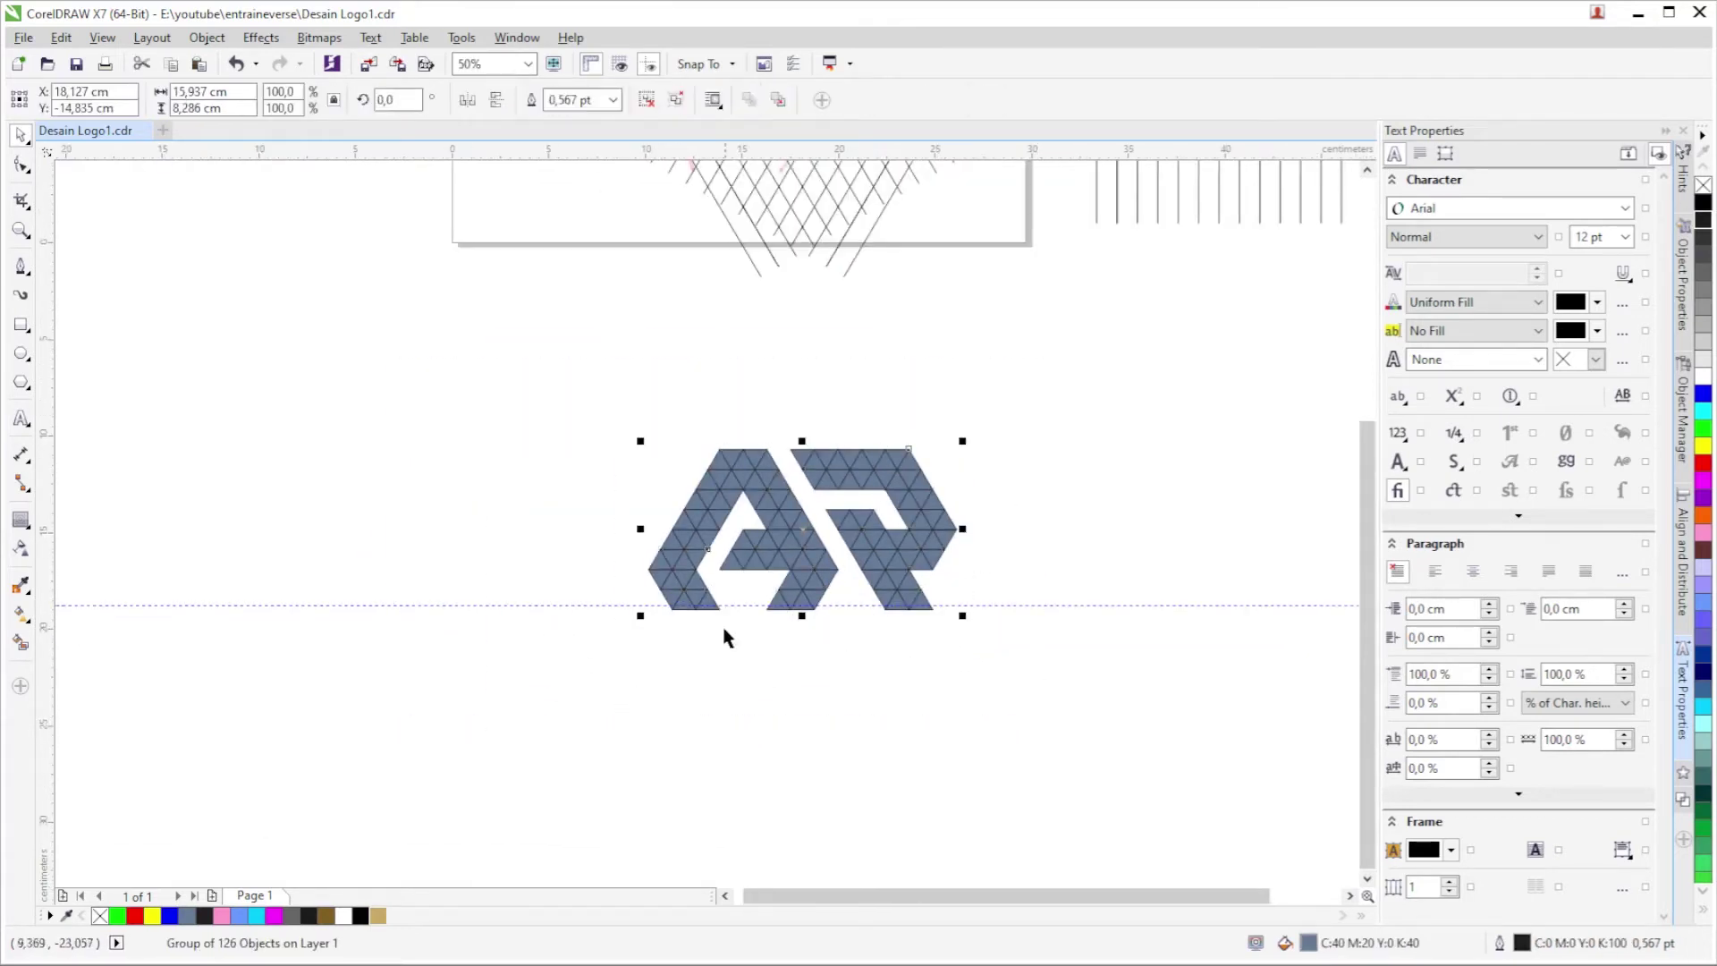
pyautogui.scroll(4, 719, 629)
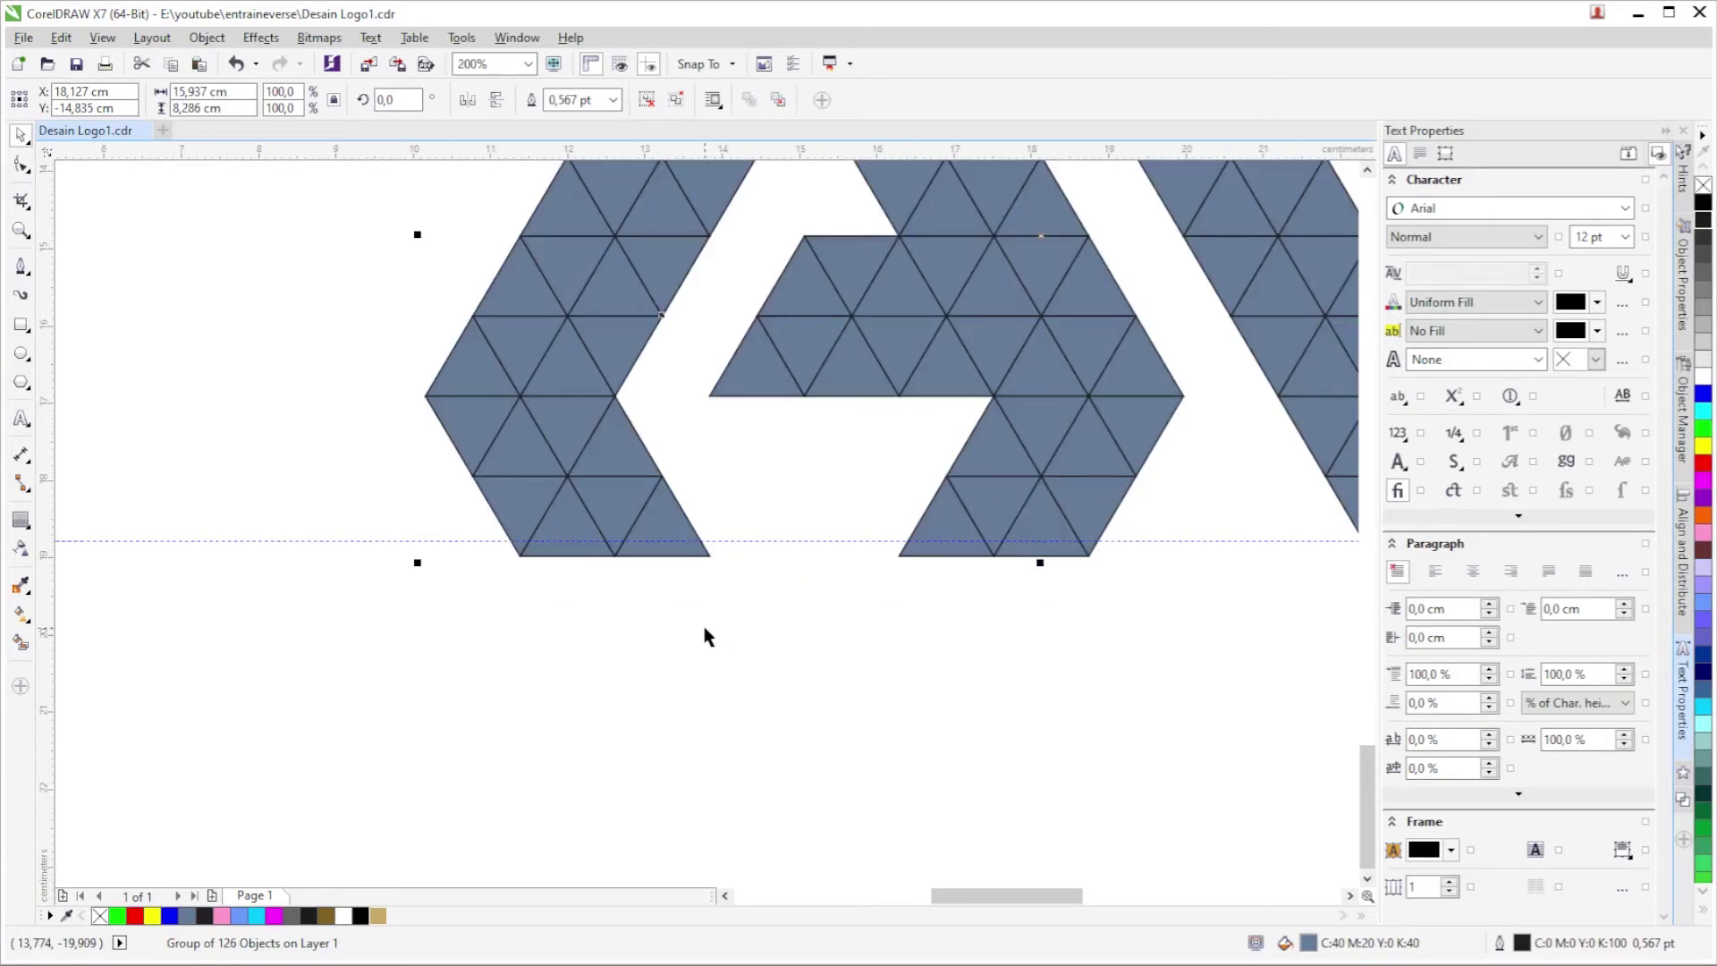
# Undo the accidental drag of the logo group and switch to the Bezier tool.
pyautogui.scroll(-2, 705, 628)
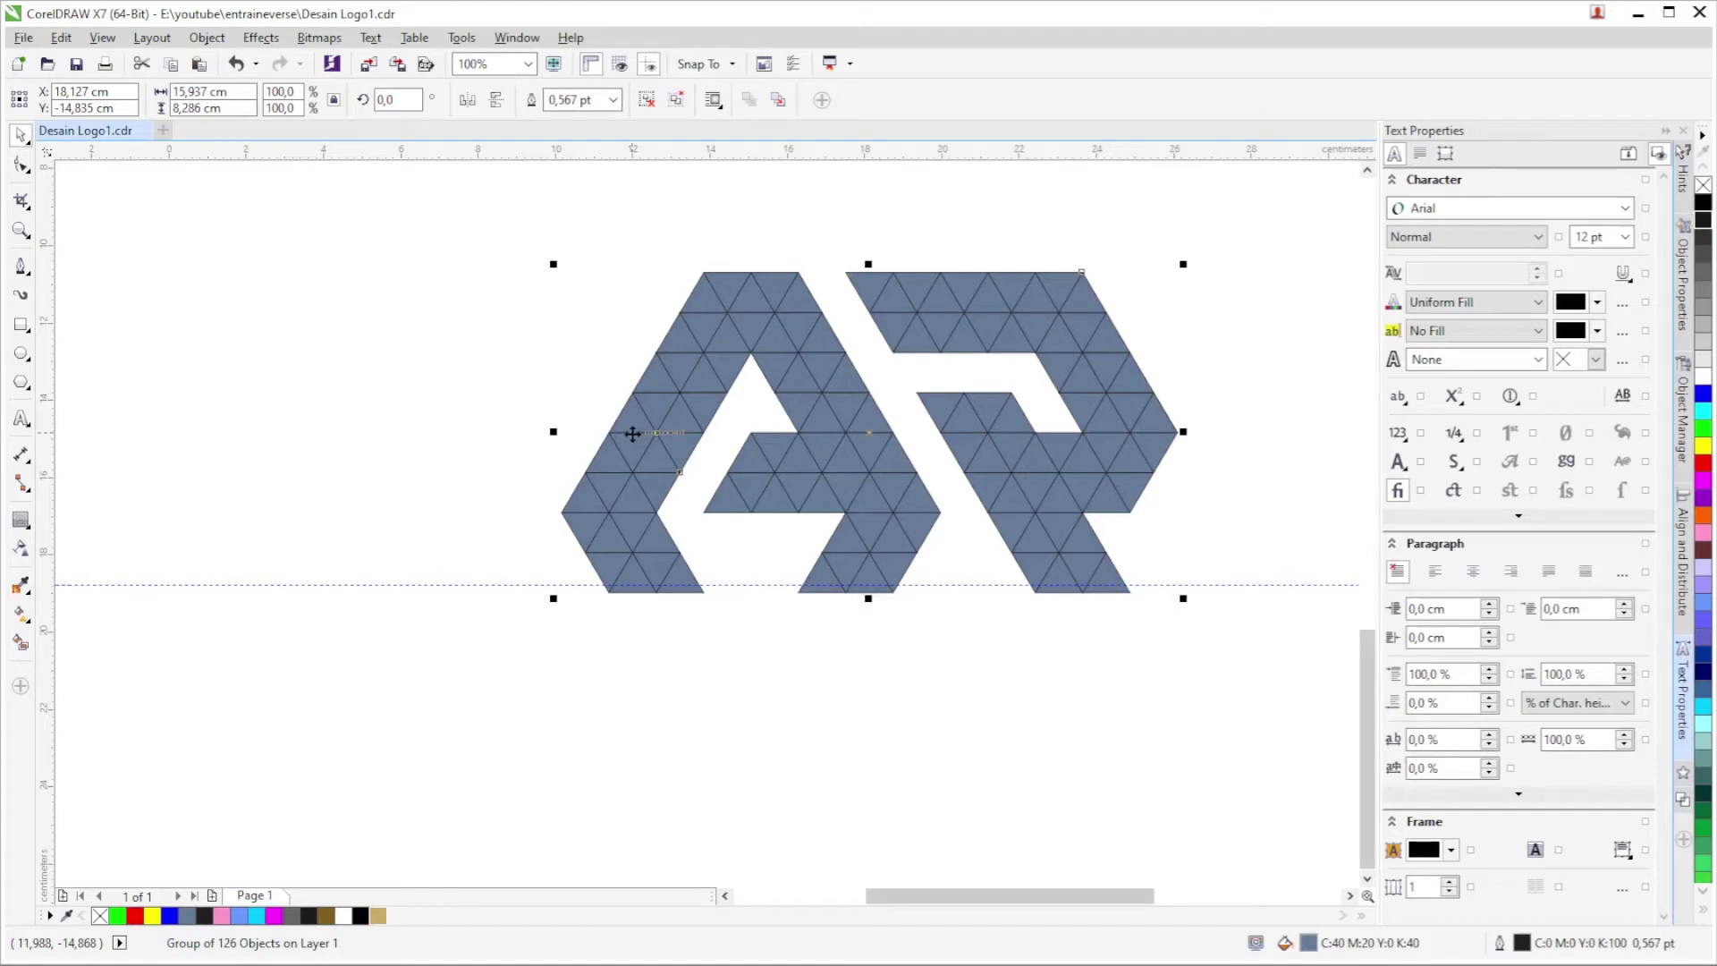
pyautogui.scroll(2, 725, 536)
pyautogui.scroll(-4, 725, 537)
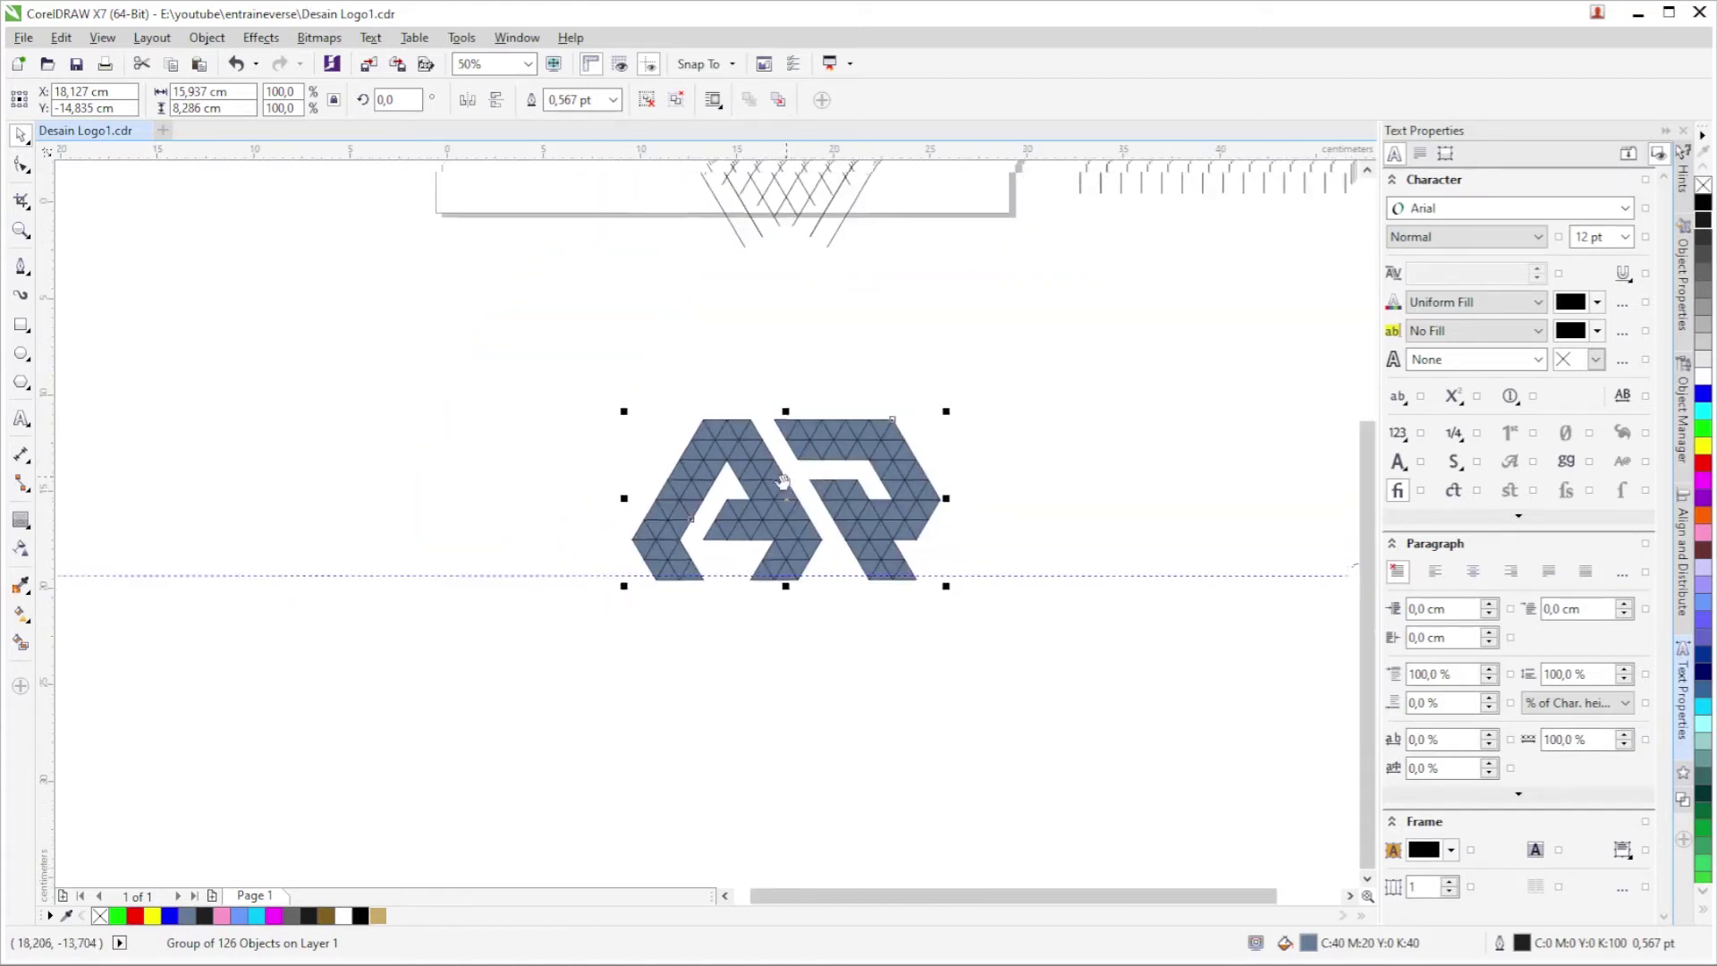
pyautogui.scroll(-2, 746, 528)
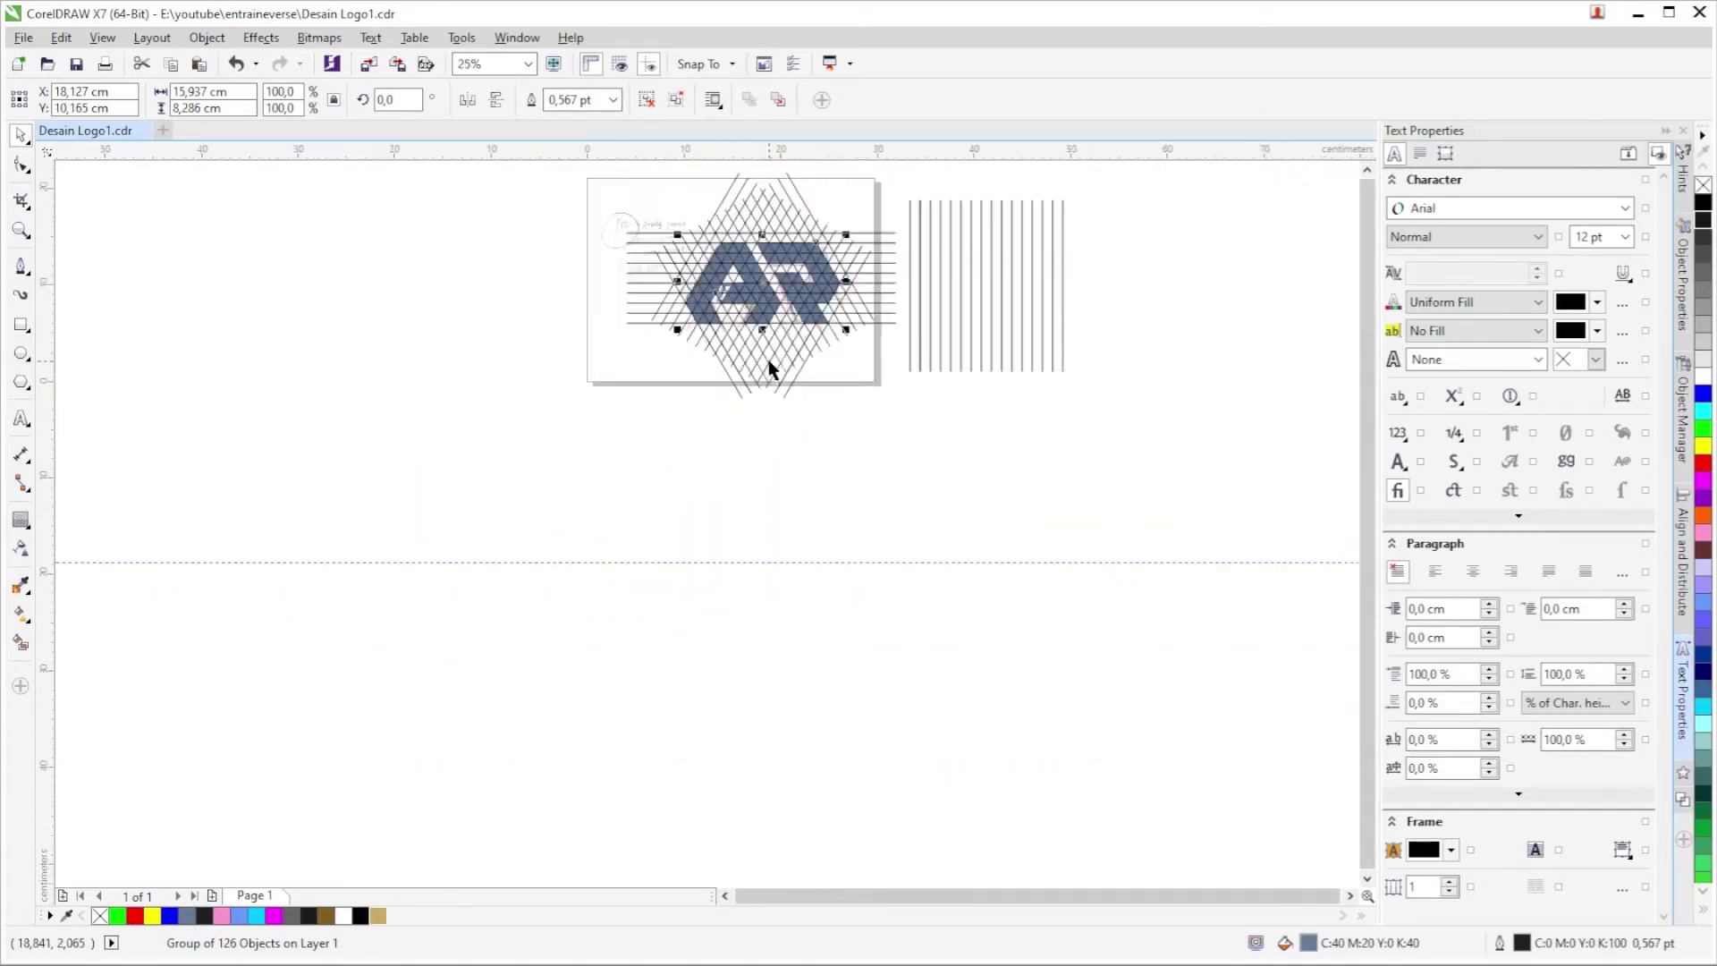
pyautogui.scroll(4, 787, 505)
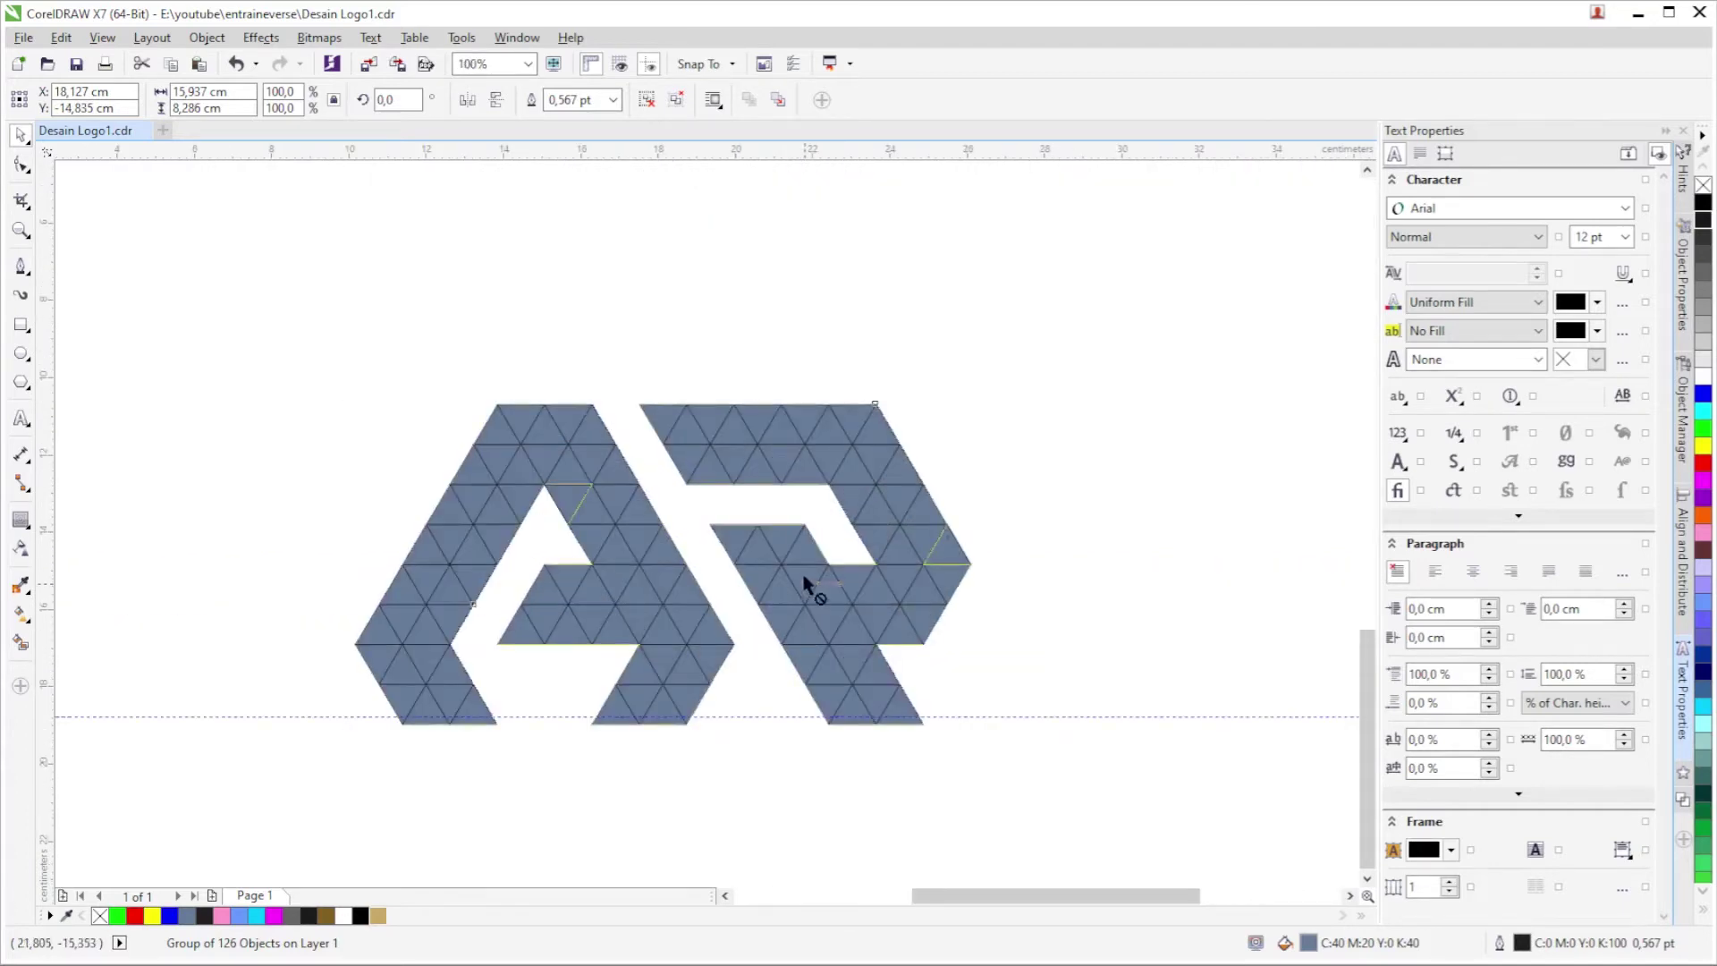
pyautogui.moveTo(805, 590); pyautogui.dragTo(805, 608)
pyautogui.hotkey('ctrl', 'z')
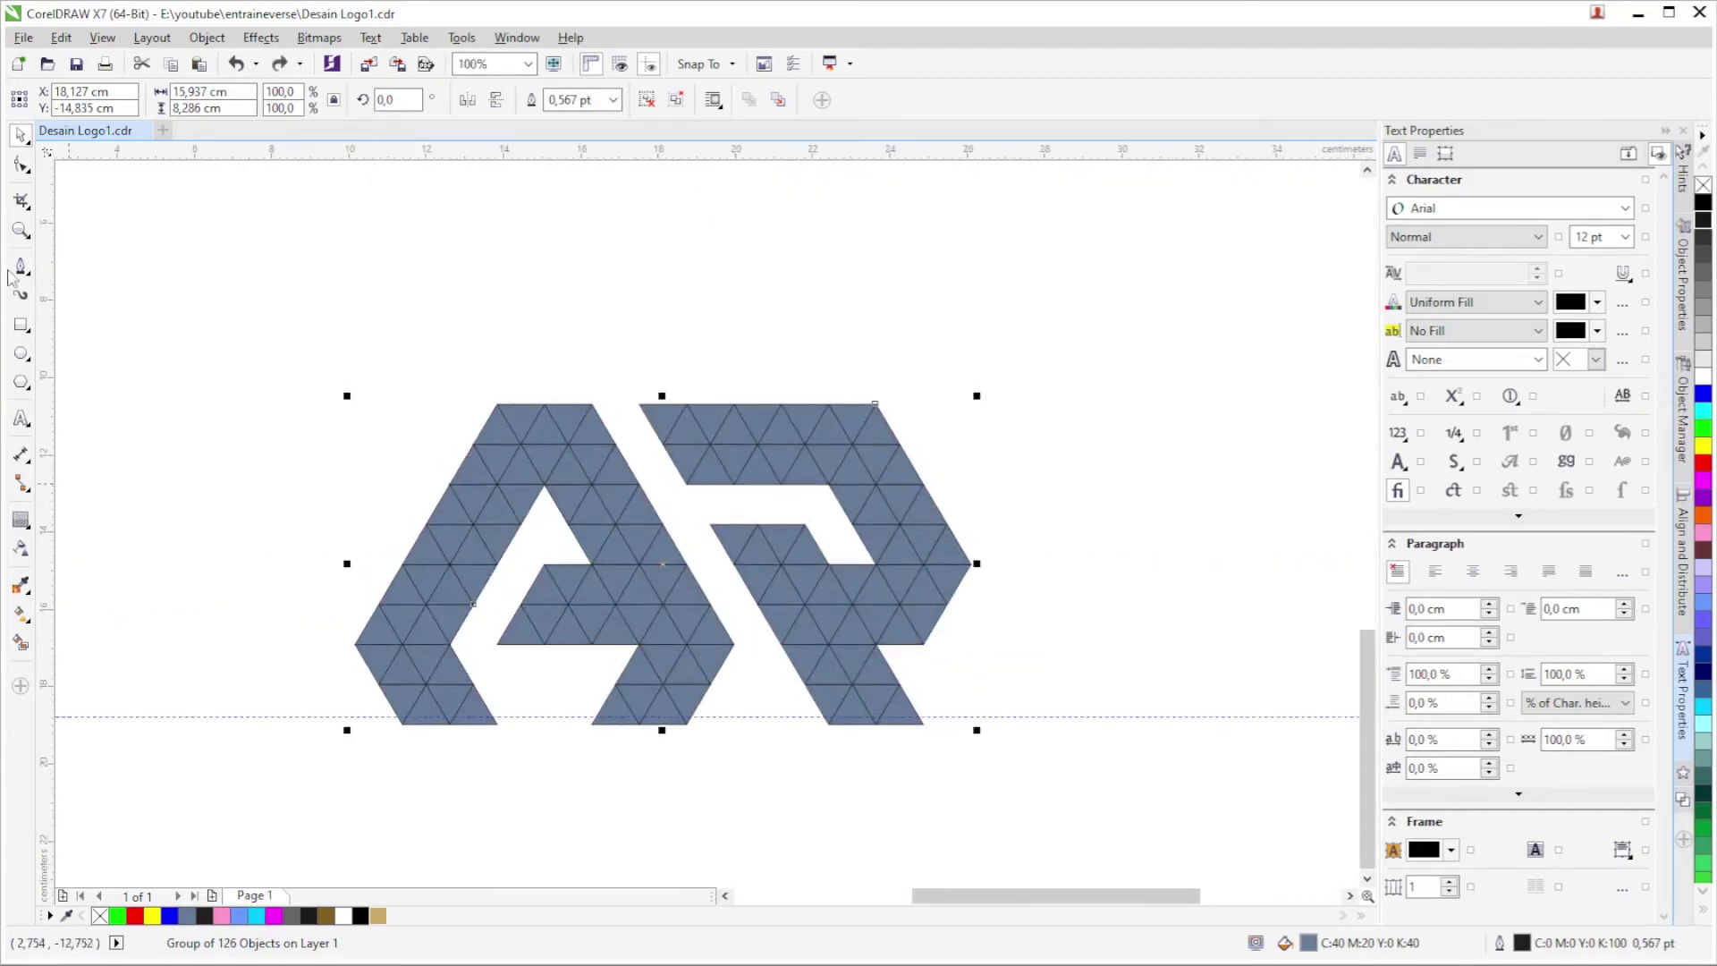
pyautogui.click(18, 271)
# Trace the A's outer boundary with Bezier nodes from the bottom vertex round to the bottom-left.
pyautogui.scroll(4, 412, 754)
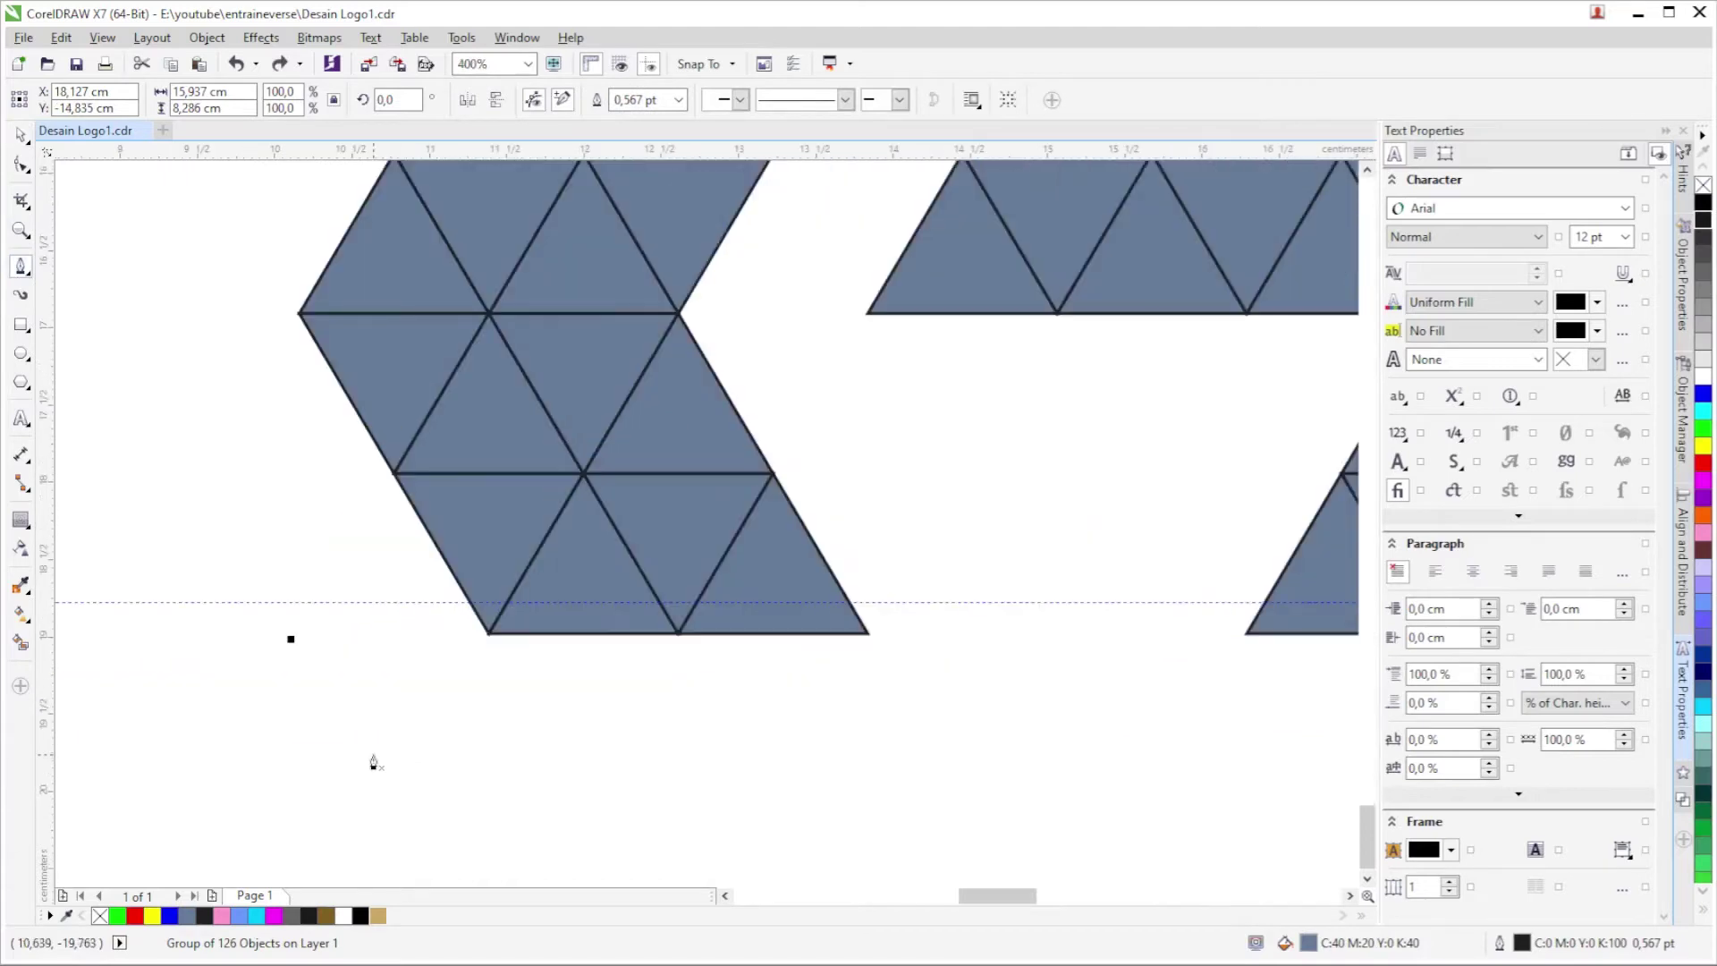
pyautogui.click(490, 634)
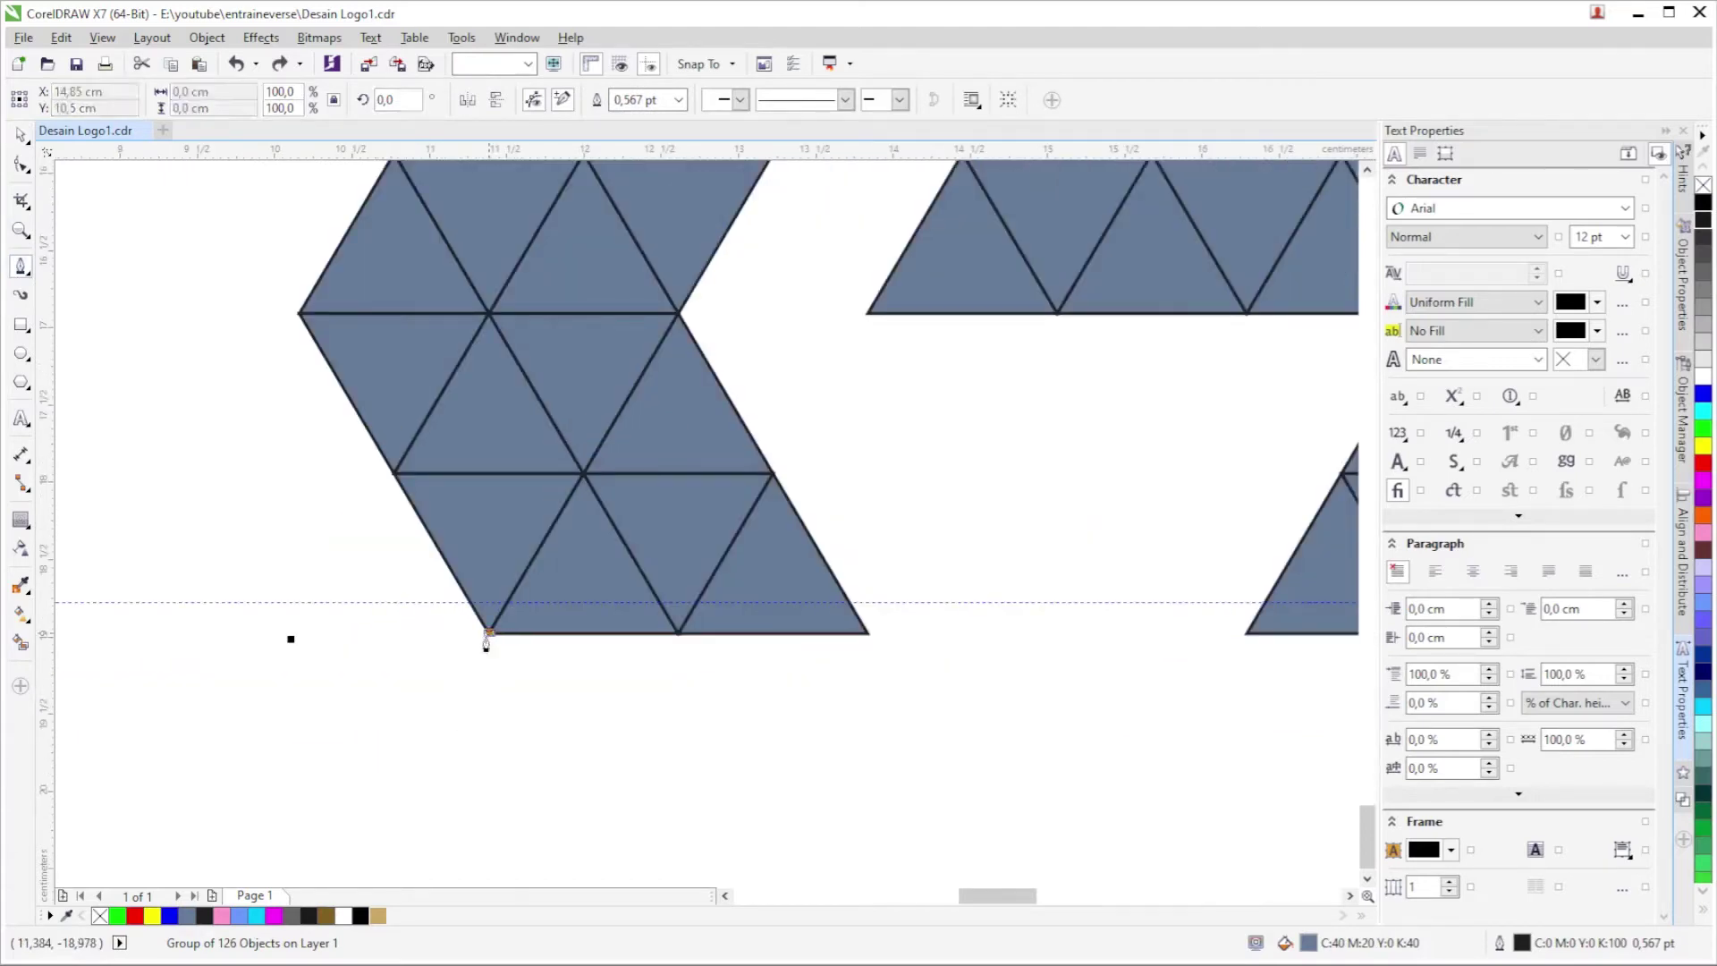
pyautogui.doubleClick(370, 455)
pyautogui.scroll(-2, 414, 441)
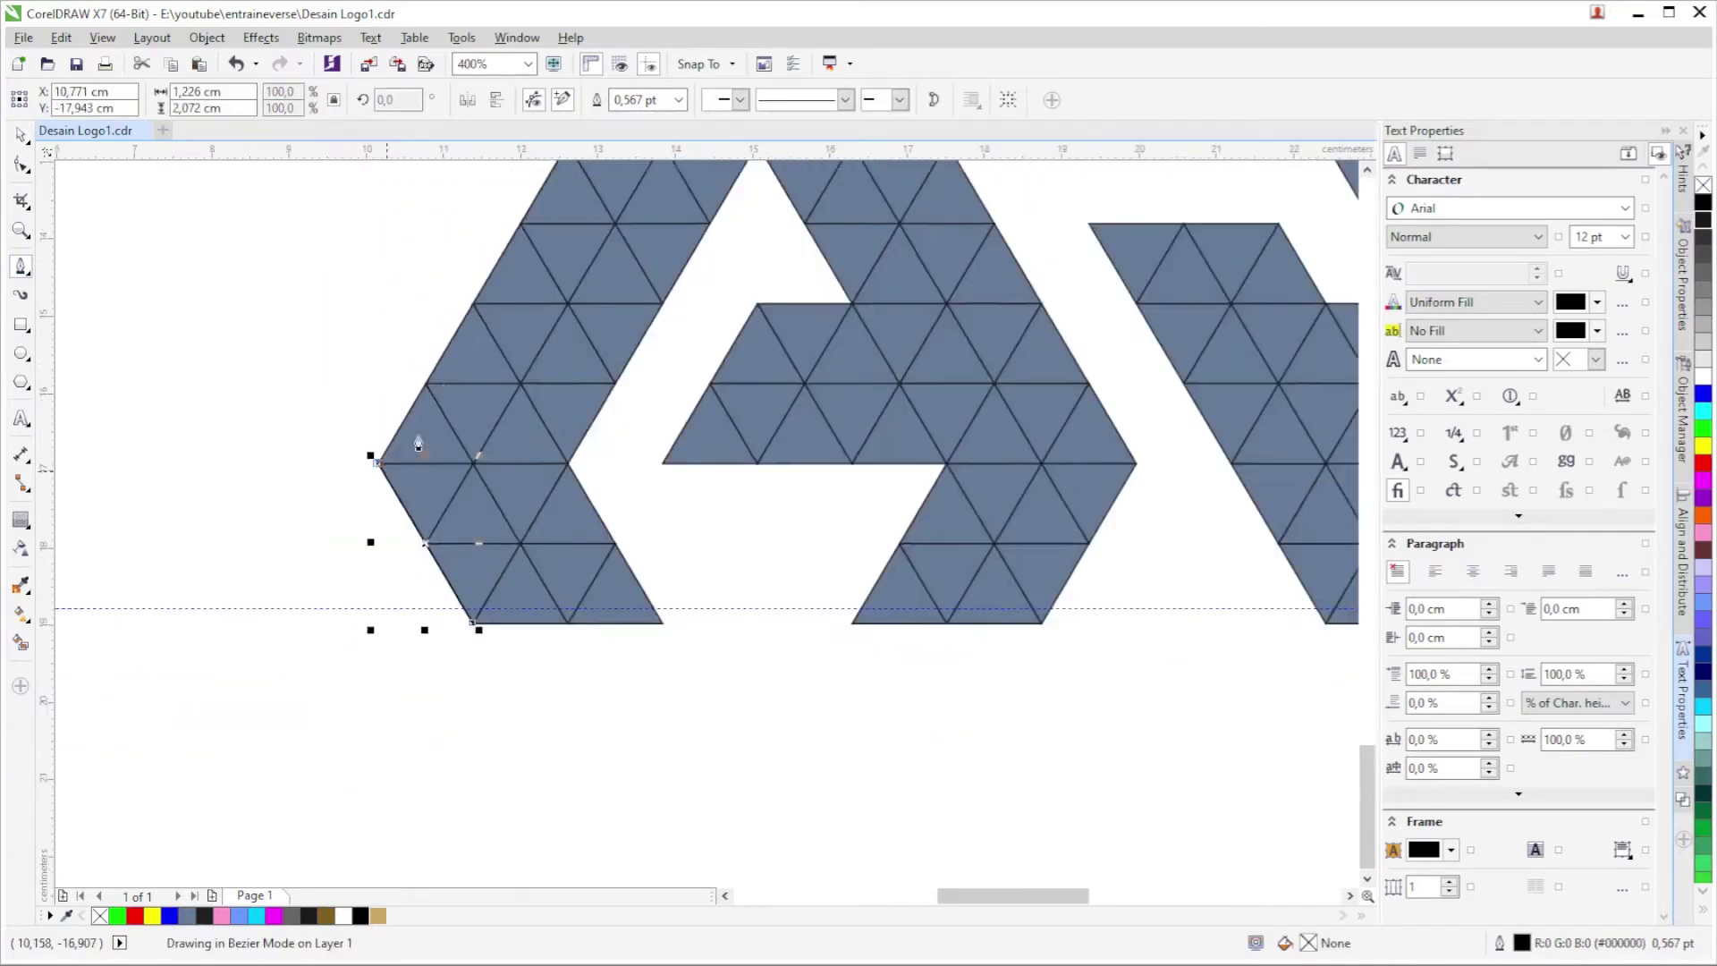
pyautogui.scroll(1, 433, 555)
pyautogui.scroll(1, 548, 295)
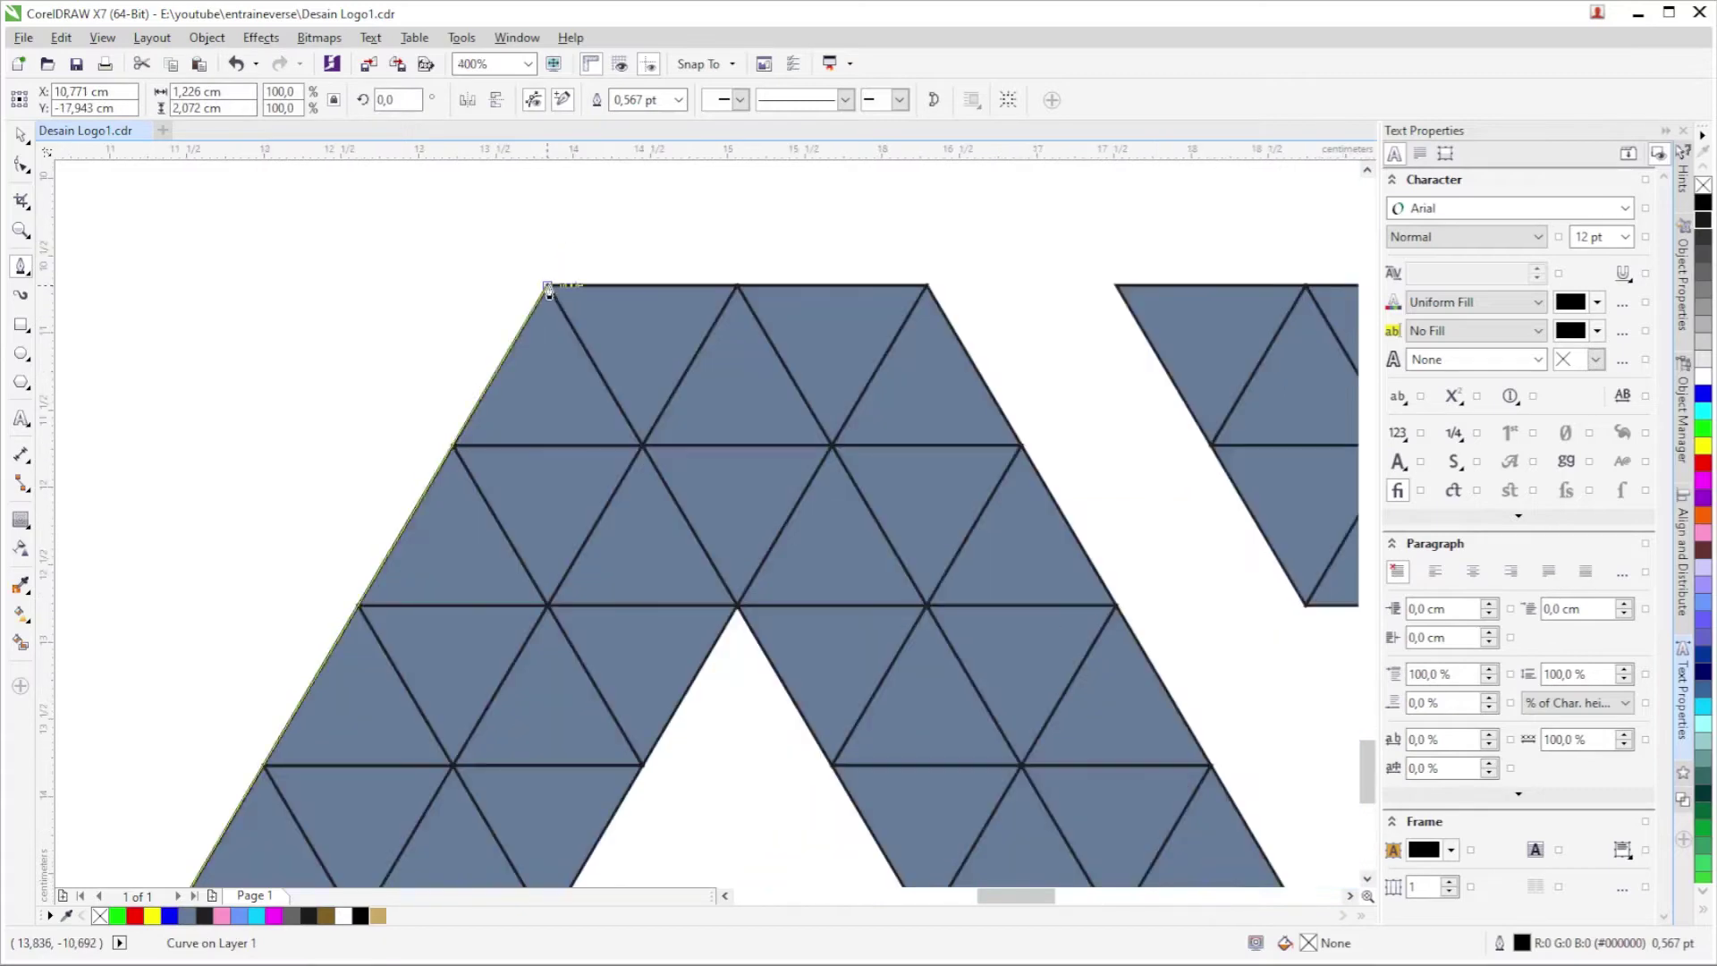
pyautogui.click(548, 286)
pyautogui.click(926, 284)
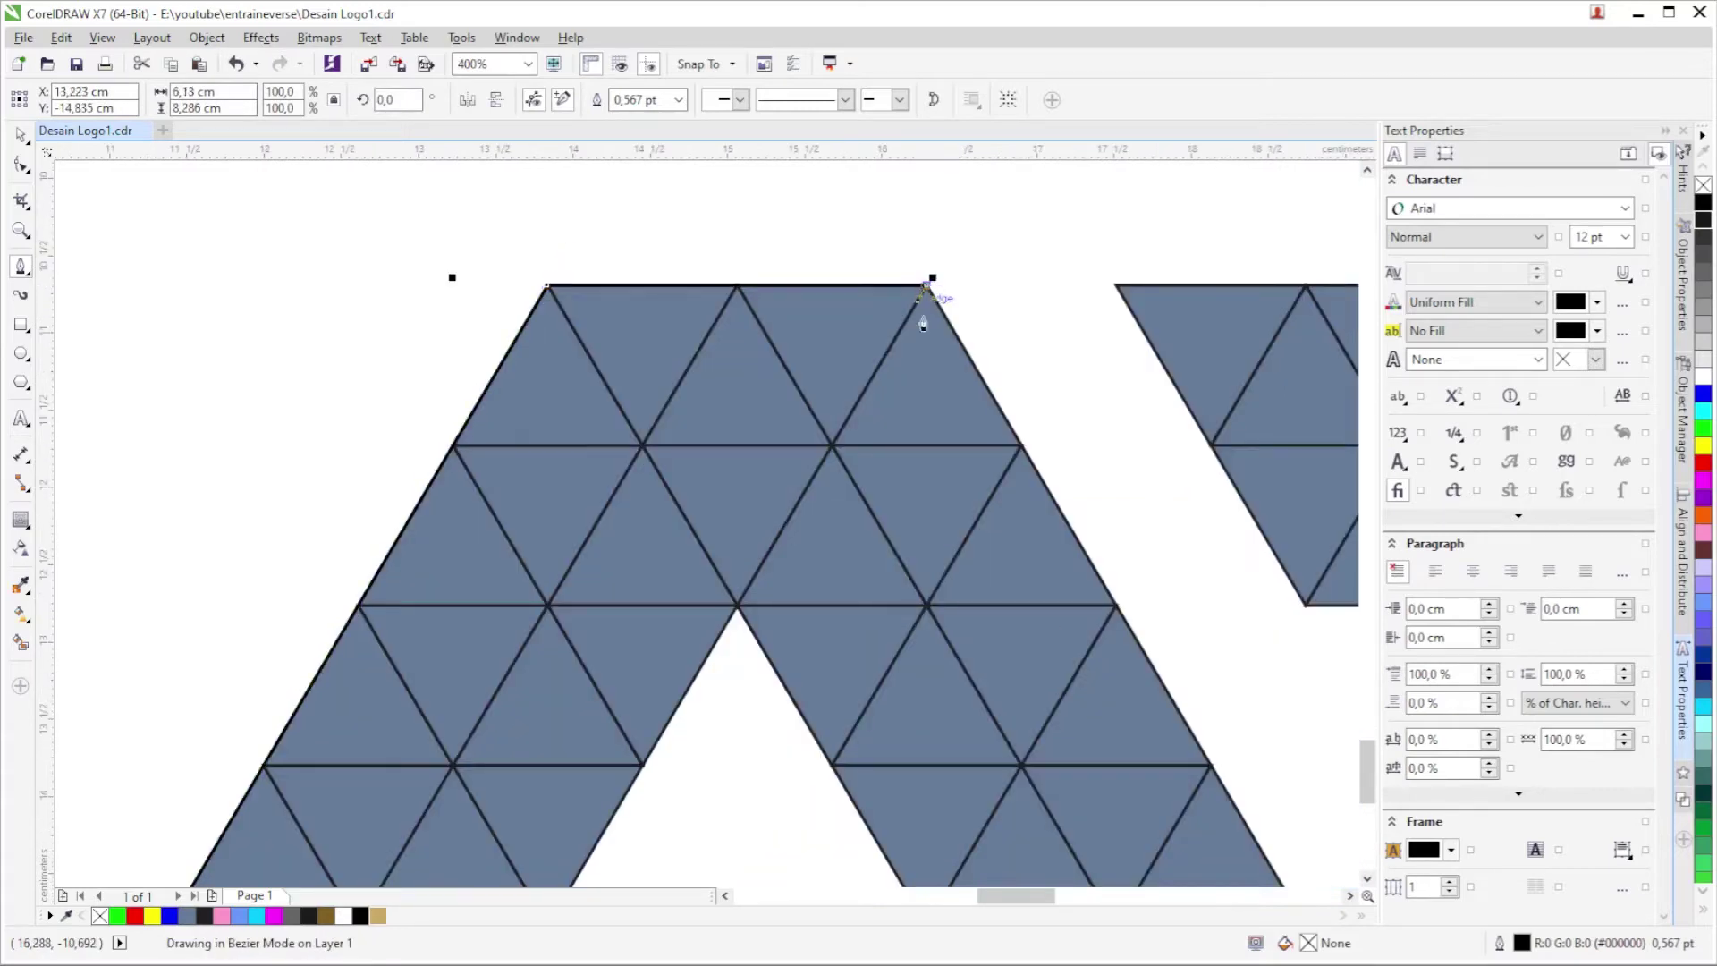
pyautogui.scroll(-2, 983, 302)
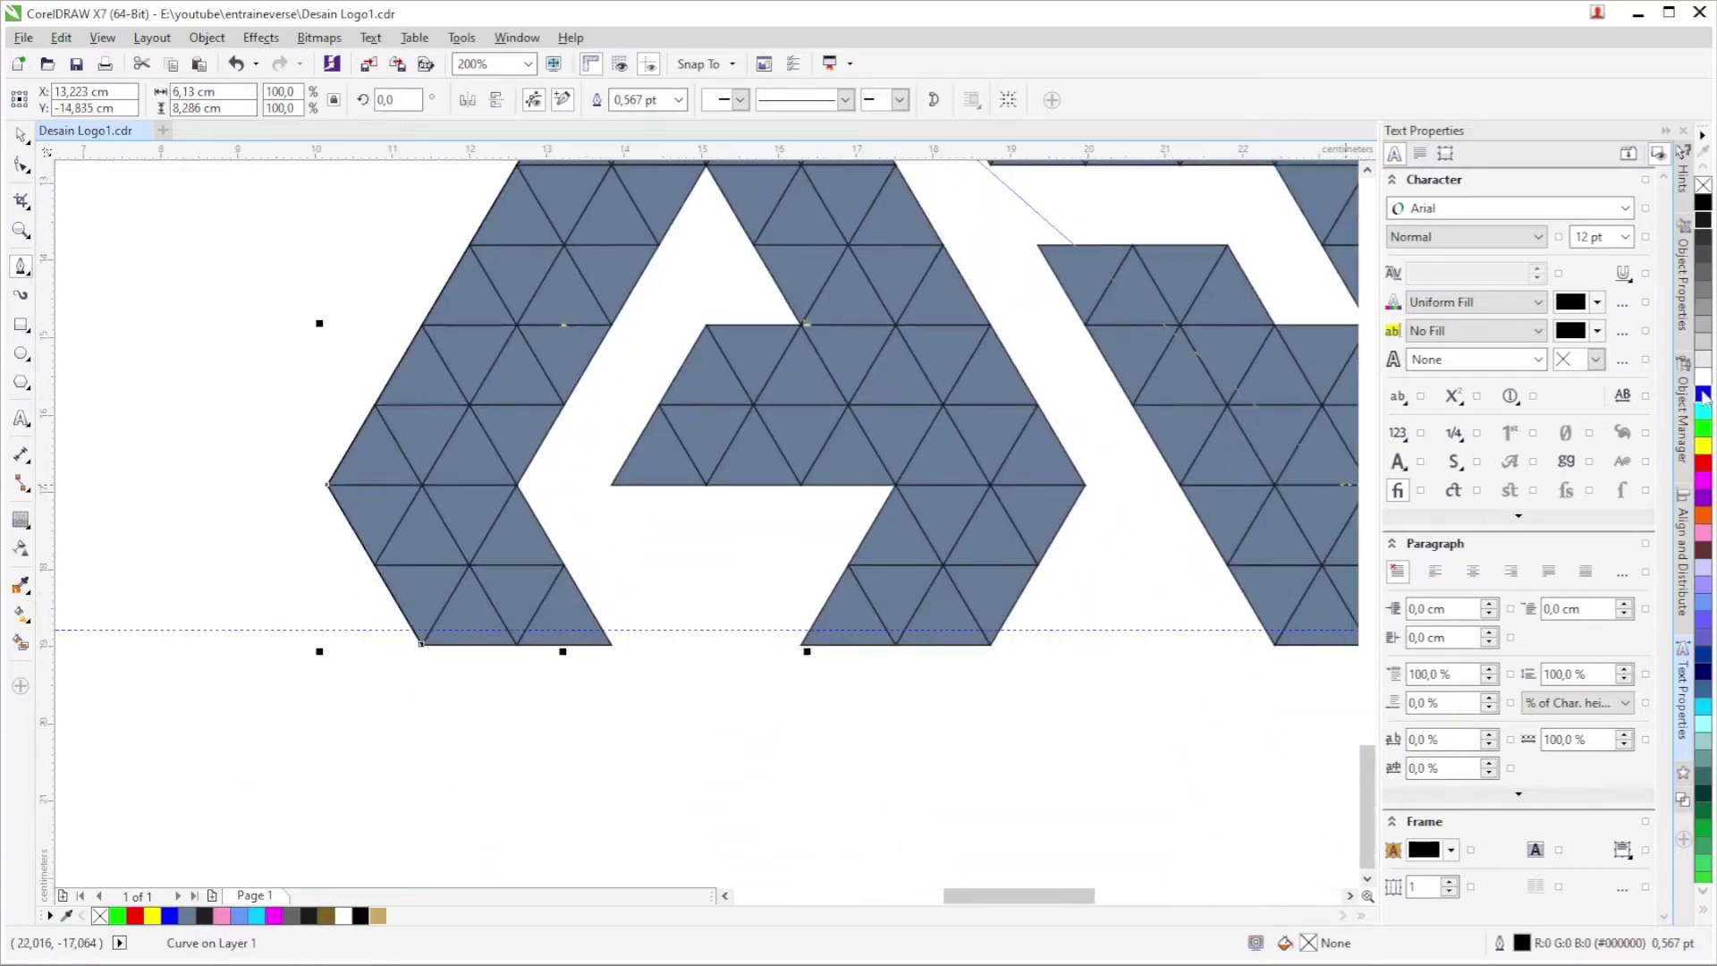
pyautogui.scroll(2, 1086, 485)
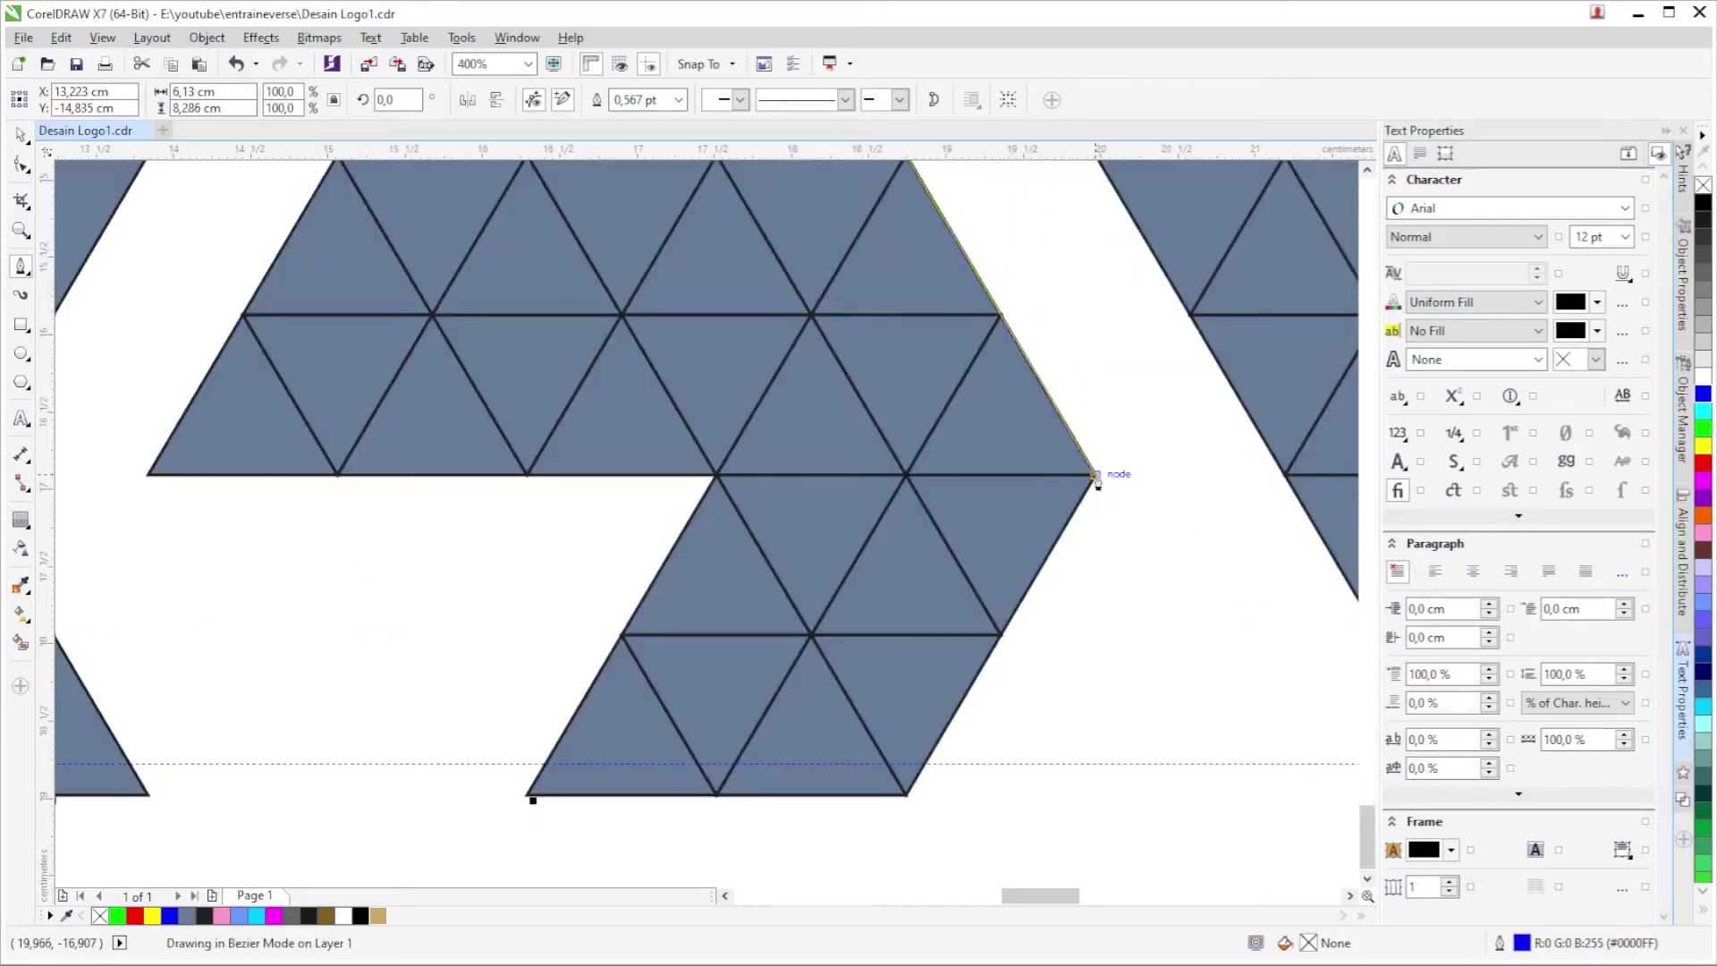
pyautogui.click(1098, 477)
pyautogui.scroll(2, 1024, 536)
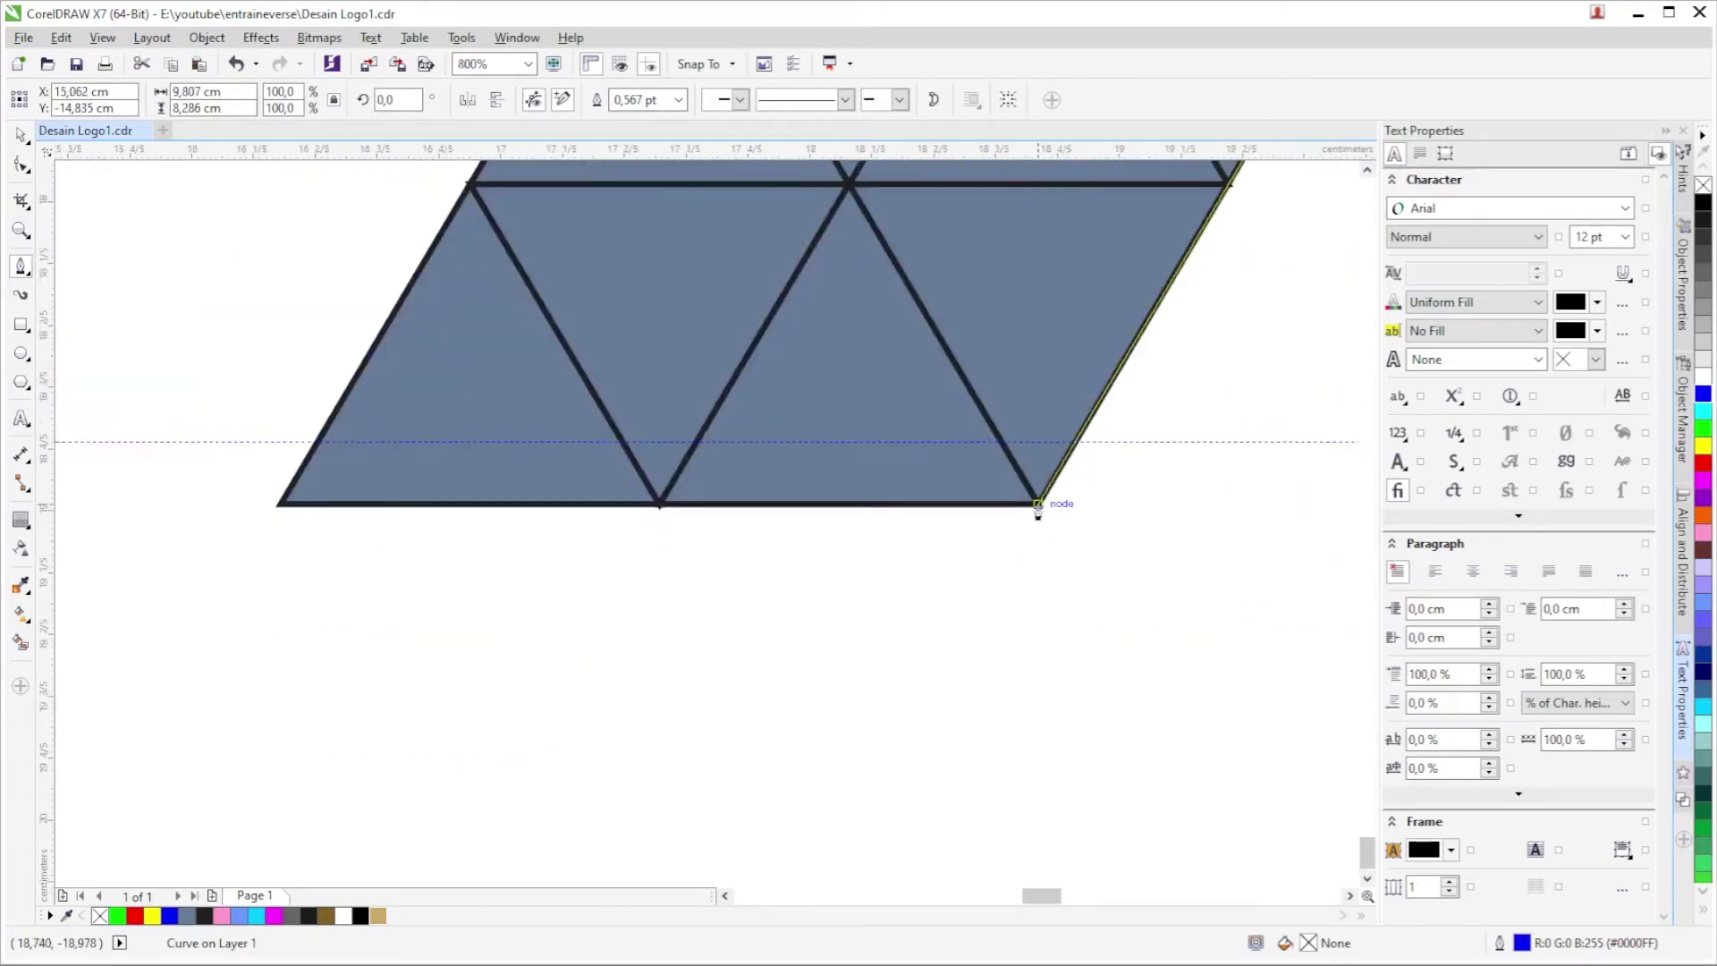
pyautogui.click(1037, 504)
pyautogui.click(278, 504)
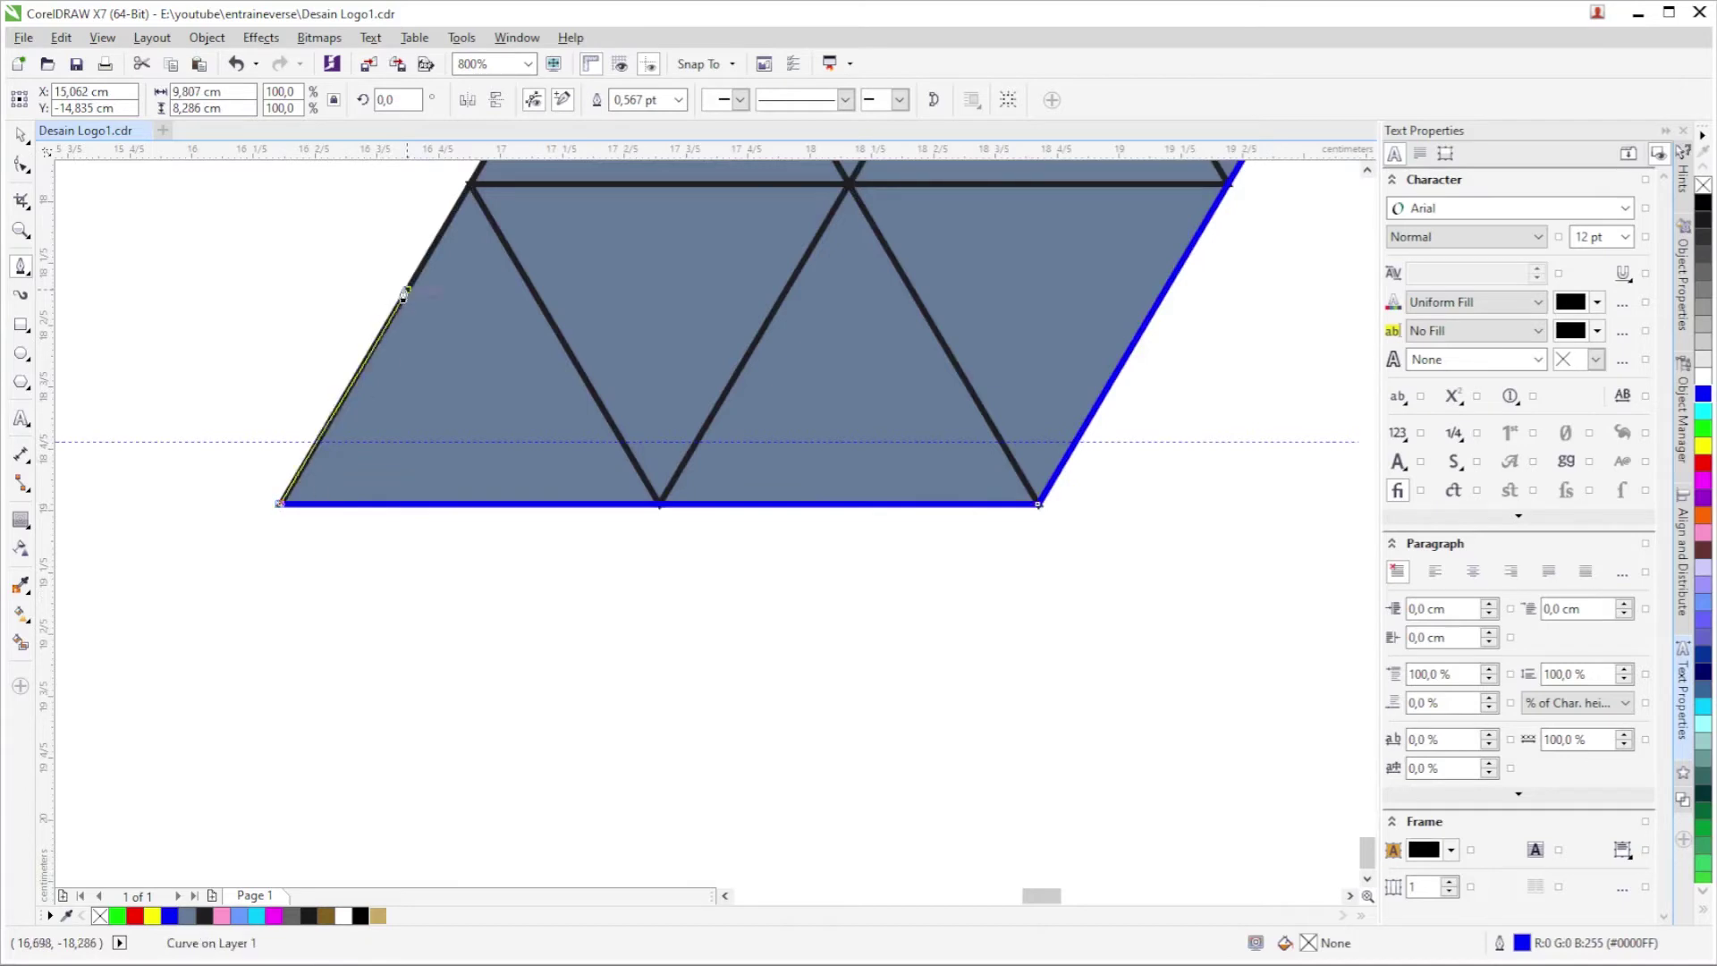
# Add nodes along the A's inner slanted edge, crossbar and inner top vertex.
pyautogui.scroll(5, 402, 287)
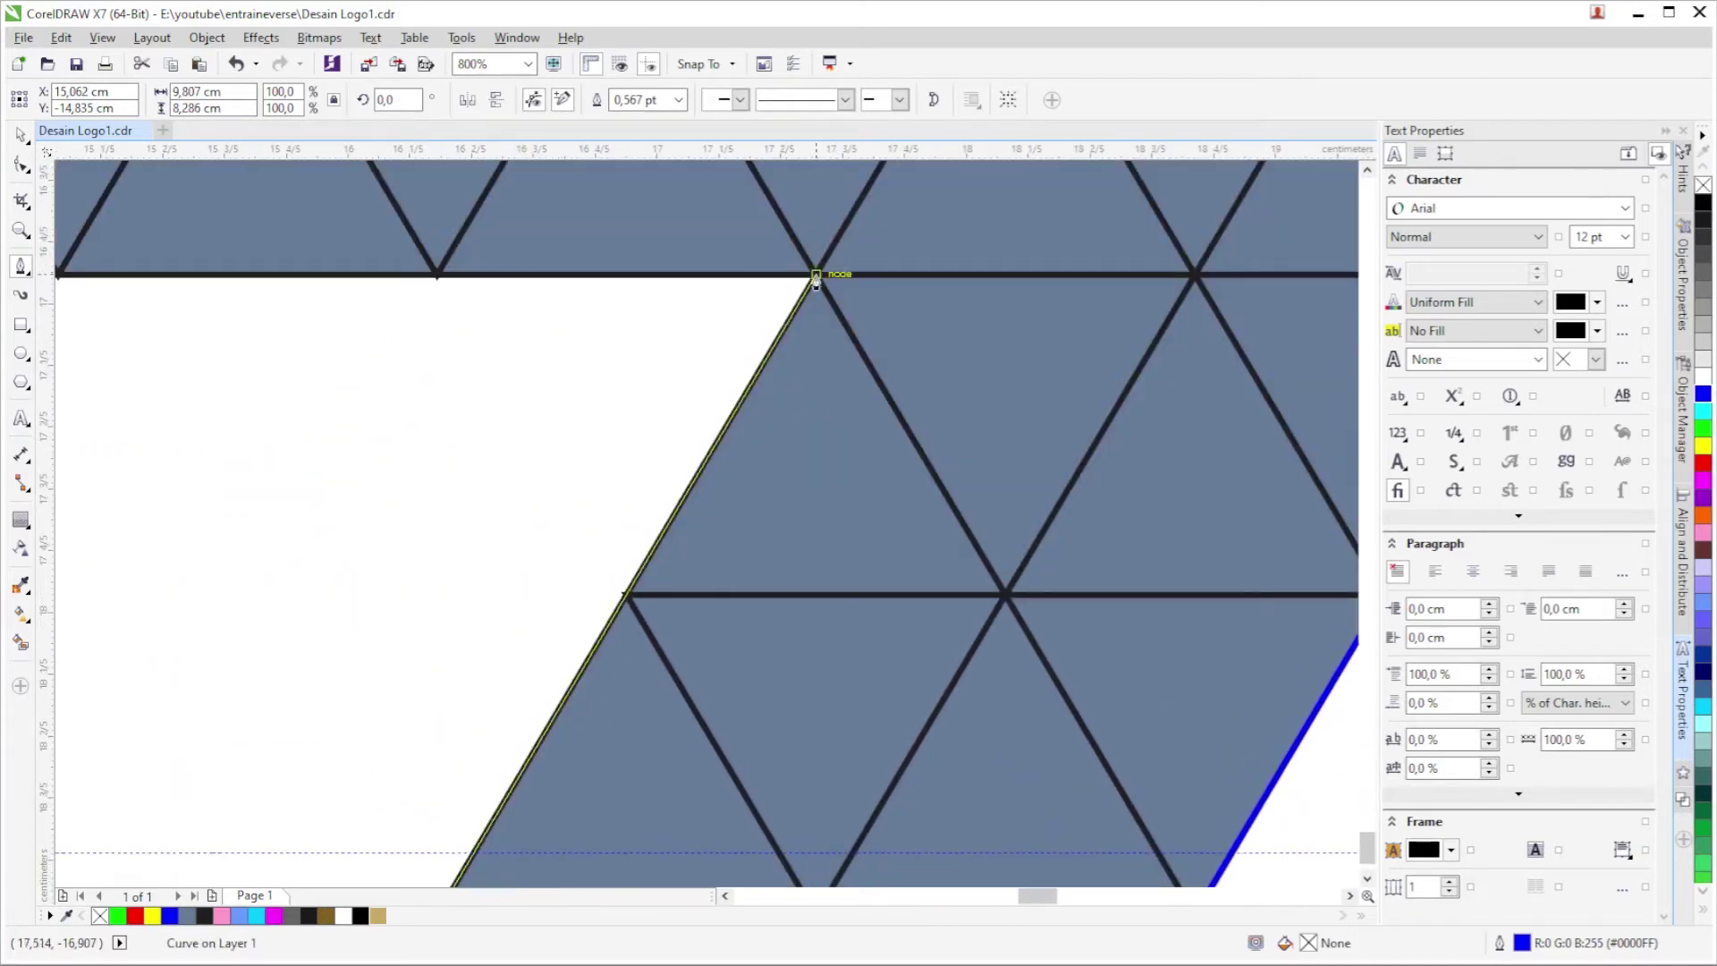
pyautogui.click(816, 275)
pyautogui.hscroll(-3, 799, 358)
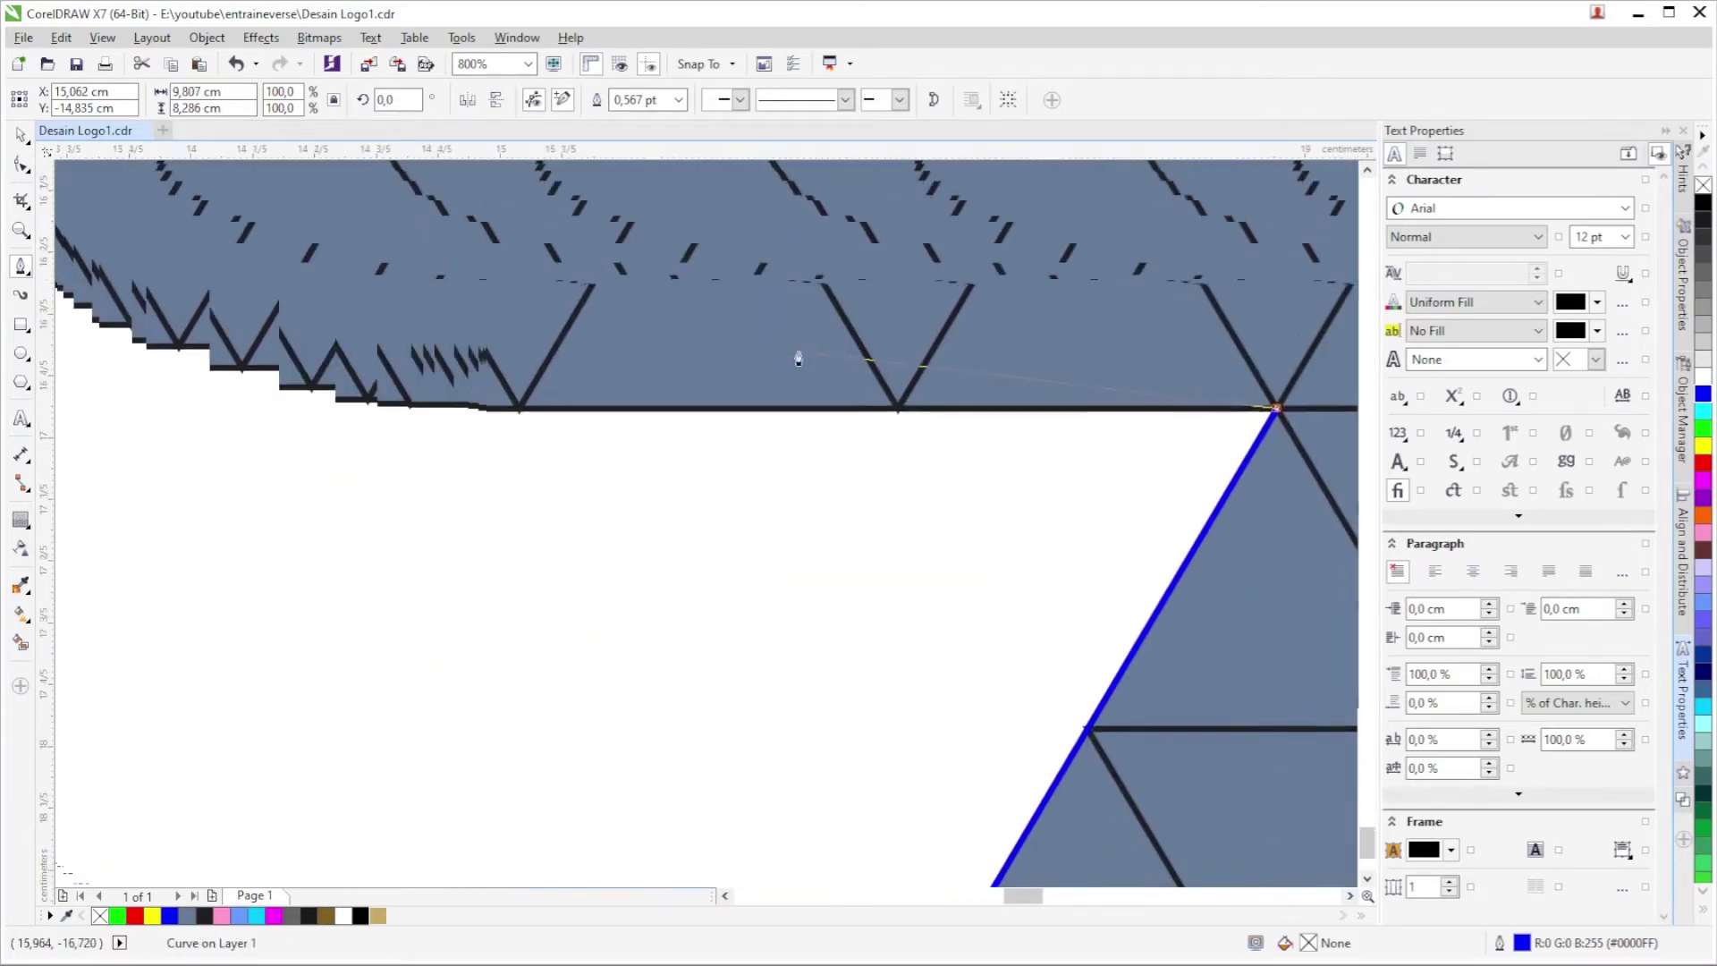
pyautogui.click(141, 409)
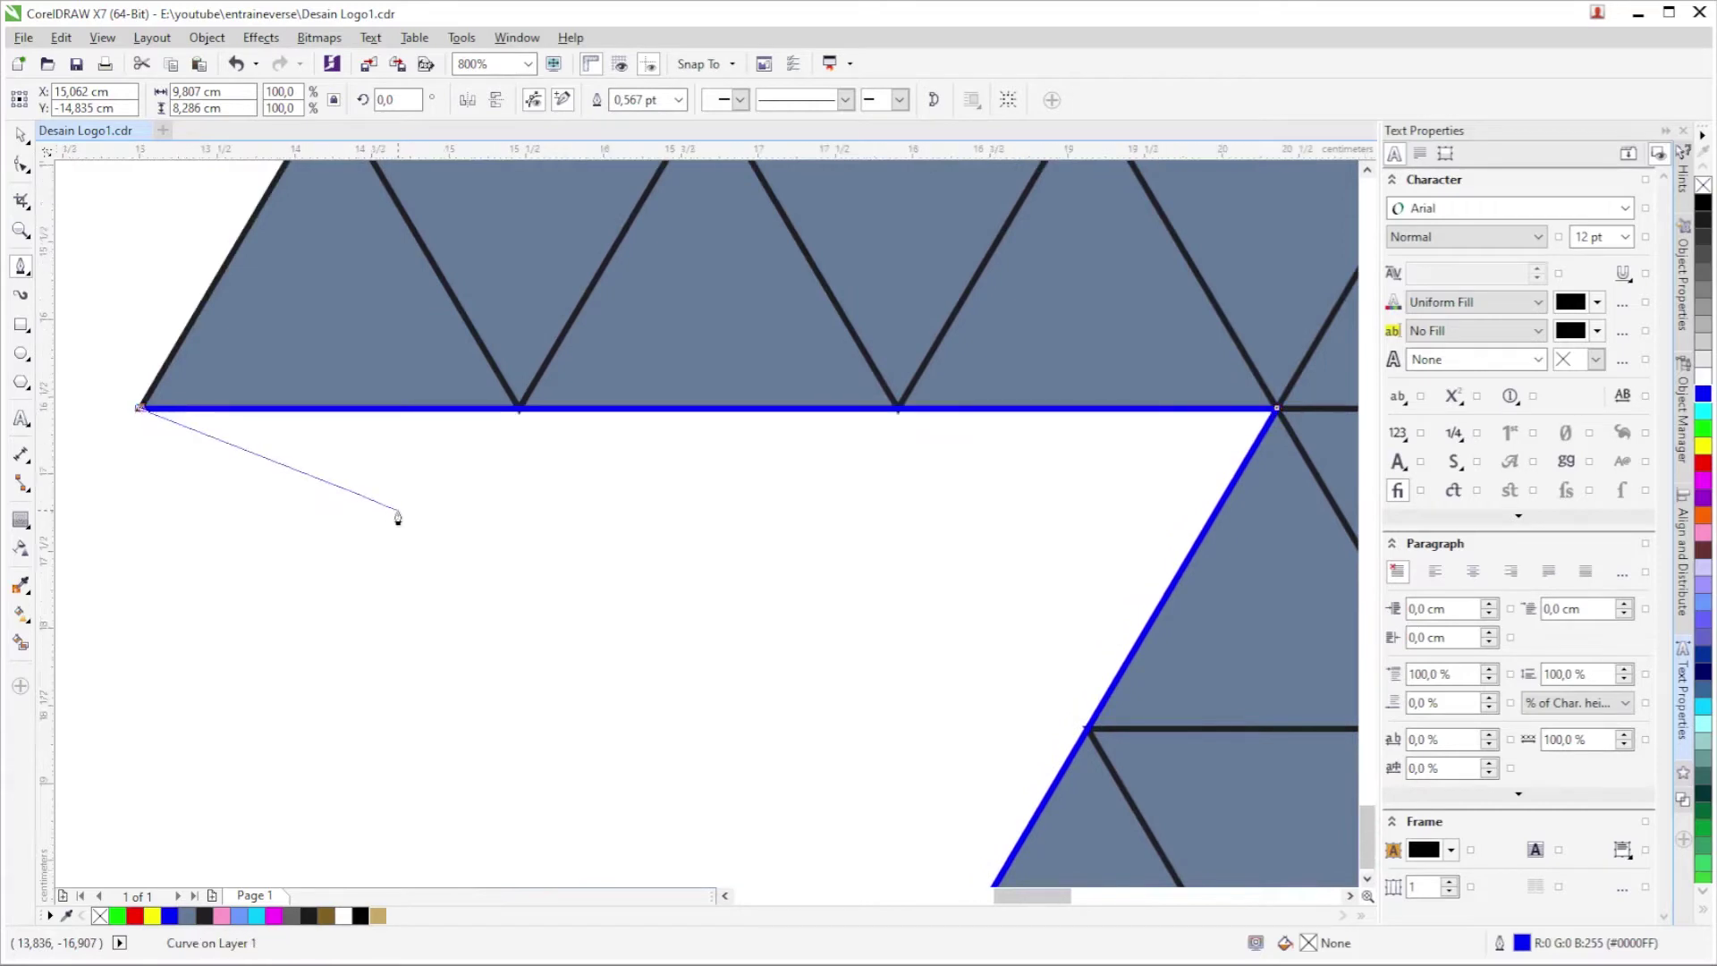
pyautogui.scroll(-3, 391, 292)
pyautogui.scroll(2, 421, 345)
pyautogui.scroll(1, 448, 356)
pyautogui.scroll(2, 416, 354)
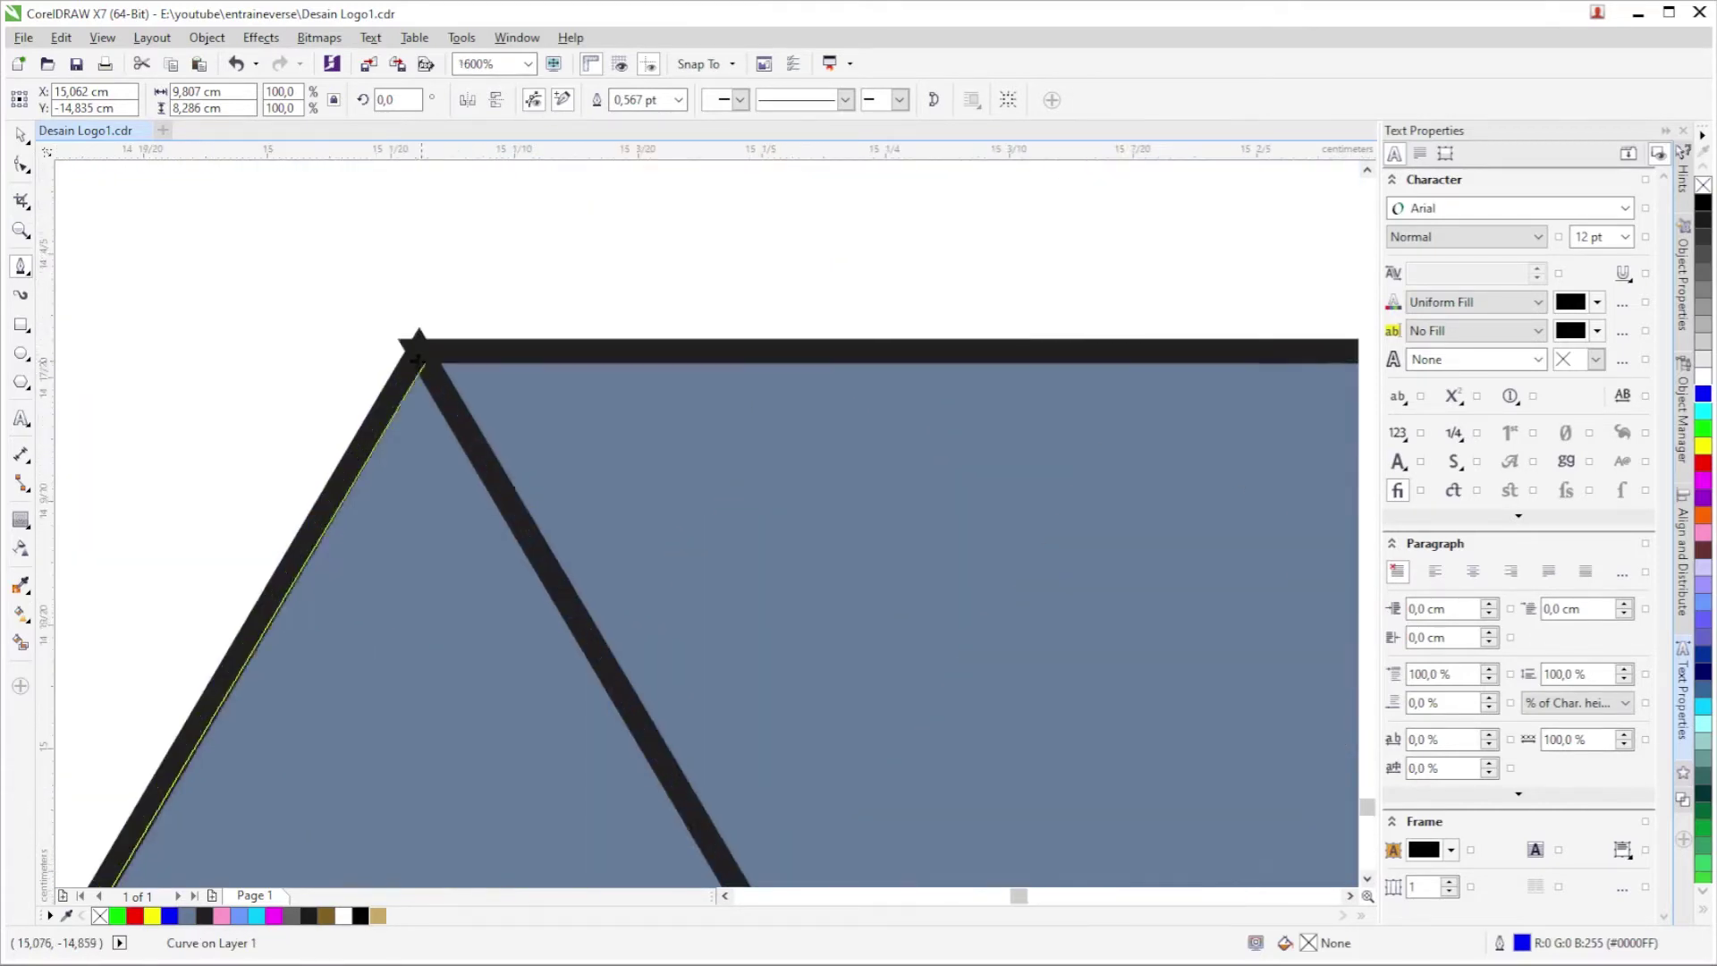
pyautogui.scroll(2, 416, 353)
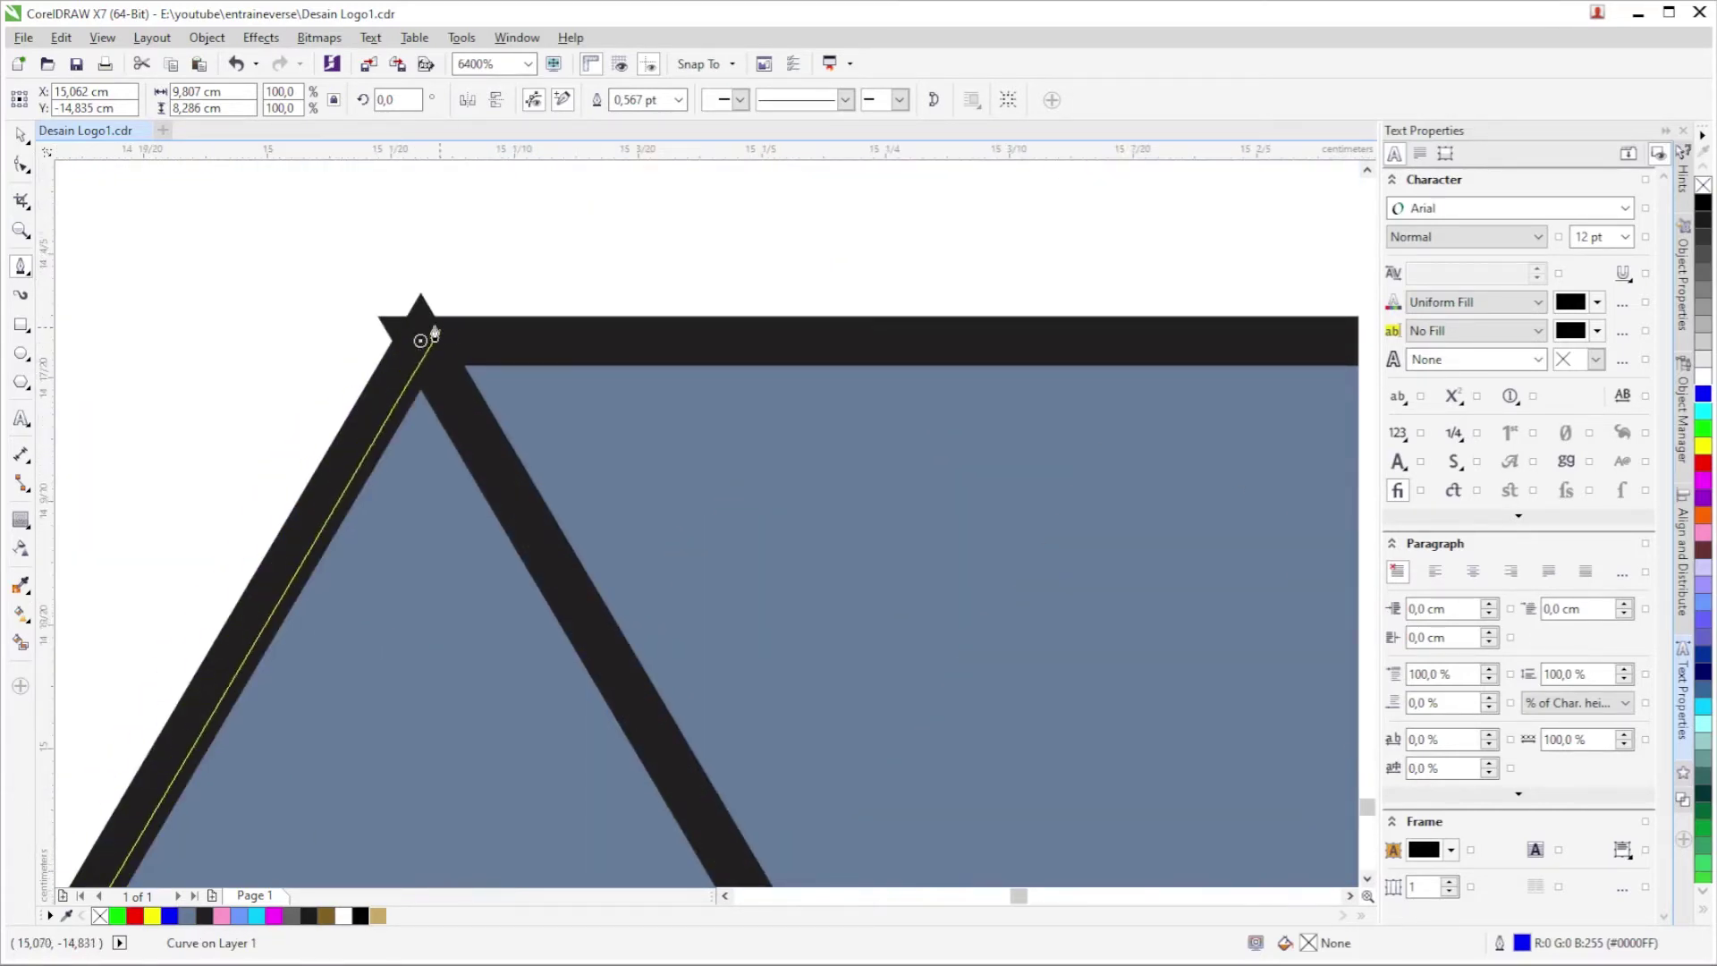
pyautogui.scroll(2, 420, 335)
pyautogui.scroll(-4, 424, 335)
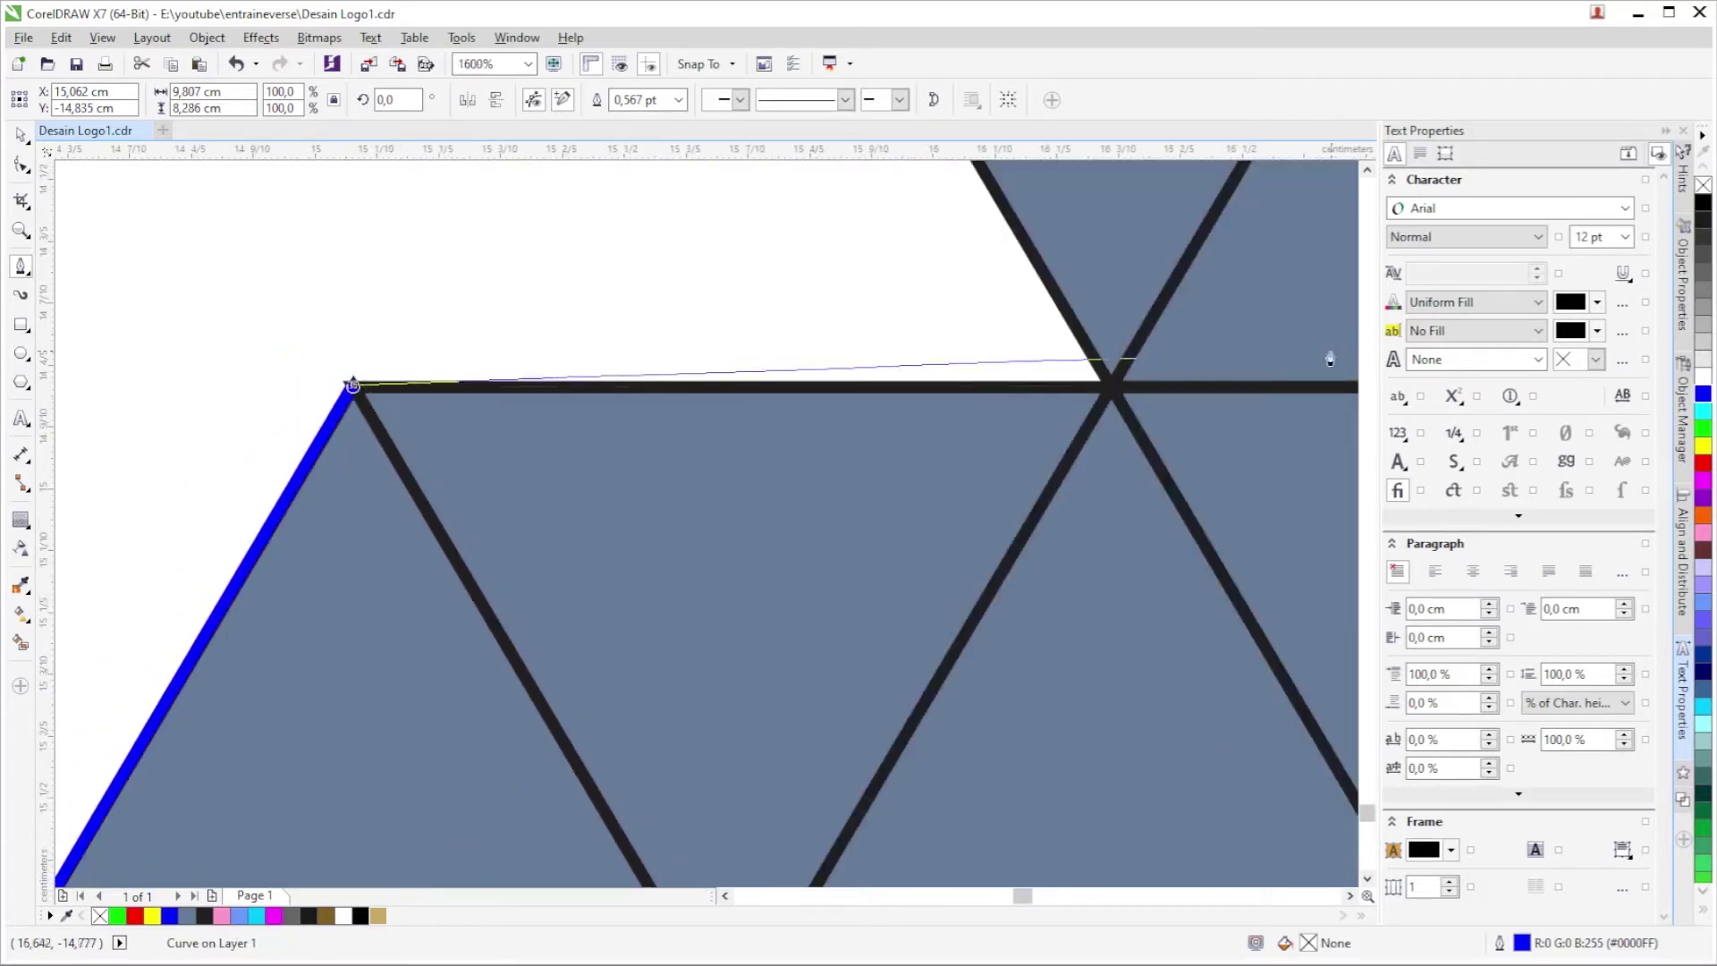
pyautogui.click(1110, 386)
pyautogui.scroll(-1, 902, 288)
pyautogui.scroll(-1, 932, 422)
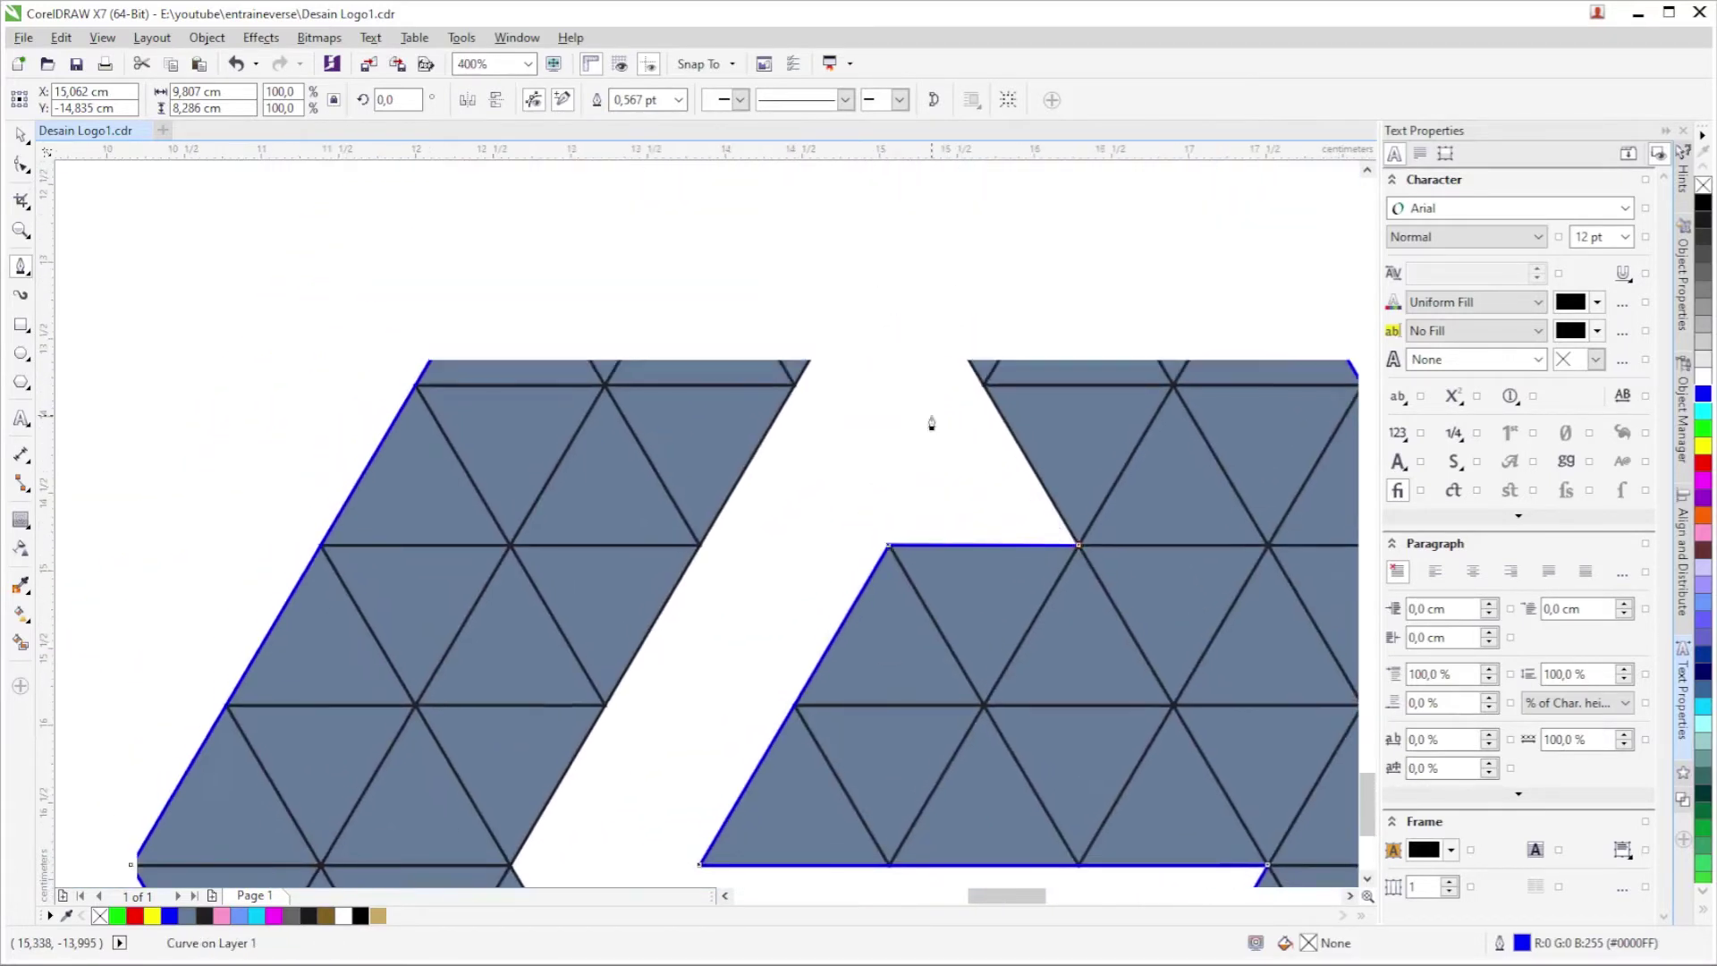
pyautogui.click(889, 226)
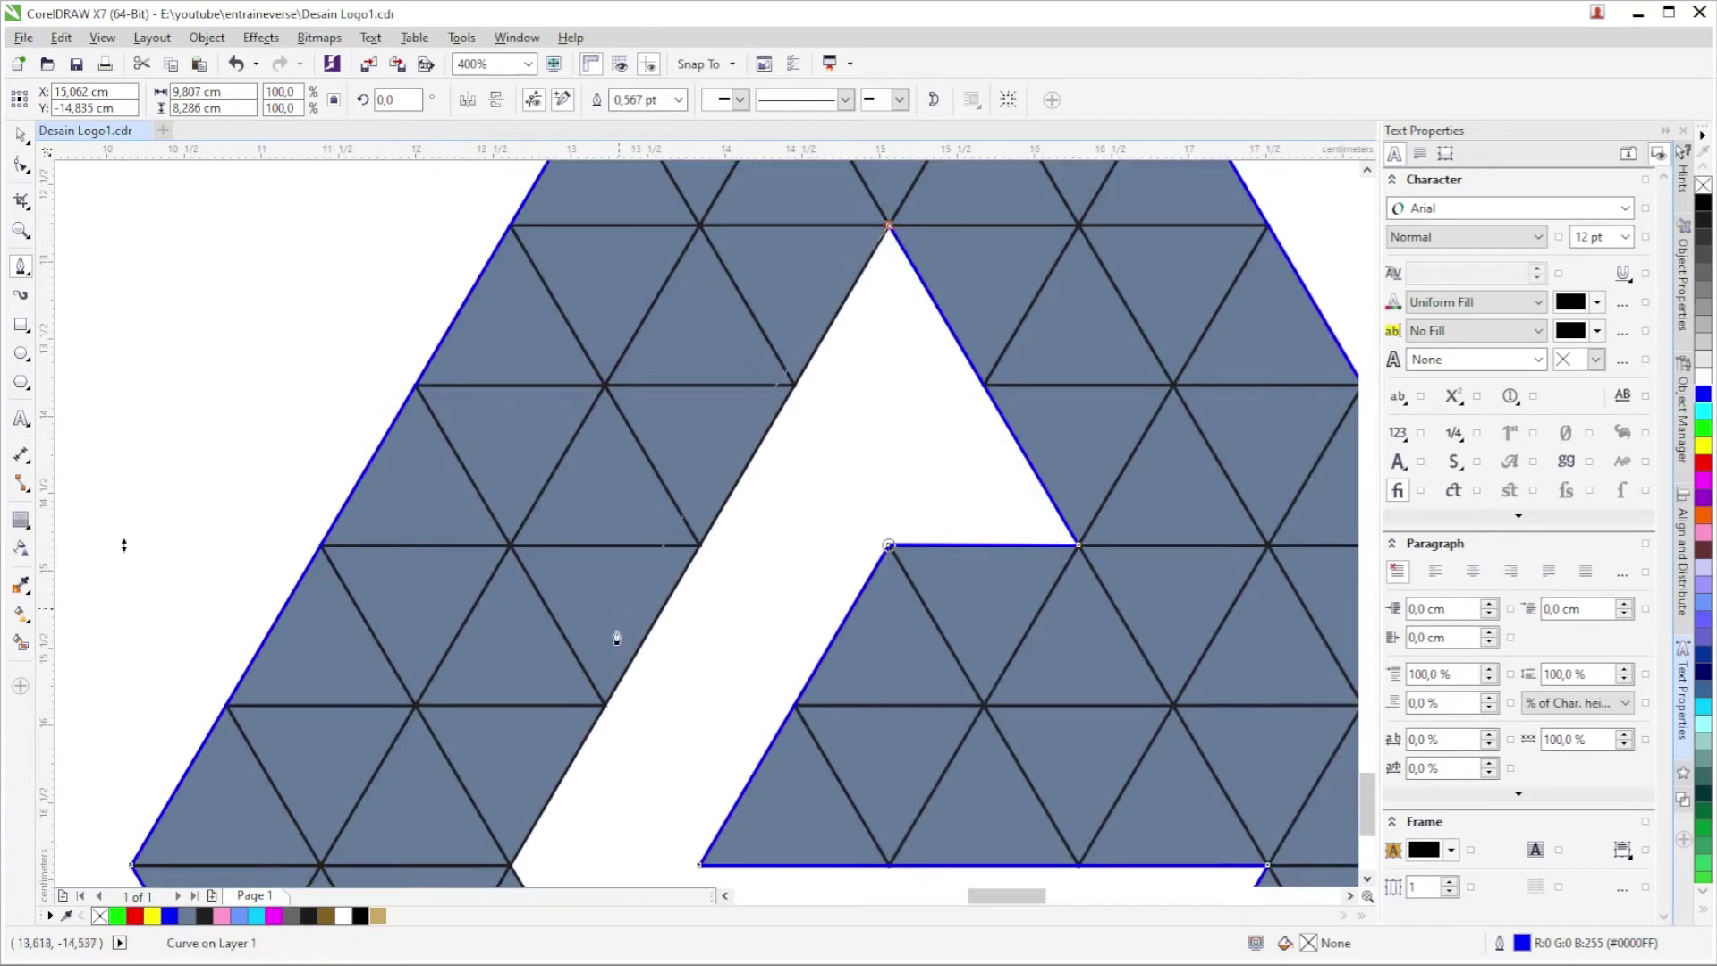
pyautogui.scroll(-1, 638, 626)
pyautogui.scroll(-1, 626, 573)
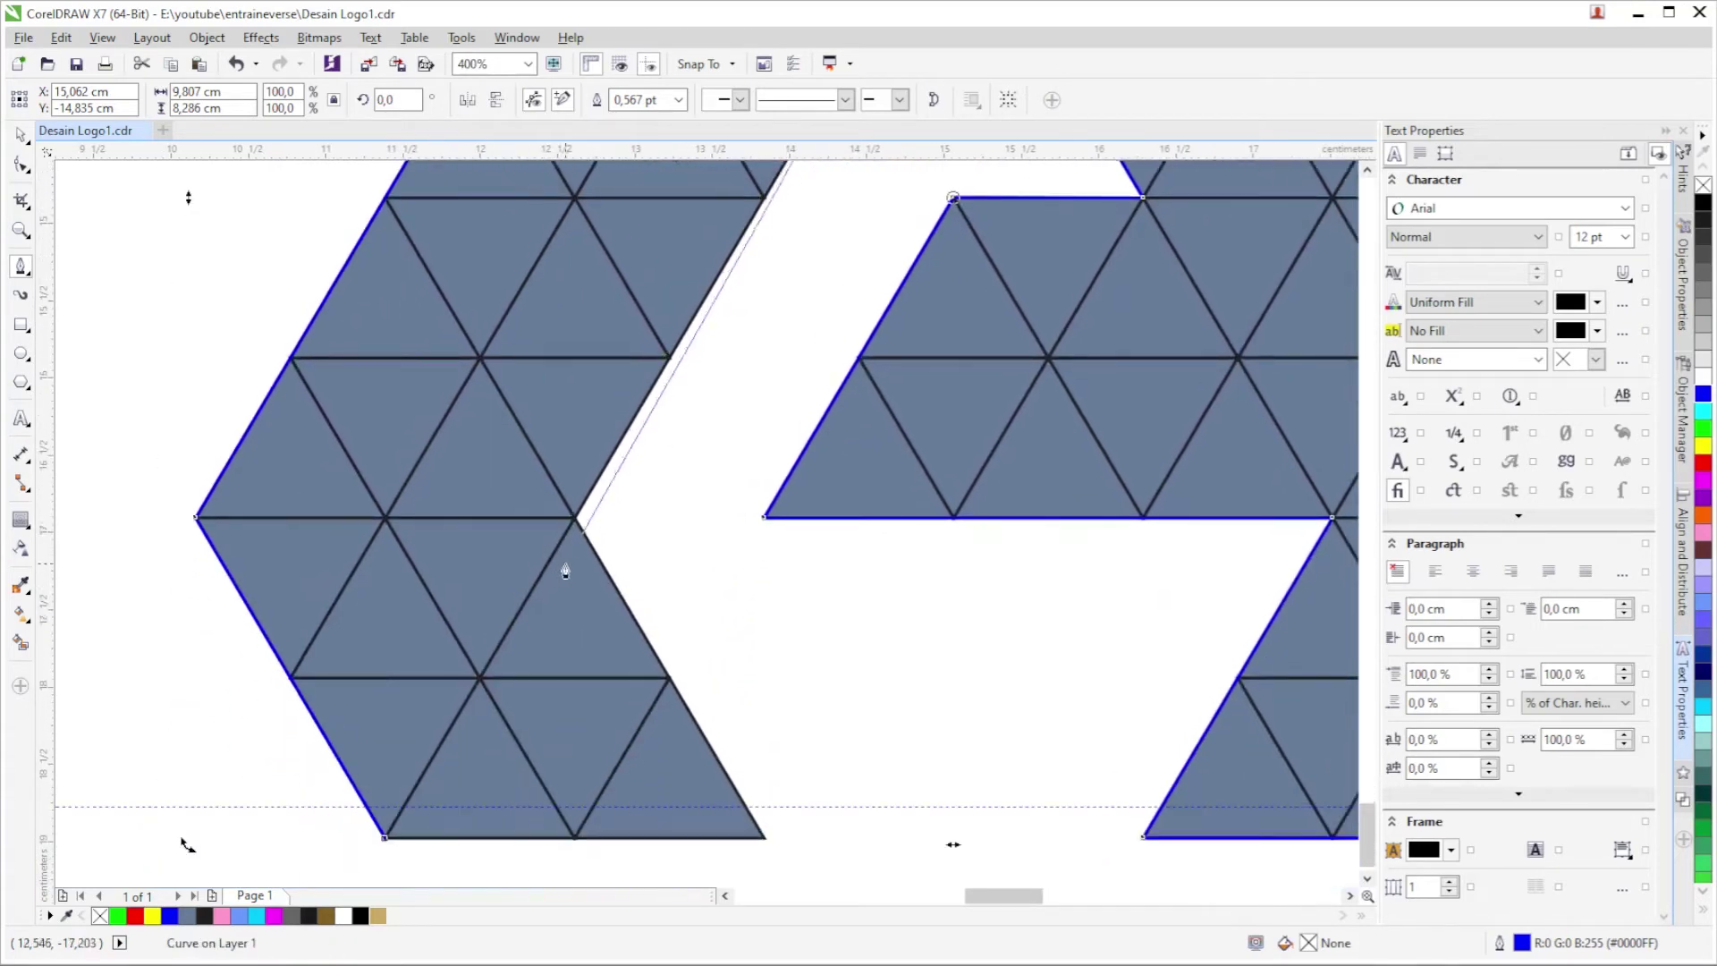
pyautogui.scroll(1, 577, 515)
# Add nodes at the notch and bottom-right vertex, closing the A outline at its start.
pyautogui.click(571, 516)
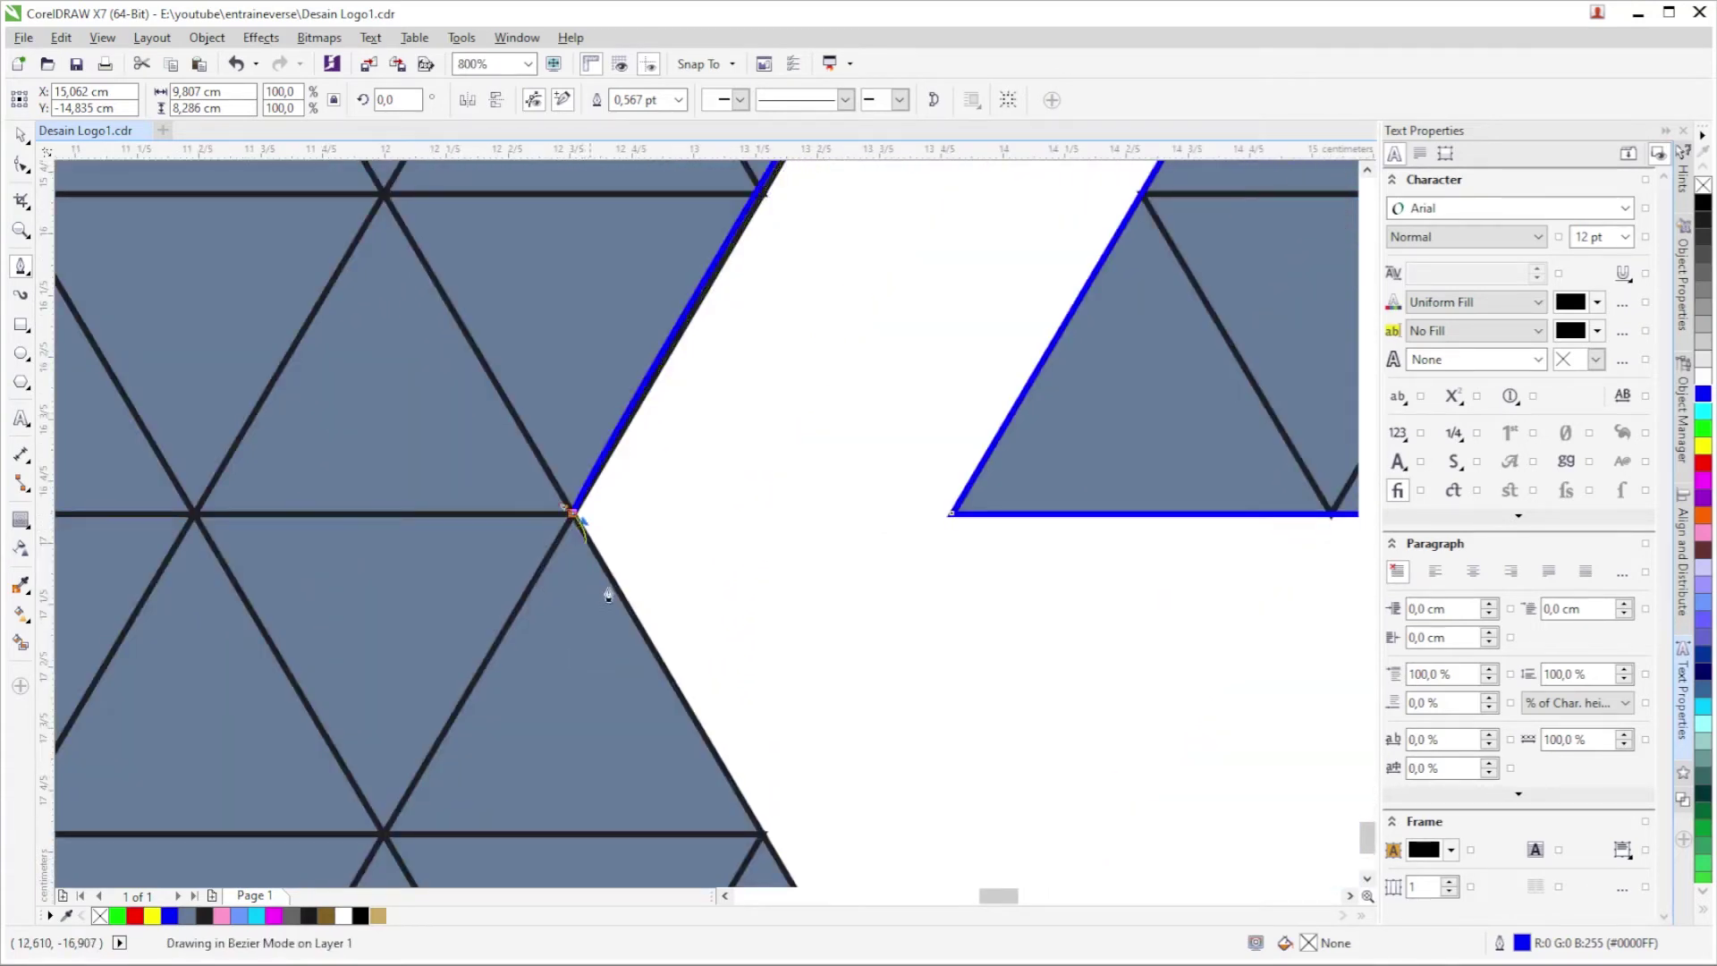
pyautogui.scroll(1, 572, 520)
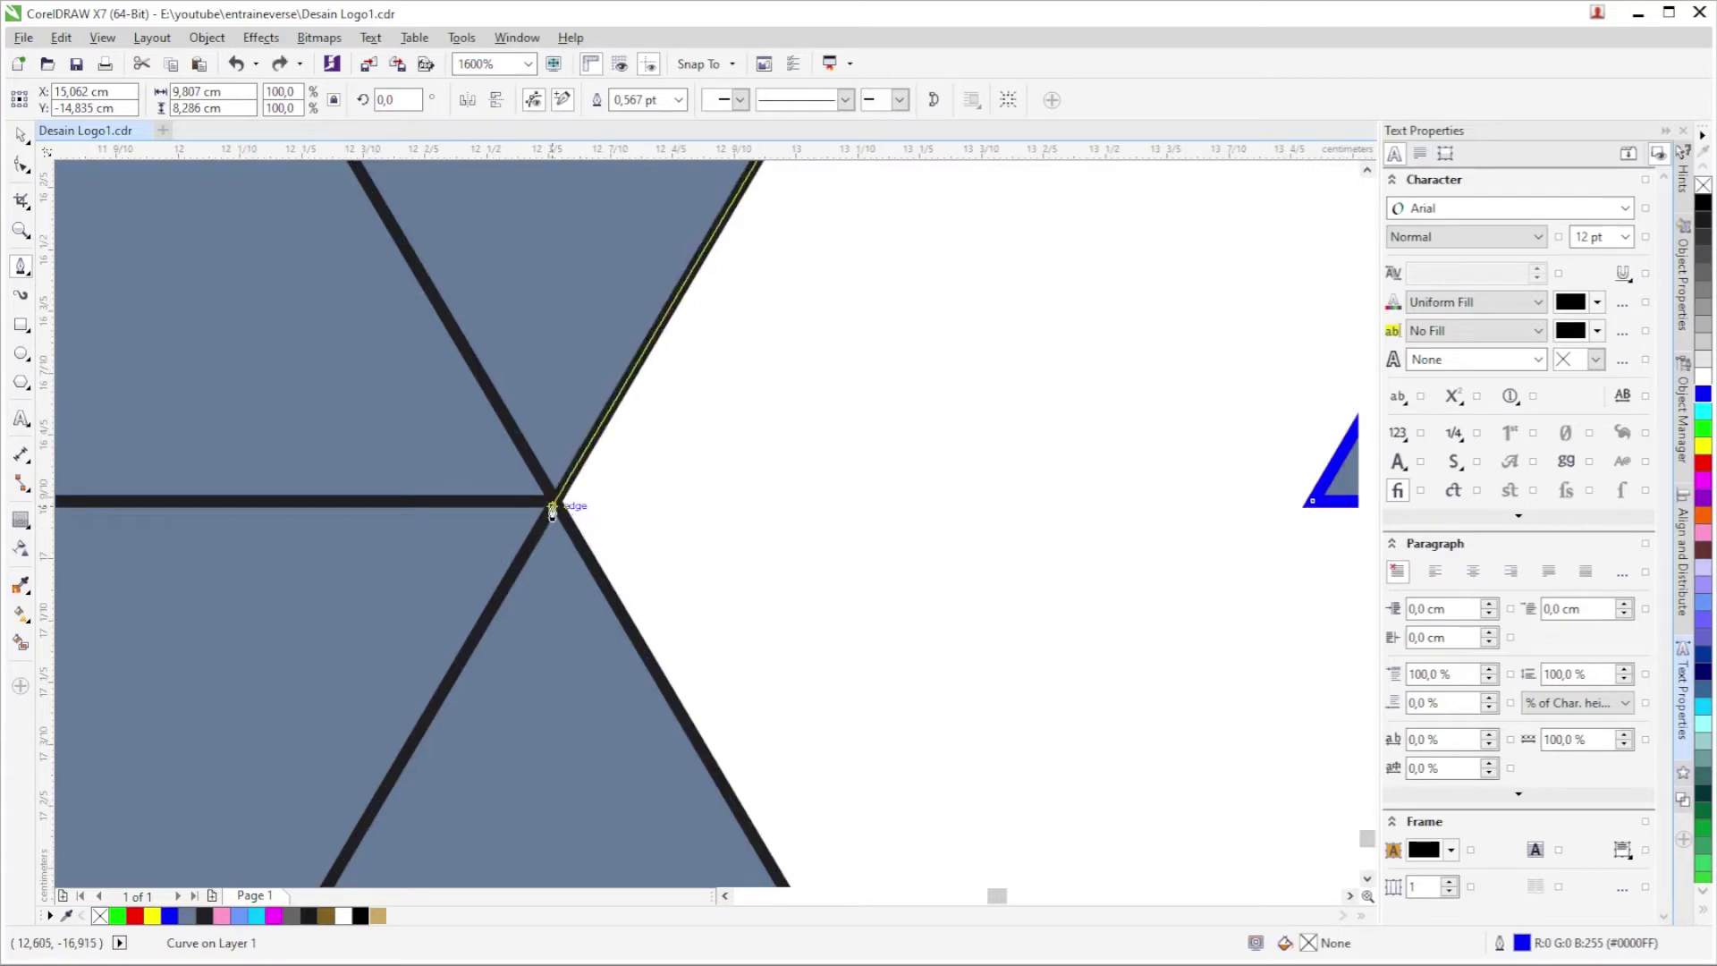
pyautogui.click(556, 501)
pyautogui.scroll(-1, 560, 498)
pyautogui.scroll(-1, 702, 740)
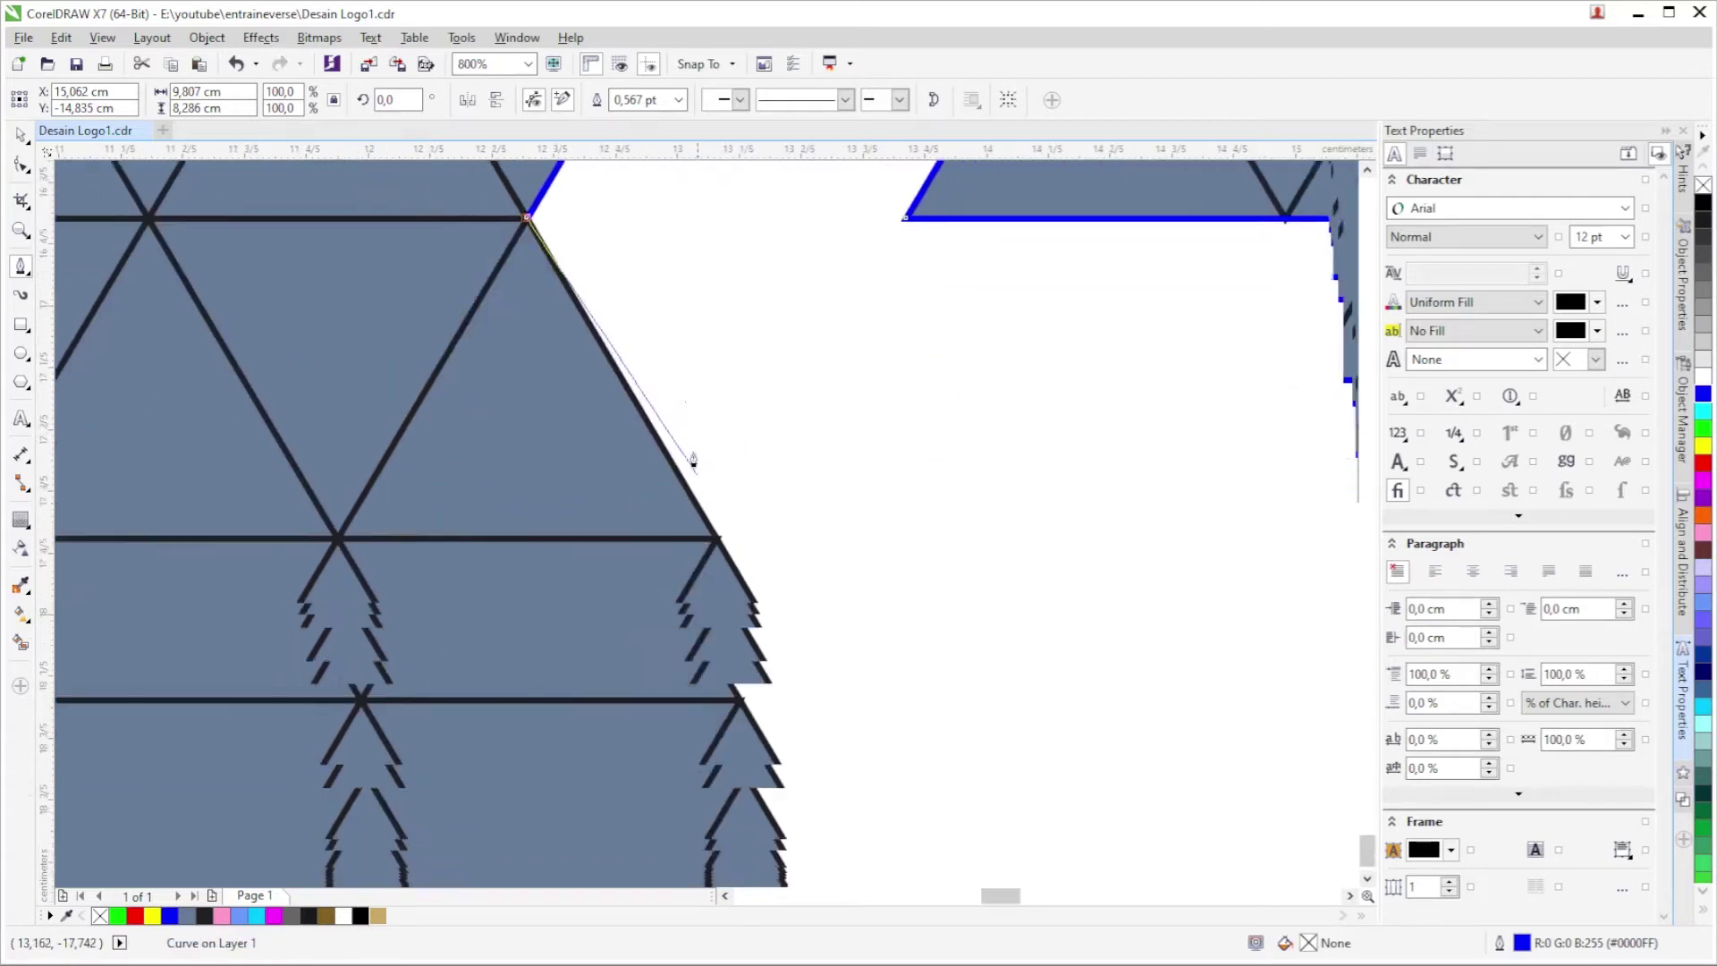
pyautogui.scroll(-1, 765, 731)
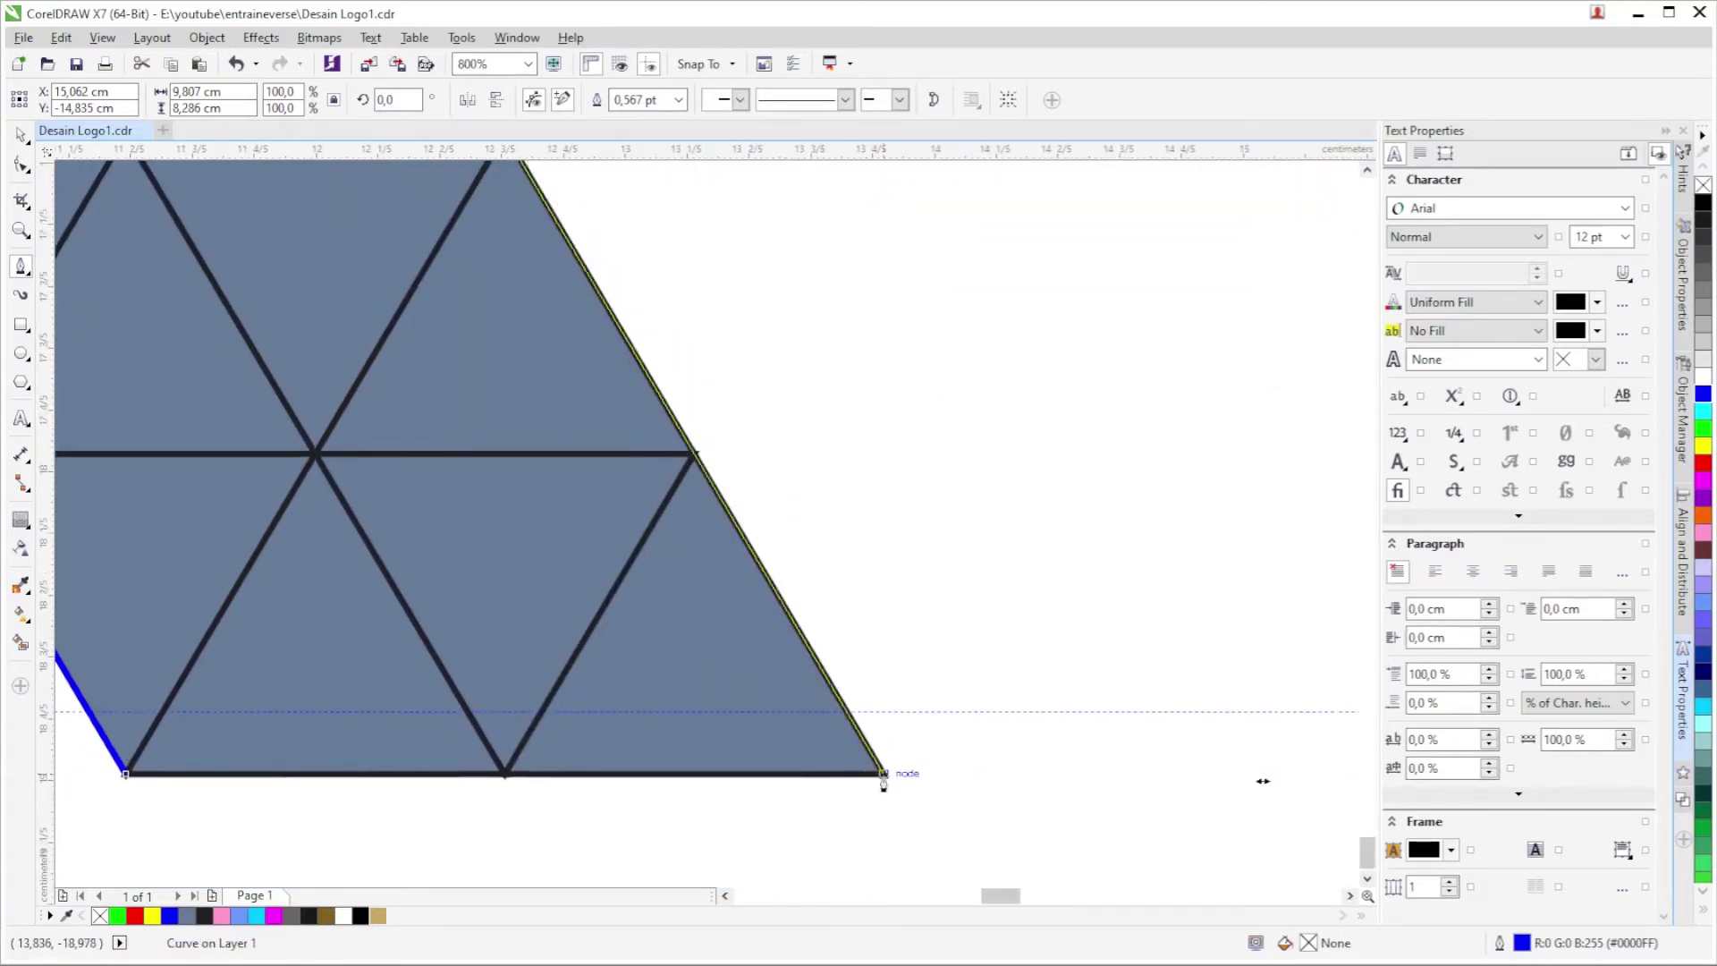
pyautogui.click(884, 773)
pyautogui.click(125, 773)
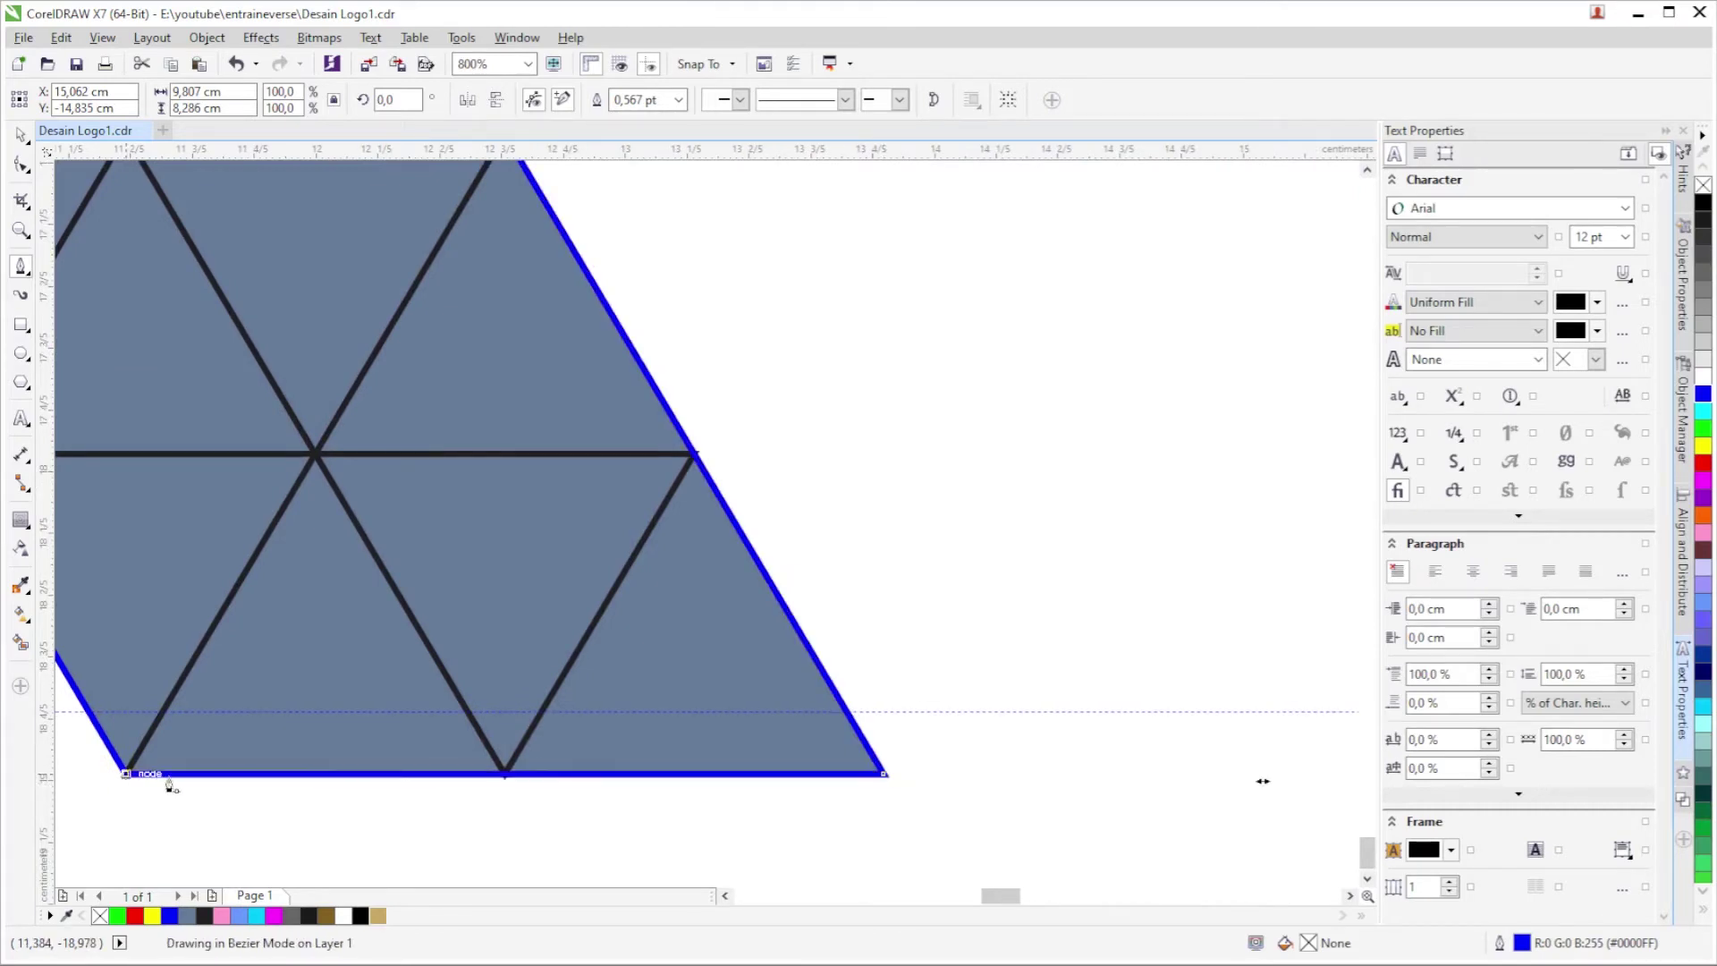
pyautogui.scroll(-1, 544, 776)
pyautogui.scroll(-1, 545, 783)
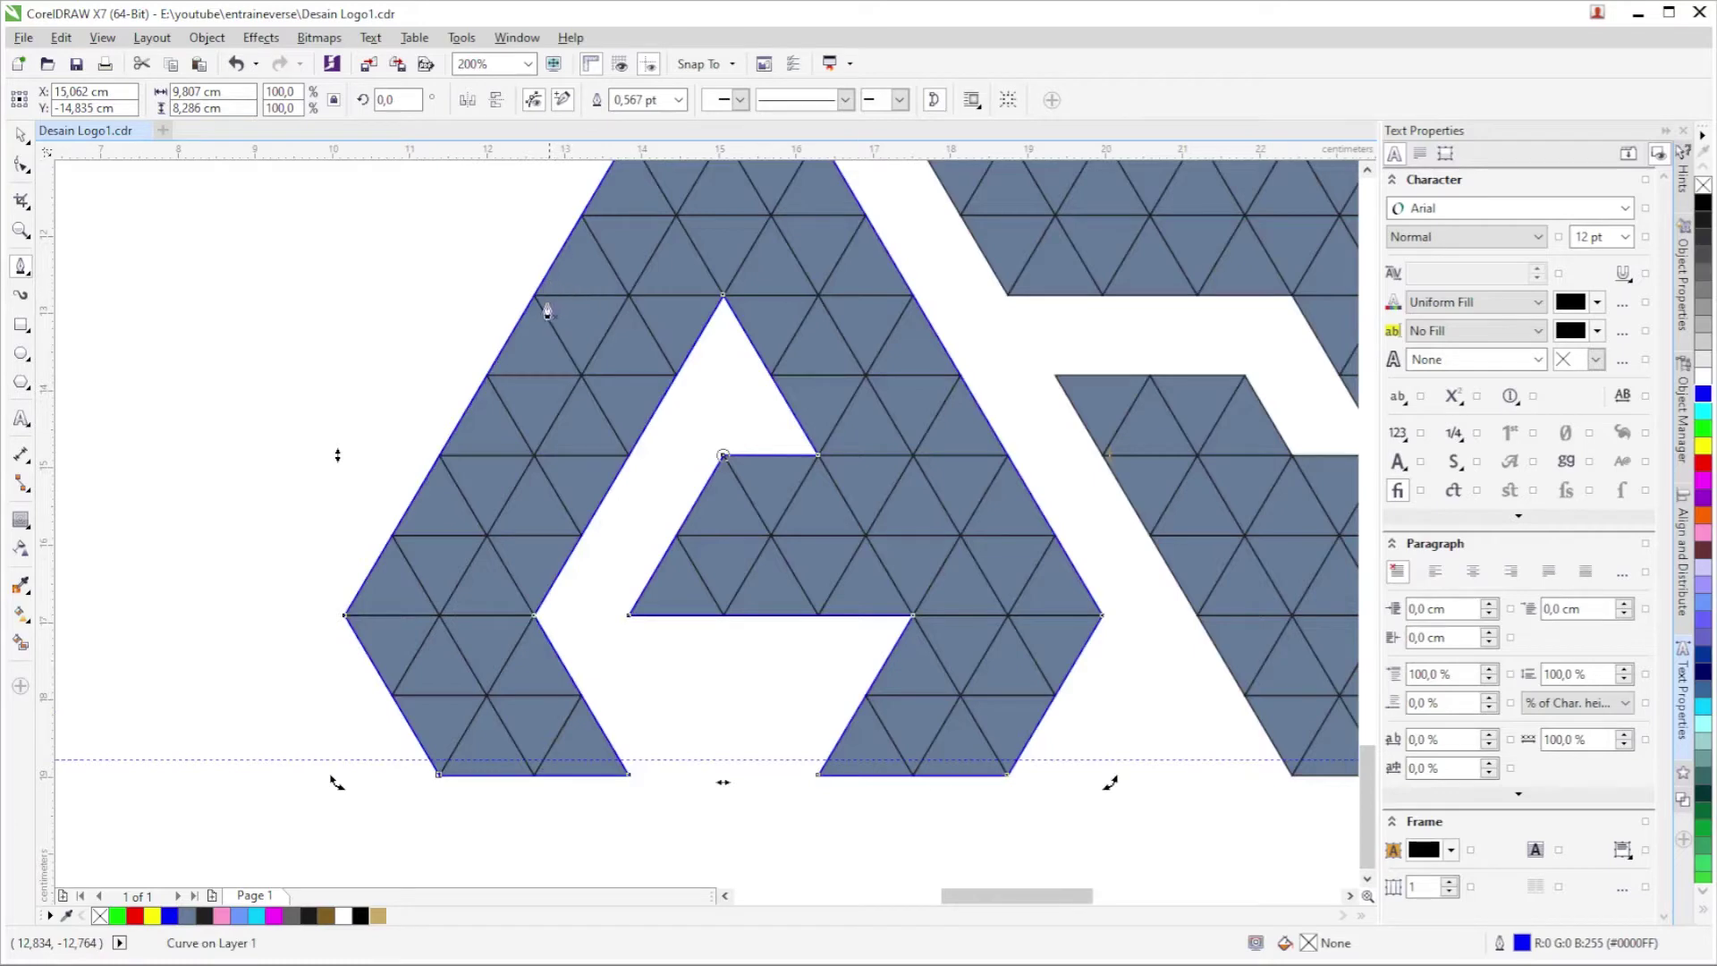
pyautogui.scroll(-1, 474, 573)
pyautogui.scroll(1, 743, 582)
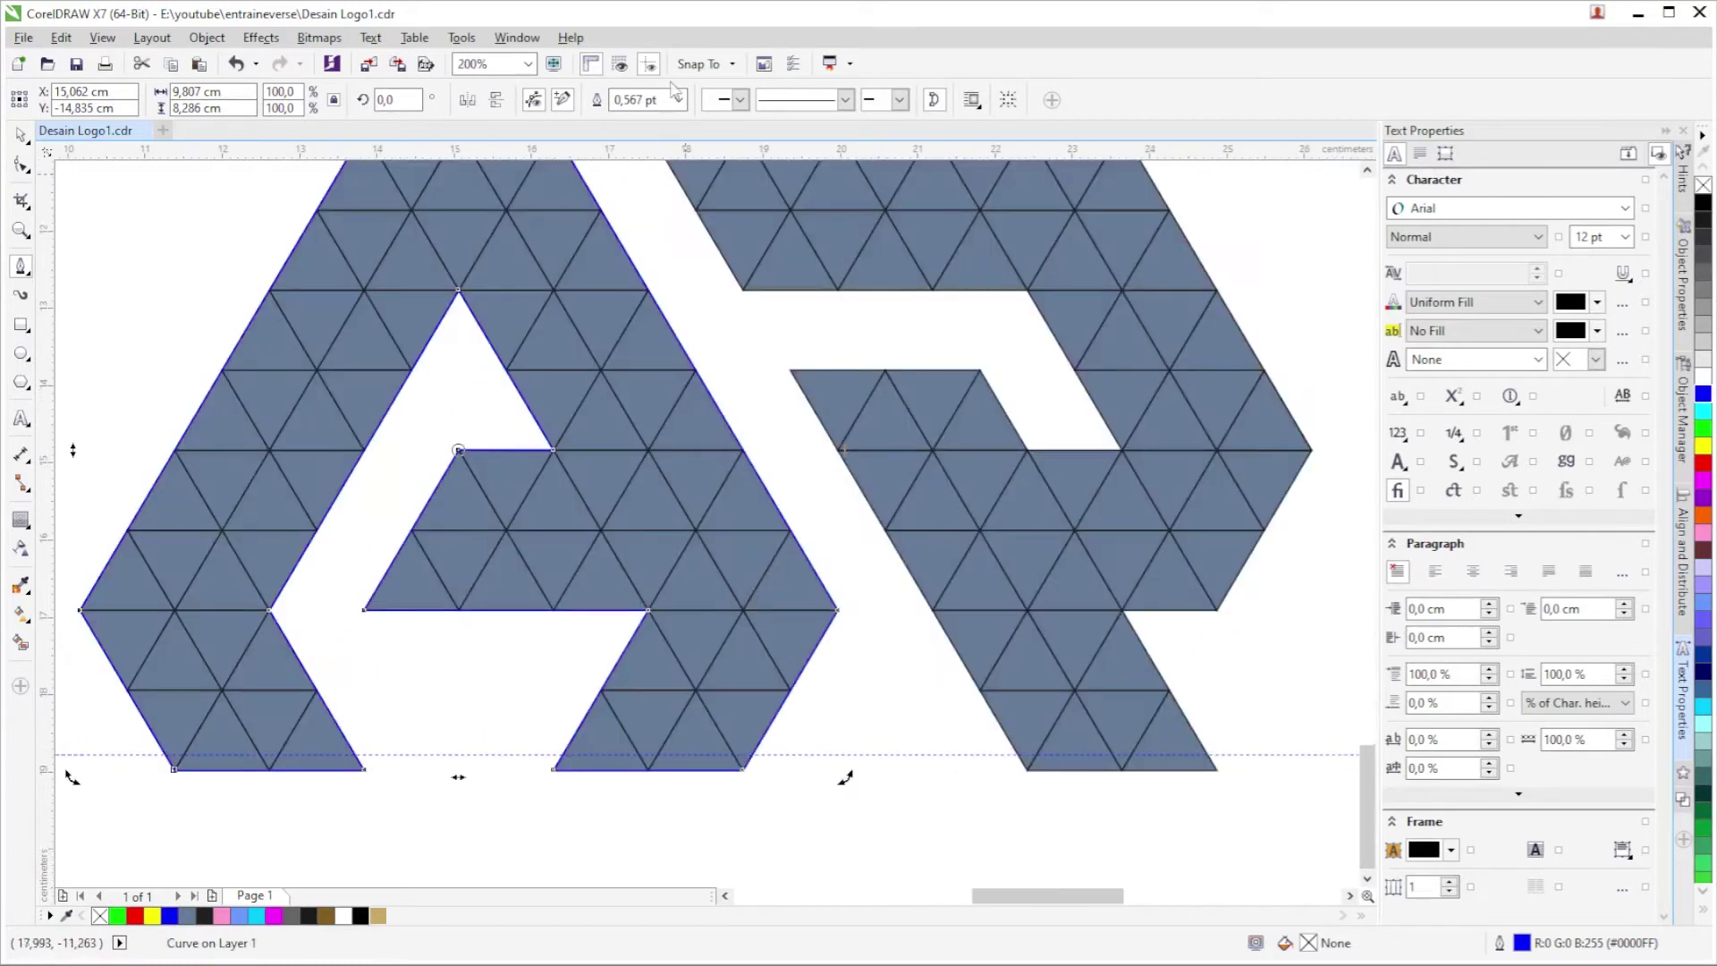
# Start the R outline at its top-right corner and make the line blue.
pyautogui.scroll(1, 488, 369)
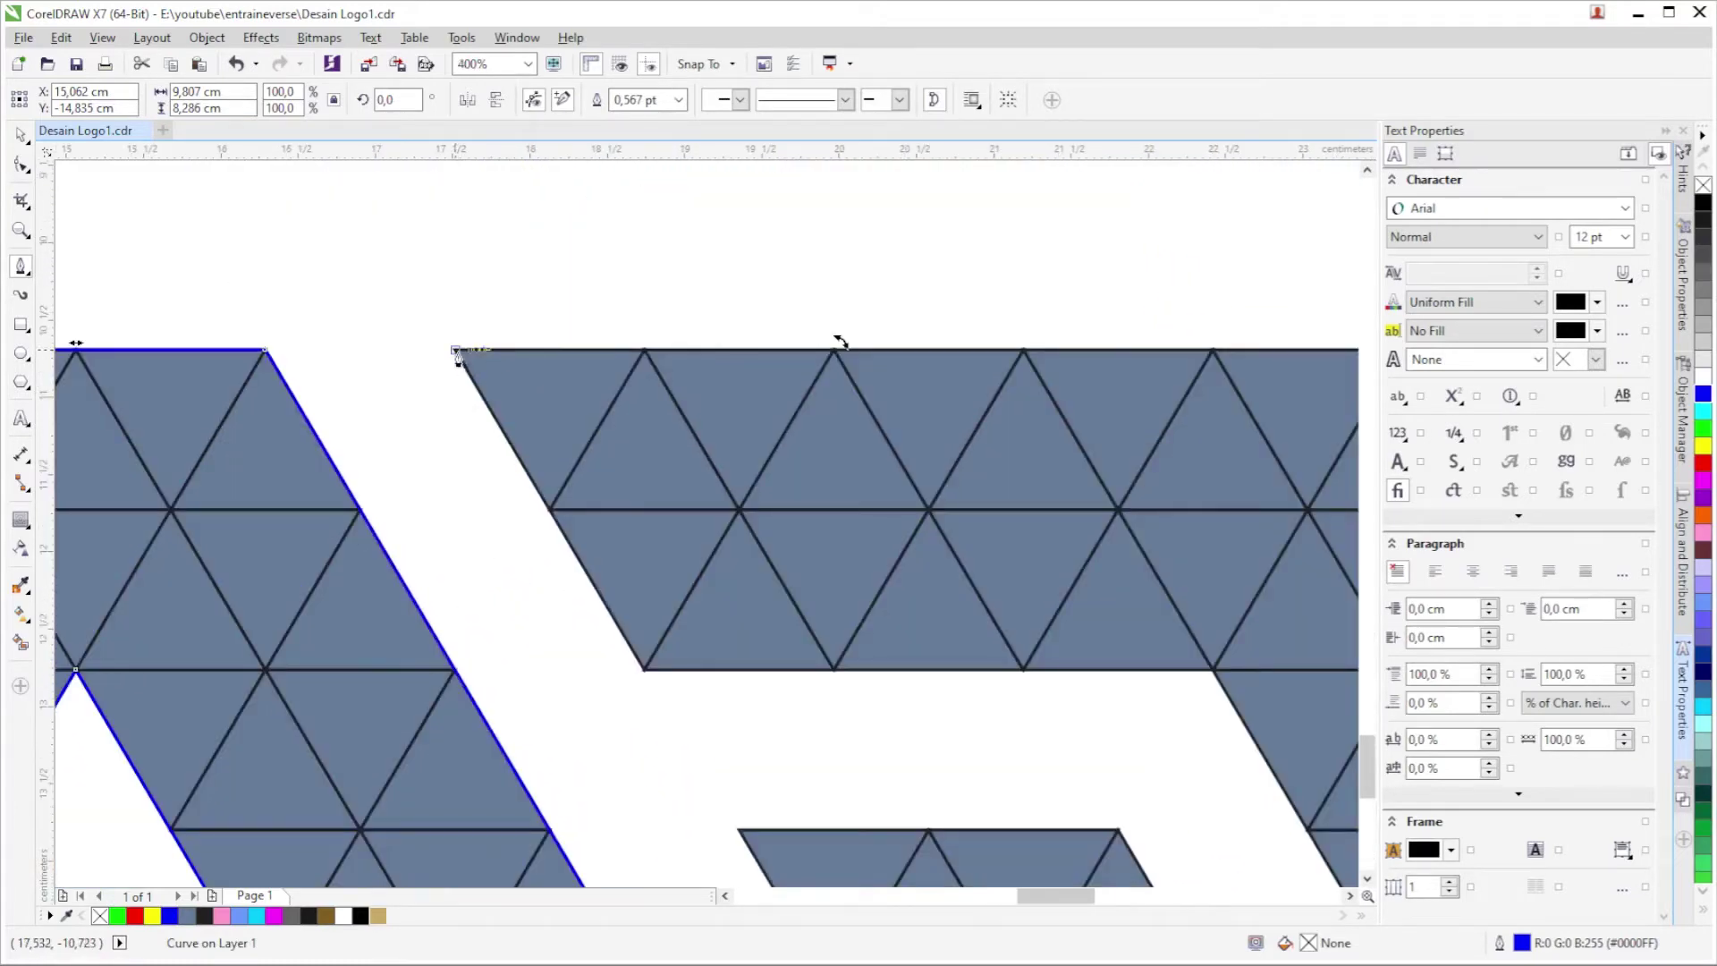
pyautogui.moveTo(839, 340); pyautogui.dragTo(503, 293)
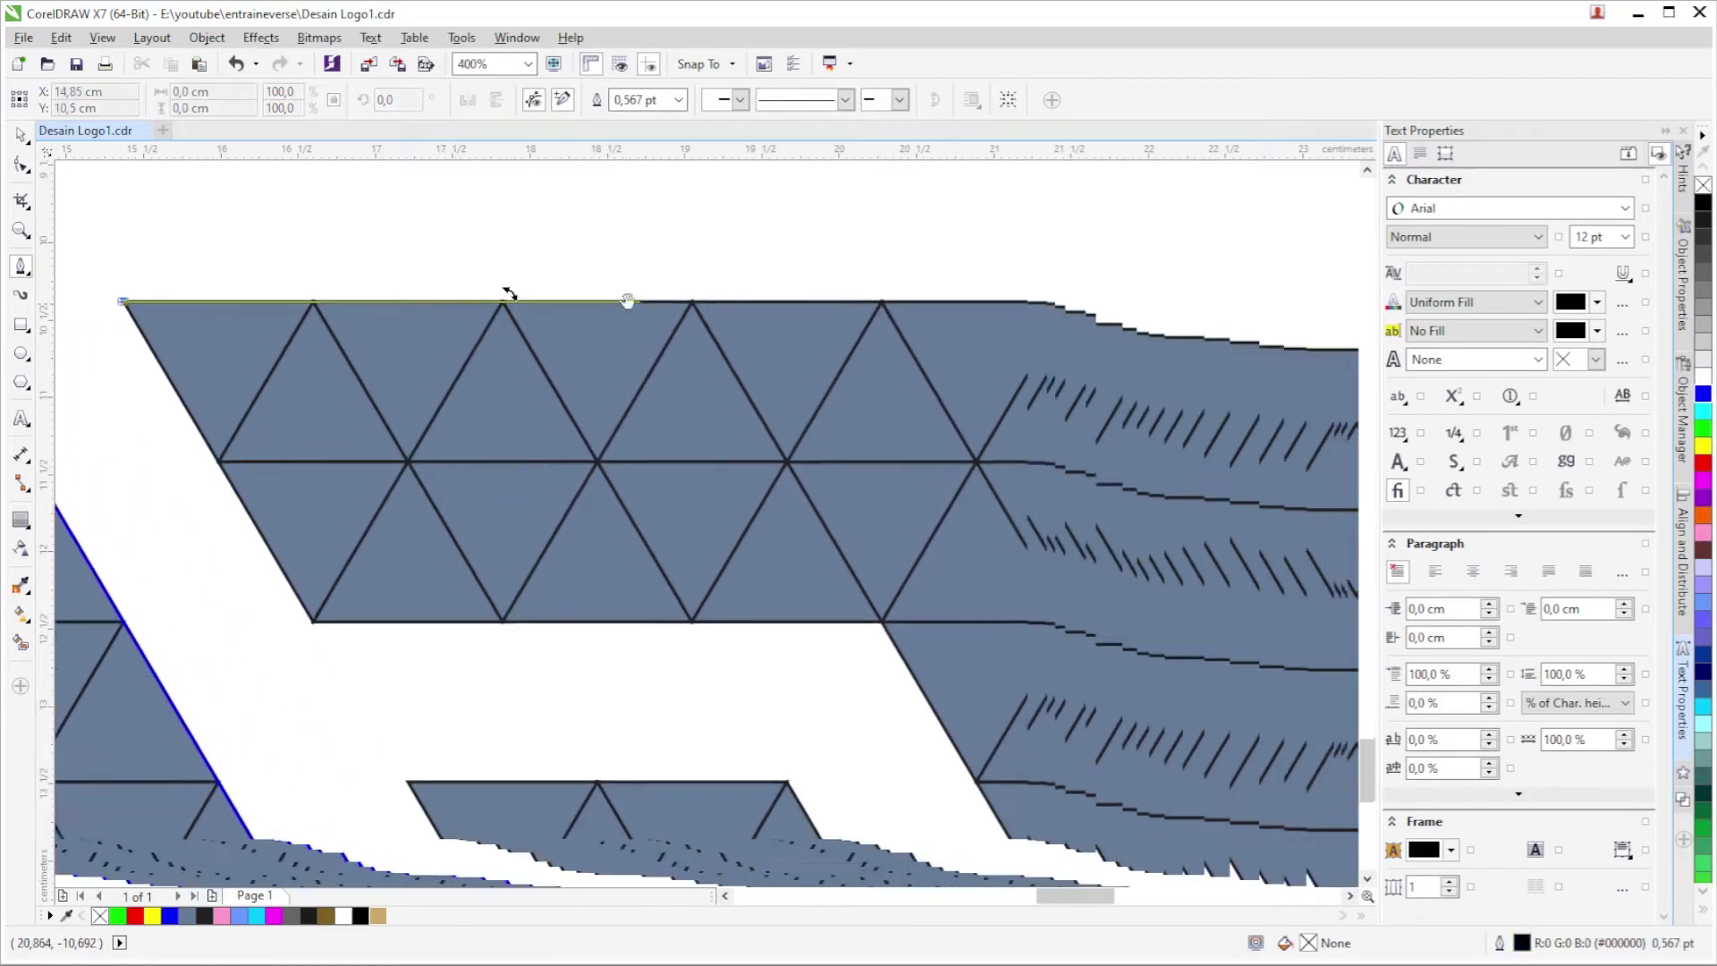
pyautogui.click(1066, 301)
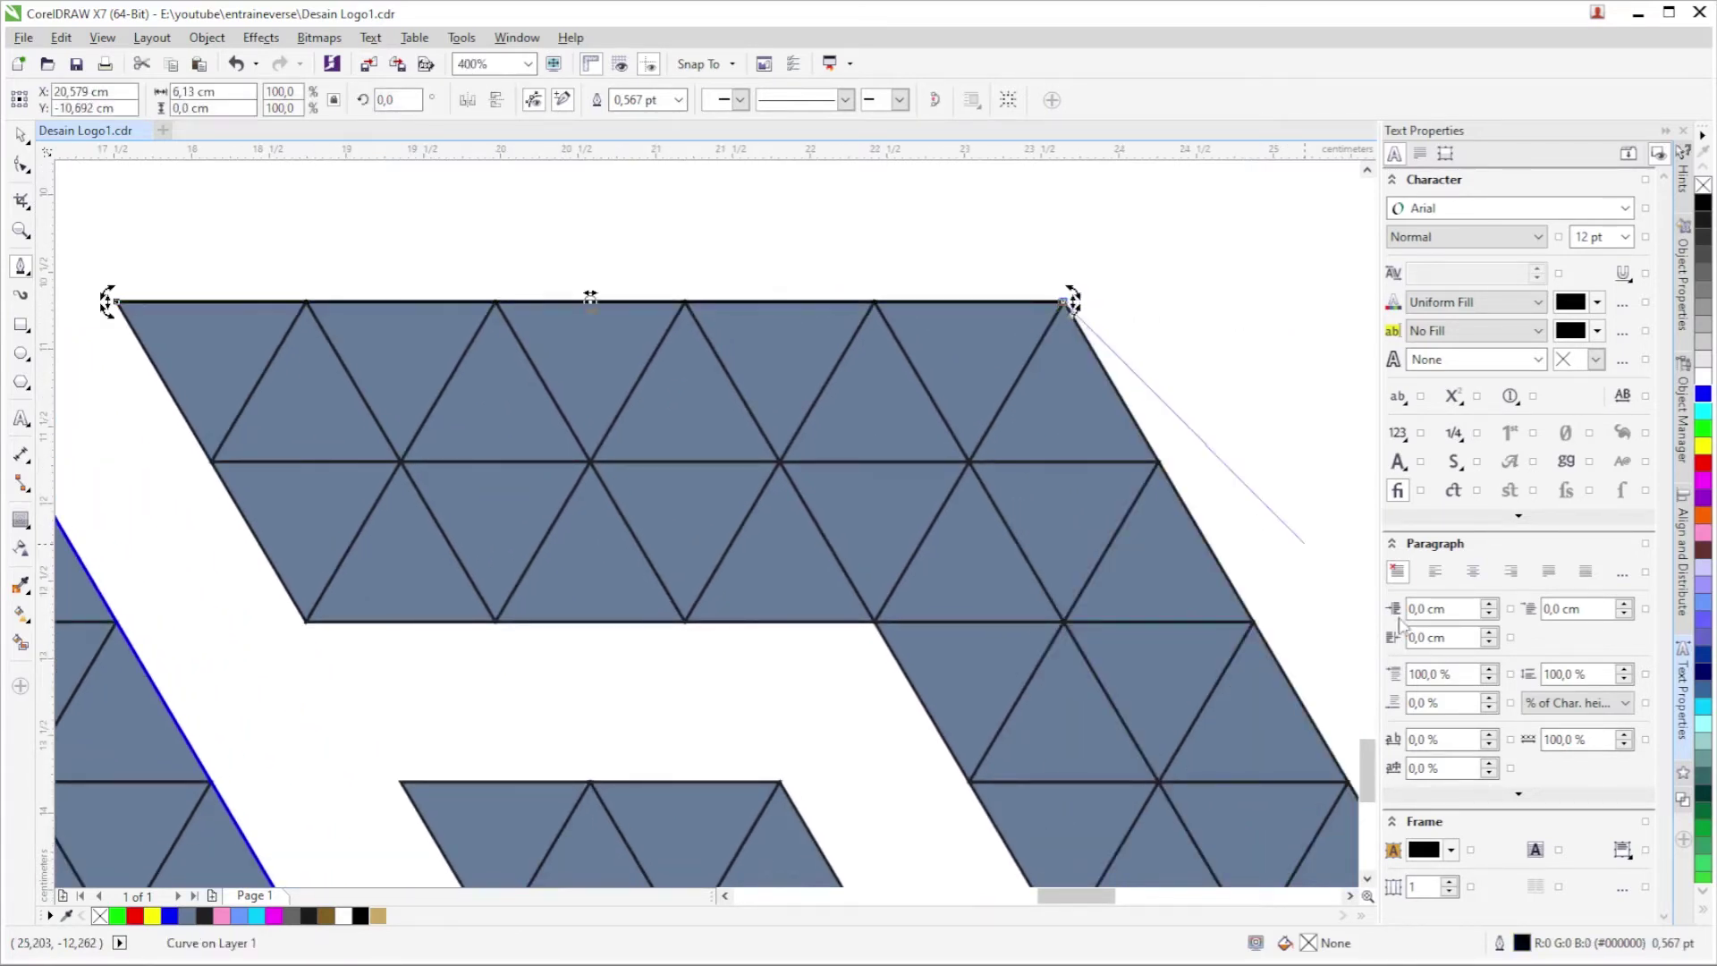
pyautogui.rightClick(1704, 393)
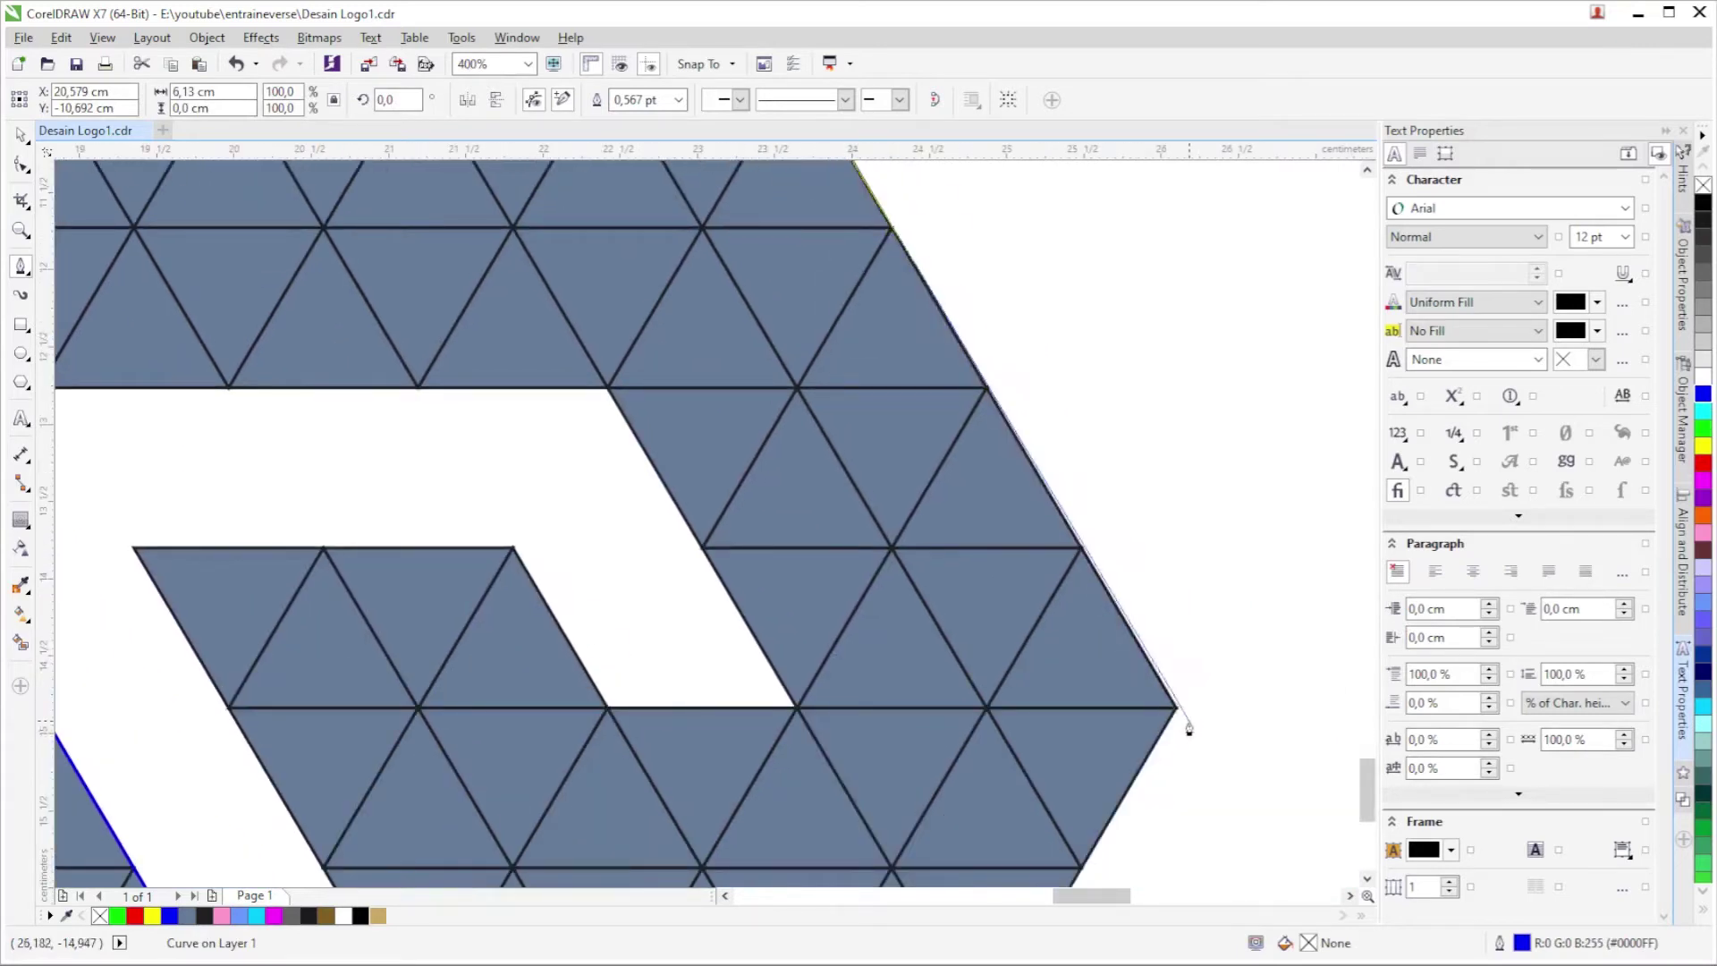
# Add nodes at the R's right vertex, the inner vertex, and the leg's bottom corners.
pyautogui.scroll(1, 1171, 715)
pyautogui.scroll(1, 1162, 711)
pyautogui.scroll(1, 1157, 698)
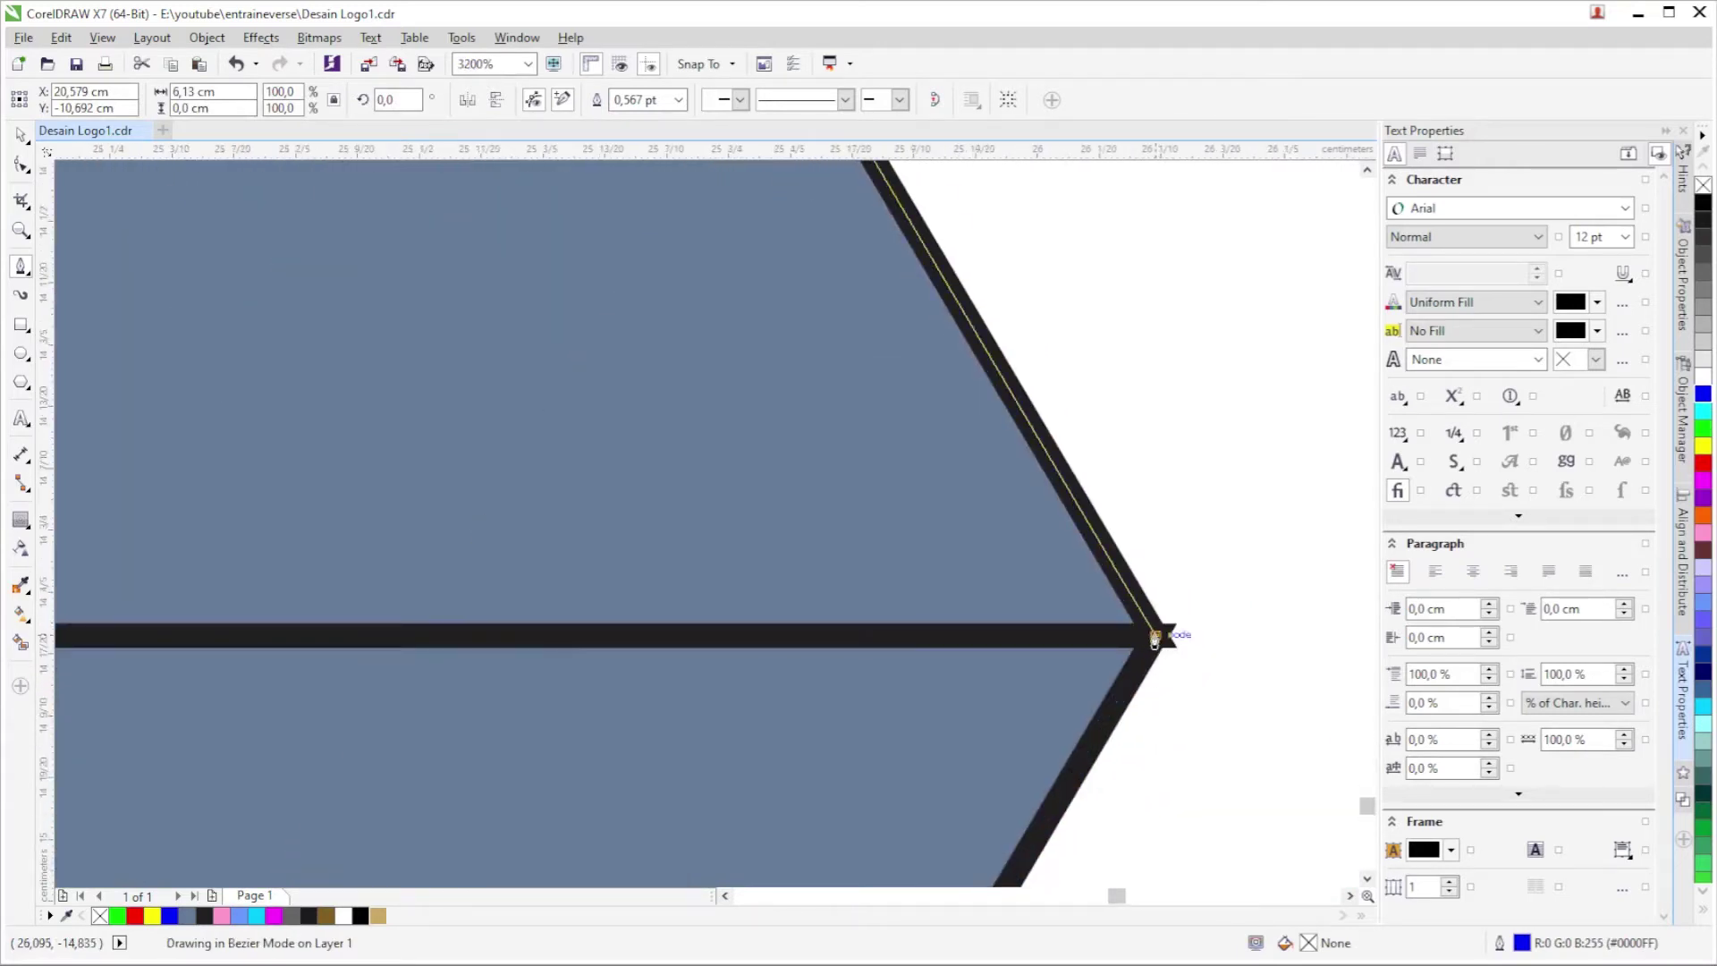
pyautogui.scroll(-3, 1155, 639)
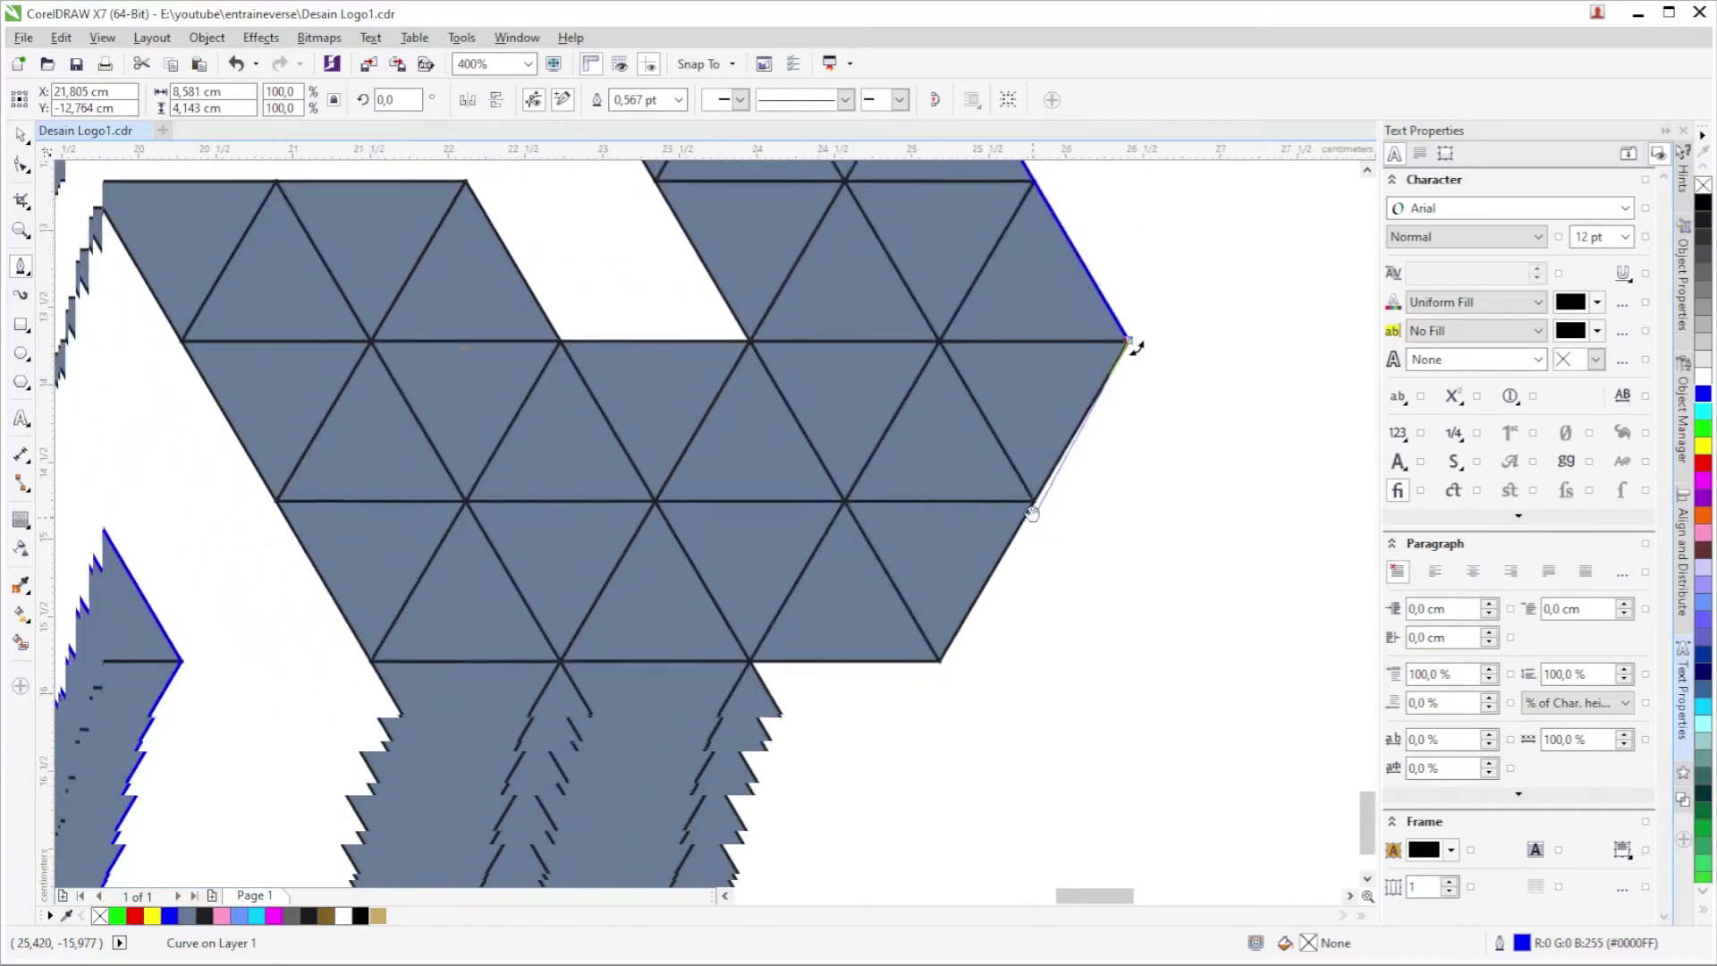
pyautogui.scroll(1, 948, 662)
pyautogui.scroll(2, 944, 662)
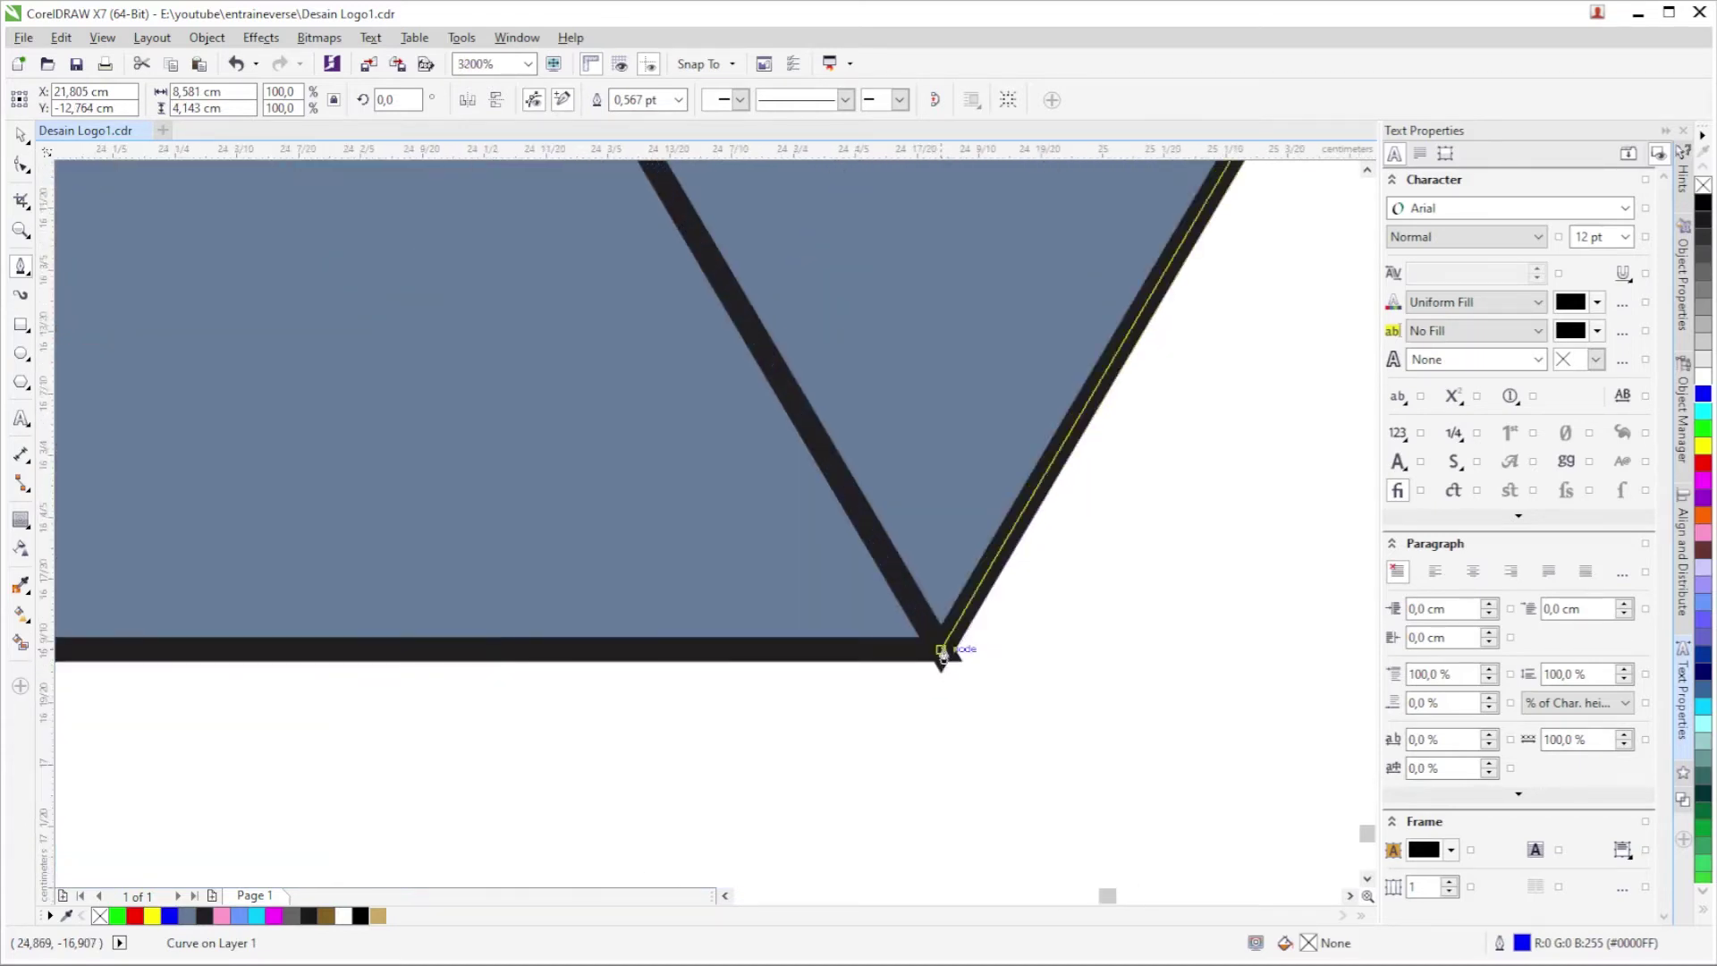
pyautogui.click(942, 657)
pyautogui.scroll(-3, 568, 626)
pyautogui.scroll(1, 568, 626)
pyautogui.scroll(2, 556, 652)
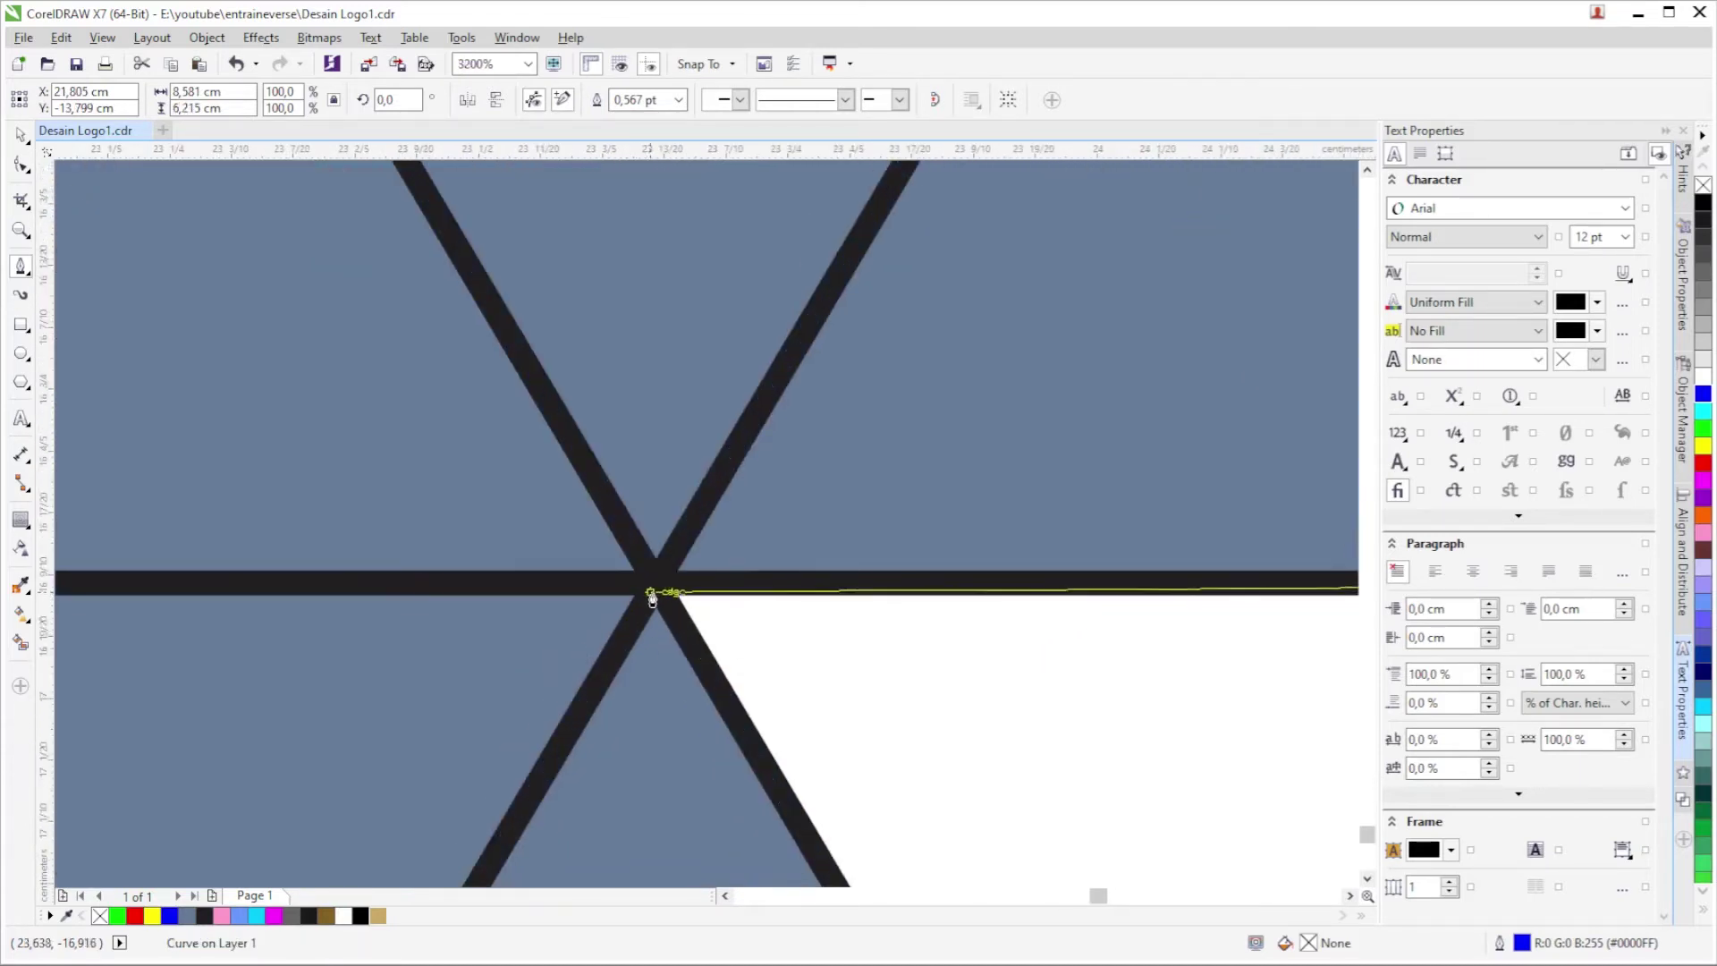
pyautogui.click(656, 585)
pyautogui.scroll(-4, 882, 452)
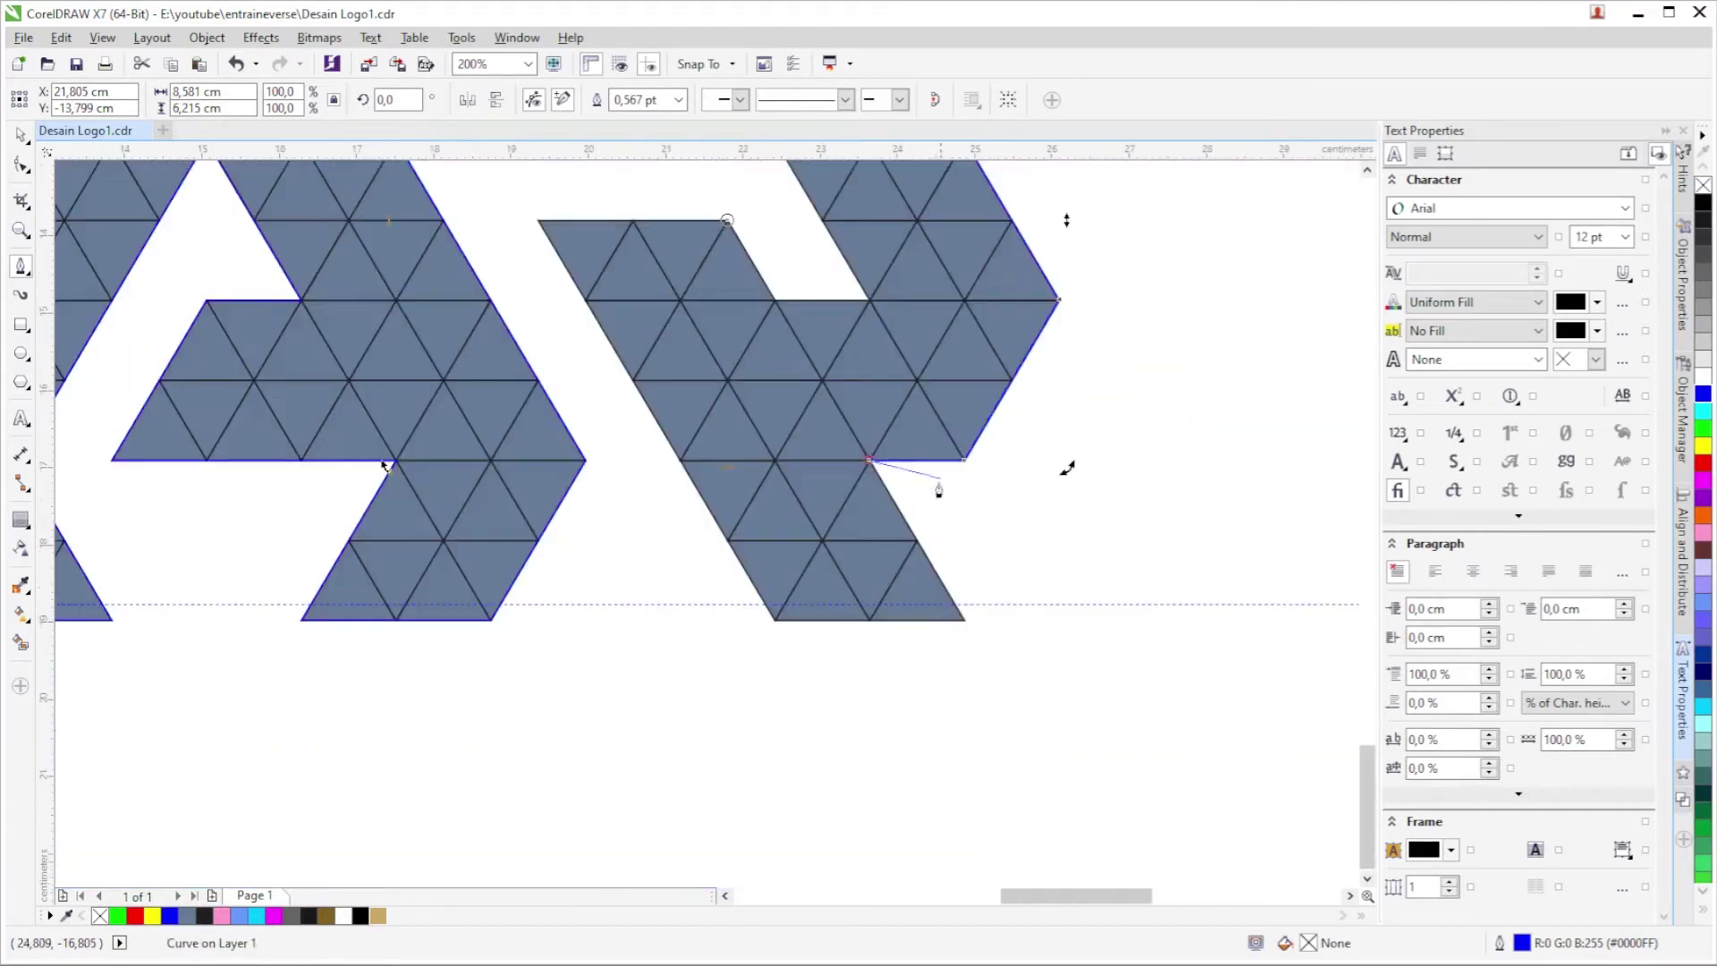
pyautogui.scroll(2, 961, 620)
pyautogui.scroll(1, 974, 651)
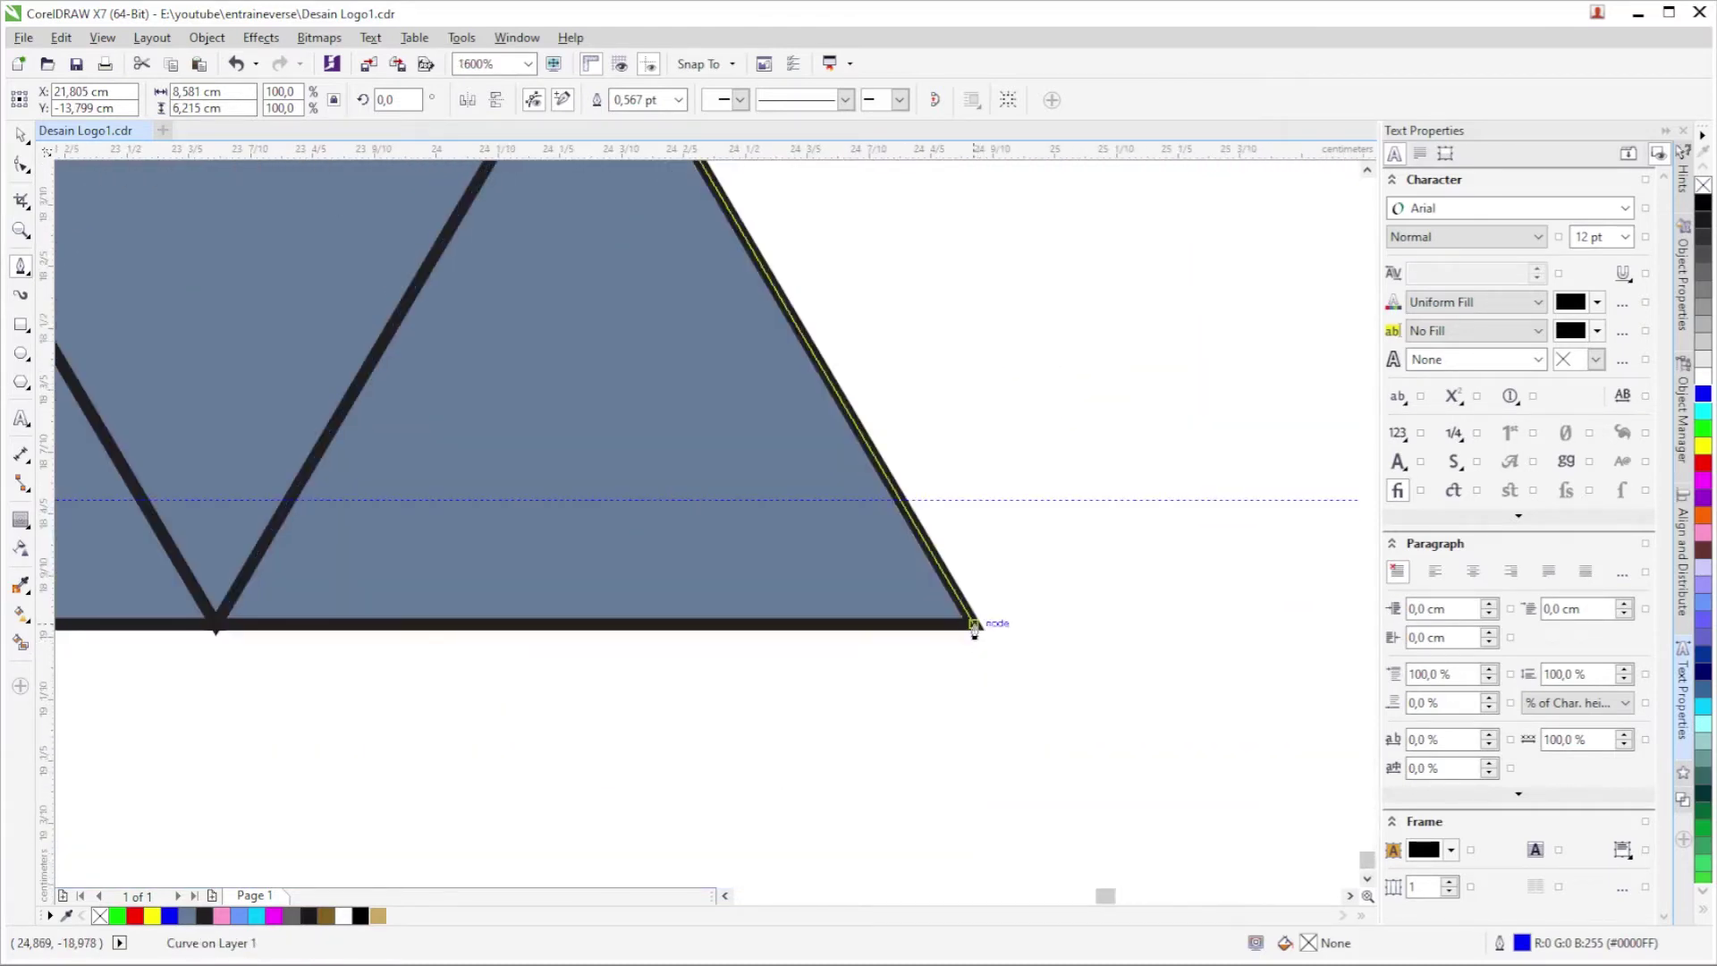
pyautogui.click(973, 623)
pyautogui.scroll(-1, 1082, 641)
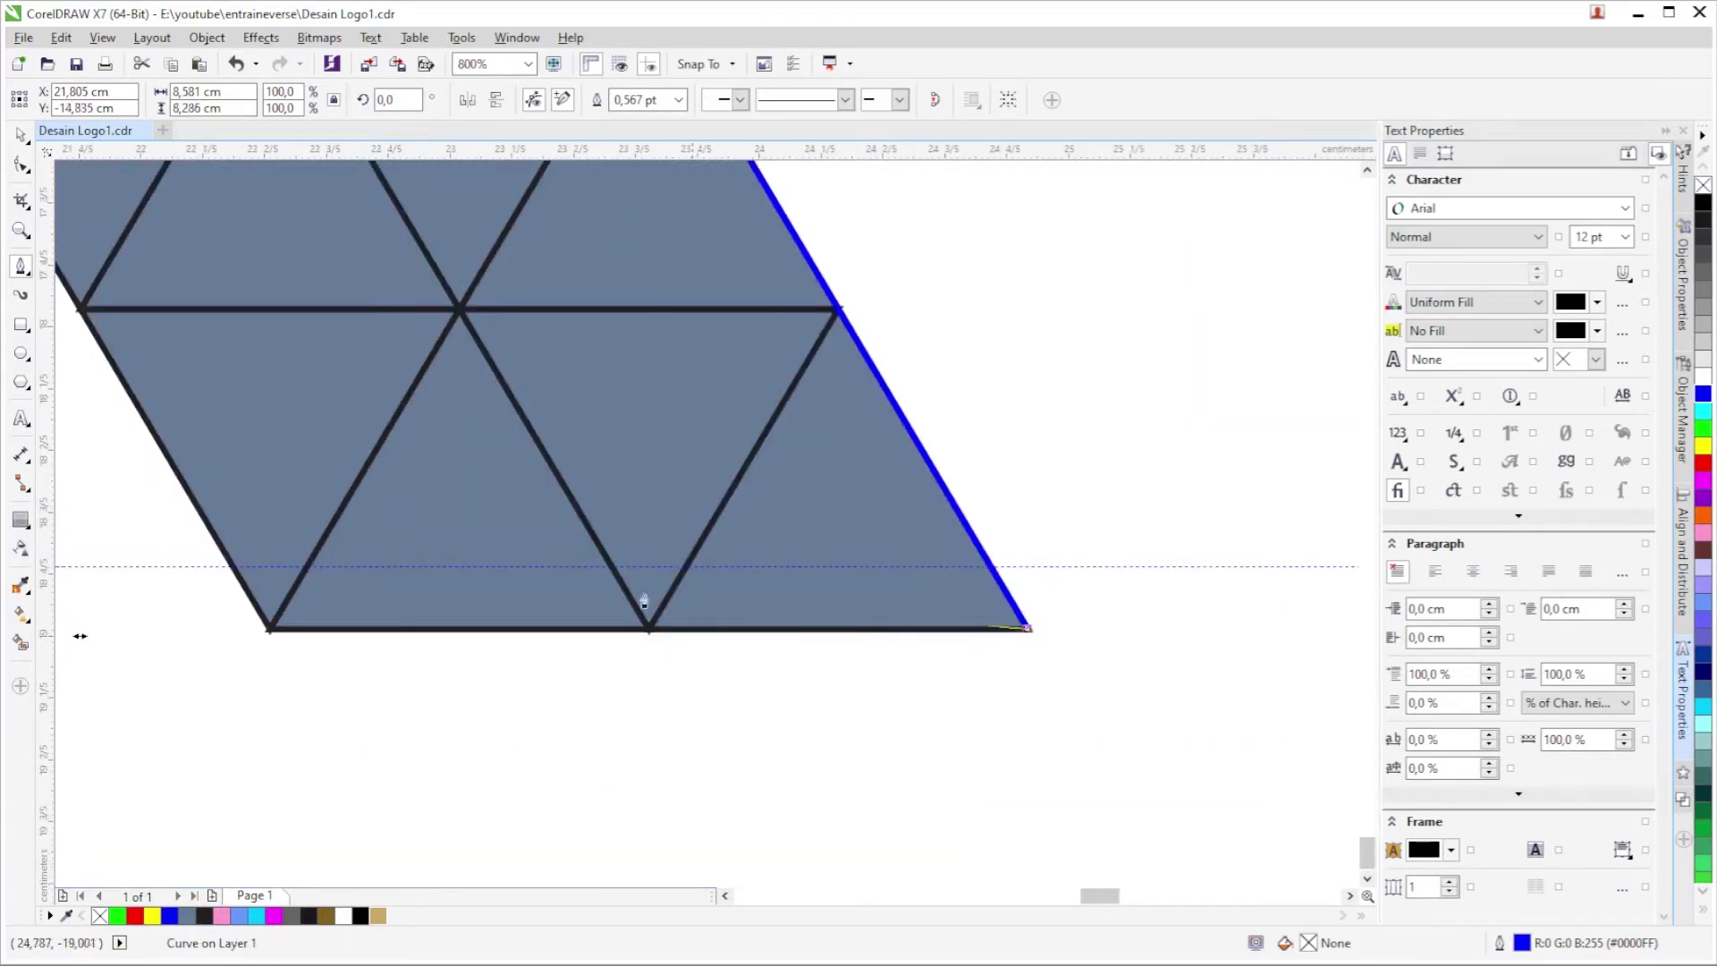
pyautogui.click(269, 628)
# Trace the R's top-left, inner bar and junction vertices, then close the curve at its start.
pyautogui.scroll(-3, 499, 652)
pyautogui.scroll(1, 567, 453)
pyautogui.scroll(2, 539, 479)
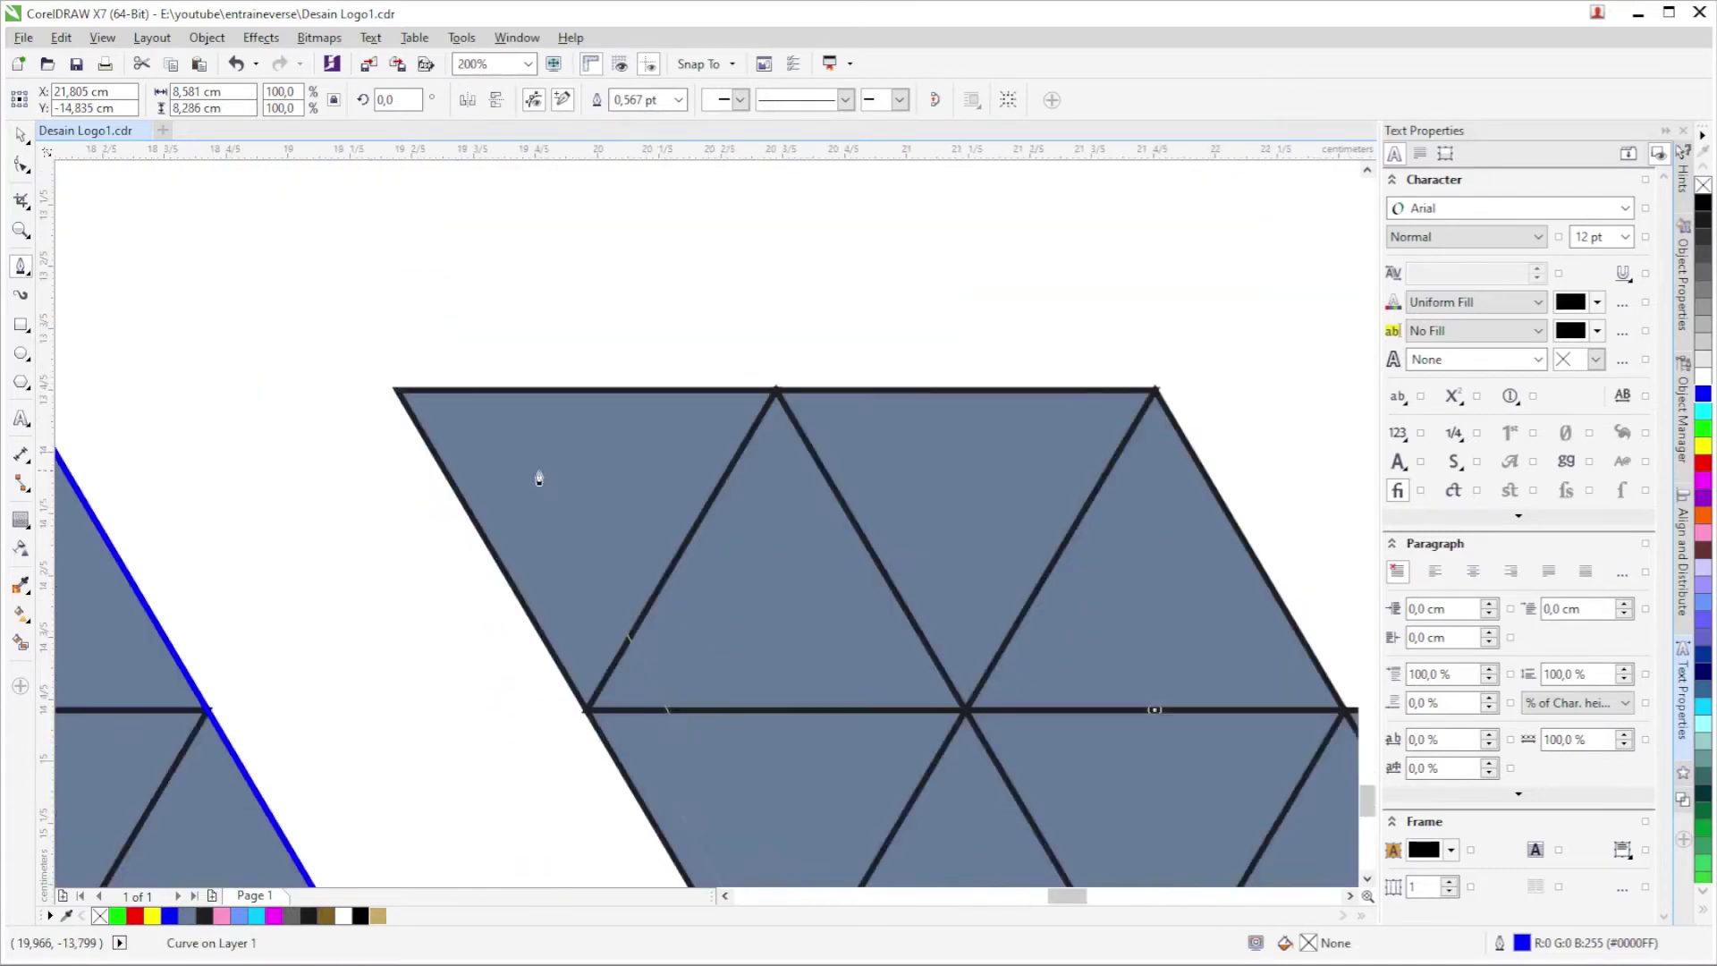
pyautogui.click(396, 391)
pyautogui.hscroll(3, 854, 444)
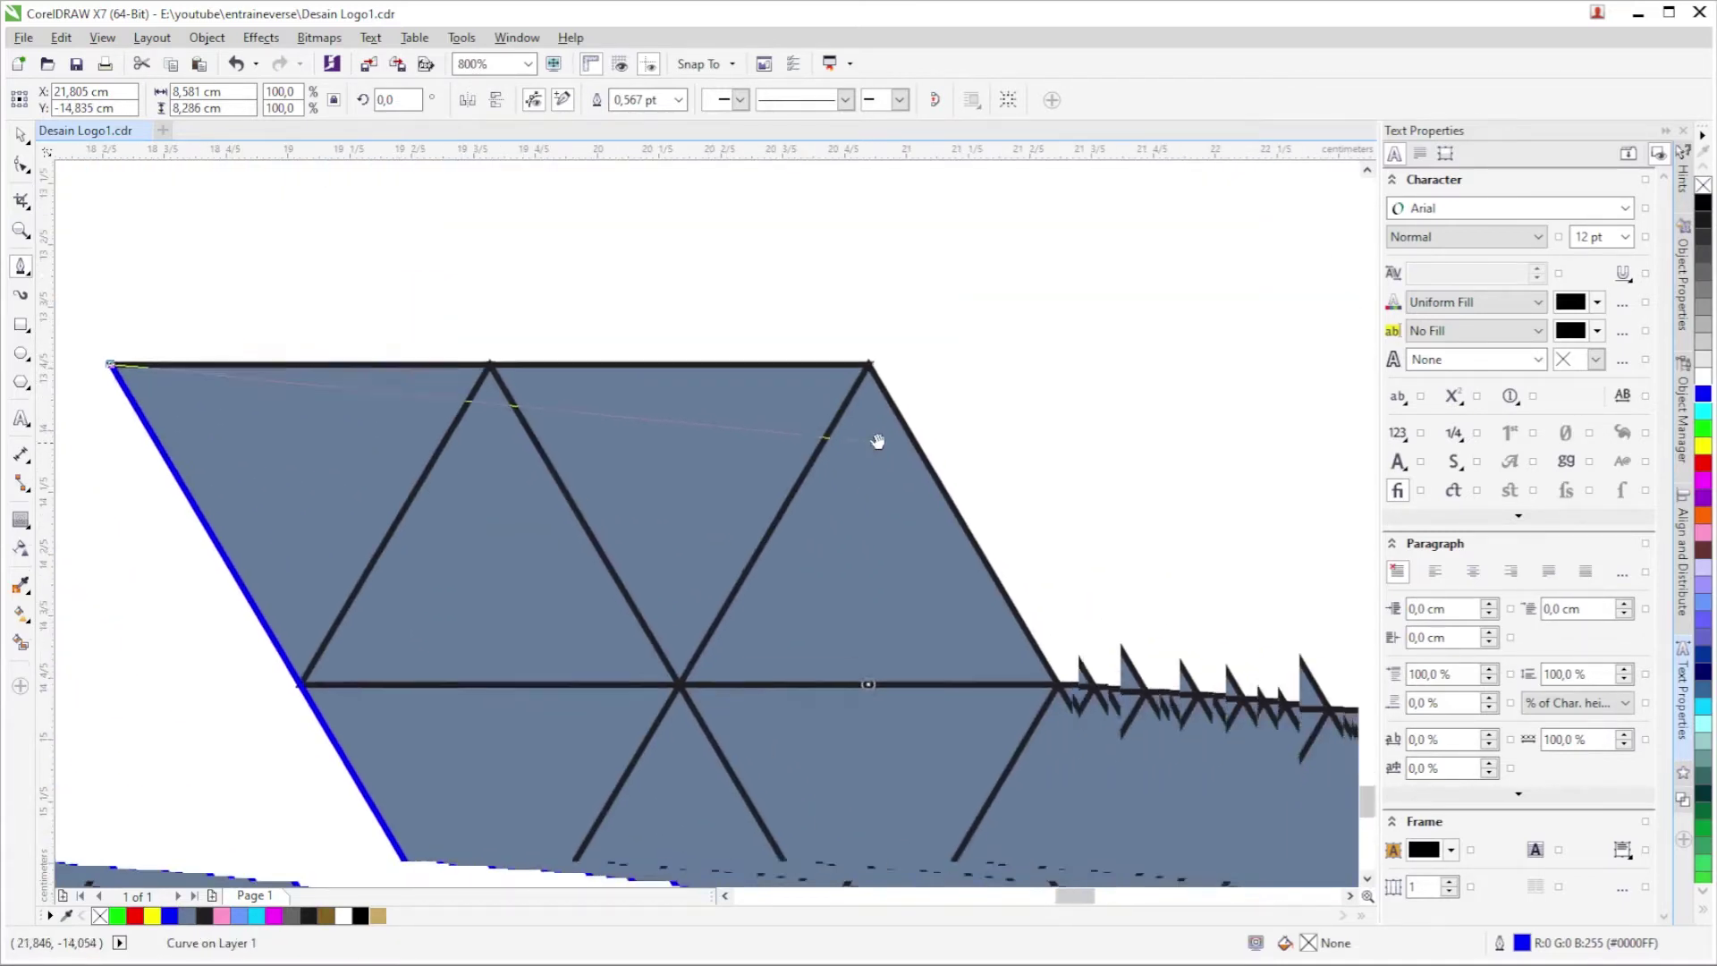
pyautogui.click(864, 364)
pyautogui.hscroll(3, 1035, 660)
pyautogui.scroll(-2, 1035, 659)
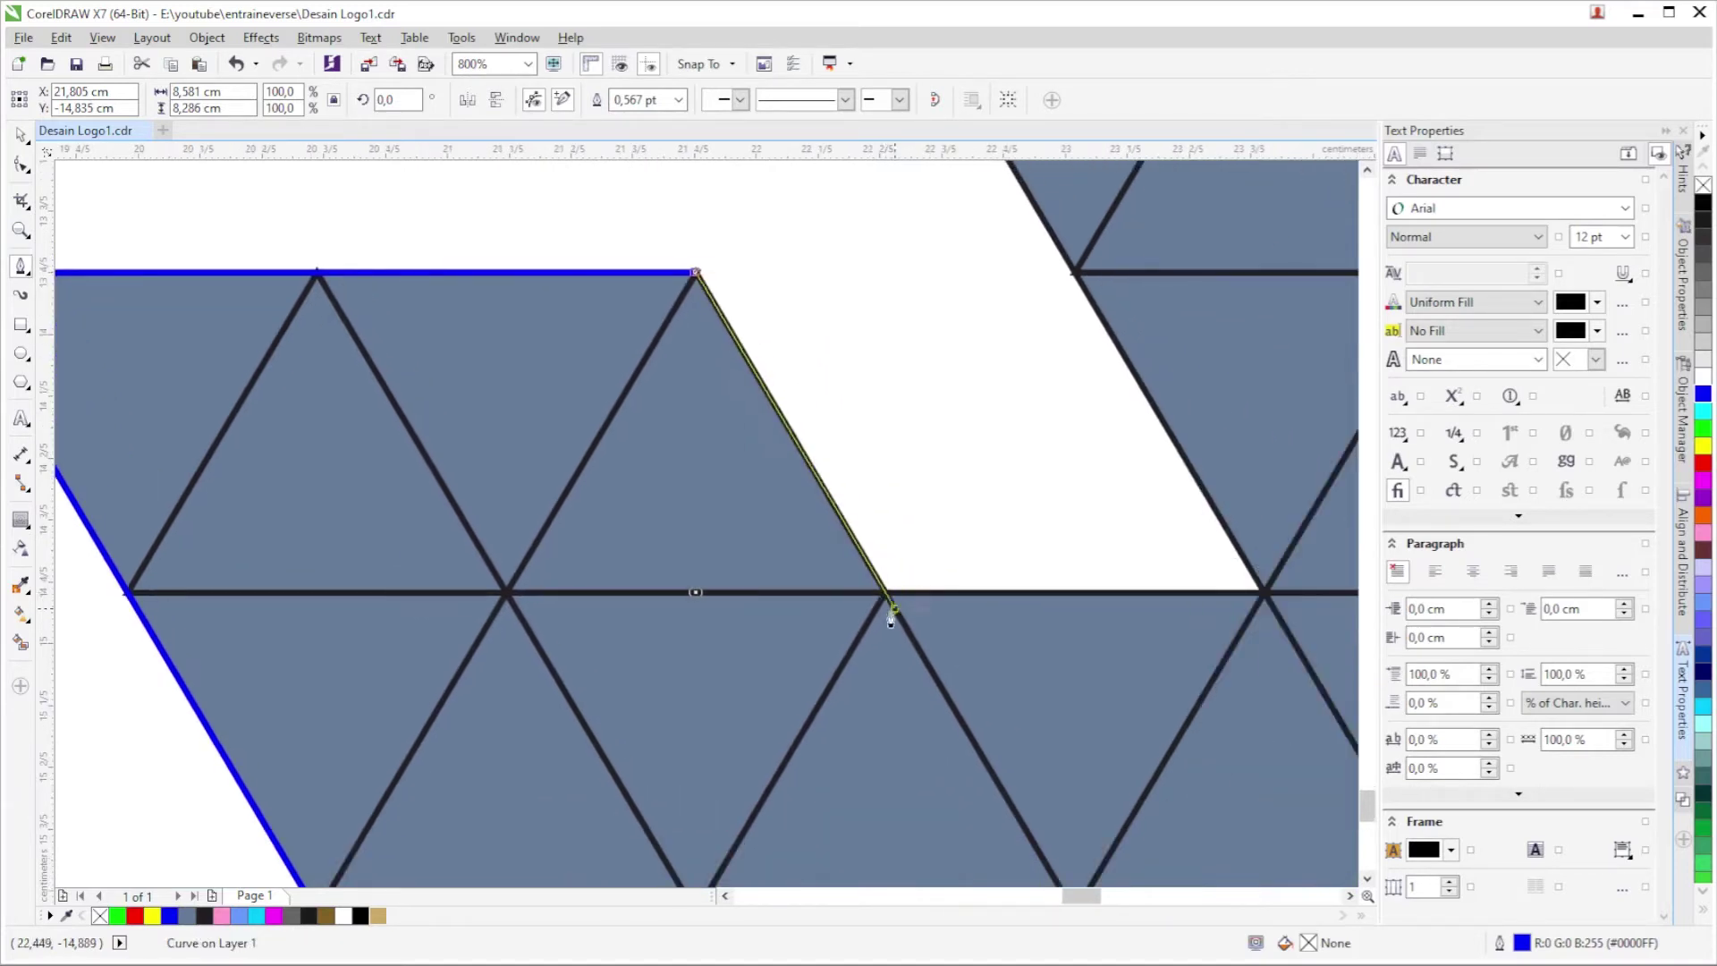
pyautogui.click(885, 594)
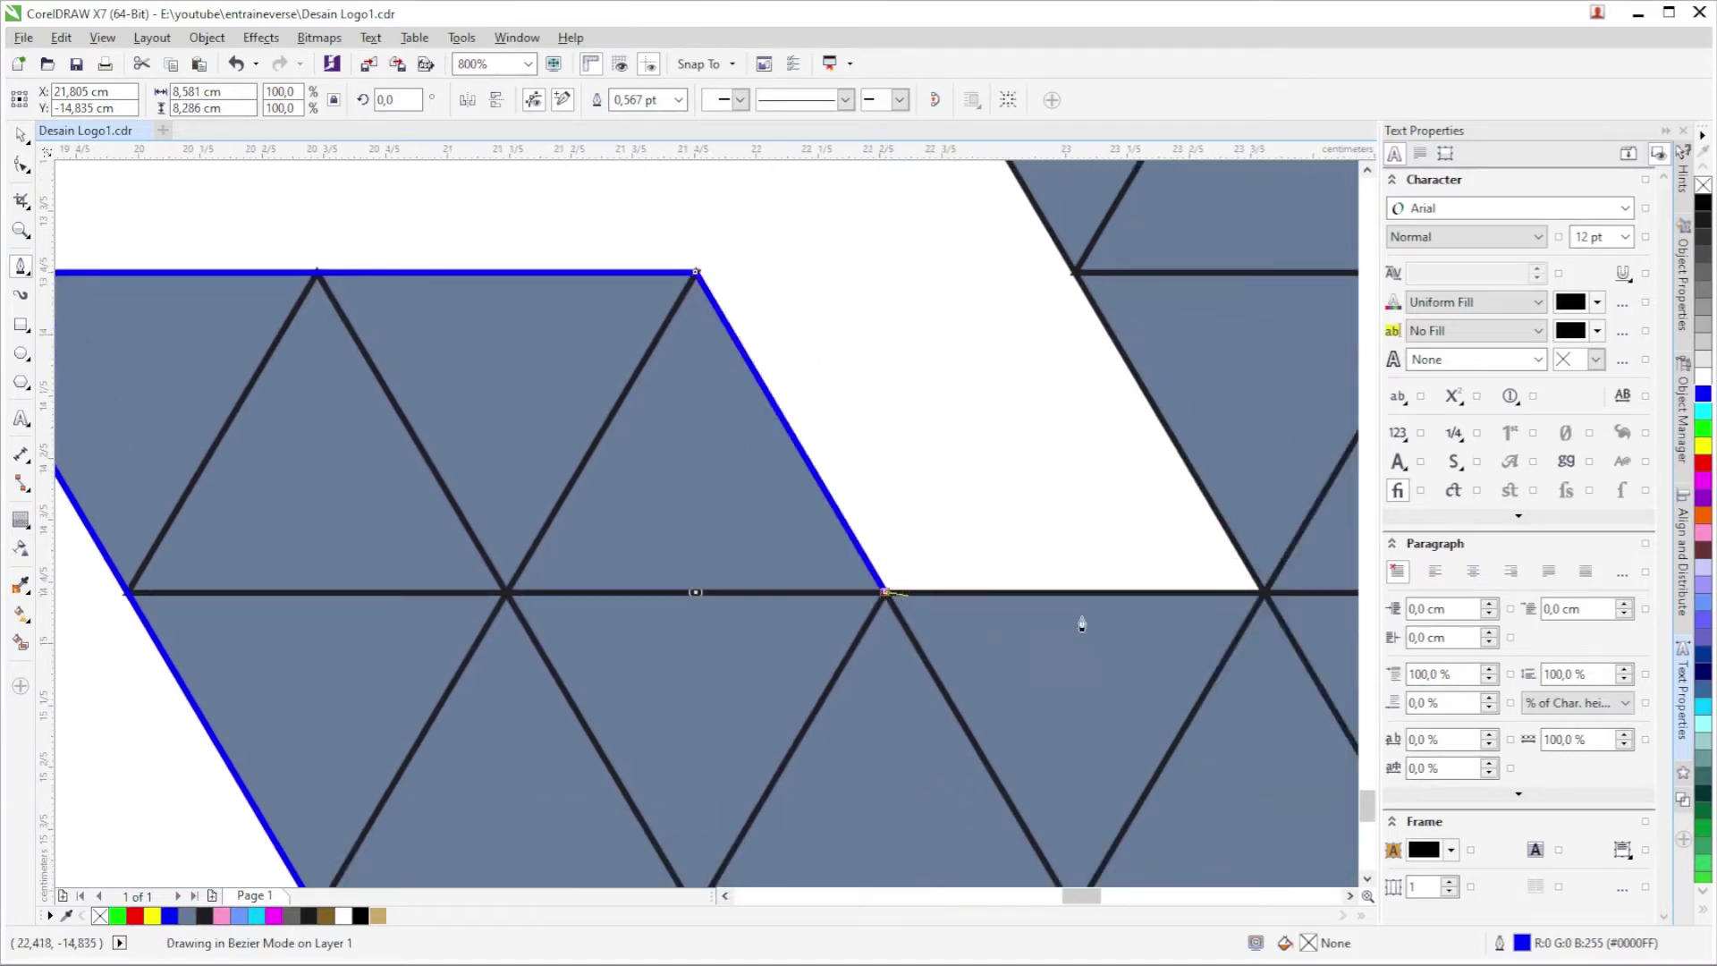
pyautogui.click(1263, 592)
pyautogui.scroll(-2, 1029, 461)
pyautogui.scroll(3, 1006, 463)
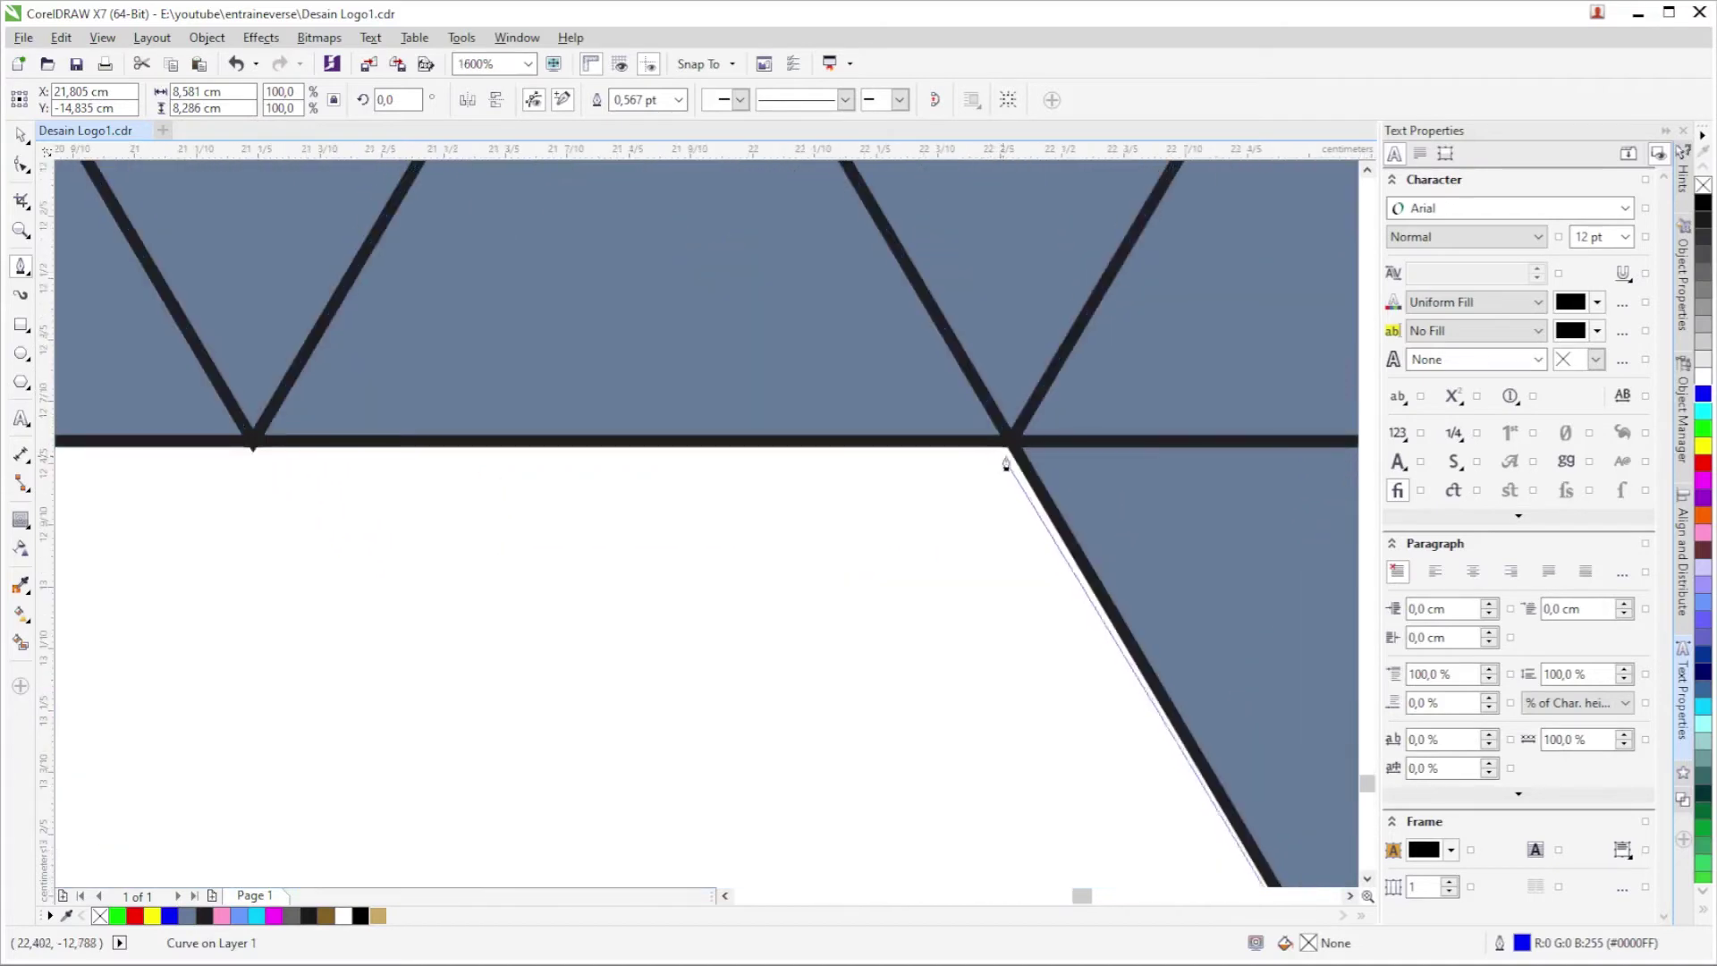
pyautogui.click(1006, 463)
pyautogui.scroll(-1, 1006, 464)
pyautogui.click(632, 428)
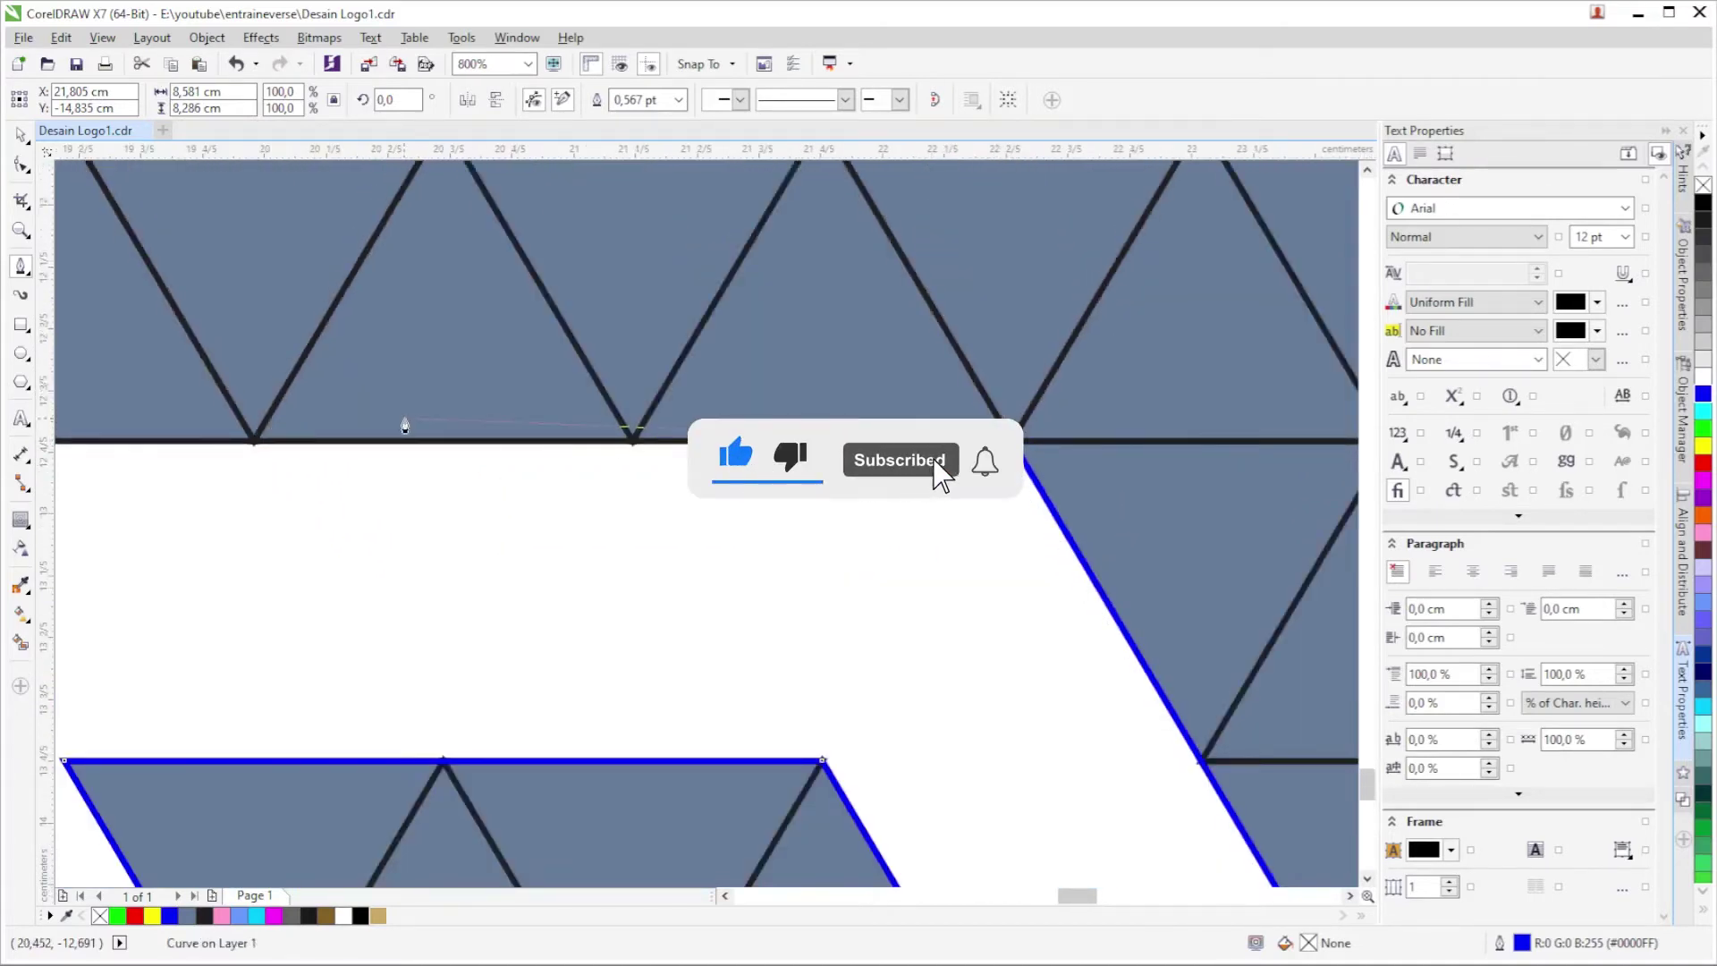
pyautogui.hscroll(-5, 405, 426)
pyautogui.click(614, 449)
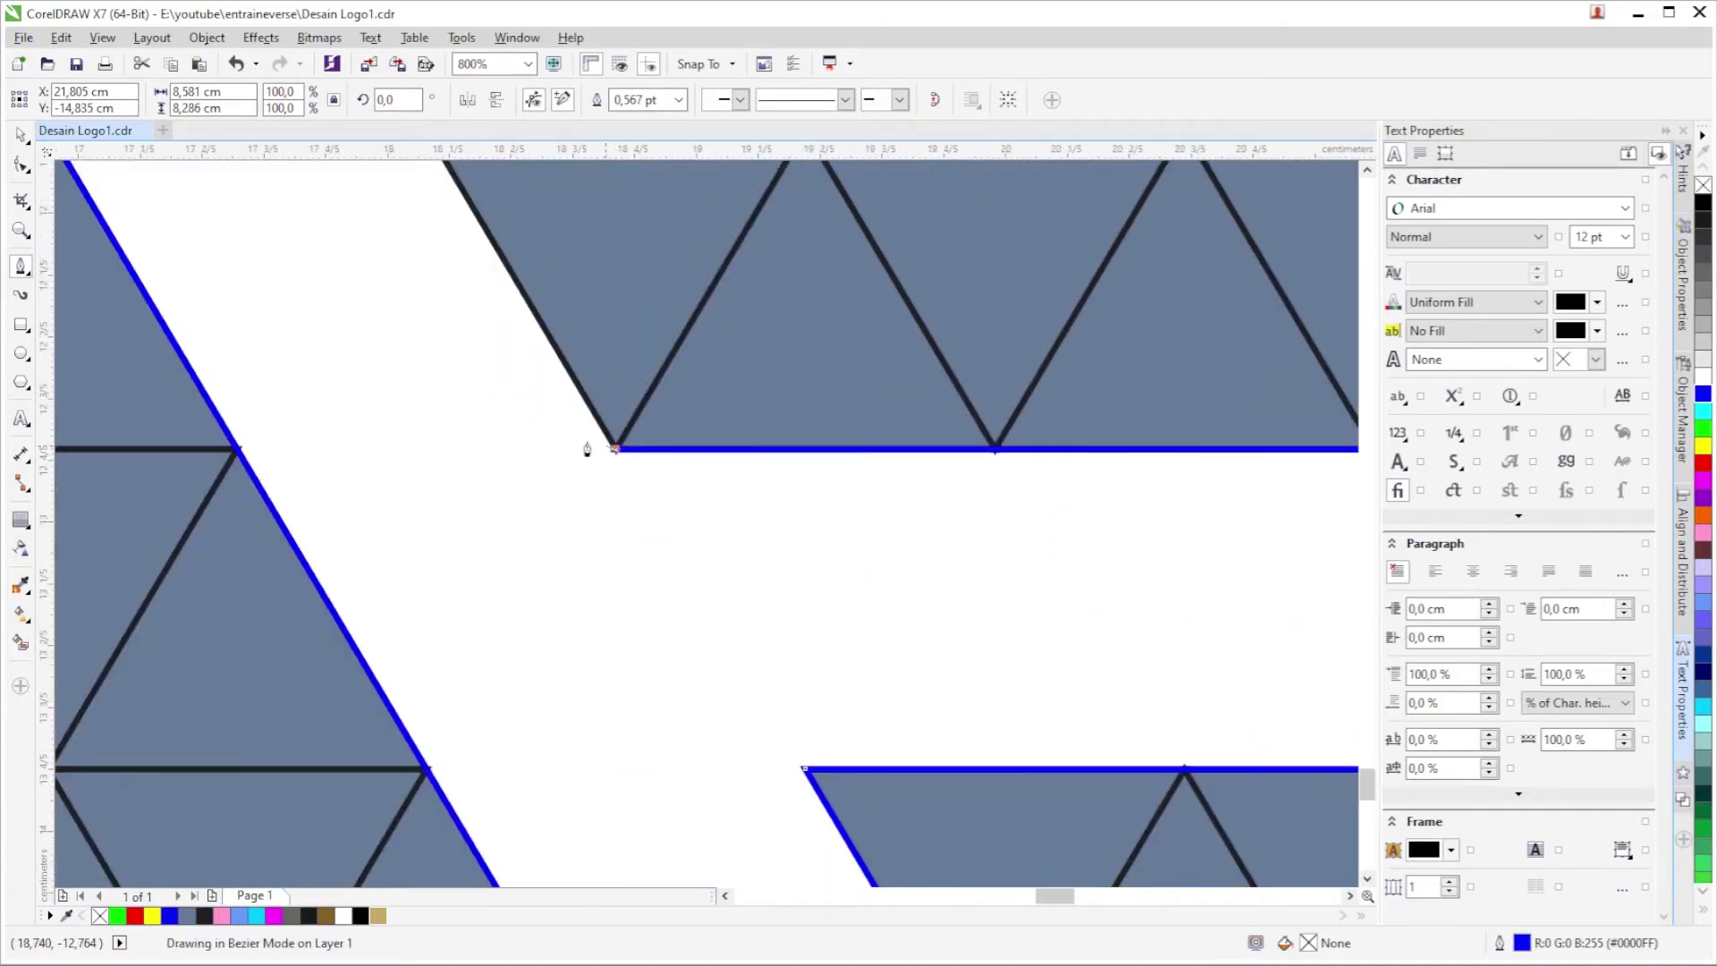
pyautogui.scroll(3, 554, 474)
pyautogui.scroll(-2, 636, 575)
pyautogui.click(561, 454)
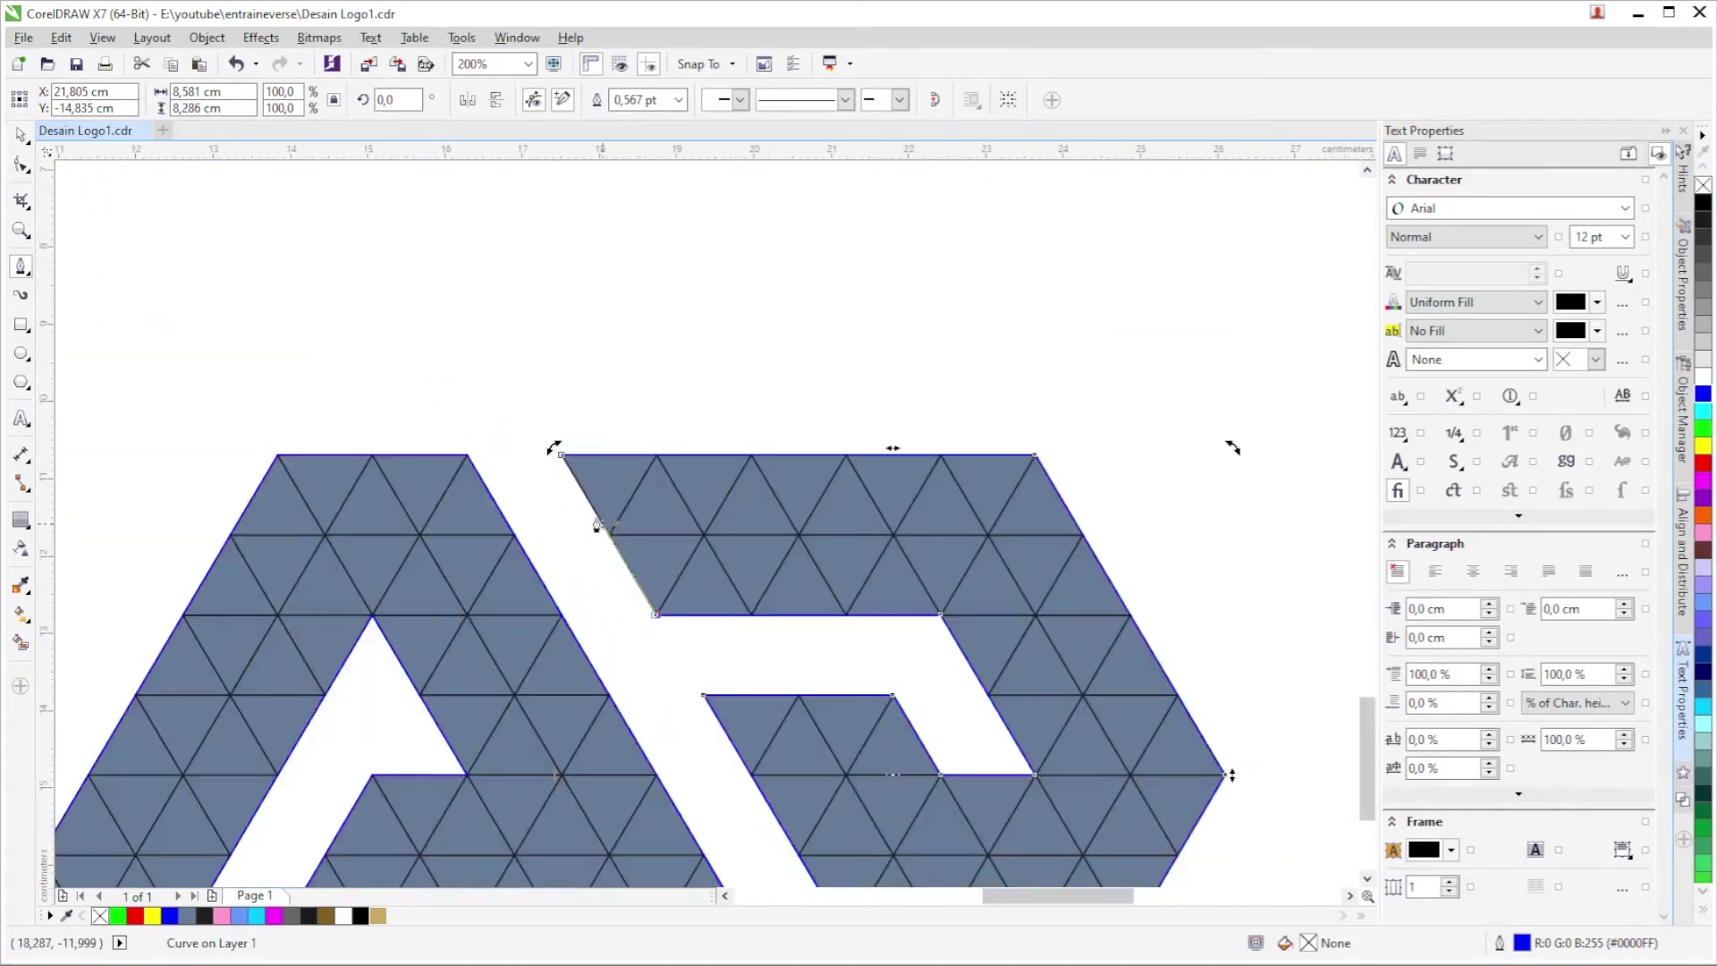
pyautogui.scroll(2, 597, 526)
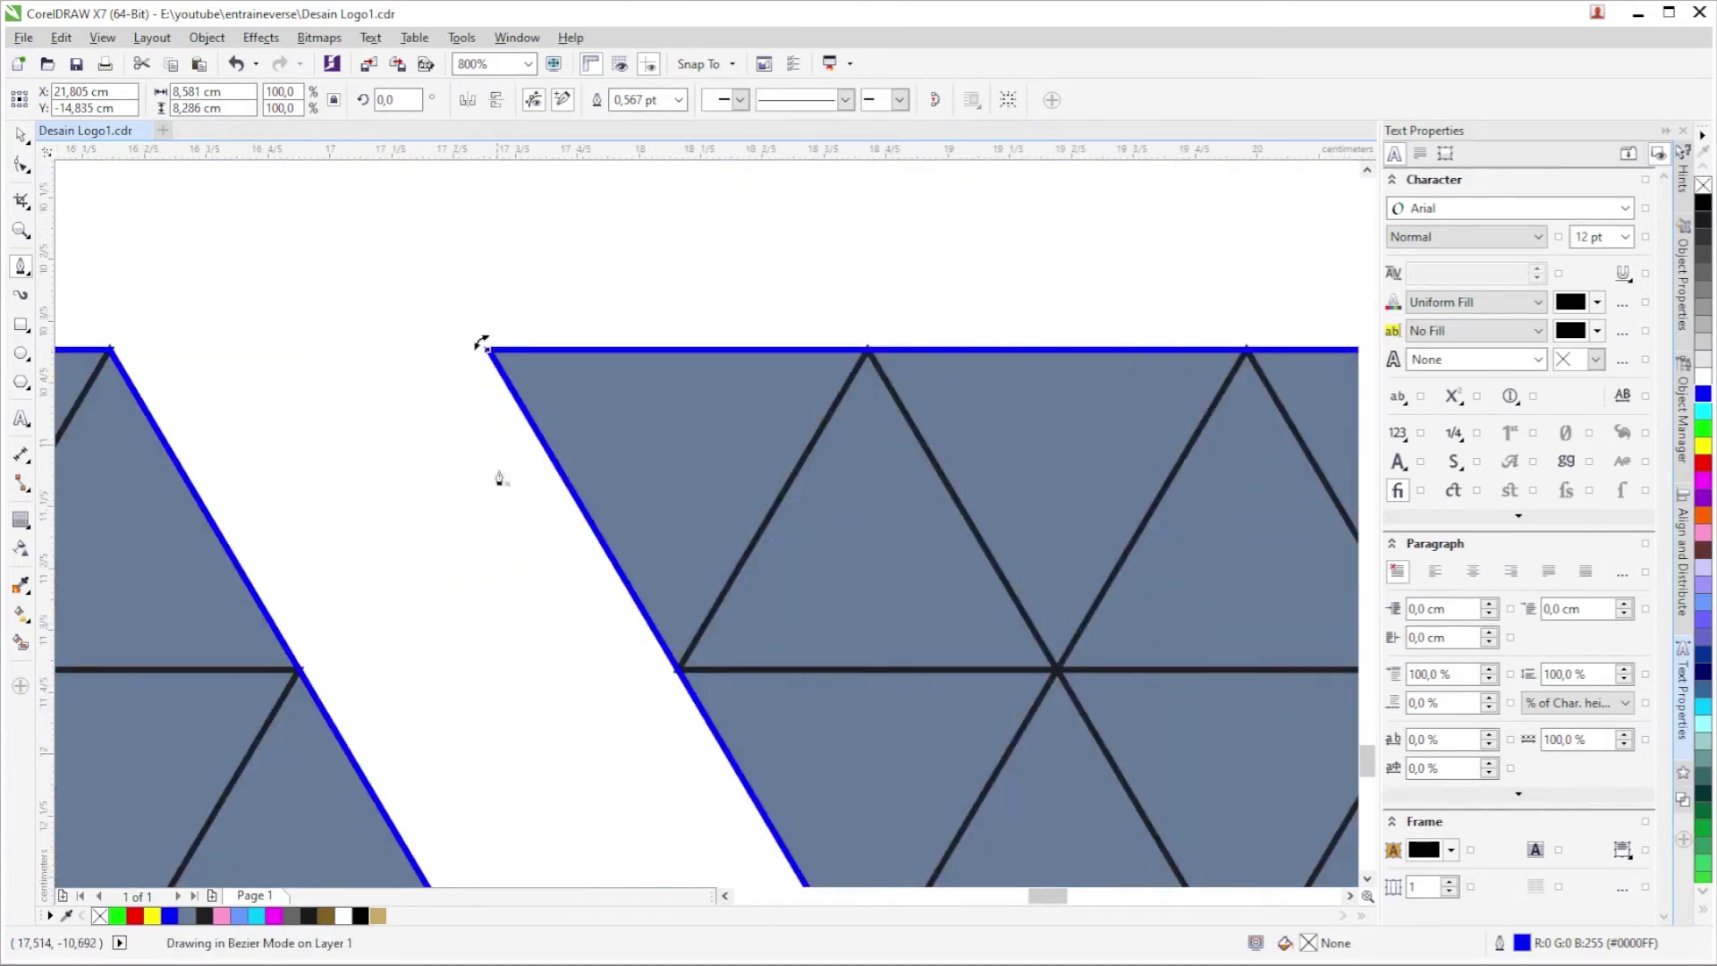
pyautogui.scroll(-2, 528, 465)
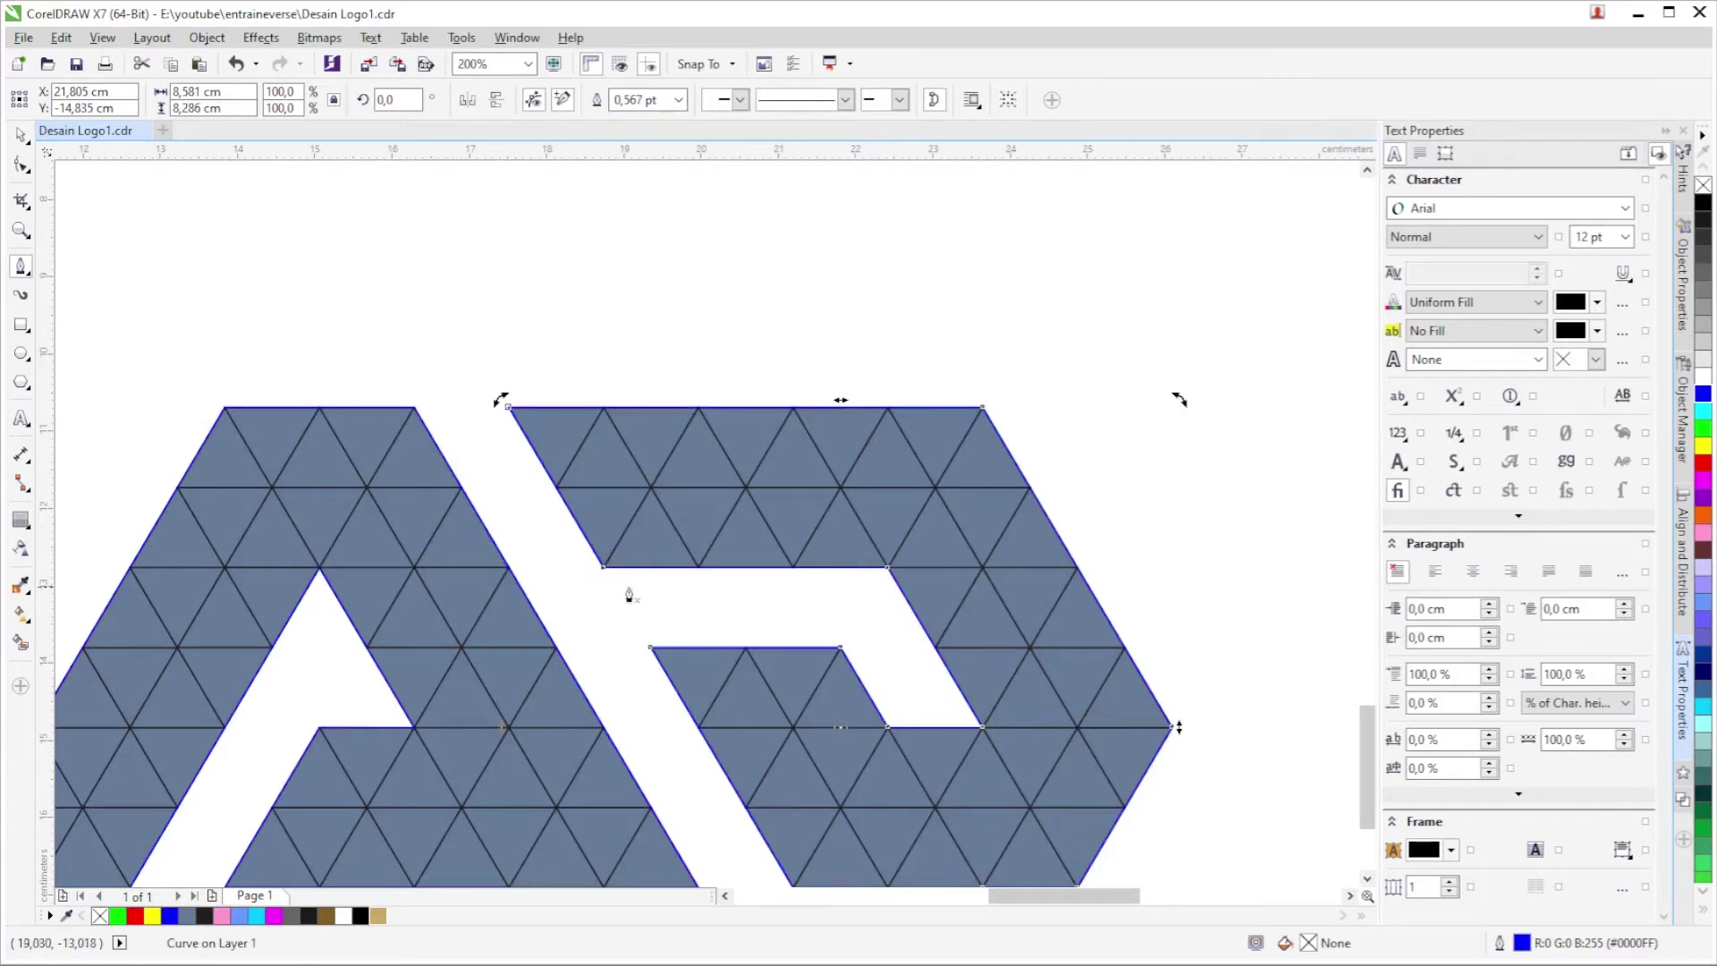
pyautogui.scroll(-1, 662, 514)
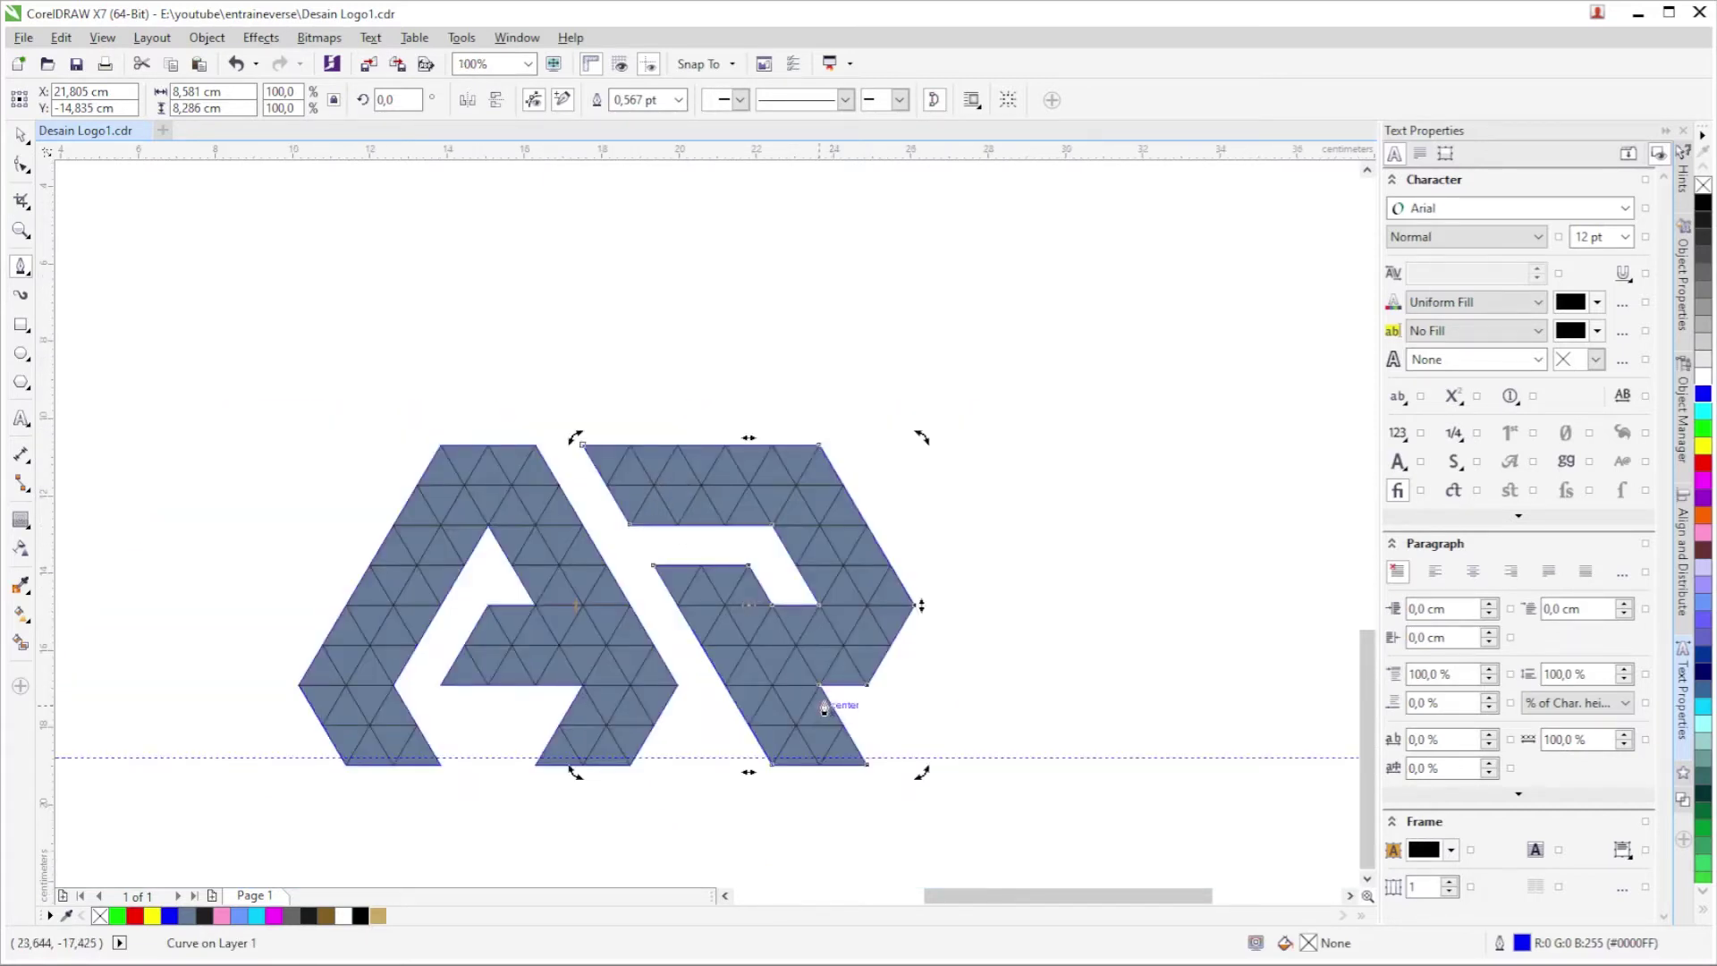
# Return to the Pick tool and undo the accidental move of the tile logo.
pyautogui.click(23, 136)
pyautogui.click(433, 283)
pyautogui.hotkey('ctrl', 'z')
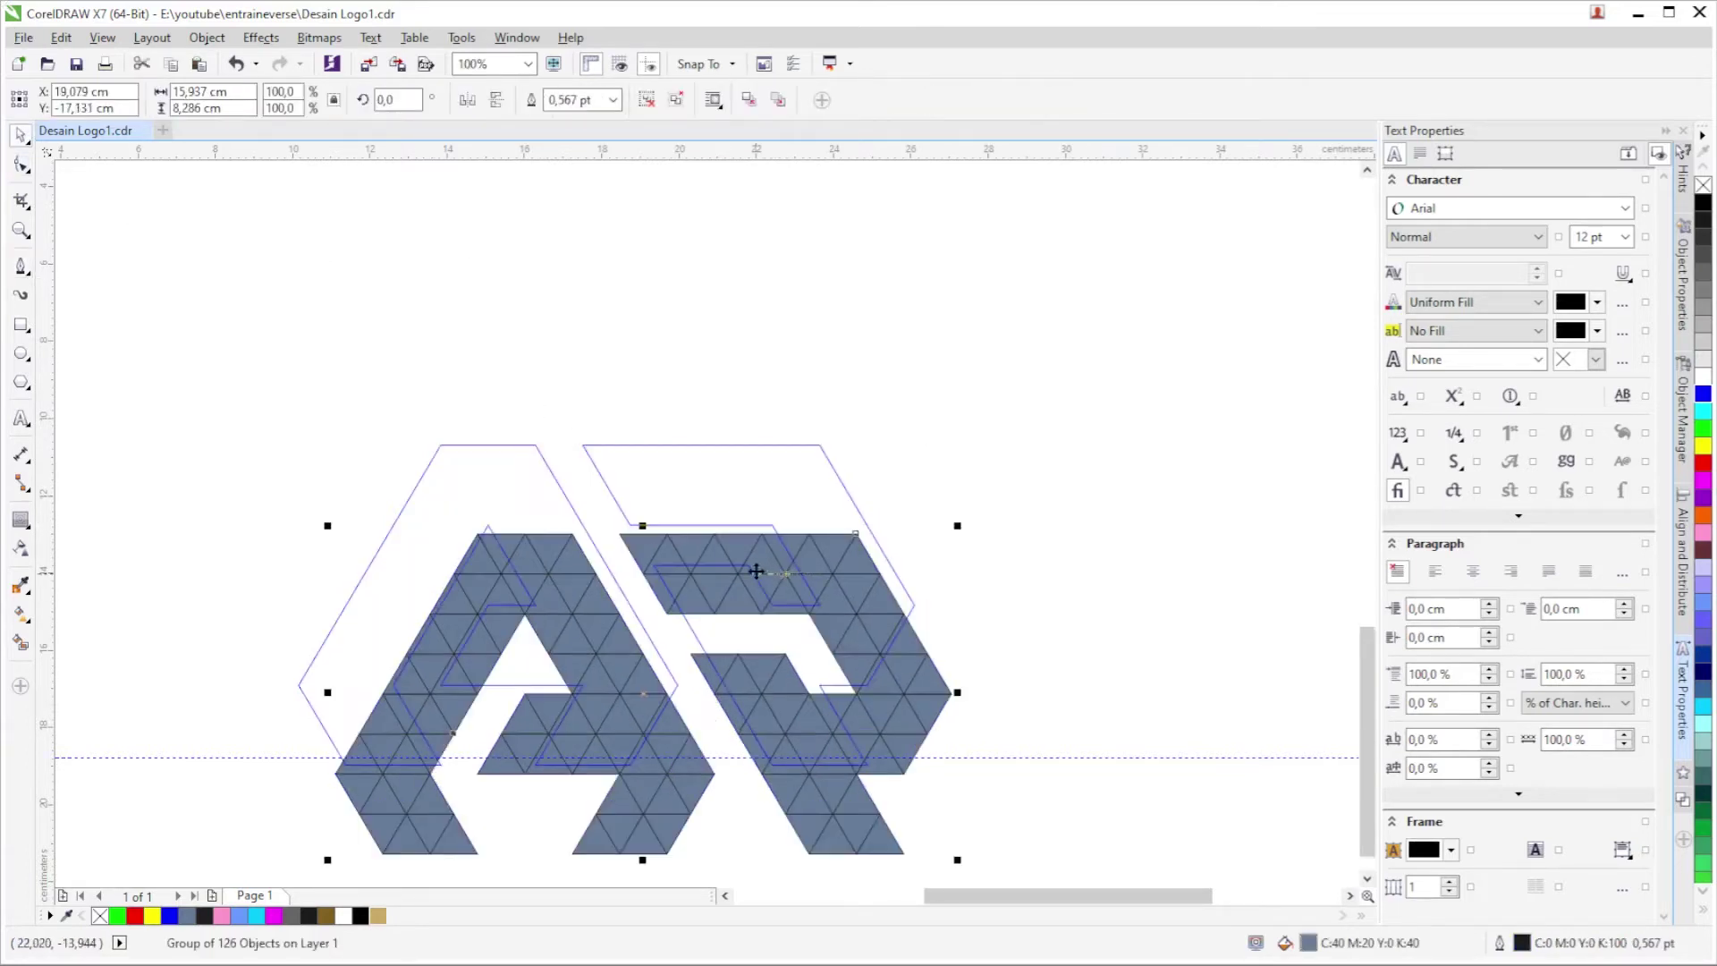
pyautogui.hotkey('ctrl', 'z')
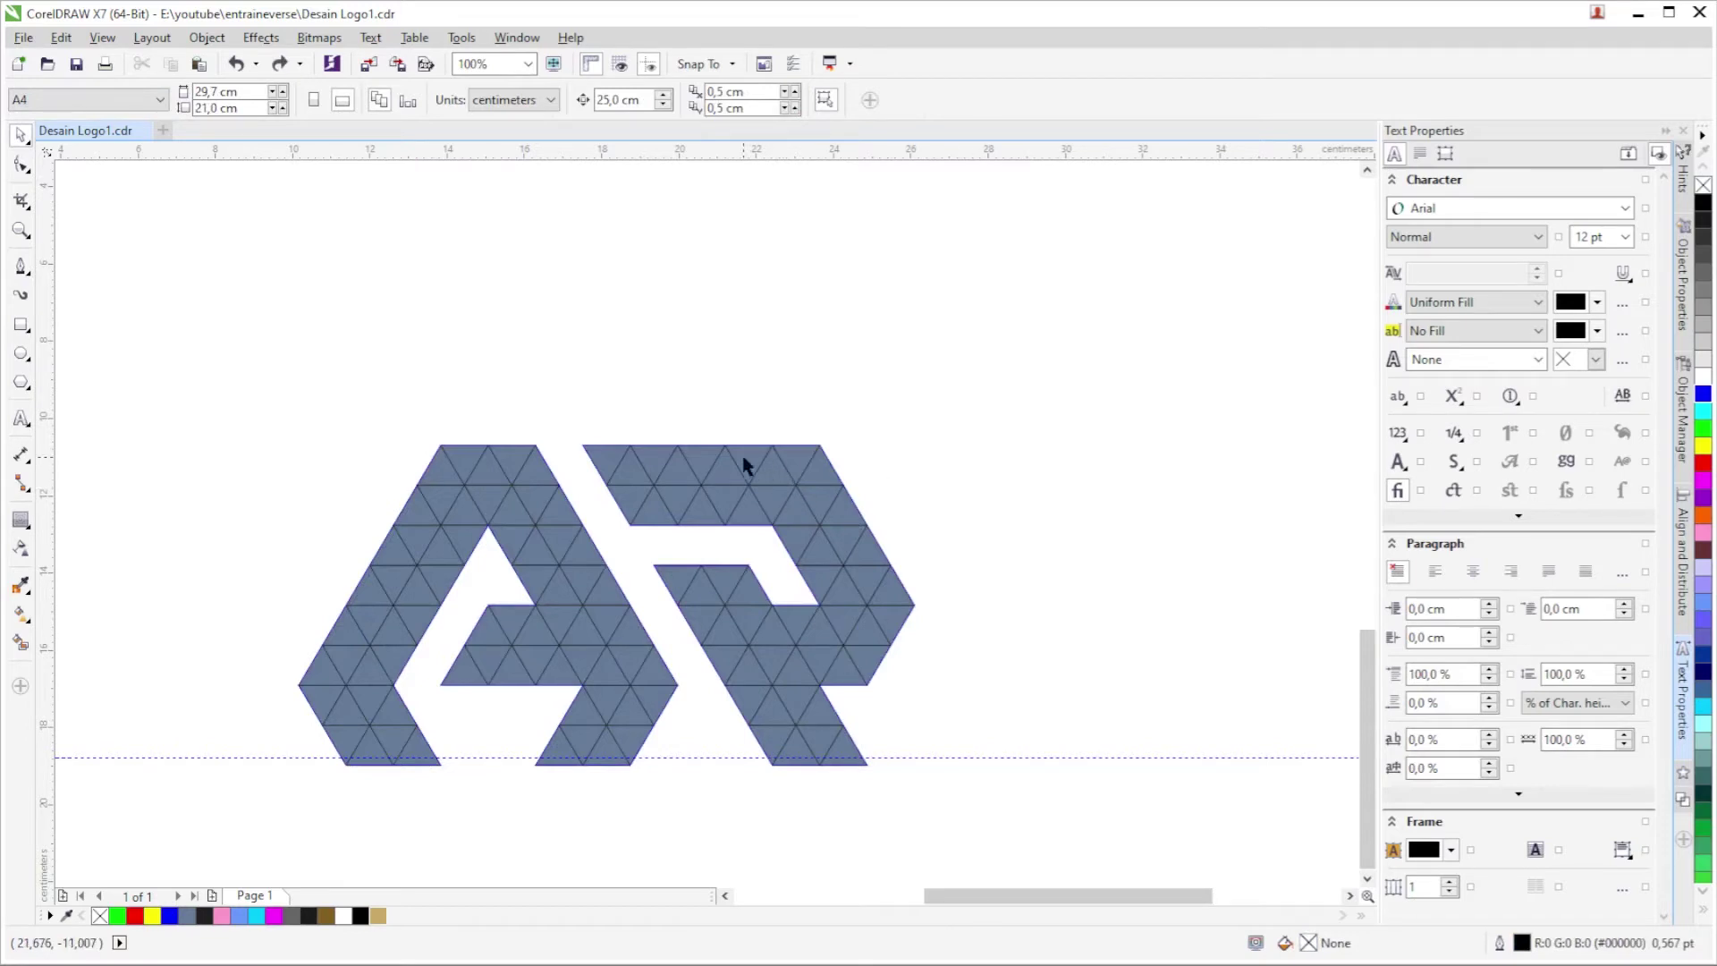
# Shift the R and A outlines 25 cm left, then marquee-select both letters.
pyautogui.click(745, 464)
pyautogui.scroll(-1, 849, 472)
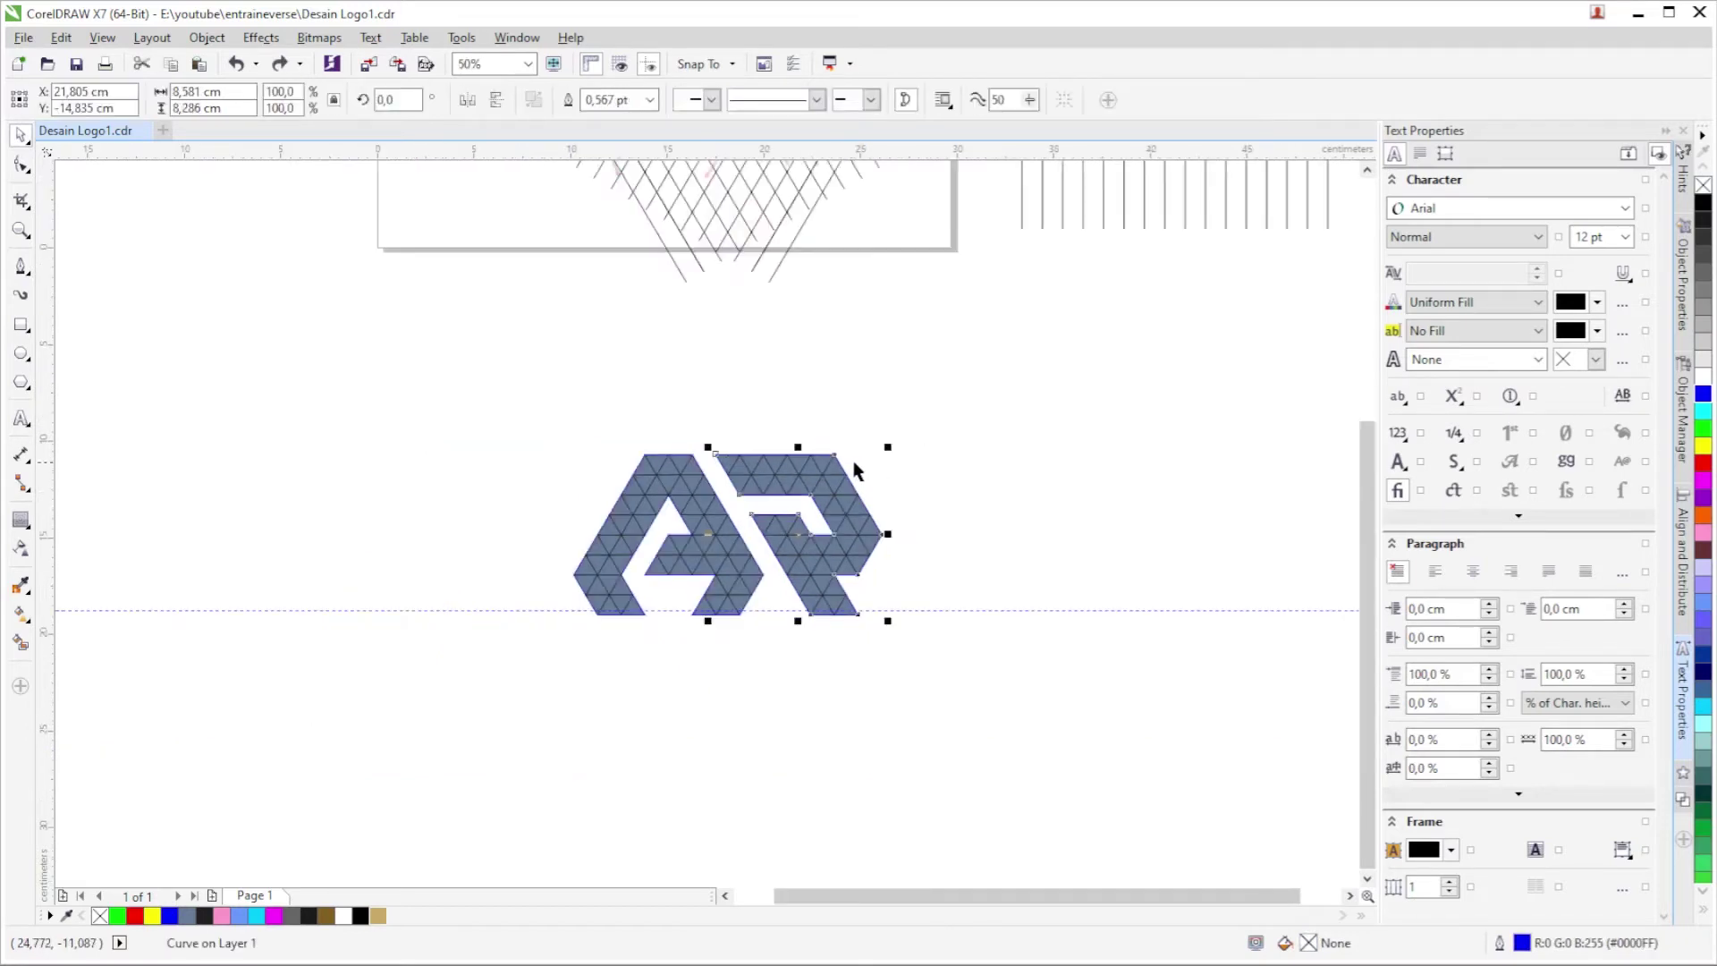
pyautogui.press('Left')
pyautogui.click(638, 481)
pyautogui.press('Left')
pyautogui.hscroll(-2, 563, 494)
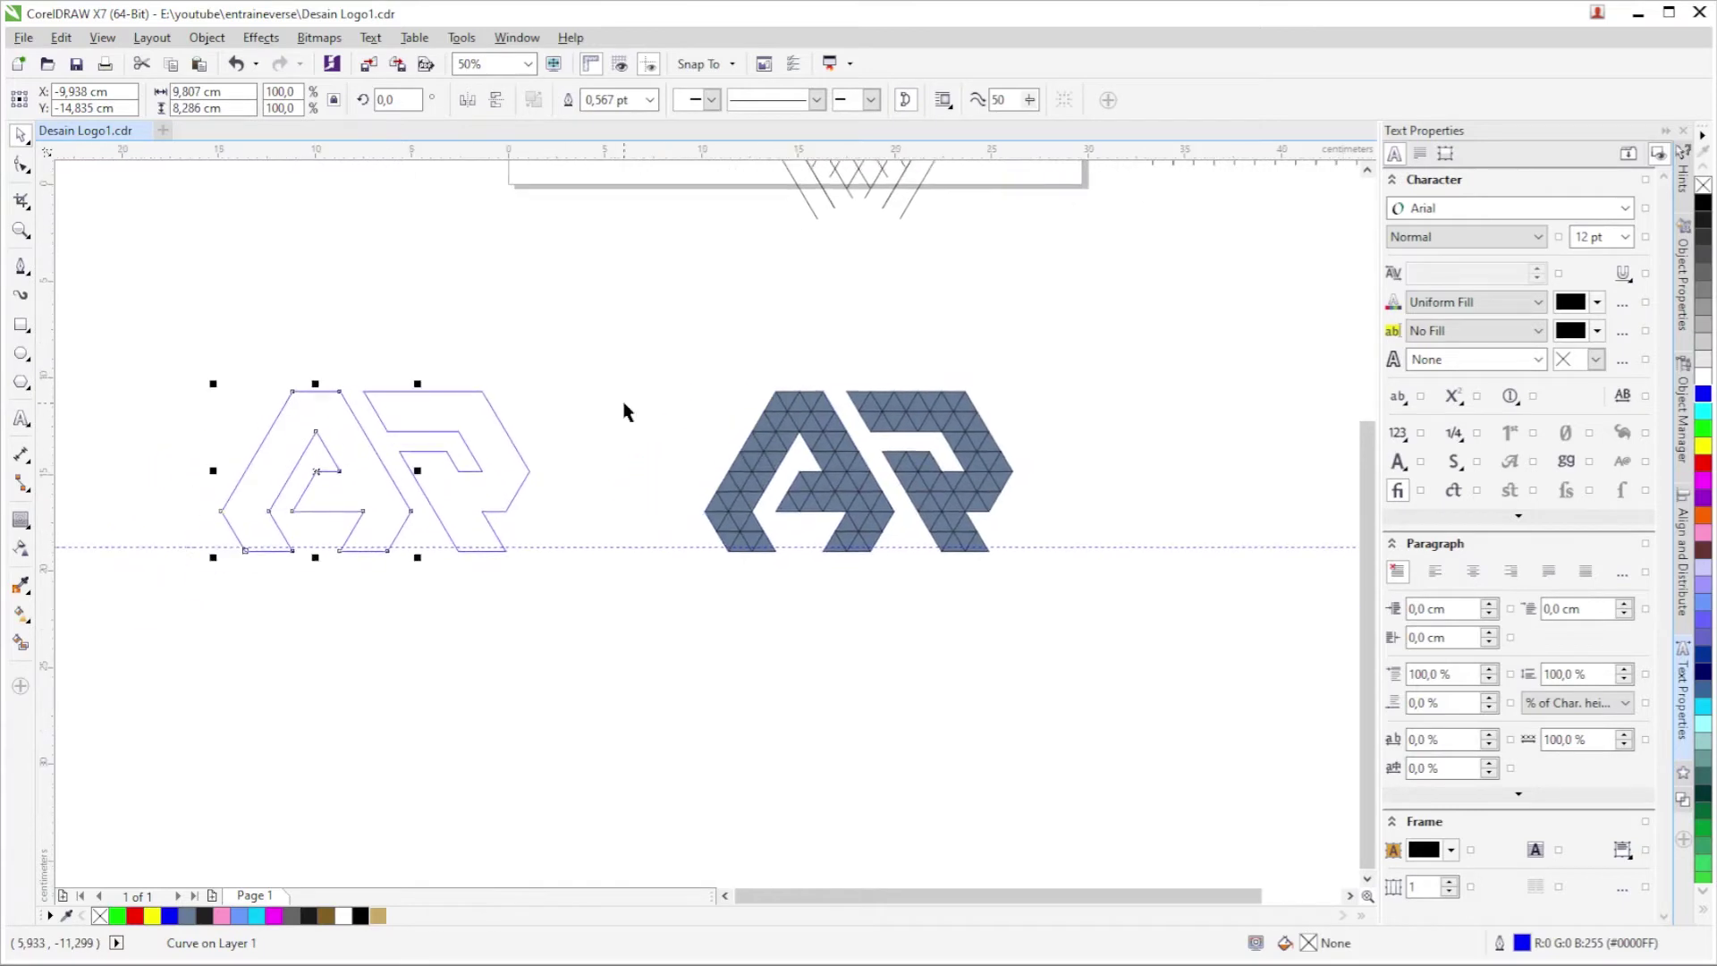
pyautogui.moveTo(592, 334); pyautogui.dragTo(1109, 601)
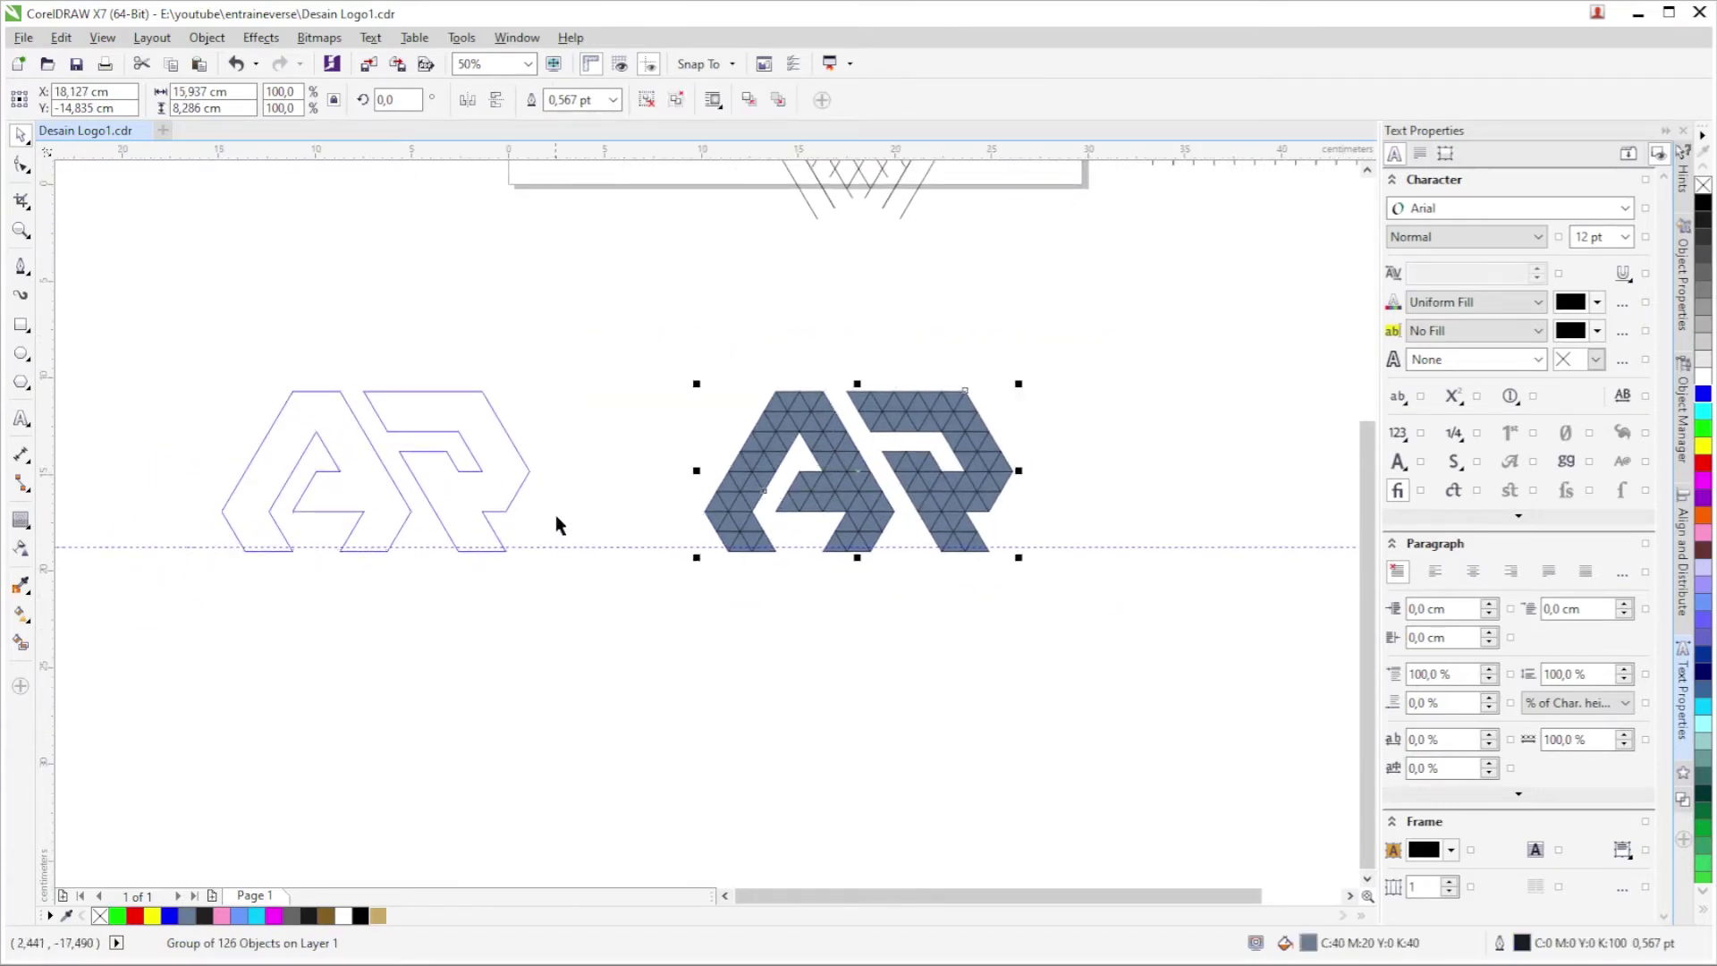
pyautogui.moveTo(556, 517); pyautogui.dragTo(730, 508)
pyautogui.moveTo(778, 337); pyautogui.dragTo(297, 617)
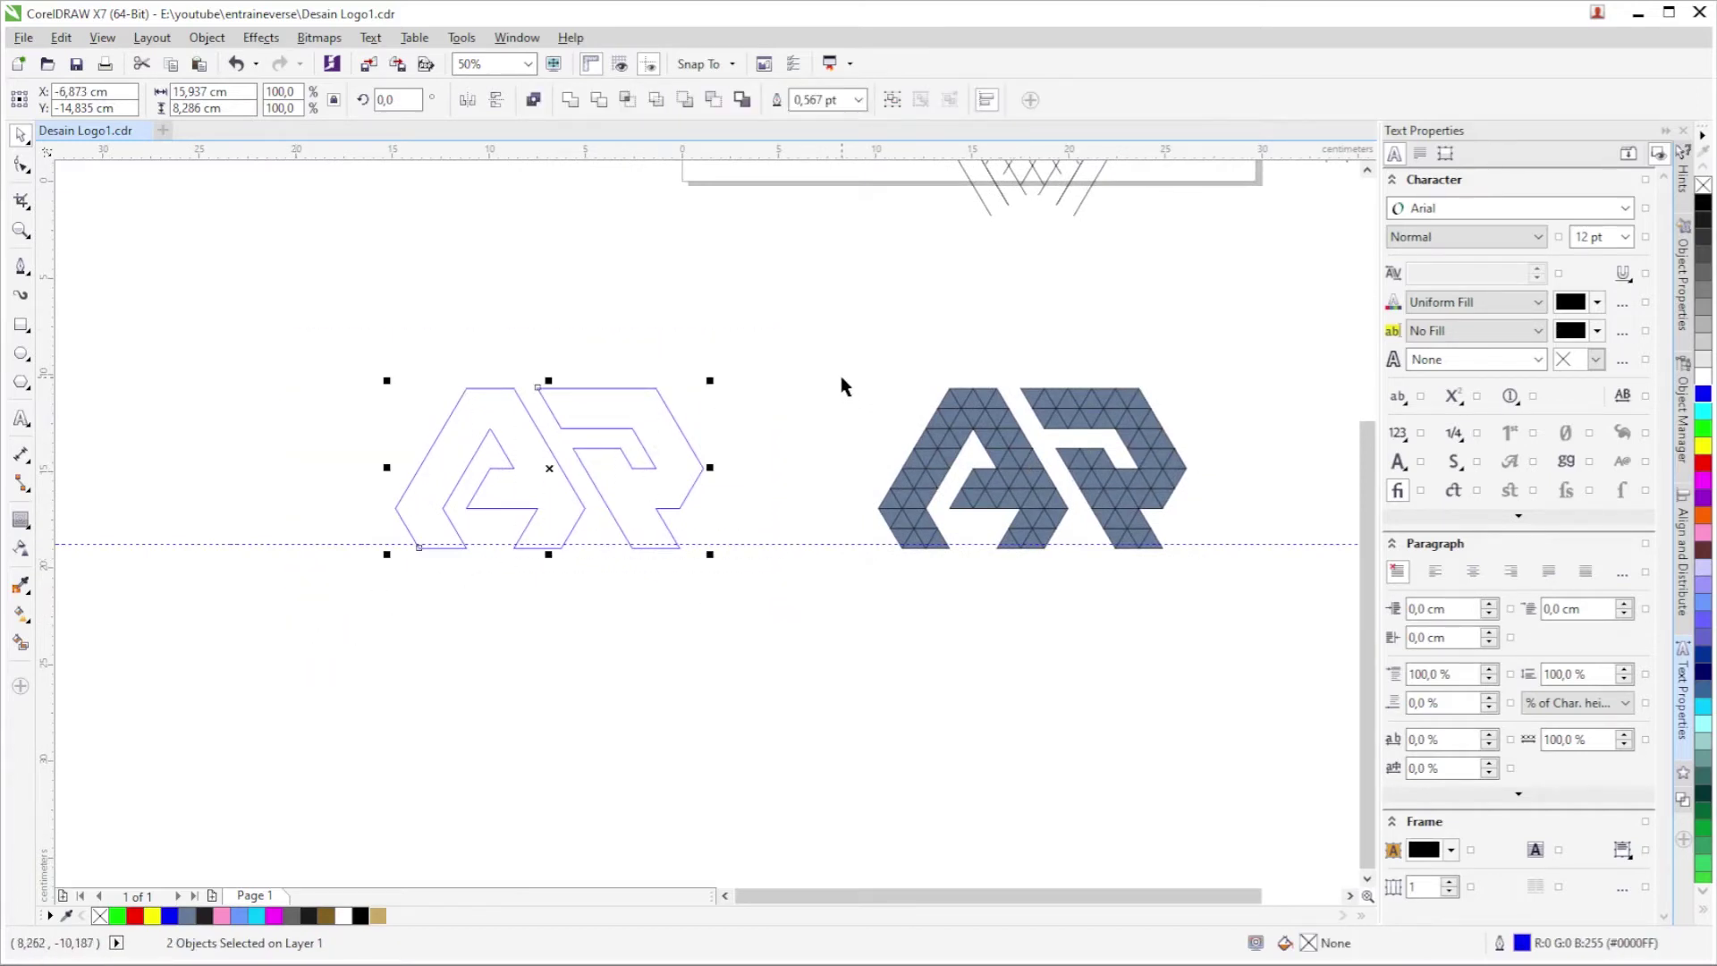
pyautogui.scroll(1, 531, 532)
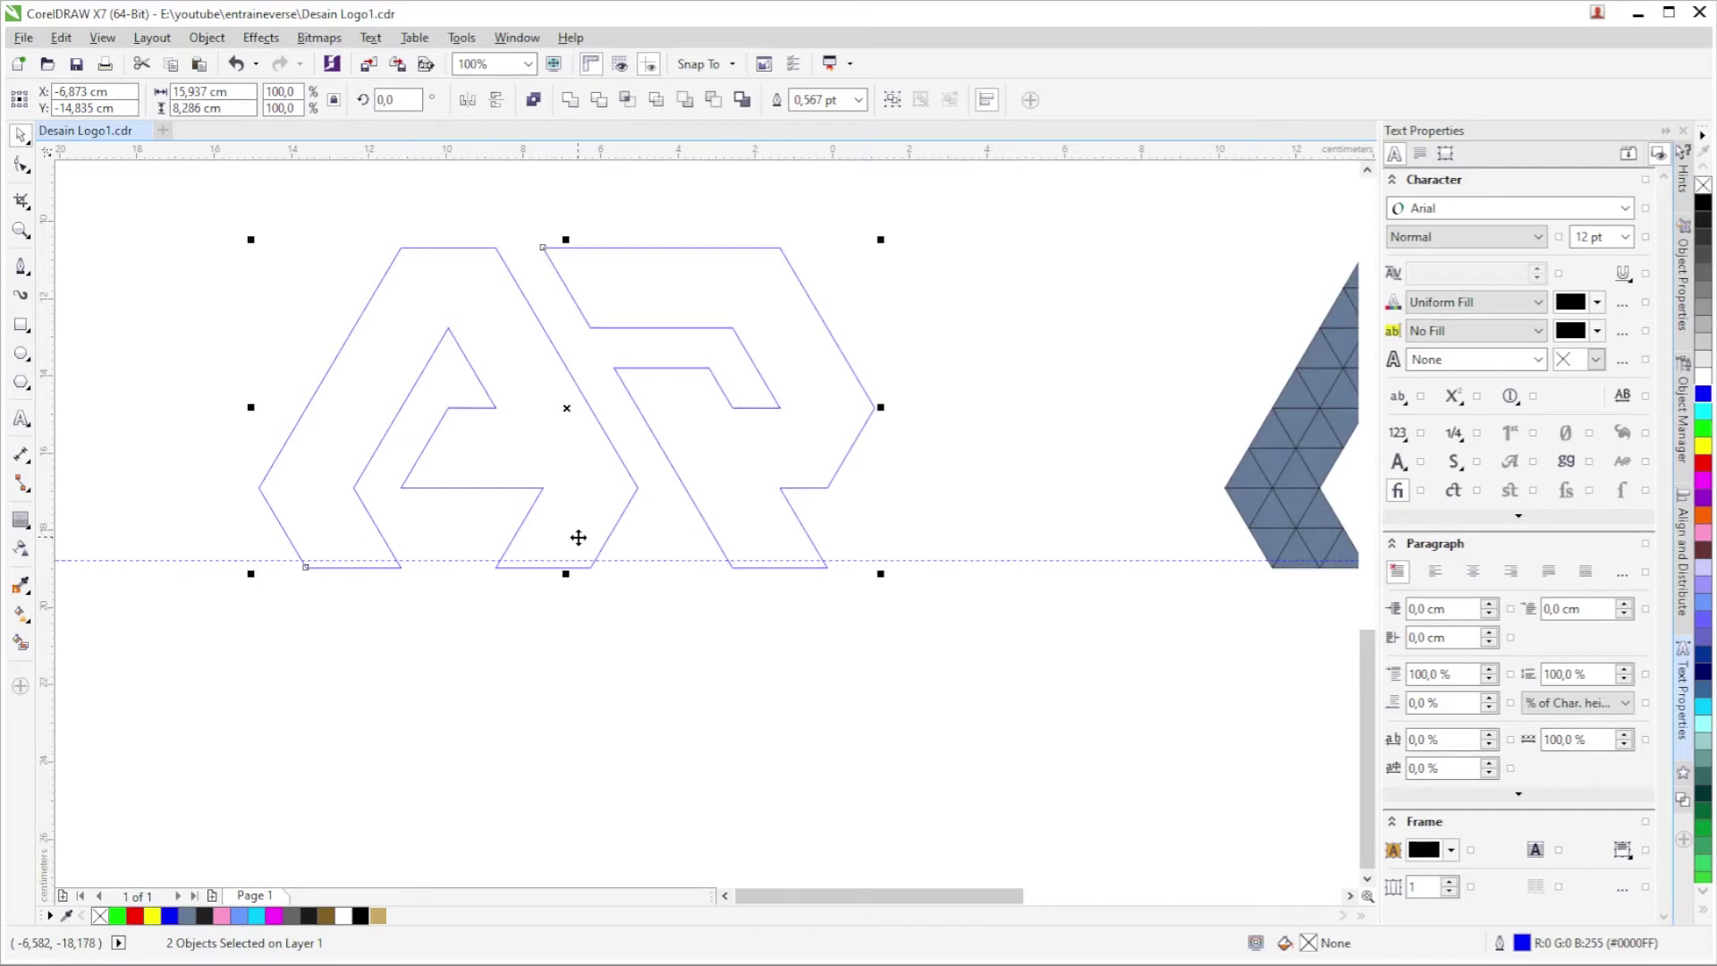
pyautogui.scroll(-1, 583, 537)
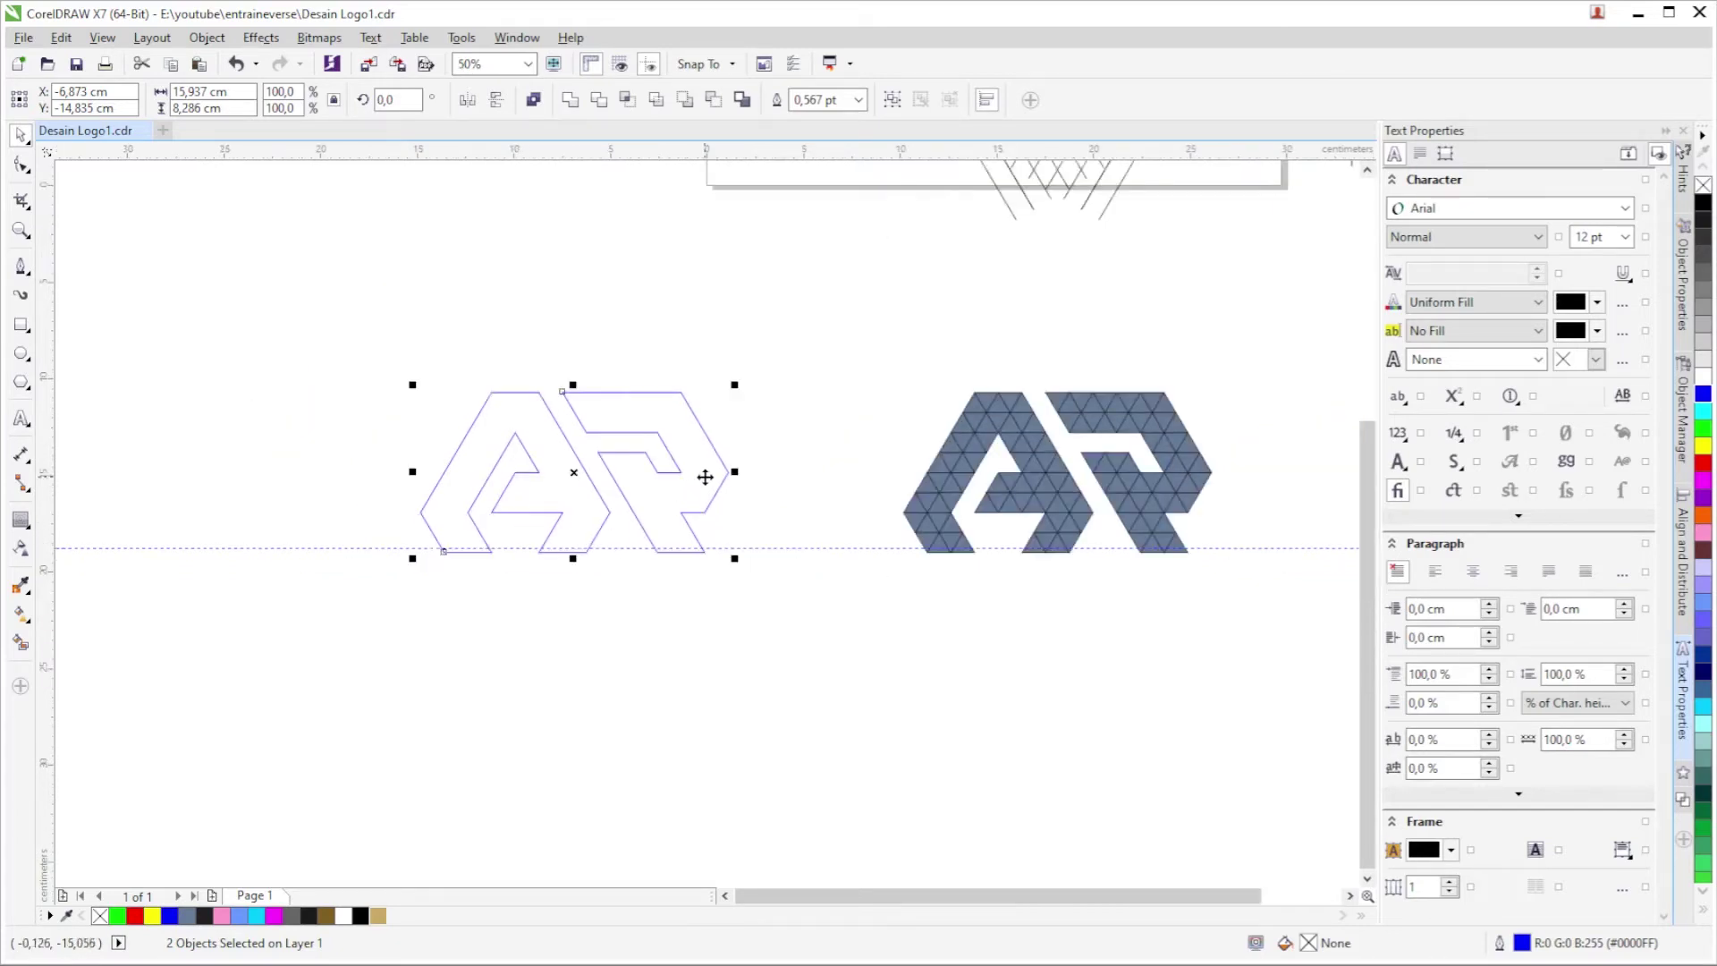
pyautogui.moveTo(864, 318); pyautogui.dragTo(1278, 660)
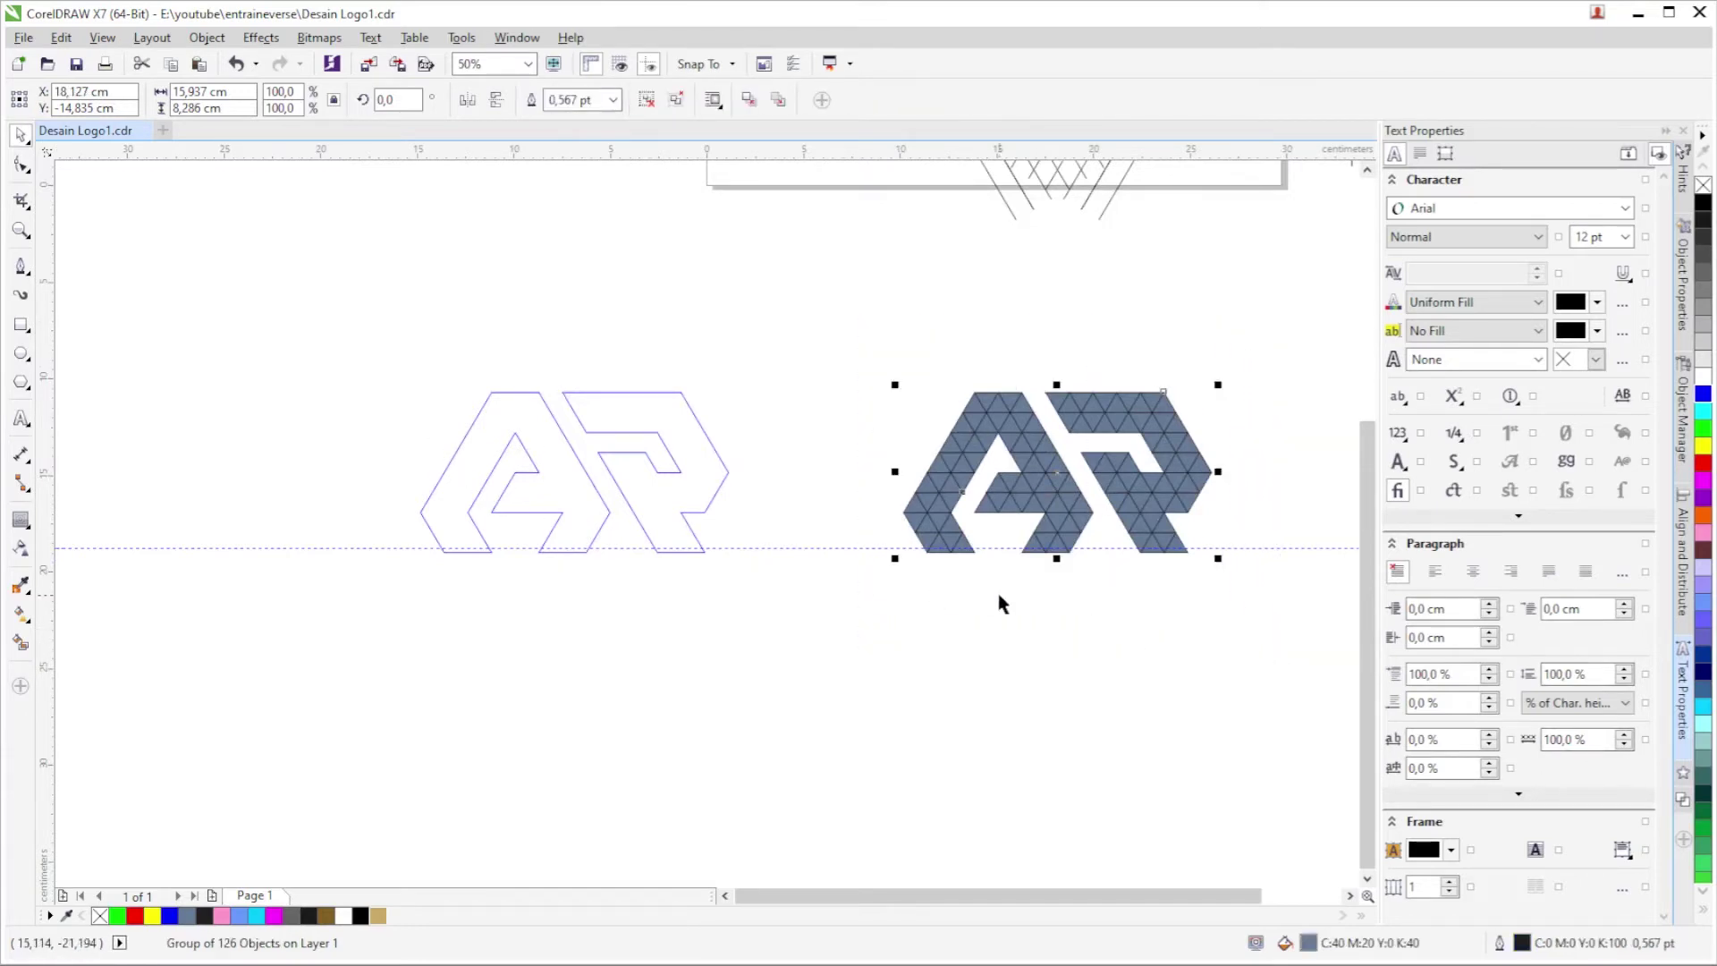
pyautogui.scroll(1, 1044, 470)
pyautogui.scroll(-1, 809, 452)
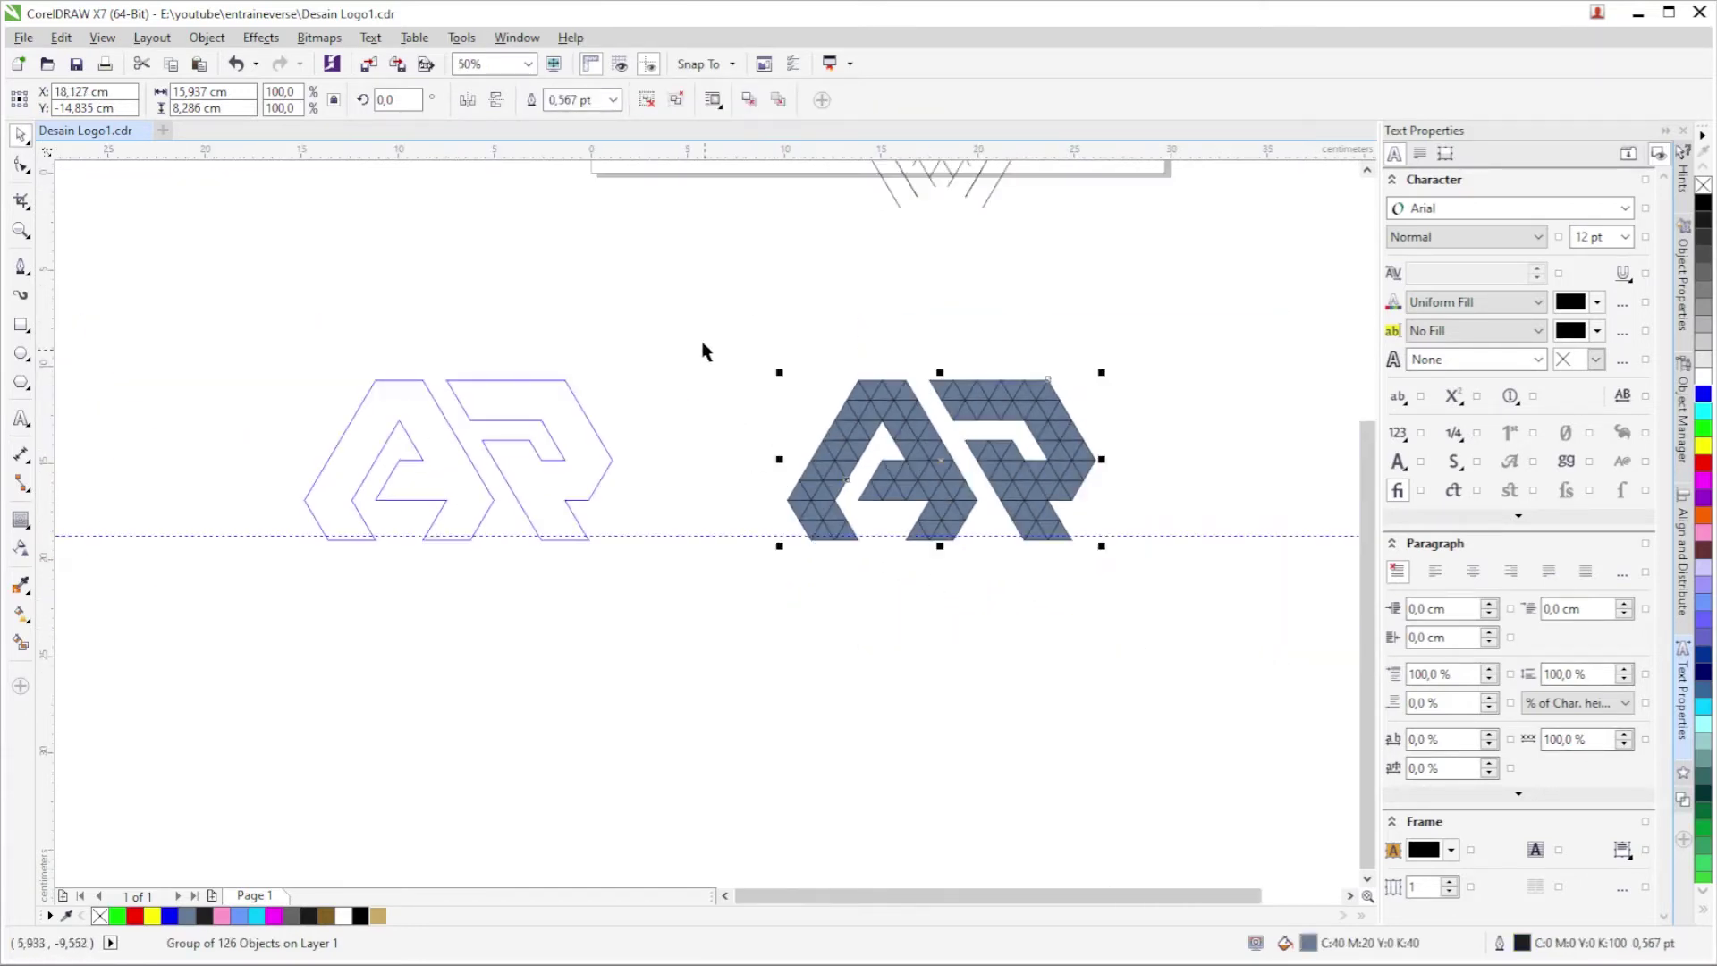
pyautogui.press('Delete')
pyautogui.scroll(1, 249, 378)
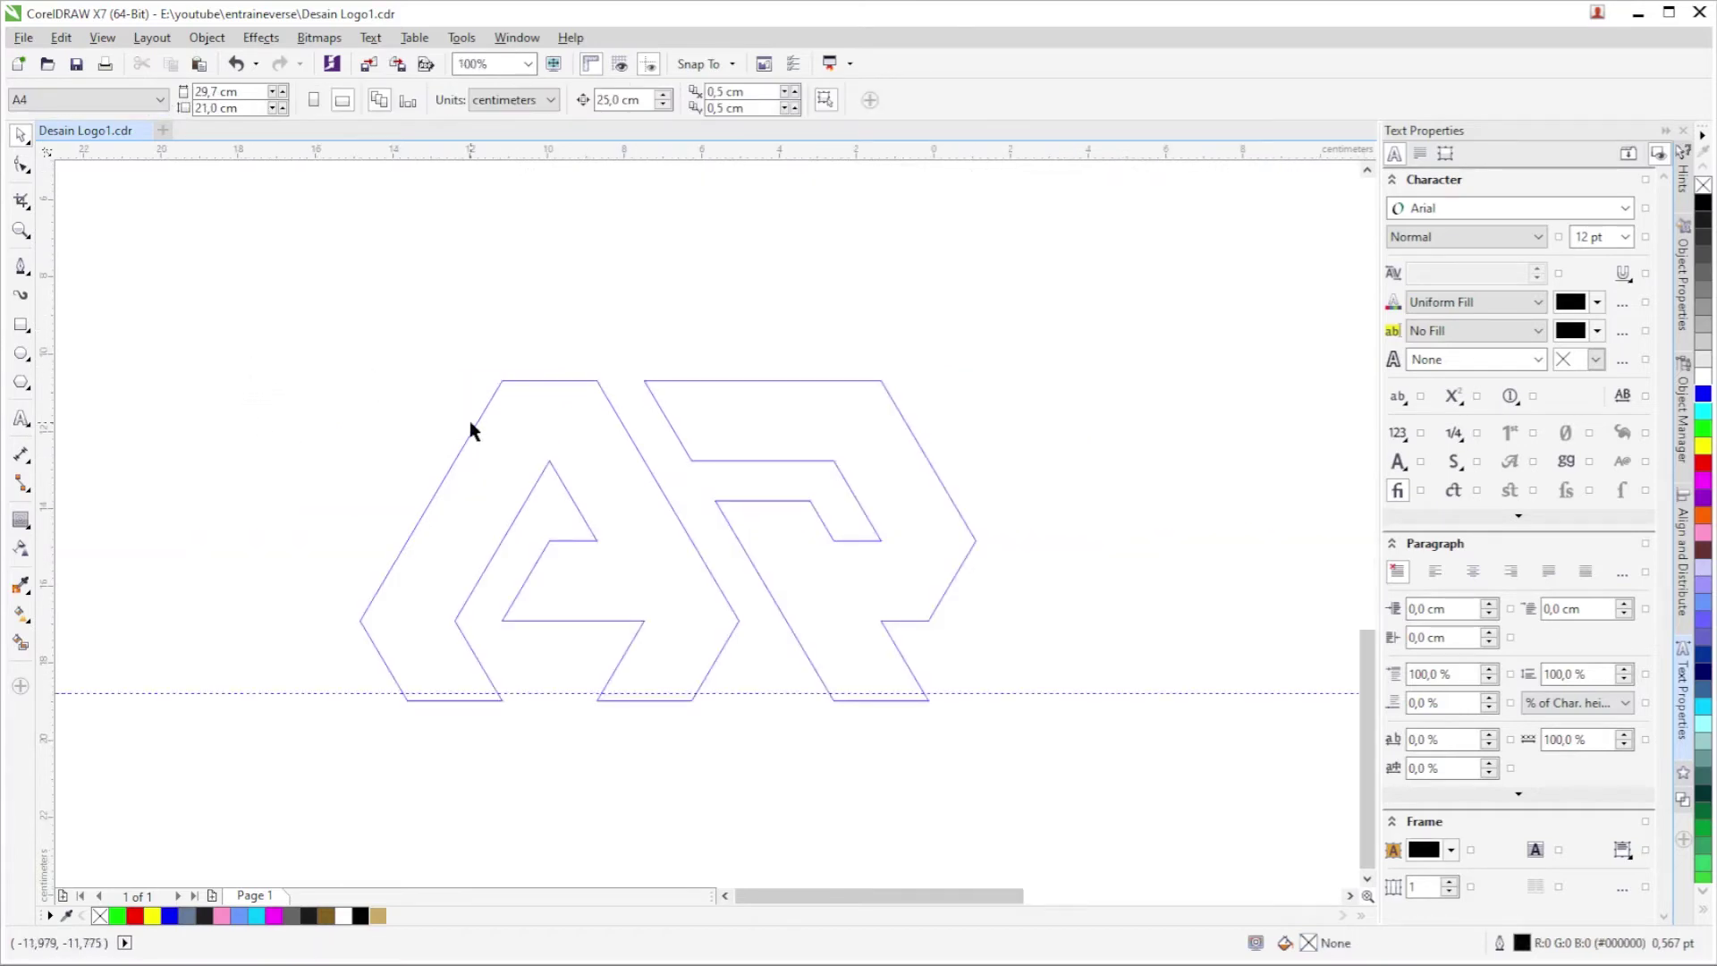
pyautogui.hotkey('ctrl', 'z')
pyautogui.scroll(-1, 928, 575)
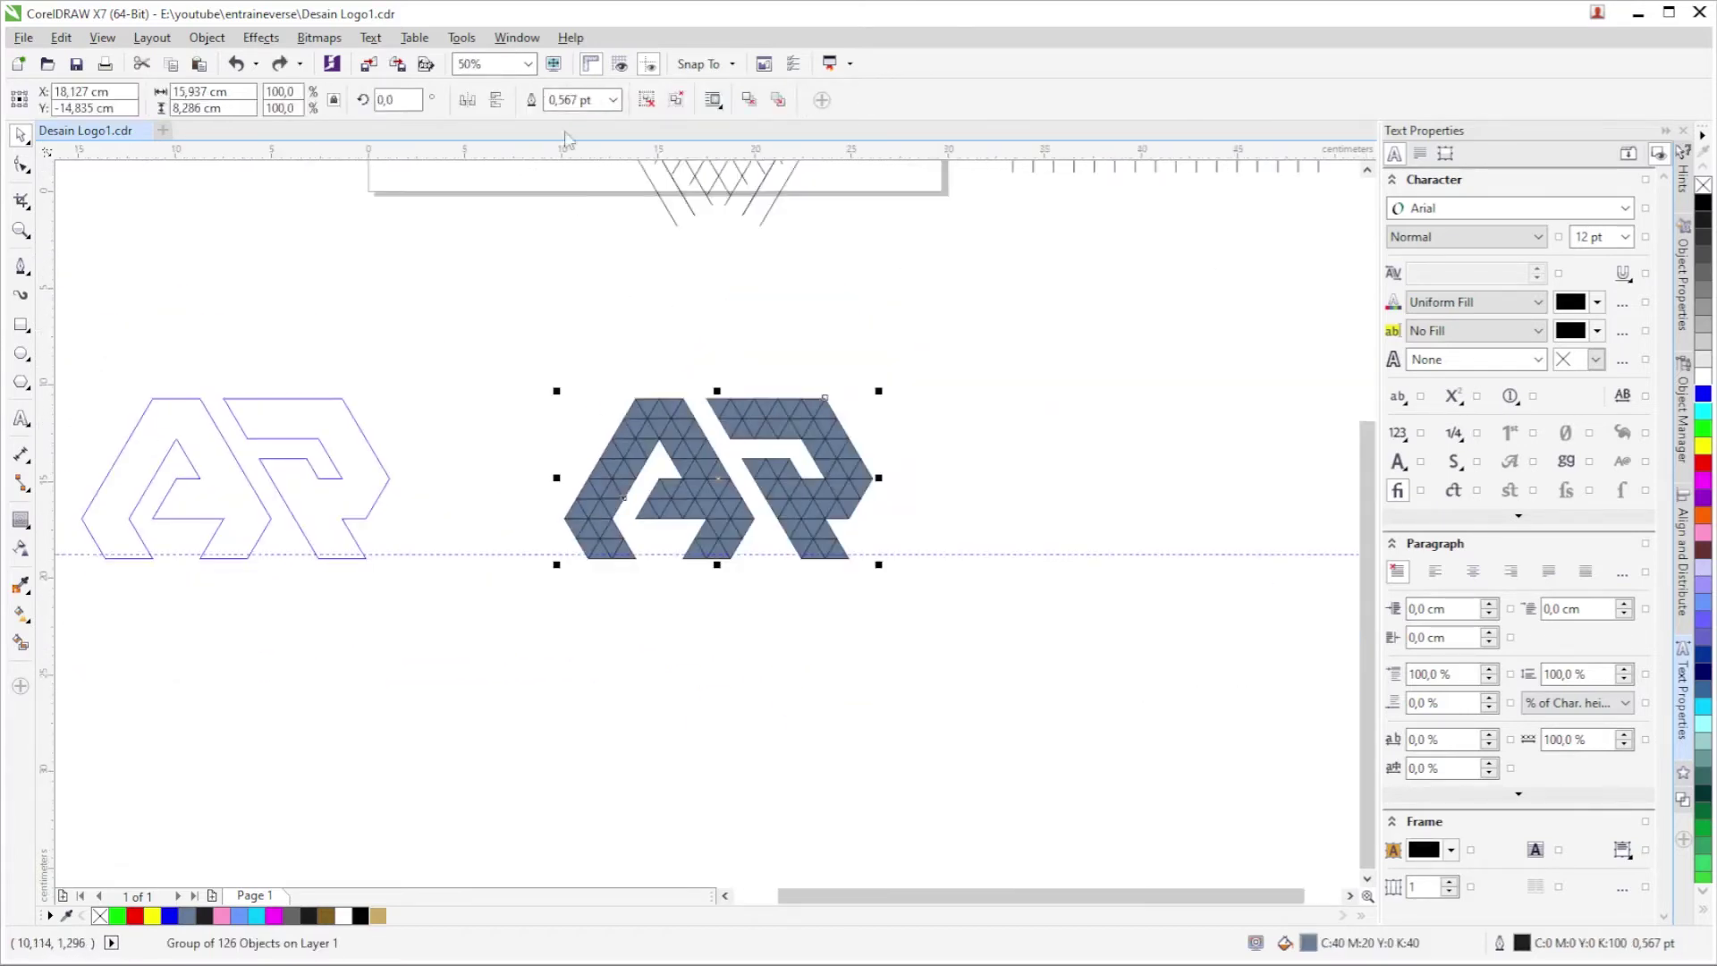
# Try welding the 126 triangles, then marquee-select both AP outline shapes.
pyautogui.click(649, 105)
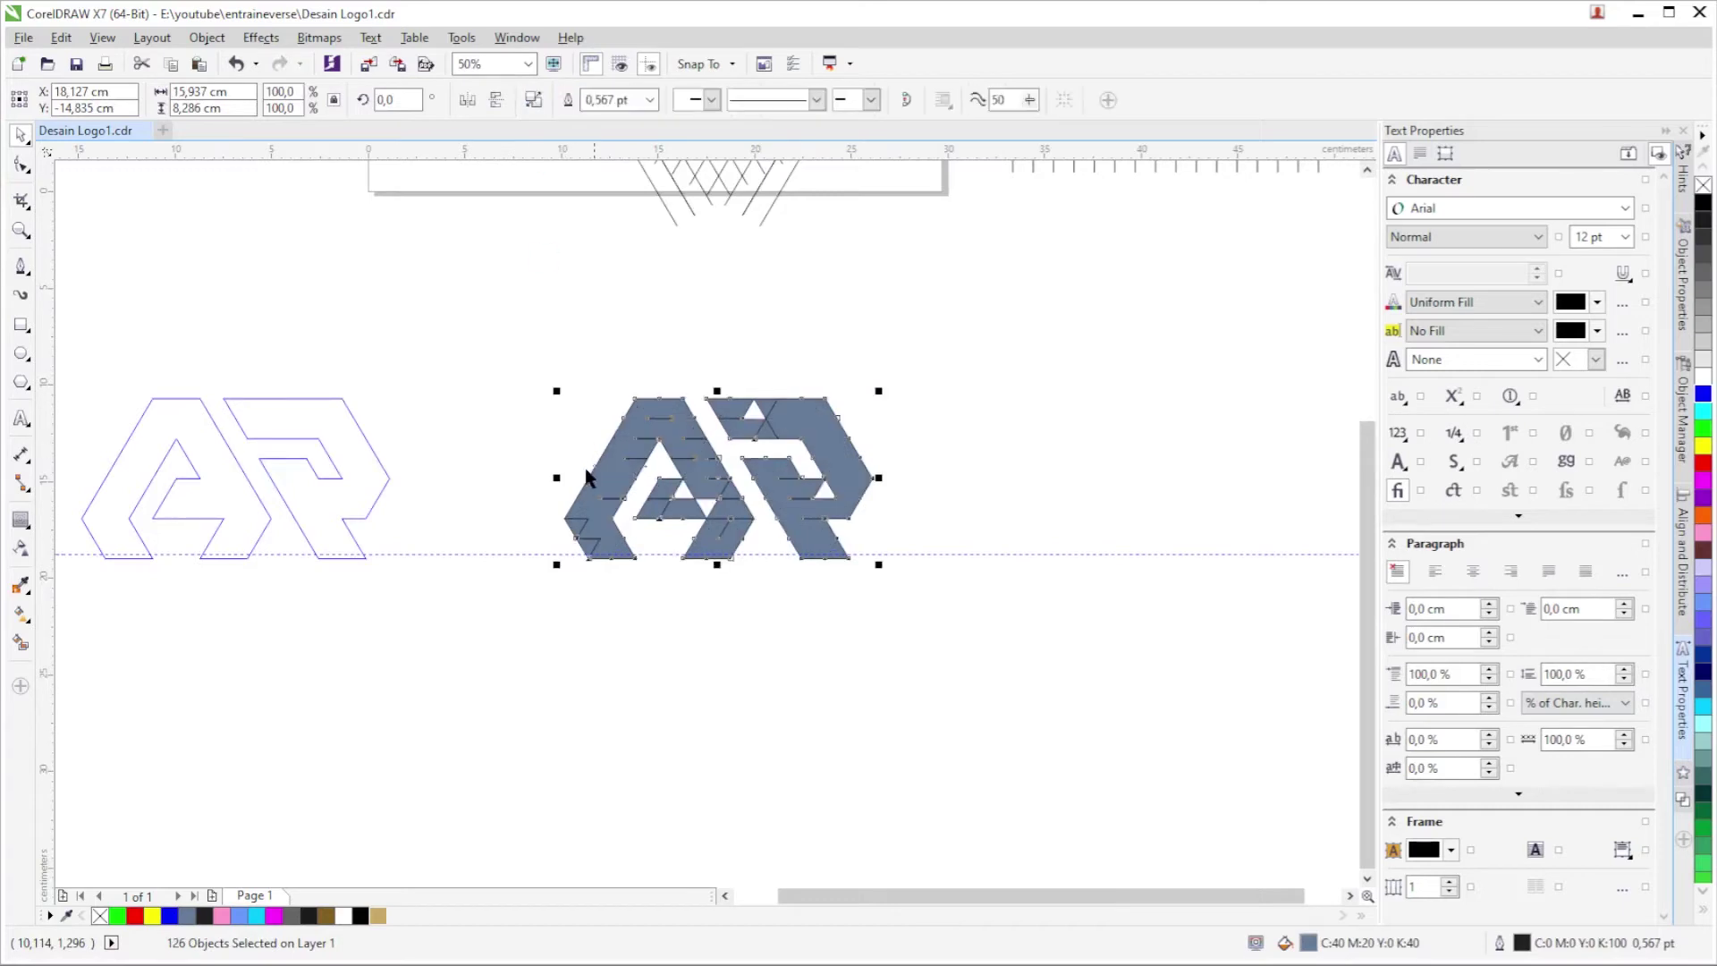
pyautogui.scroll(2, 722, 509)
pyautogui.scroll(-2, 718, 501)
pyautogui.scroll(1, 721, 466)
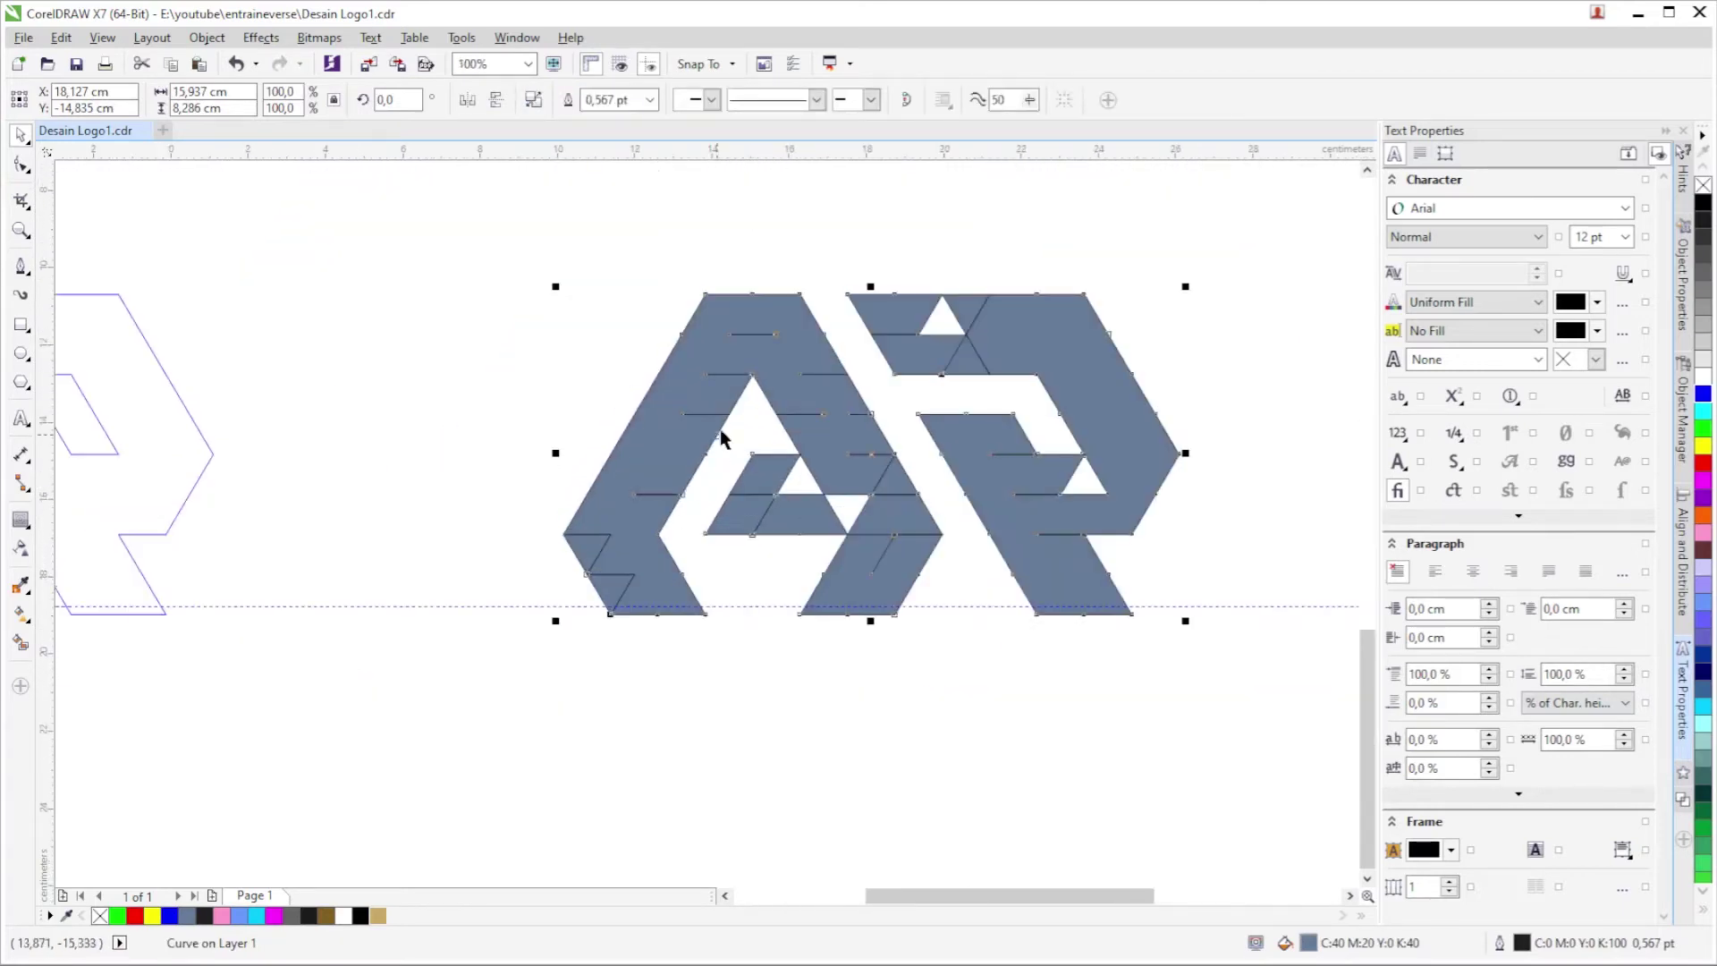
pyautogui.scroll(1, 769, 487)
pyautogui.scroll(-2, 787, 512)
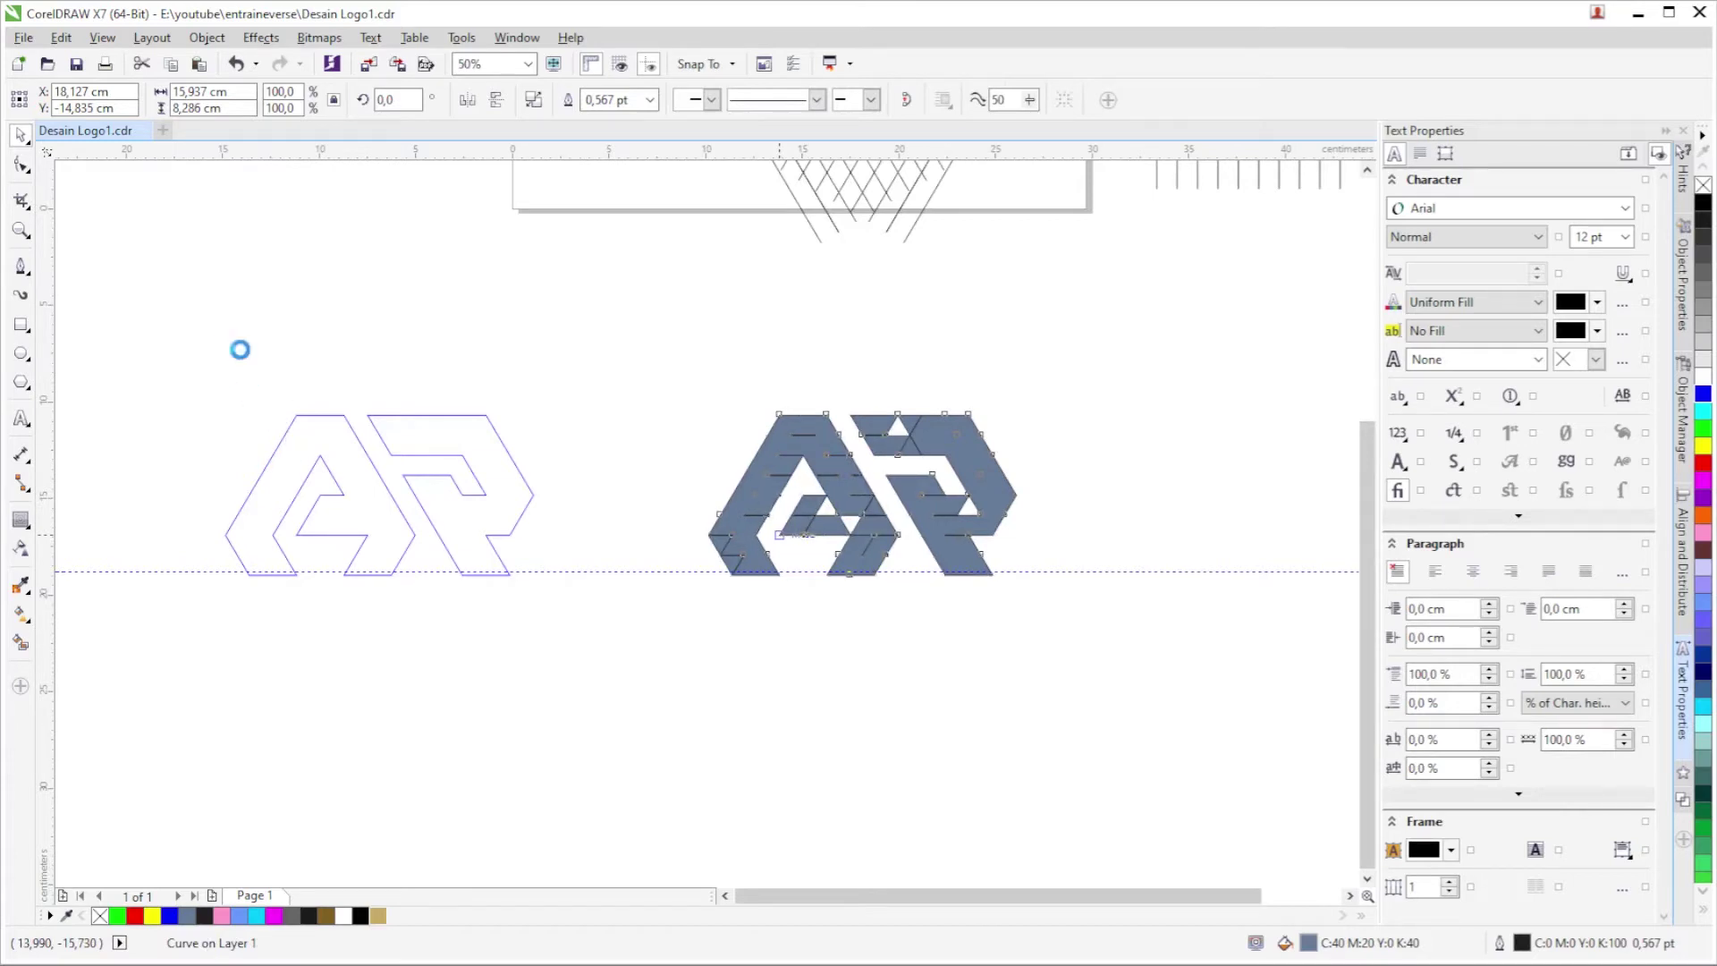
pyautogui.moveTo(230, 345); pyautogui.dragTo(702, 693)
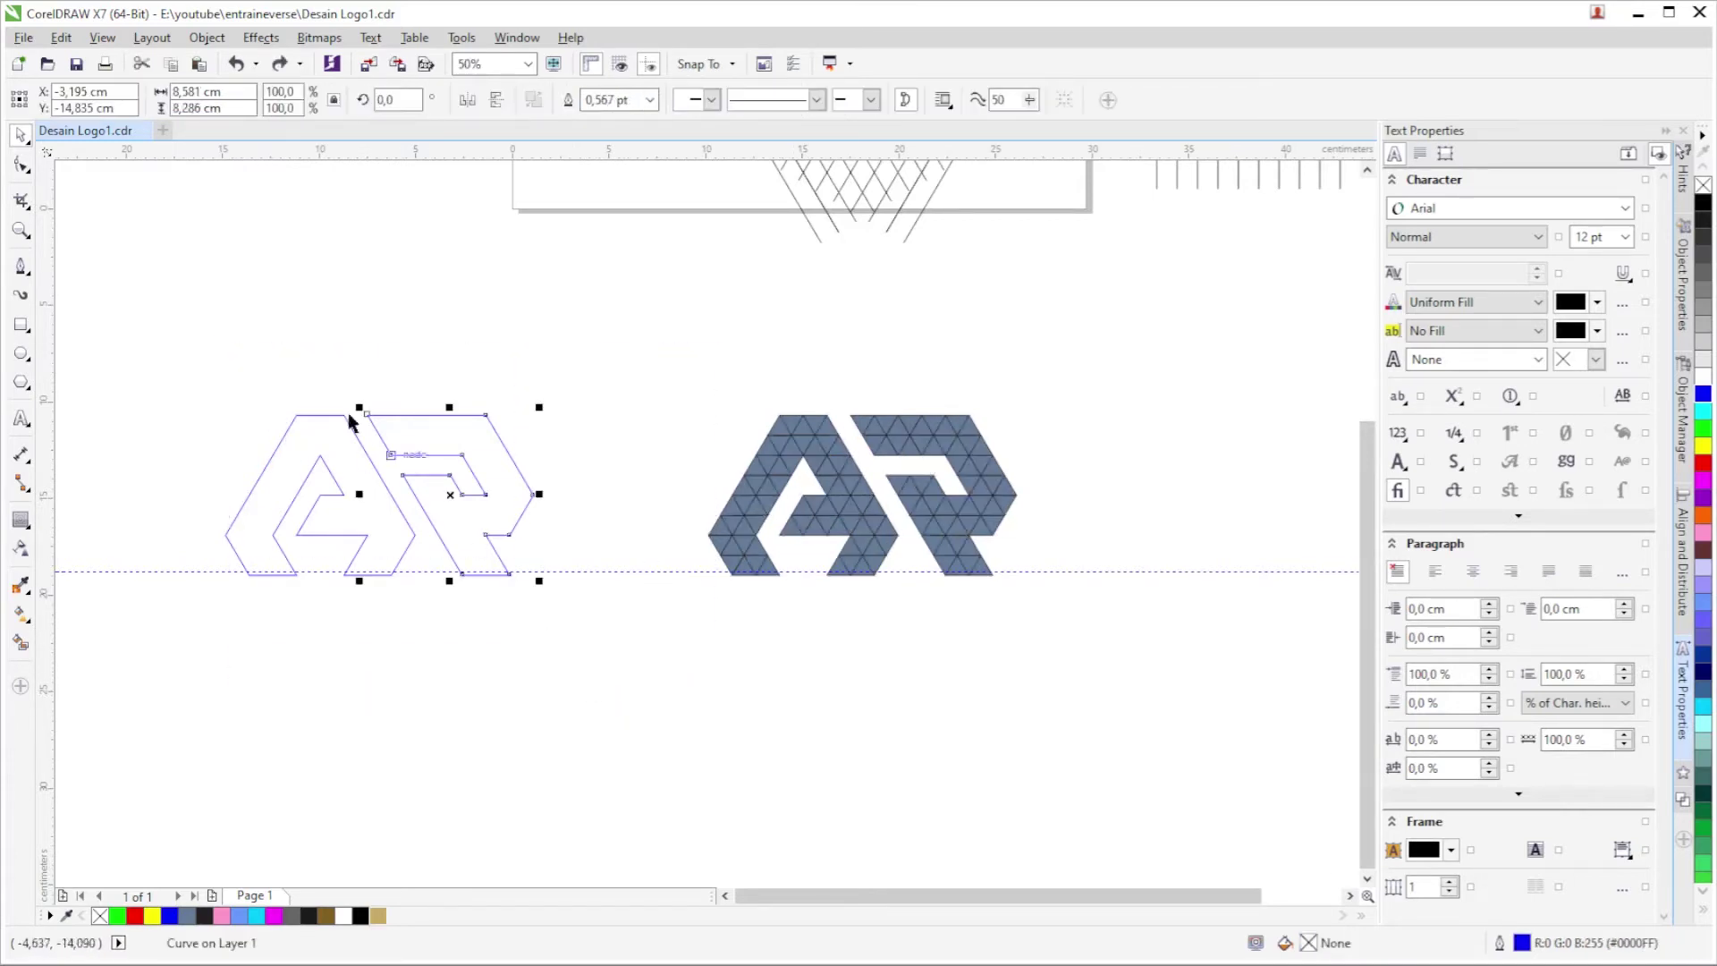
pyautogui.moveTo(219, 354); pyautogui.dragTo(605, 771)
# Group the two outline shapes and test them over the tile logo before moving them back beside it.
pyautogui.hotkey('ctrl', 'g')
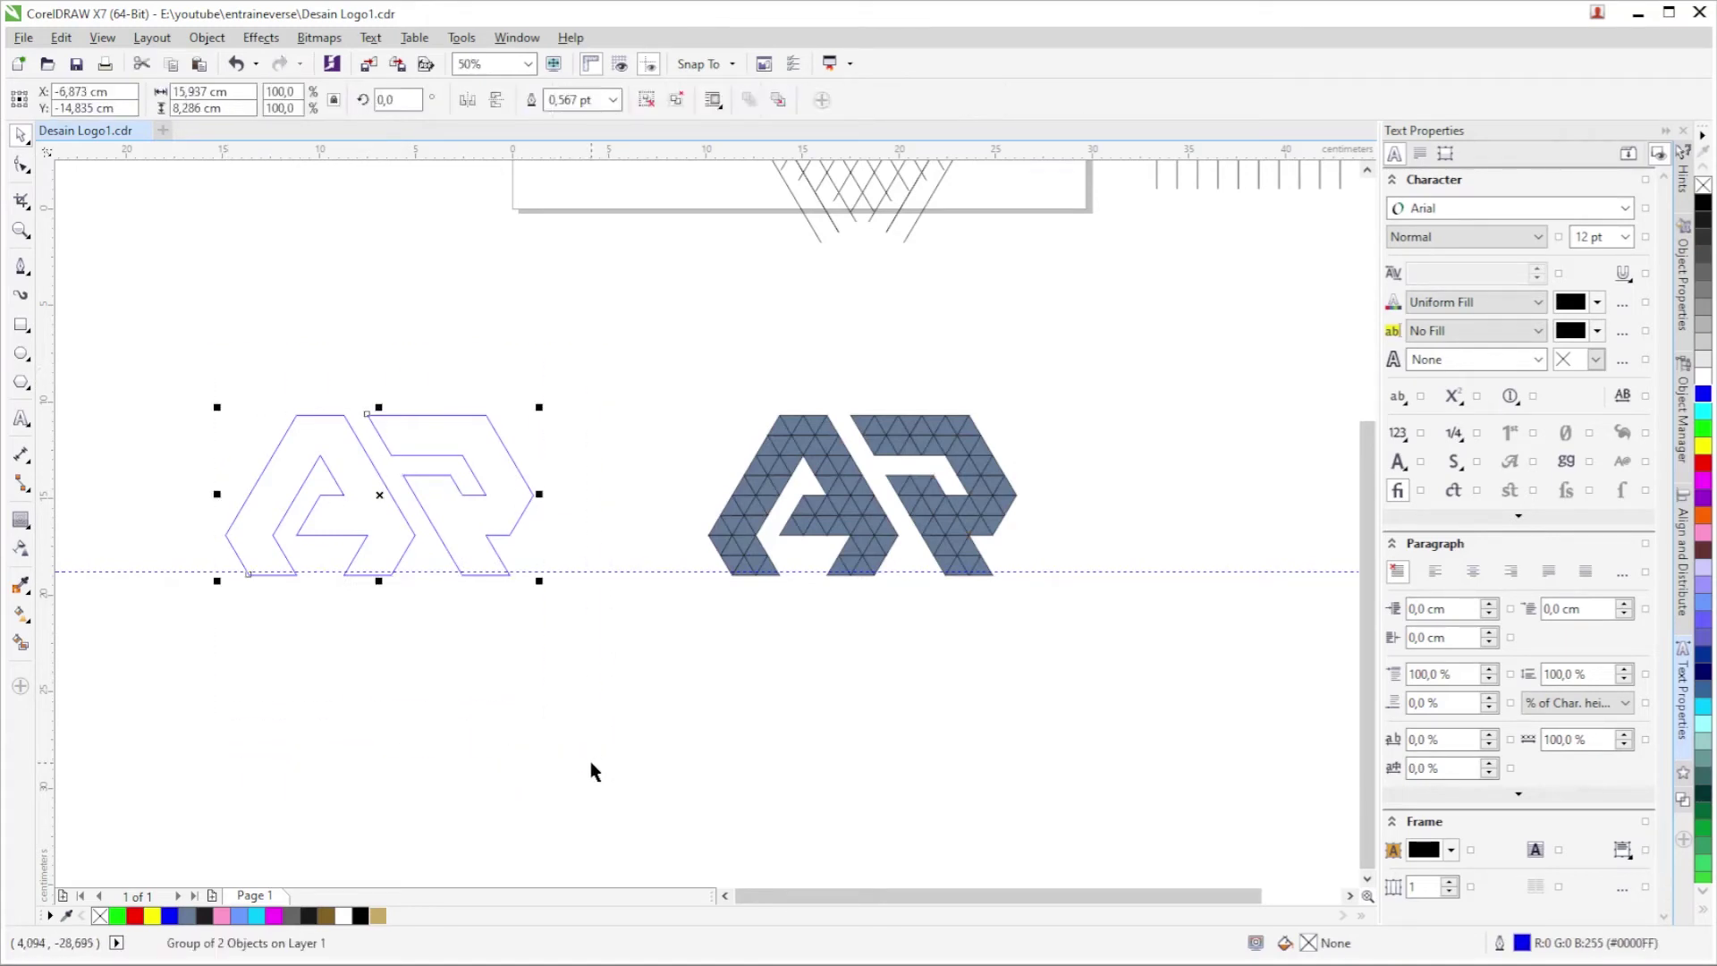
pyautogui.moveTo(380, 494); pyautogui.dragTo(863, 495)
pyautogui.scroll(2, 863, 495)
pyautogui.scroll(3, 633, 499)
pyautogui.scroll(2, 660, 480)
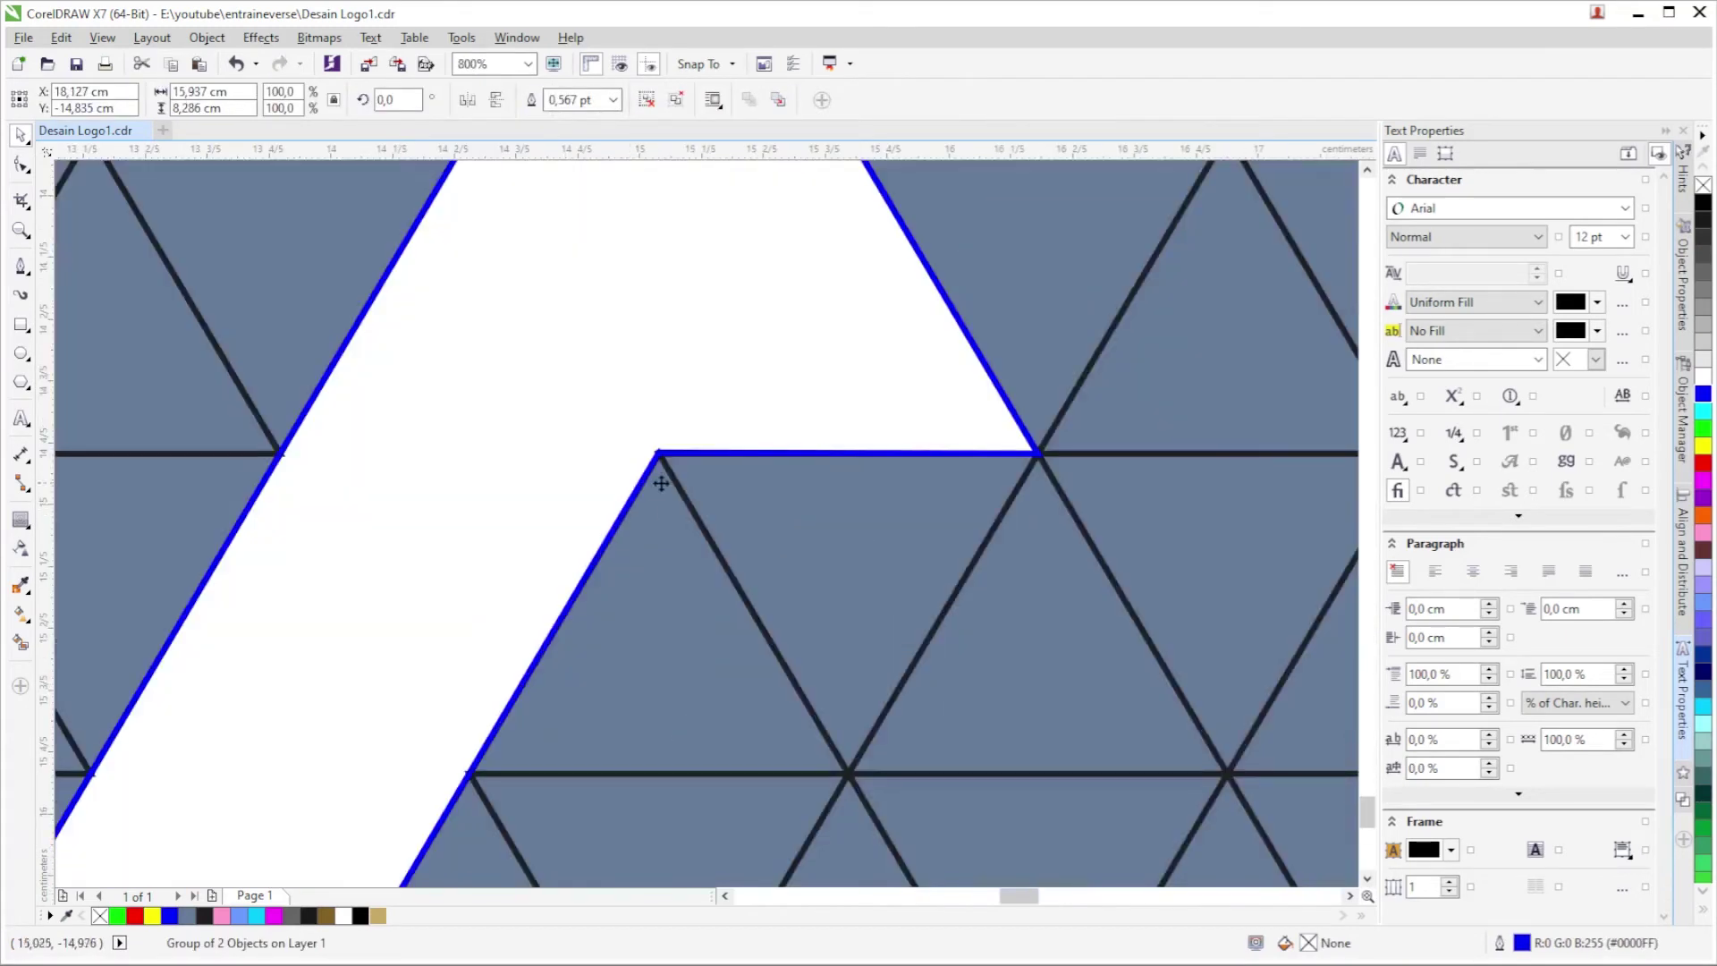
pyautogui.scroll(1, 659, 461)
pyautogui.scroll(-1, 664, 463)
pyautogui.scroll(-4, 665, 462)
pyautogui.moveTo(787, 474); pyautogui.dragTo(307, 471)
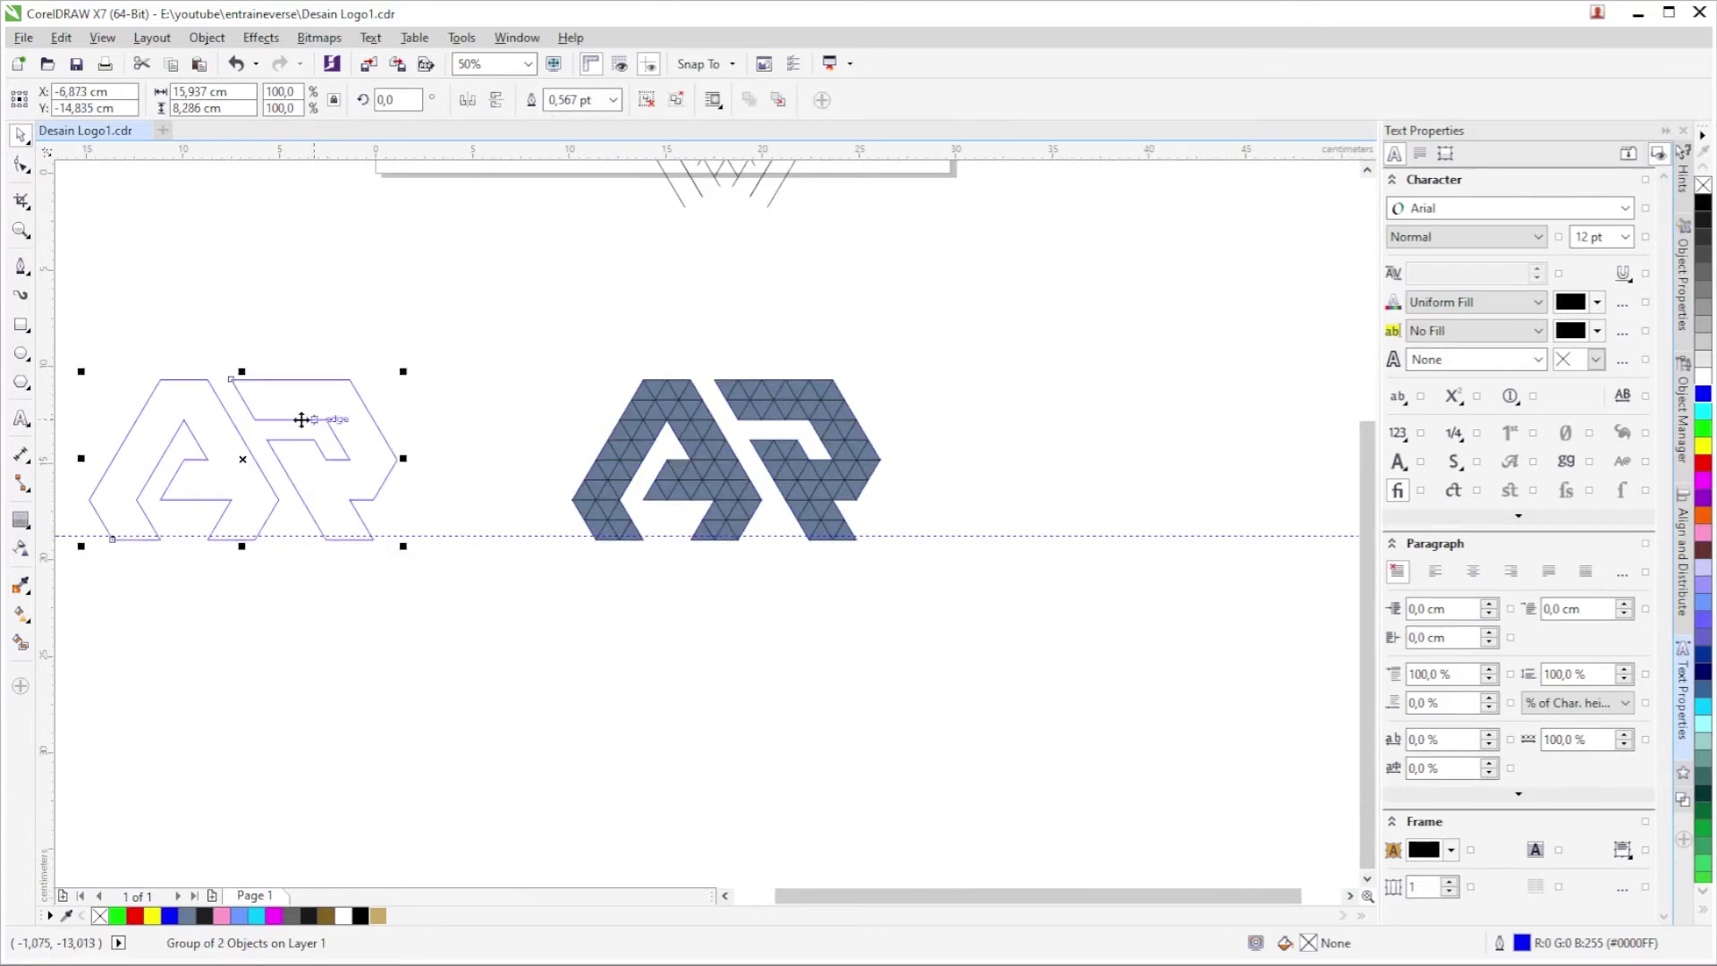
# Add a horizontal guide at the inner crossbar and snap the A outline's corner node onto it.
pyautogui.scroll(1, 269, 452)
pyautogui.hscroll(-2, 268, 453)
pyautogui.moveTo(594, 154); pyautogui.dragTo(556, 494)
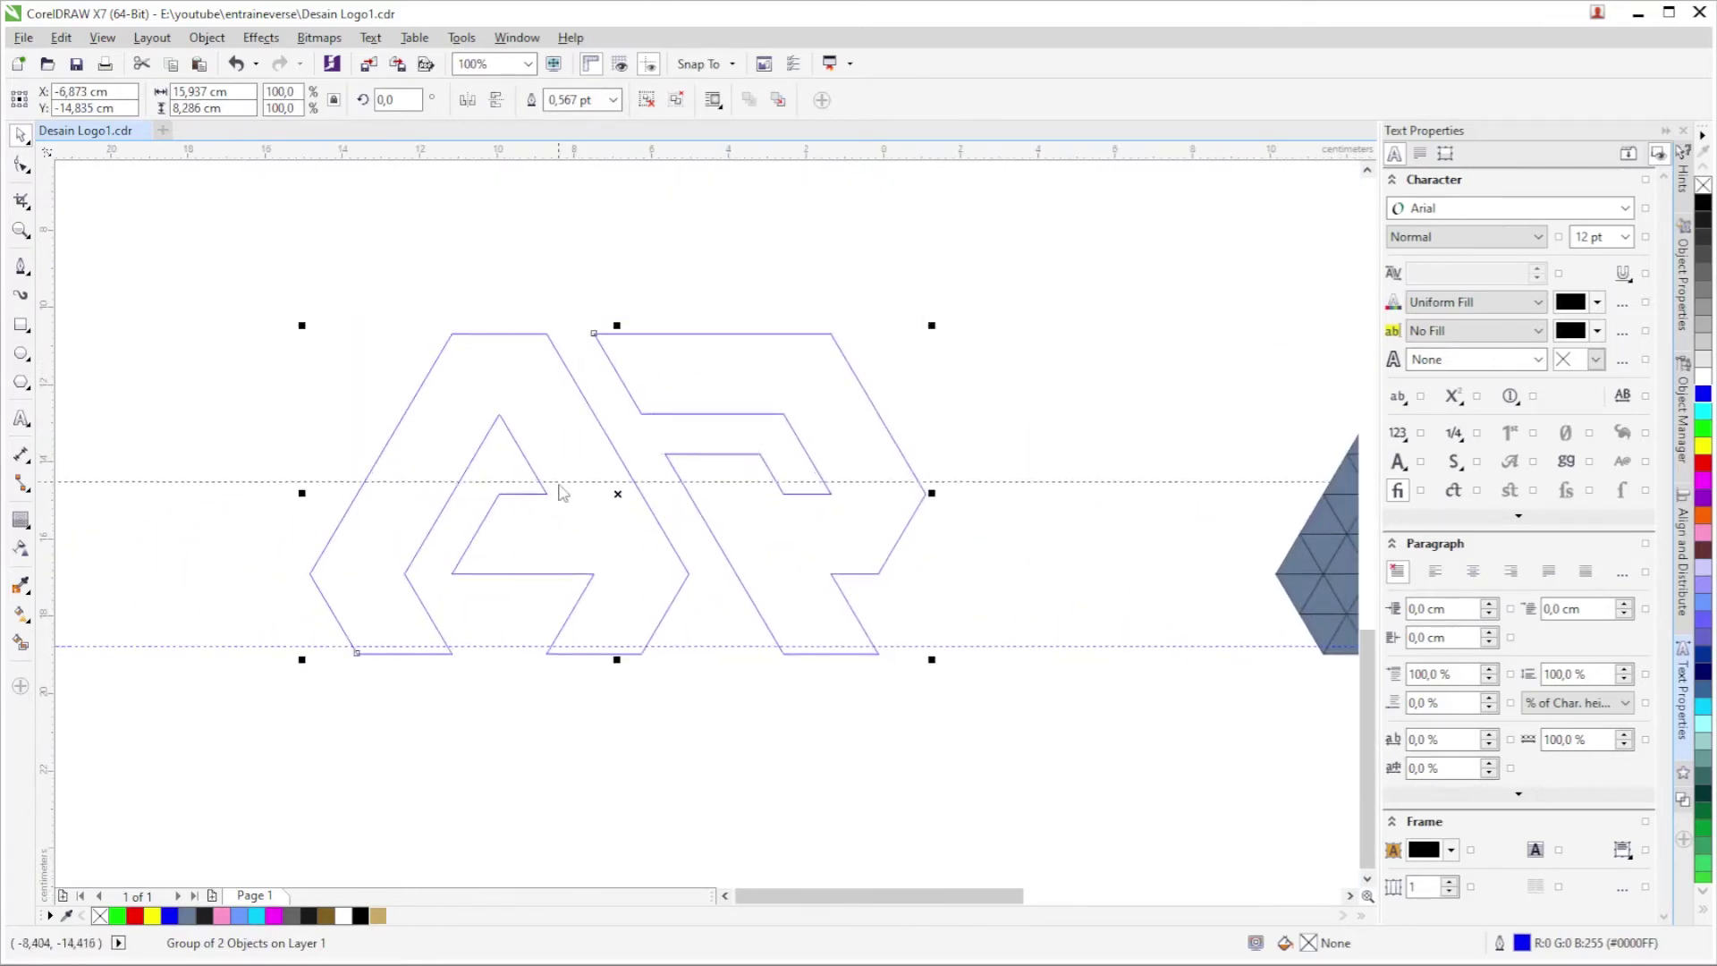
pyautogui.scroll(2, 476, 504)
pyautogui.scroll(1, 620, 459)
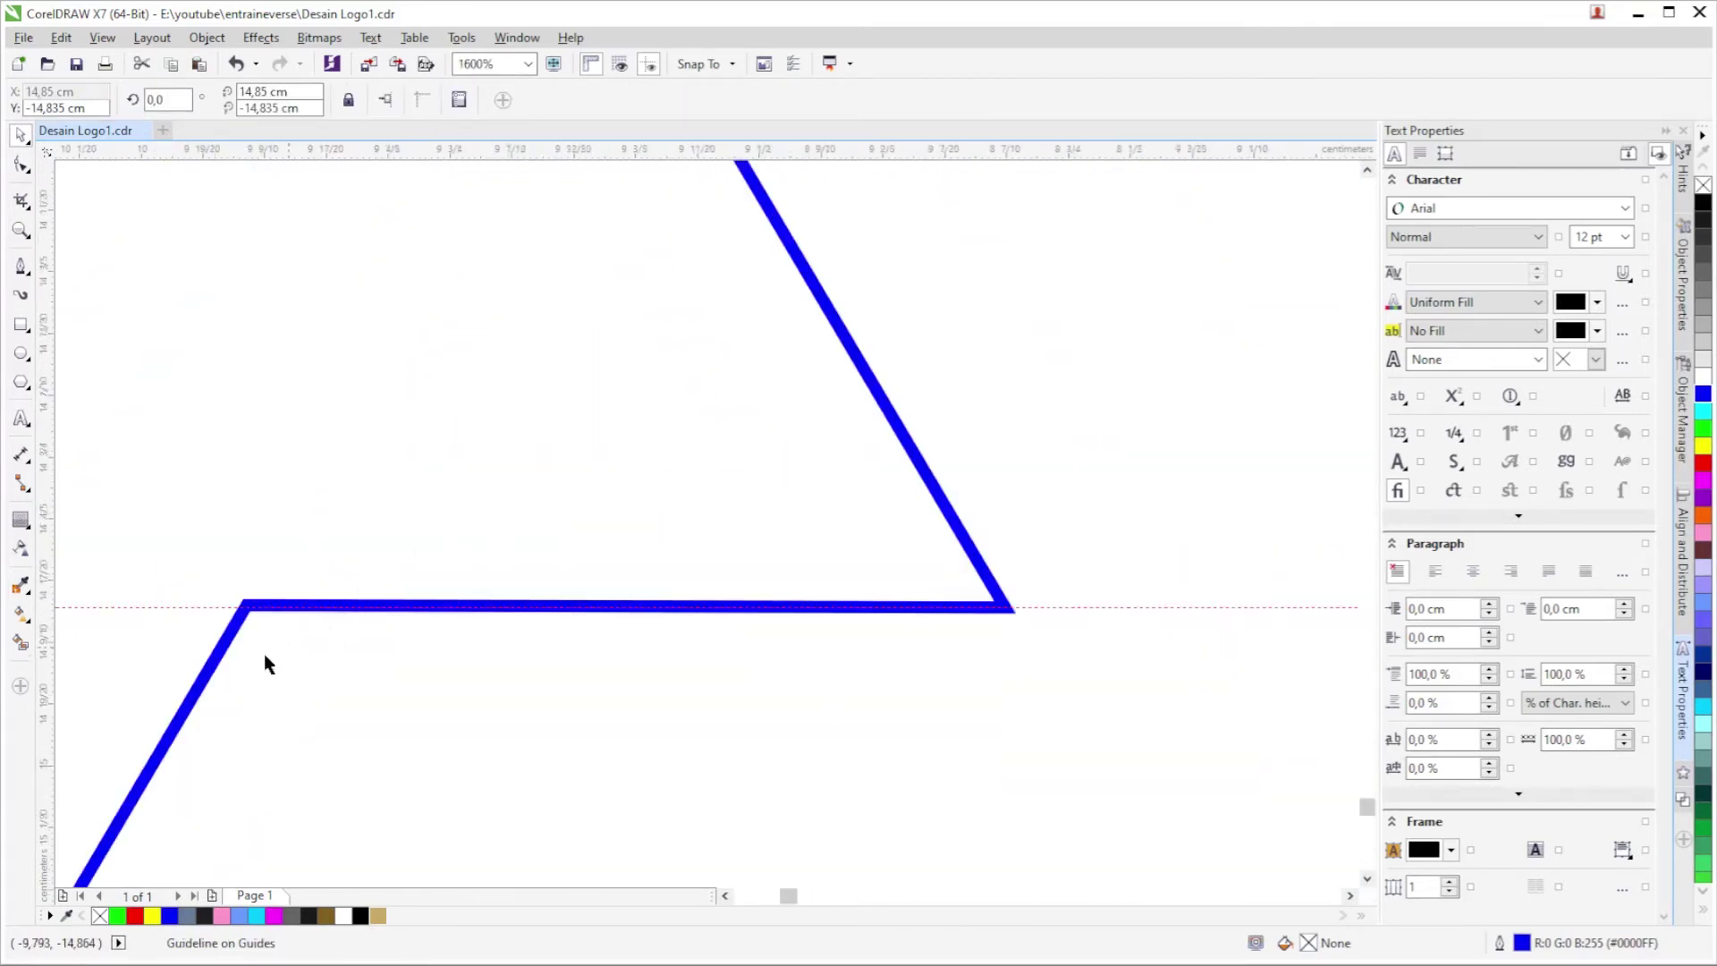
pyautogui.scroll(2, 264, 659)
pyautogui.scroll(-2, 360, 438)
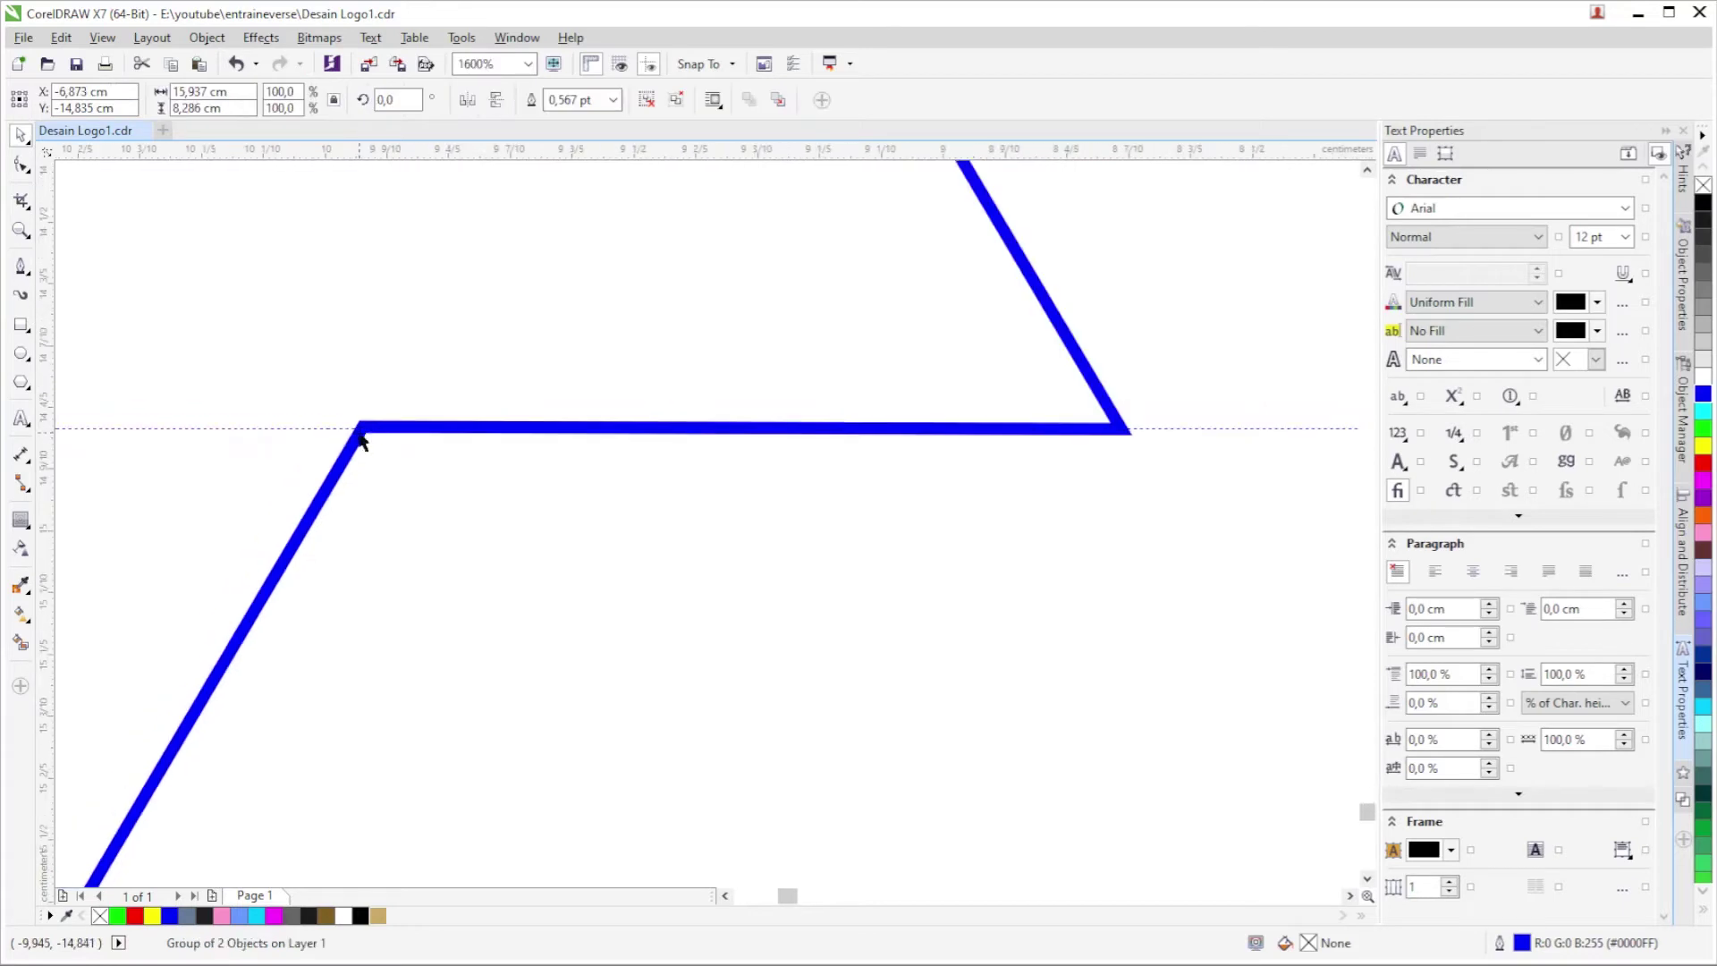
pyautogui.scroll(-1, 537, 385)
pyautogui.scroll(2, 488, 407)
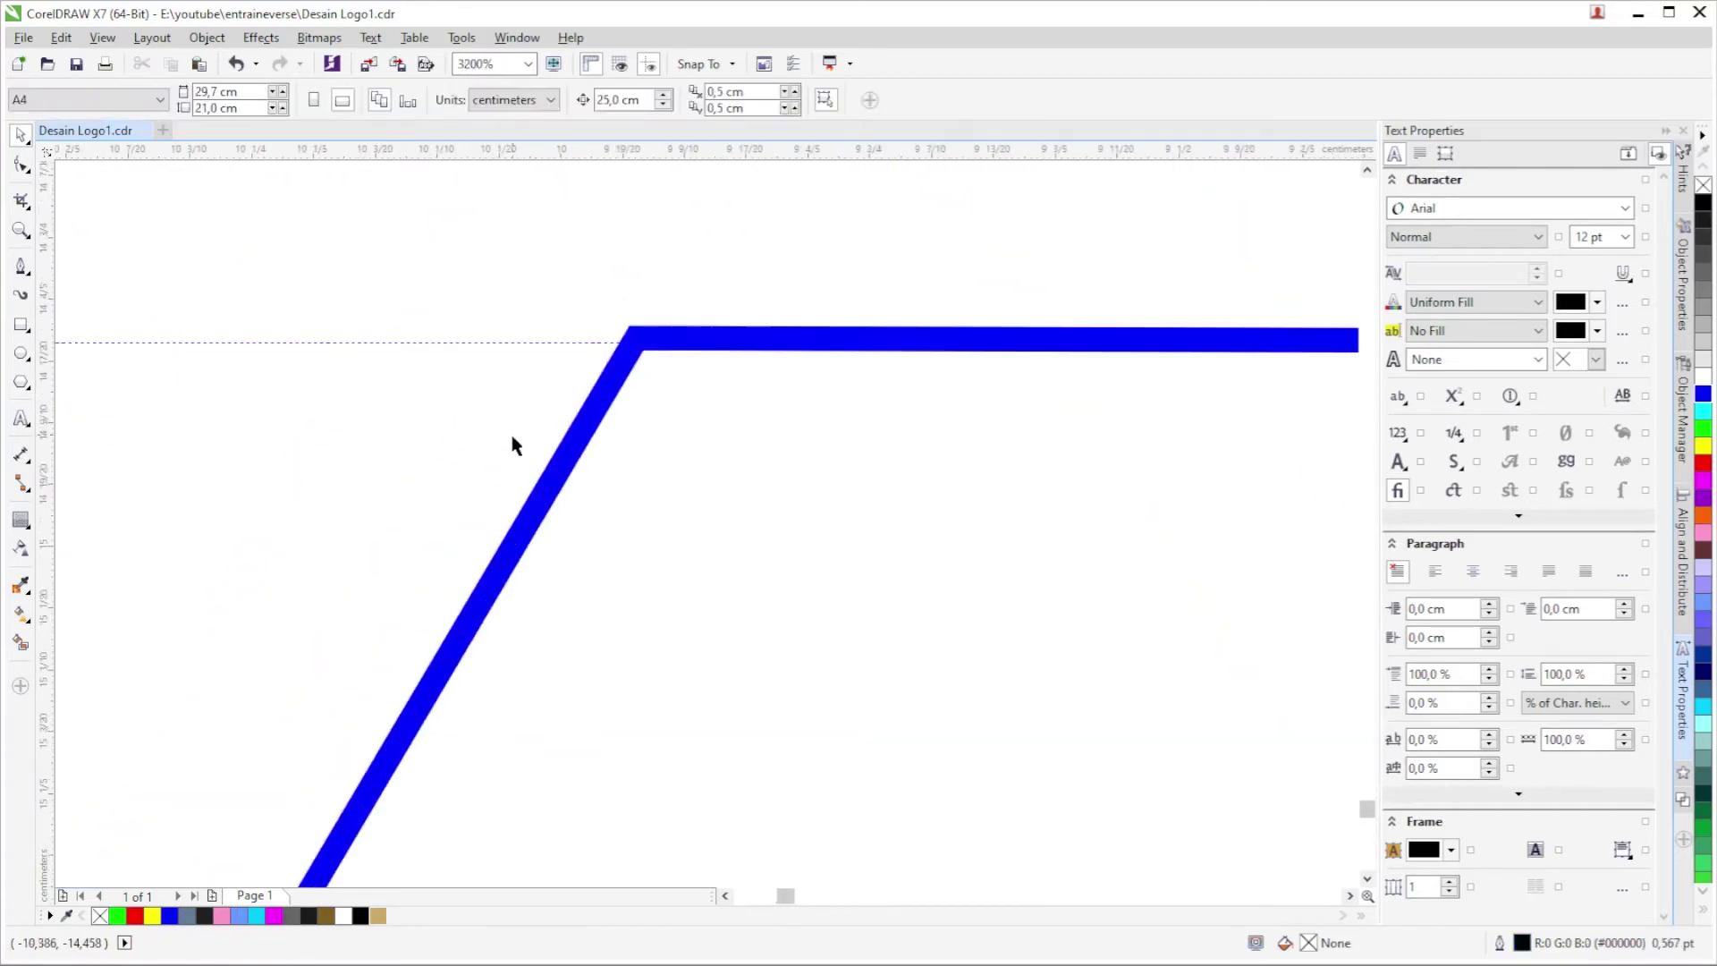
pyautogui.press('F10')
pyautogui.scroll(1, 646, 367)
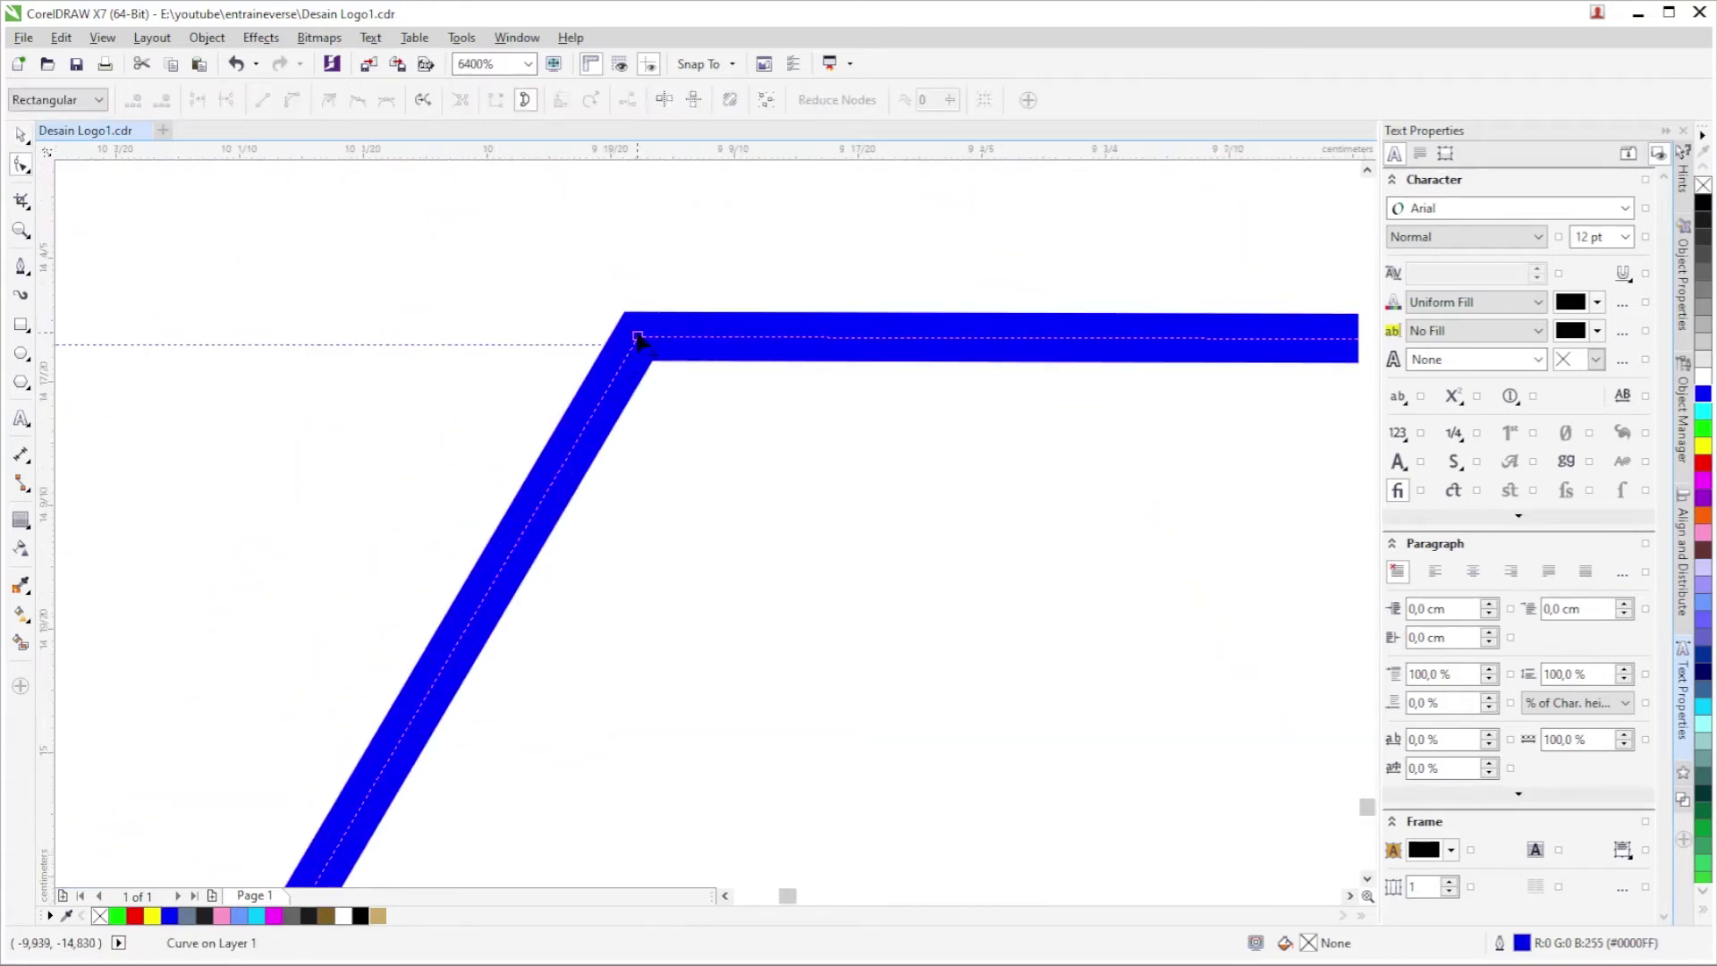
pyautogui.moveTo(641, 347); pyautogui.dragTo(633, 348)
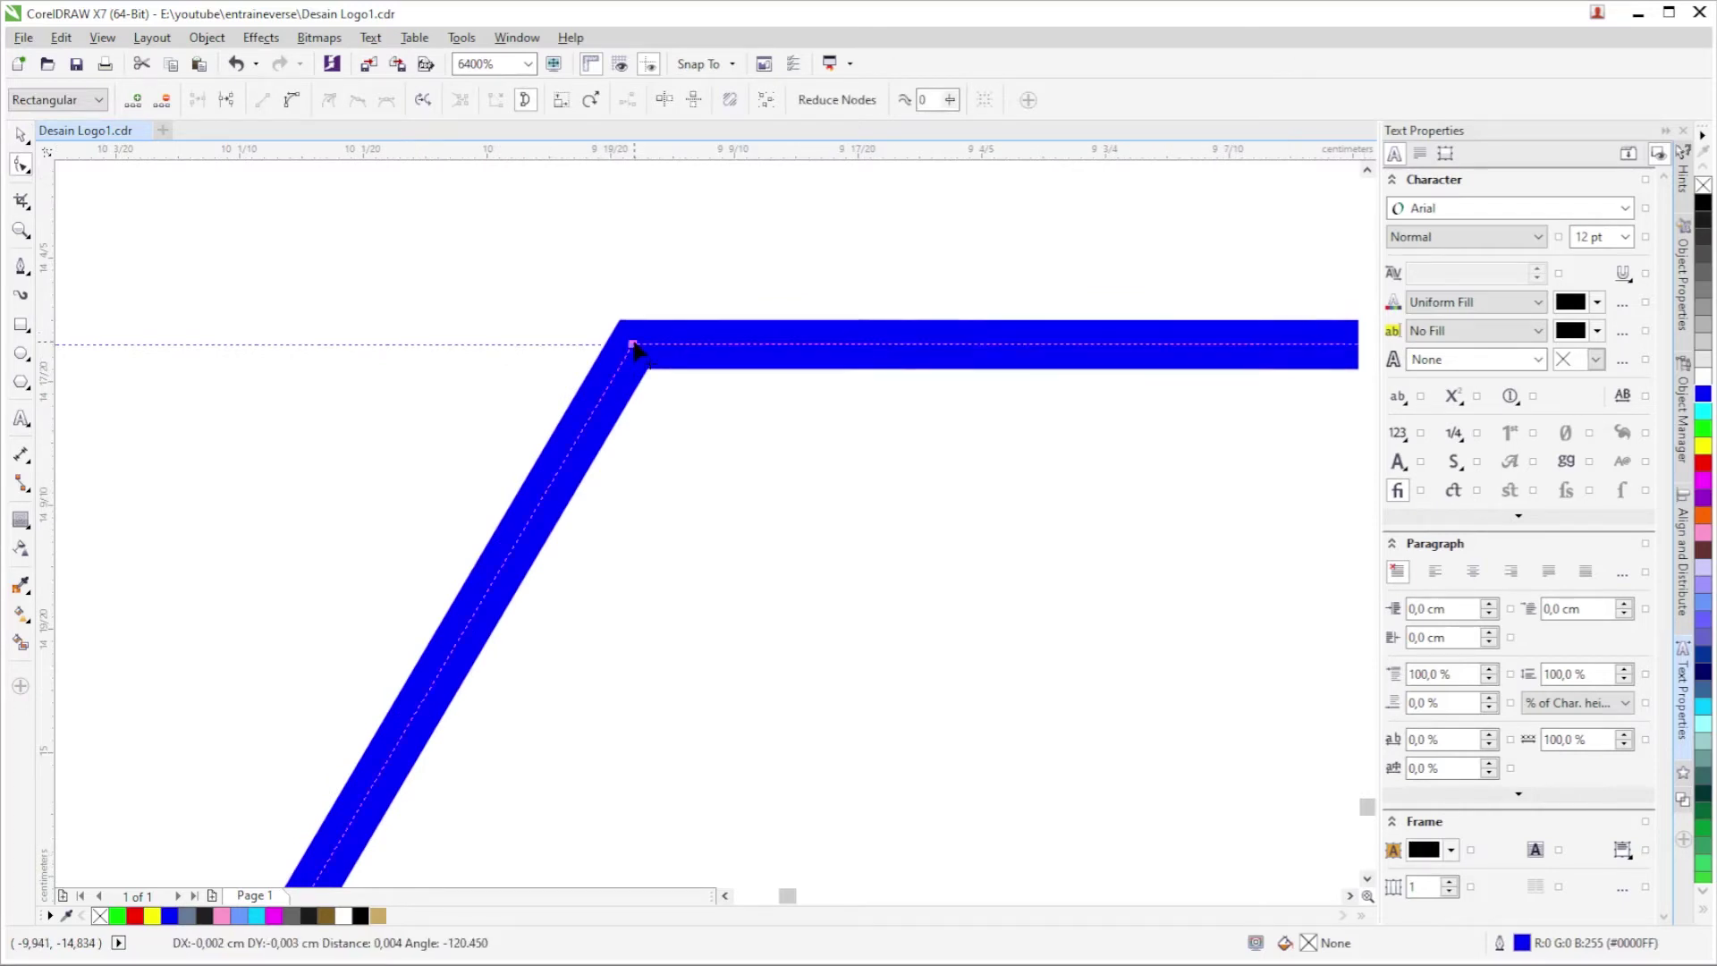
# Return to the Pick tool and marquee-select the triangle-tile logo.
pyautogui.scroll(-3, 1064, 676)
pyautogui.scroll(-3, 1044, 633)
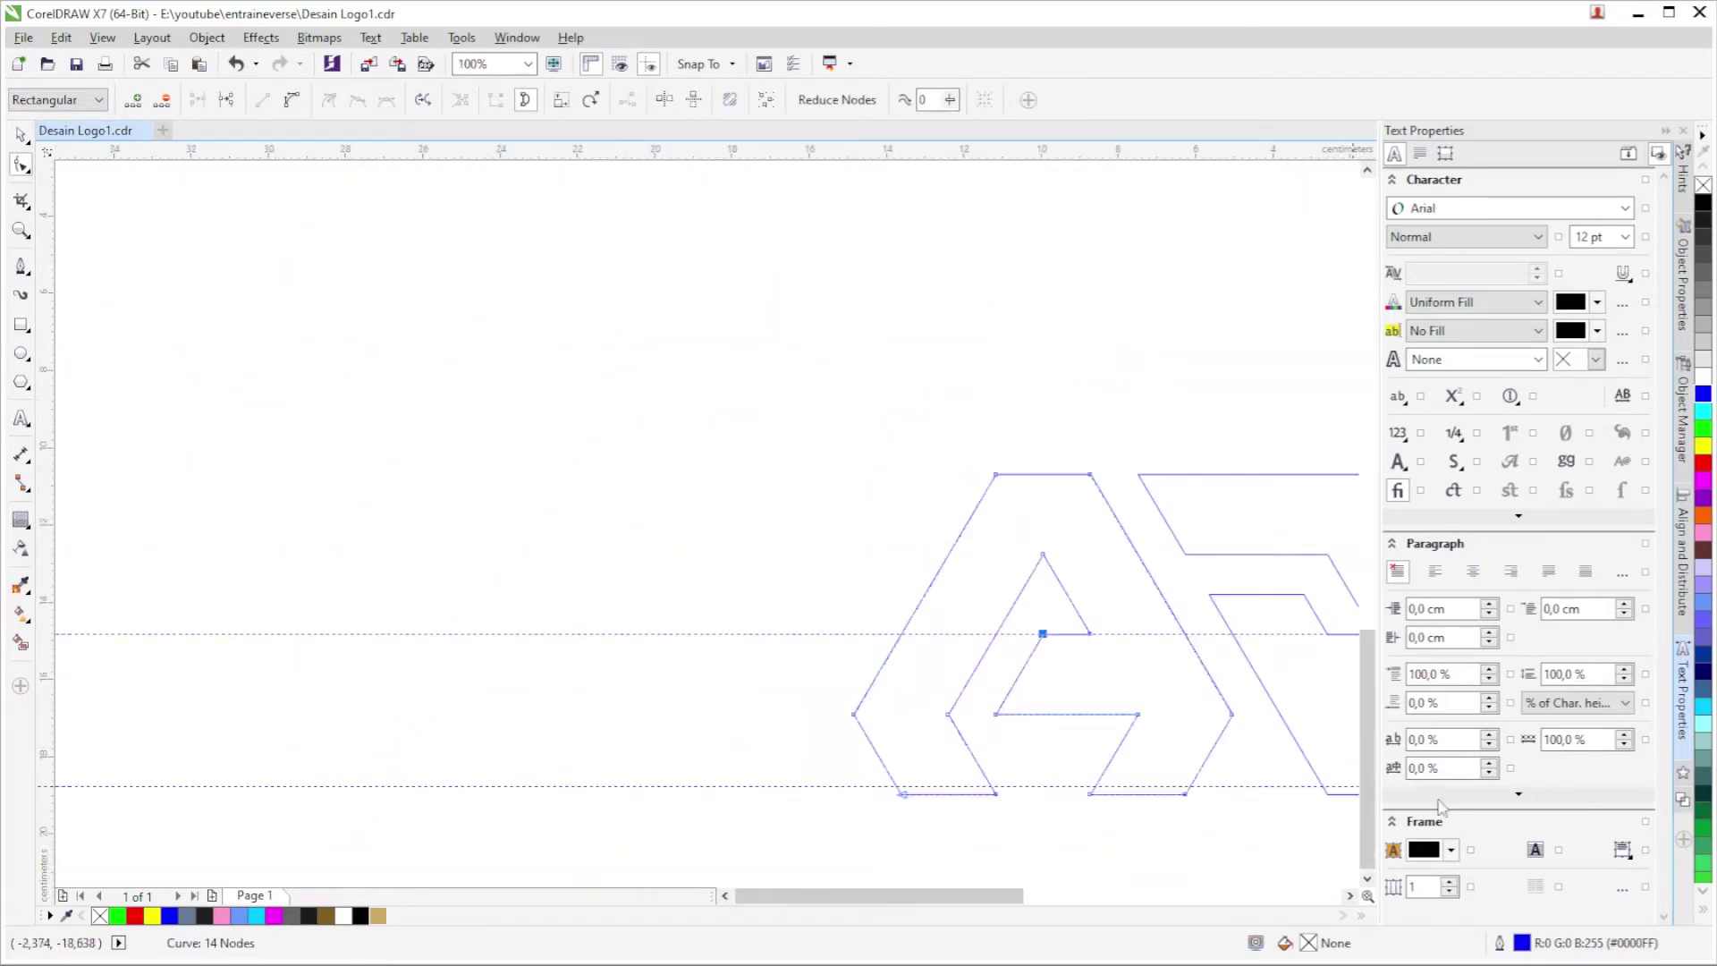
pyautogui.click(19, 134)
pyautogui.scroll(-1, 258, 256)
pyautogui.moveTo(748, 247); pyautogui.dragTo(1163, 626)
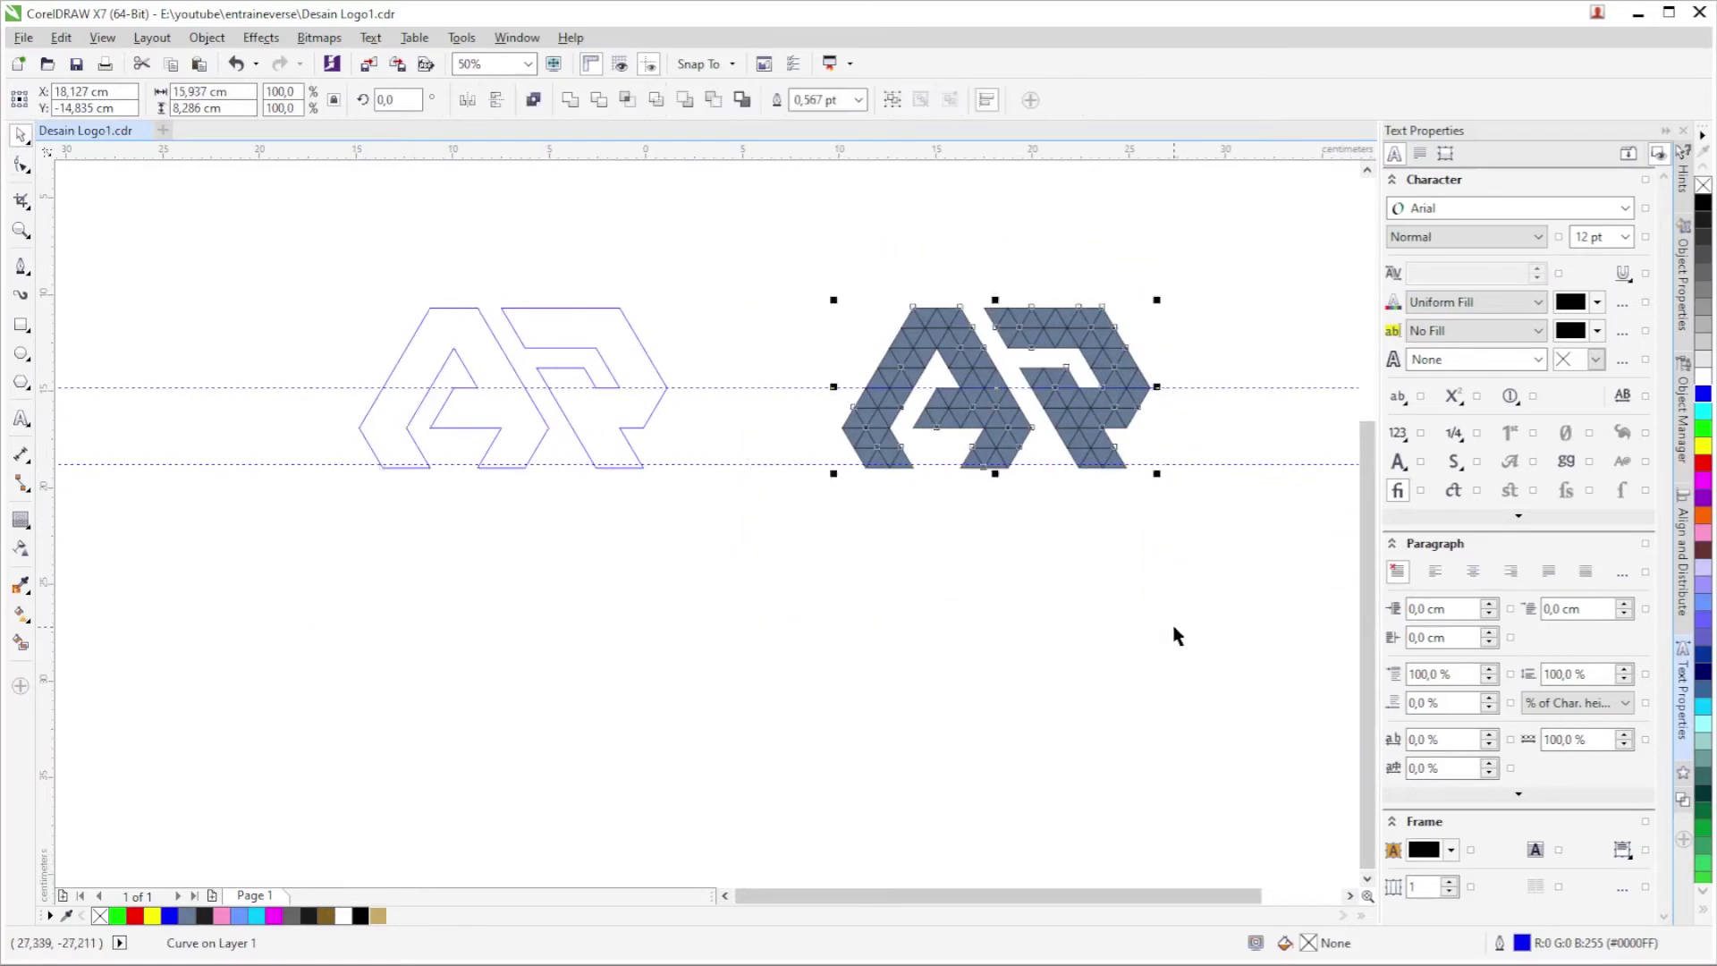
# Delete the triangle-tile logo and move the outline AP logo up beside the pencil sketch.
pyautogui.press('Delete')
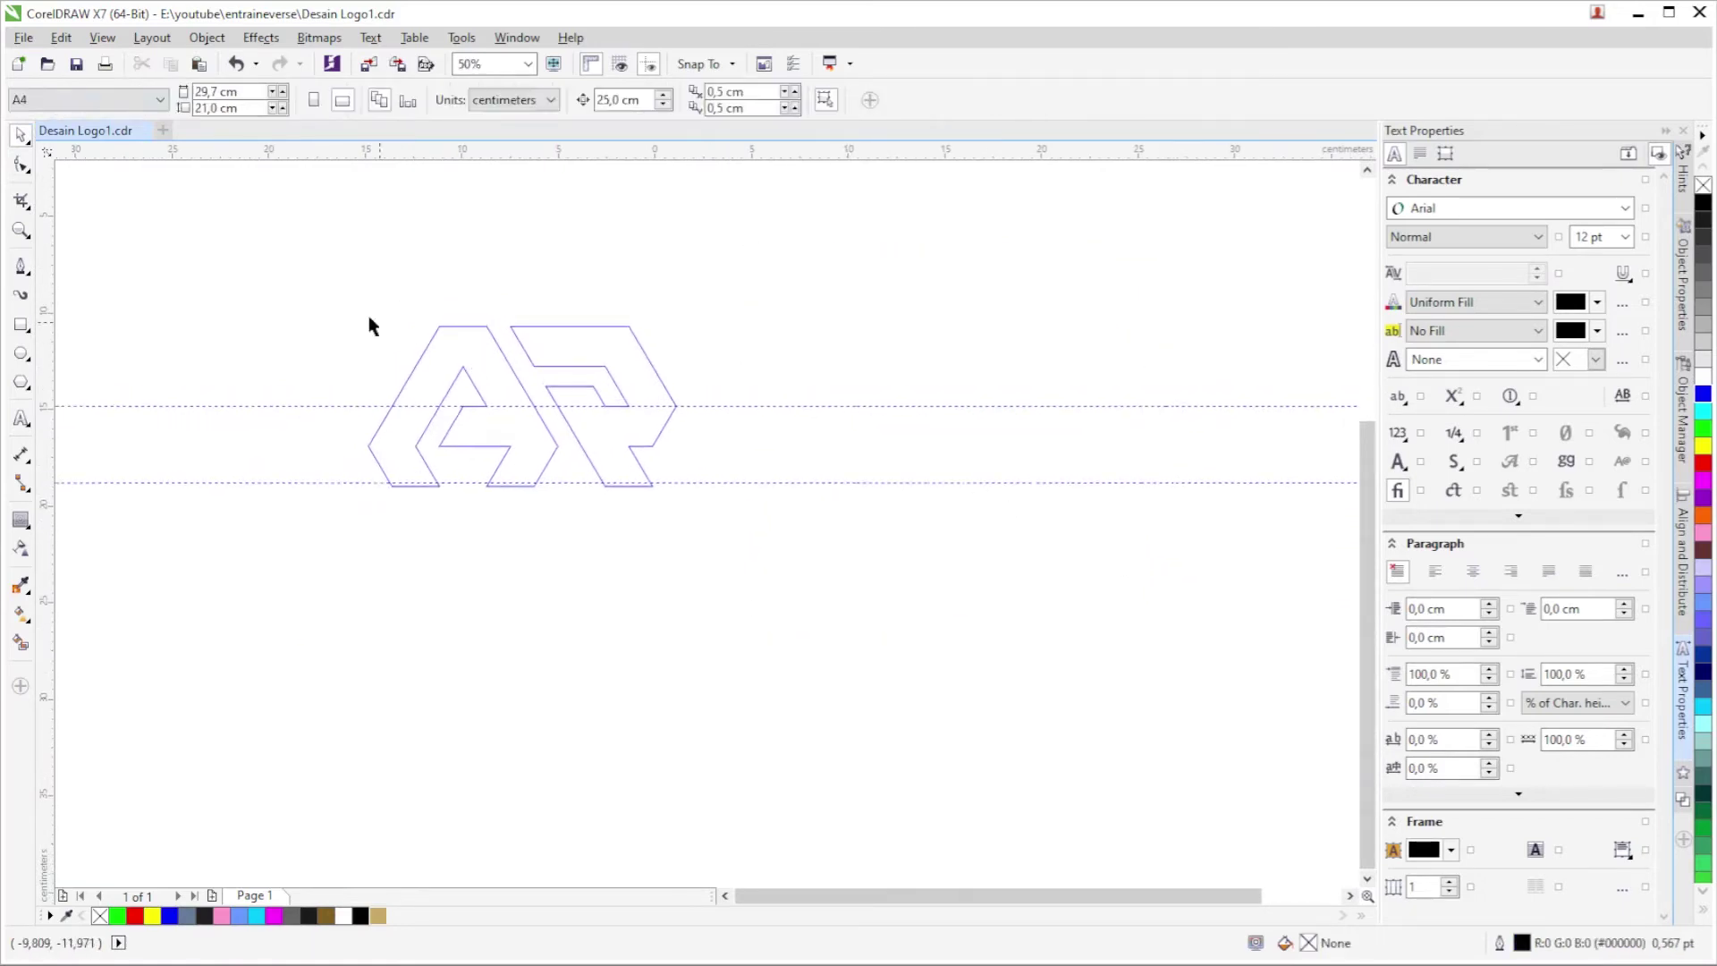
pyautogui.moveTo(319, 287); pyautogui.dragTo(851, 736)
pyautogui.scroll(-1, 630, 562)
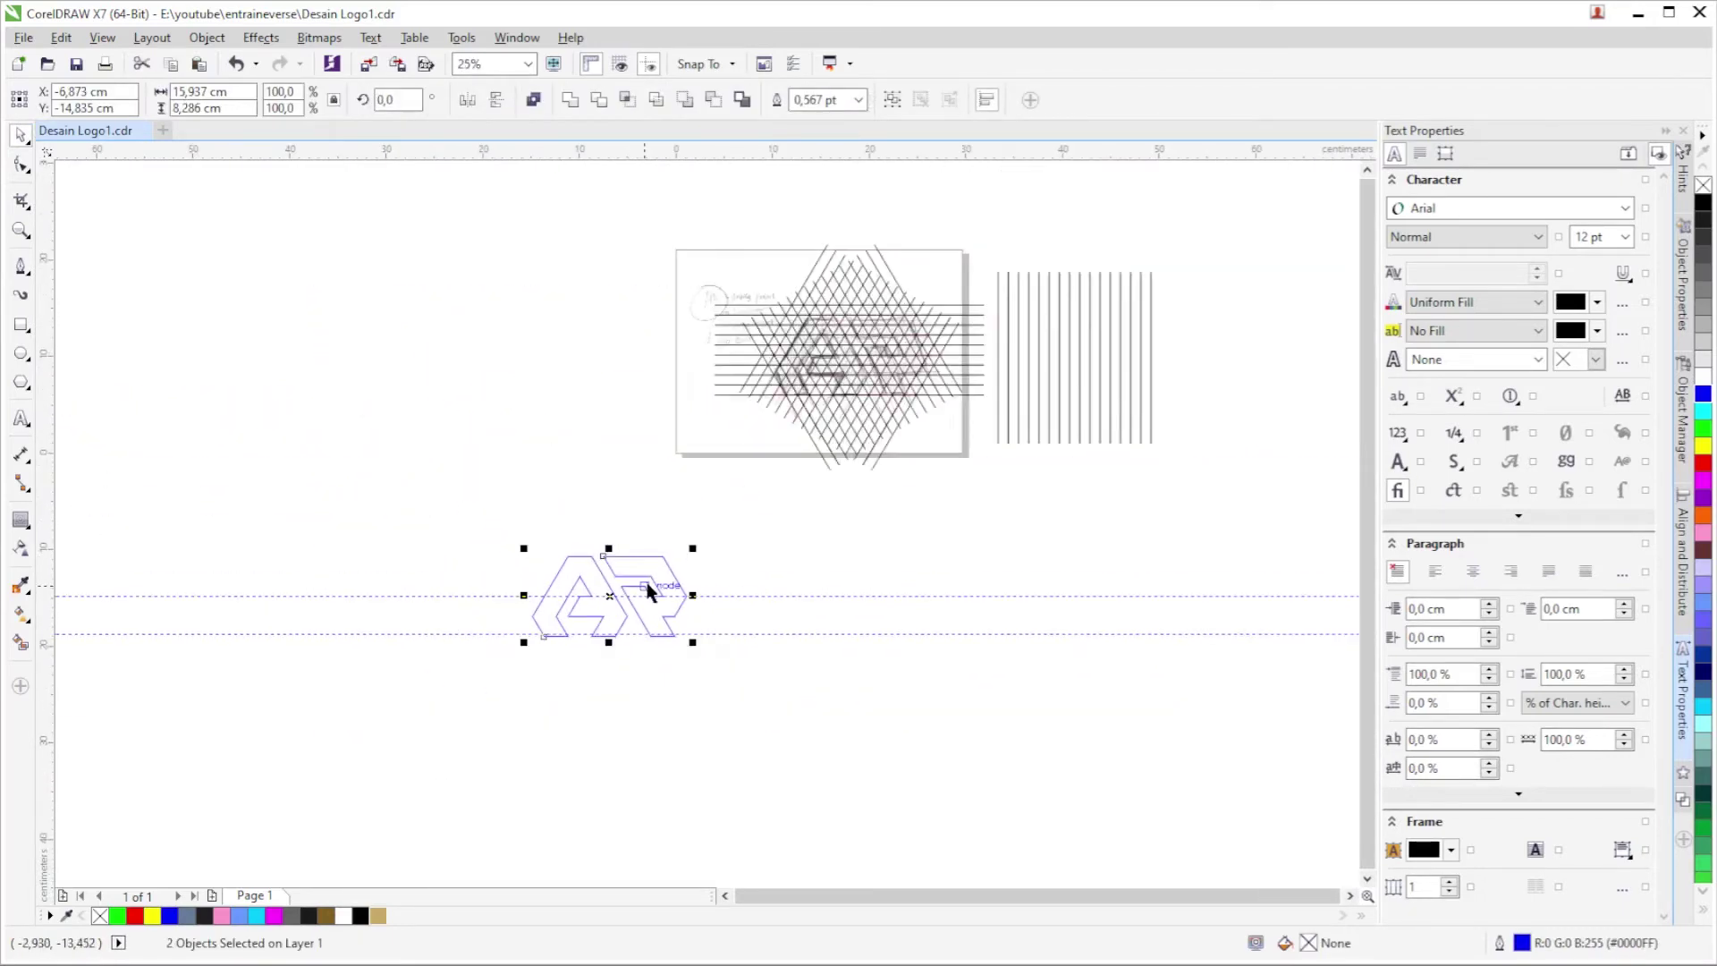
pyautogui.moveTo(644, 590); pyautogui.dragTo(696, 354)
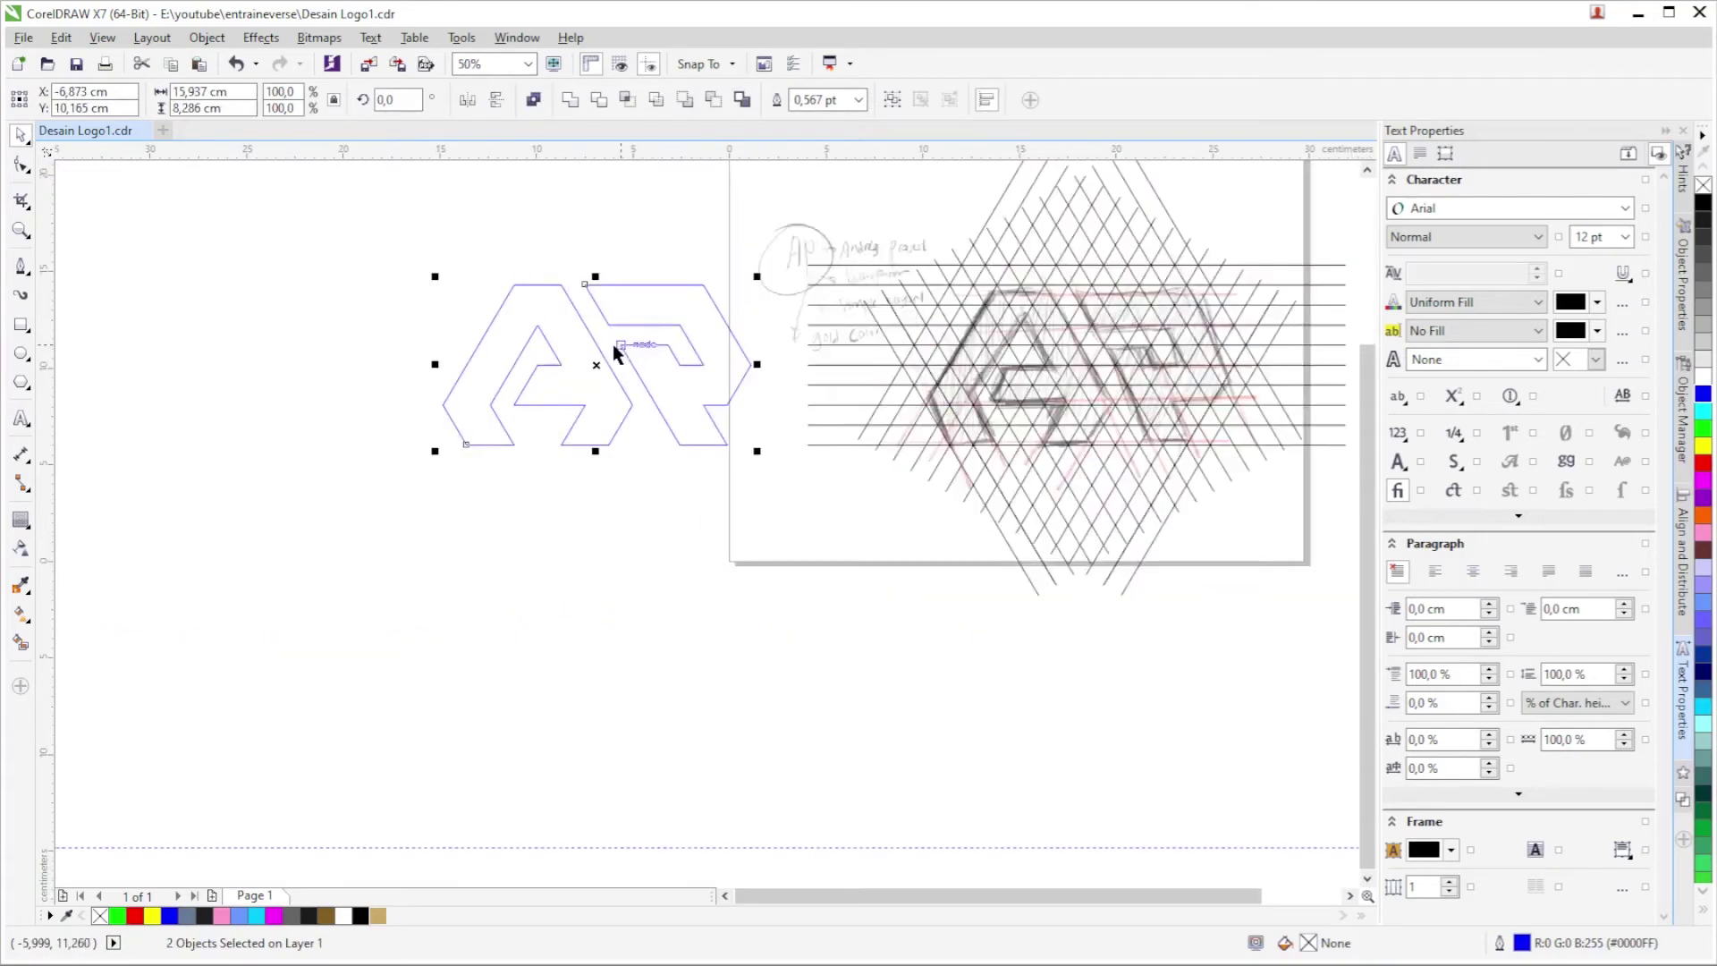
pyautogui.scroll(1, 617, 351)
pyautogui.scroll(1, 575, 410)
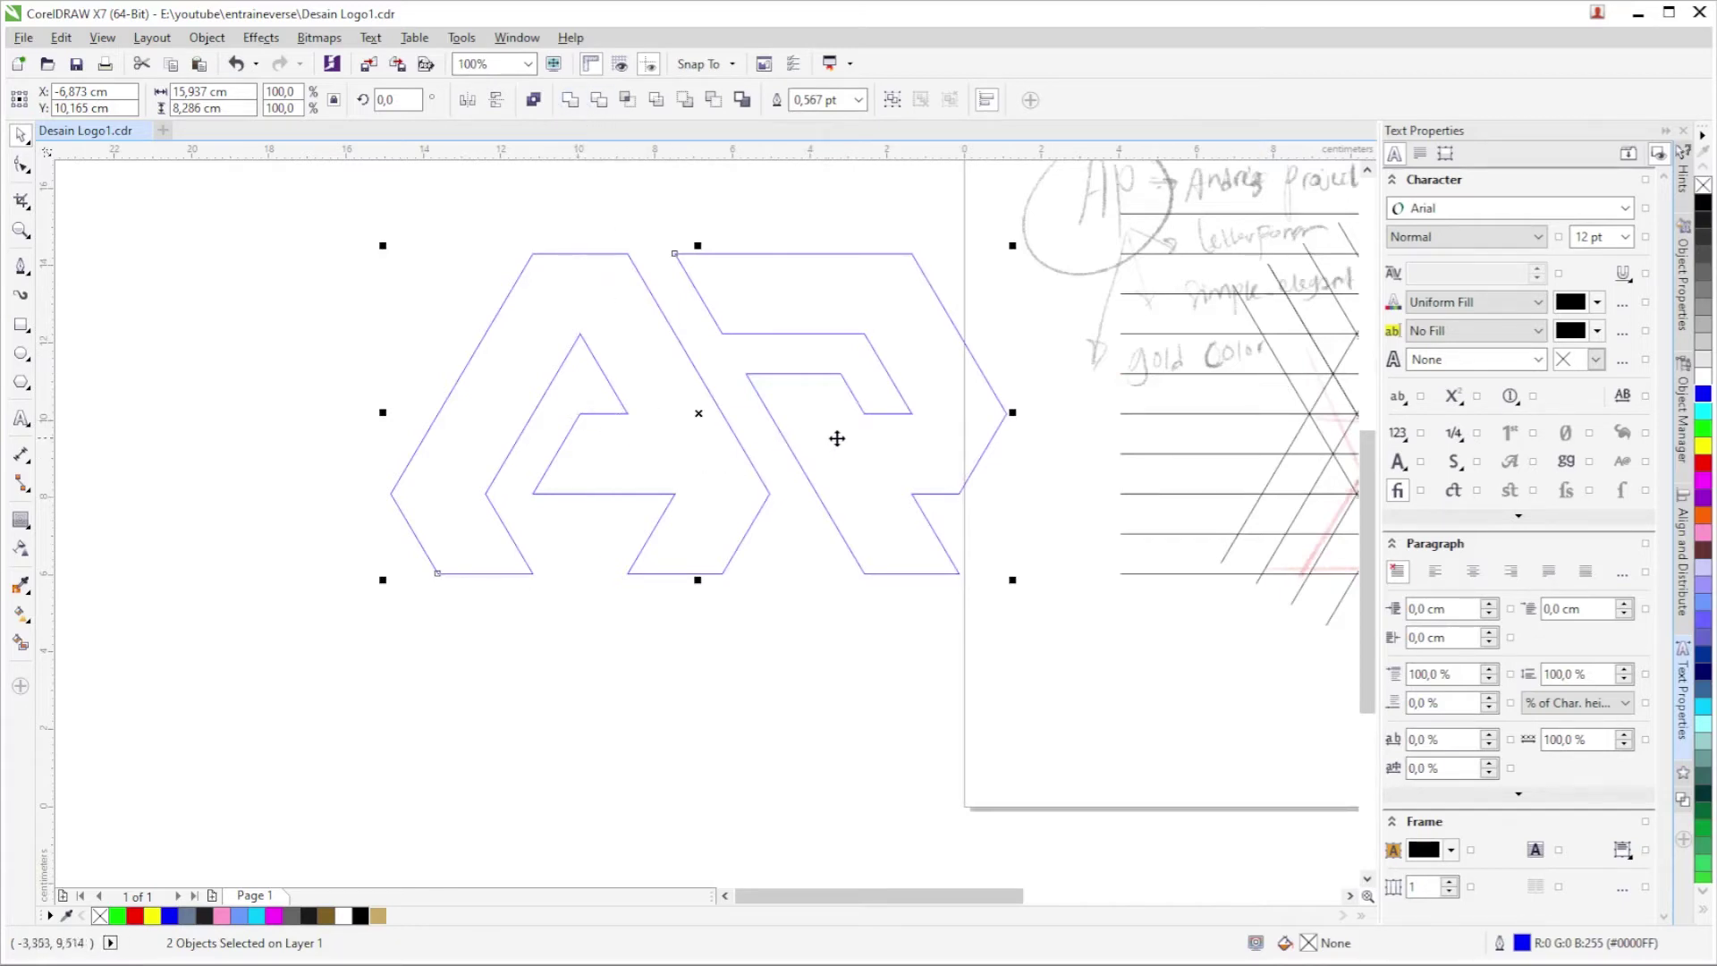
pyautogui.moveTo(922, 402); pyautogui.dragTo(774, 503)
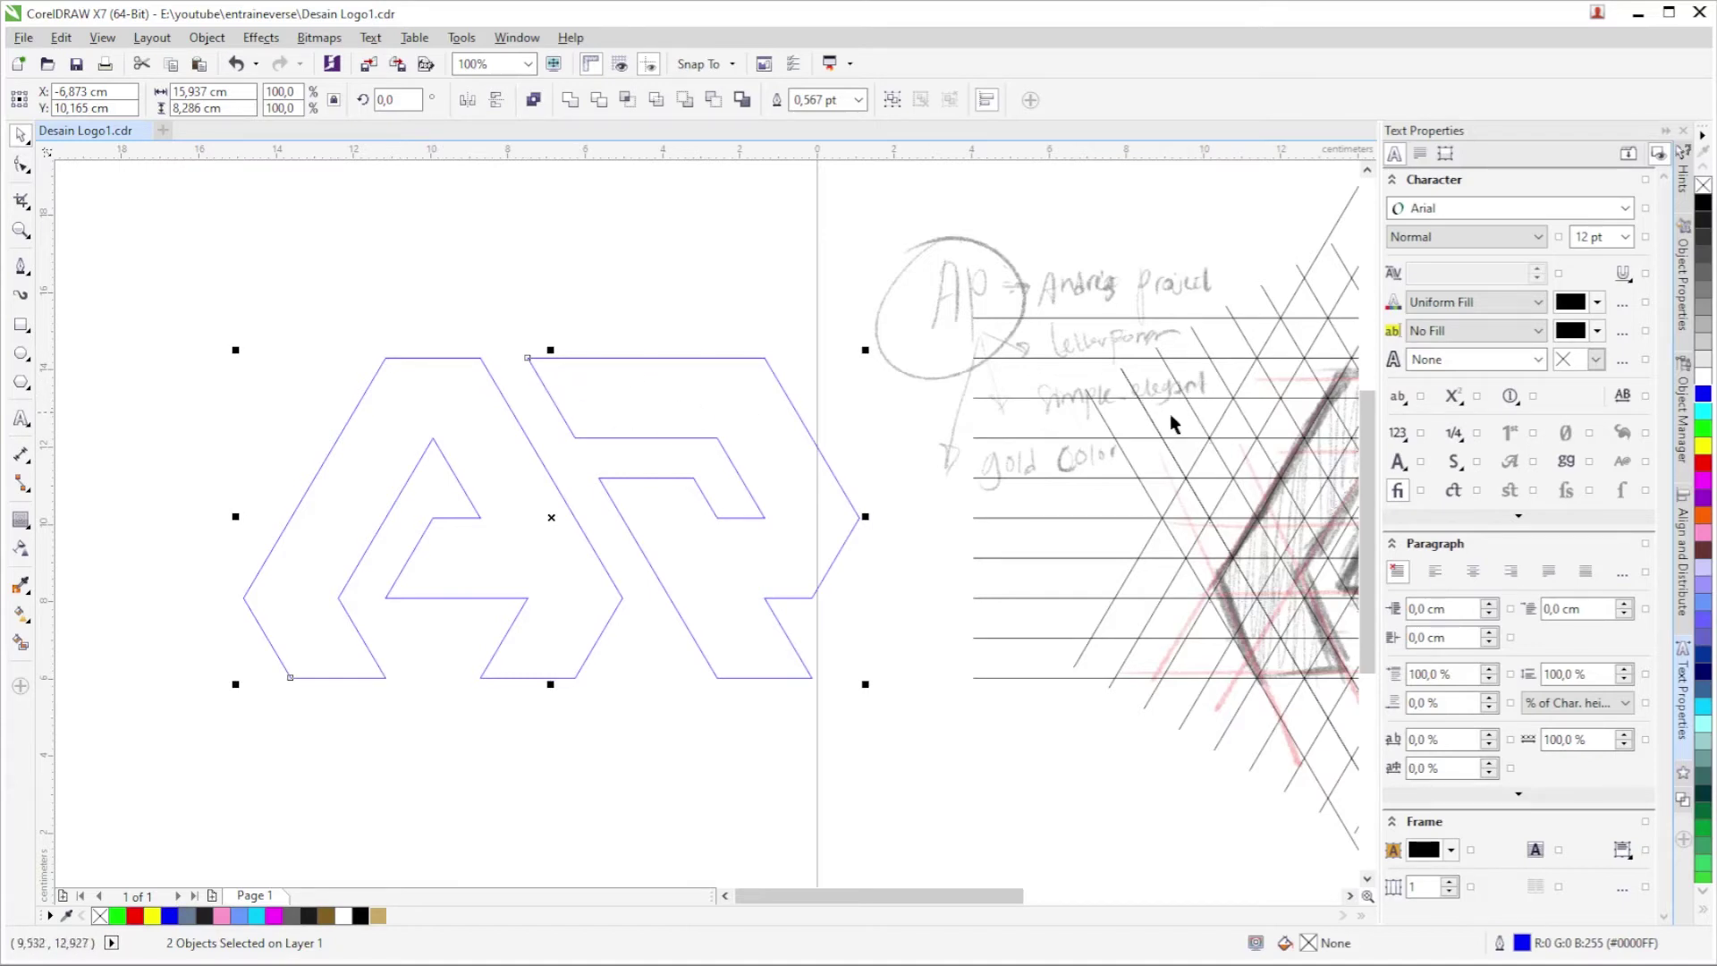
# Fill the AR monogram tan (#C9A963), remove its purple outline, and move it left of the sketch.
pyautogui.scroll(-2, 1270, 483)
pyautogui.hscroll(3, 1092, 429)
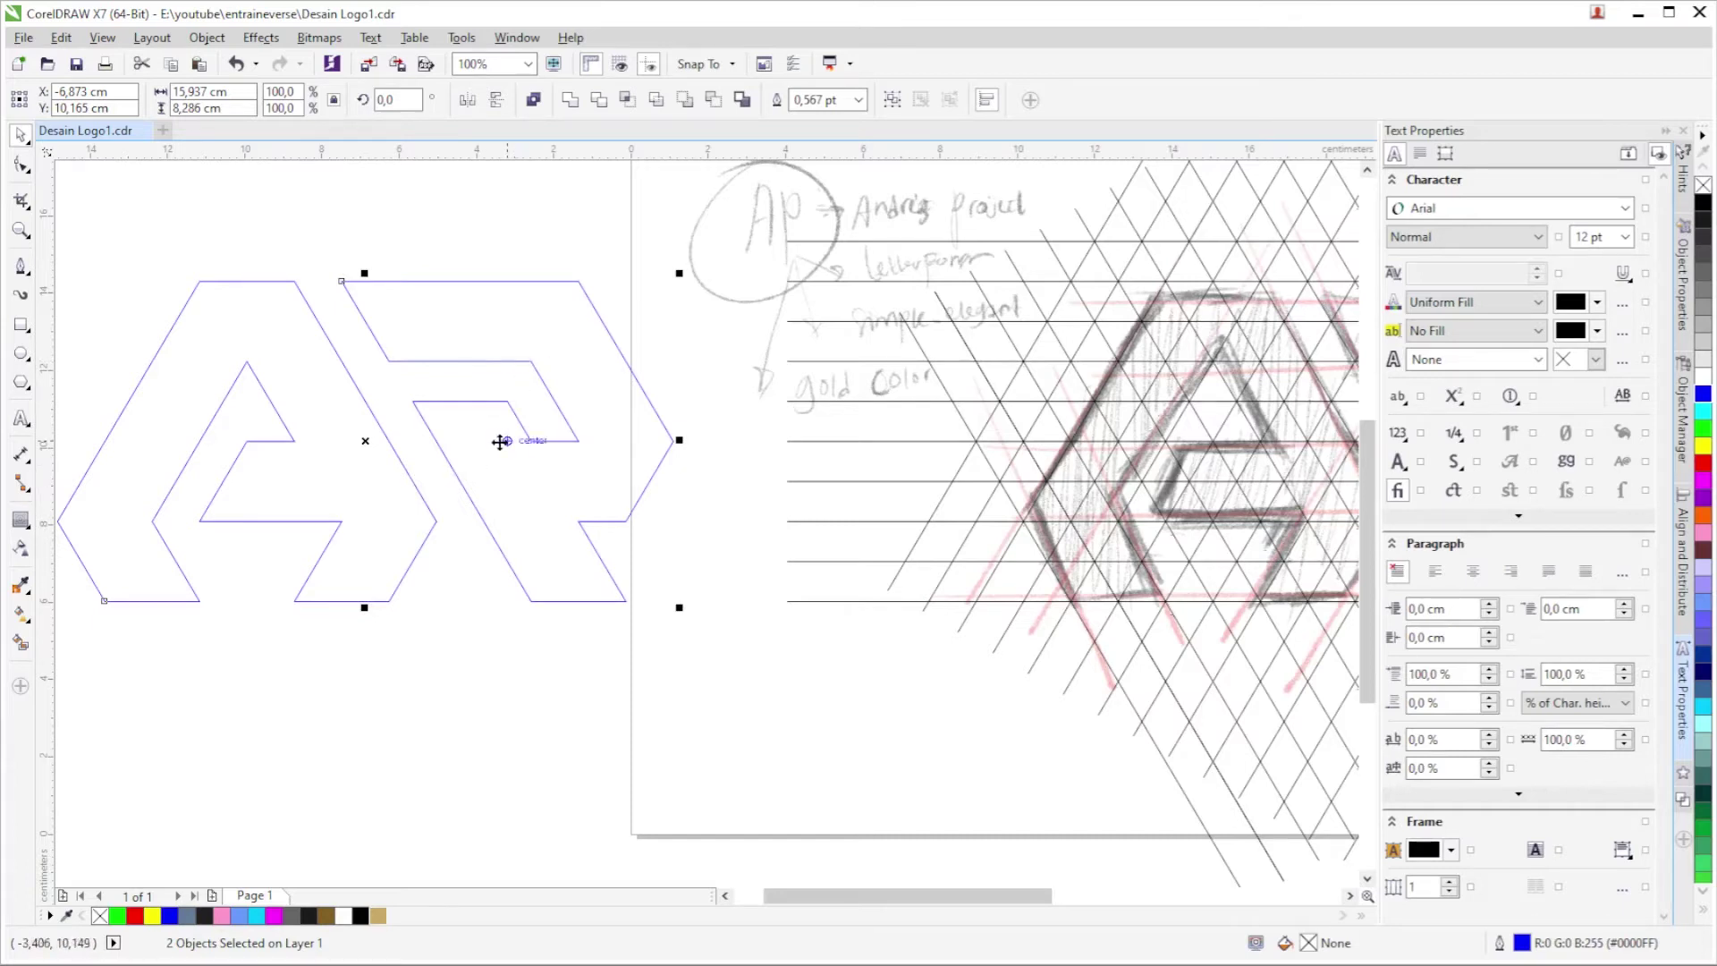
pyautogui.moveTo(496, 440)
pyautogui.mouseDown()
pyautogui.moveTo(518, 479)
pyautogui.moveTo(725, 432)
pyautogui.mouseUp()
pyautogui.scroll(-2, 518, 479)
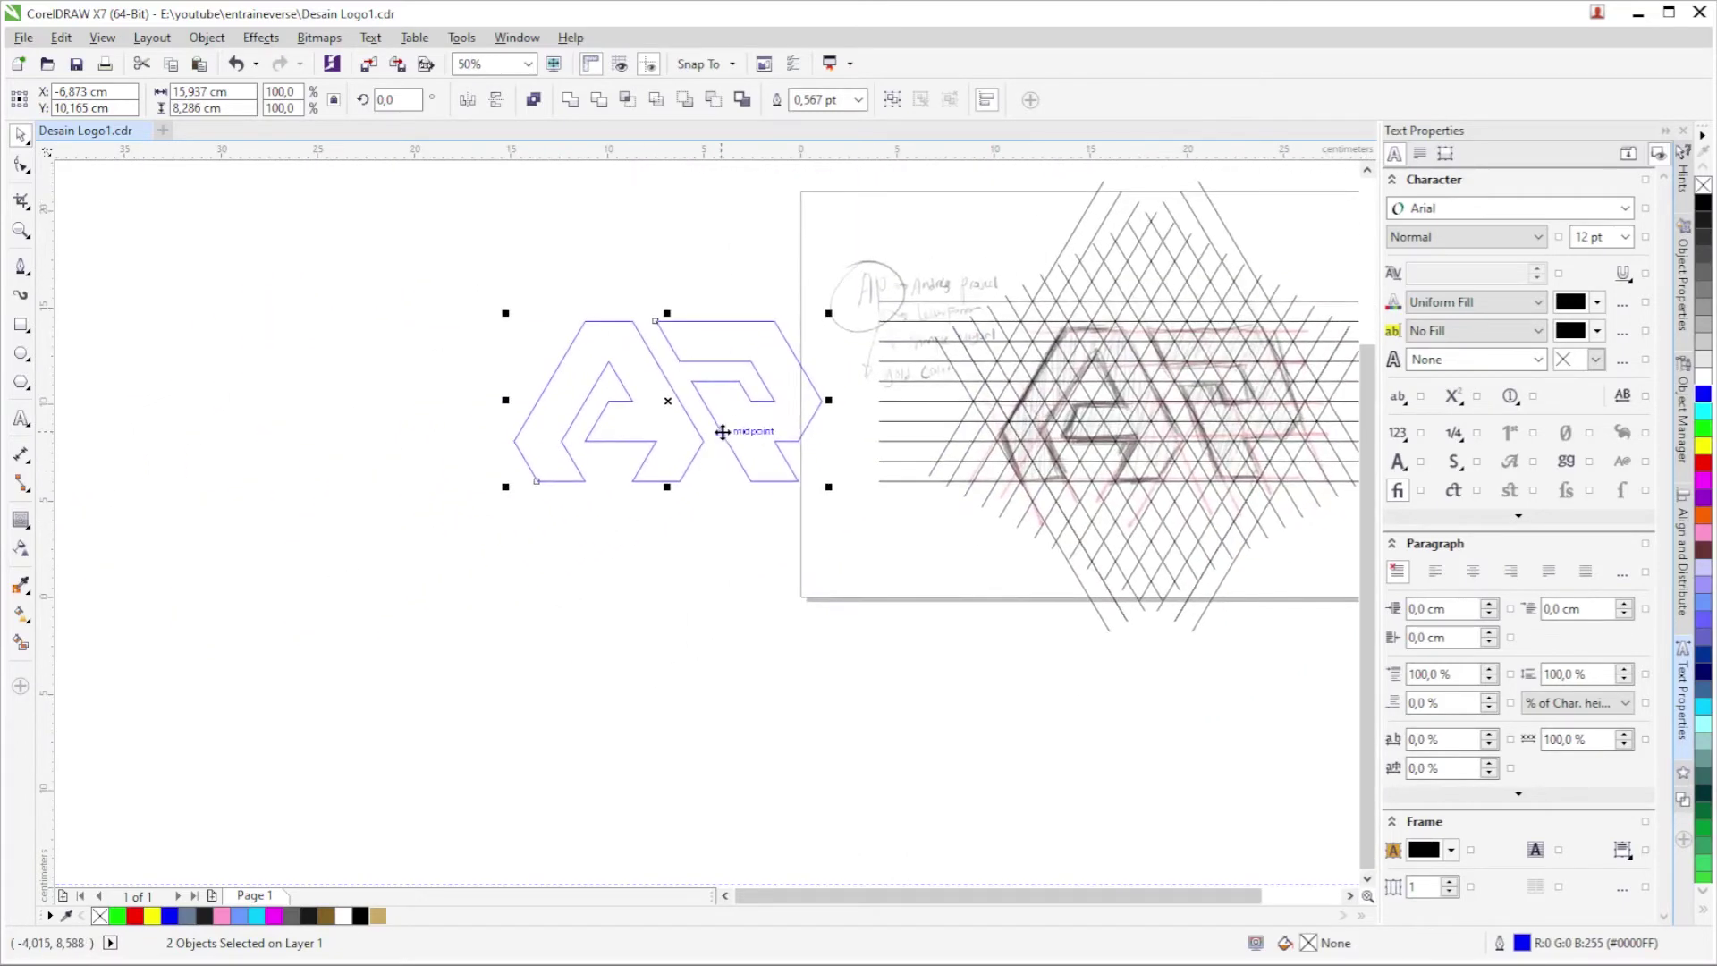
pyautogui.scroll(1, 728, 411)
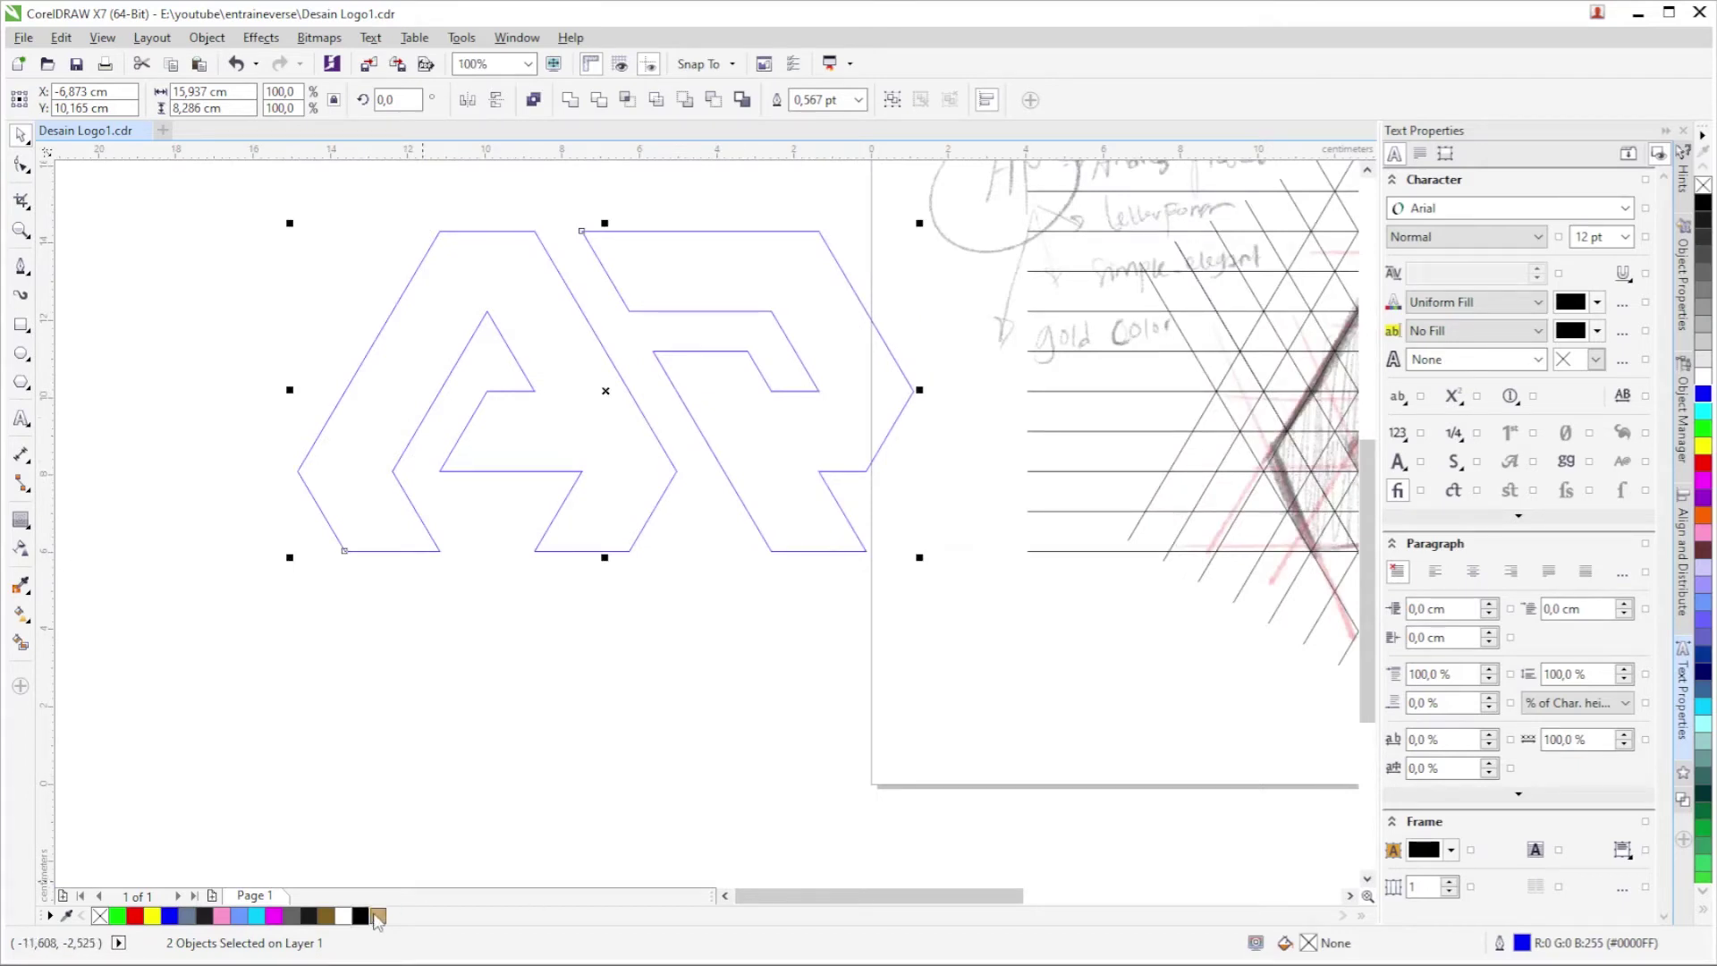
pyautogui.click(378, 916)
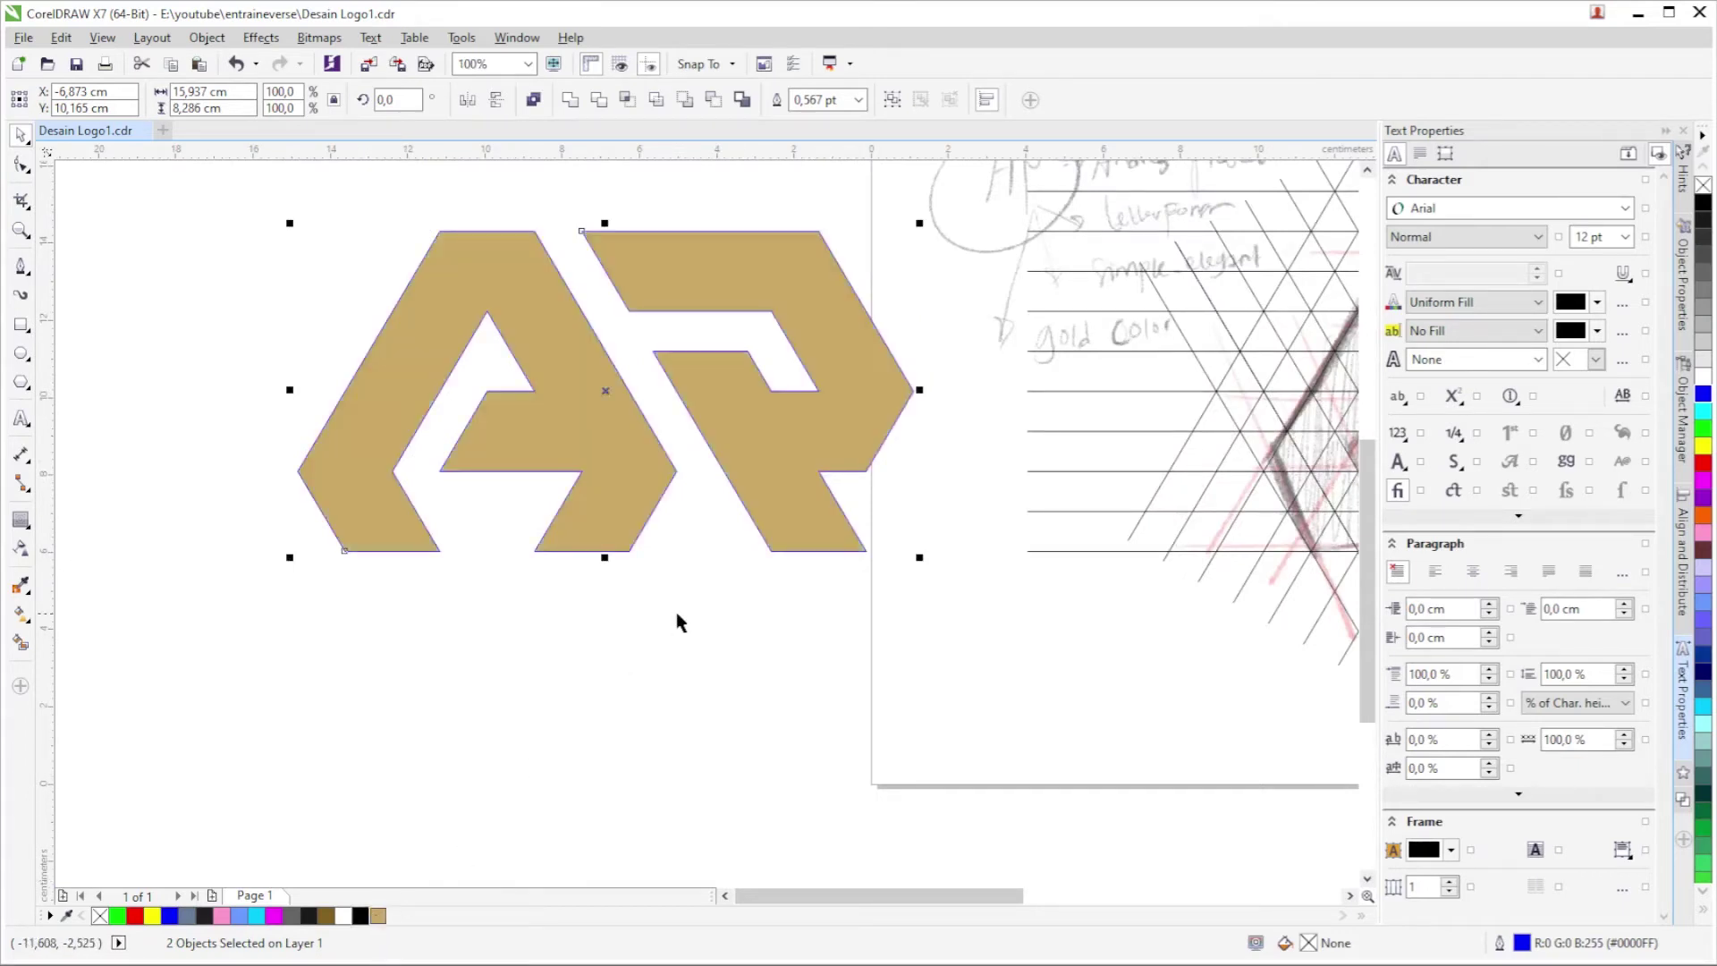
pyautogui.rightClick(1703, 185)
pyautogui.scroll(-1, 1033, 277)
pyautogui.moveTo(1001, 464); pyautogui.dragTo(755, 384)
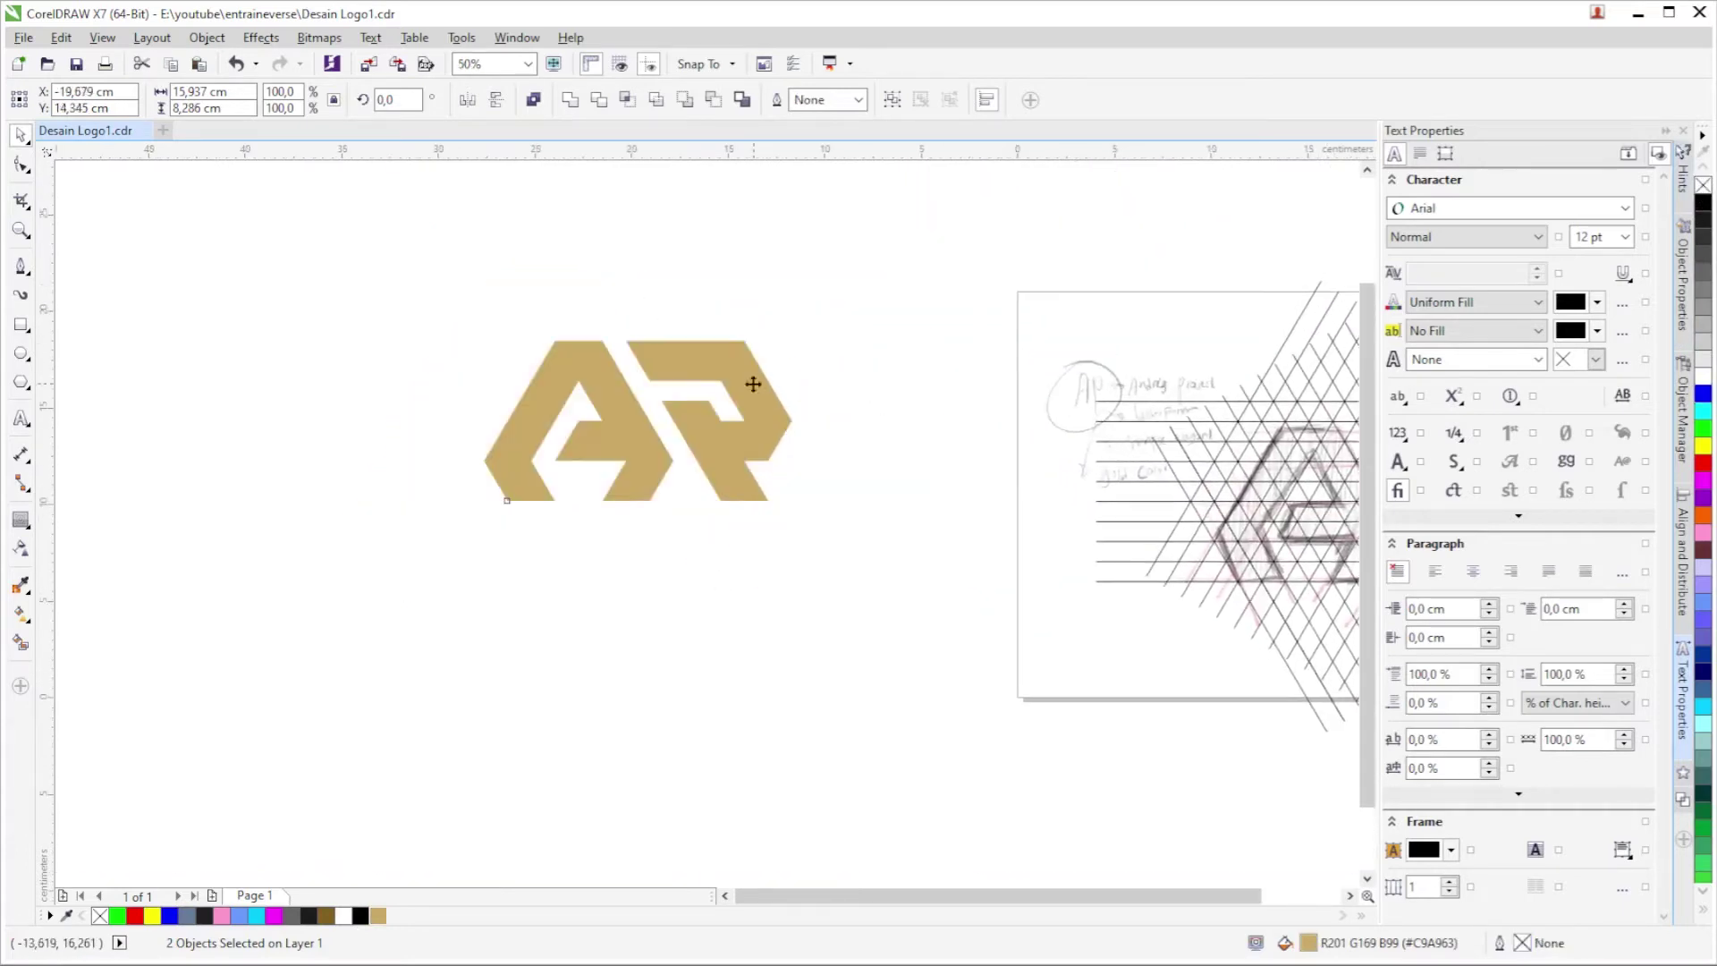
# Draw a black rectangle around the logo and send it behind the monogram.
pyautogui.click(21, 325)
pyautogui.moveTo(304, 232)
pyautogui.mouseDown()
pyautogui.moveTo(523, 344)
pyautogui.moveTo(964, 670)
pyautogui.mouseUp()
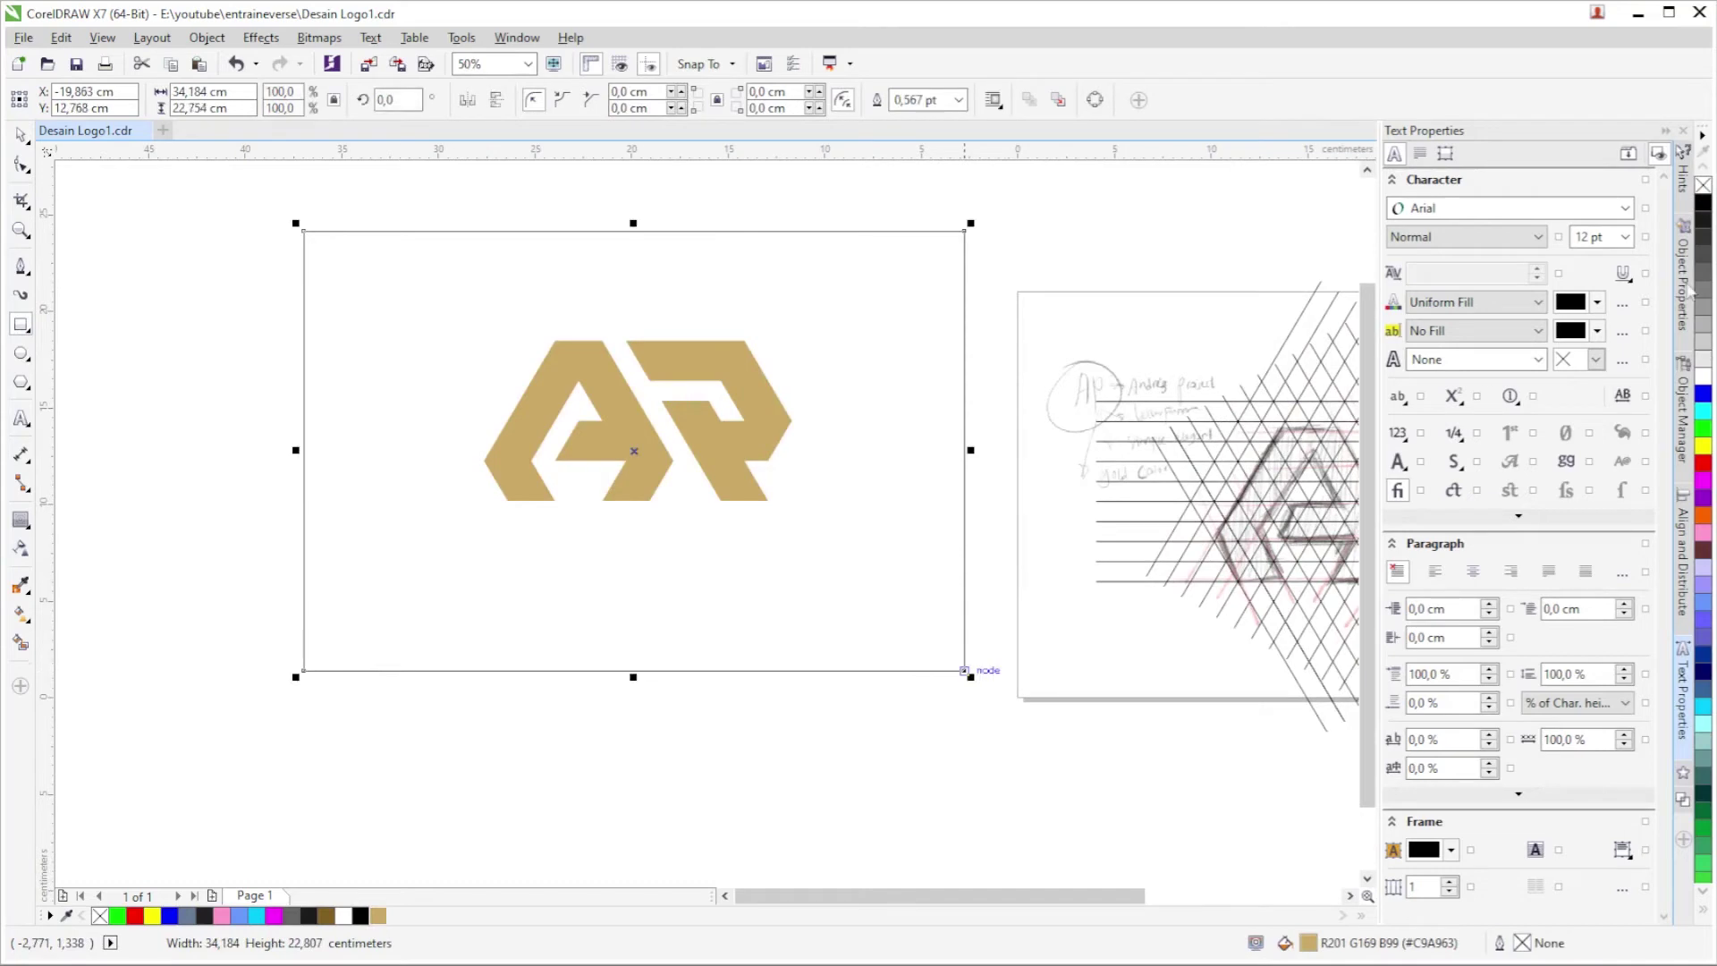
pyautogui.click(1703, 204)
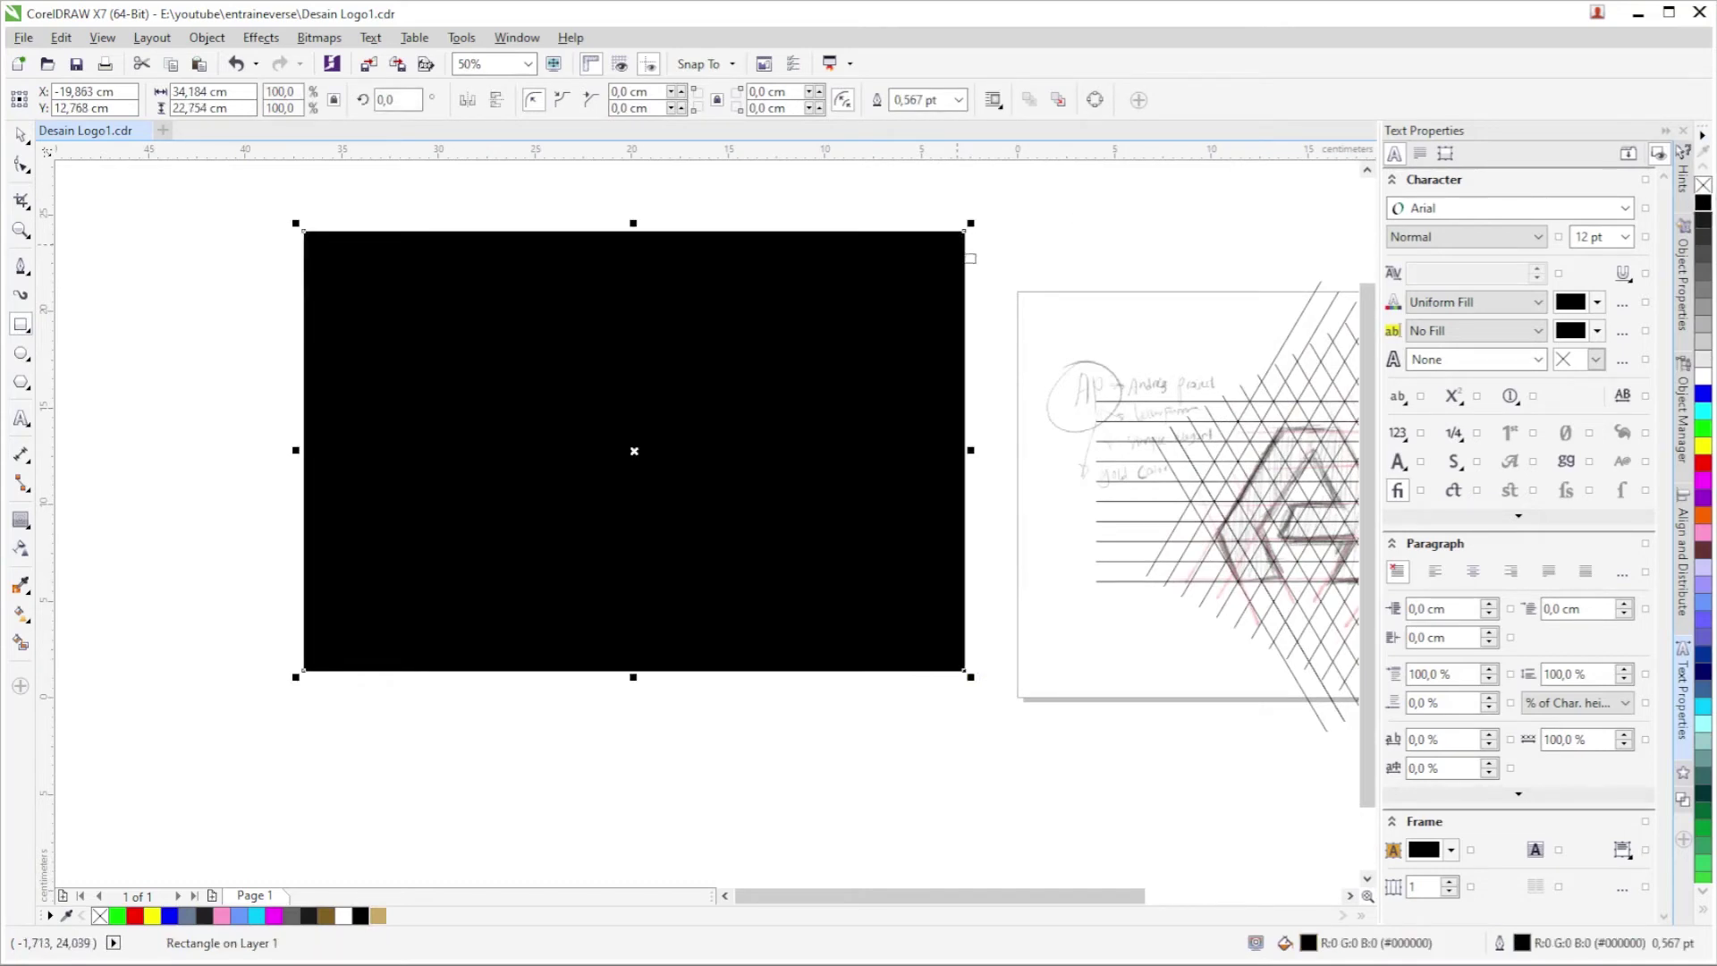
pyautogui.click(20, 134)
pyautogui.click(634, 451)
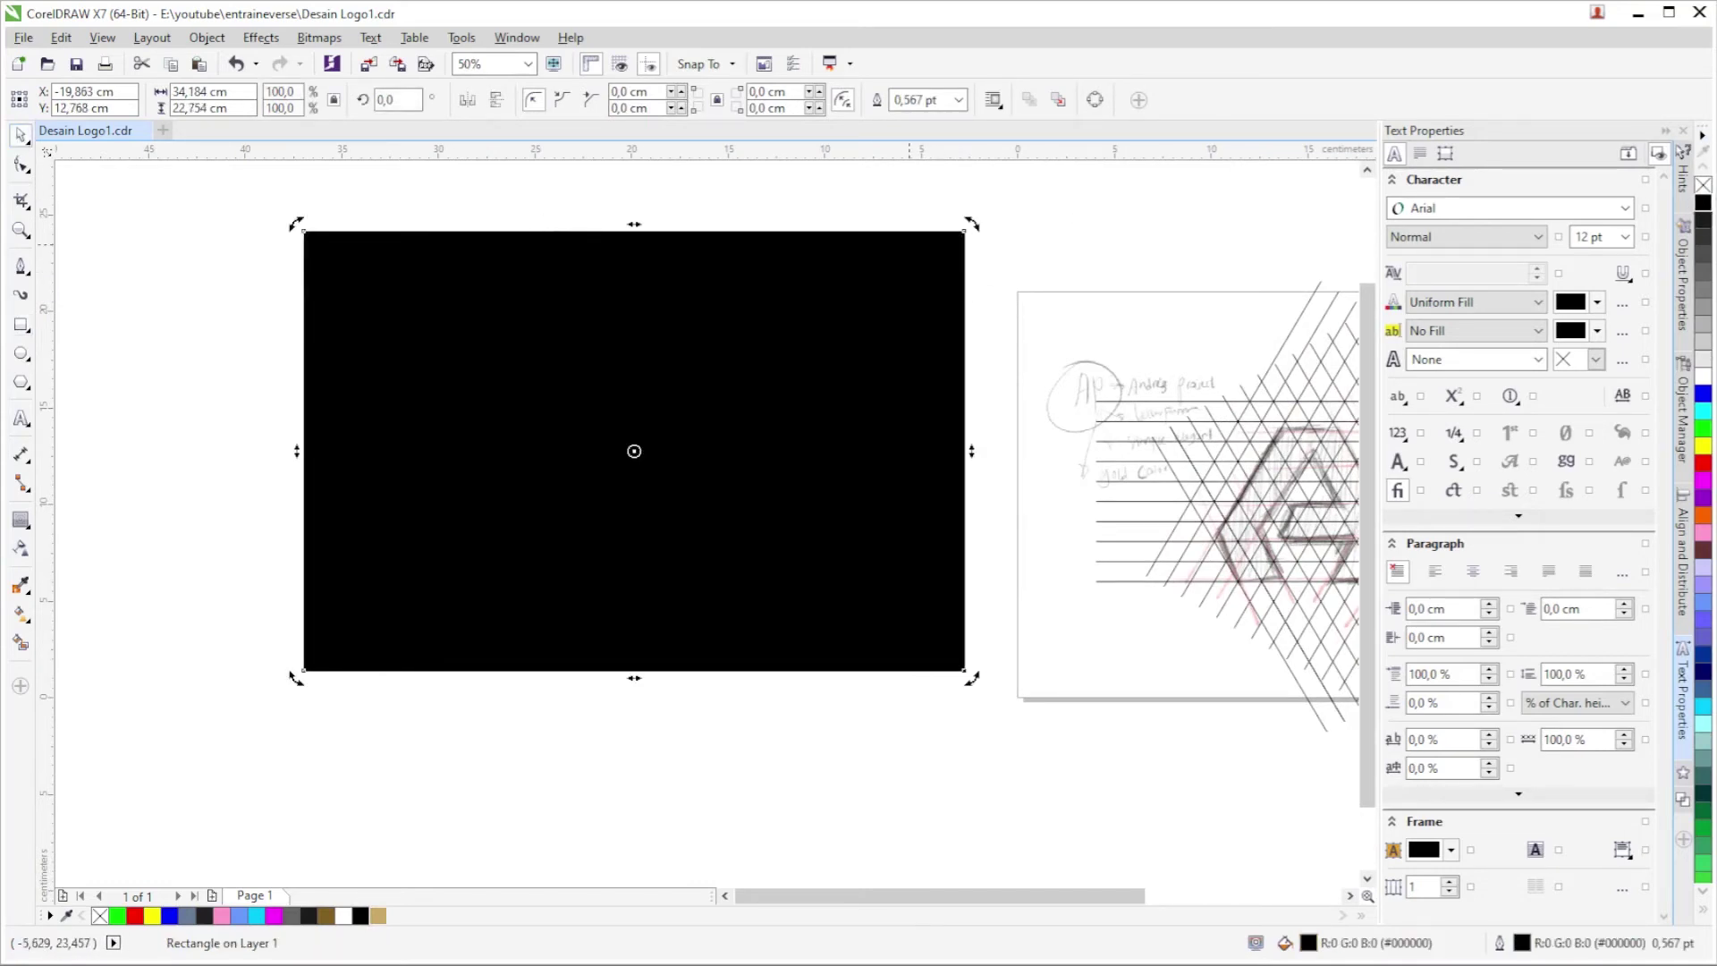
pyautogui.hotkey('shift', 'pagedown')
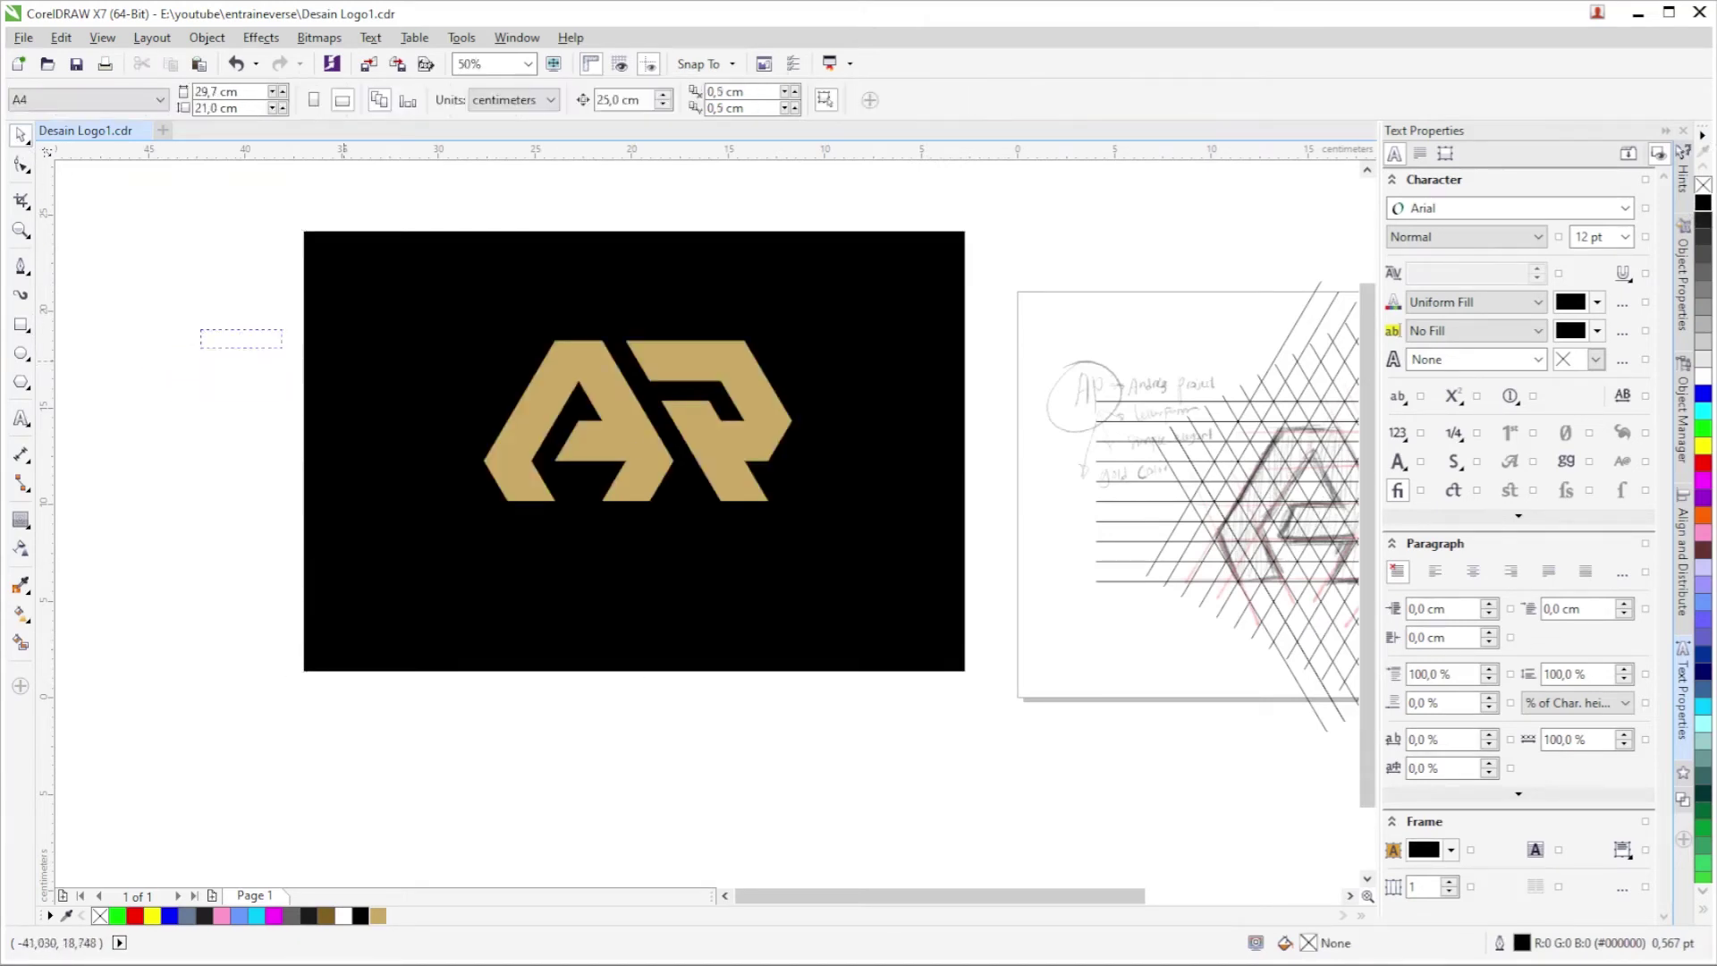
# Group the logo, centre it on the rectangle, and narrow the rectangle to about 32.4 cm.
pyautogui.moveTo(201, 329); pyautogui.dragTo(836, 537)
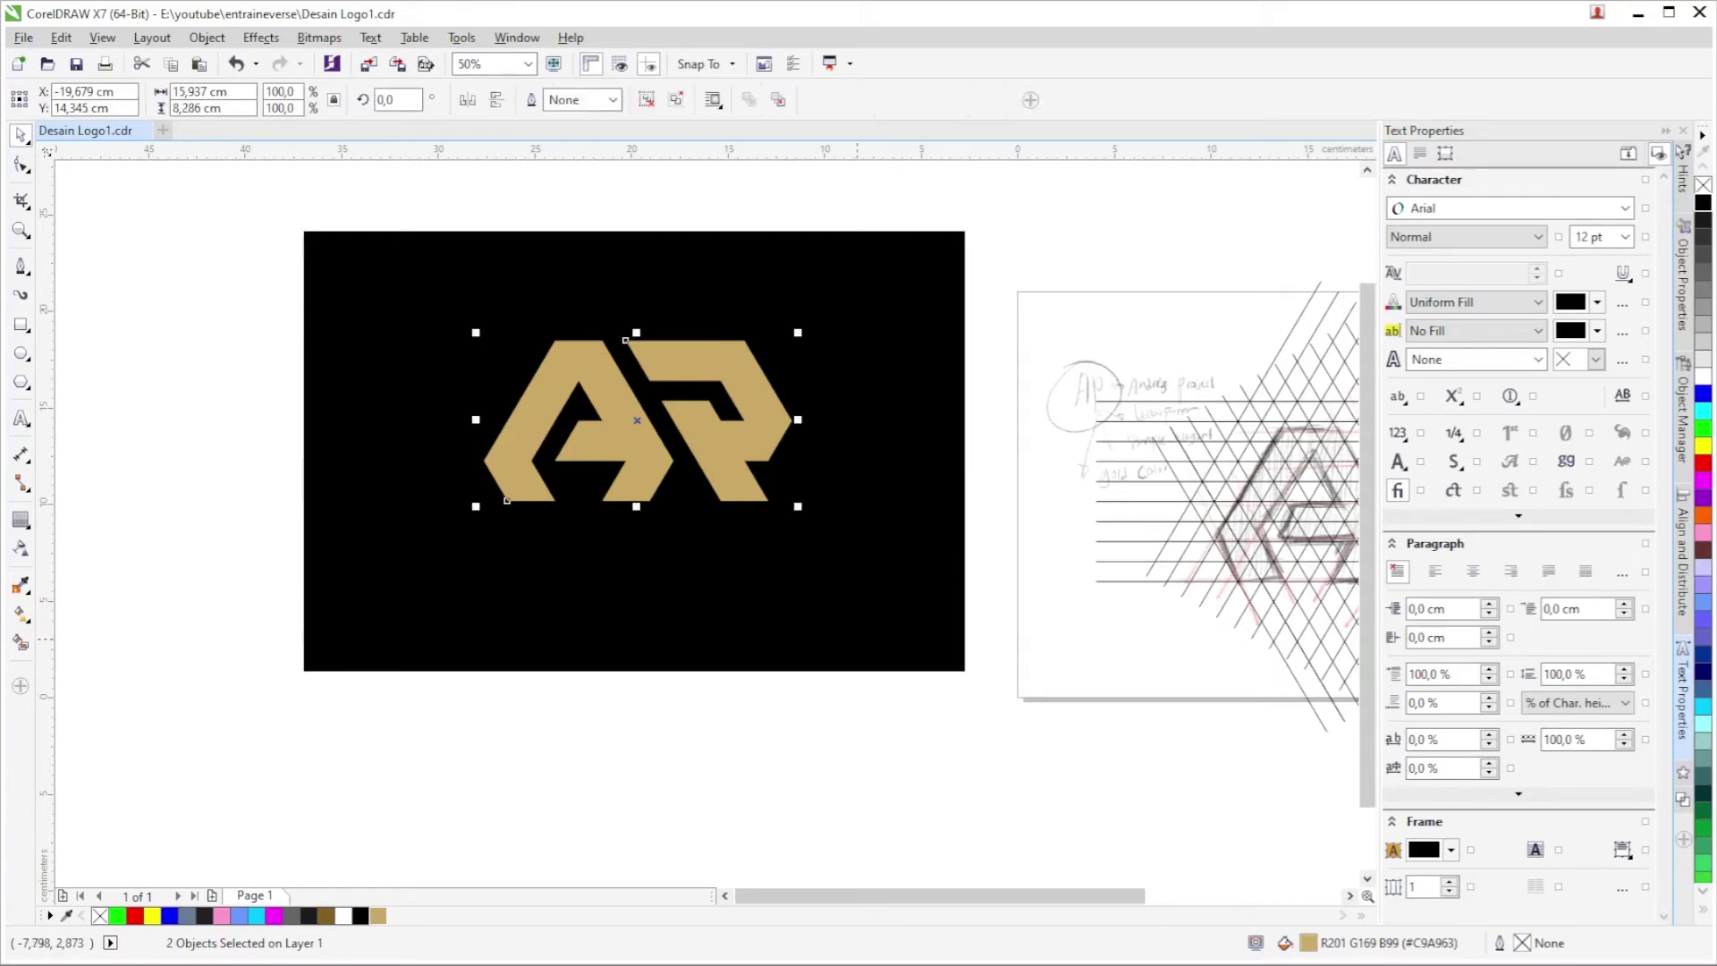
pyautogui.hotkey('ctrl', 'g')
pyautogui.keyDown('shift'); pyautogui.click(874, 517); pyautogui.keyUp('shift')
pyautogui.press('e')
pyautogui.press('c')
pyautogui.press('Escape')
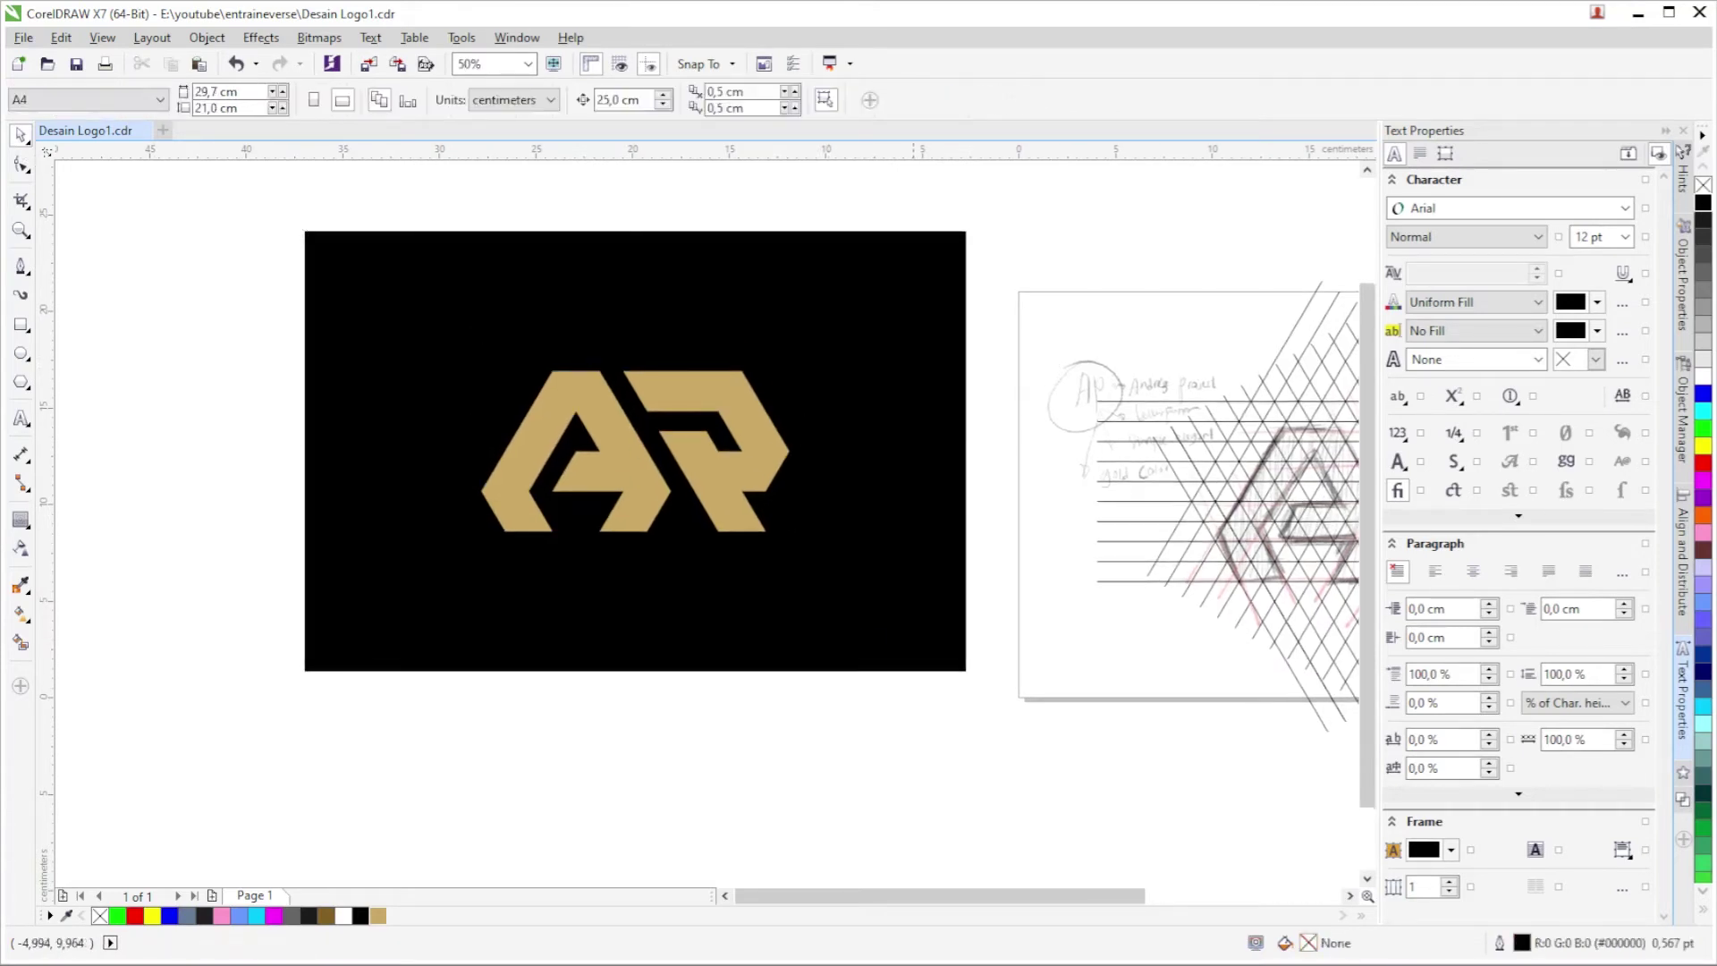
pyautogui.click(965, 436)
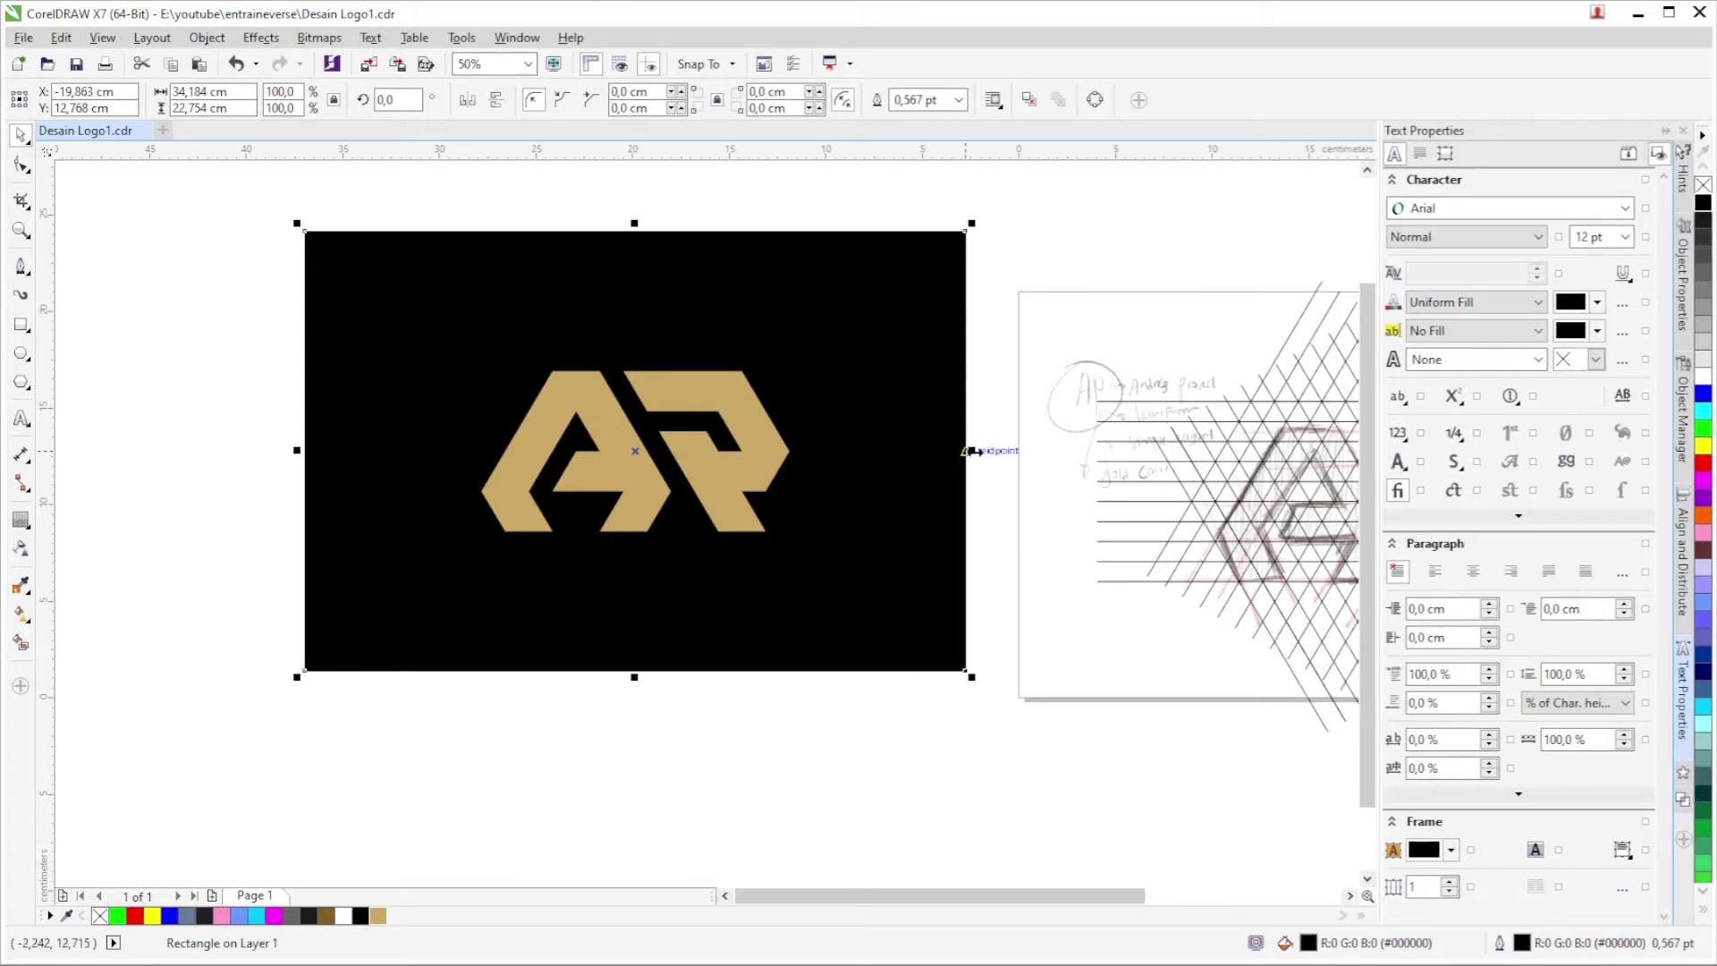
pyautogui.moveTo(972, 451); pyautogui.dragTo(954, 451)
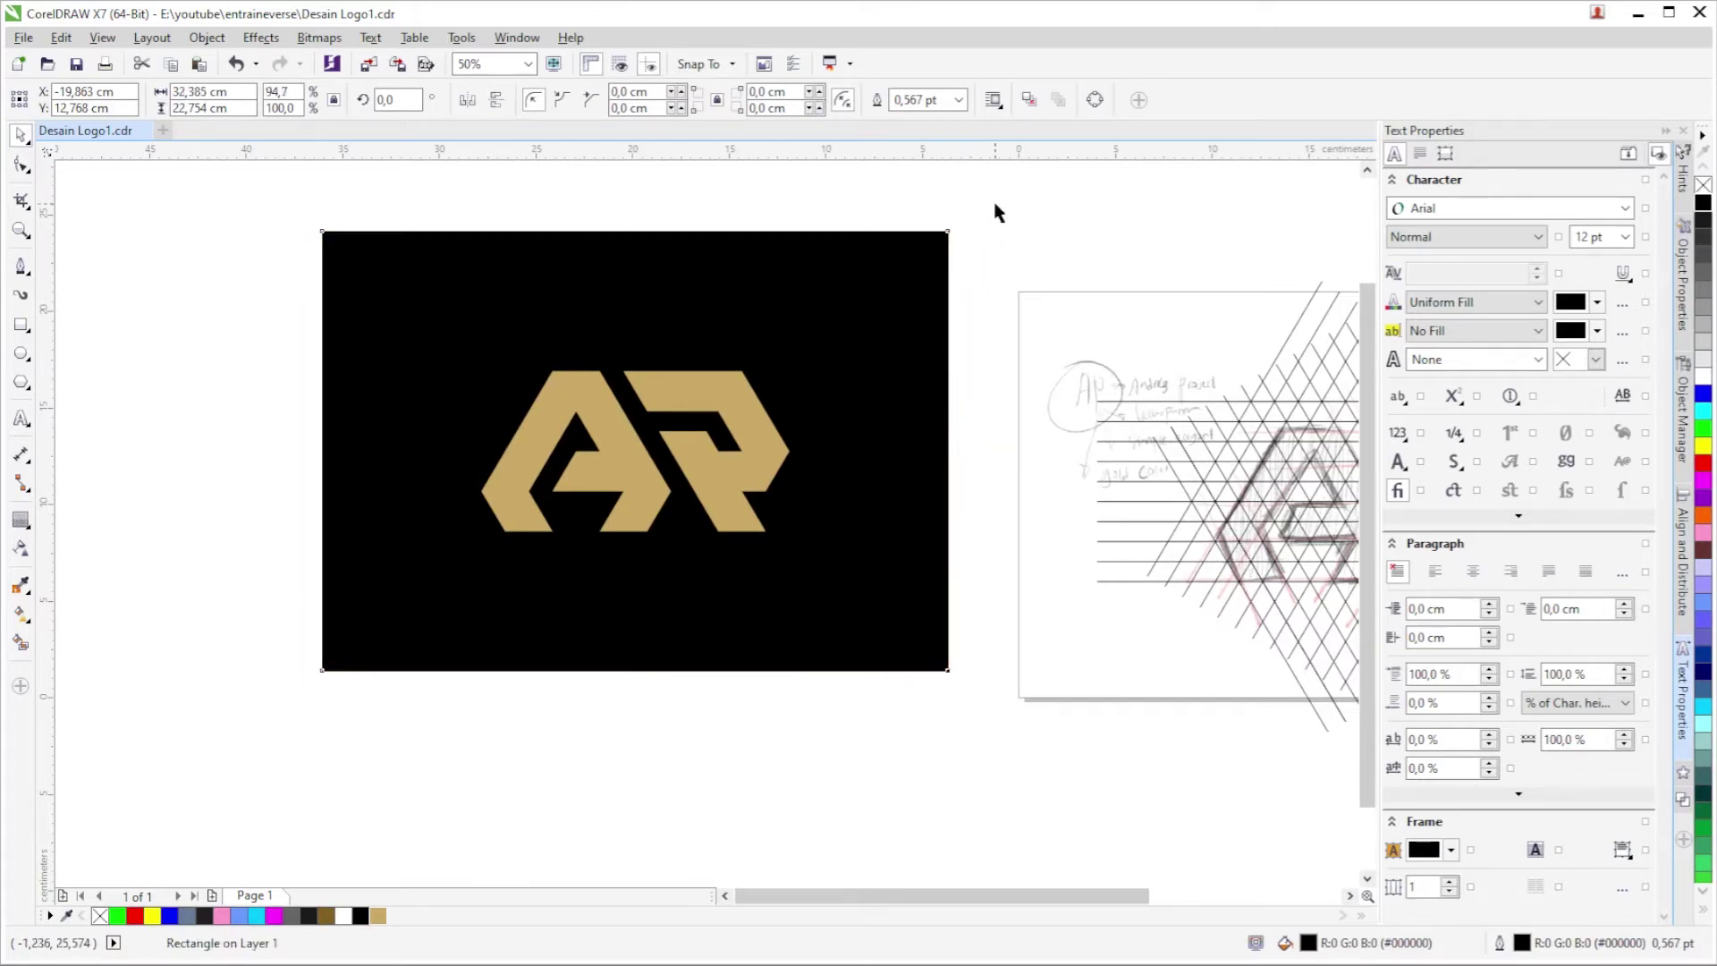
pyautogui.click(869, 192)
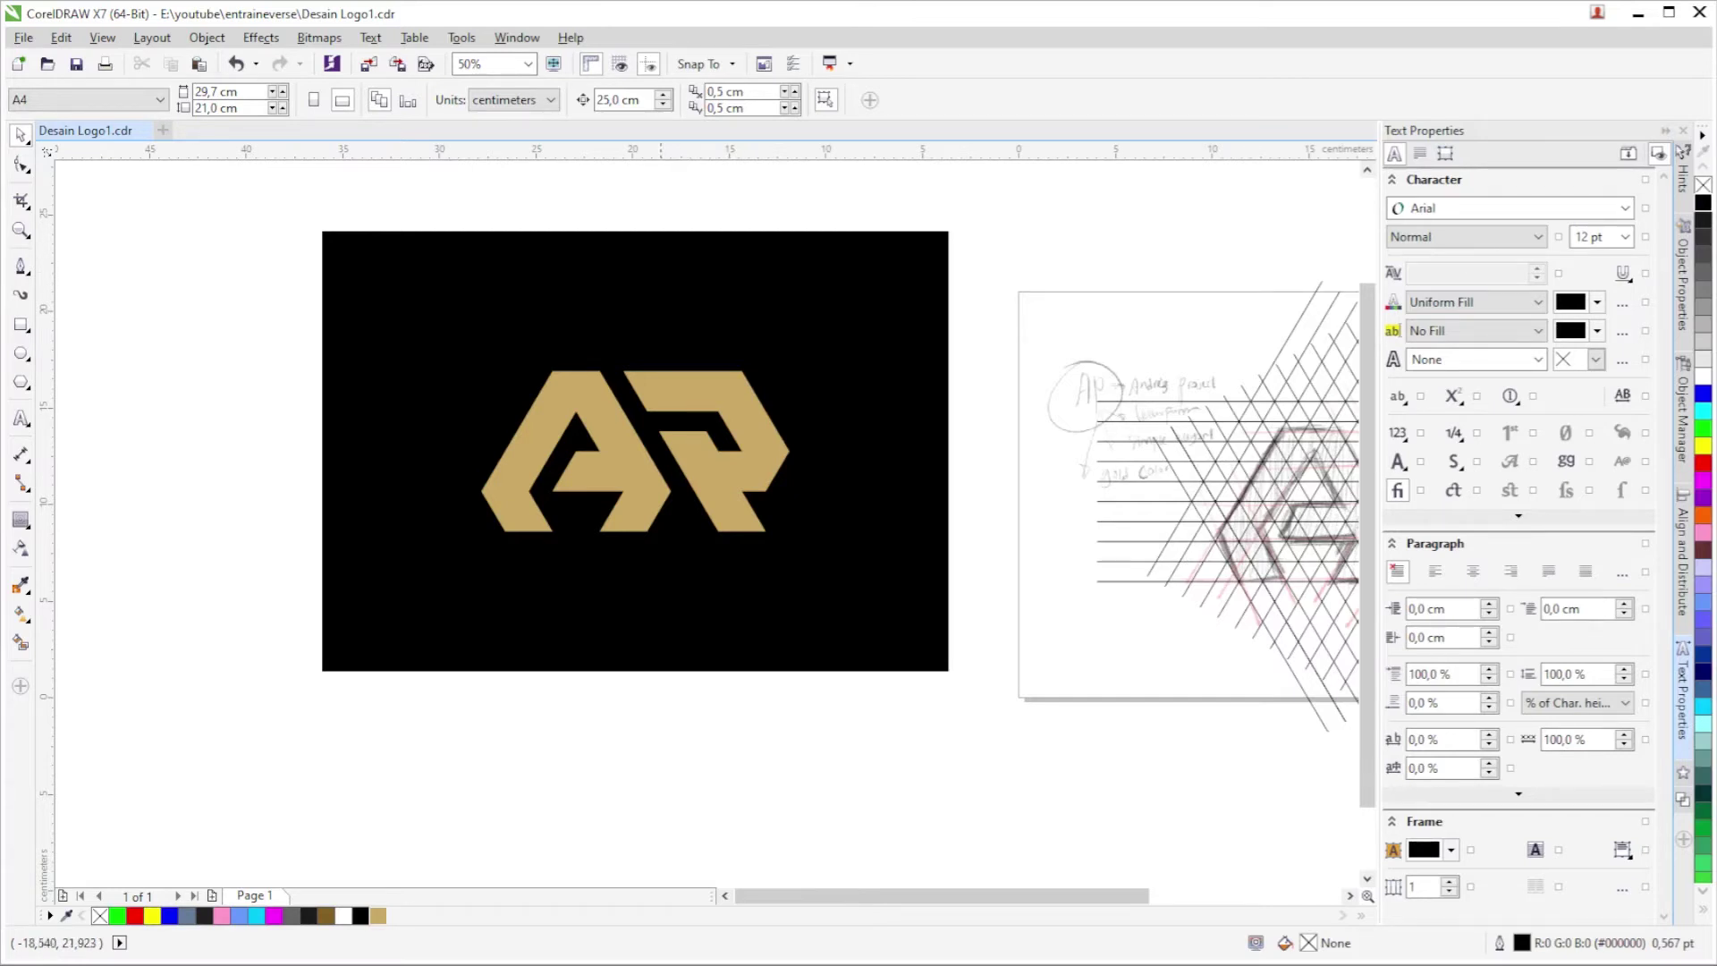
# Shorten the background rectangle to about 32.4 × 19.5 cm and fill it bright green.
pyautogui.click(661, 273)
pyautogui.click(658, 231)
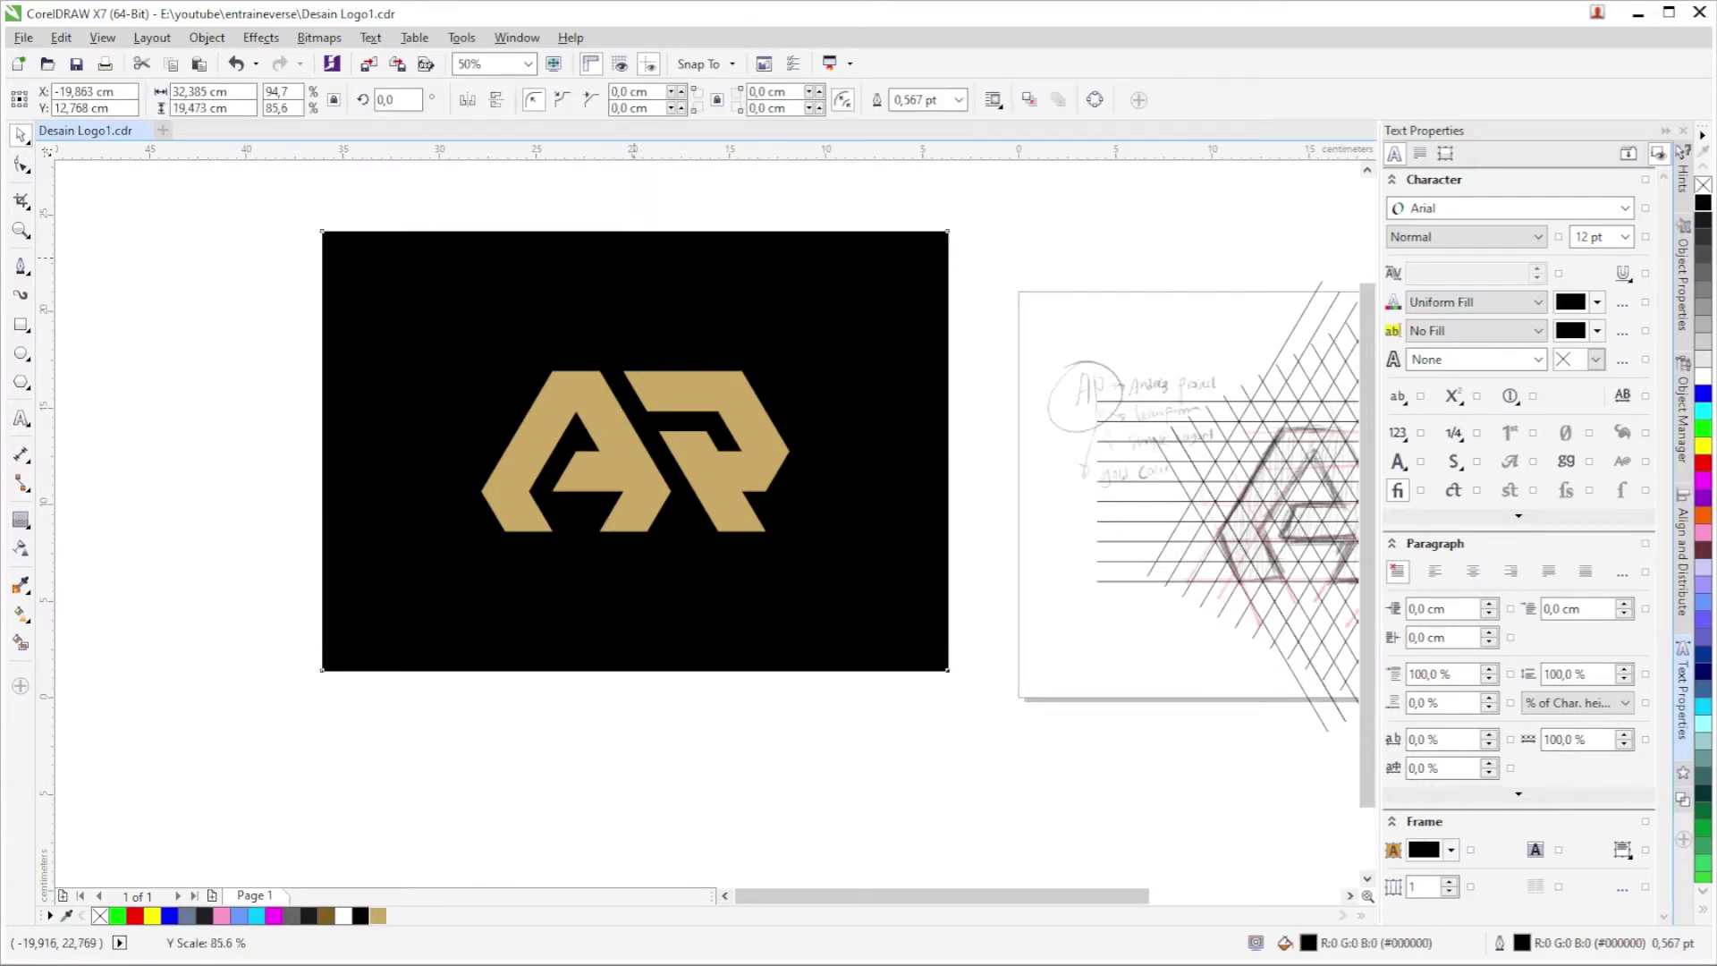
pyautogui.moveTo(635, 225); pyautogui.dragTo(636, 262)
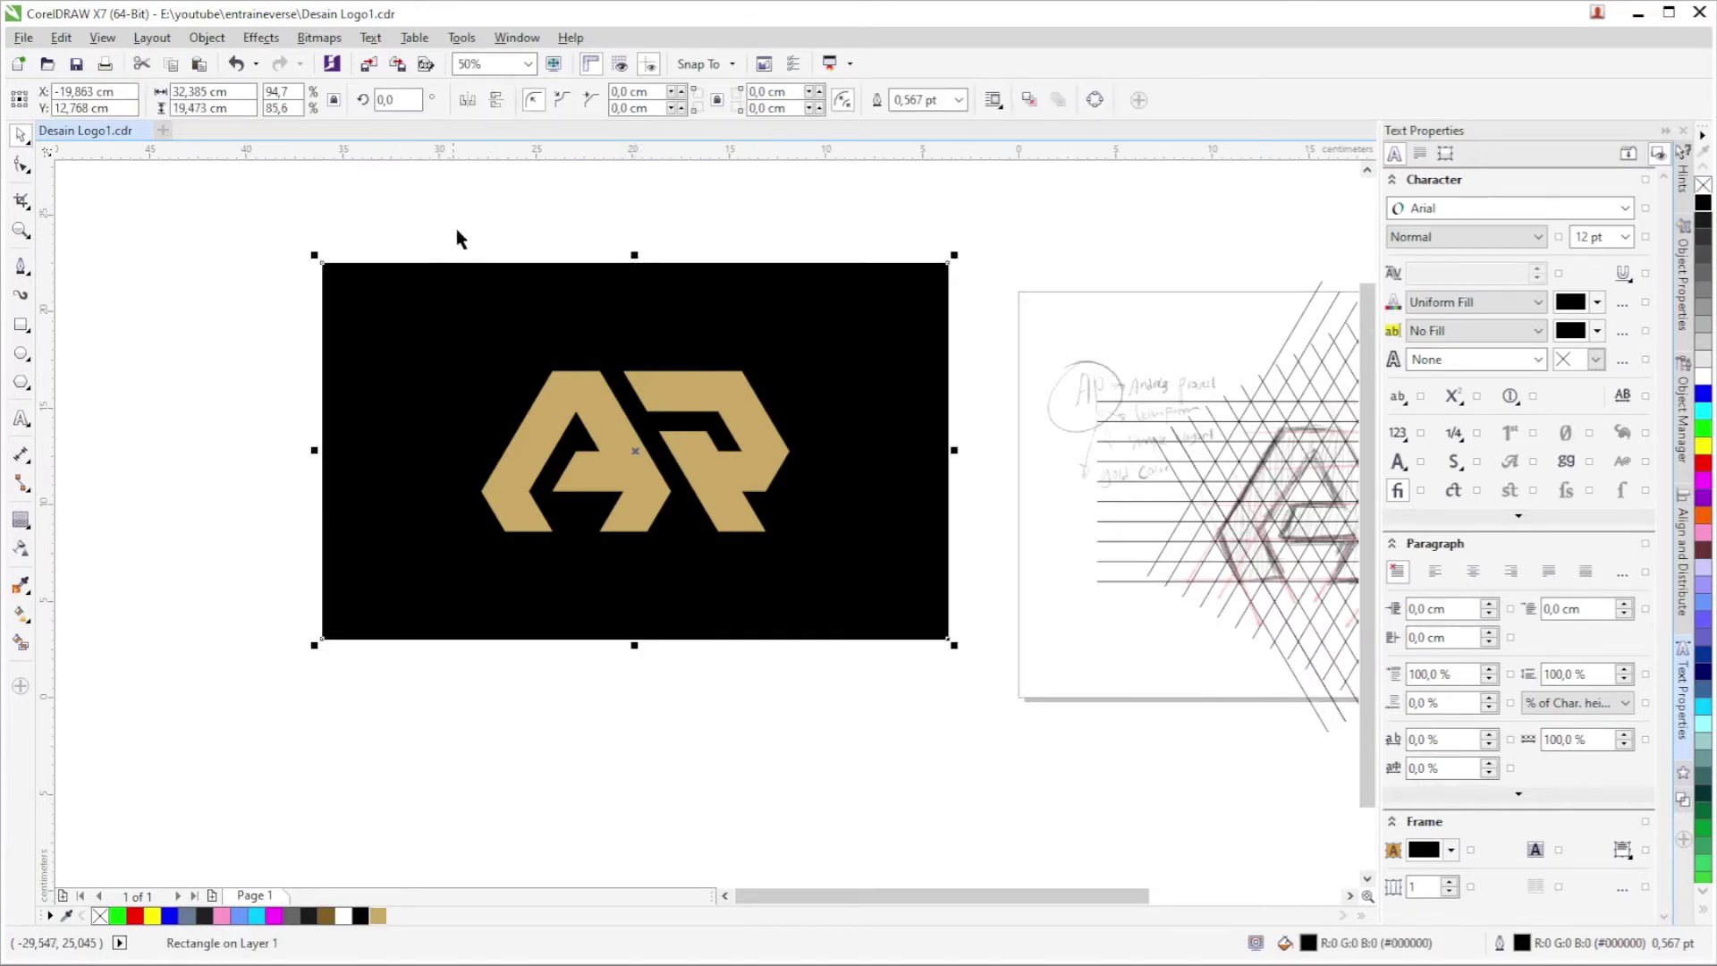
pyautogui.click(1703, 445)
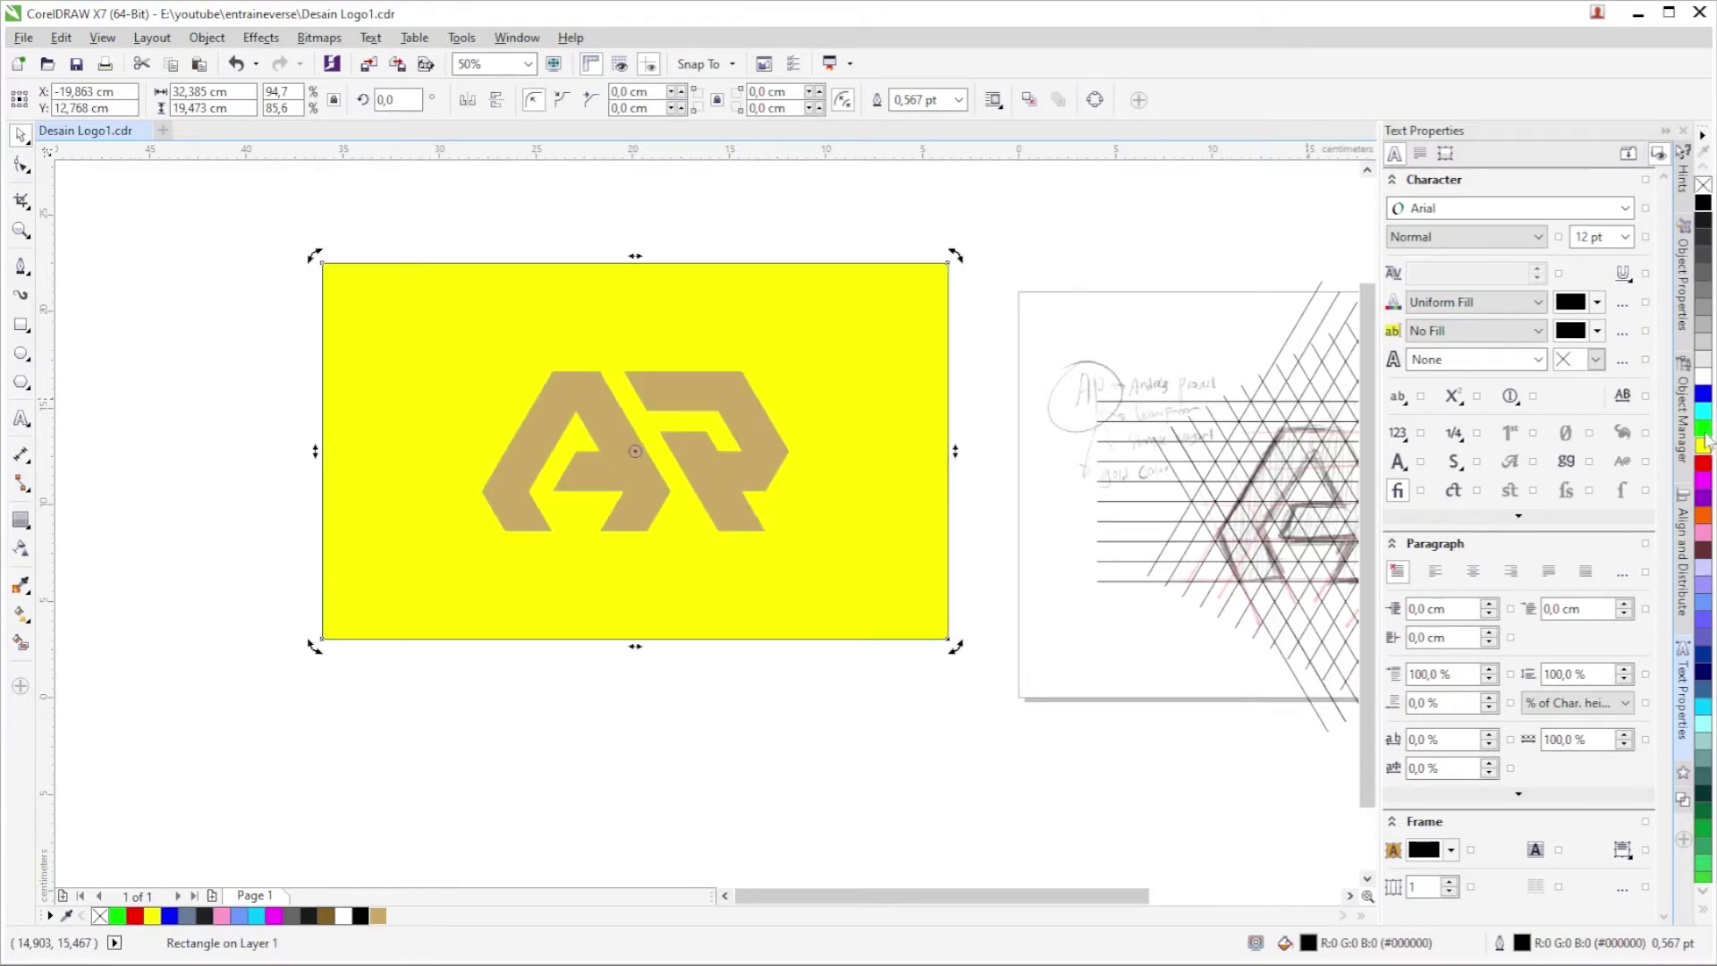
# Marquee-select the AR logo group on the card.
pyautogui.click(527, 702)
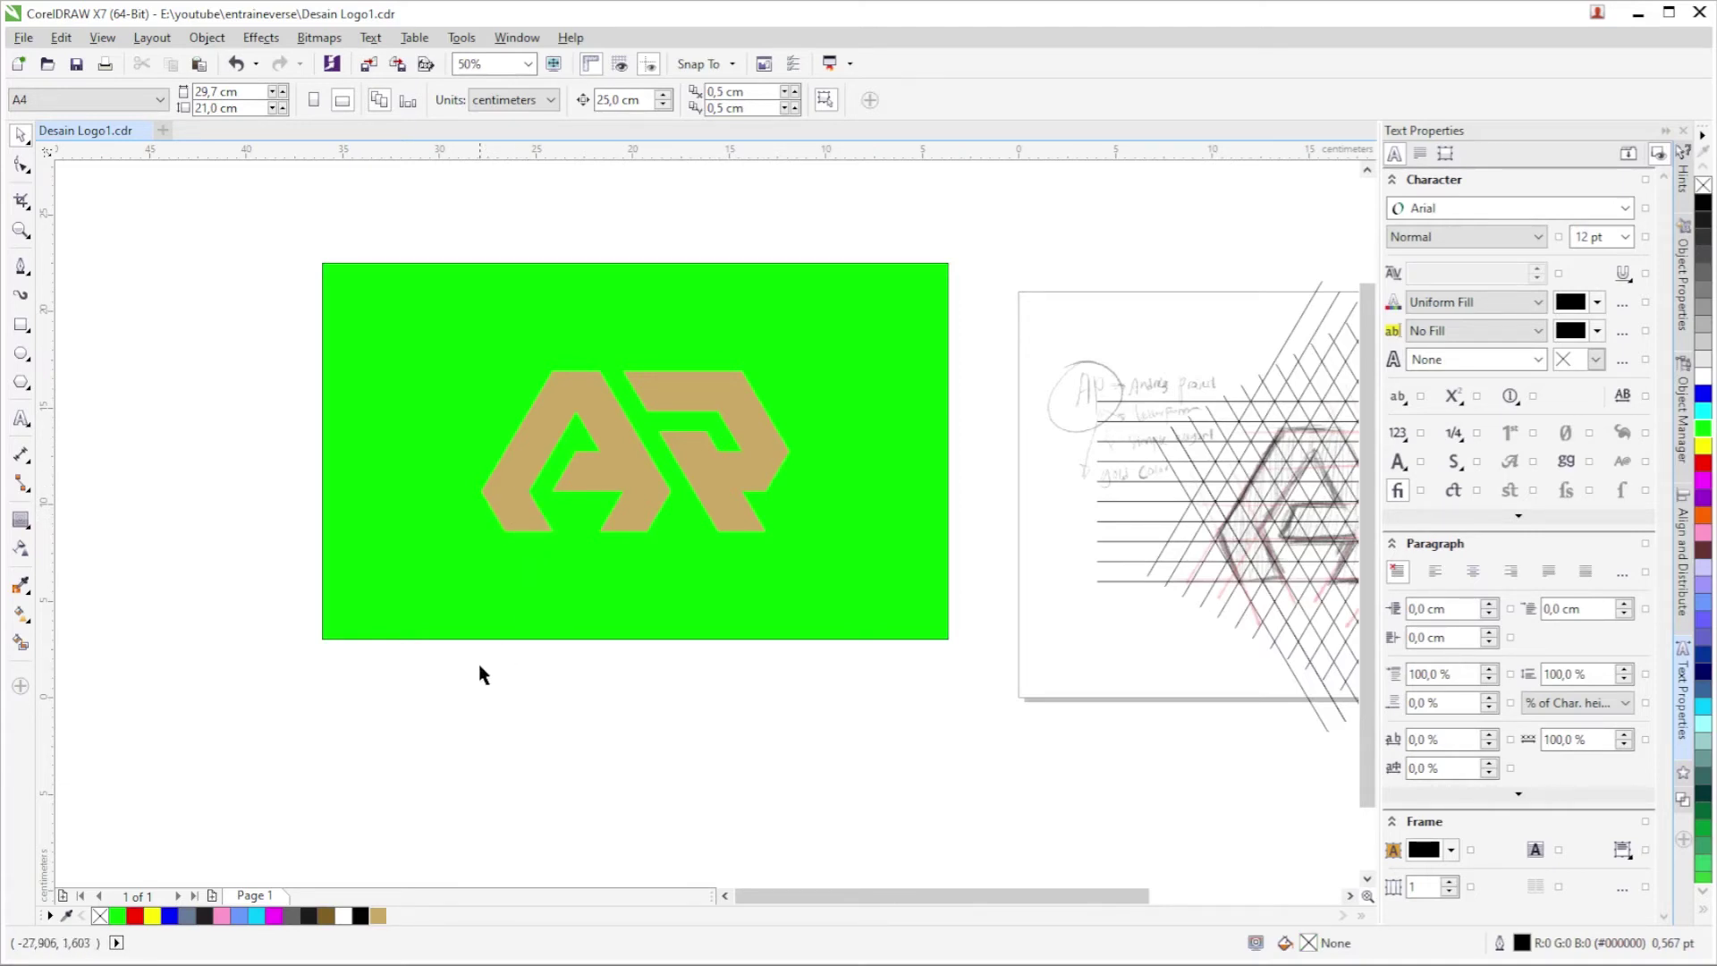
pyautogui.moveTo(424, 734); pyautogui.dragTo(438, 742)
pyautogui.moveTo(515, 673); pyautogui.dragTo(852, 224)
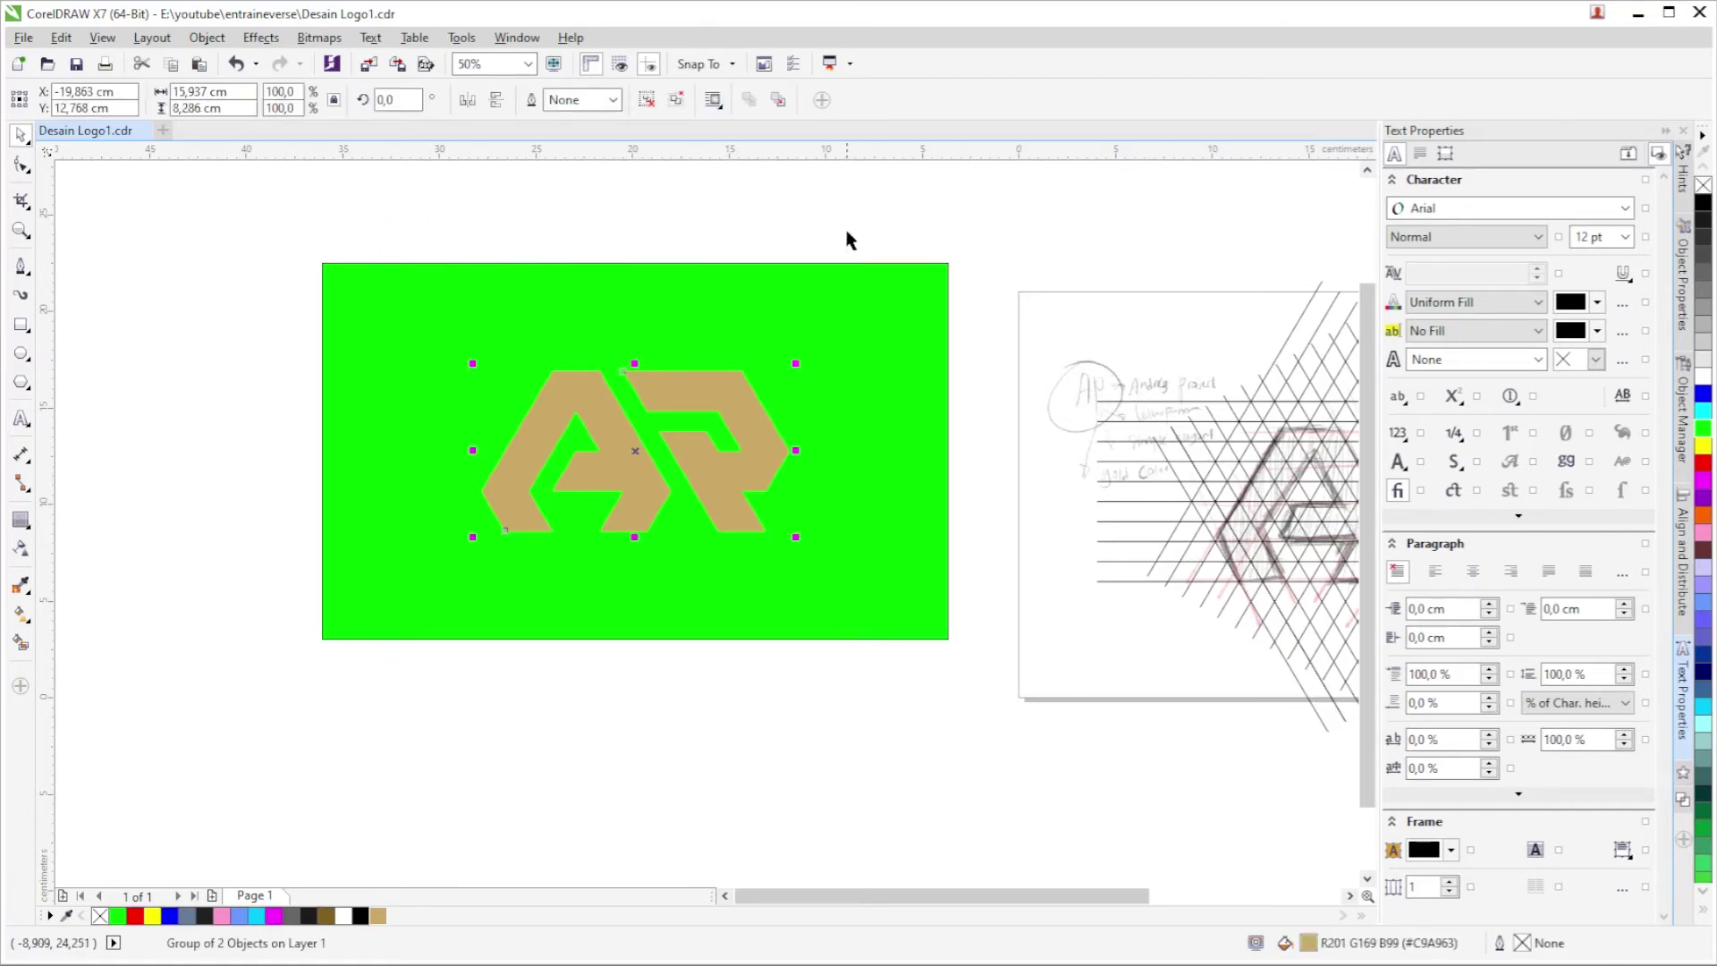
# Fill the AR monogram solid black after briefly trying white.
pyautogui.click(1704, 374)
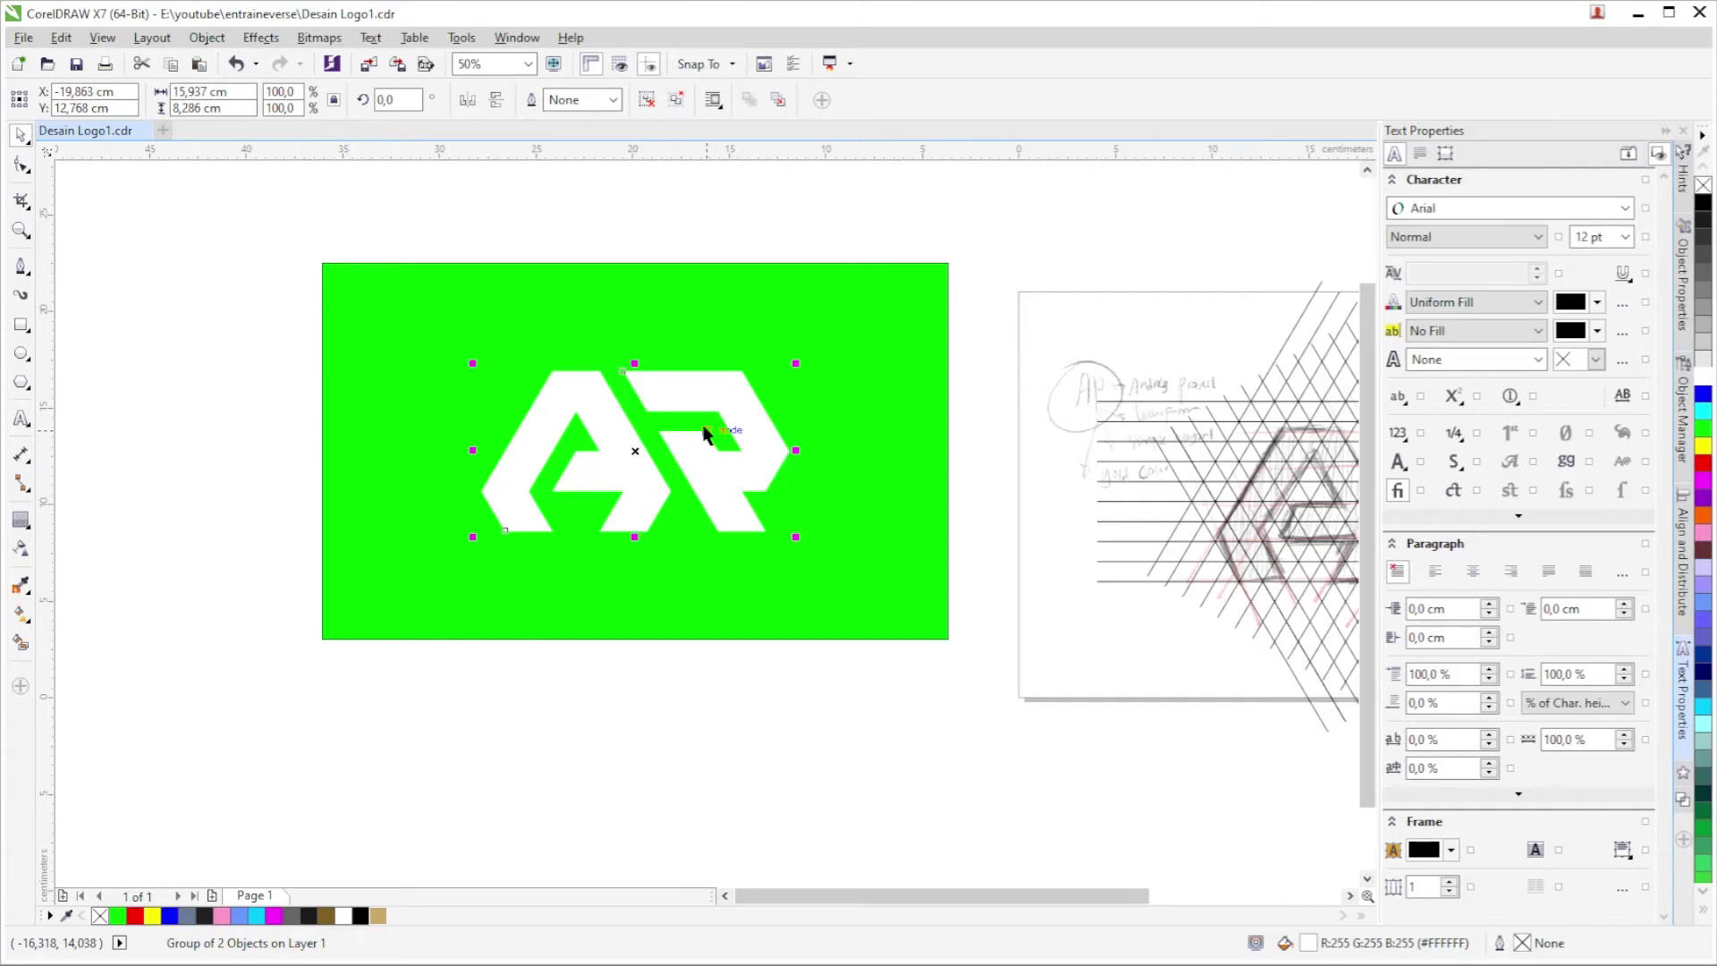
pyautogui.click(1703, 207)
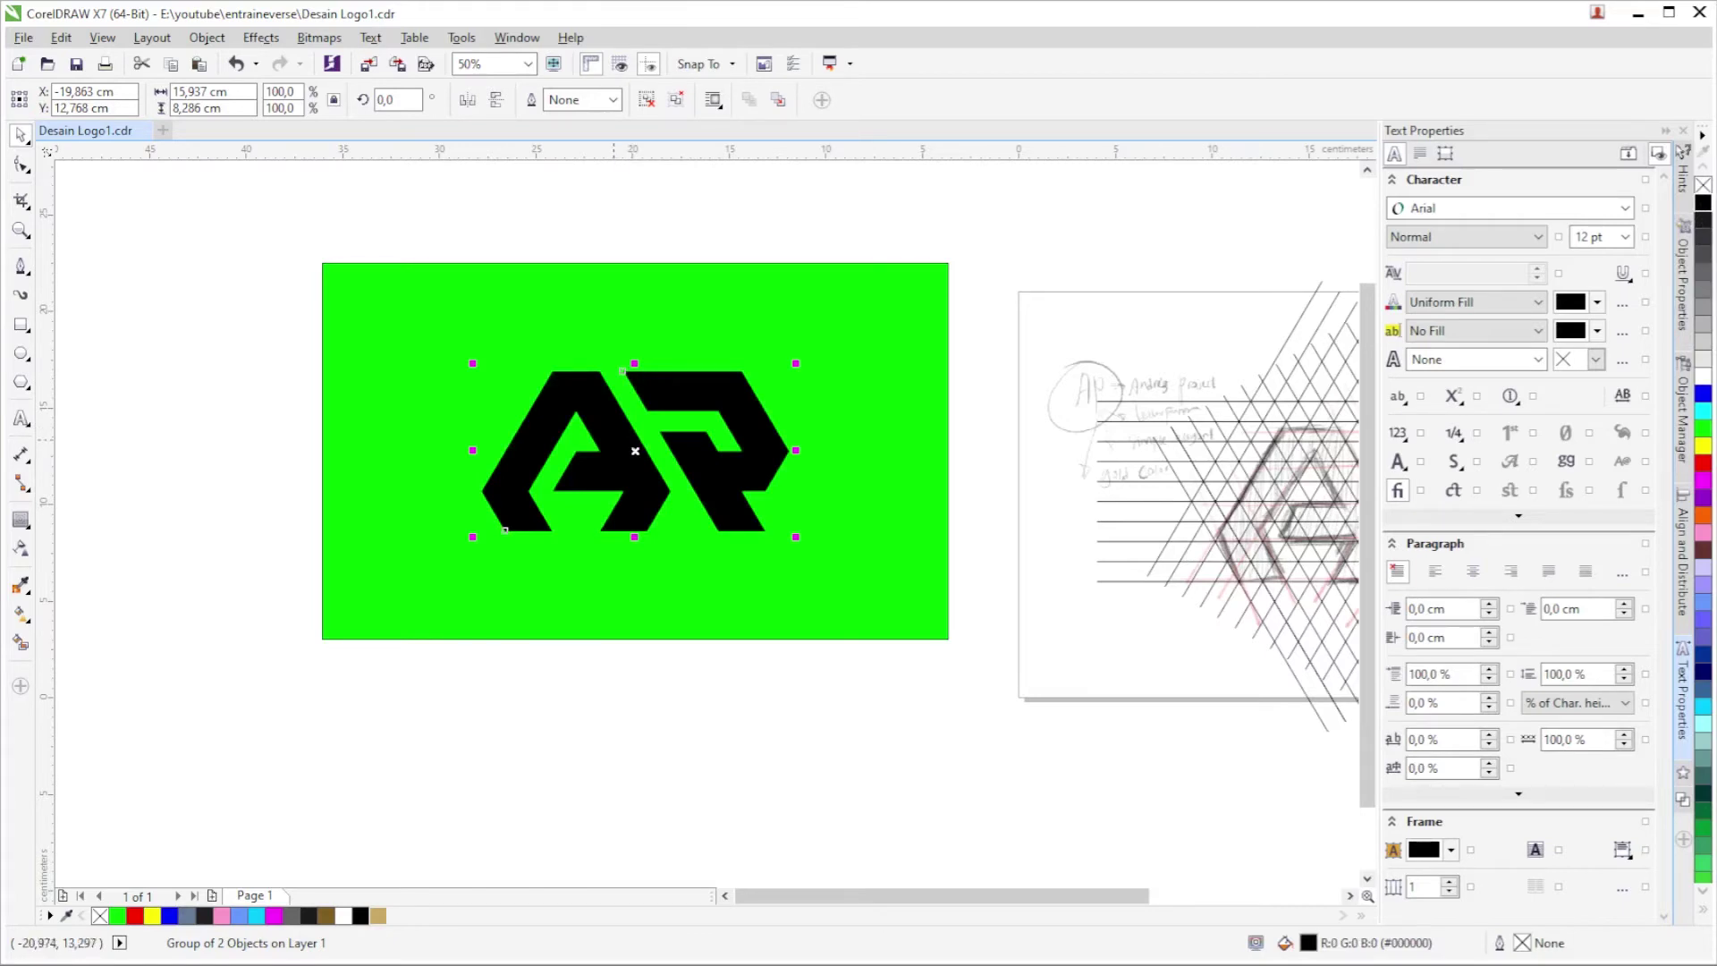
pyautogui.click(624, 238)
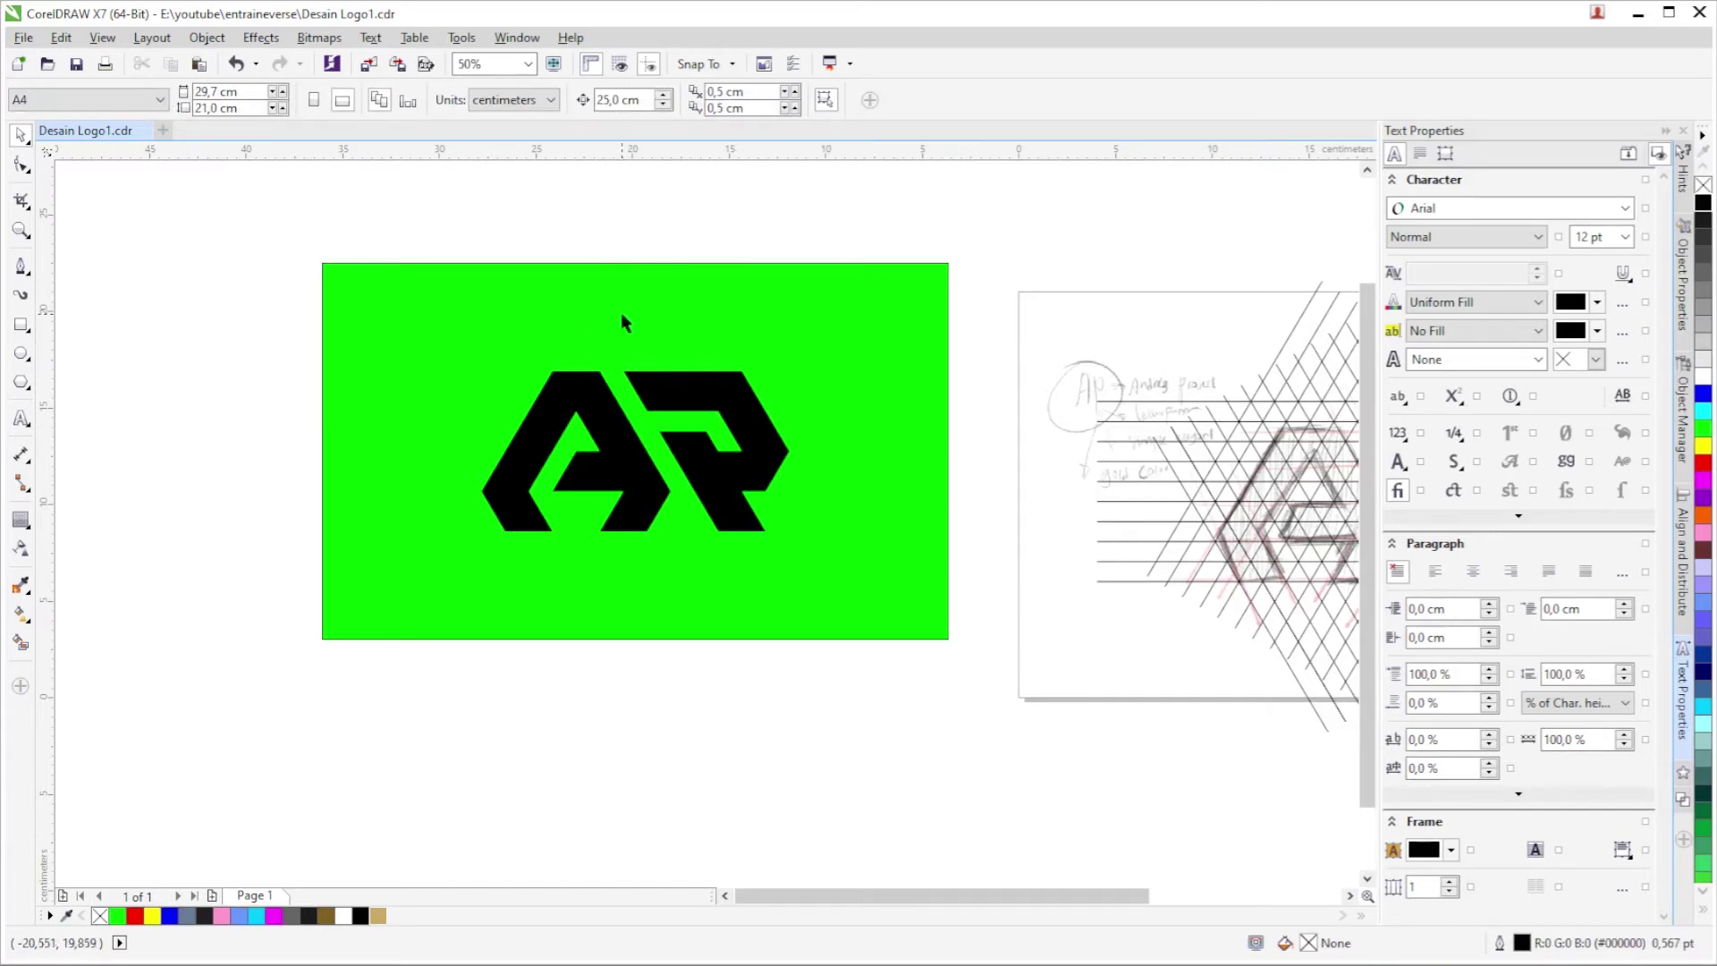
# Make the card black and the AR monogram white.
pyautogui.click(684, 314)
pyautogui.click(1703, 202)
pyautogui.scroll(-1, 979, 320)
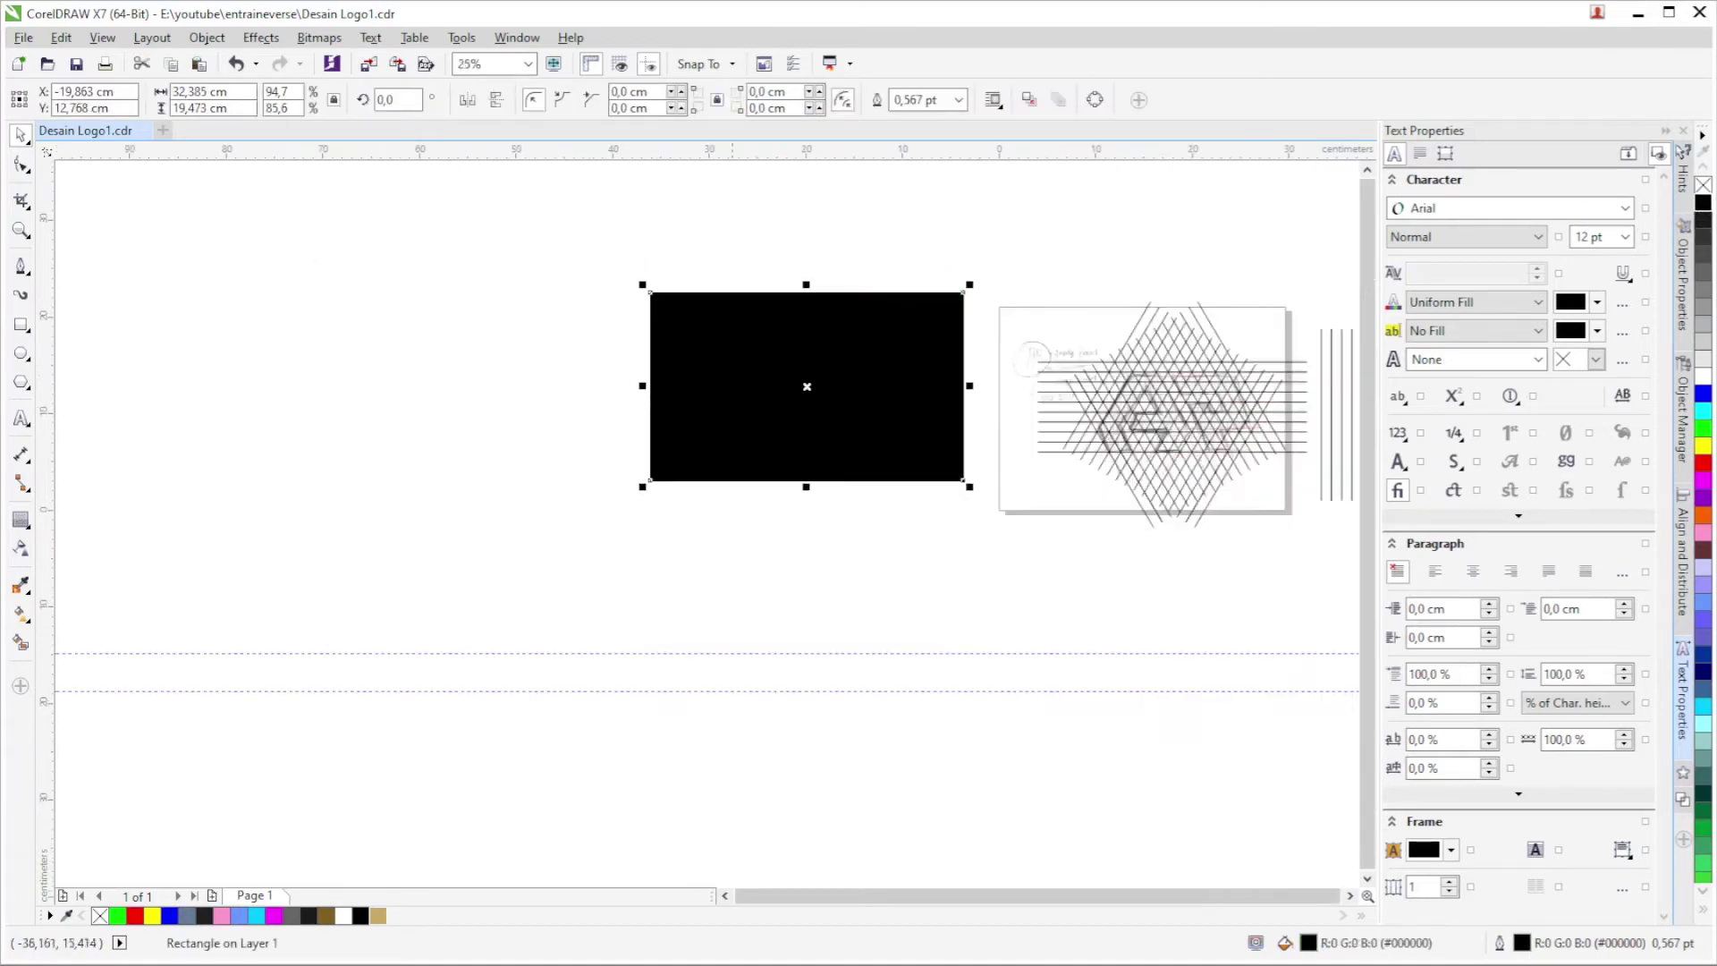
pyautogui.click(720, 617)
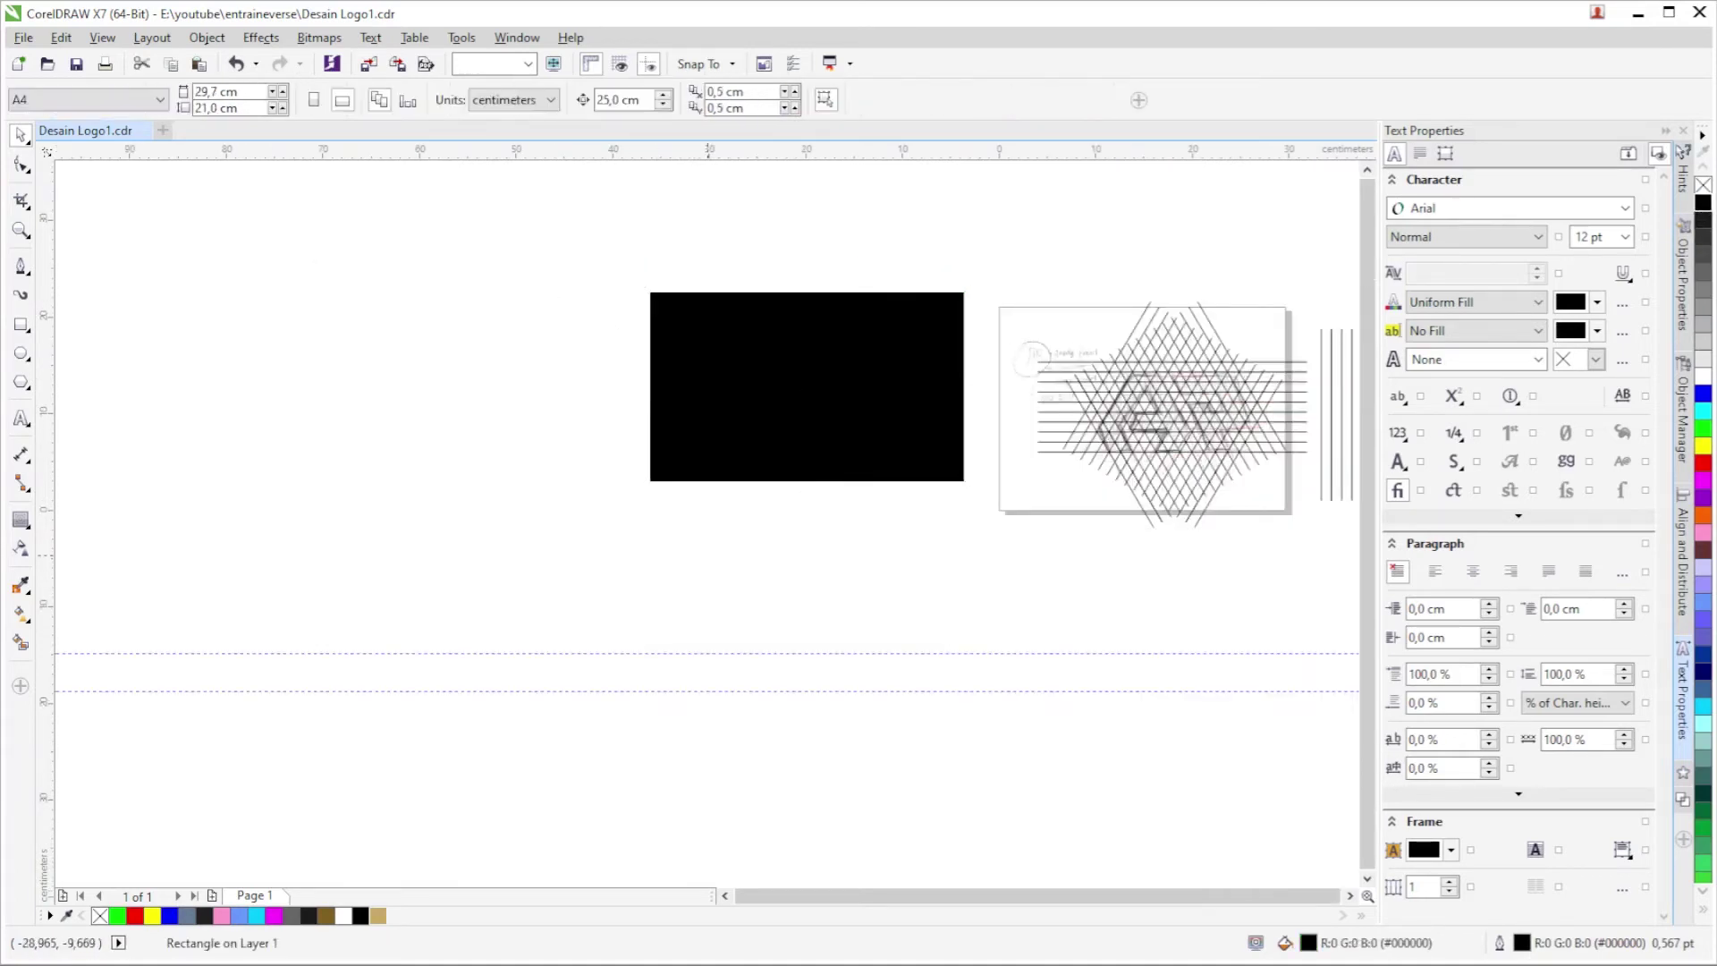
pyautogui.moveTo(671, 183); pyautogui.dragTo(957, 566)
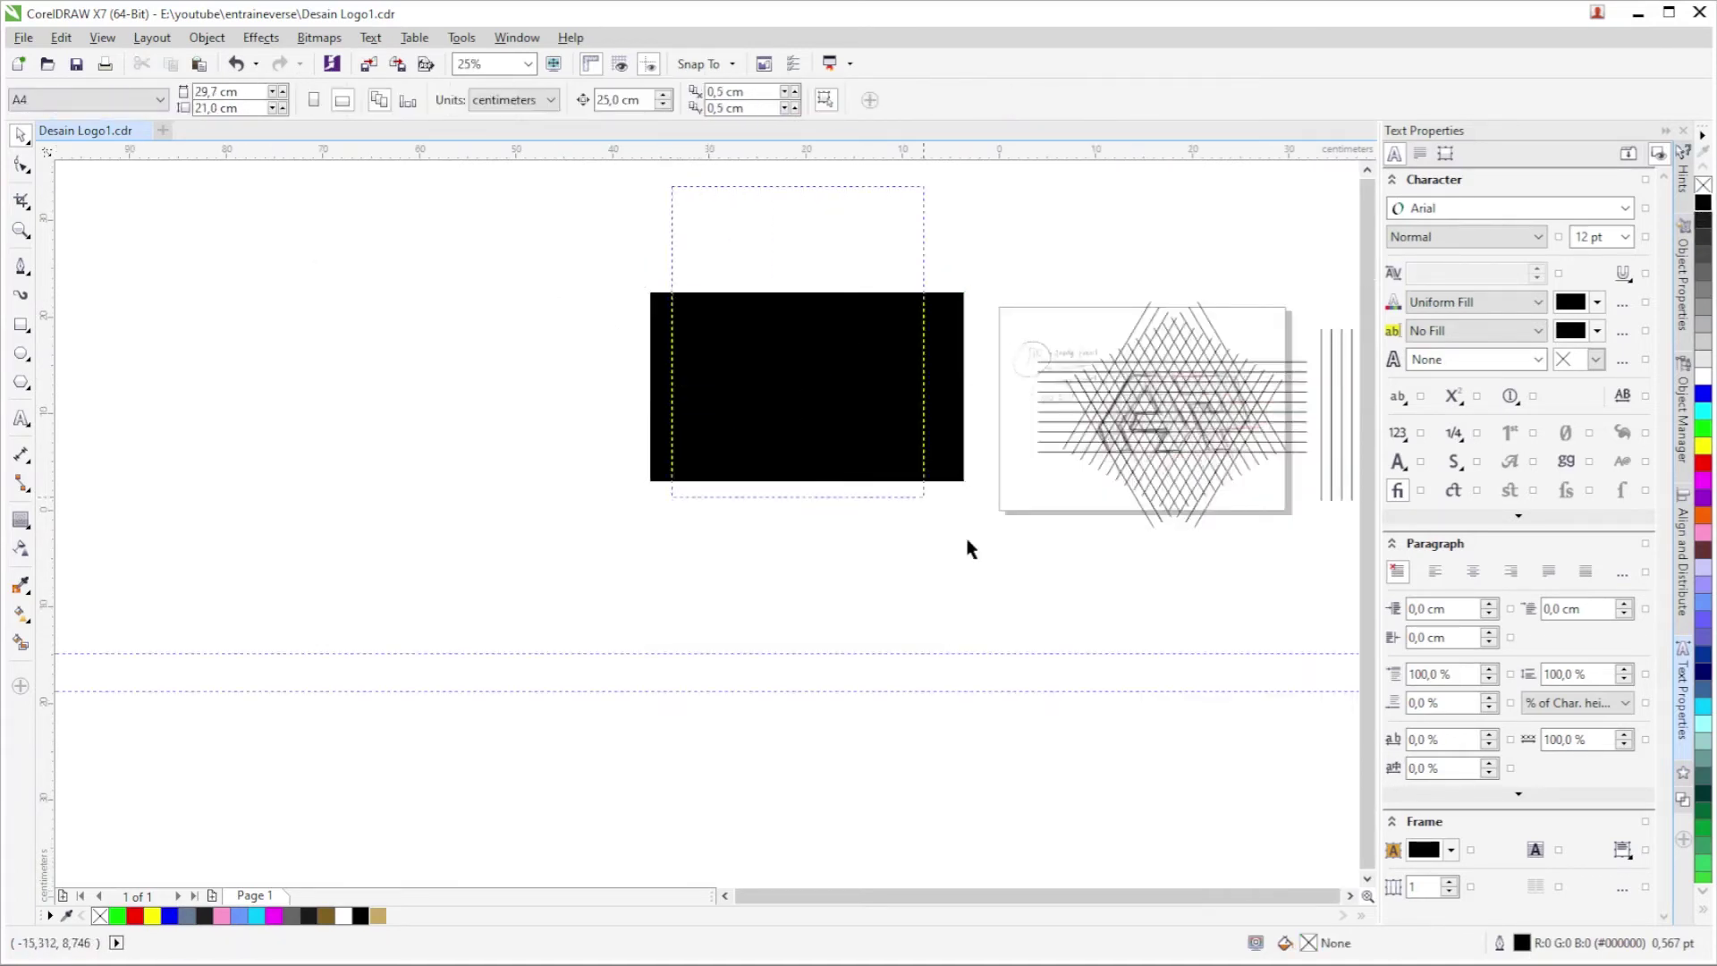
pyautogui.click(1701, 384)
# Shift the card left and place a copy flush against its right edge.
pyautogui.moveTo(498, 237); pyautogui.dragTo(894, 539)
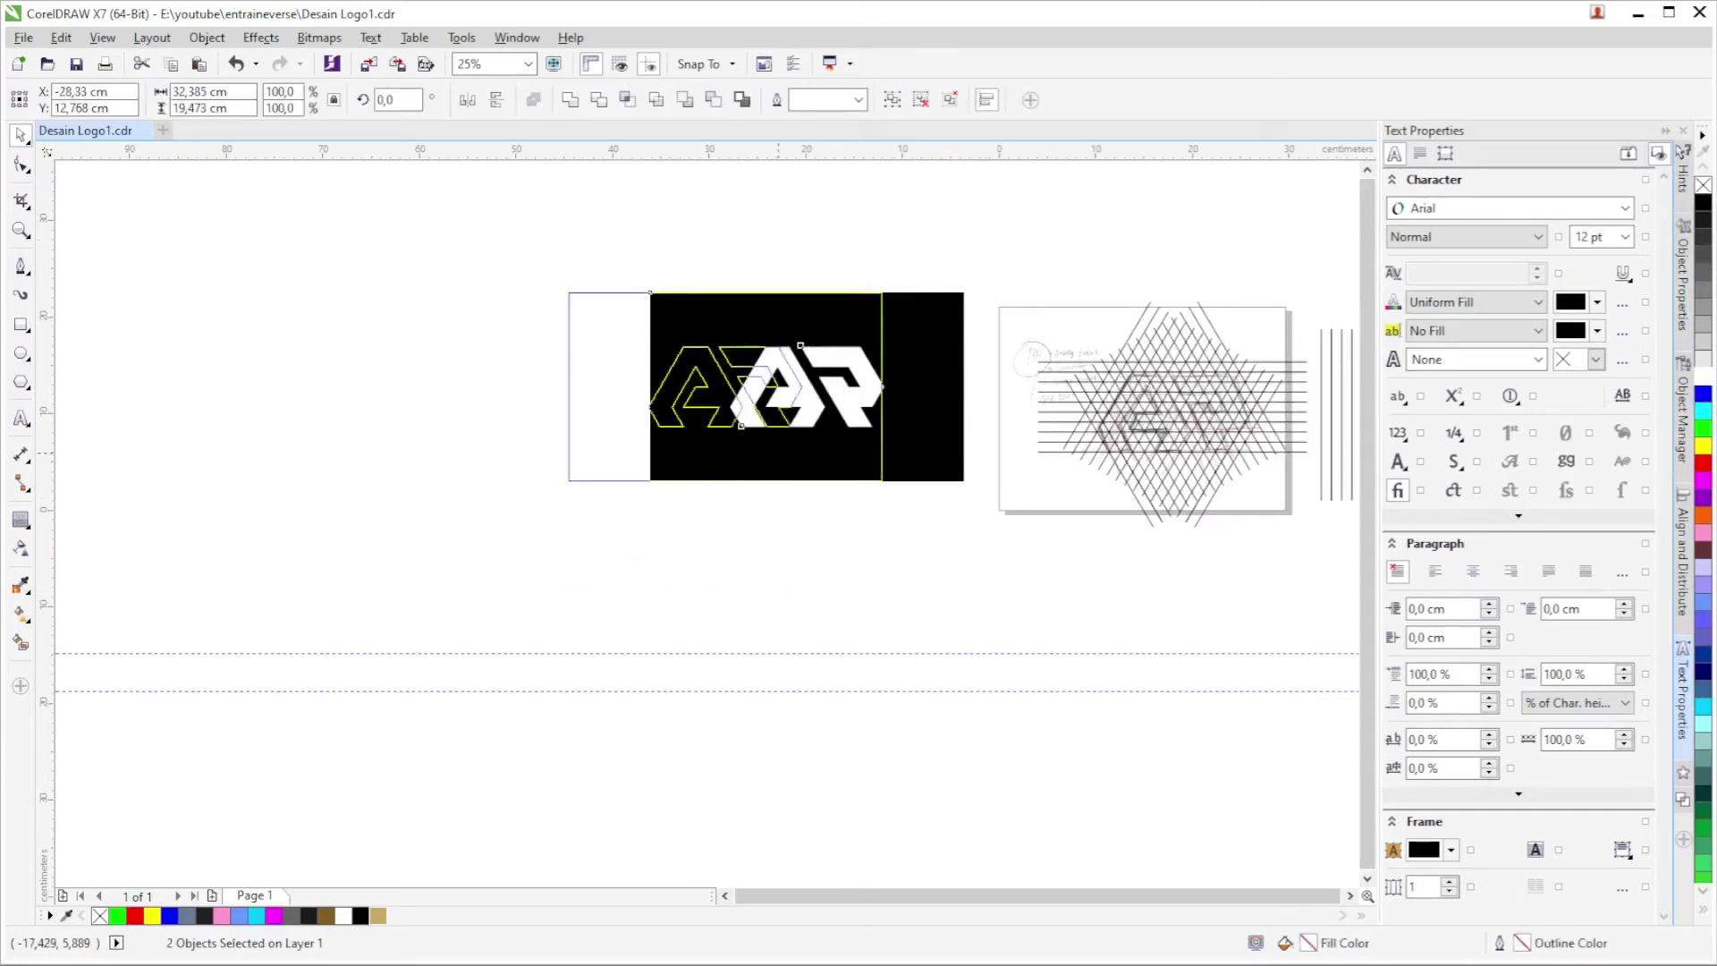
pyautogui.moveTo(741, 426); pyautogui.dragTo(504, 426)
pyautogui.moveTo(264, 184); pyautogui.dragTo(796, 528)
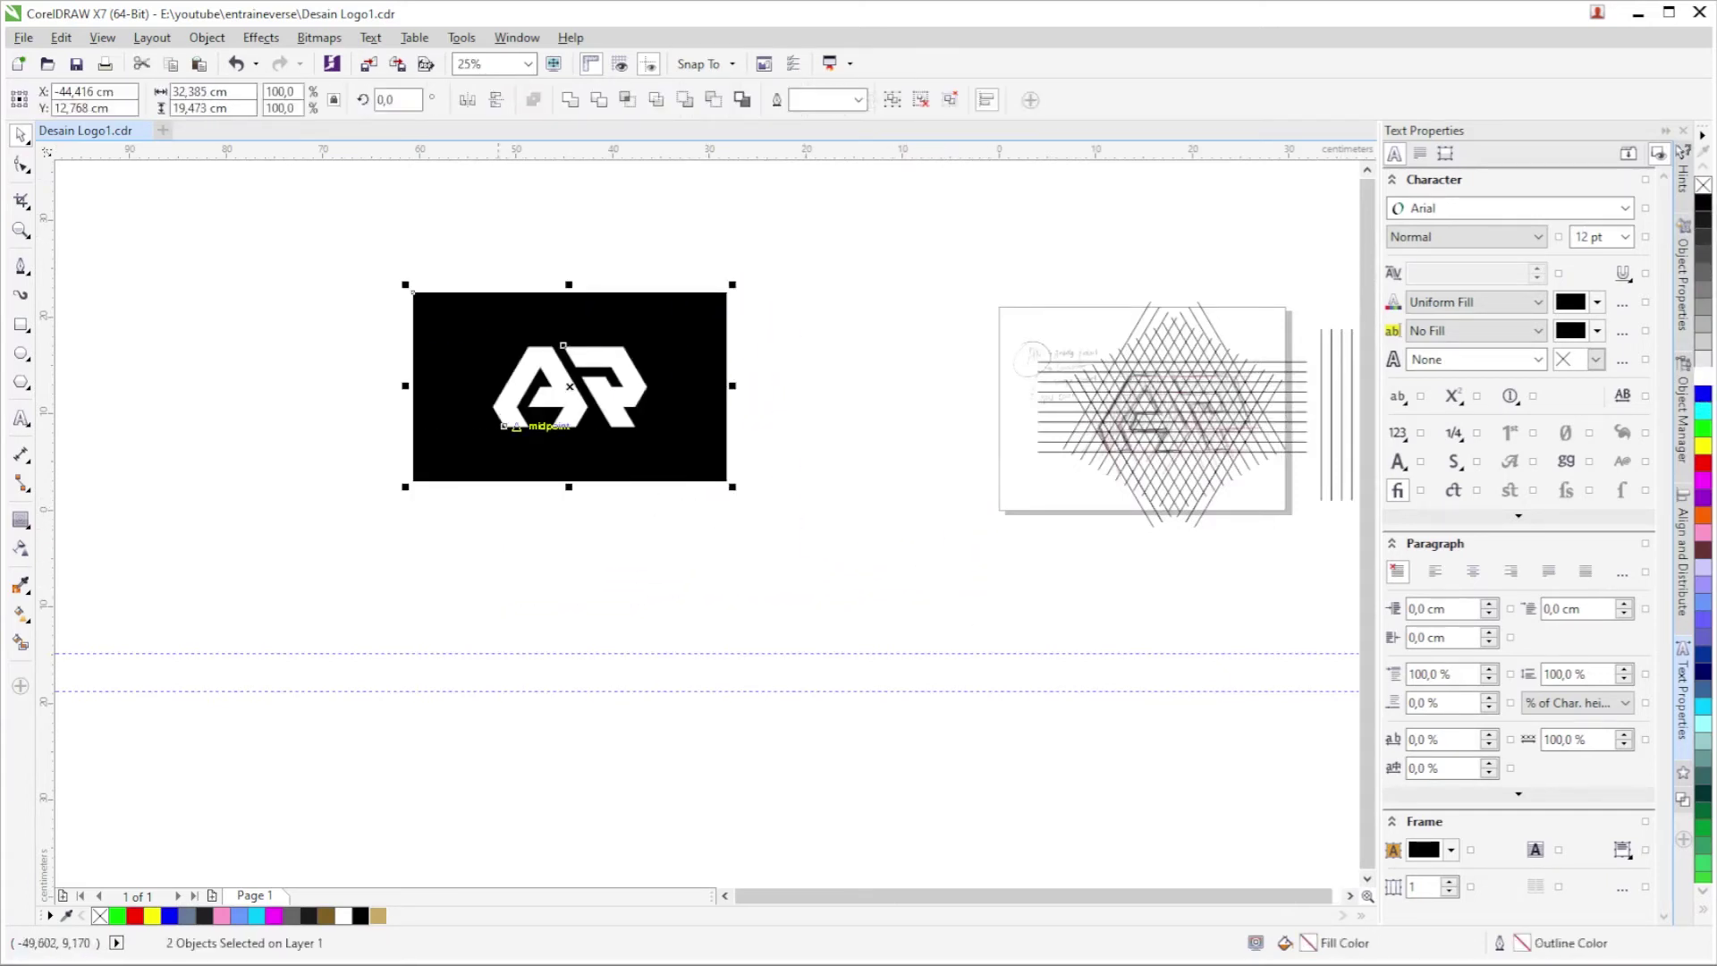
pyautogui.moveTo(414, 356); pyautogui.dragTo(728, 364)
pyautogui.moveTo(706, 220); pyautogui.dragTo(989, 501)
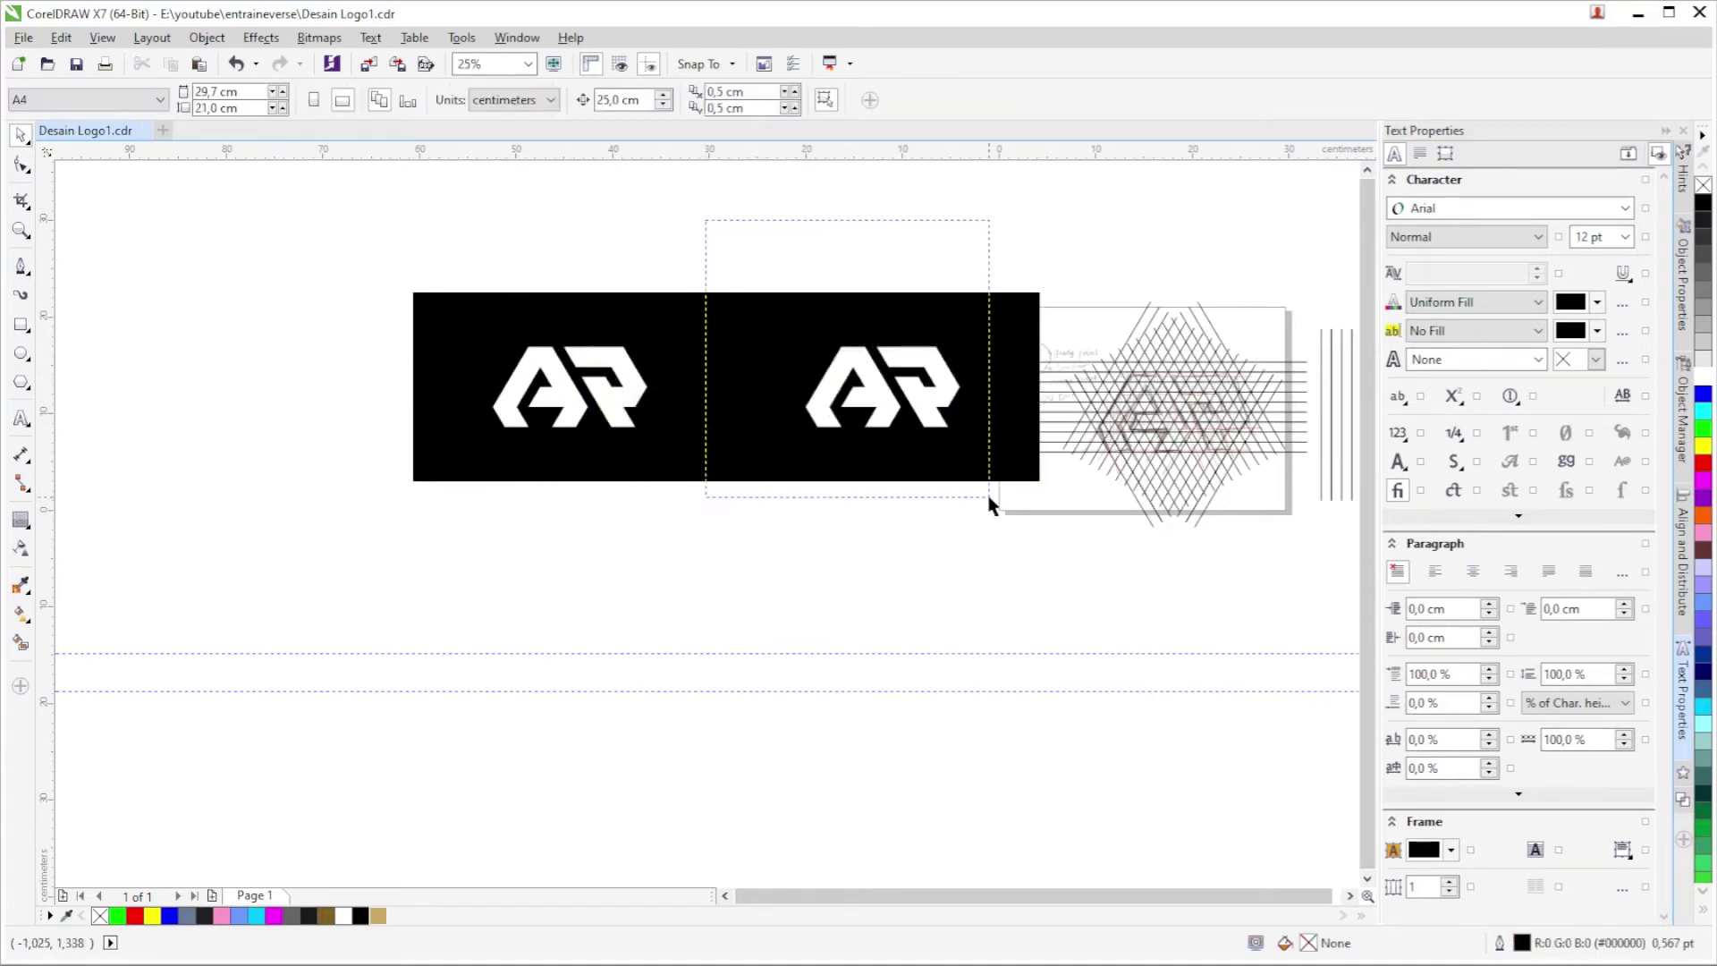
# Fill the copied card light grey, move it below, and delete a stray logo.
pyautogui.click(1703, 327)
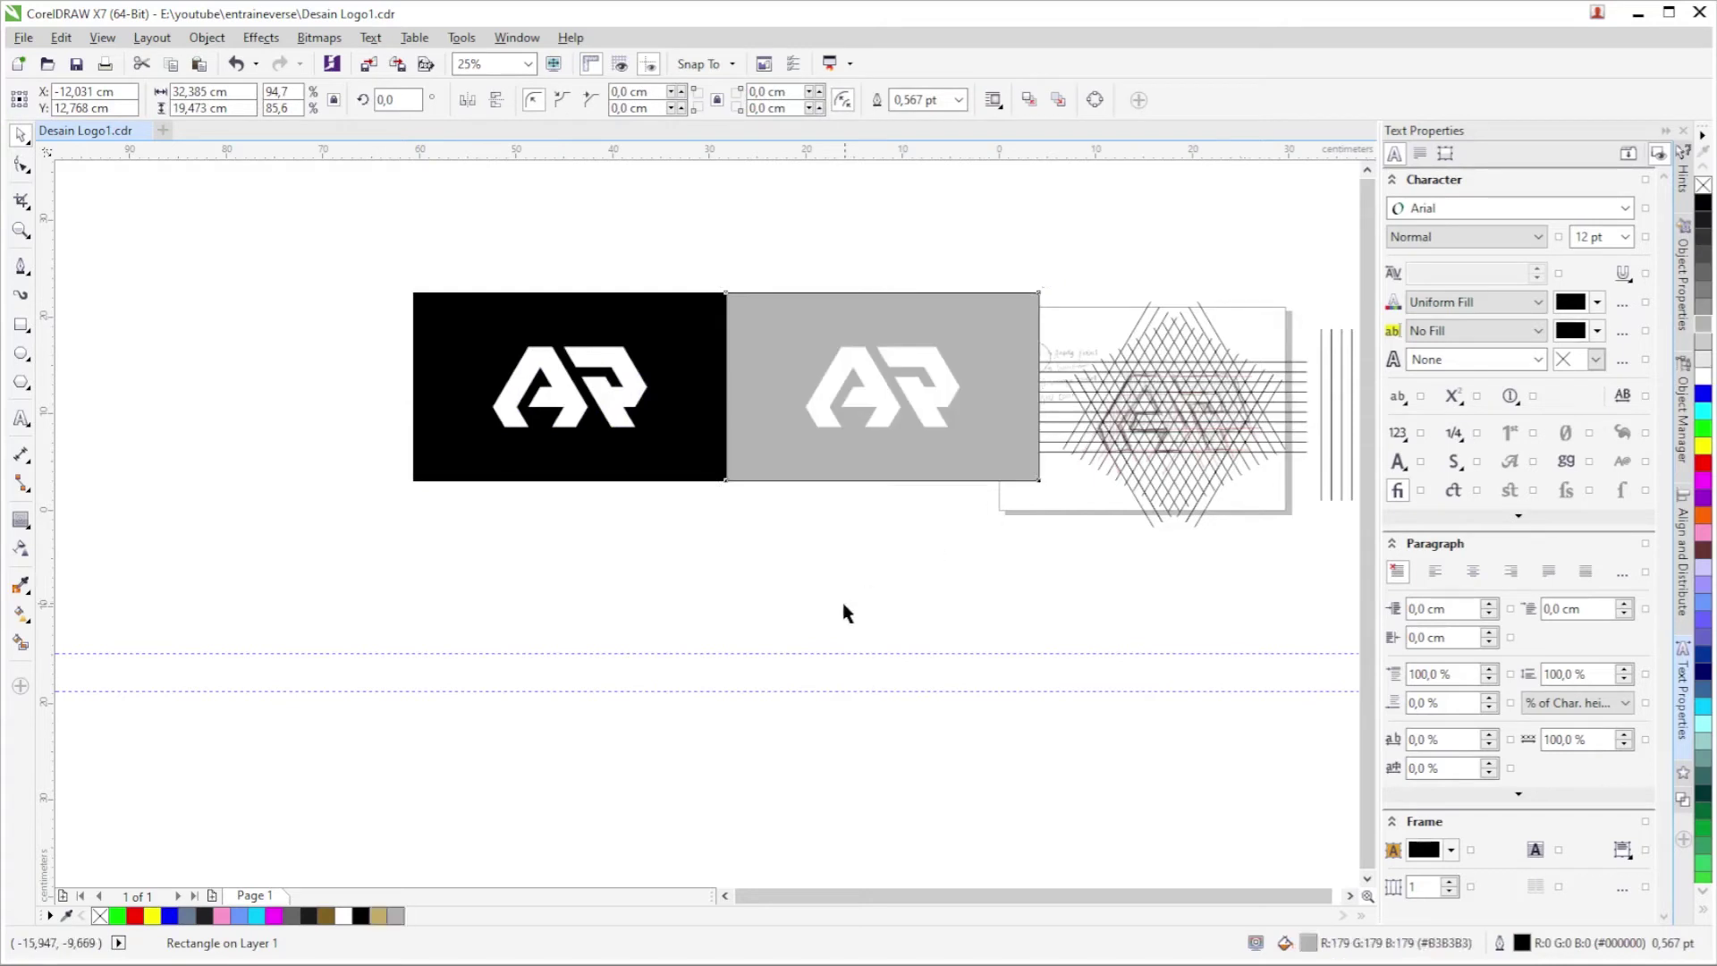
pyautogui.moveTo(671, 200); pyautogui.dragTo(977, 441)
pyautogui.moveTo(728, 293)
pyautogui.mouseDown()
pyautogui.moveTo(728, 345)
pyautogui.moveTo(548, 483)
pyautogui.mouseUp()
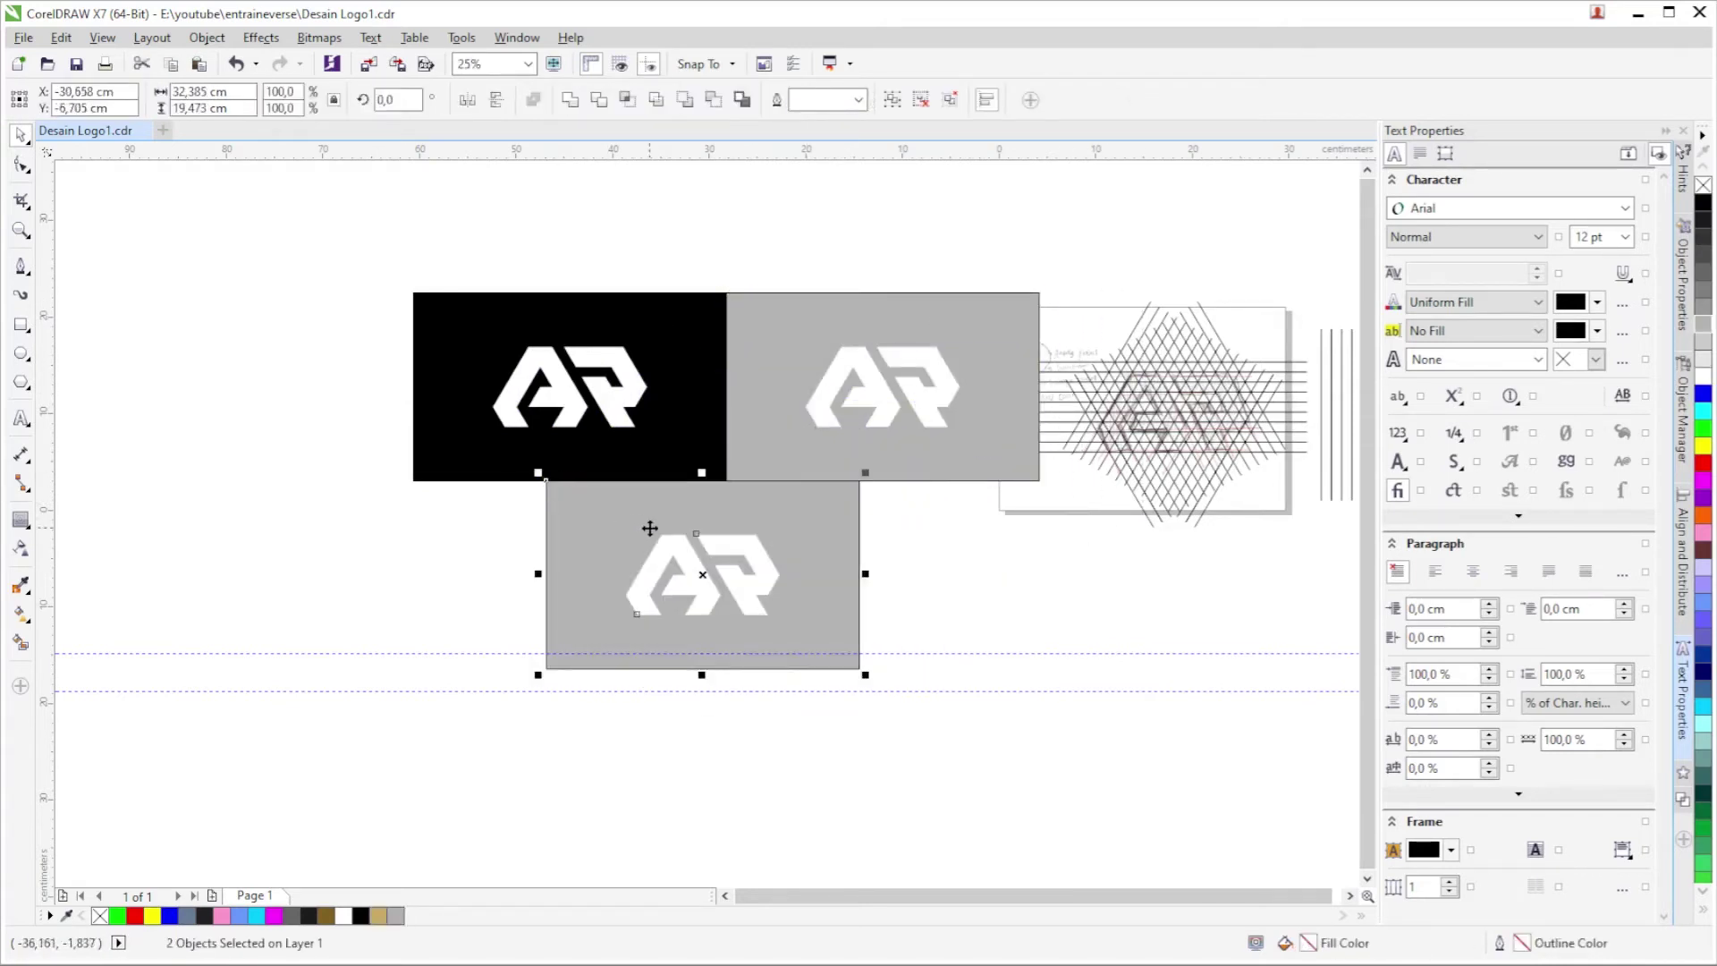
pyautogui.click(723, 435)
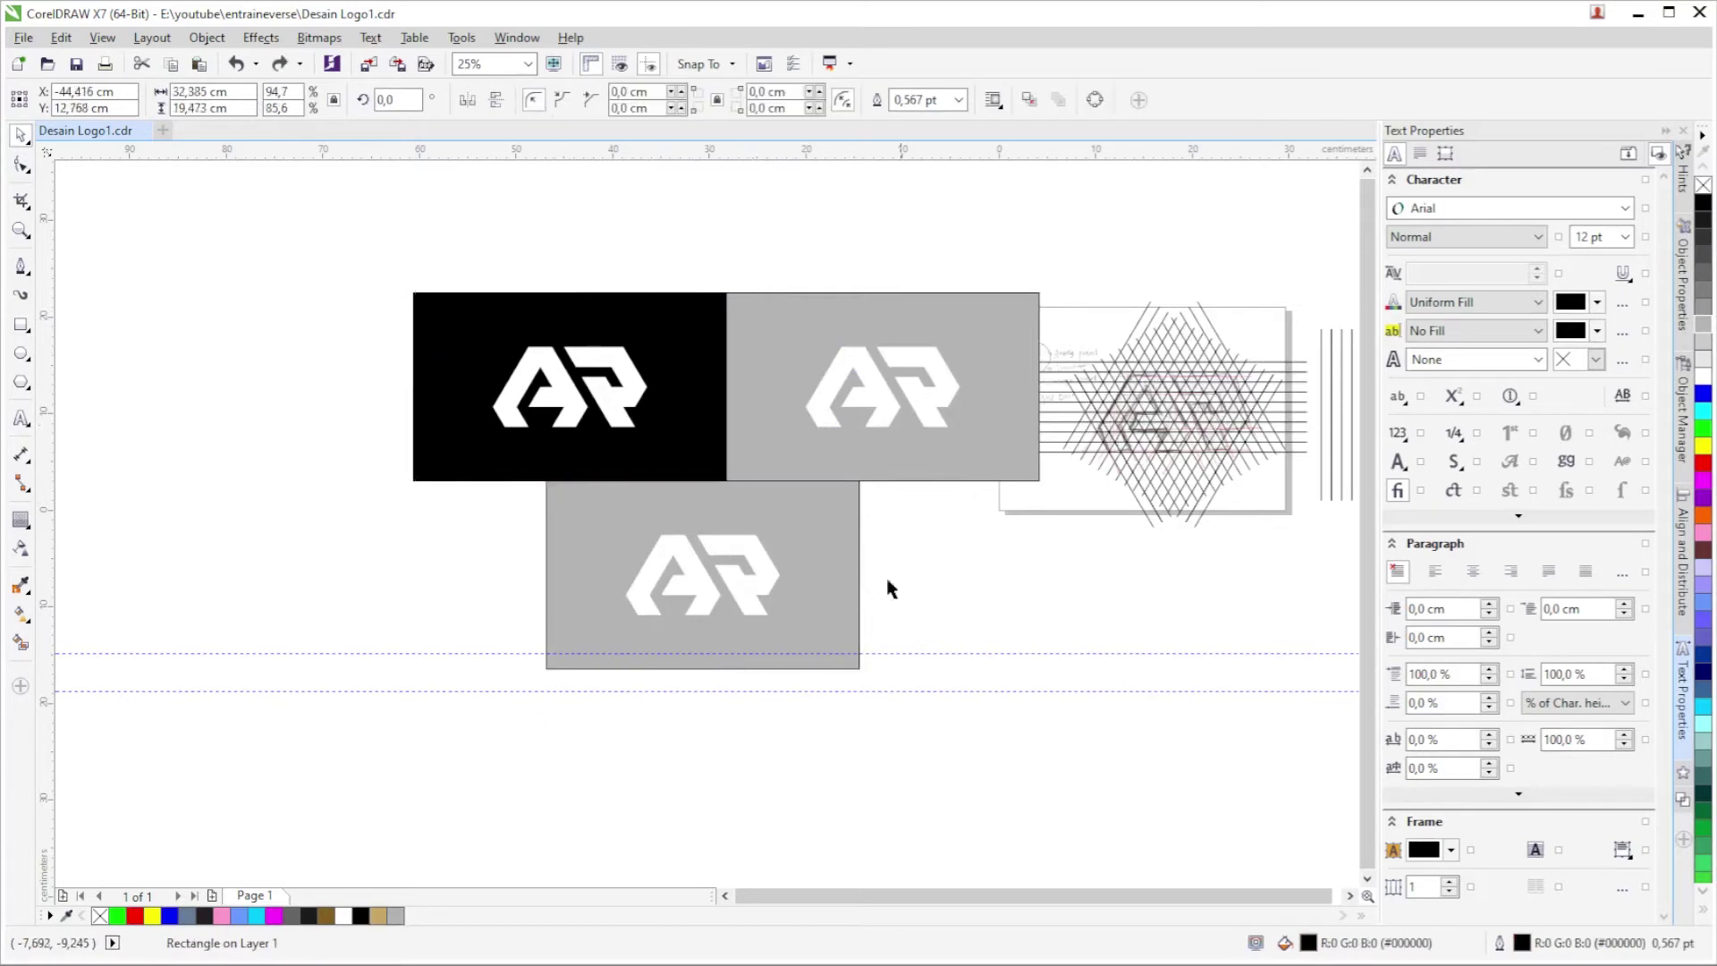
pyautogui.press('Delete')
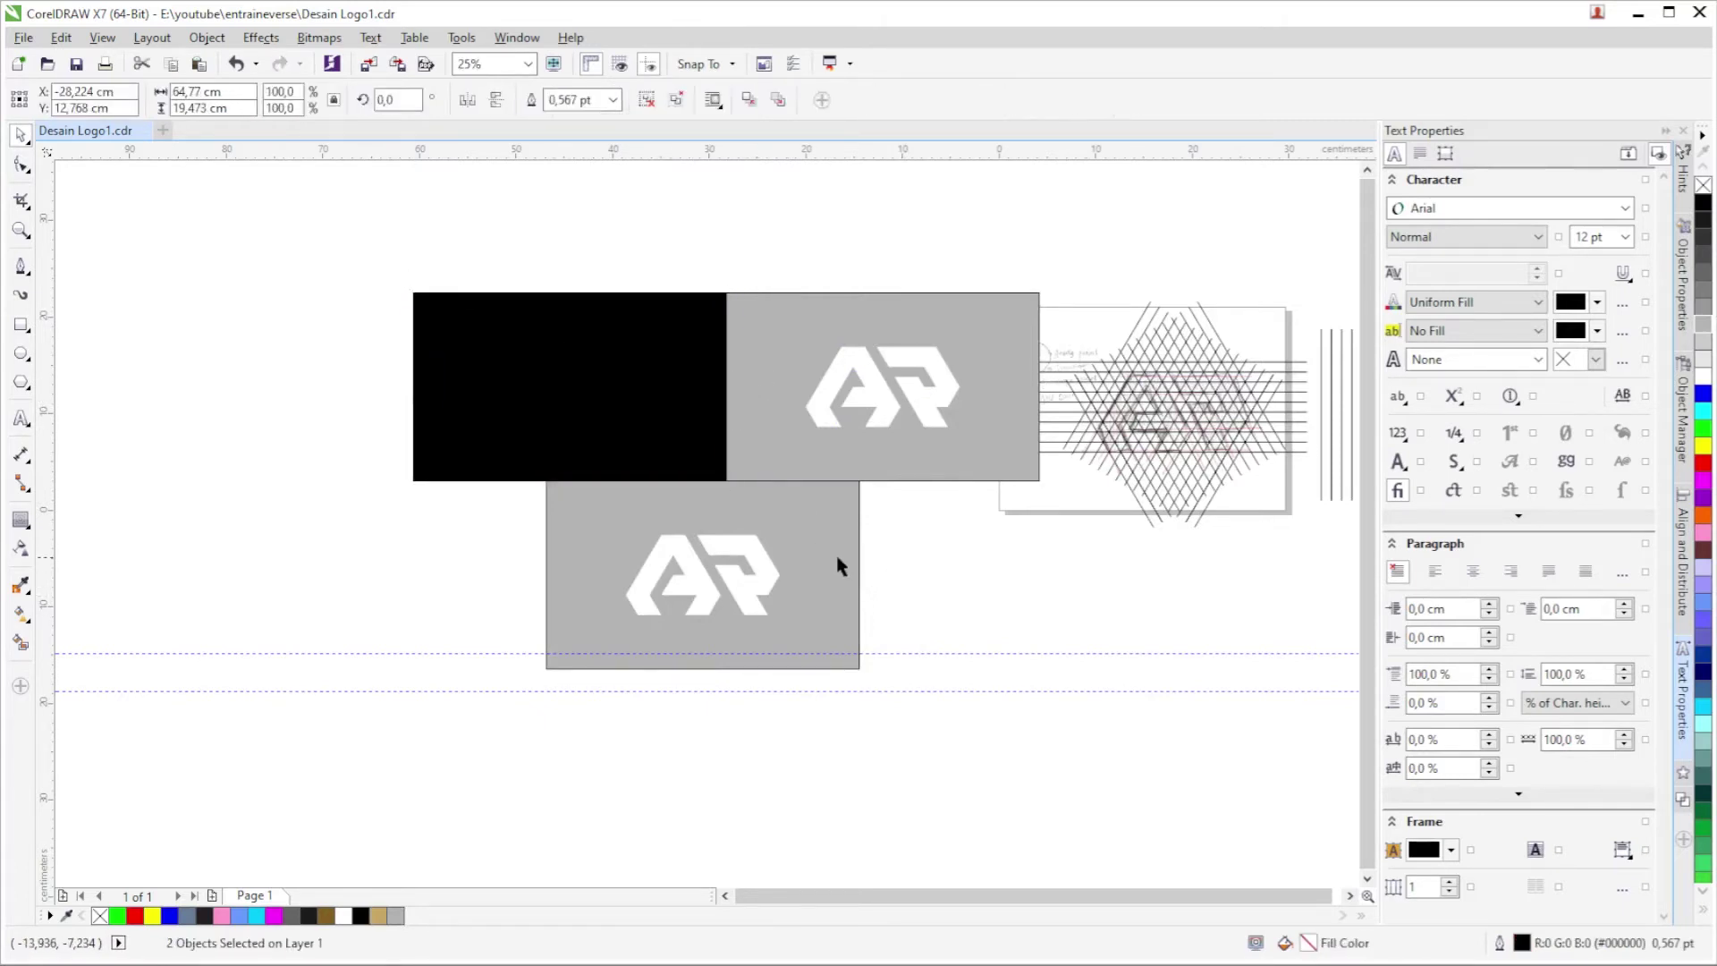
# Centre the lower grey card under the top pair, group the top cards, and shift everything up-left.
pyautogui.keyDown('shift'); pyautogui.click(767, 487); pyautogui.keyUp('shift')
pyautogui.press('c')
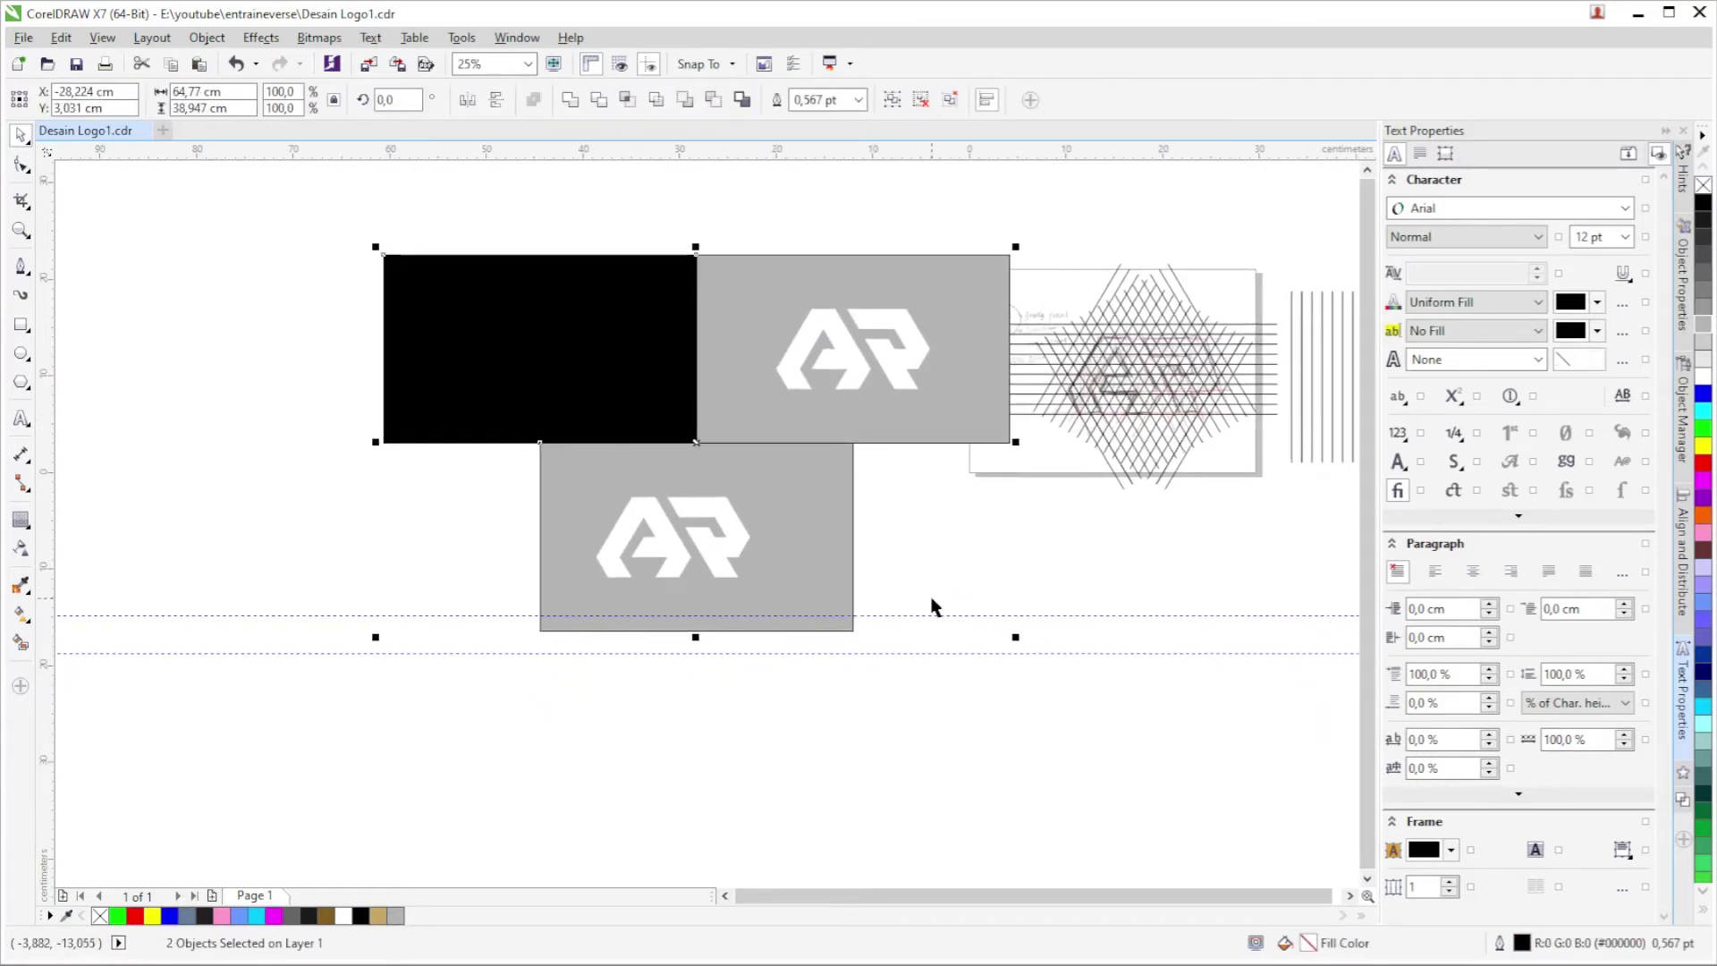
pyautogui.click(931, 601)
pyautogui.hotkey('ctrl', 'g')
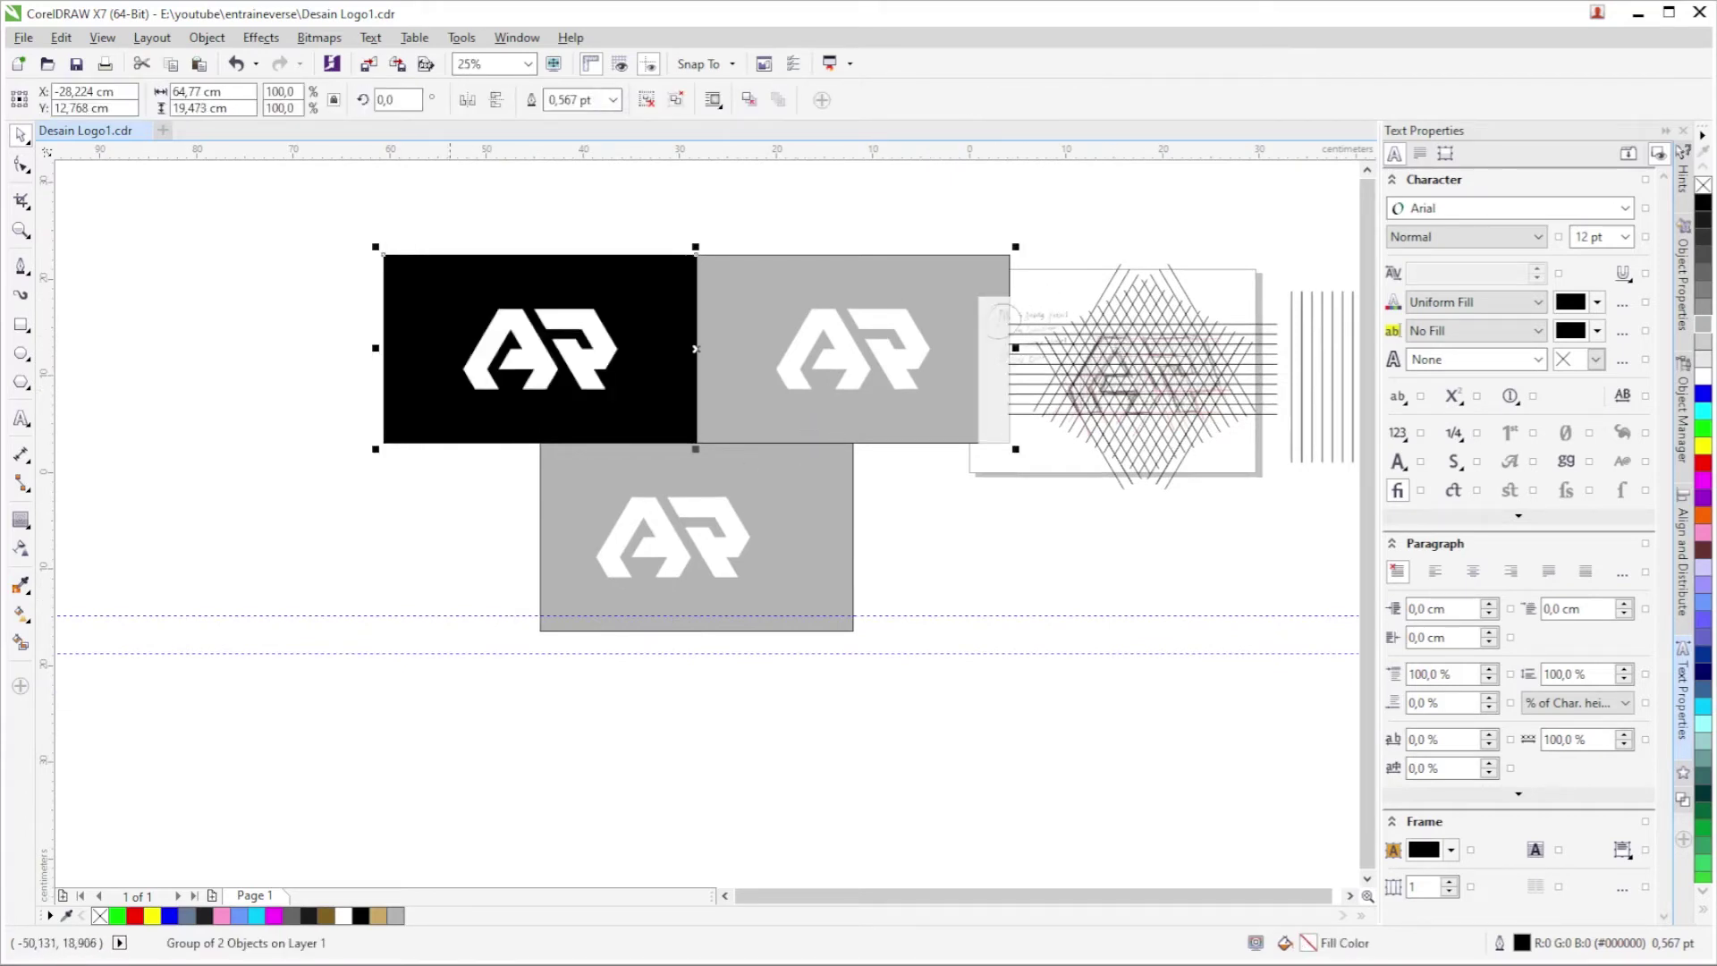
pyautogui.moveTo(308, 215); pyautogui.dragTo(1091, 680)
pyautogui.moveTo(840, 379); pyautogui.dragTo(677, 348)
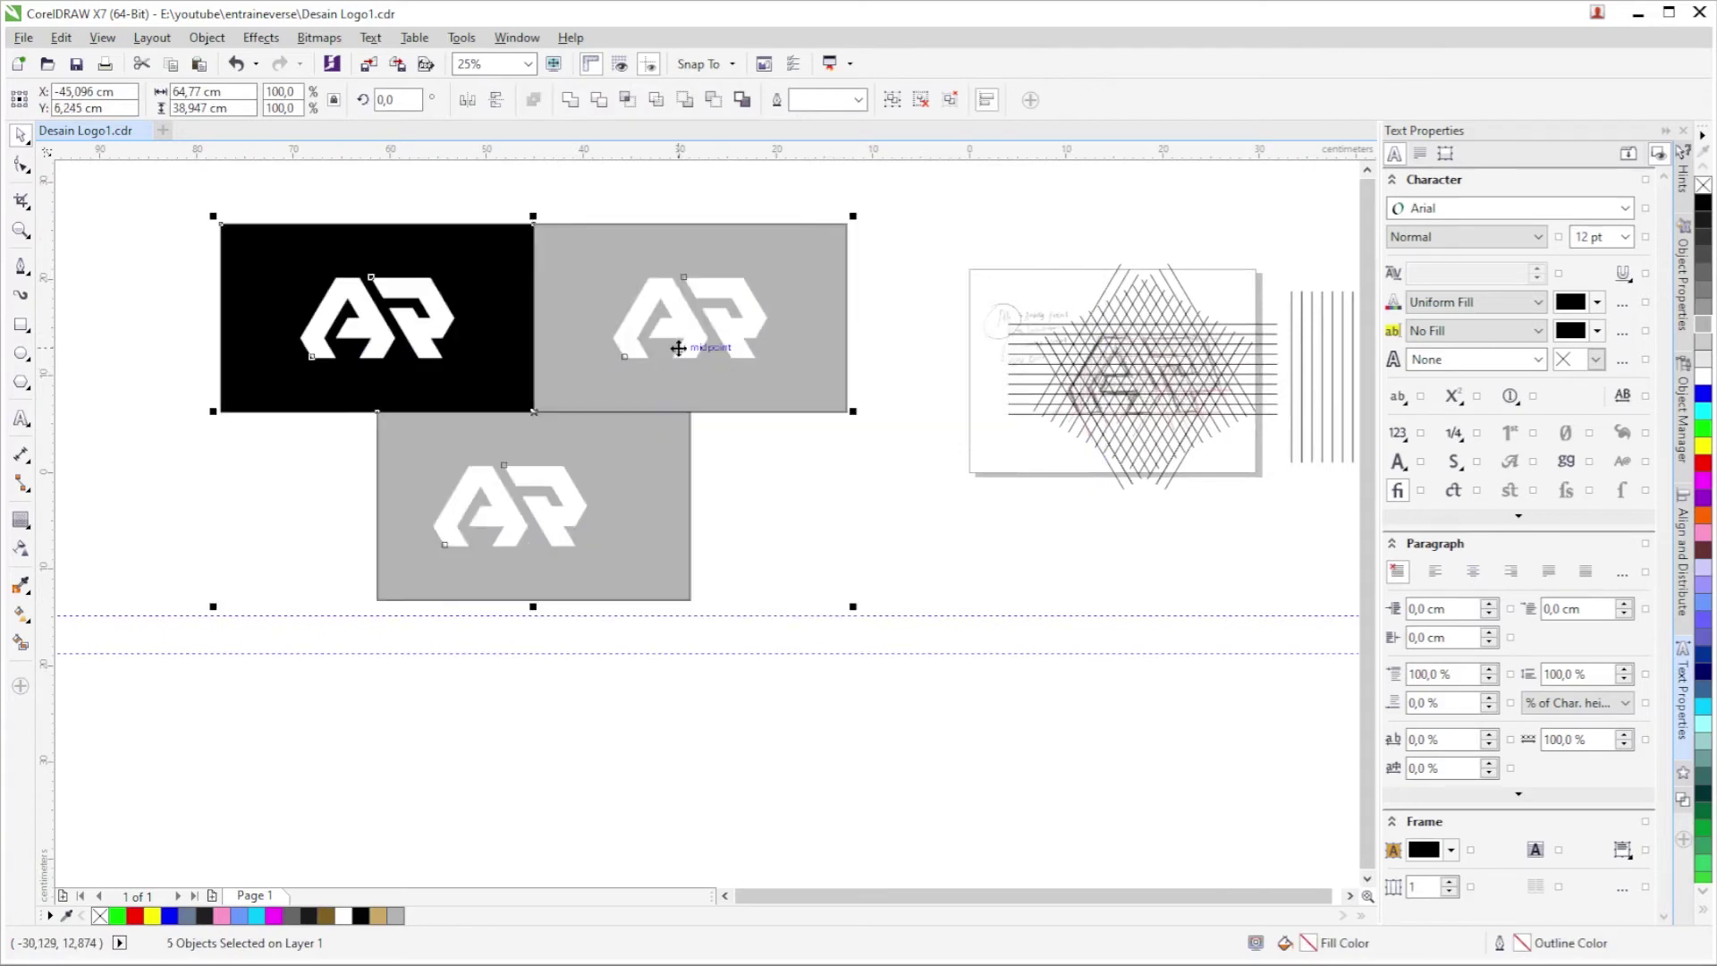
pyautogui.click(828, 470)
pyautogui.hscroll(-3, 863, 402)
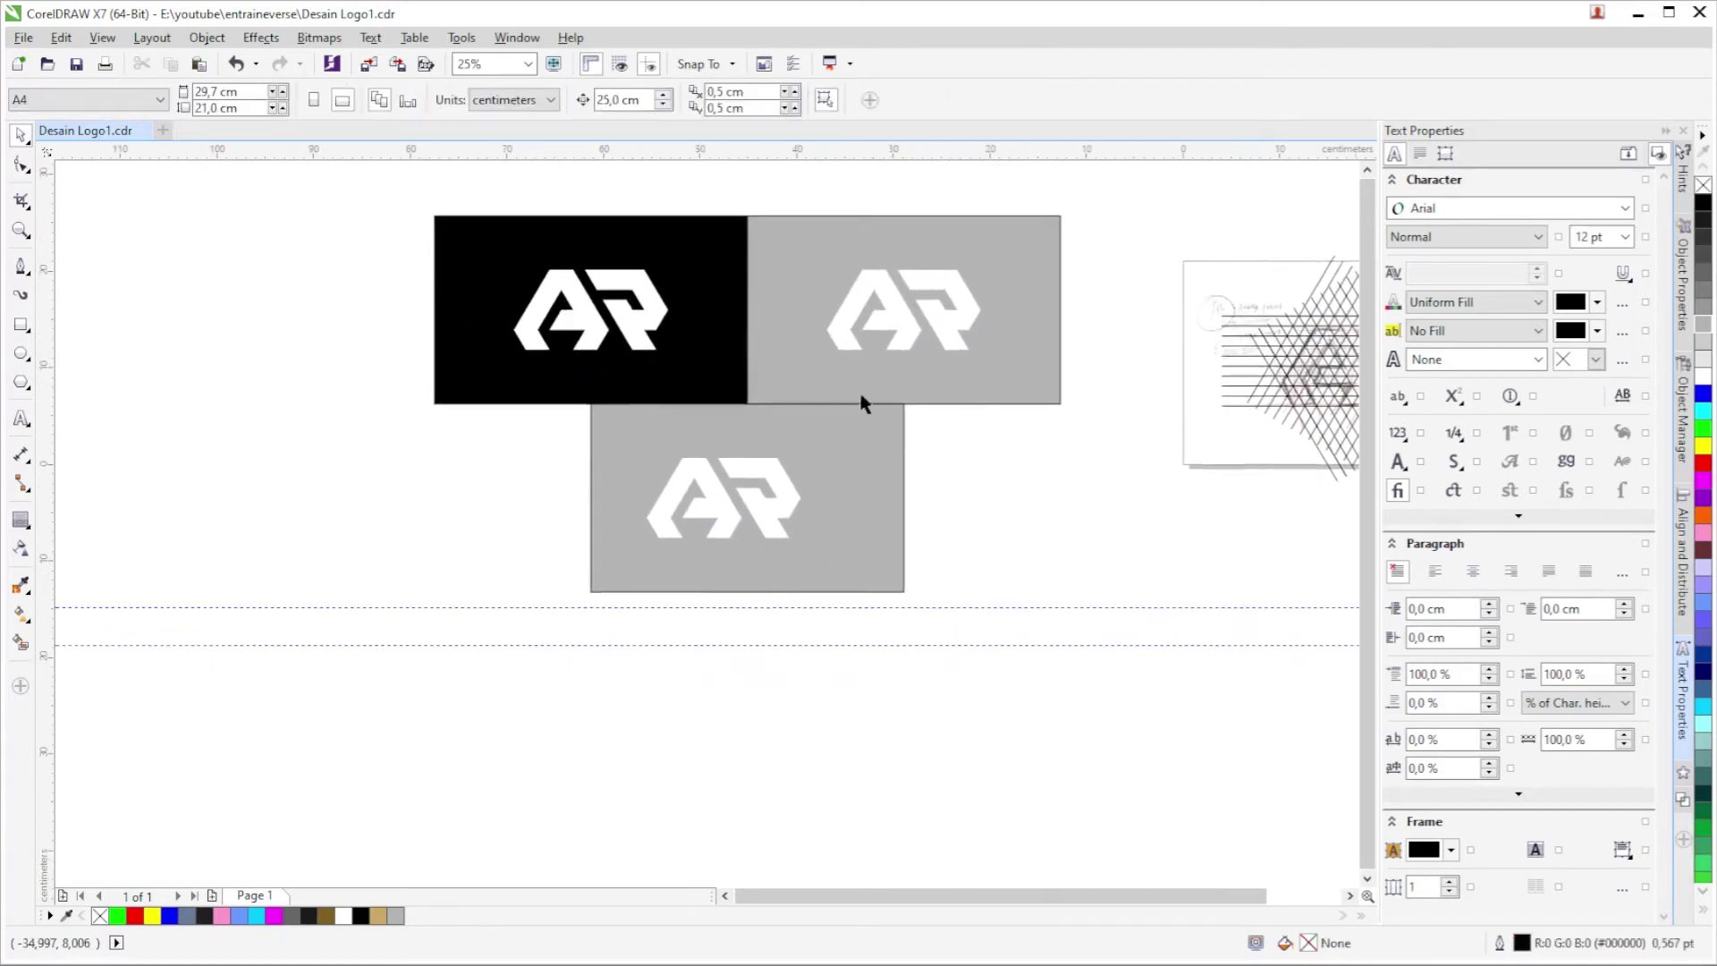
# Centre the AR logo on the bottom grey card and nudge that card slightly lower.
pyautogui.click(873, 476)
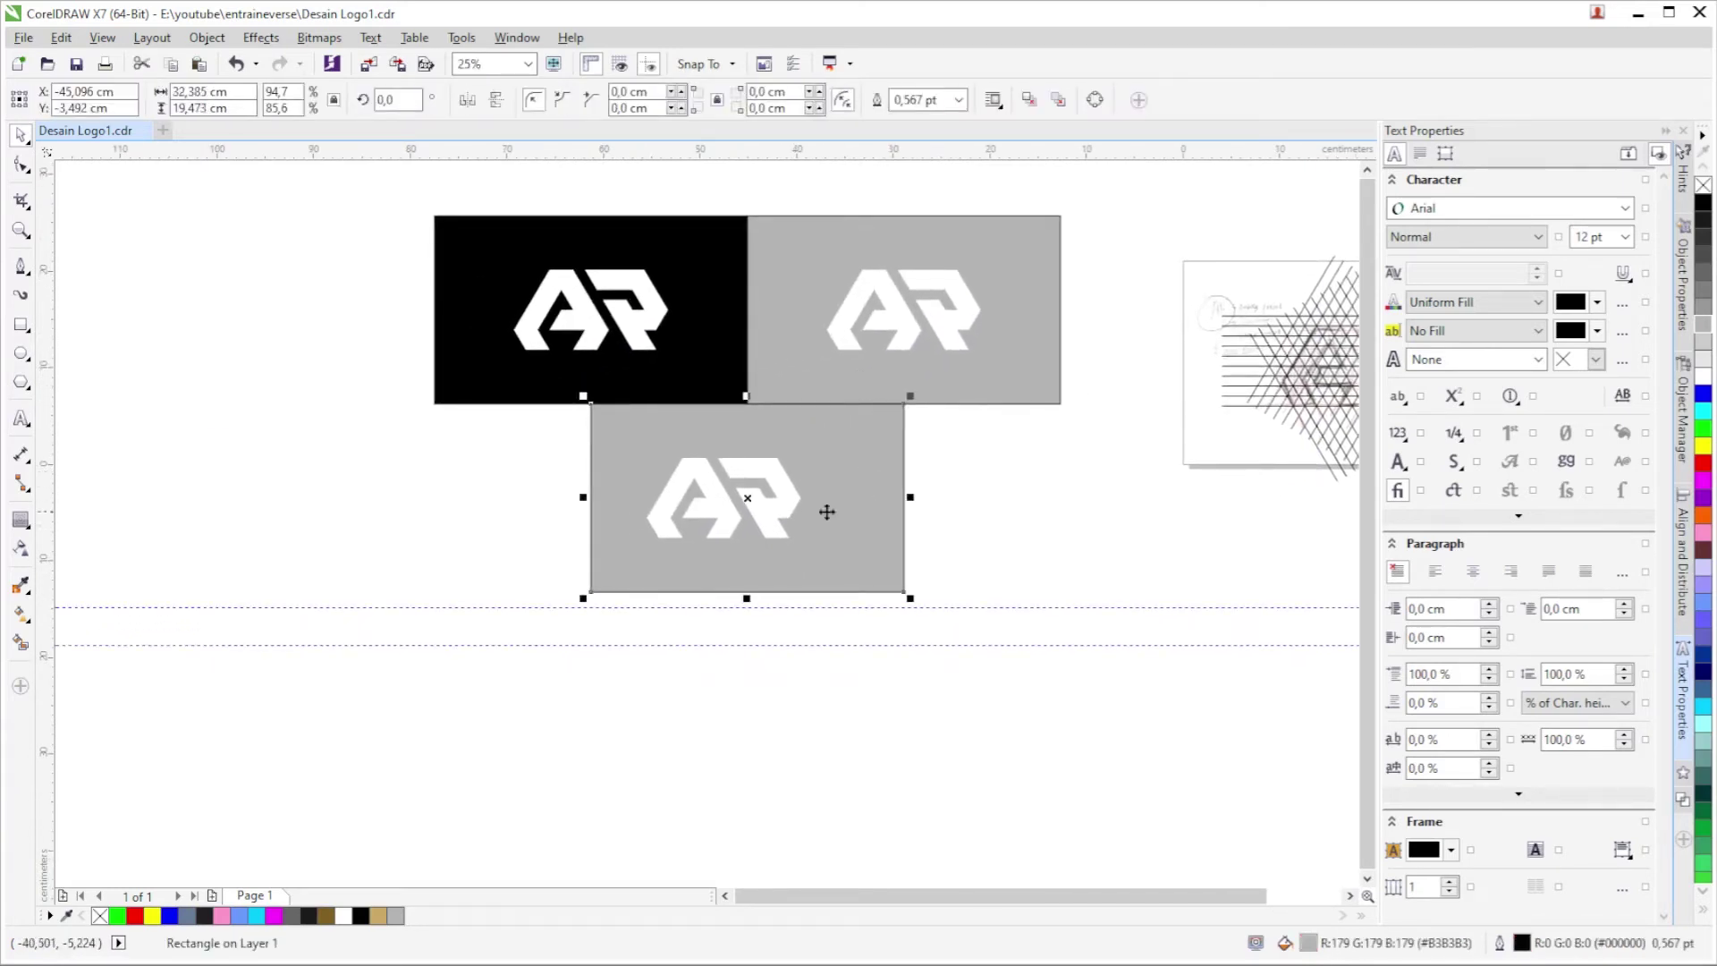
pyautogui.click(799, 501)
pyautogui.keyDown('shift'); pyautogui.click(865, 556); pyautogui.keyUp('shift')
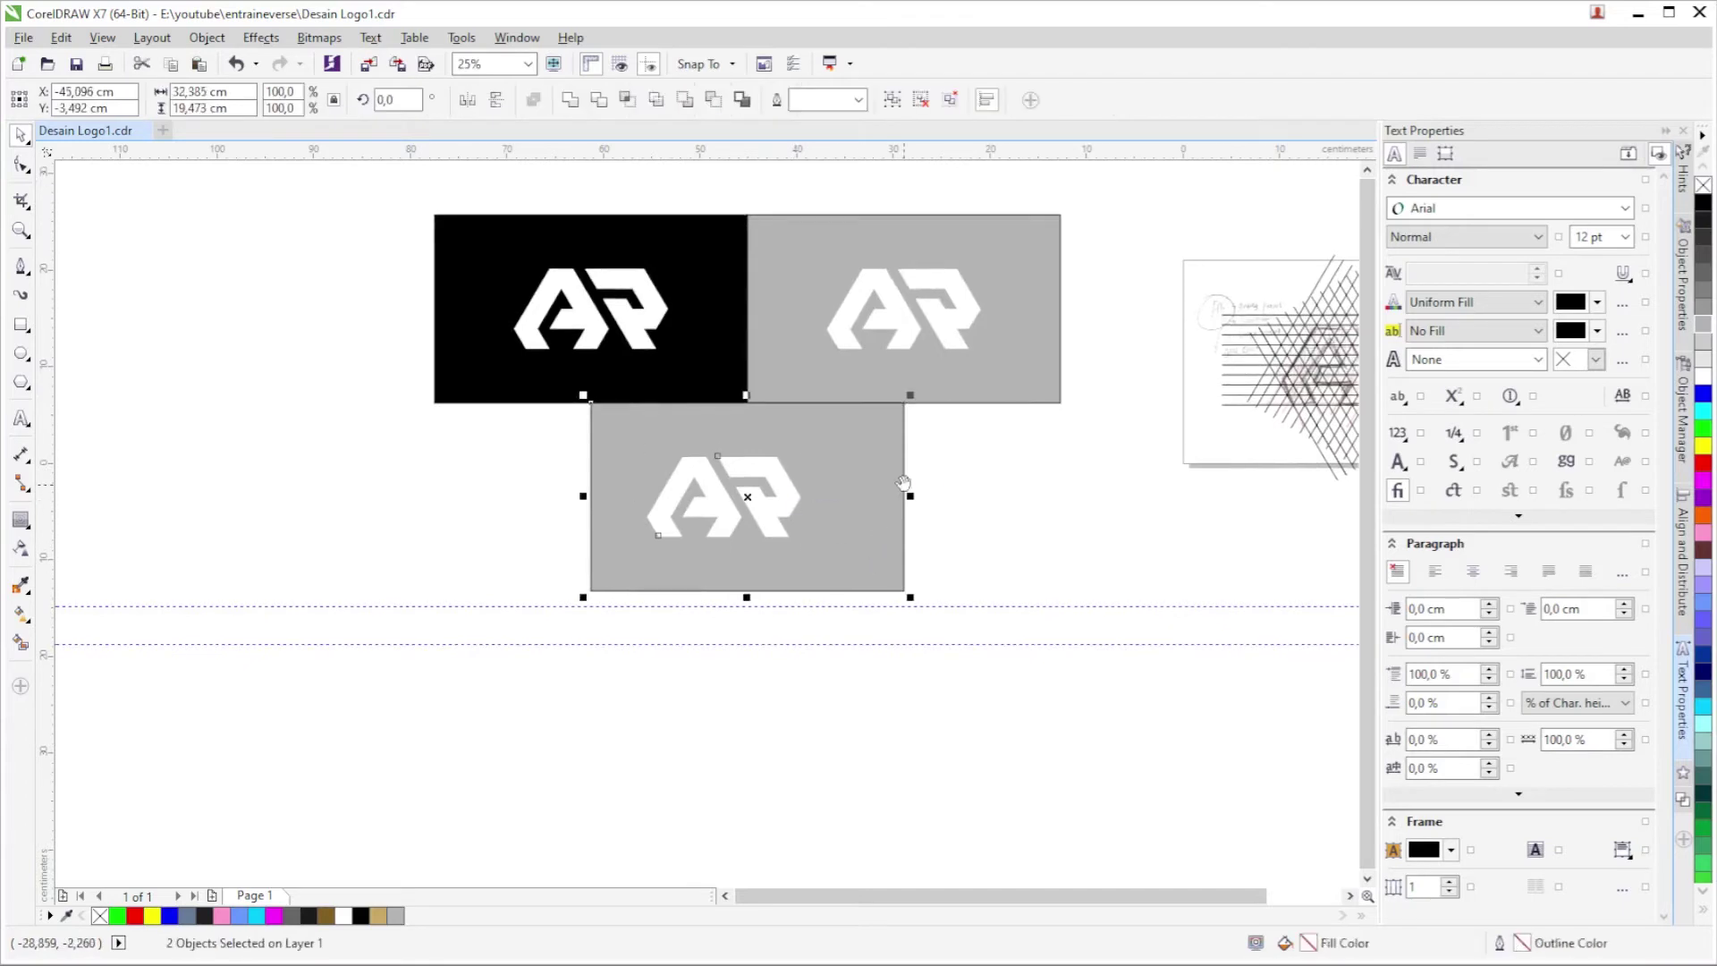
pyautogui.press('c')
pyautogui.click(1049, 520)
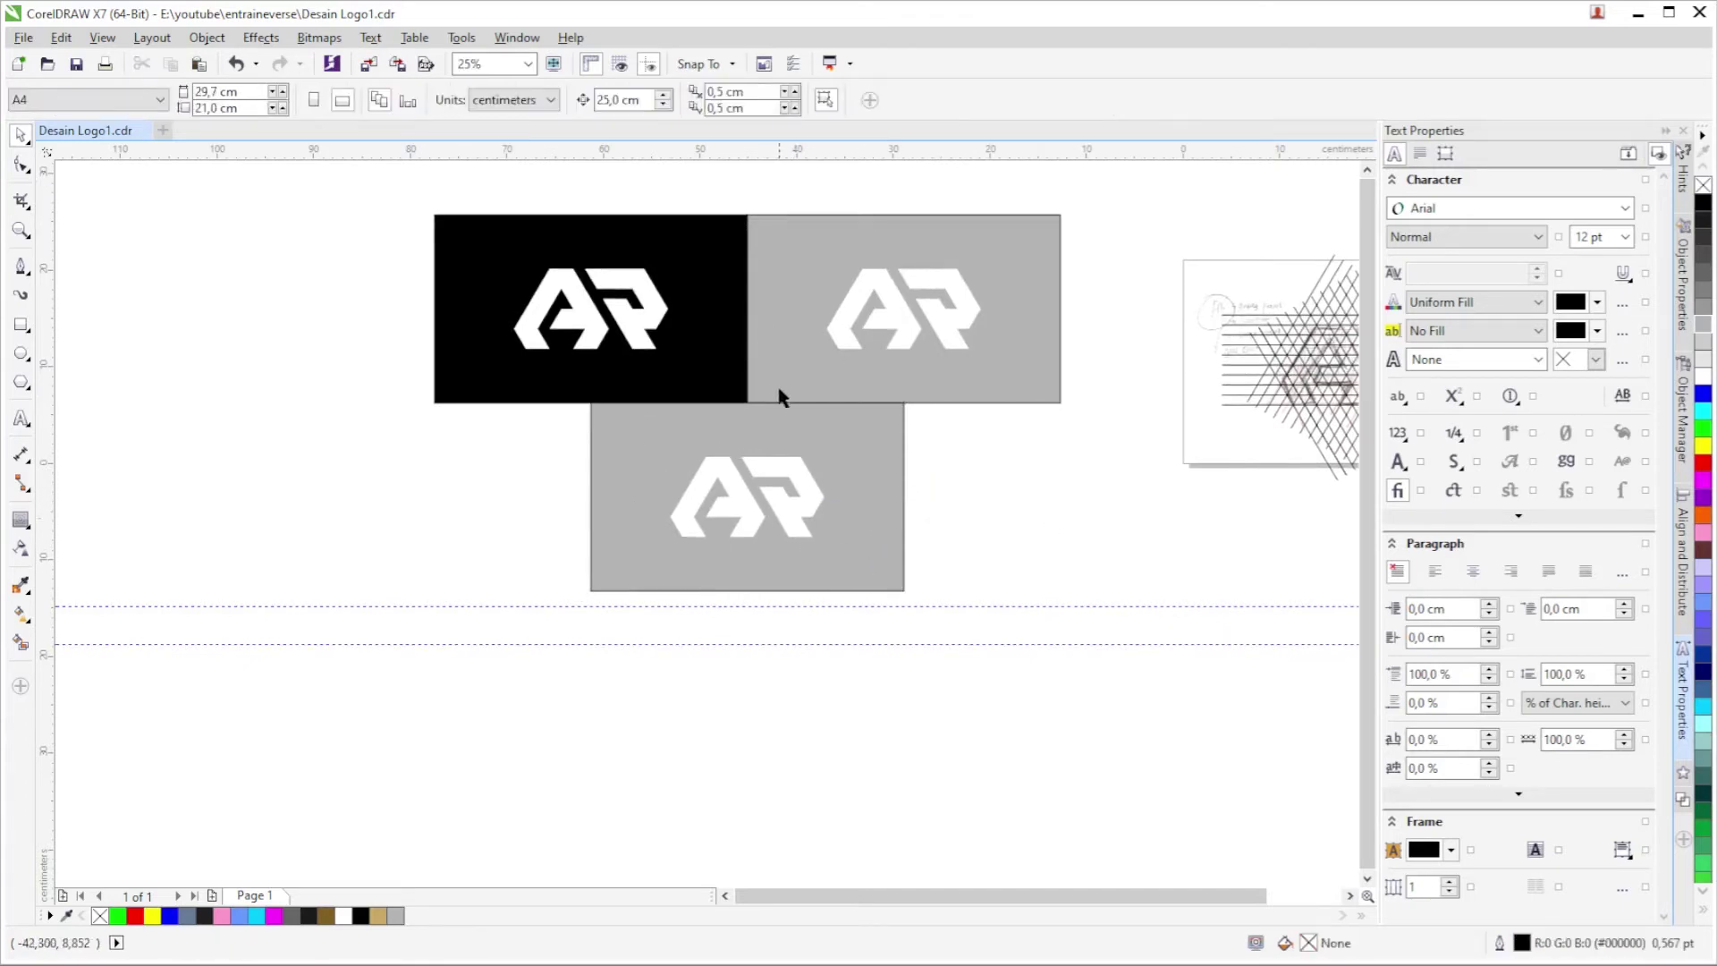
pyautogui.moveTo(436, 662); pyautogui.dragTo(908, 384)
pyautogui.scroll(1, 758, 425)
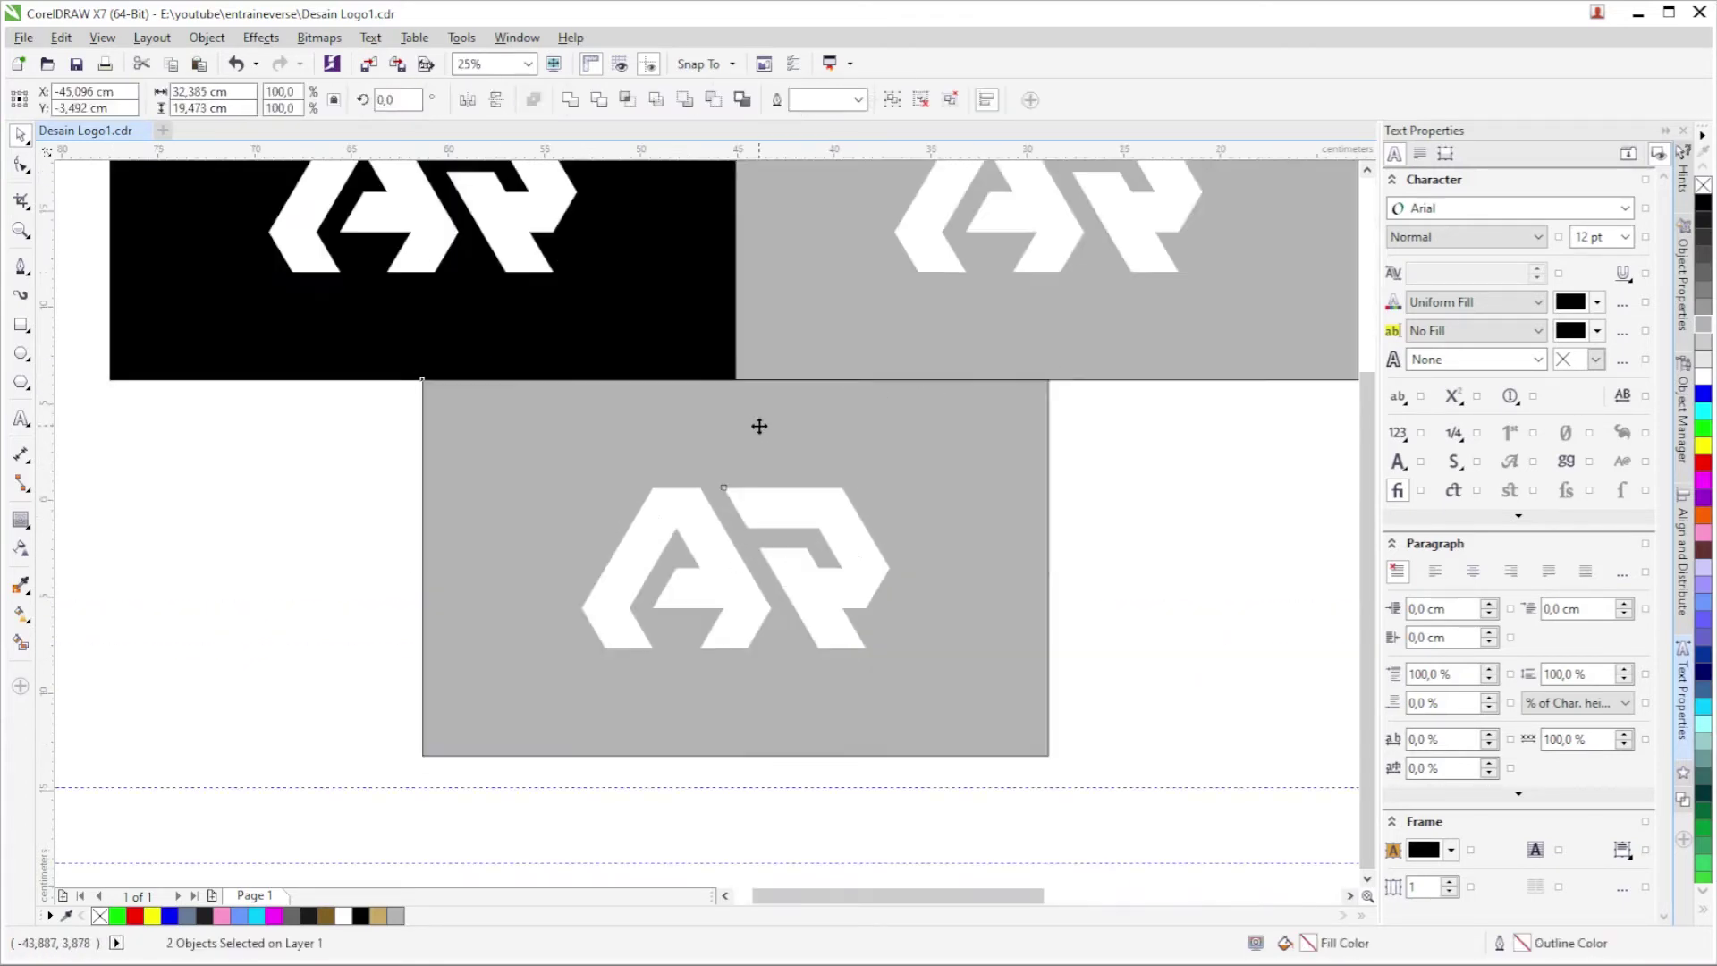
pyautogui.moveTo(761, 424); pyautogui.dragTo(775, 410)
pyautogui.scroll(-1, 759, 414)
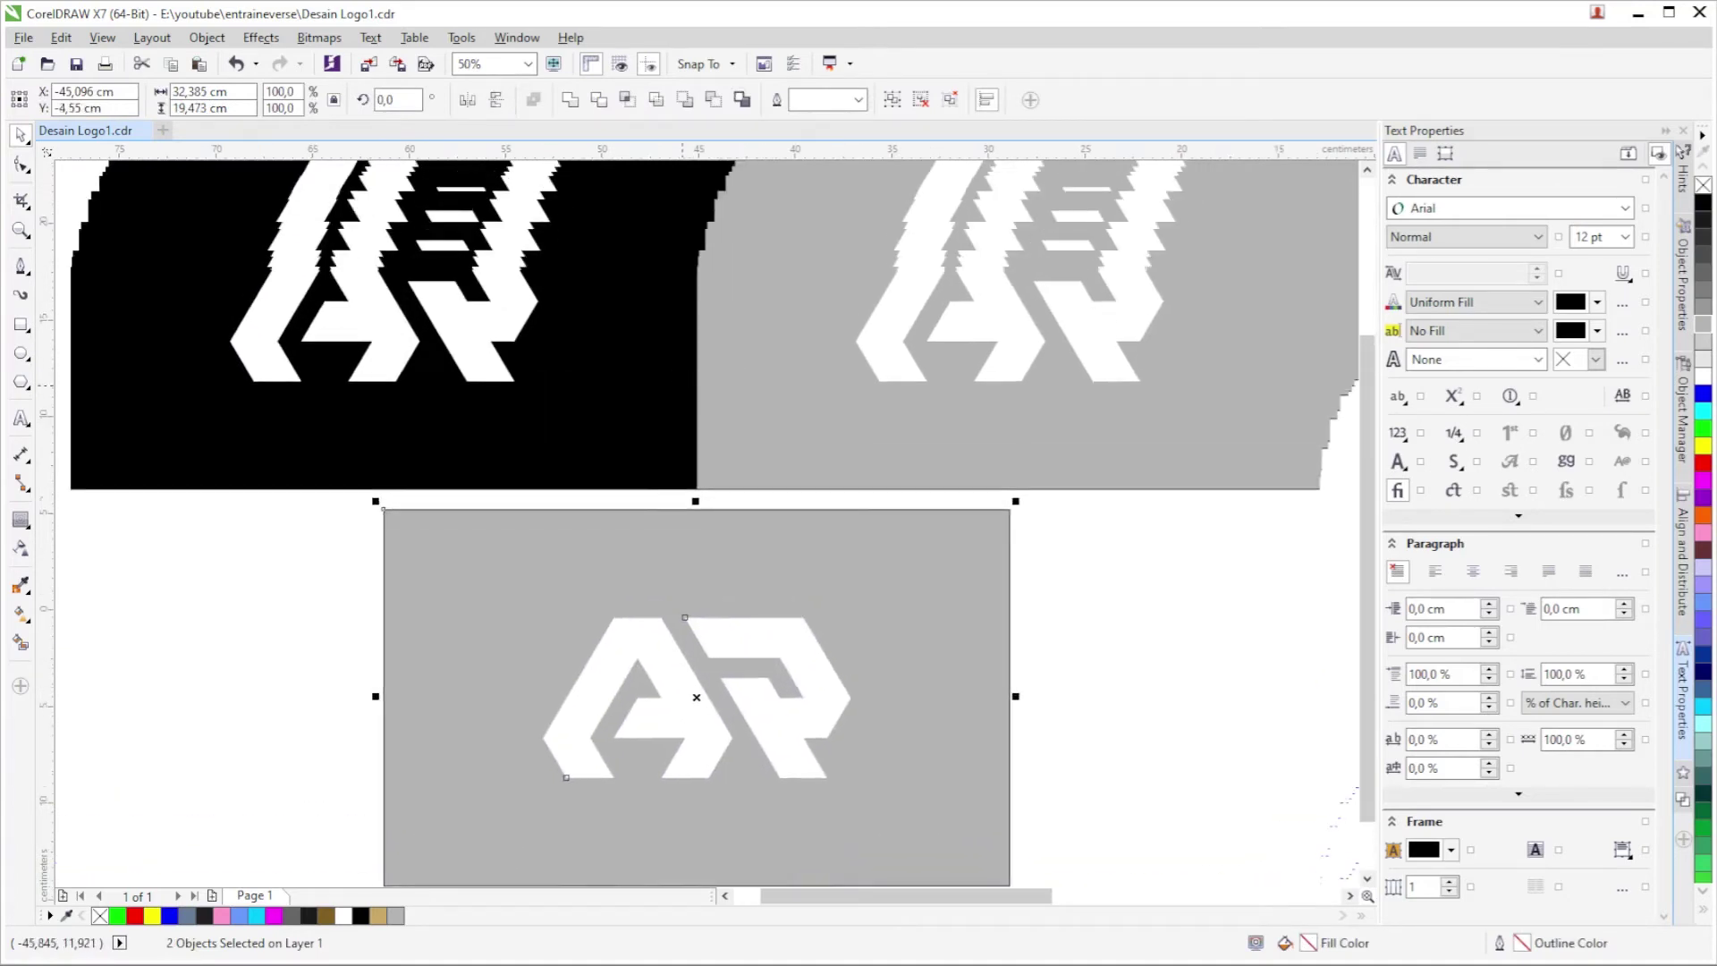
# Shift the black card and its logo slightly to the left.
pyautogui.click(715, 349)
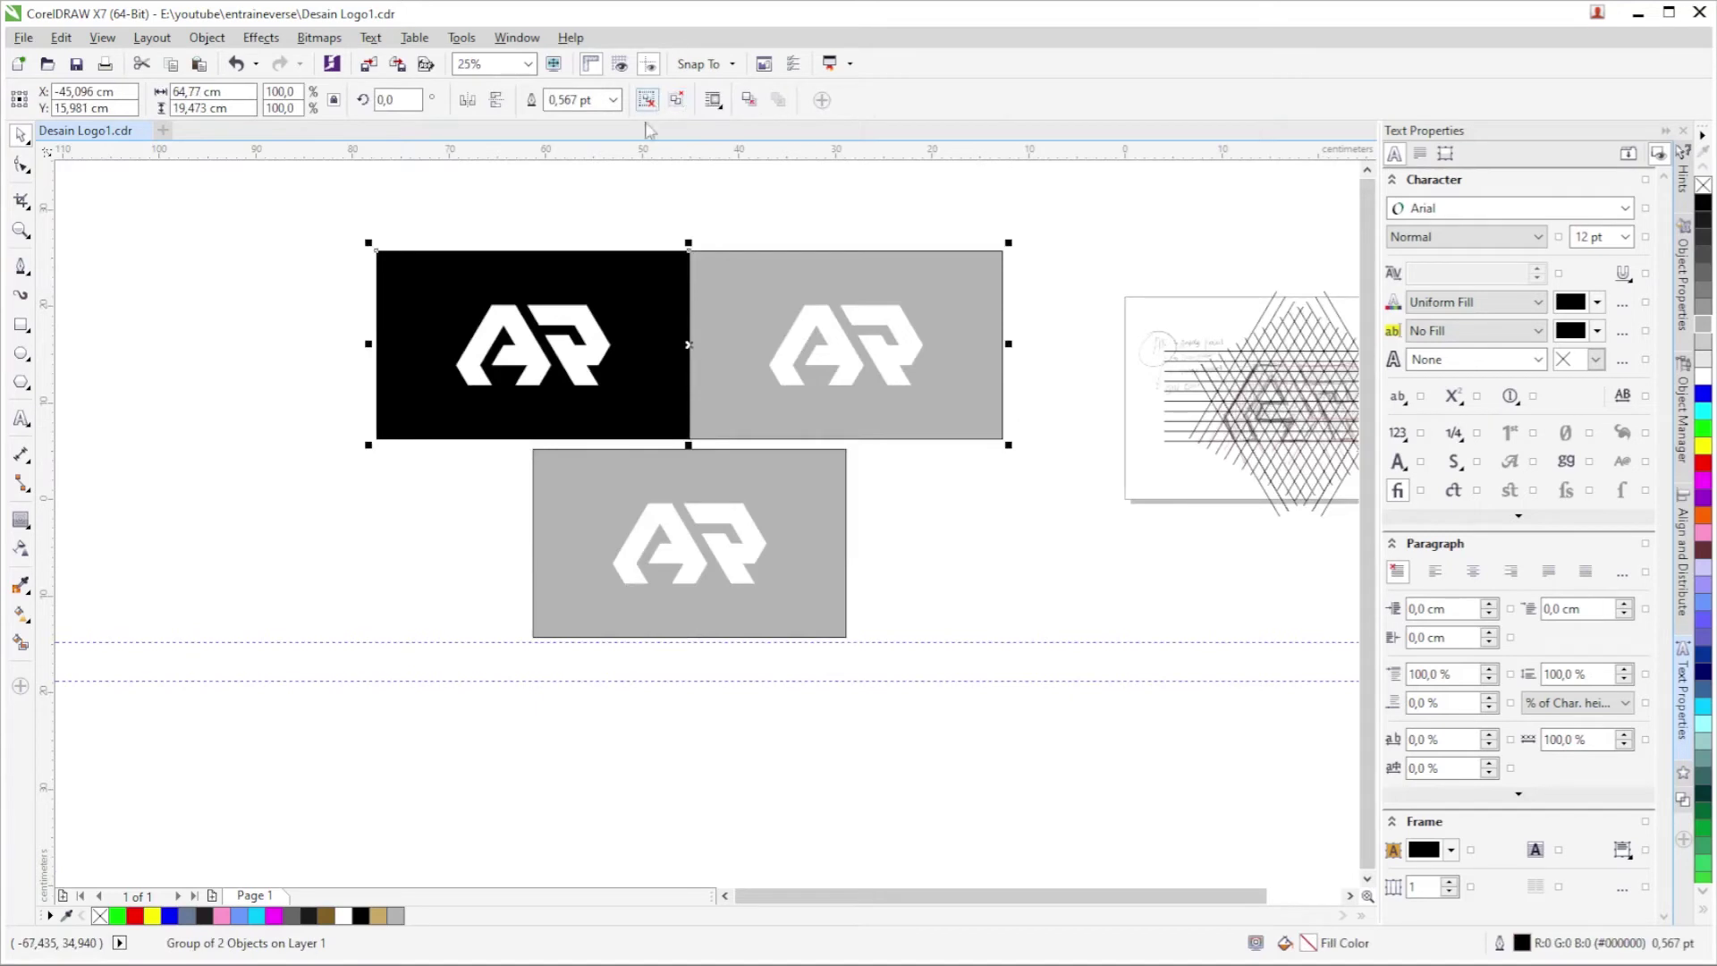
pyautogui.moveTo(304, 220); pyautogui.dragTo(705, 517)
pyautogui.scroll(3, 630, 410)
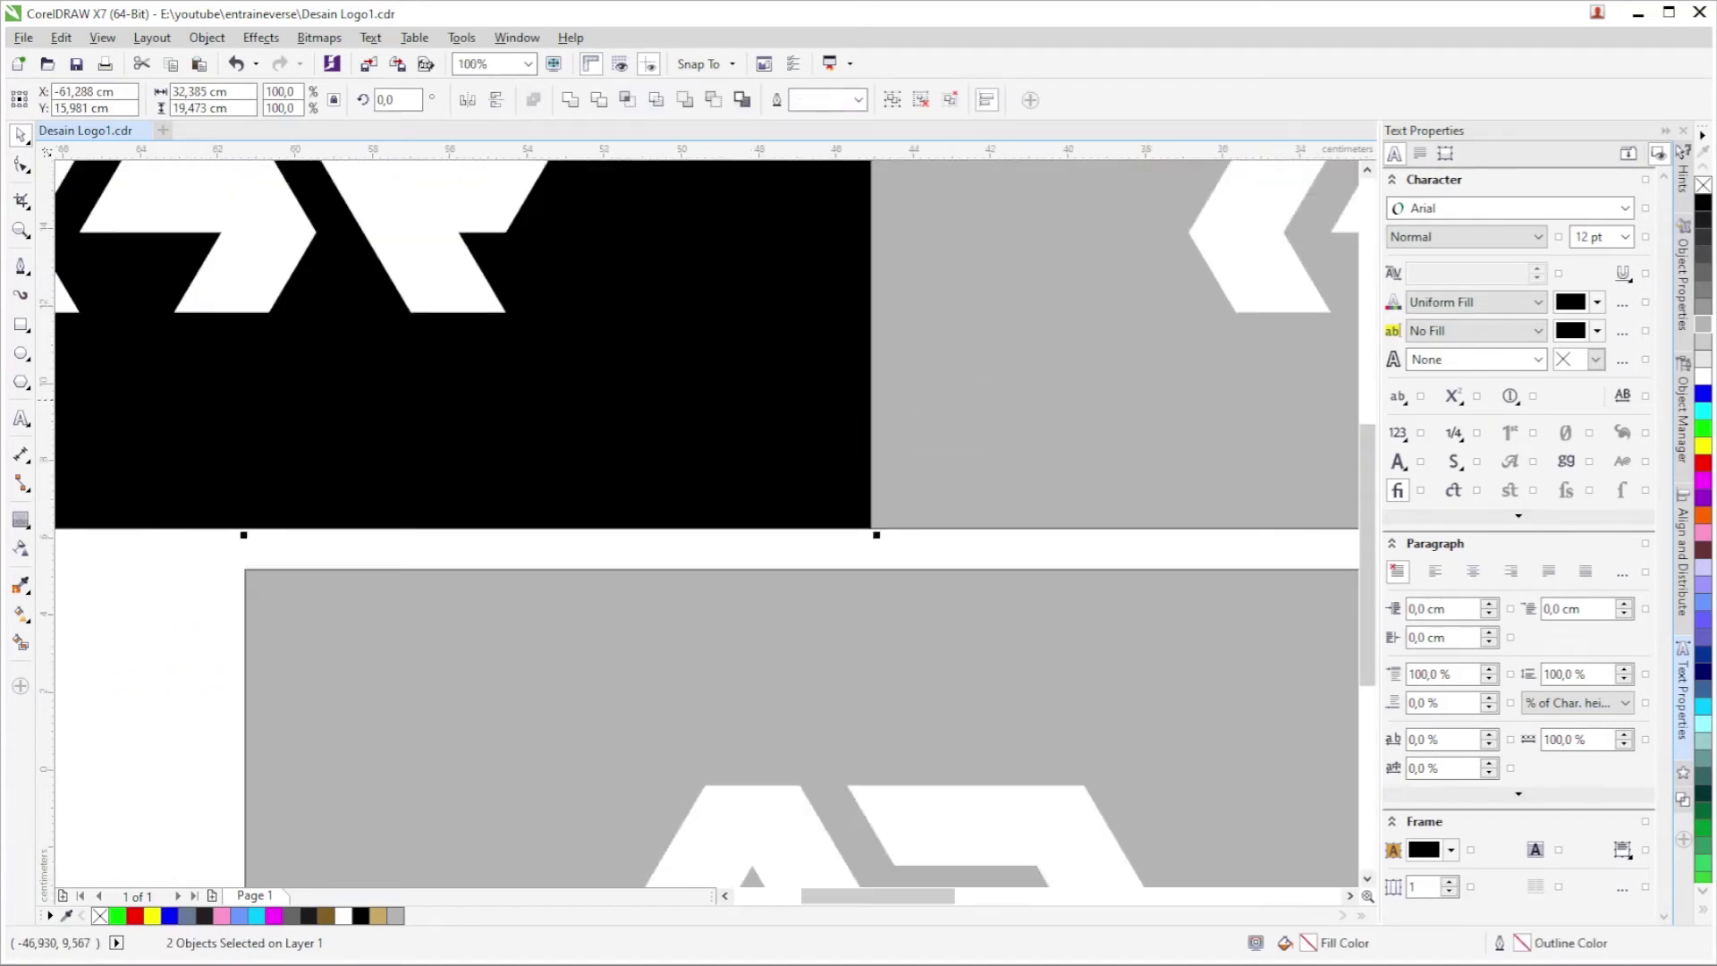
pyautogui.moveTo(800, 407); pyautogui.dragTo(760, 407)
pyautogui.scroll(-1, 605, 412)
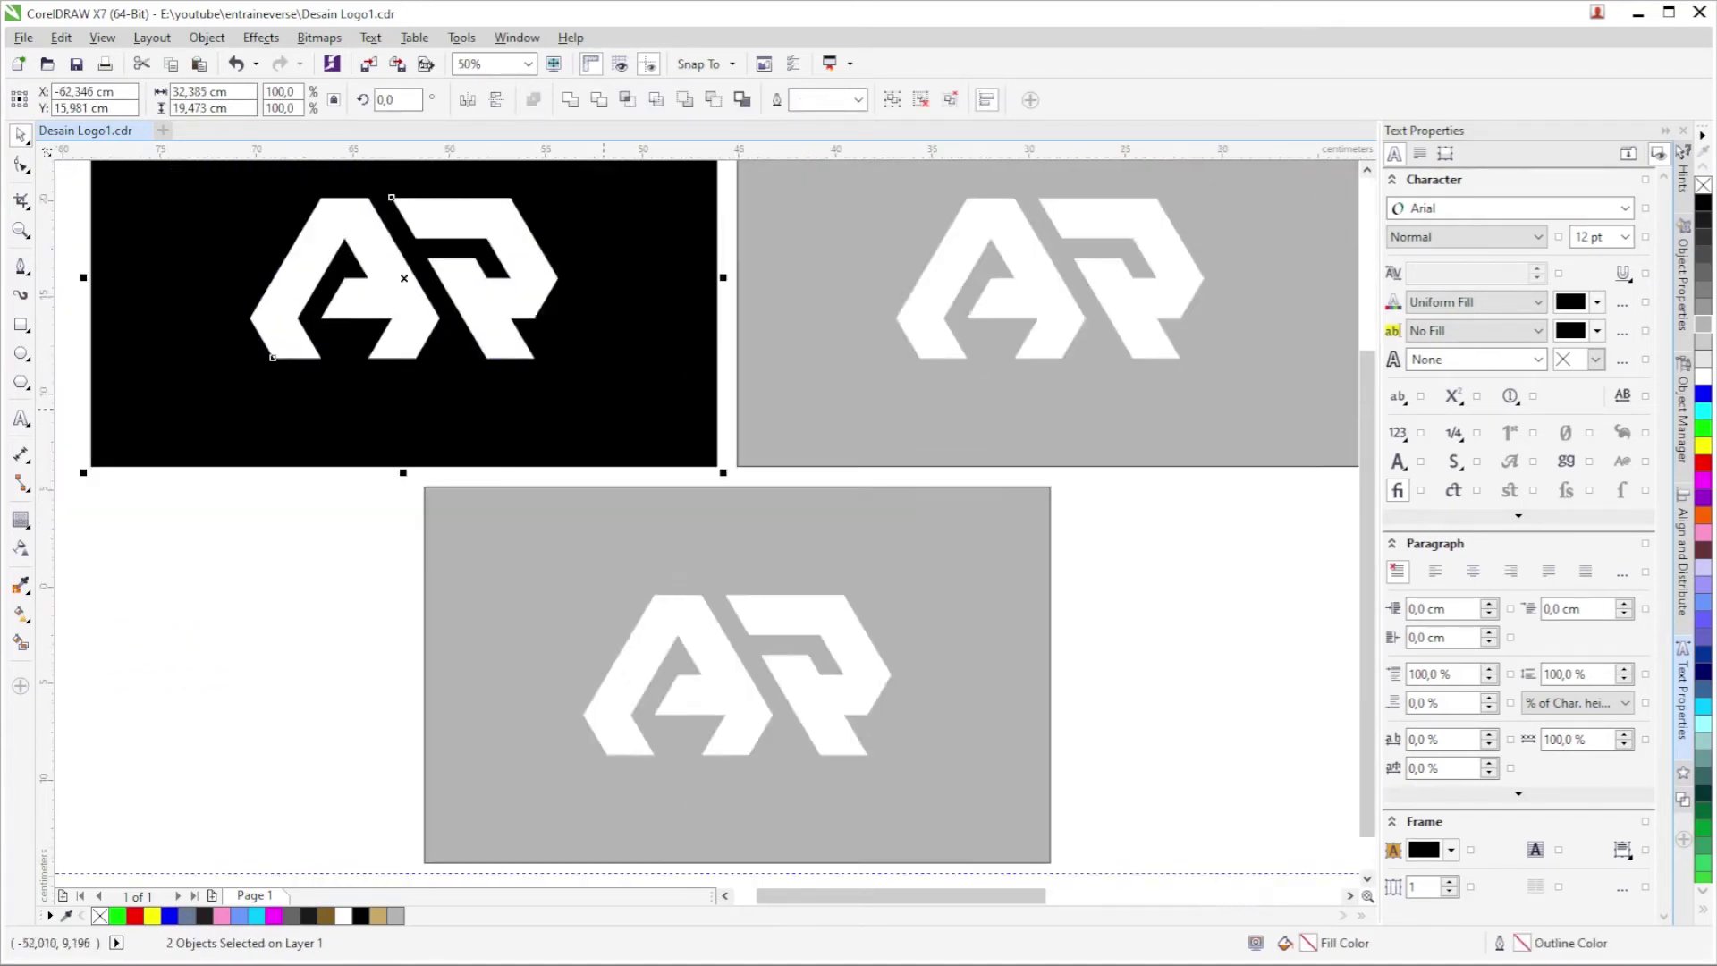
pyautogui.scroll(-1, 604, 410)
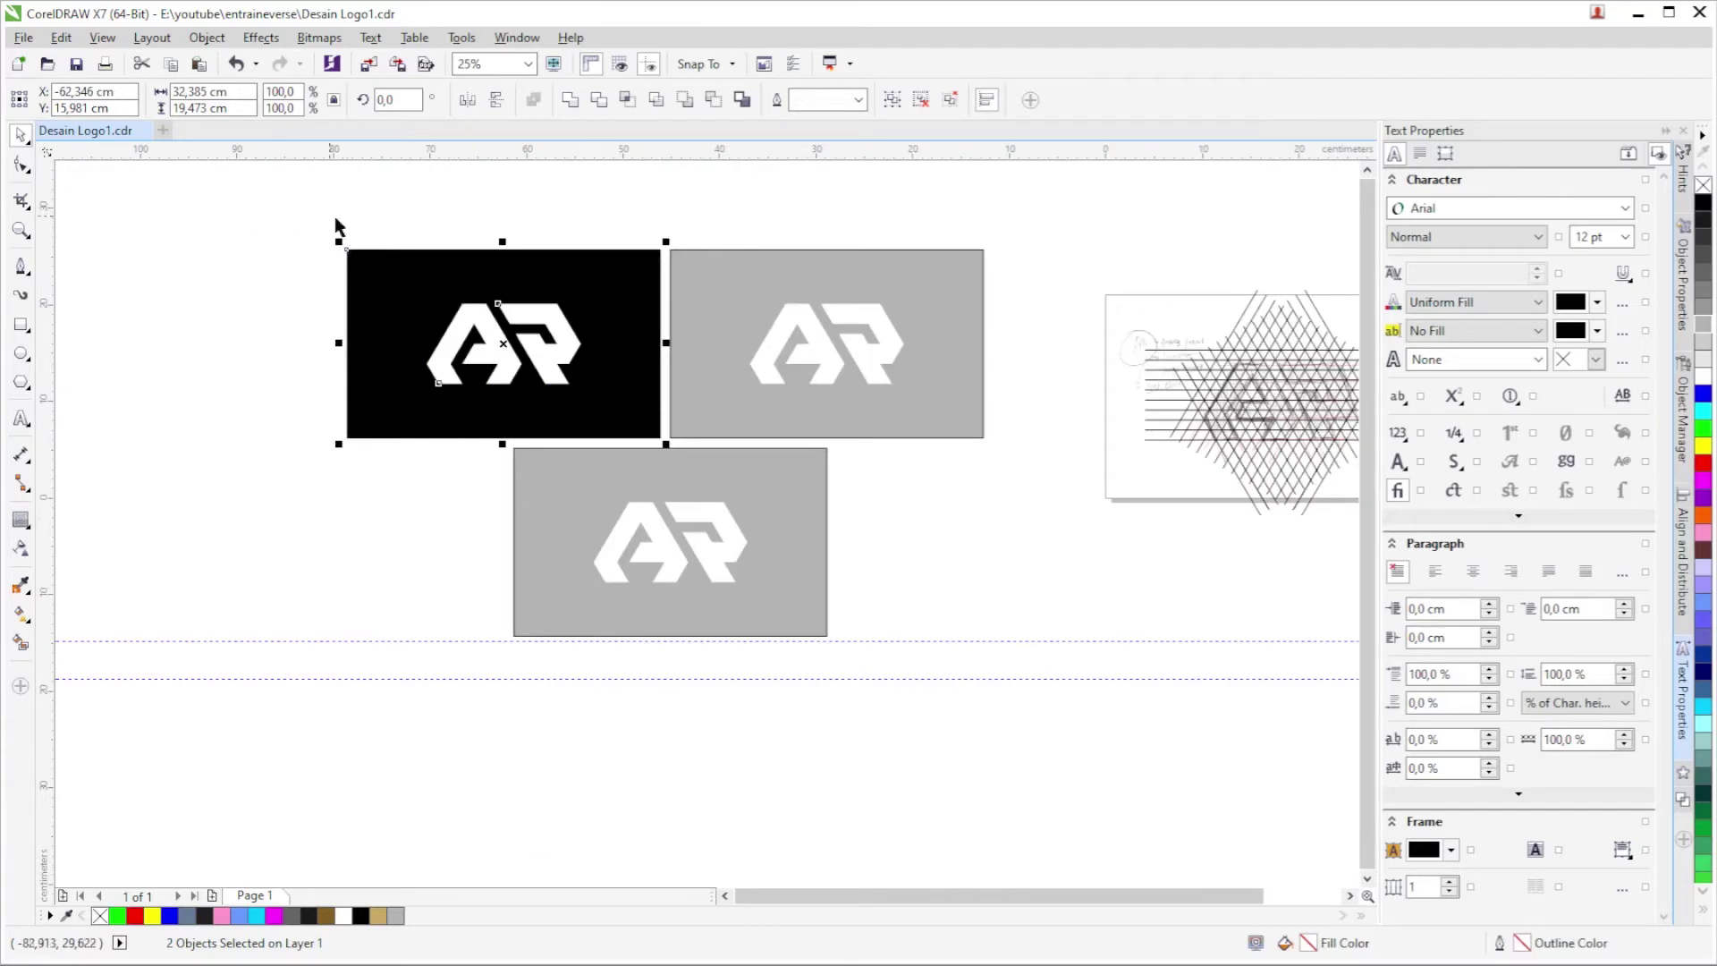
pyautogui.click(562, 338)
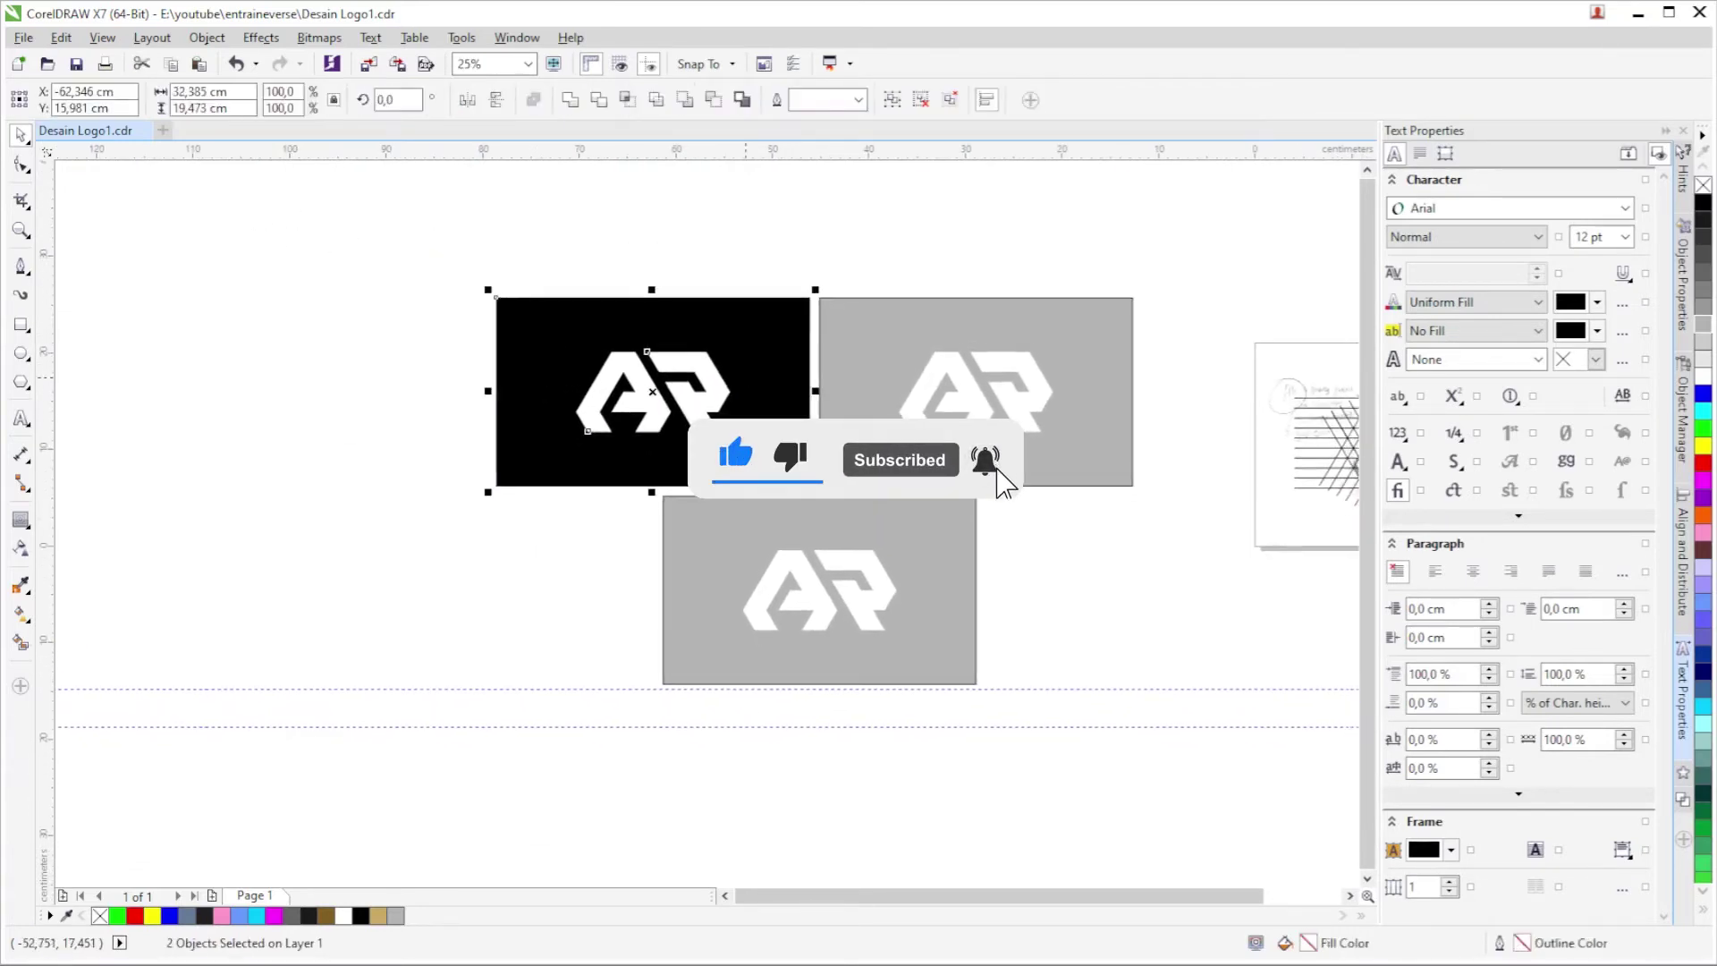
pyautogui.click(841, 201)
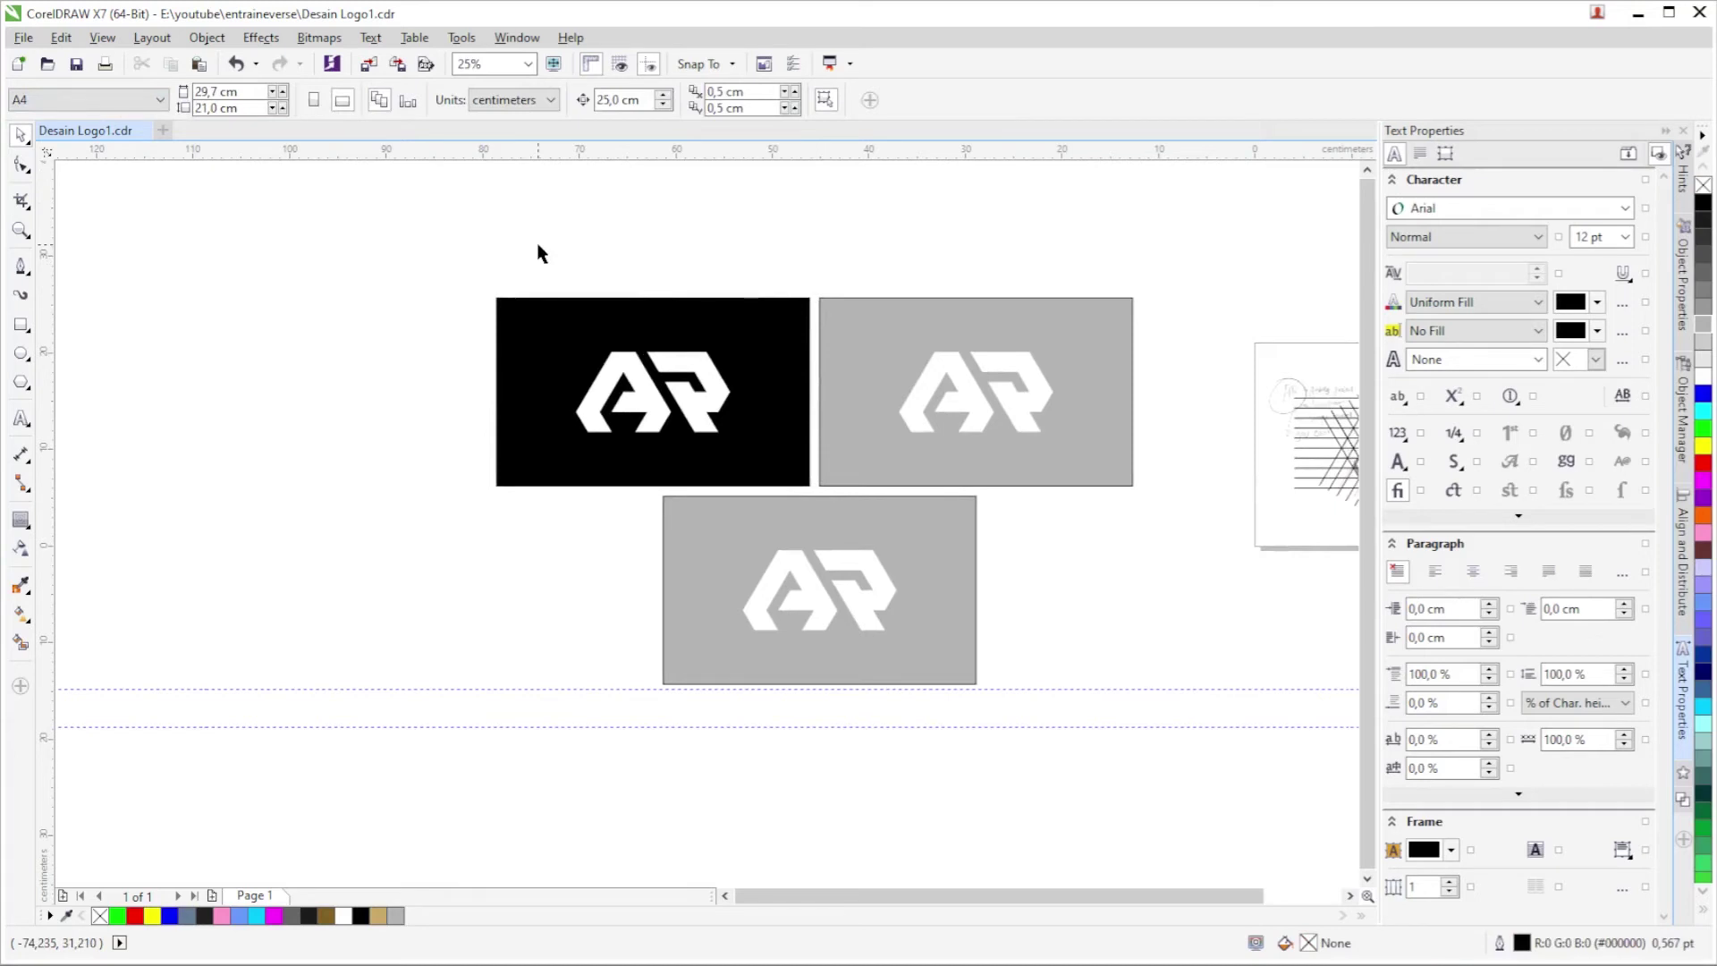
# Select the AR logo on the black card.
pyautogui.scroll(1, 744, 434)
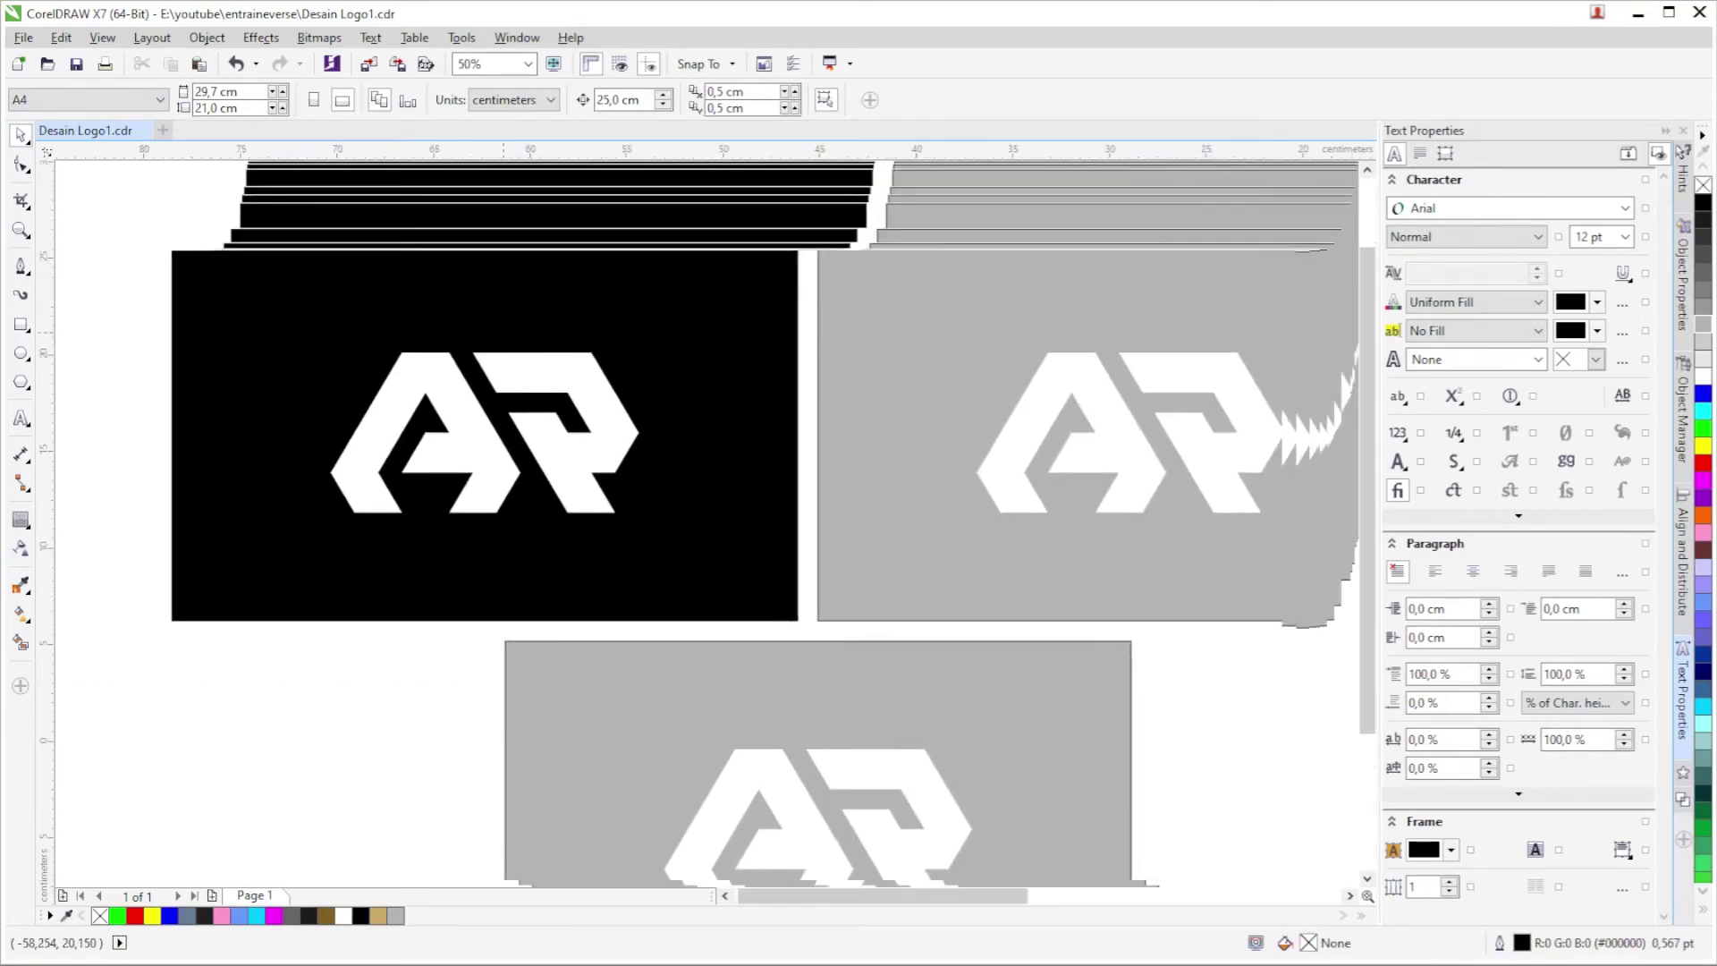
pyautogui.scroll(-1, 666, 411)
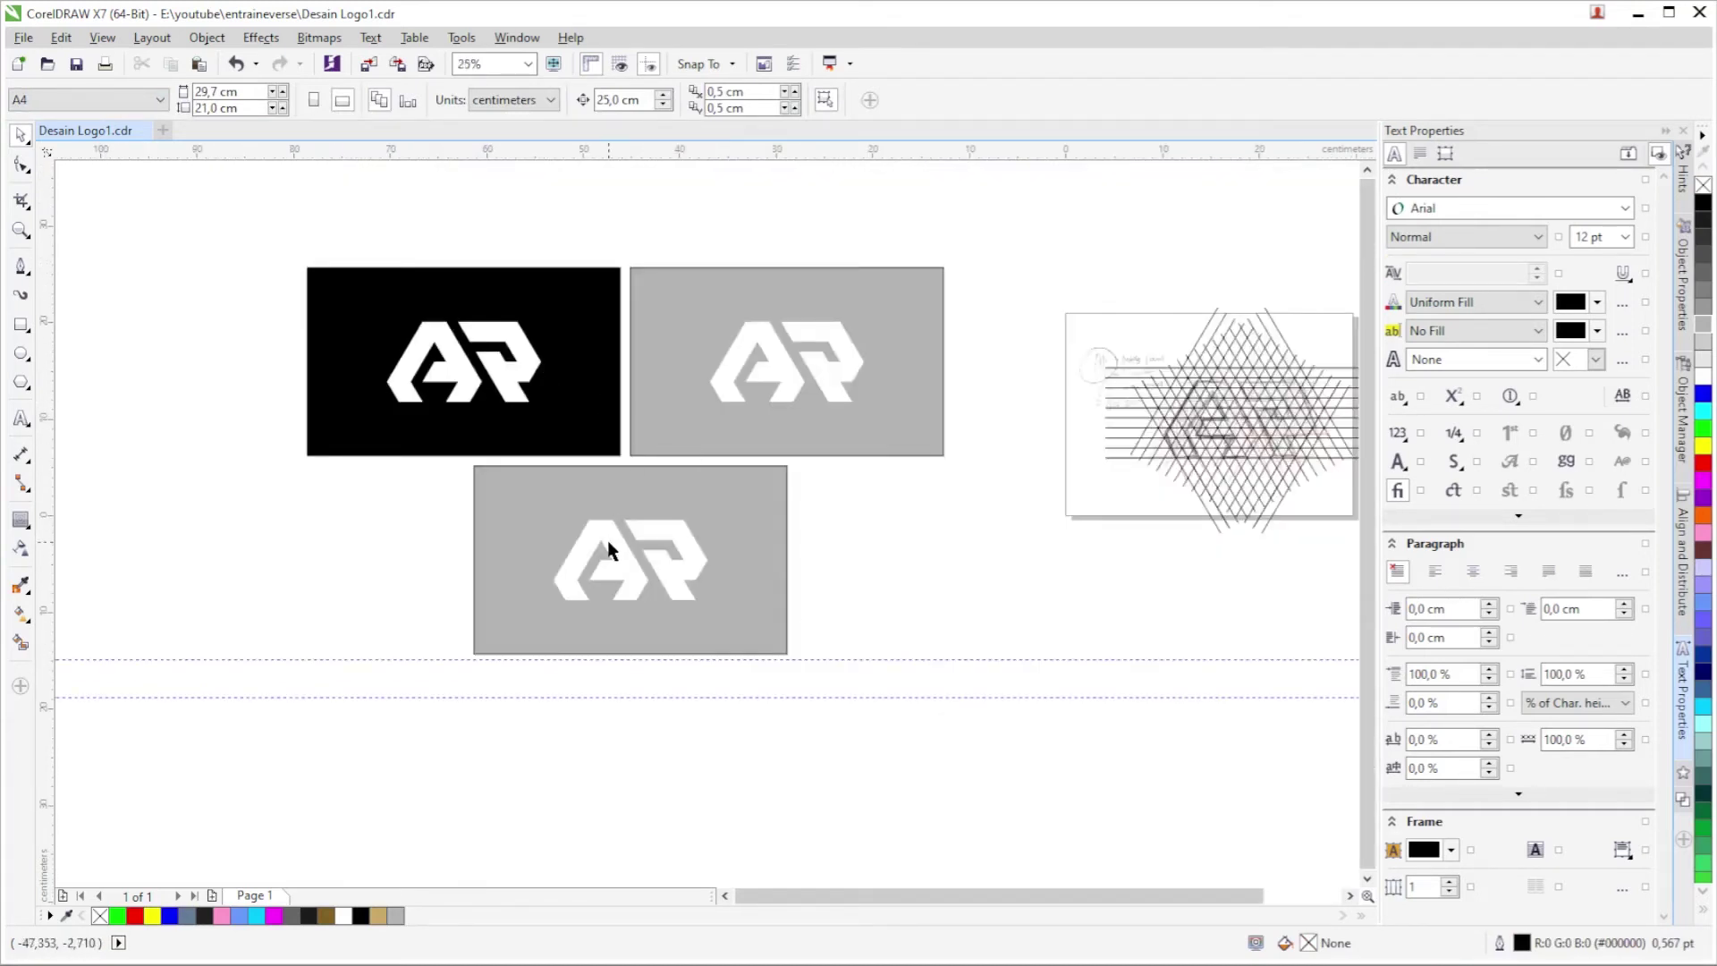
pyautogui.scroll(1, 632, 471)
pyautogui.scroll(1, 533, 341)
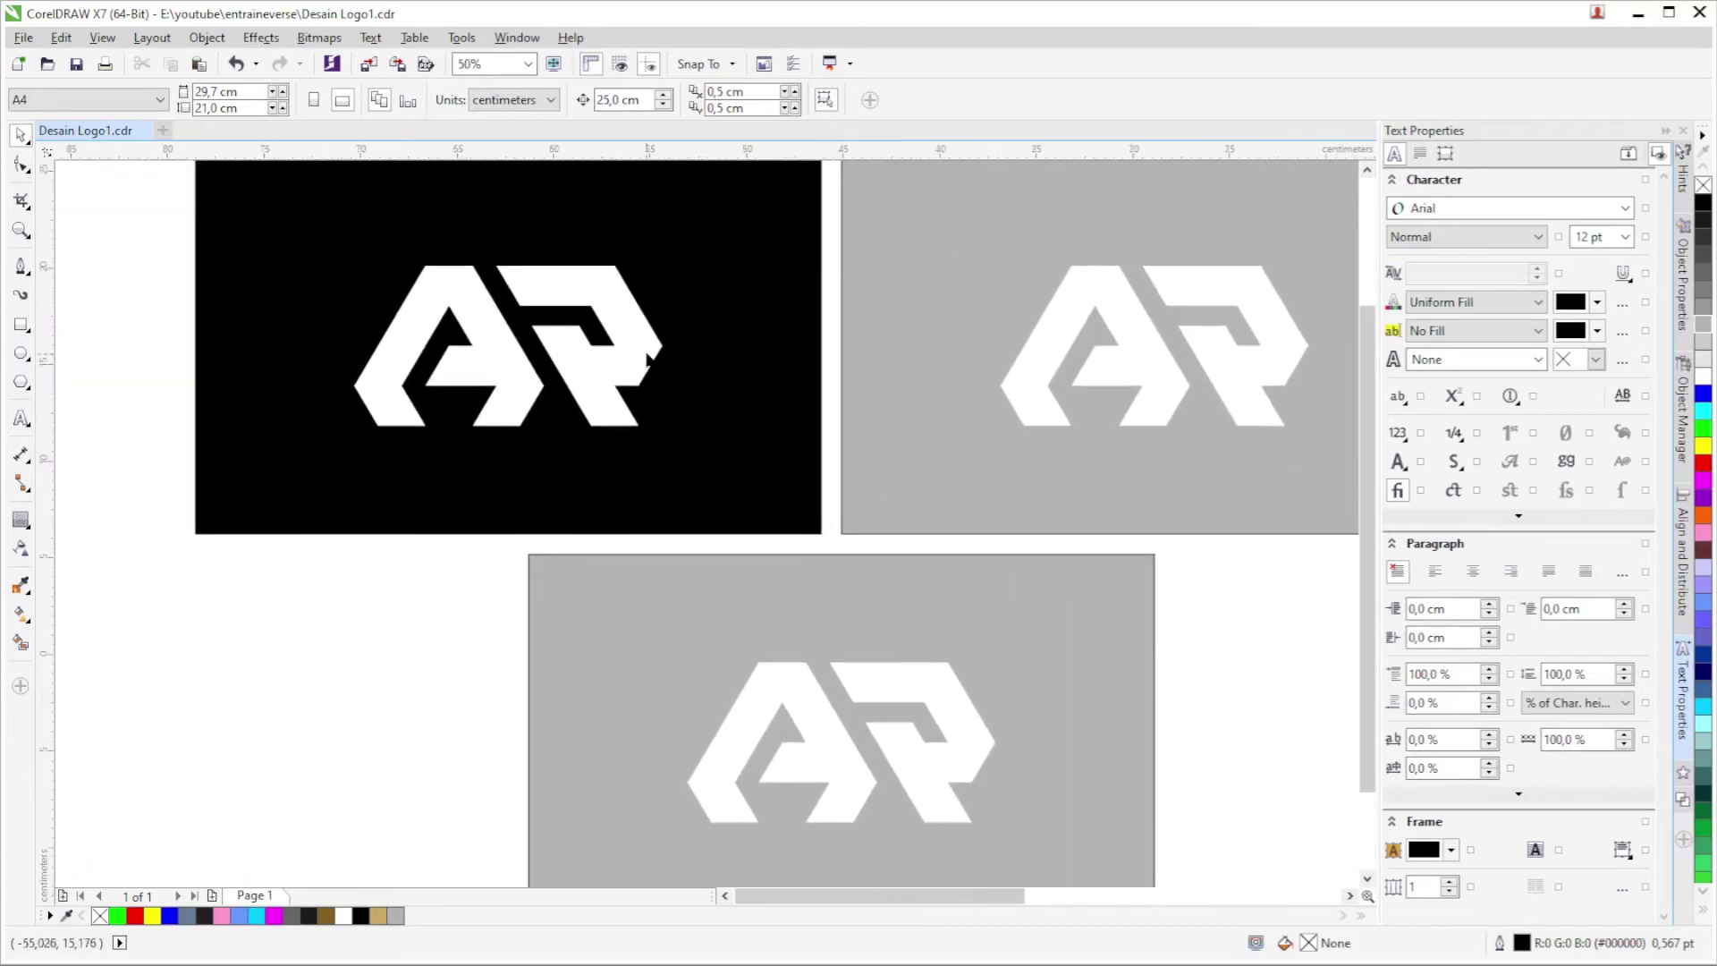
pyautogui.click(648, 357)
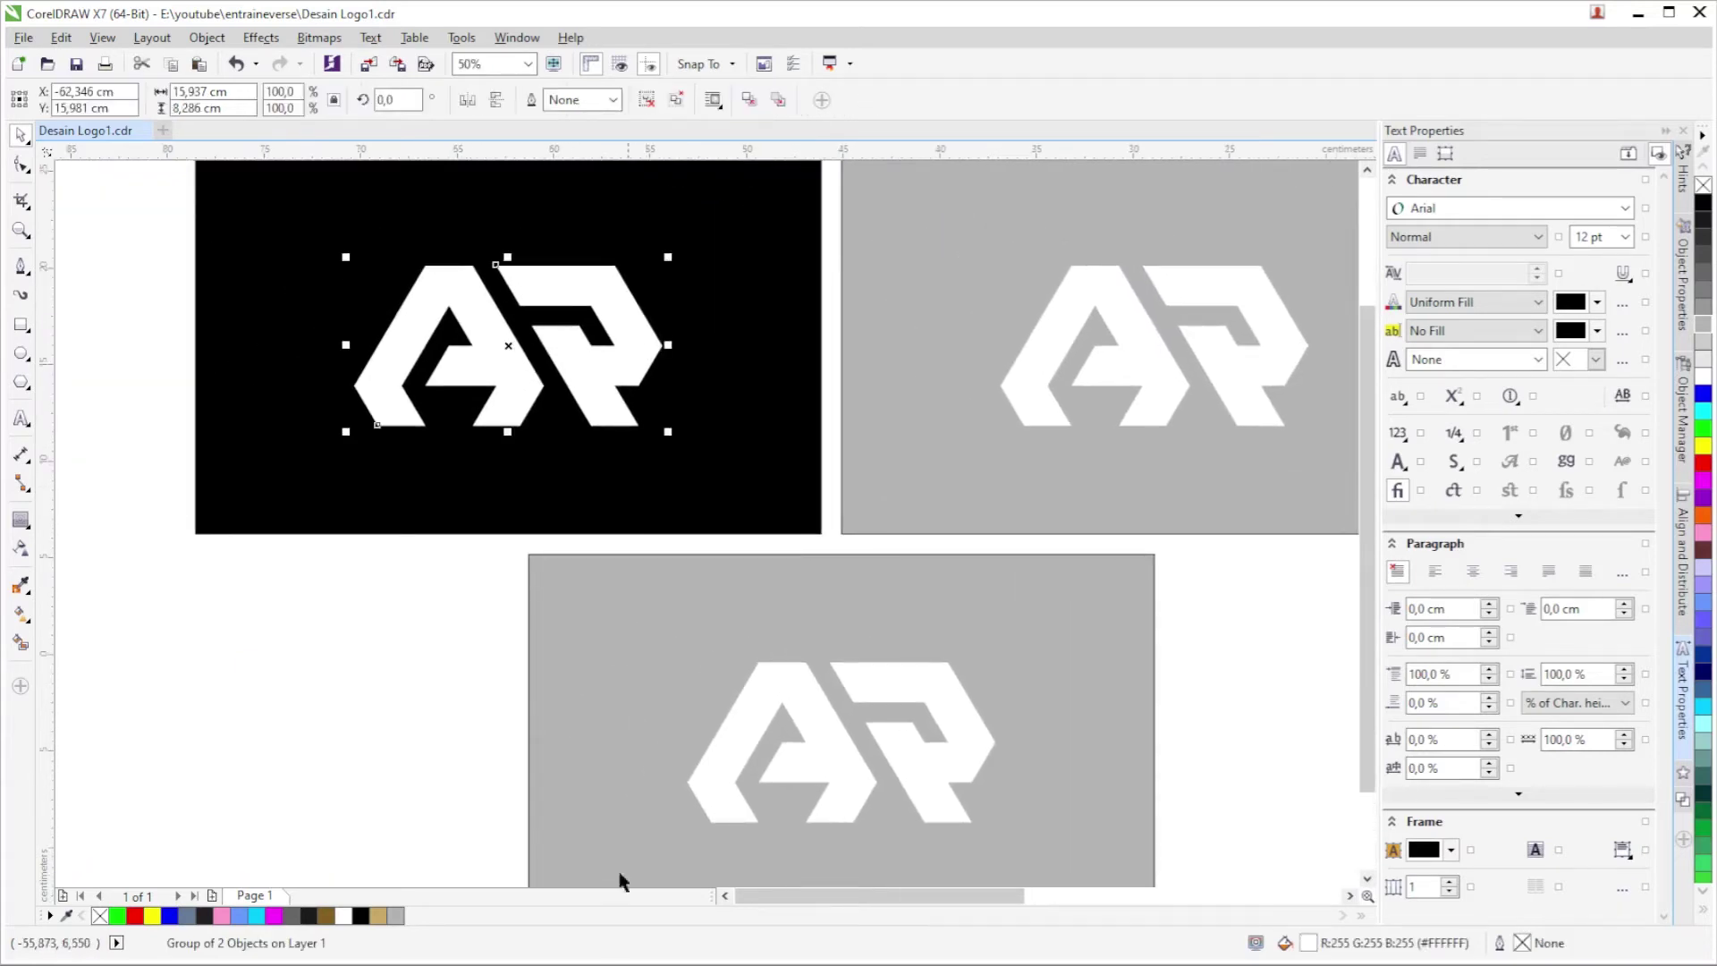
# Try gold palette swatches on the black card's AR logo, then reselect it.
pyautogui.click(326, 915)
pyautogui.scroll(-1, 333, 567)
pyautogui.scroll(1, 168, 480)
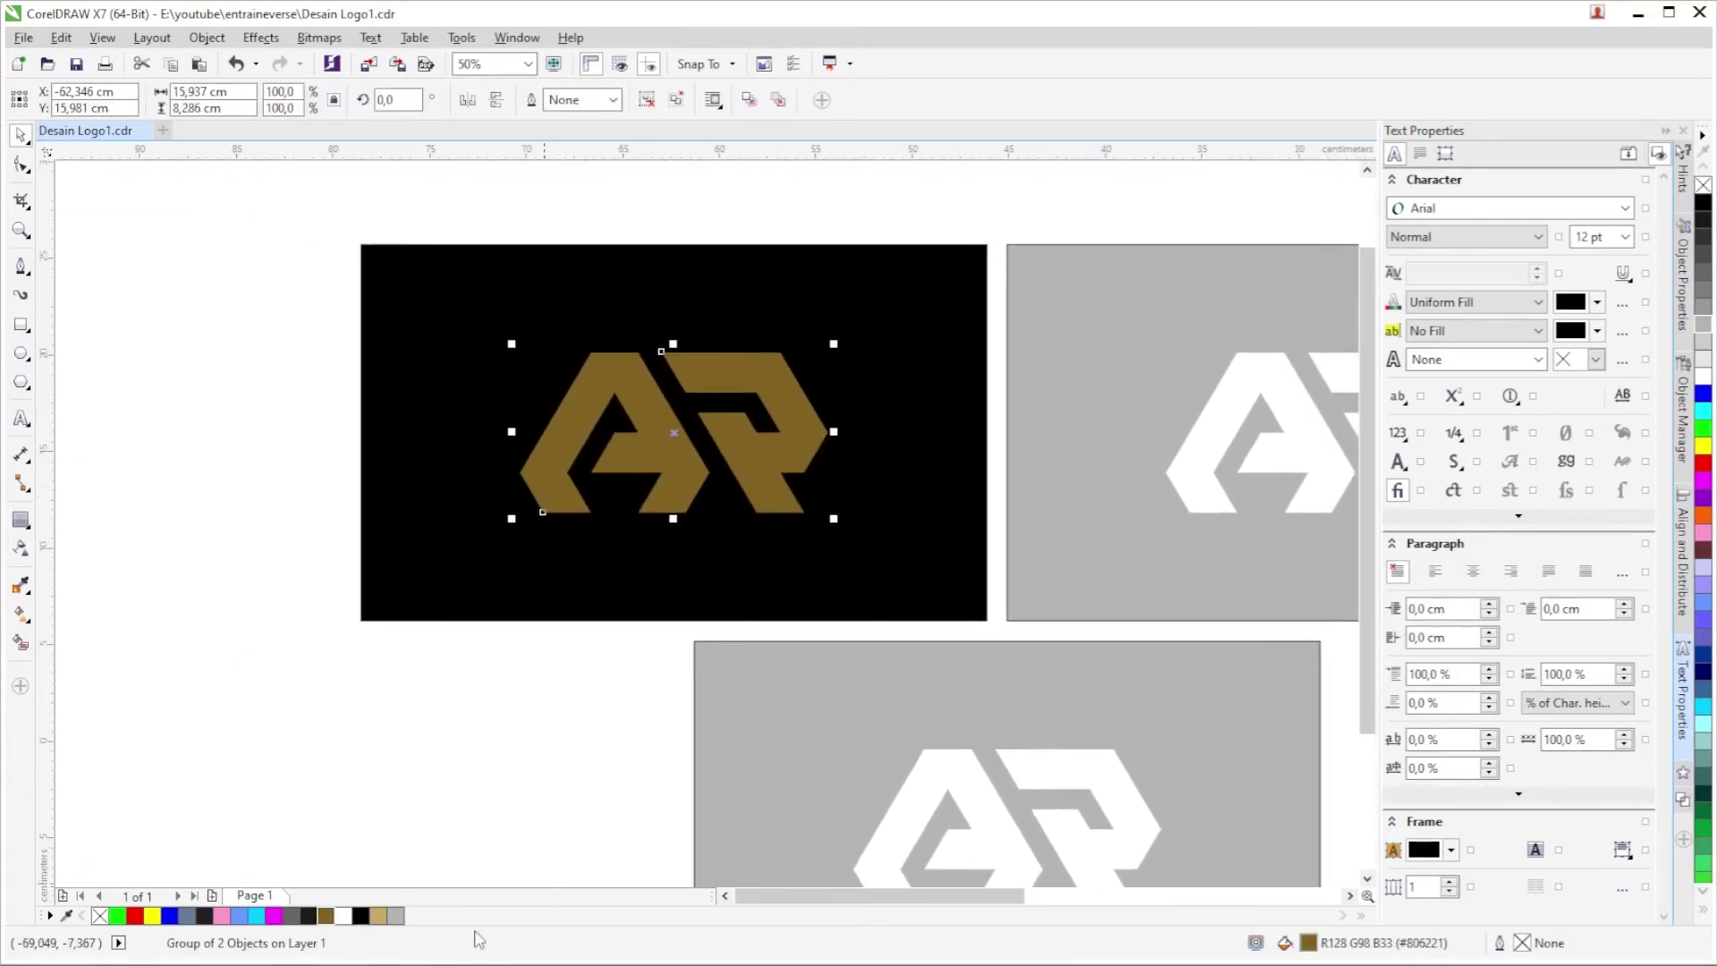
pyautogui.click(379, 914)
pyautogui.click(537, 837)
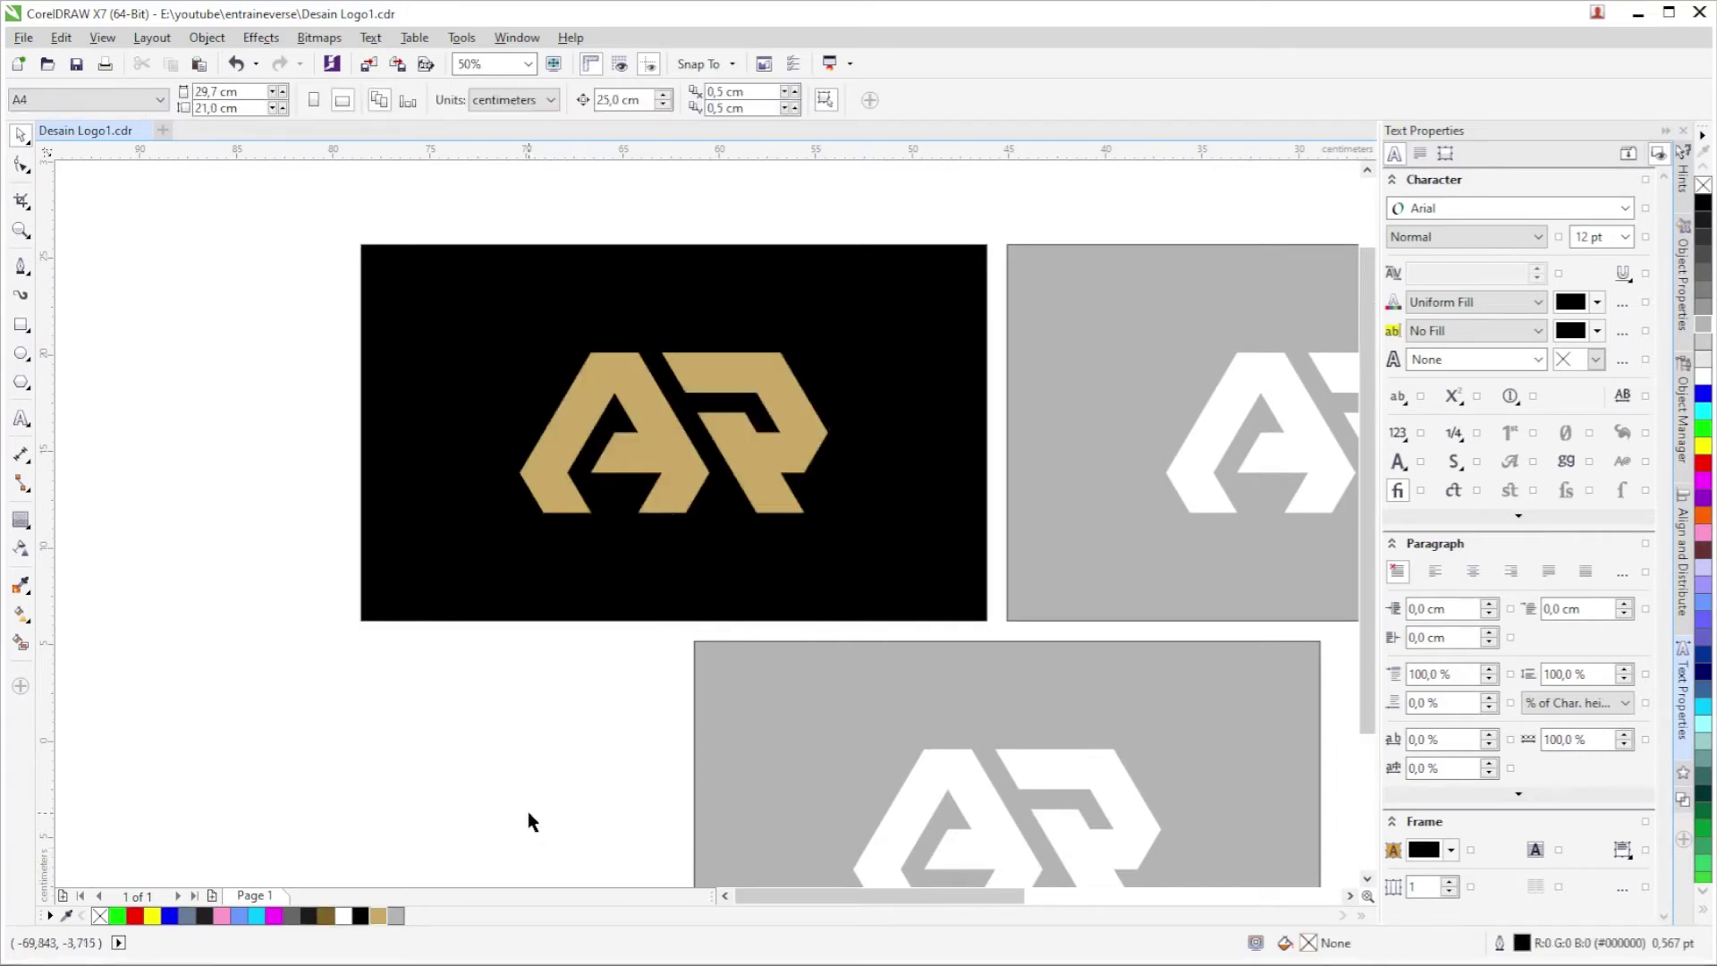
pyautogui.click(667, 482)
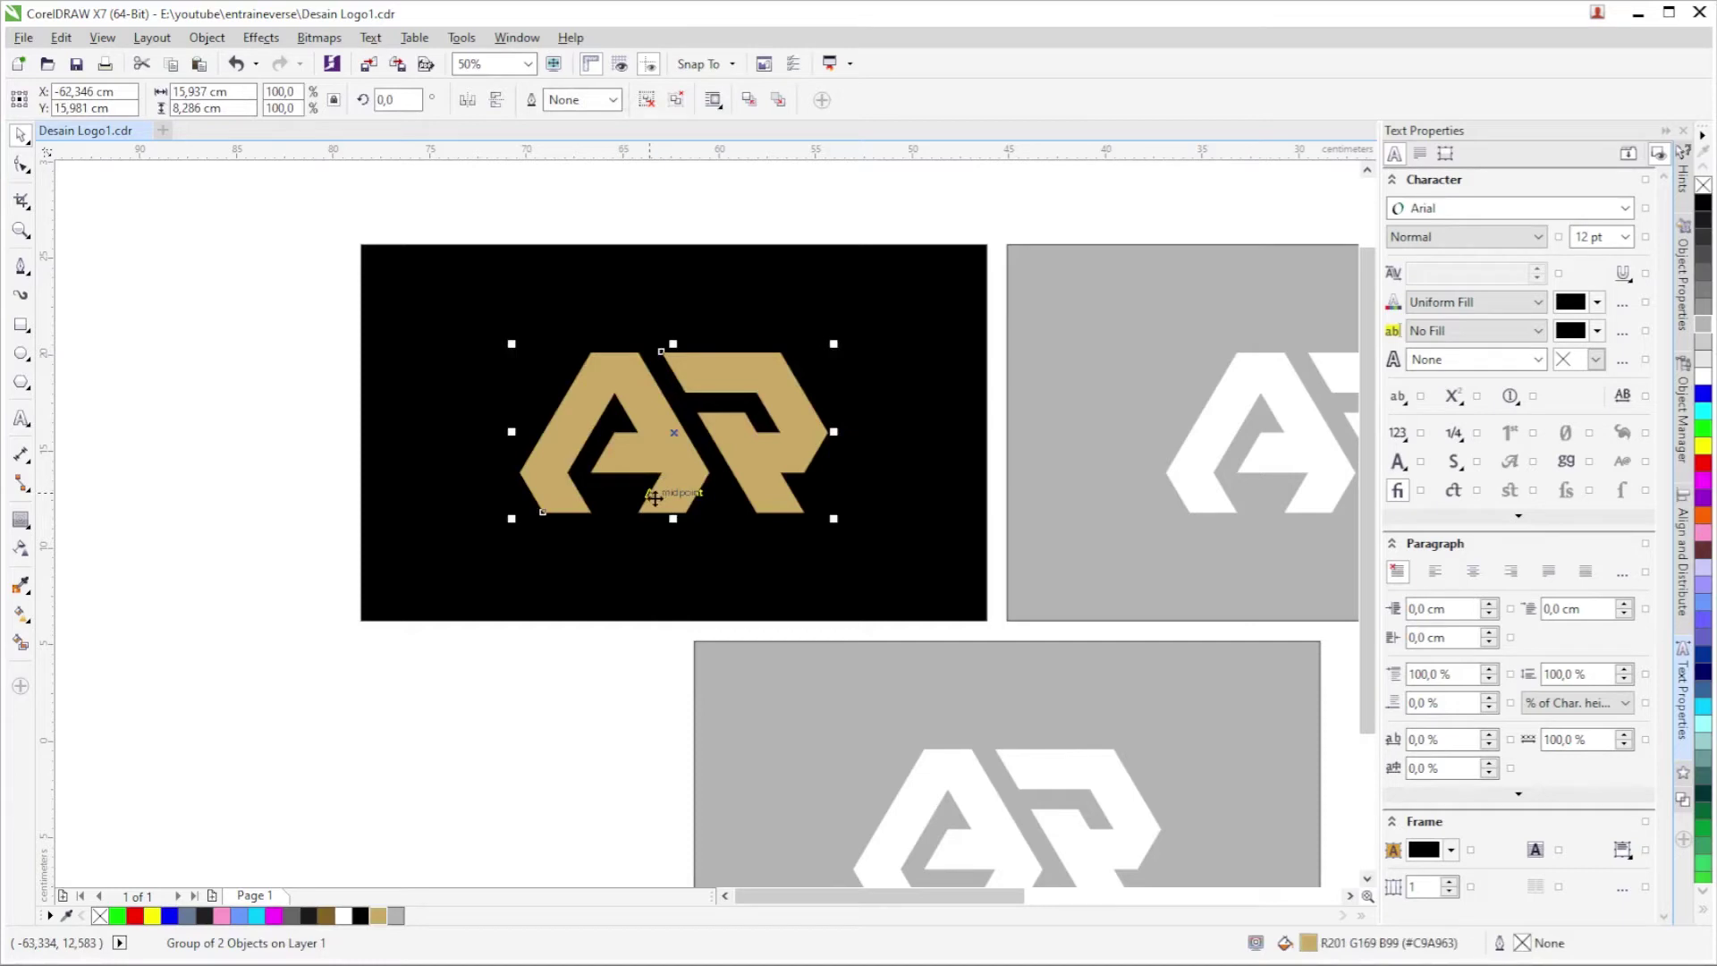
# Apply a gold fountain fill to the logo ending in dark bronze #694F17.
pyautogui.press('F11')
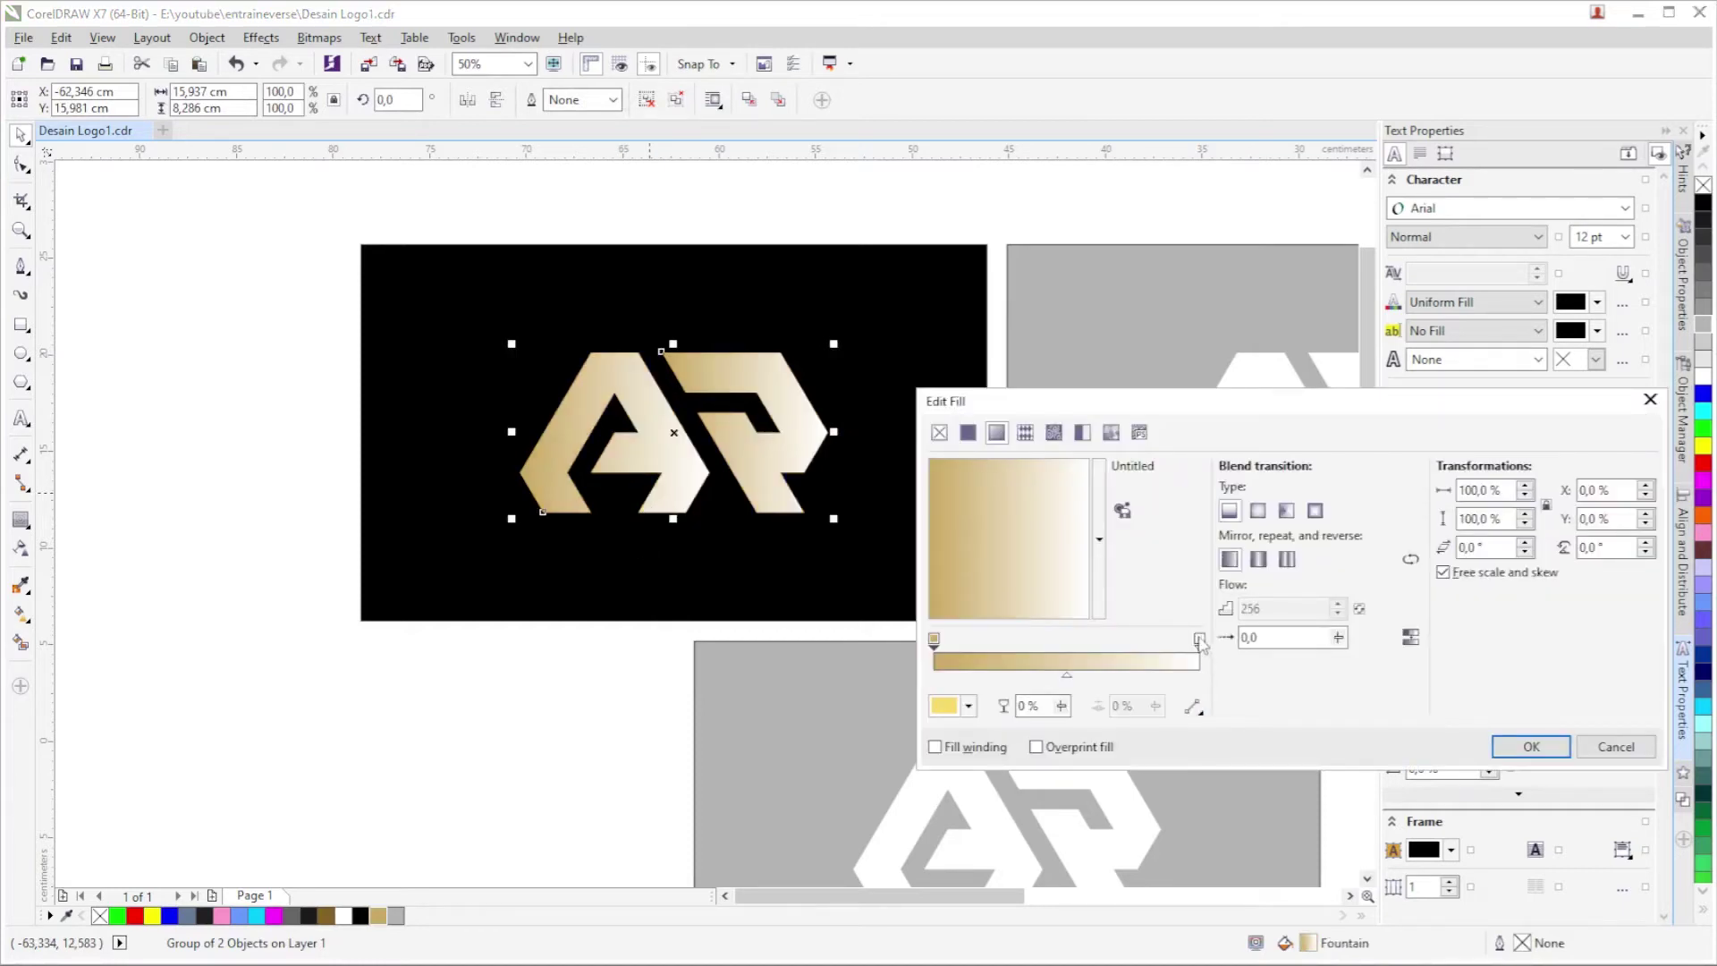
pyautogui.click(1199, 639)
pyautogui.click(948, 705)
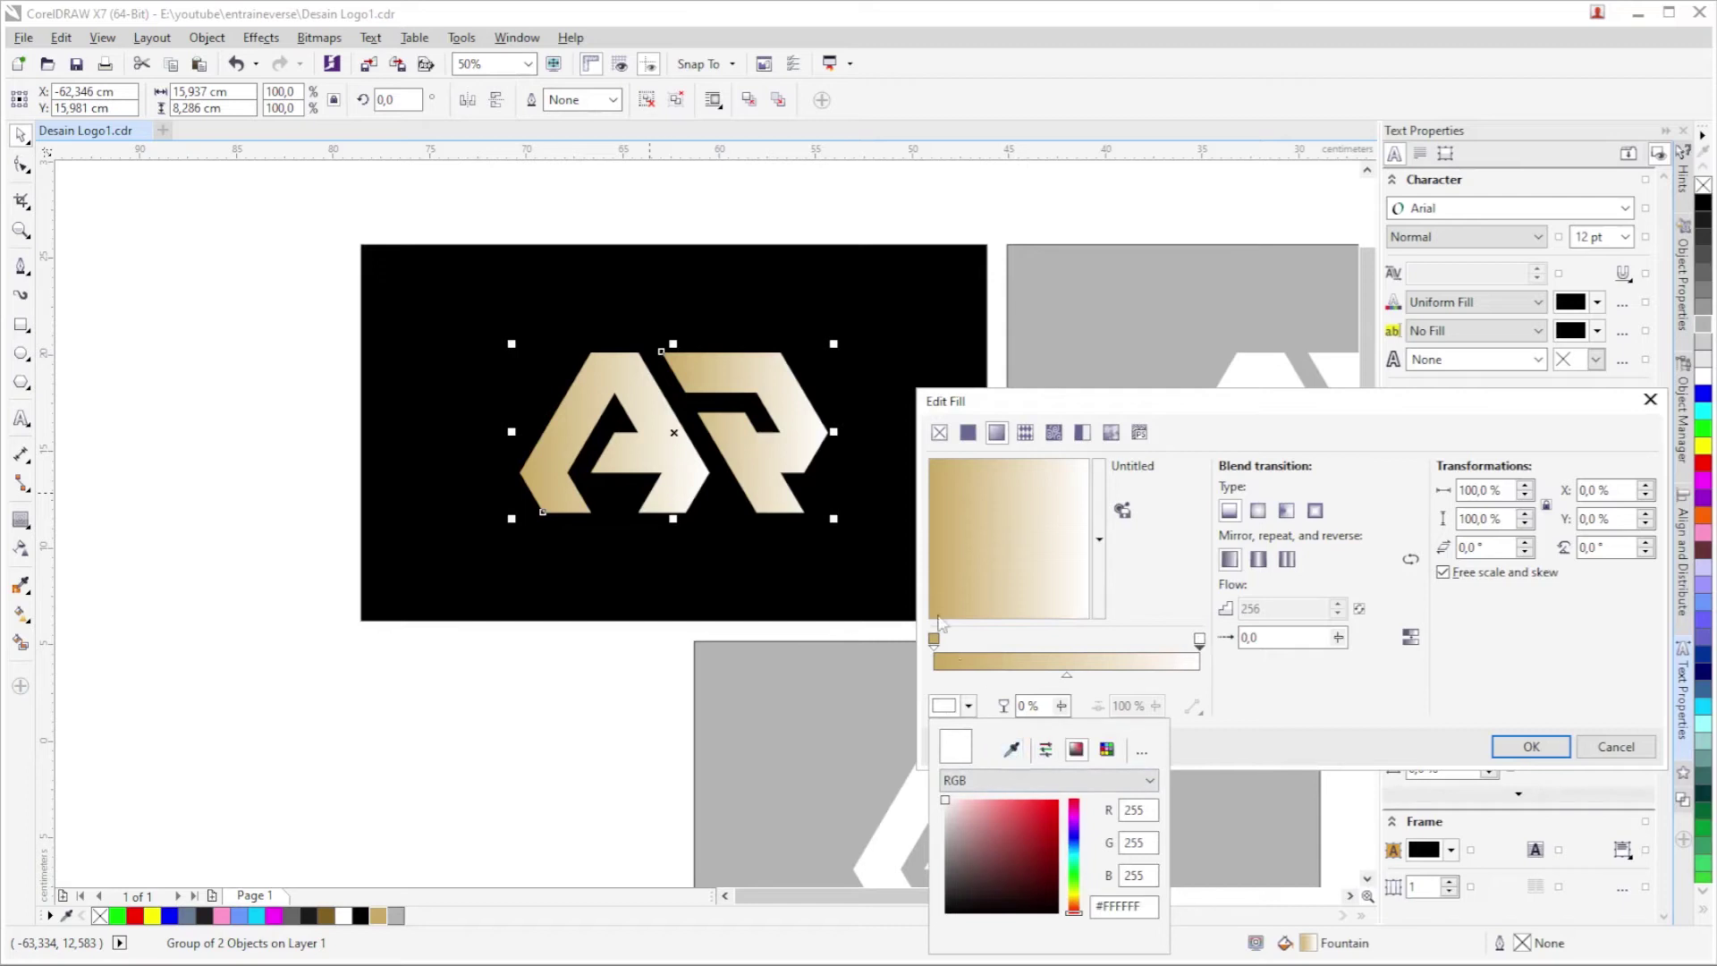
pyautogui.click(1011, 749)
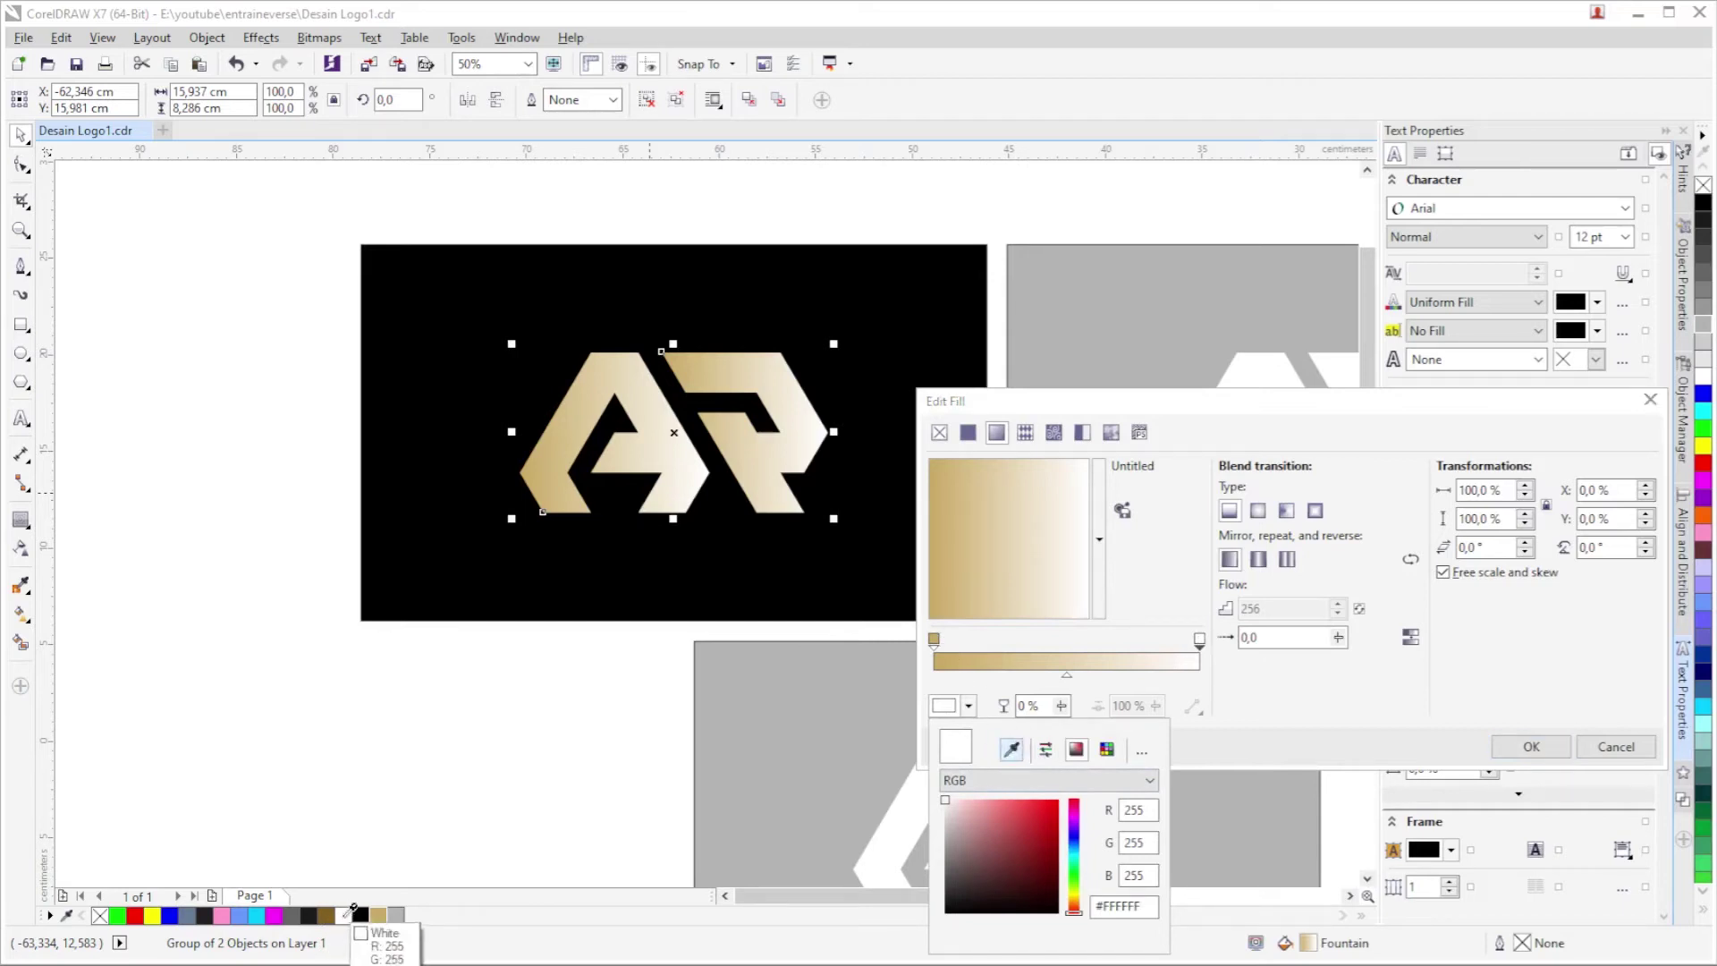
pyautogui.click(327, 914)
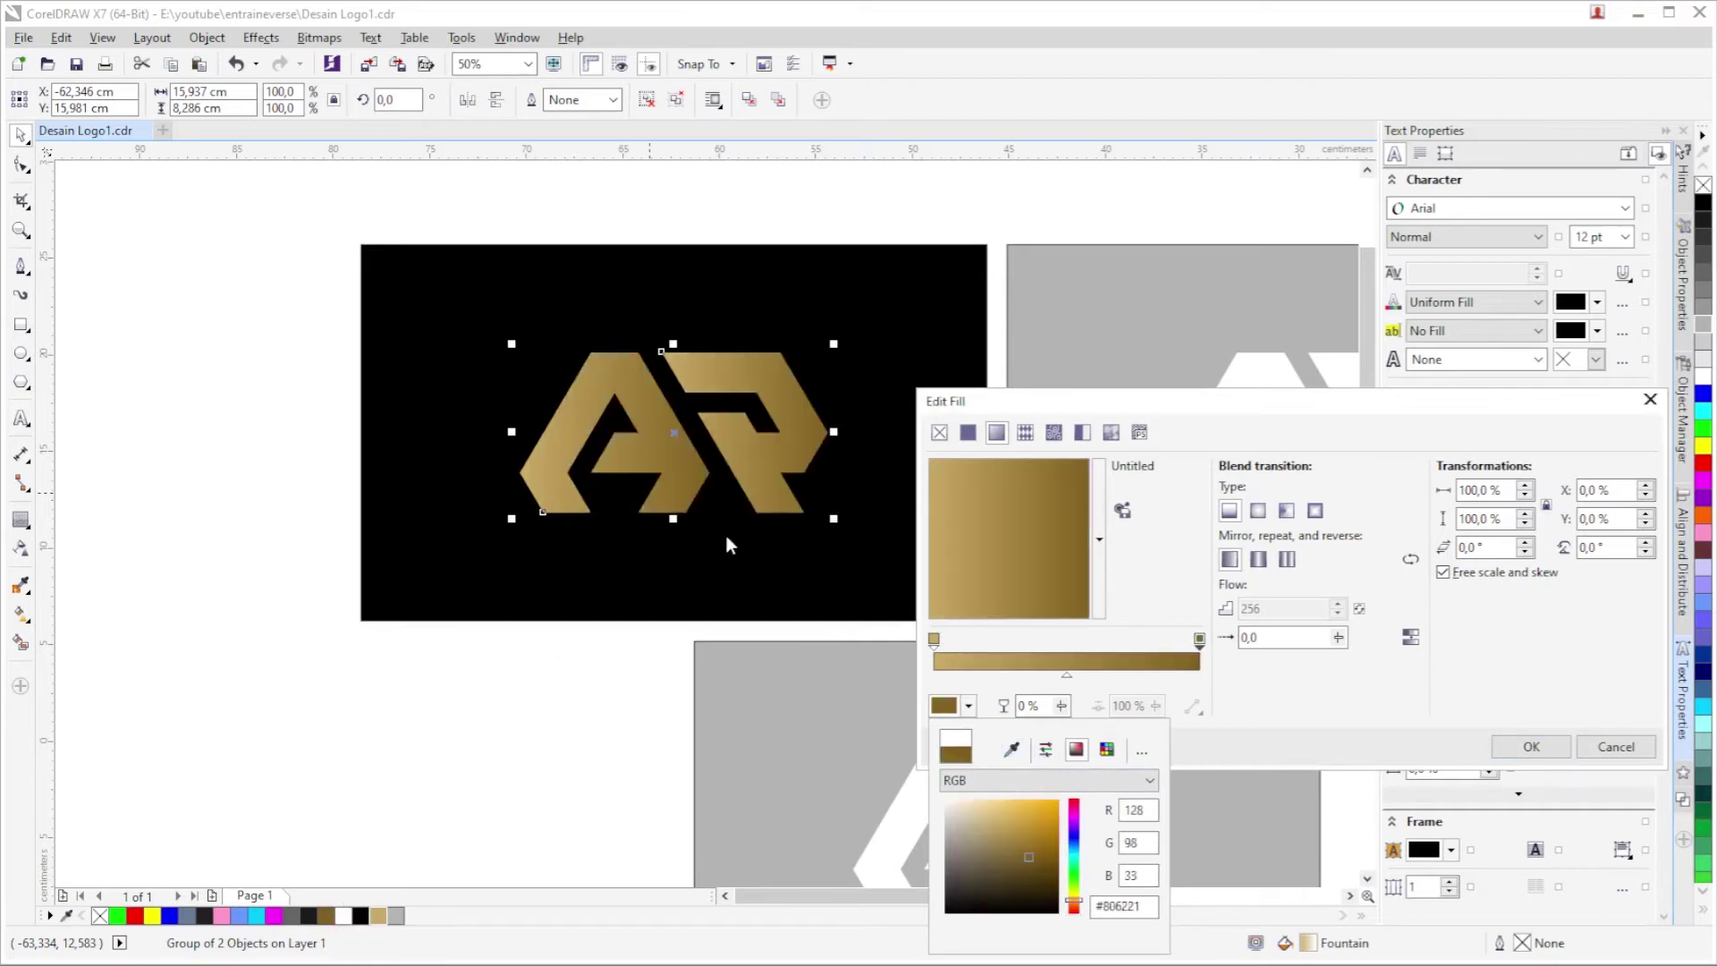
pyautogui.click(1037, 872)
pyautogui.moveTo(1035, 876); pyautogui.dragTo(1034, 868)
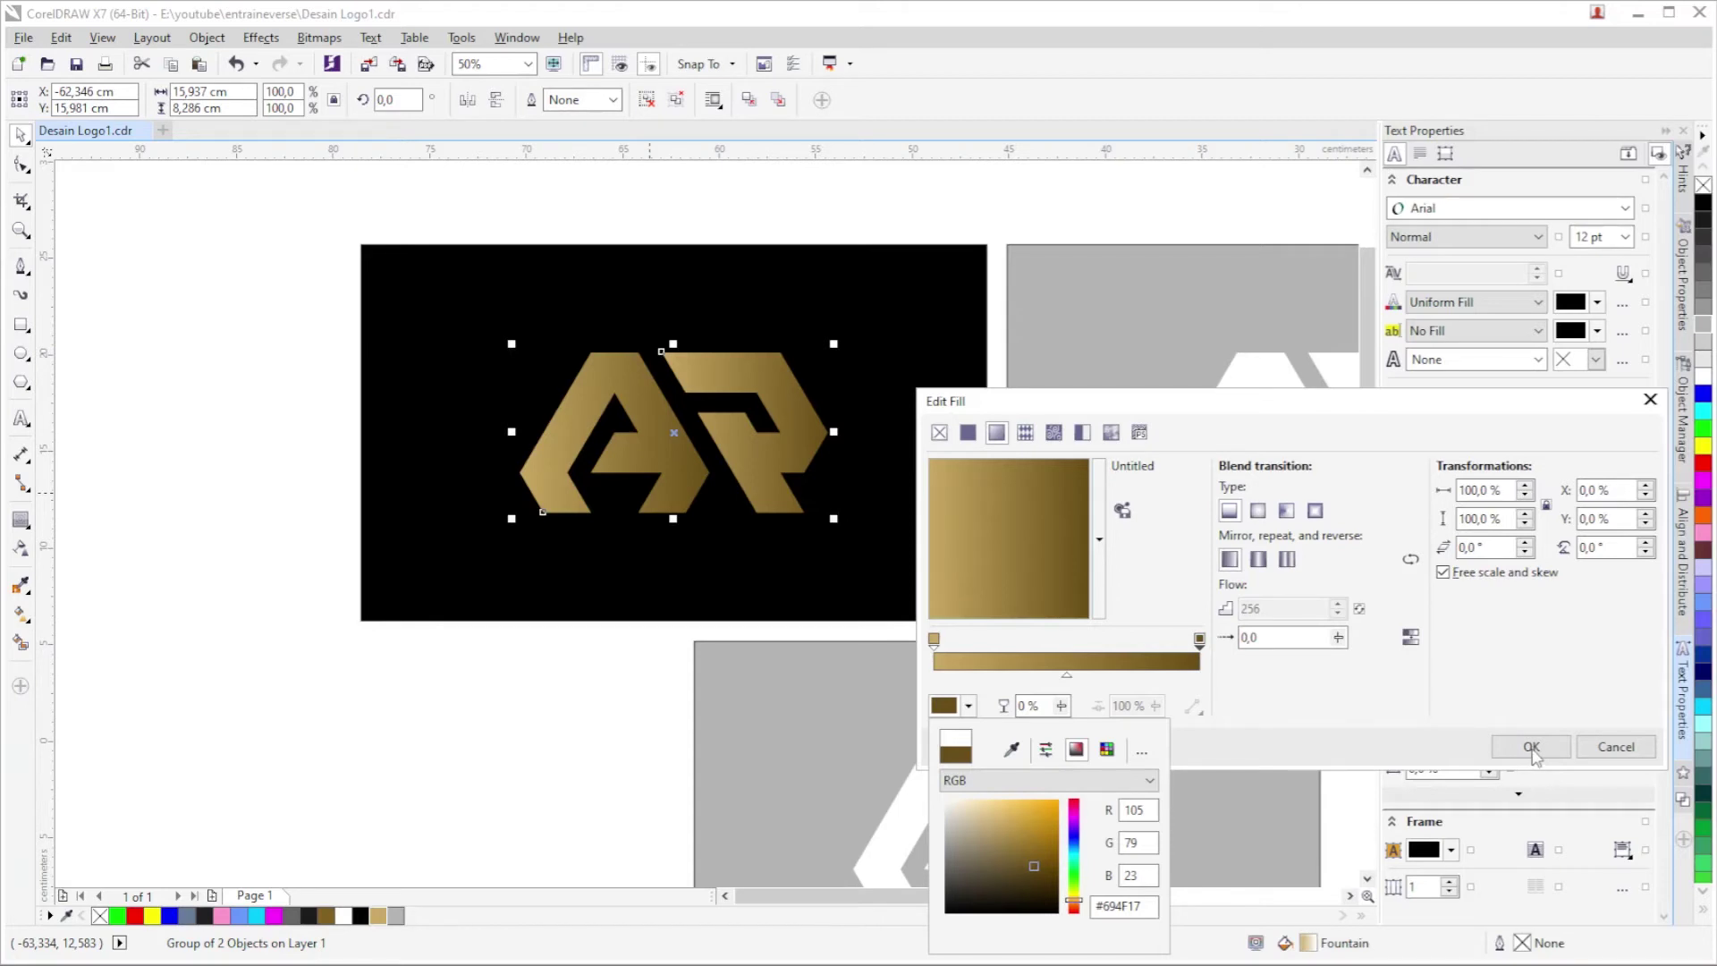
pyautogui.click(1526, 754)
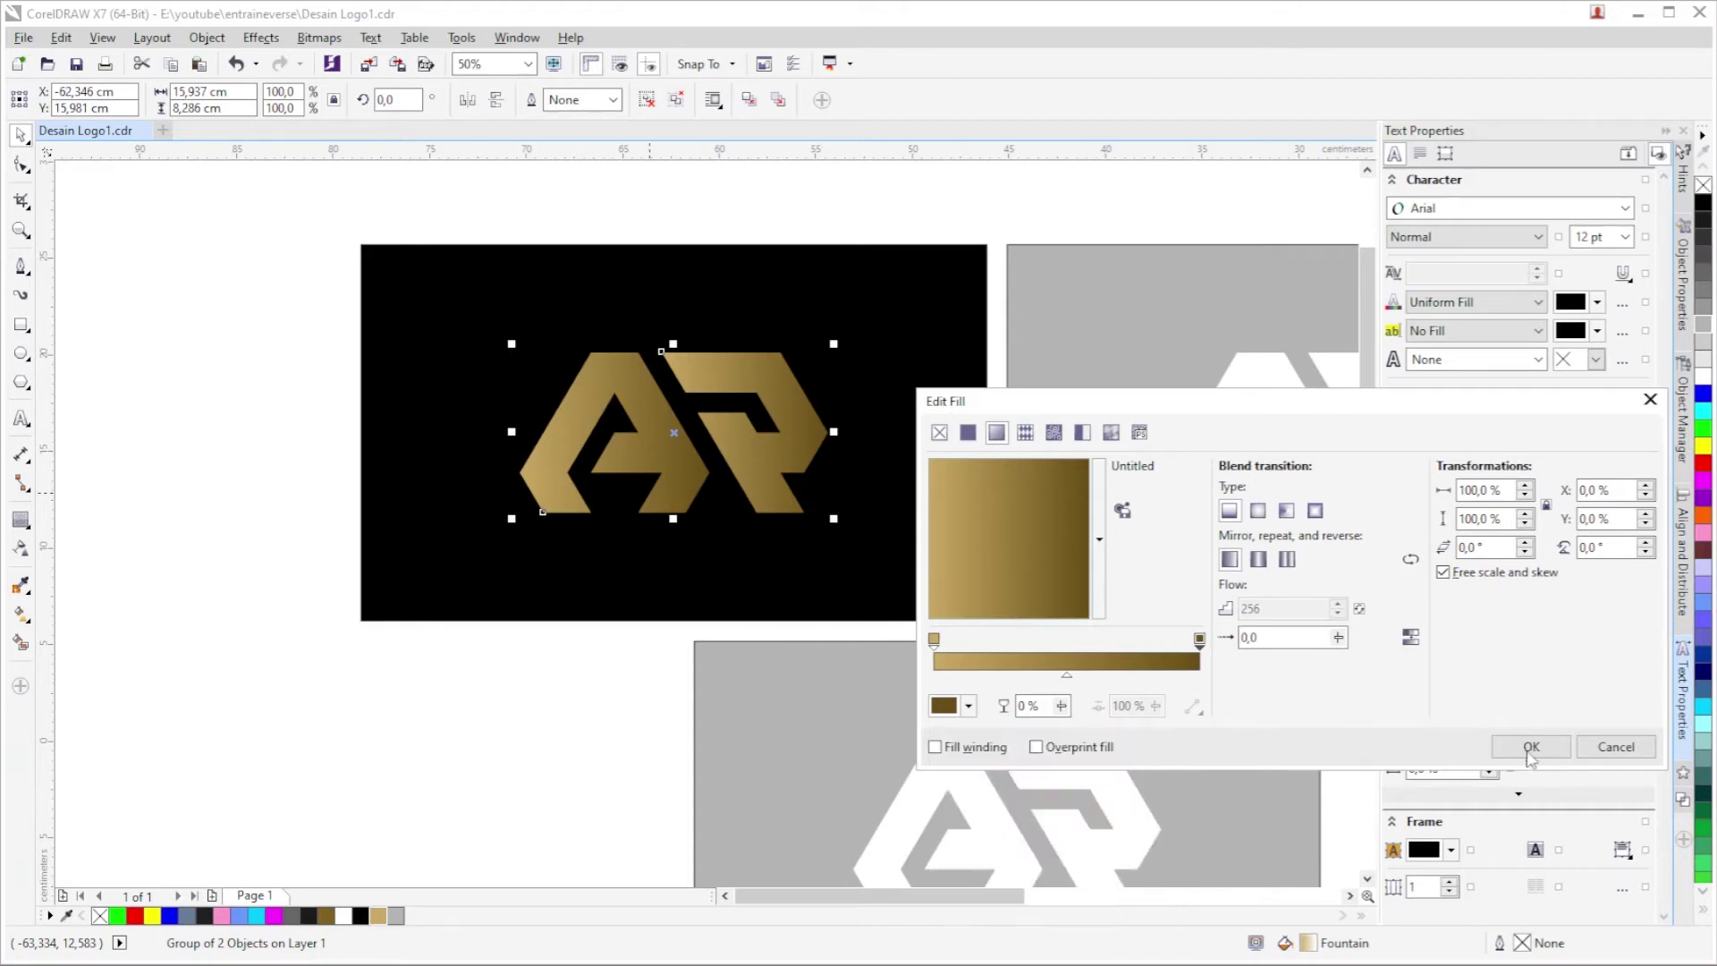
pyautogui.click(1526, 747)
# Change the grey card's background to white.
pyautogui.click(529, 692)
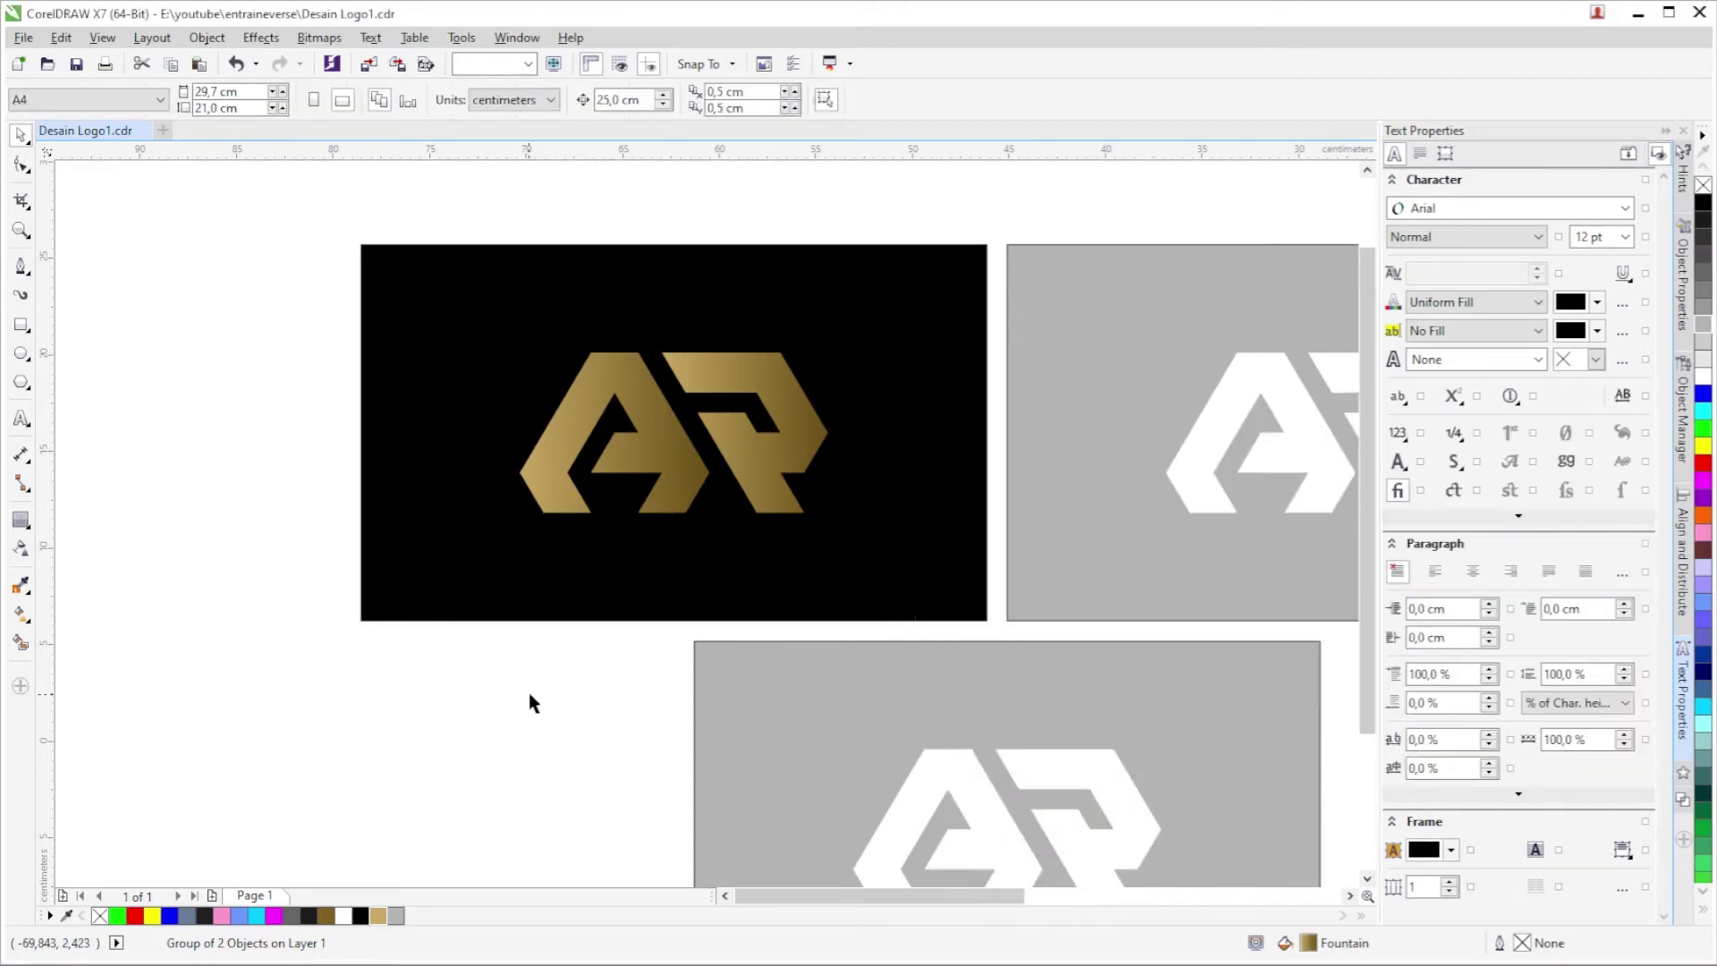
pyautogui.scroll(-2, 528, 693)
pyautogui.scroll(1, 949, 383)
pyautogui.click(957, 402)
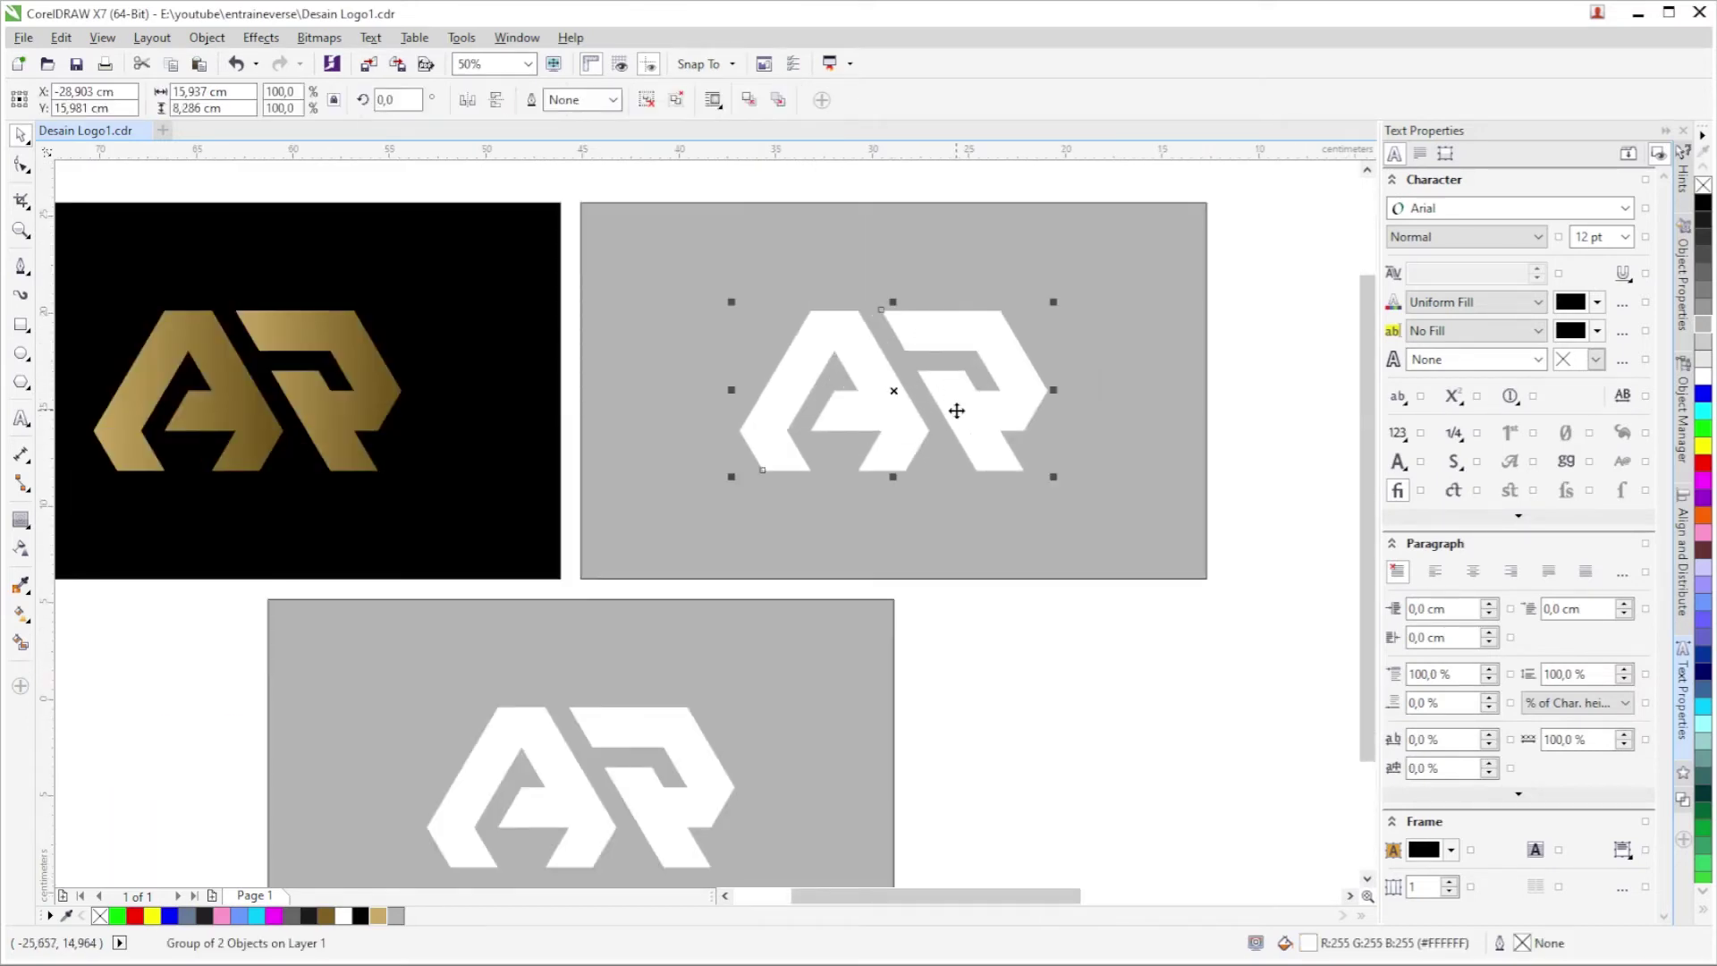
pyautogui.click(1031, 492)
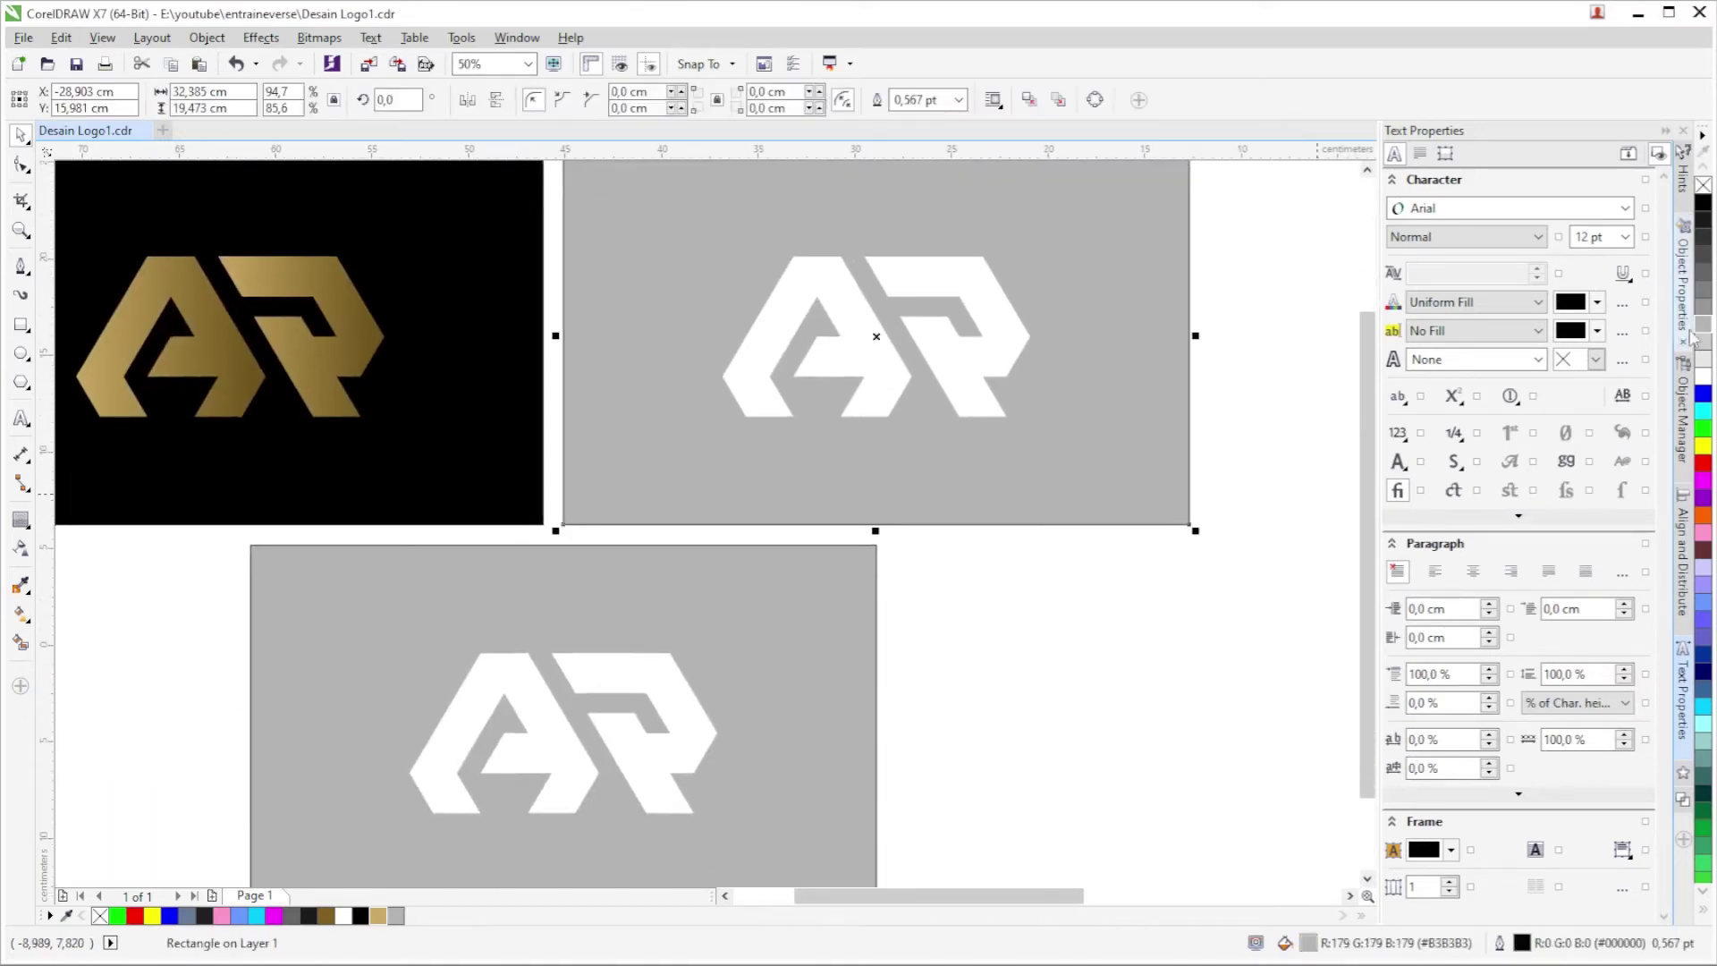
pyautogui.click(1702, 380)
pyautogui.scroll(-1, 1143, 631)
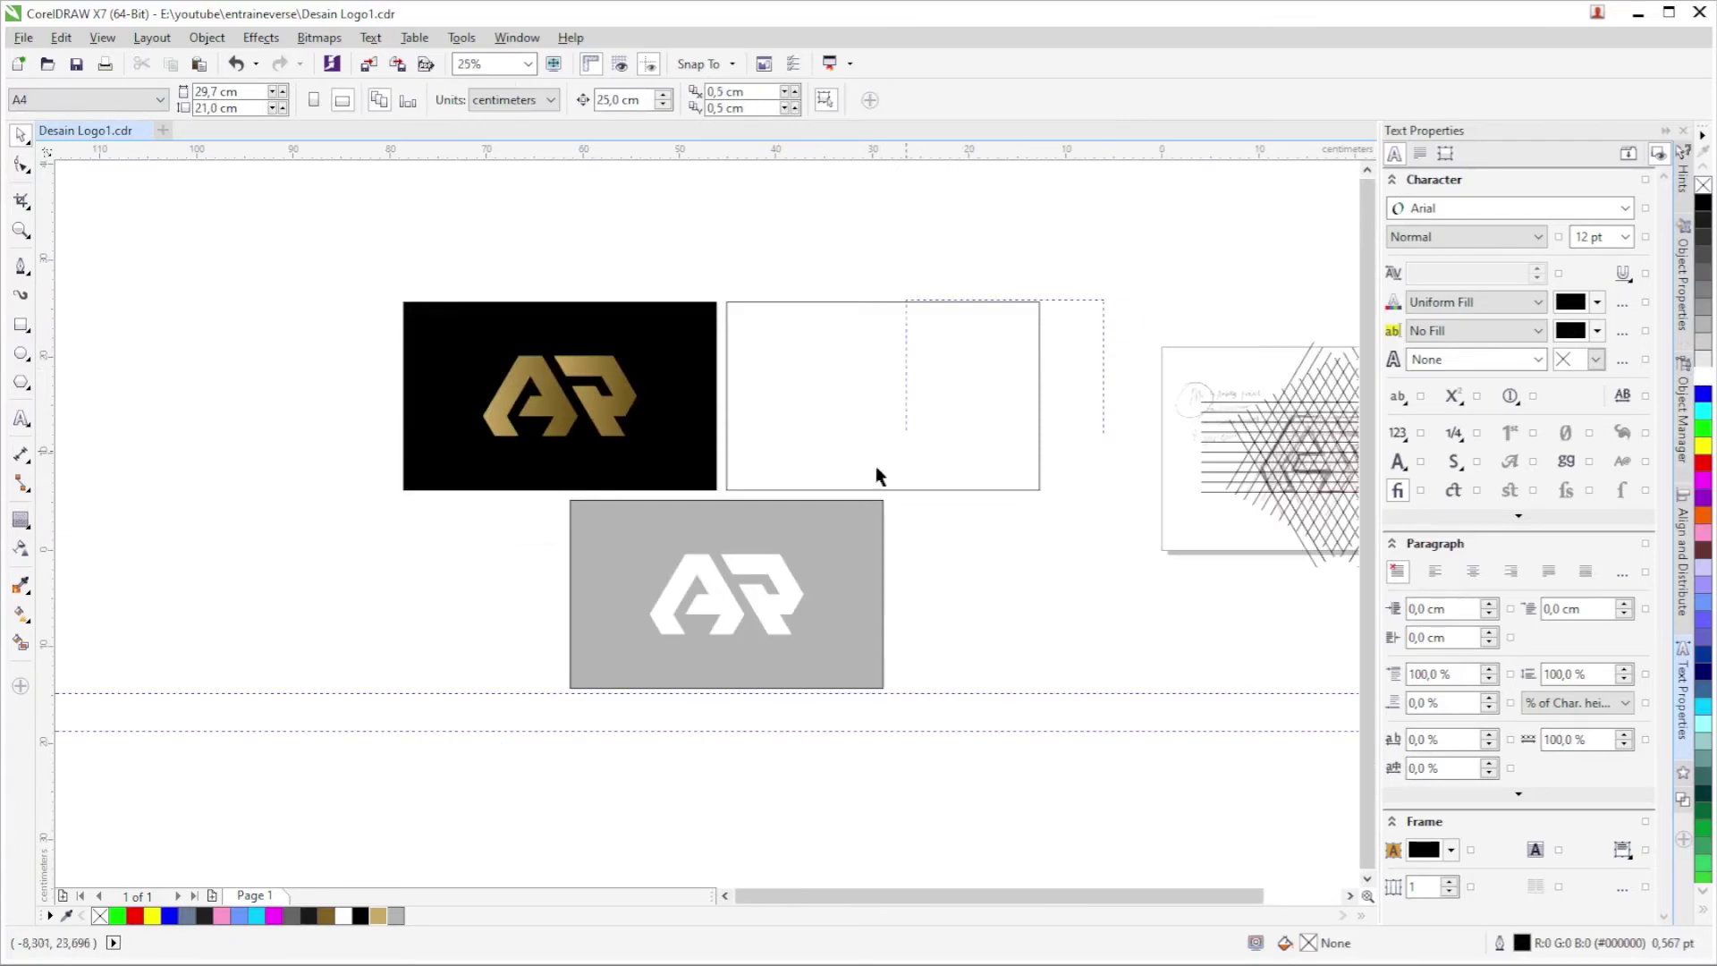
# Copy the gold-gradient AR logo from the black card onto the white card.
pyautogui.click(749, 473)
pyautogui.moveTo(689, 264); pyautogui.dragTo(435, 474)
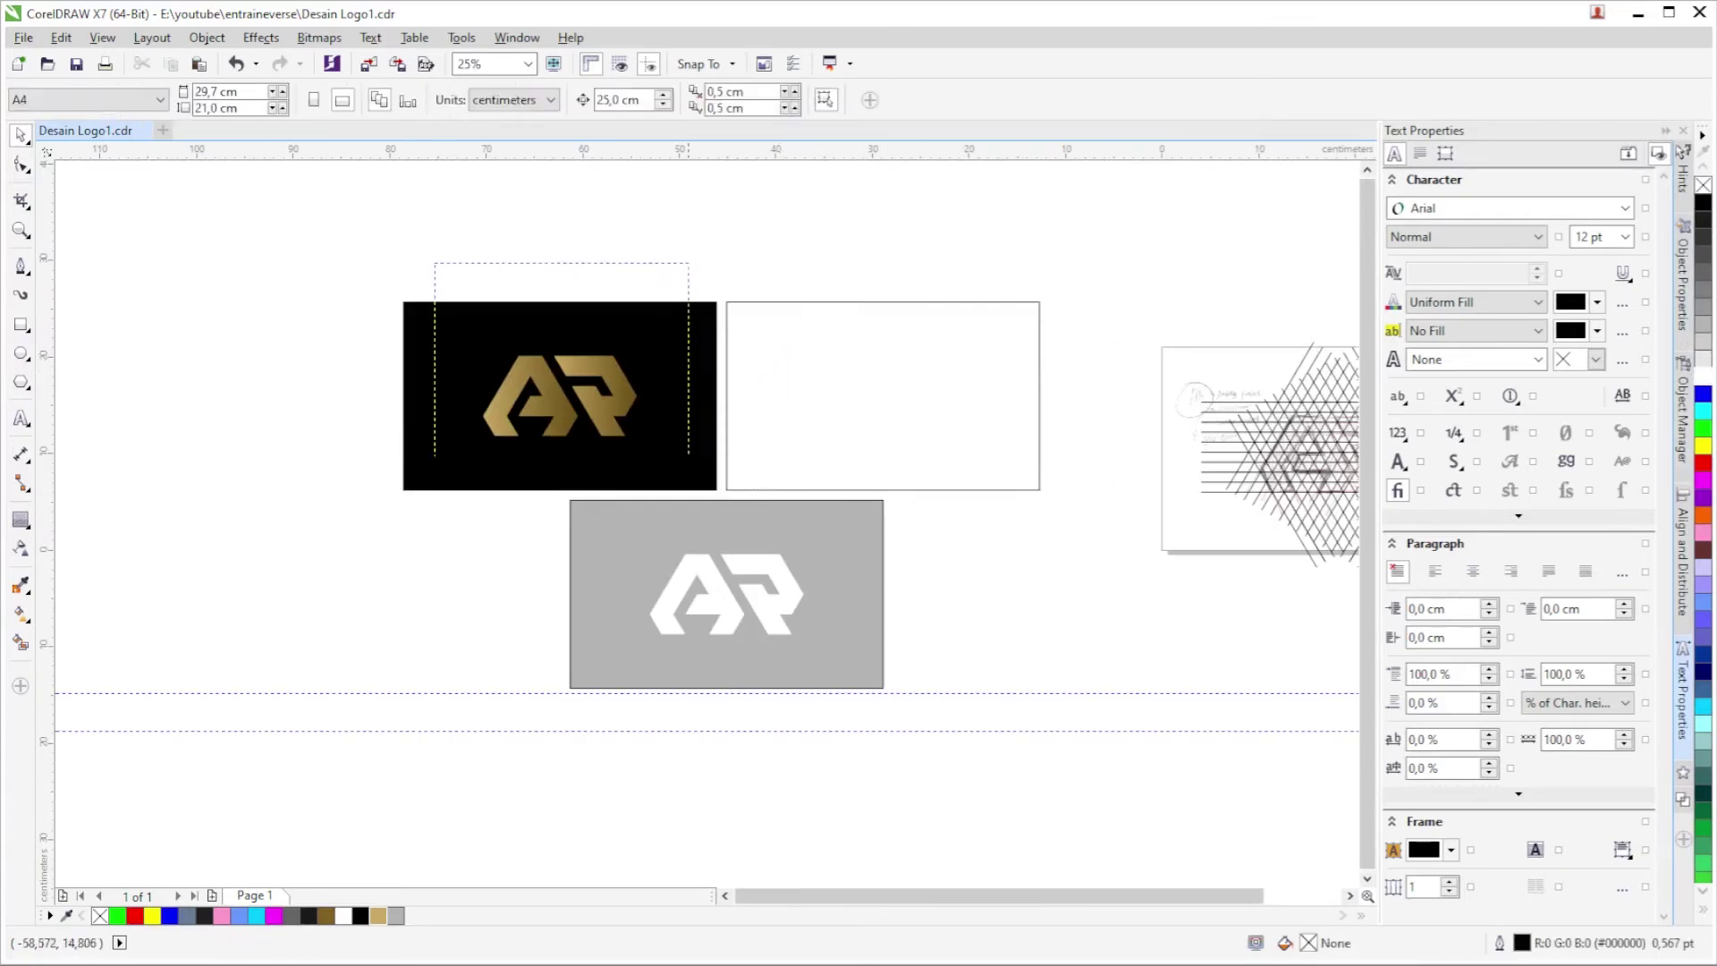
pyautogui.moveTo(622, 386); pyautogui.dragTo(941, 388)
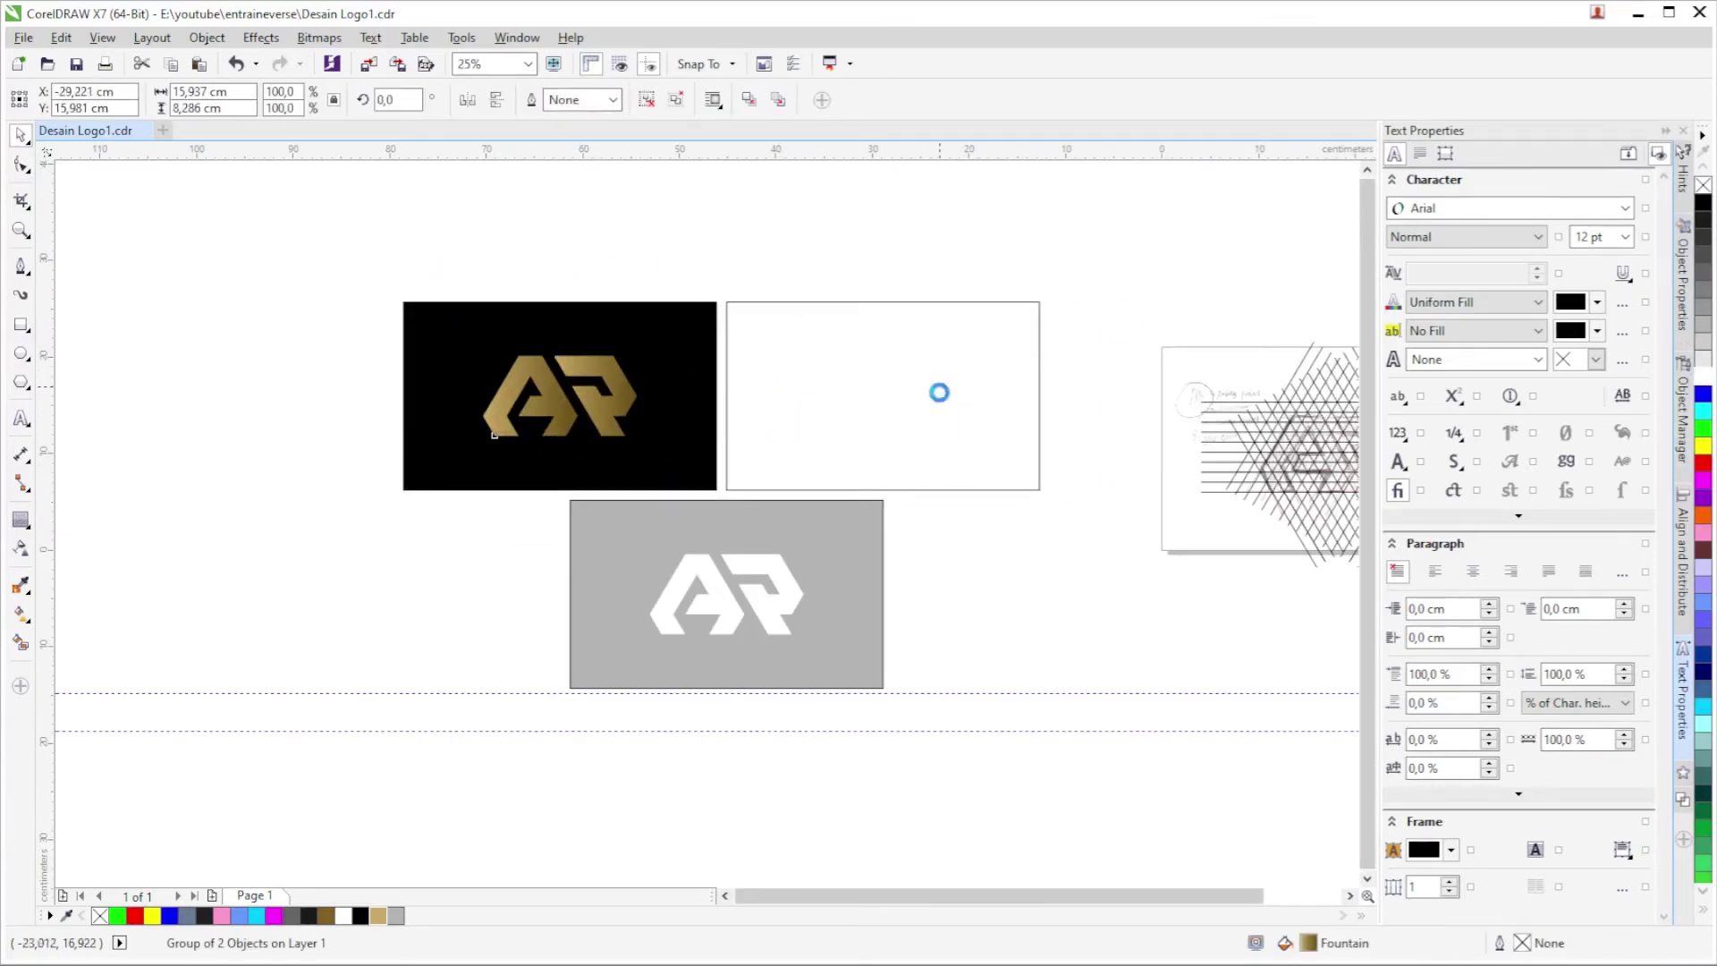
pyautogui.scroll(1, 890, 389)
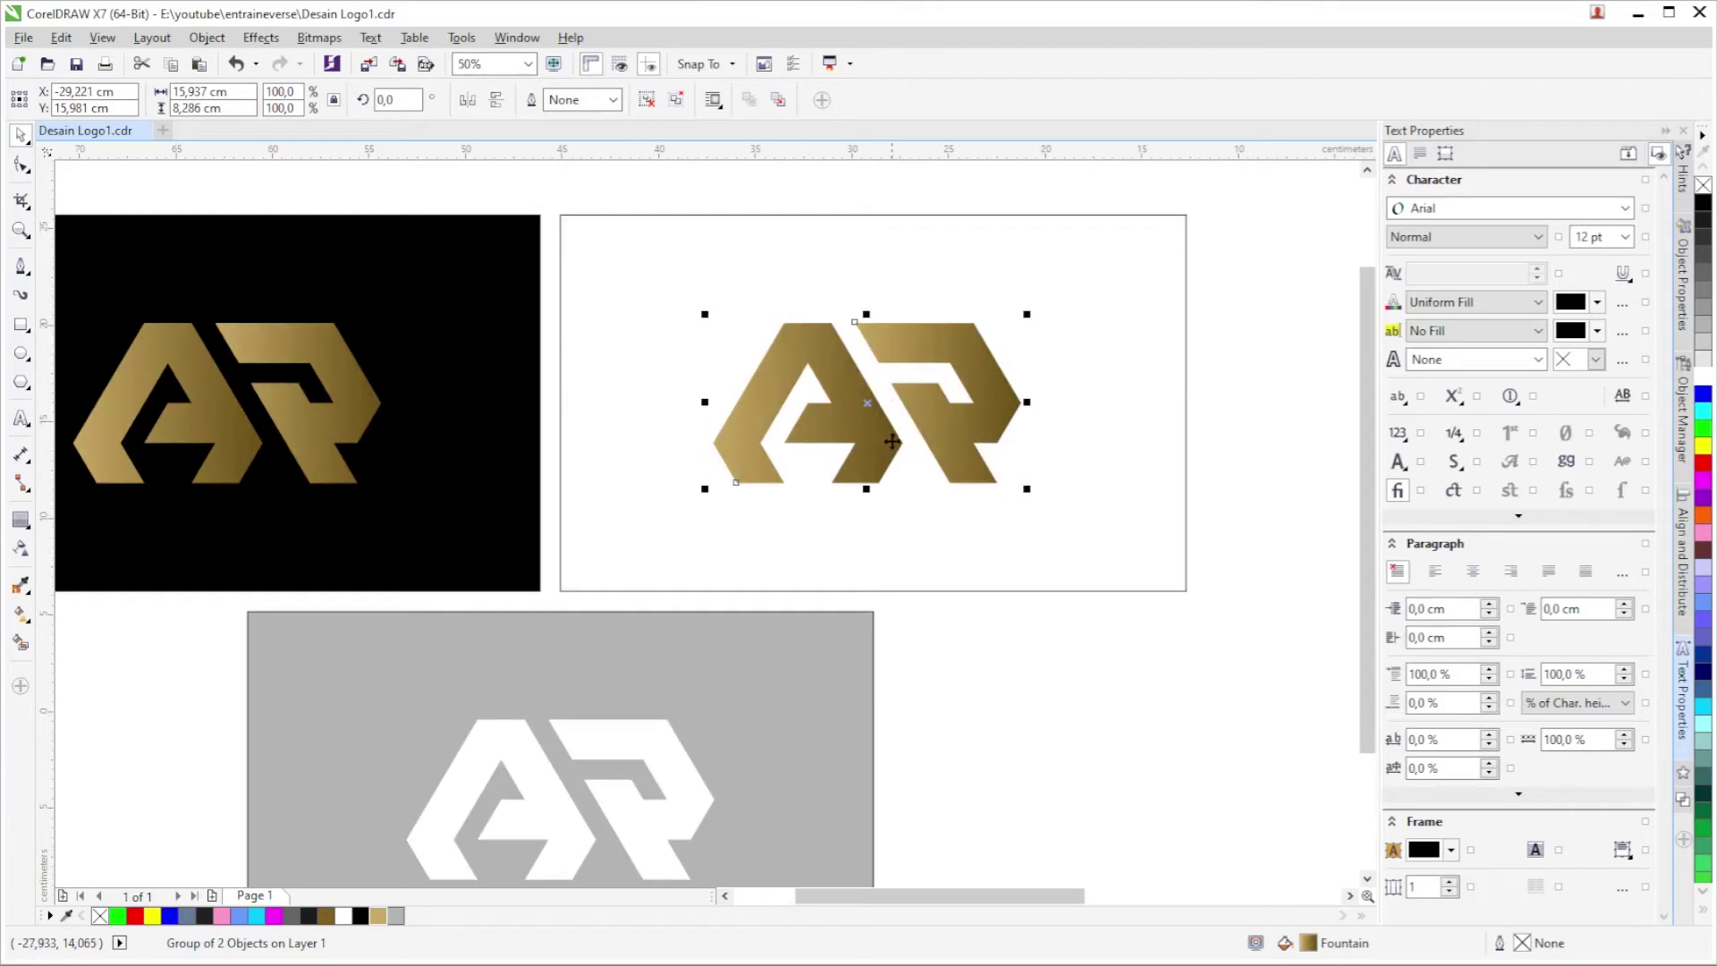
pyautogui.scroll(-2, 892, 441)
pyautogui.scroll(1, 920, 498)
# Delete the grey card and its logo, and duplicate the top pair directly below.
pyautogui.click(905, 476)
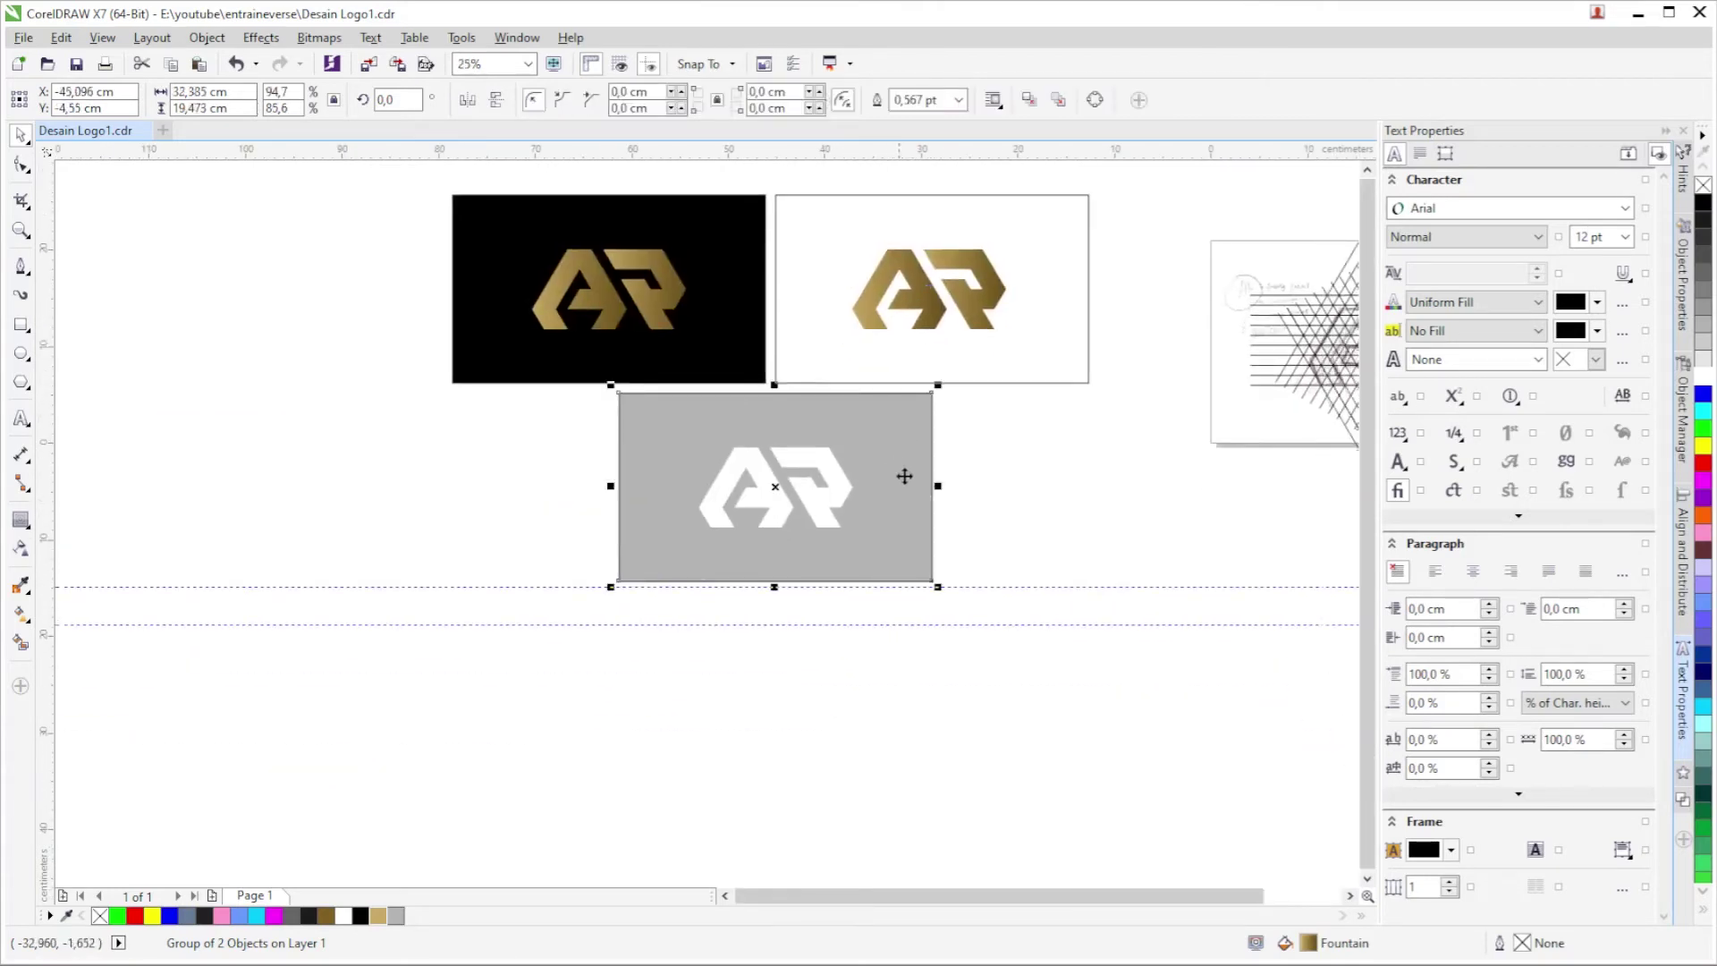
pyautogui.click(588, 673)
pyautogui.moveTo(528, 660); pyautogui.dragTo(969, 386)
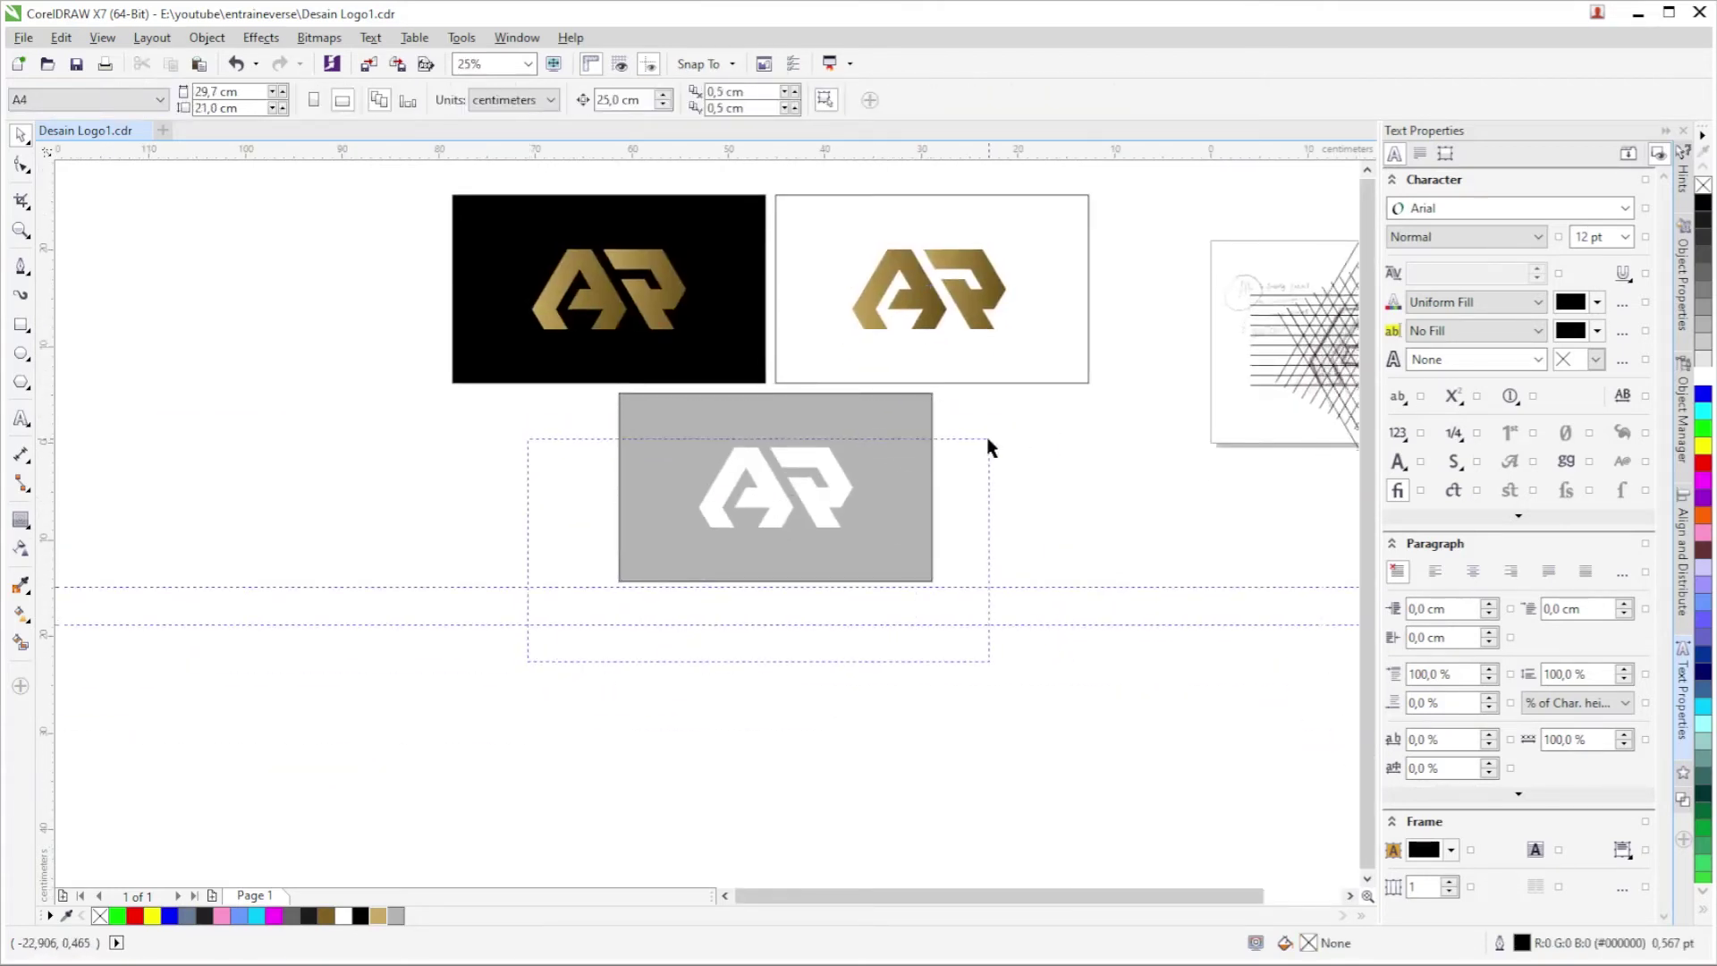
pyautogui.press('Delete')
pyautogui.click(973, 371)
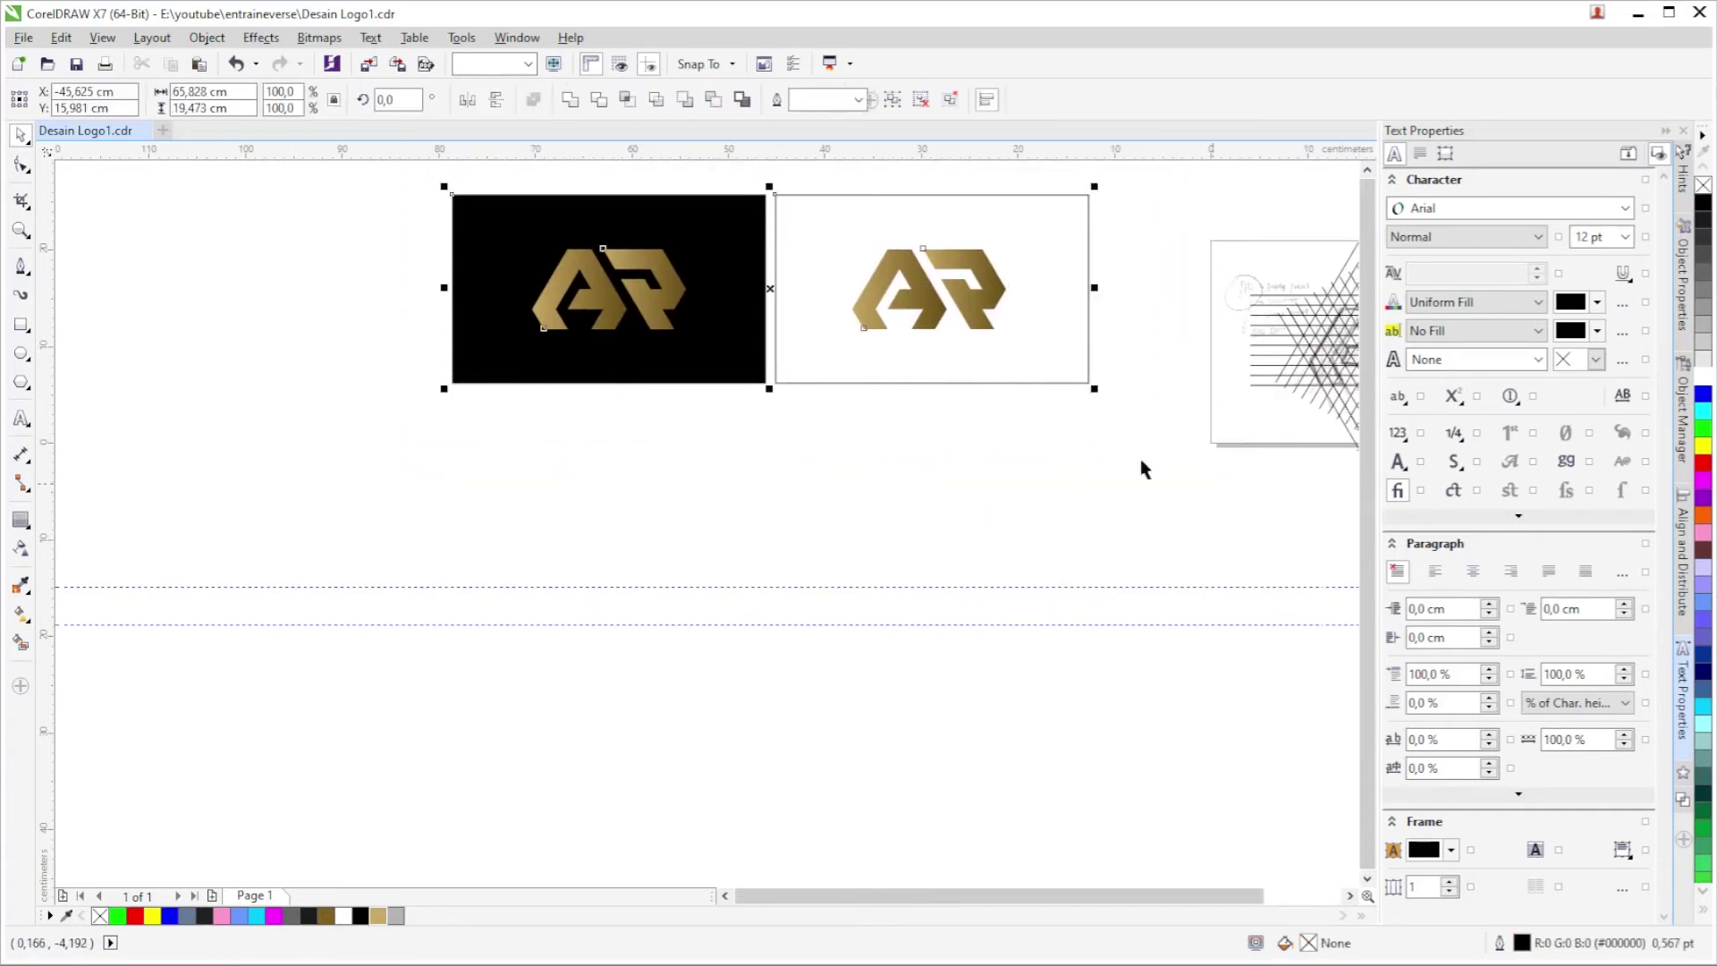
pyautogui.moveTo(735, 194); pyautogui.dragTo(785, 396)
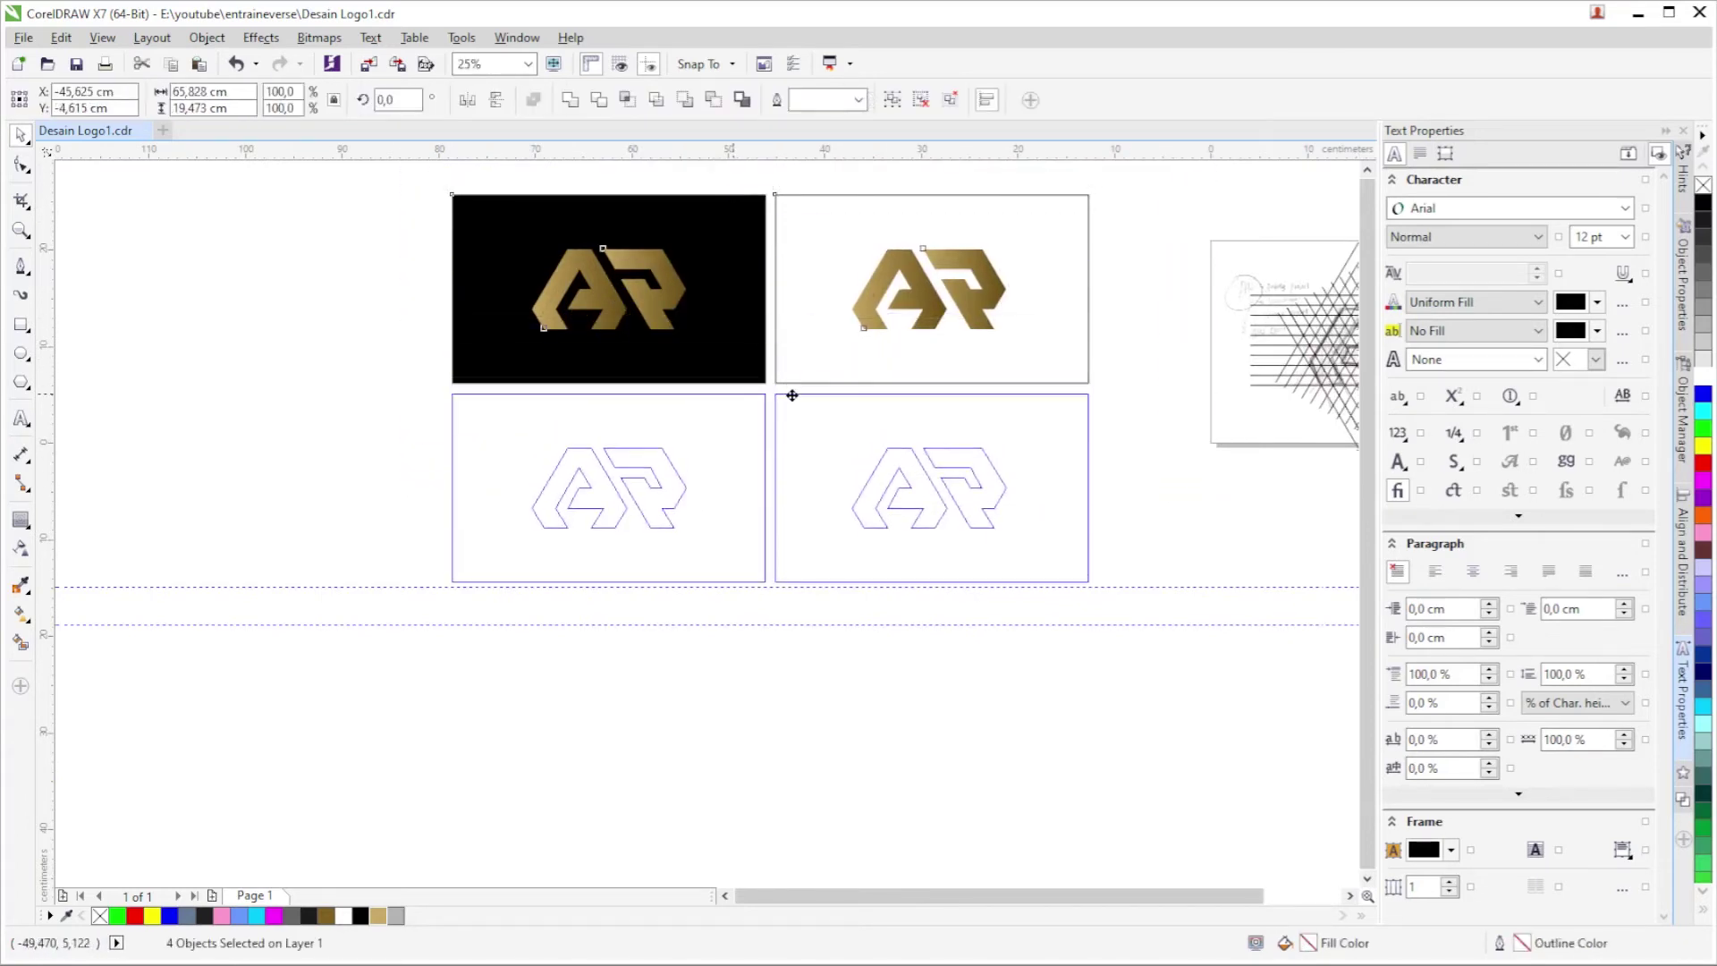
pyautogui.click(785, 659)
# Make the lower-left AR logo white and the lower-right AR logo black.
pyautogui.moveTo(402, 689)
pyautogui.mouseDown()
pyautogui.moveTo(579, 608)
pyautogui.moveTo(747, 386)
pyautogui.mouseUp()
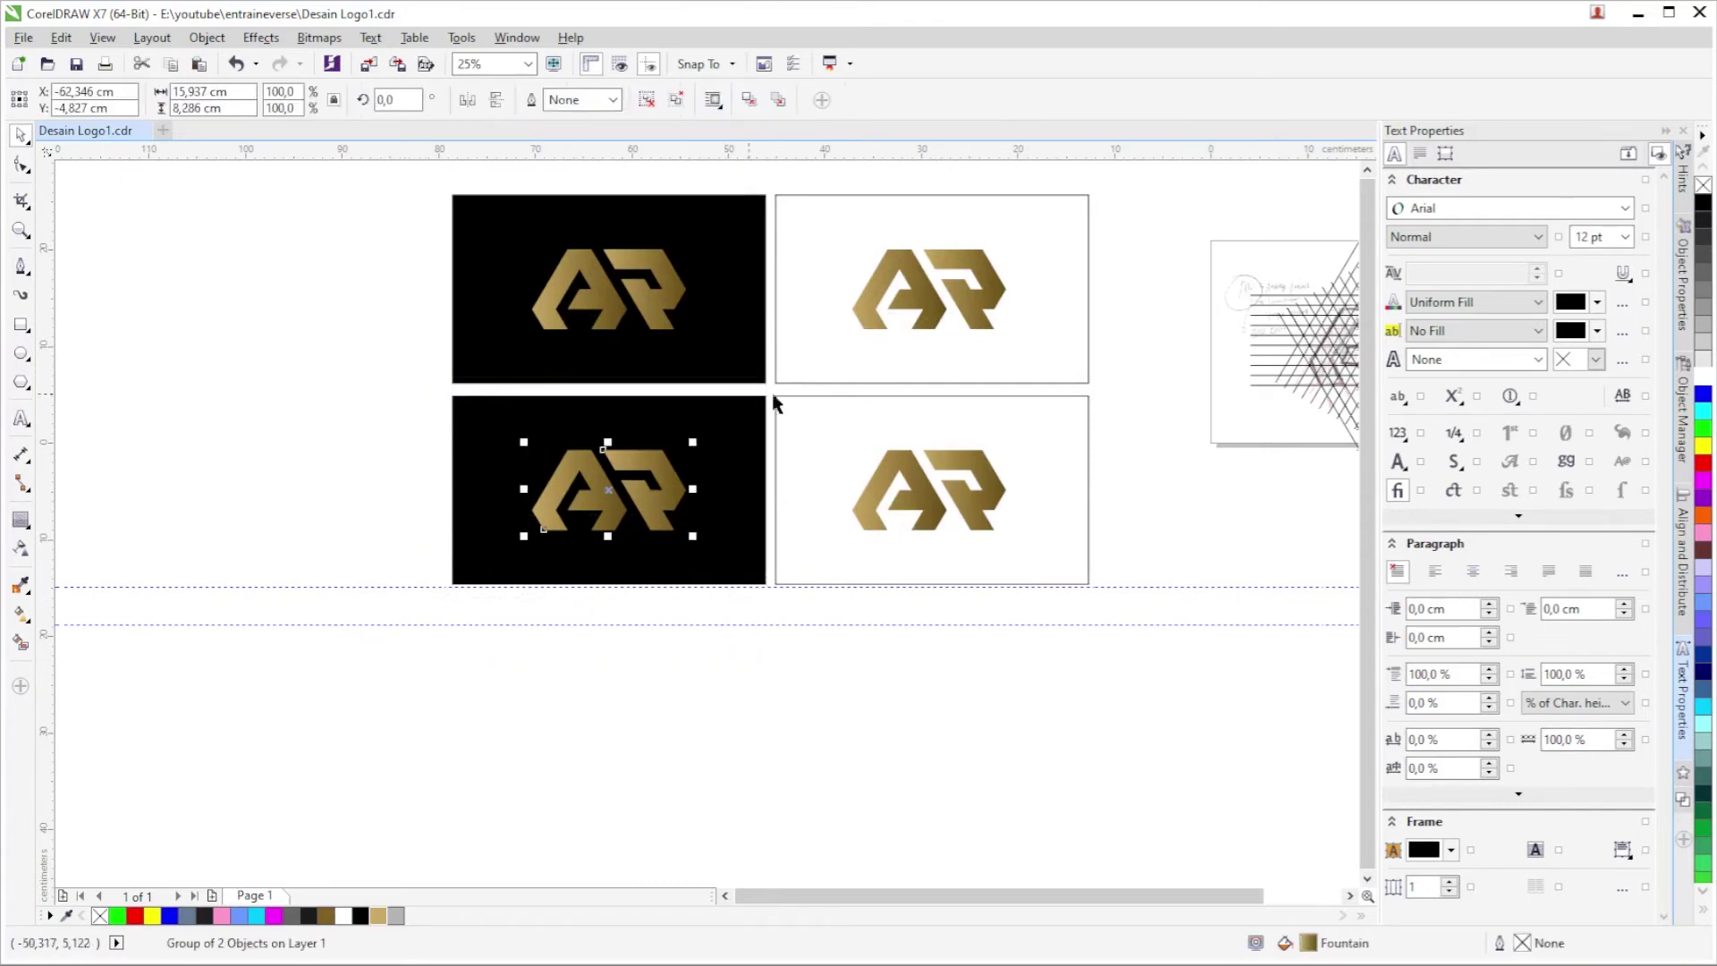
pyautogui.click(1704, 377)
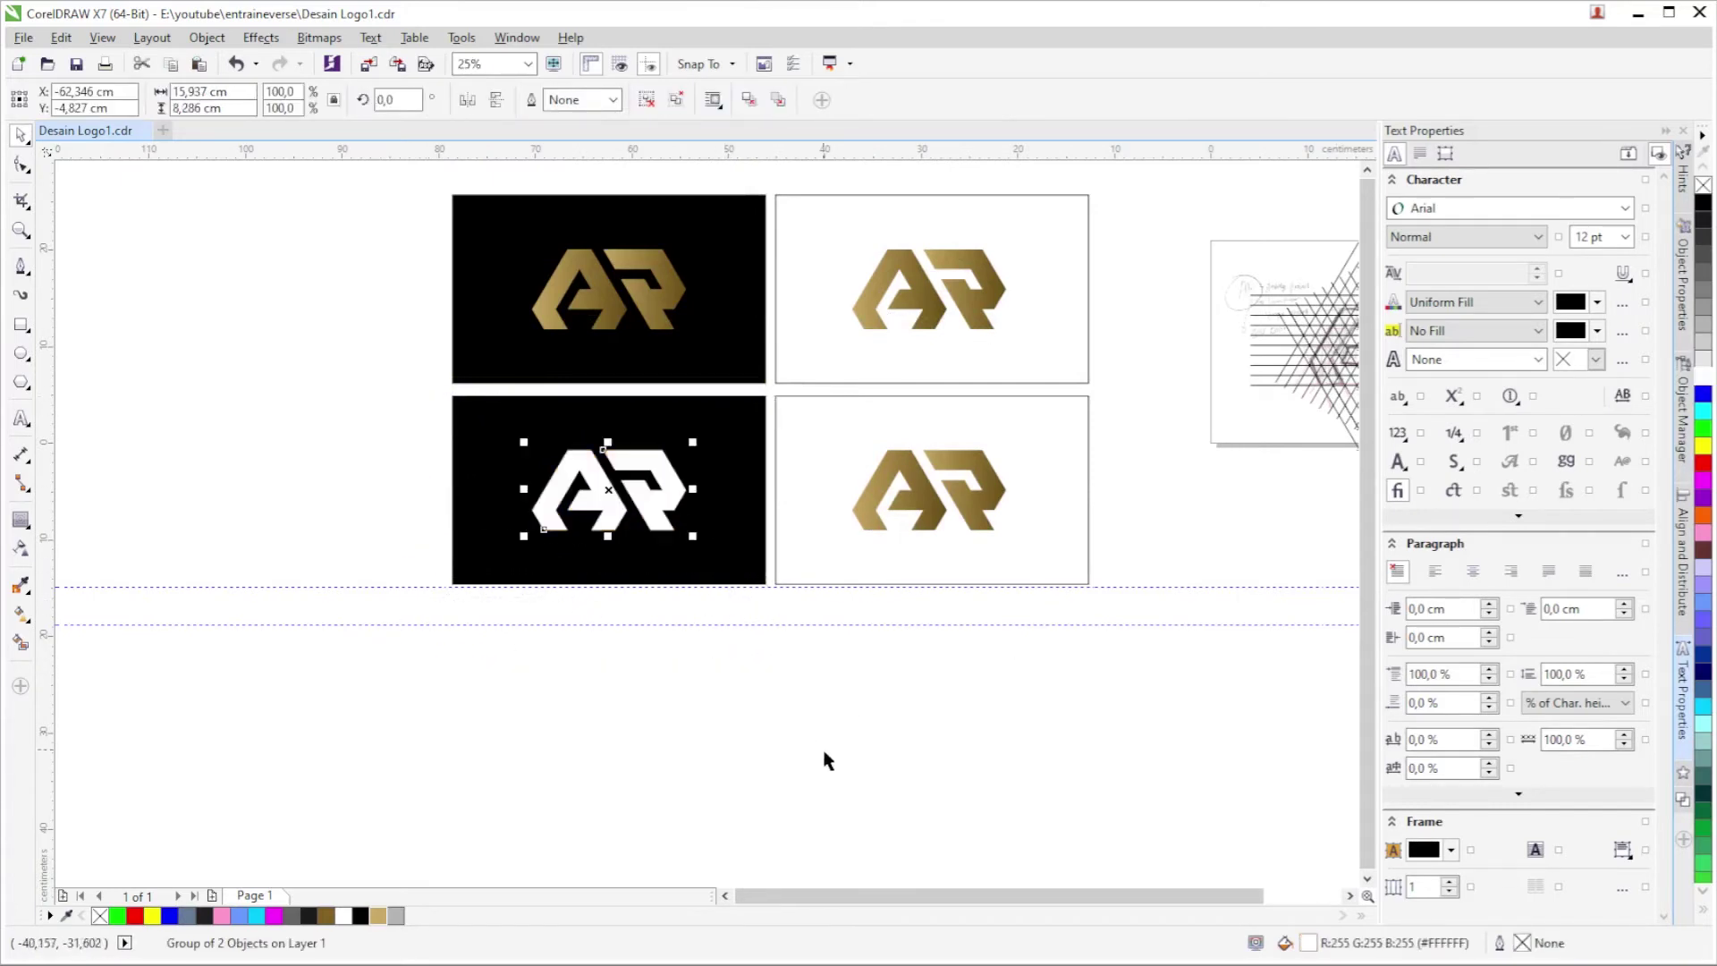
pyautogui.click(832, 698)
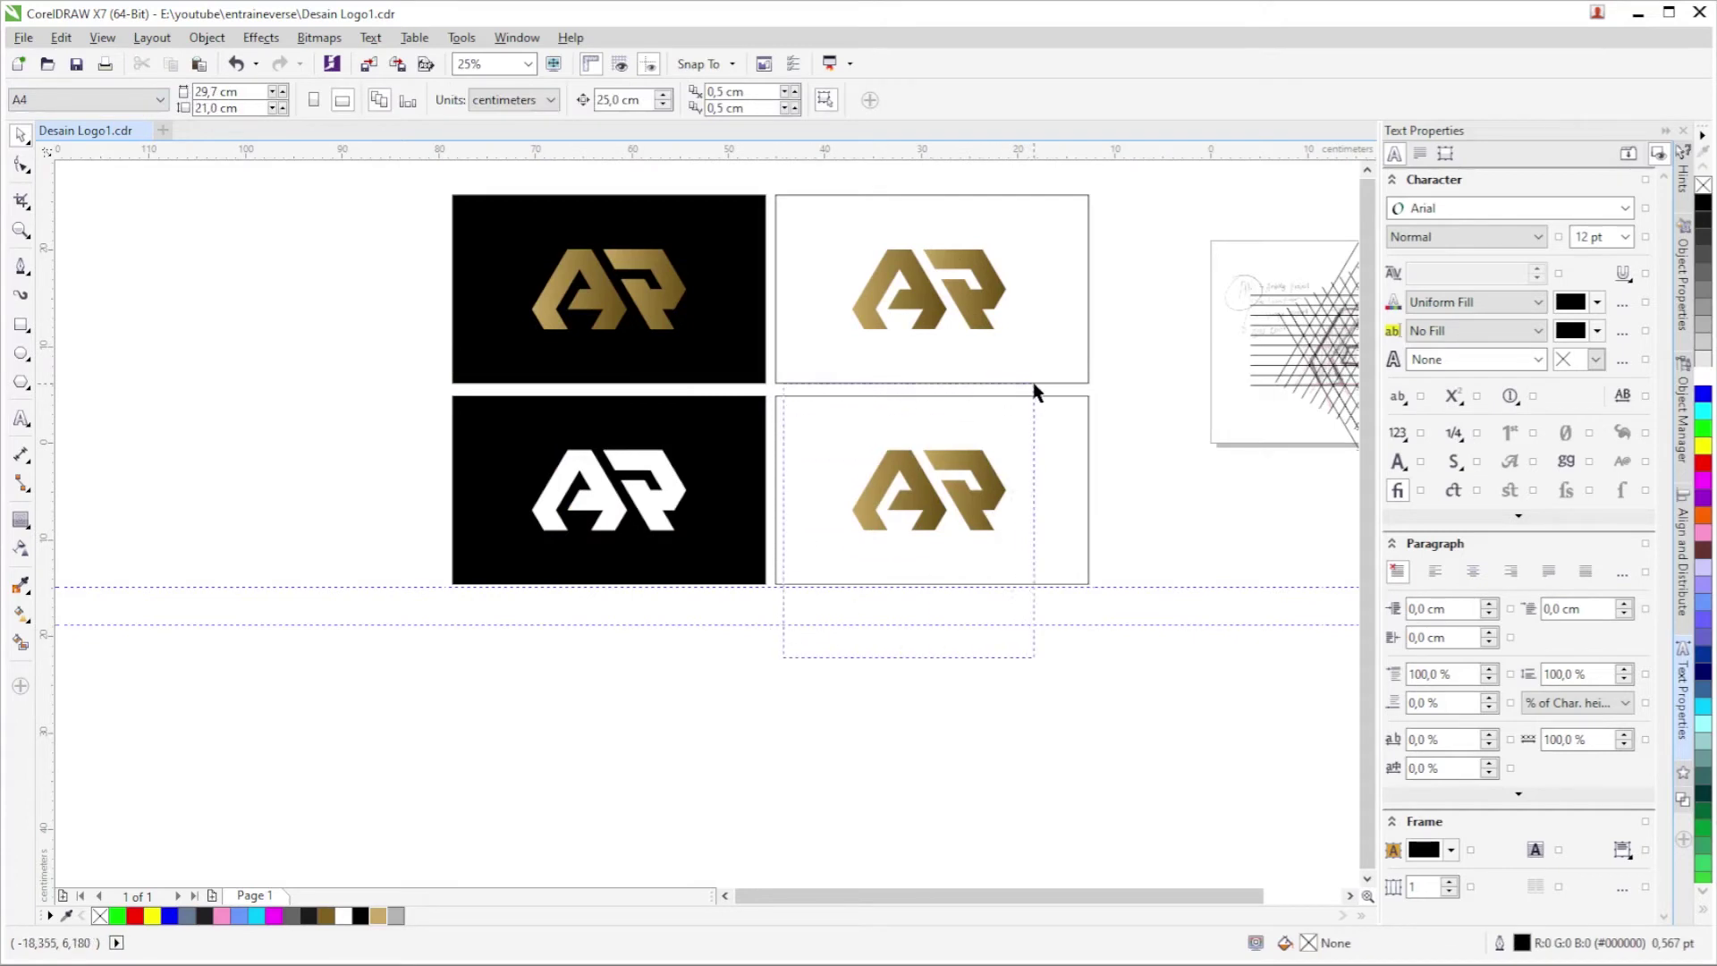
pyautogui.moveTo(774, 648); pyautogui.dragTo(1037, 384)
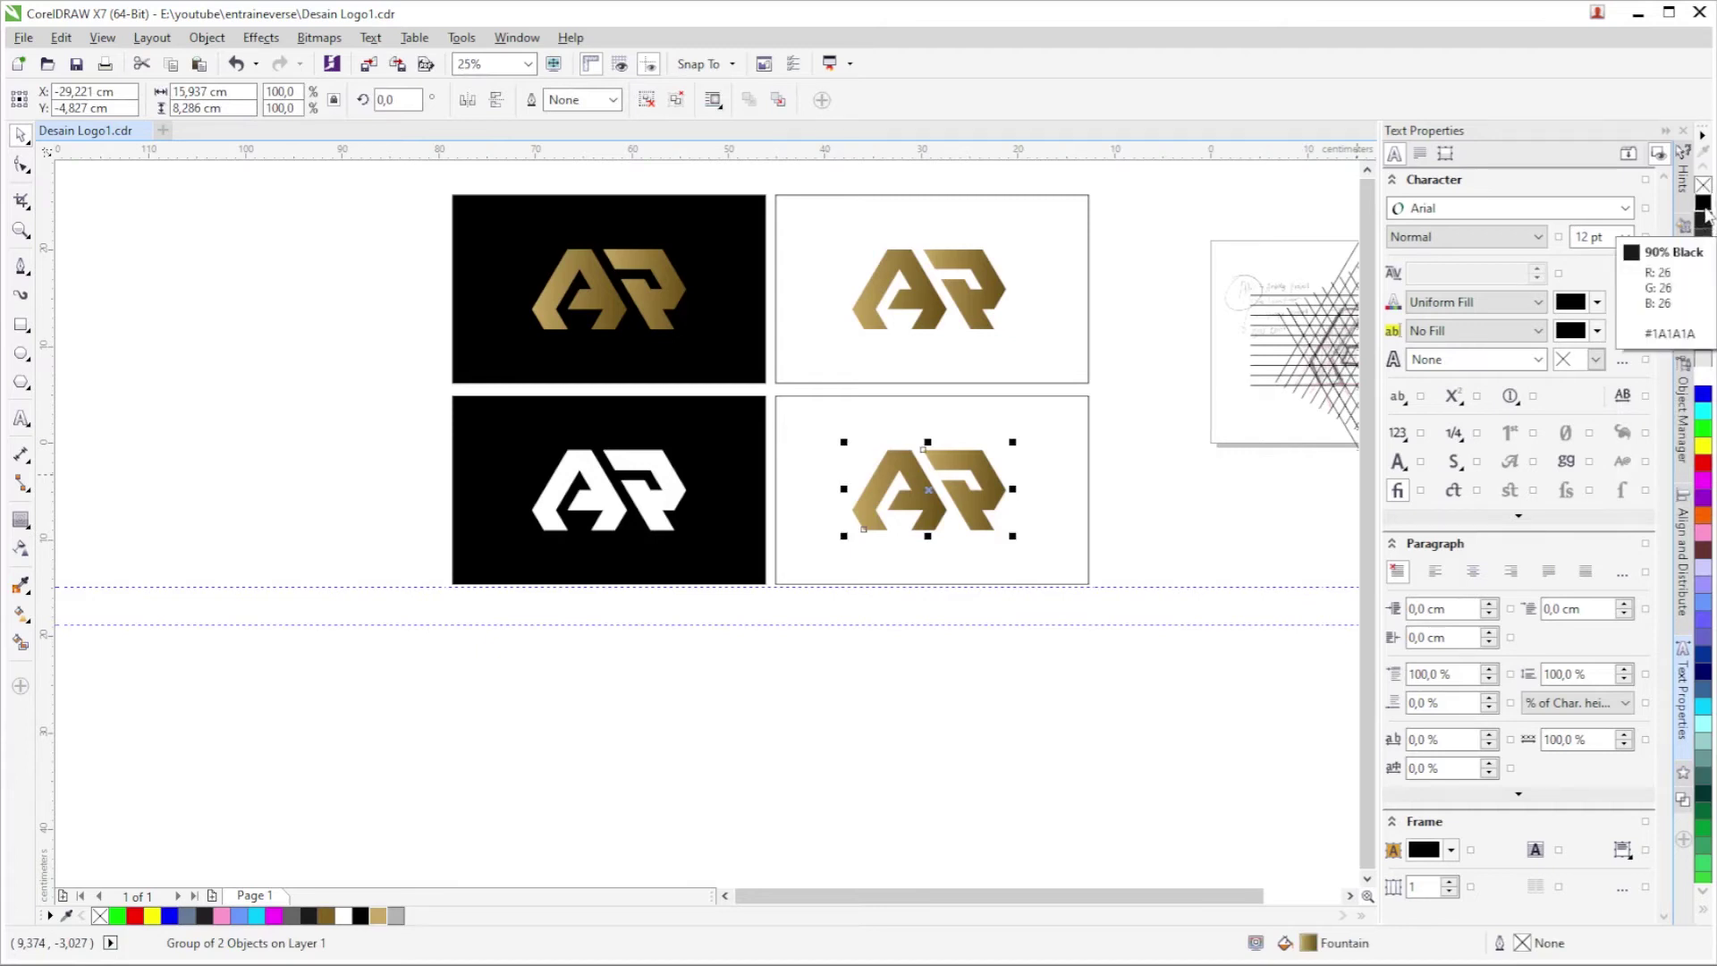
pyautogui.click(1705, 208)
pyautogui.click(934, 764)
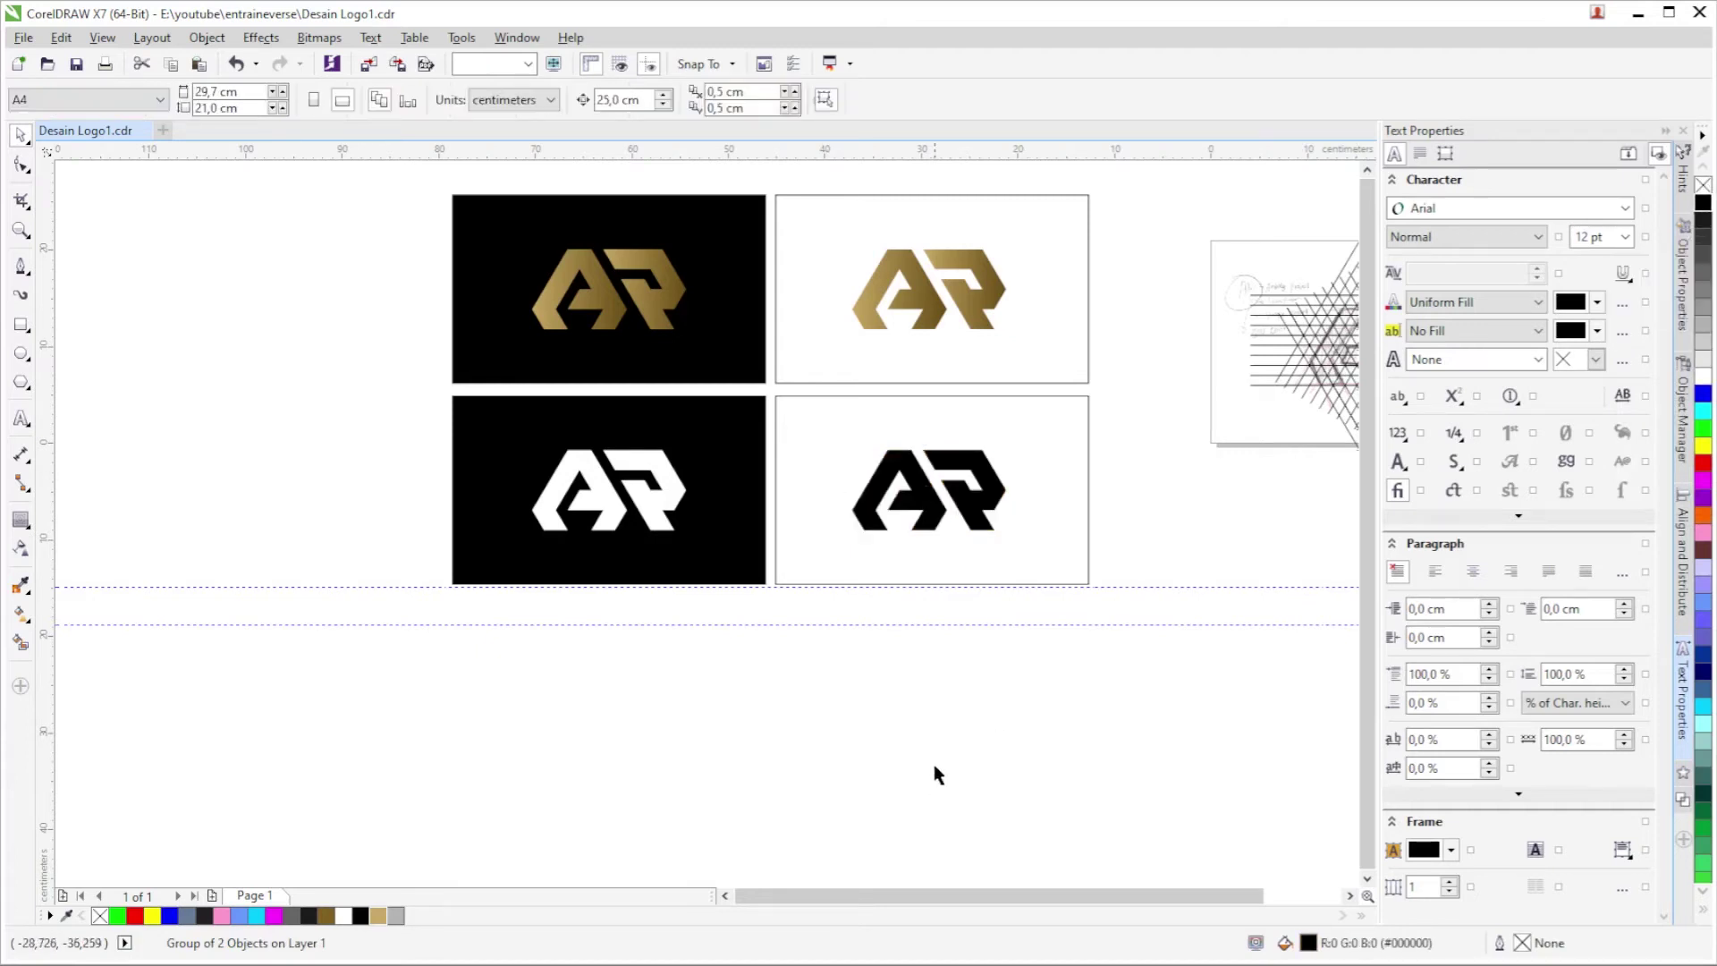
pyautogui.scroll(2, 508, 499)
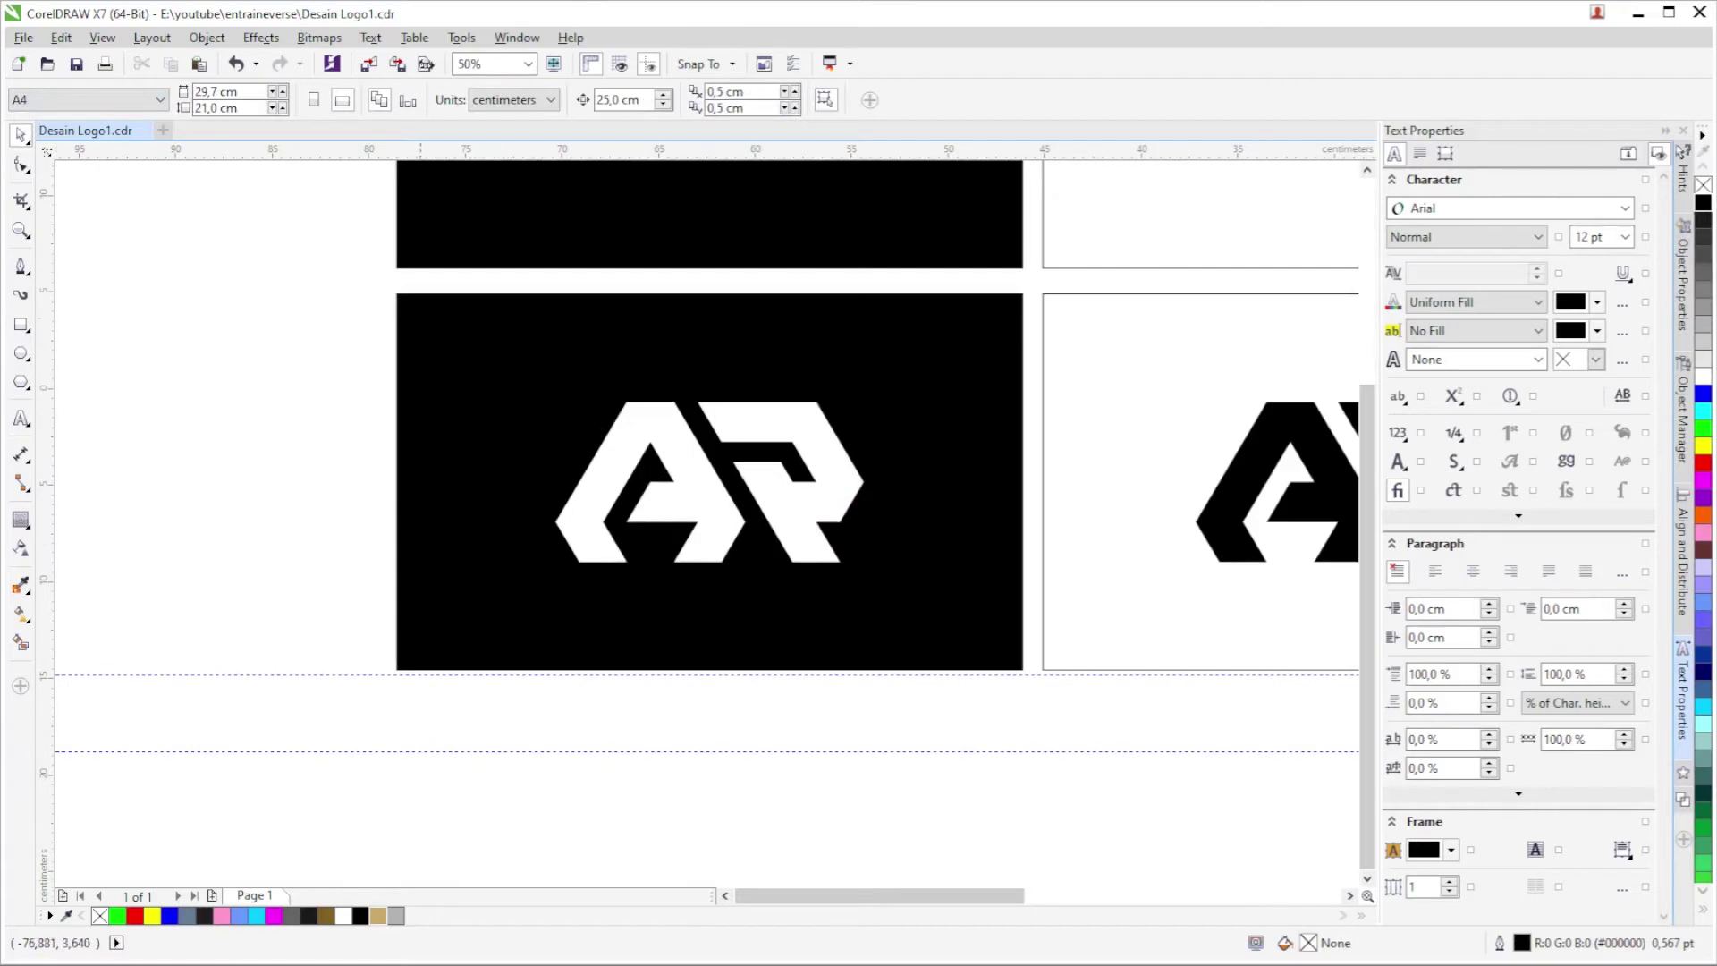
pyautogui.moveTo(465, 805); pyautogui.dragTo(894, 309)
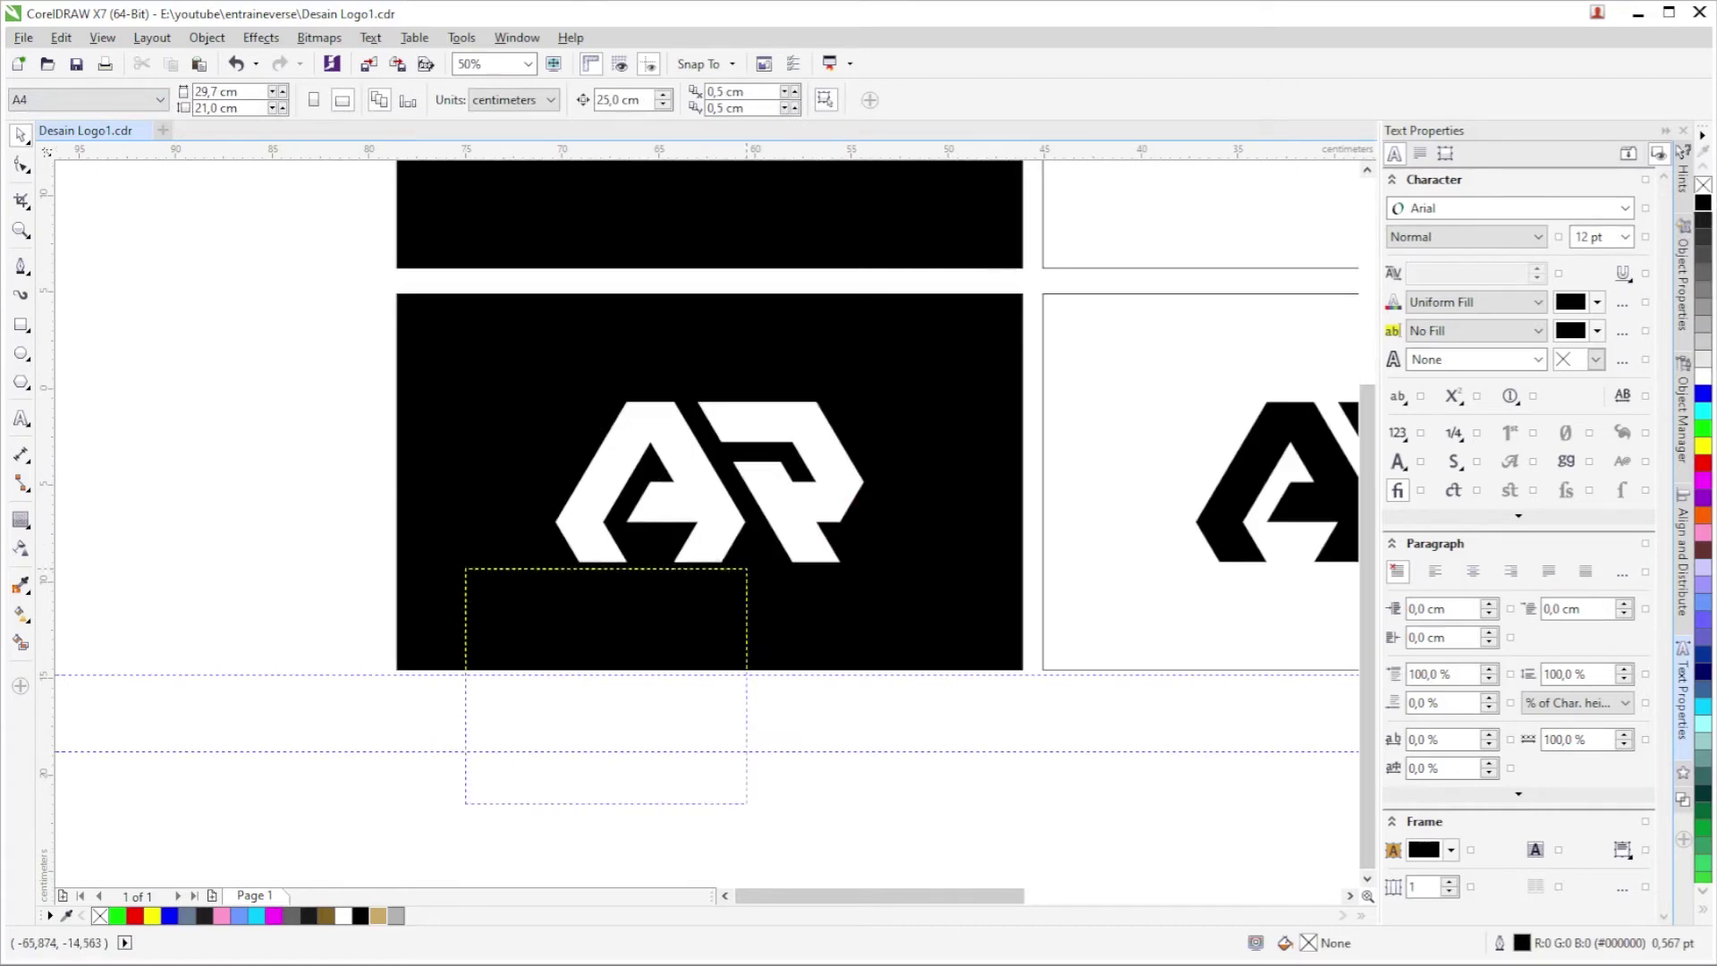
pyautogui.click(824, 461)
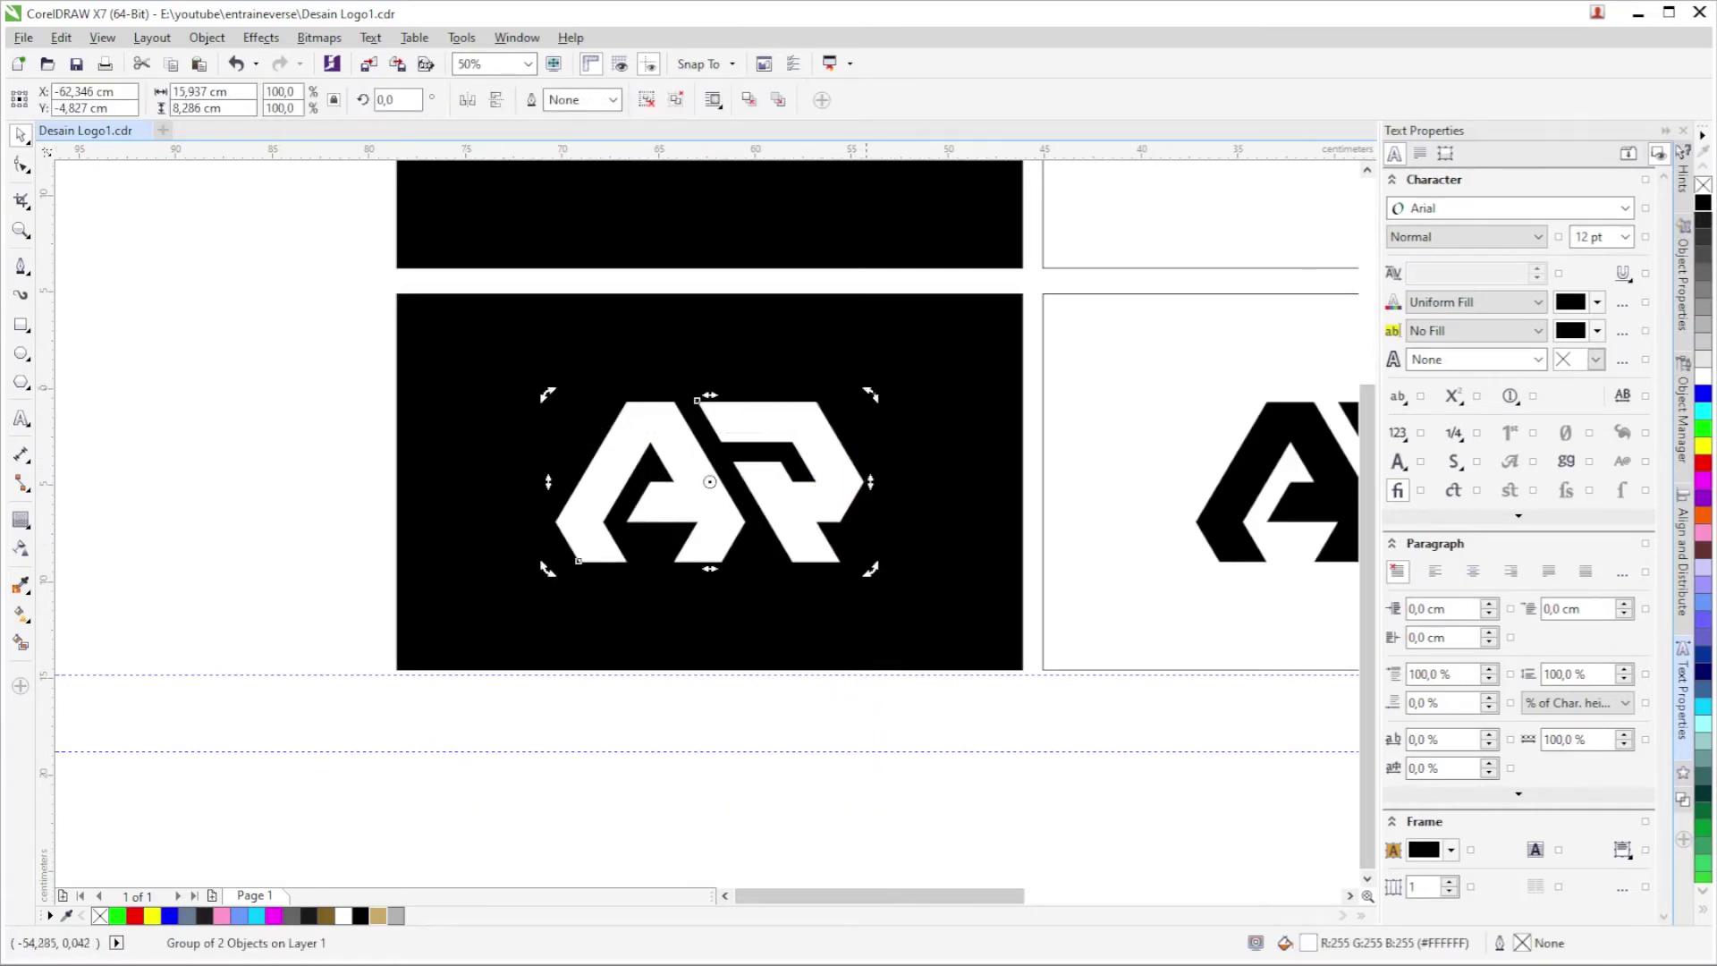
pyautogui.moveTo(870, 394); pyautogui.dragTo(774, 671)
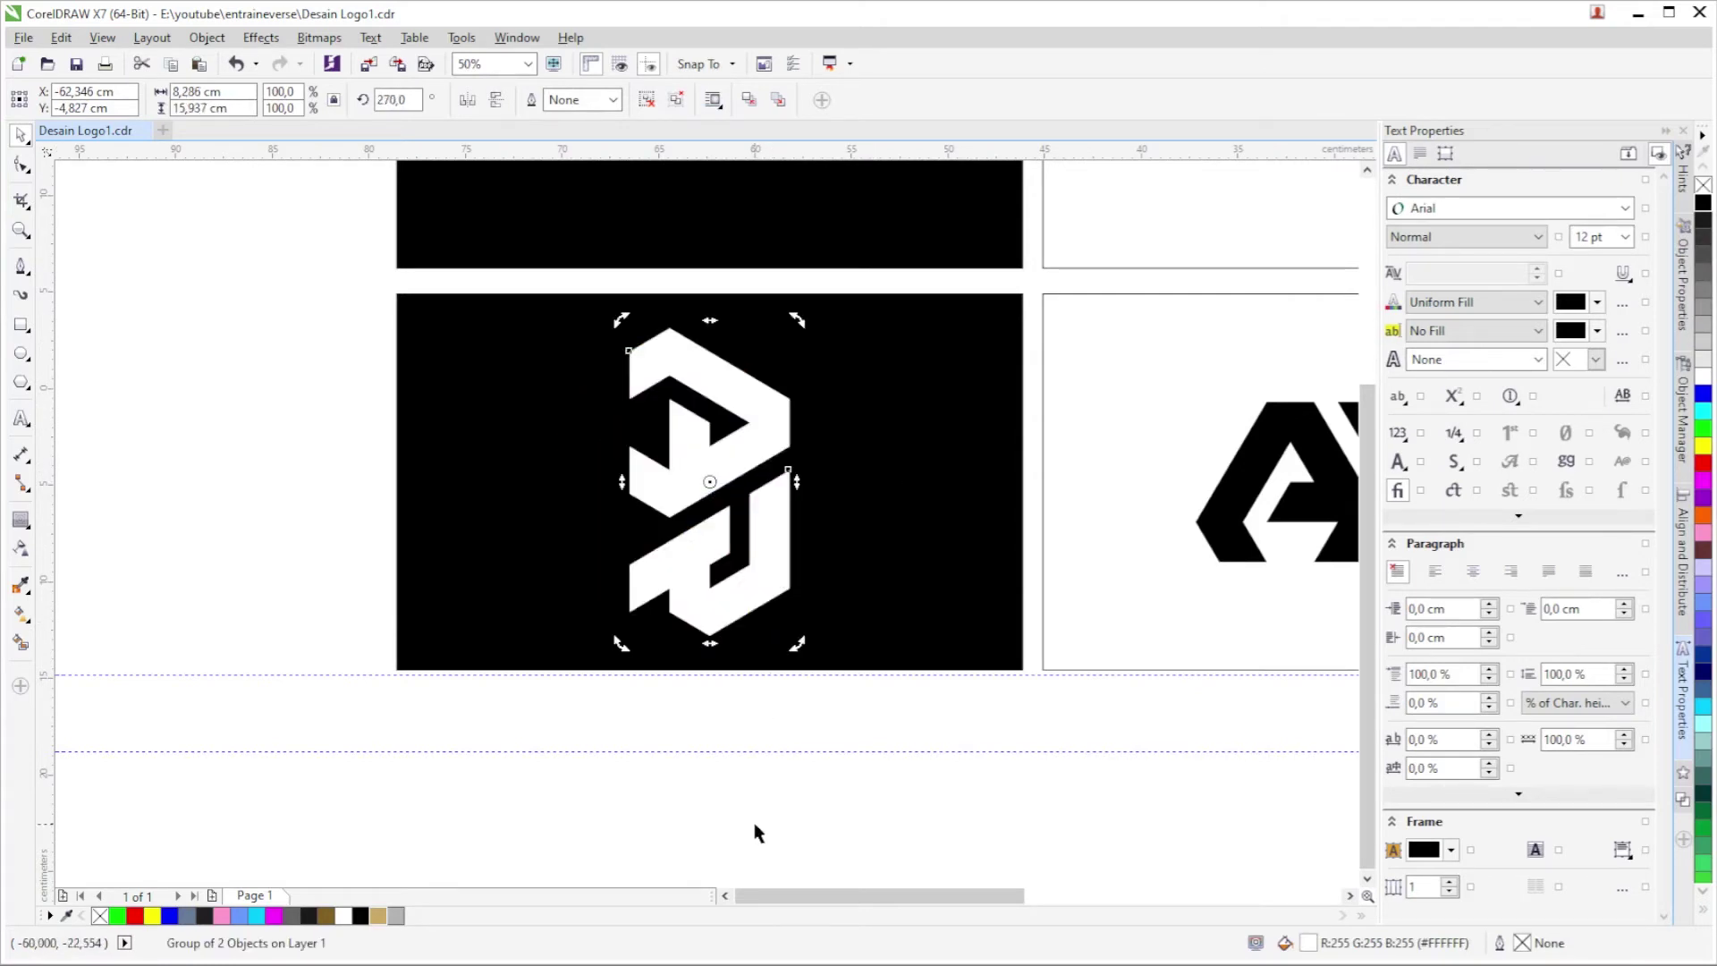
pyautogui.click(716, 472)
pyautogui.hotkey('ctrl', 'z')
pyautogui.press('Escape')
pyautogui.scroll(-2, 715, 487)
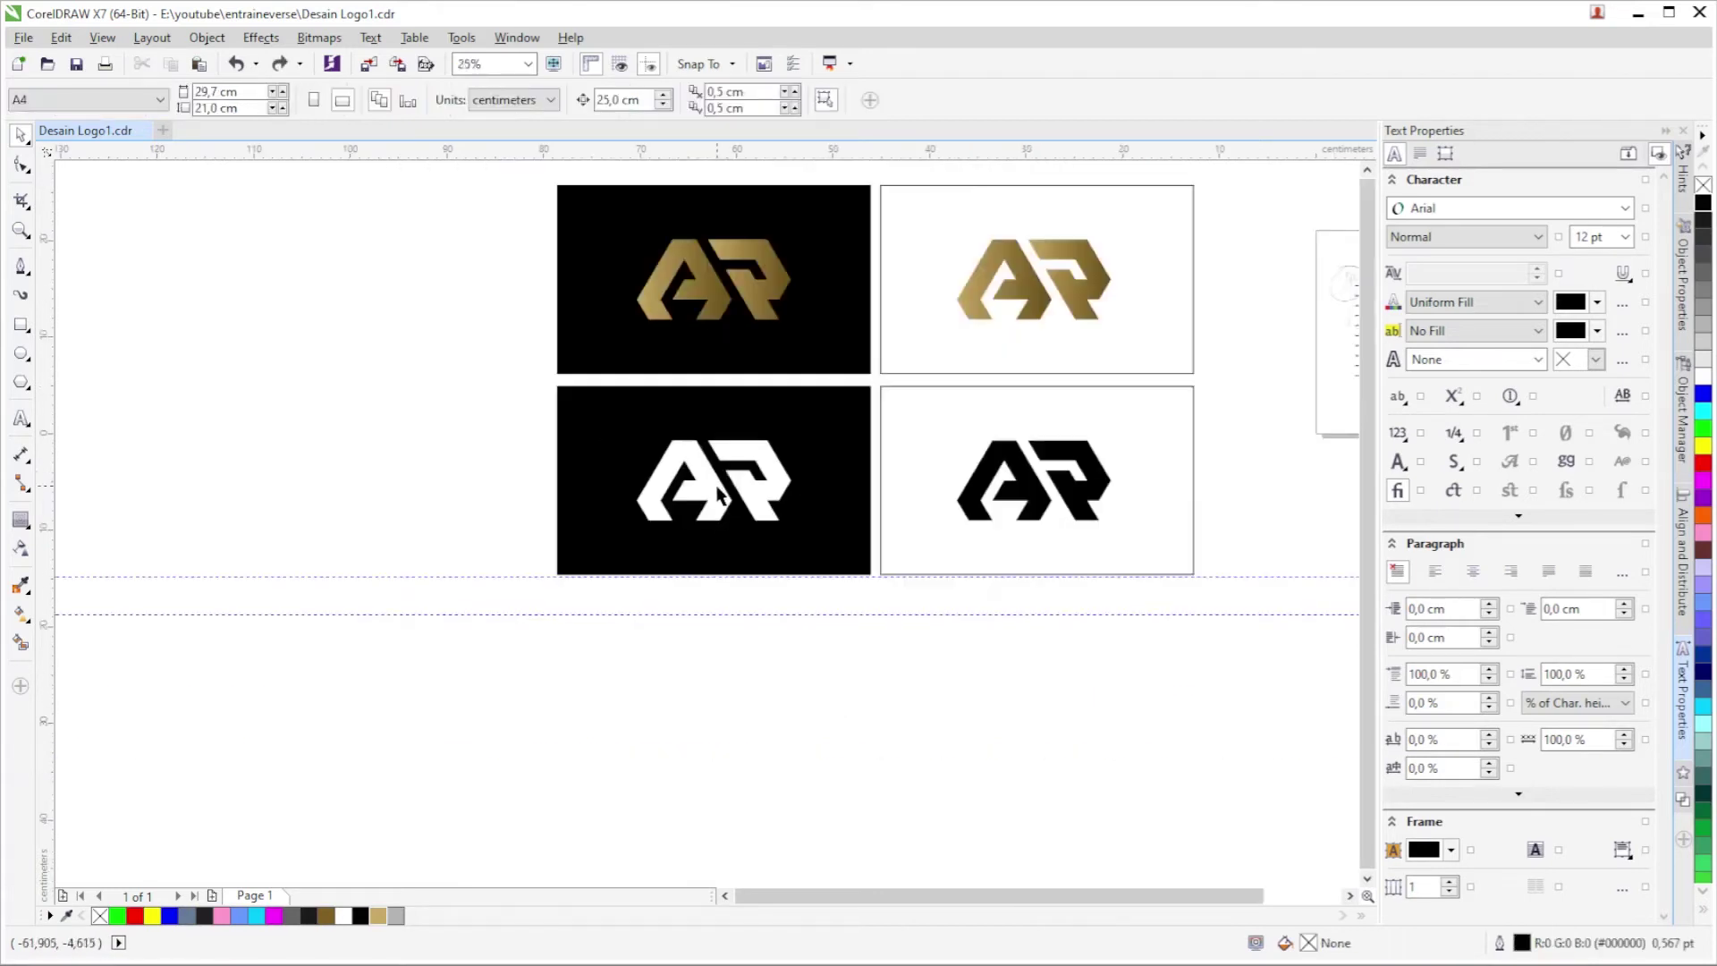
pyautogui.moveTo(376, 655); pyautogui.dragTo(1203, 381)
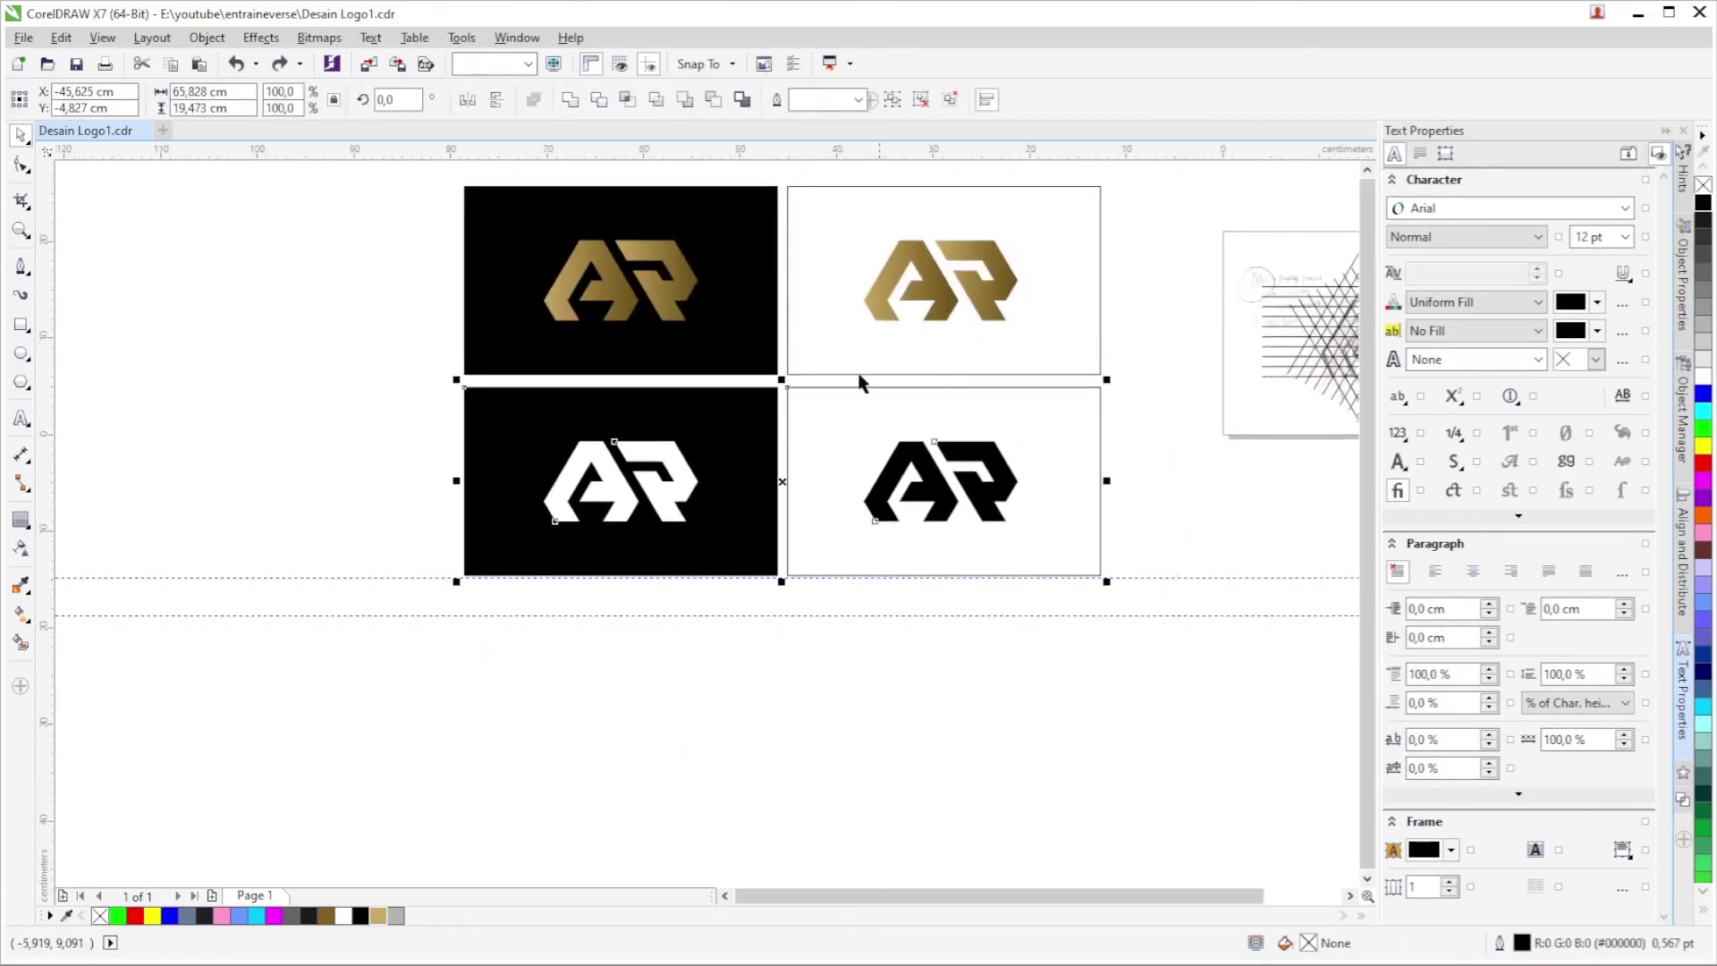
pyautogui.scroll(2, 863, 379)
pyautogui.scroll(3, 826, 408)
pyautogui.moveTo(831, 453); pyautogui.dragTo(832, 449)
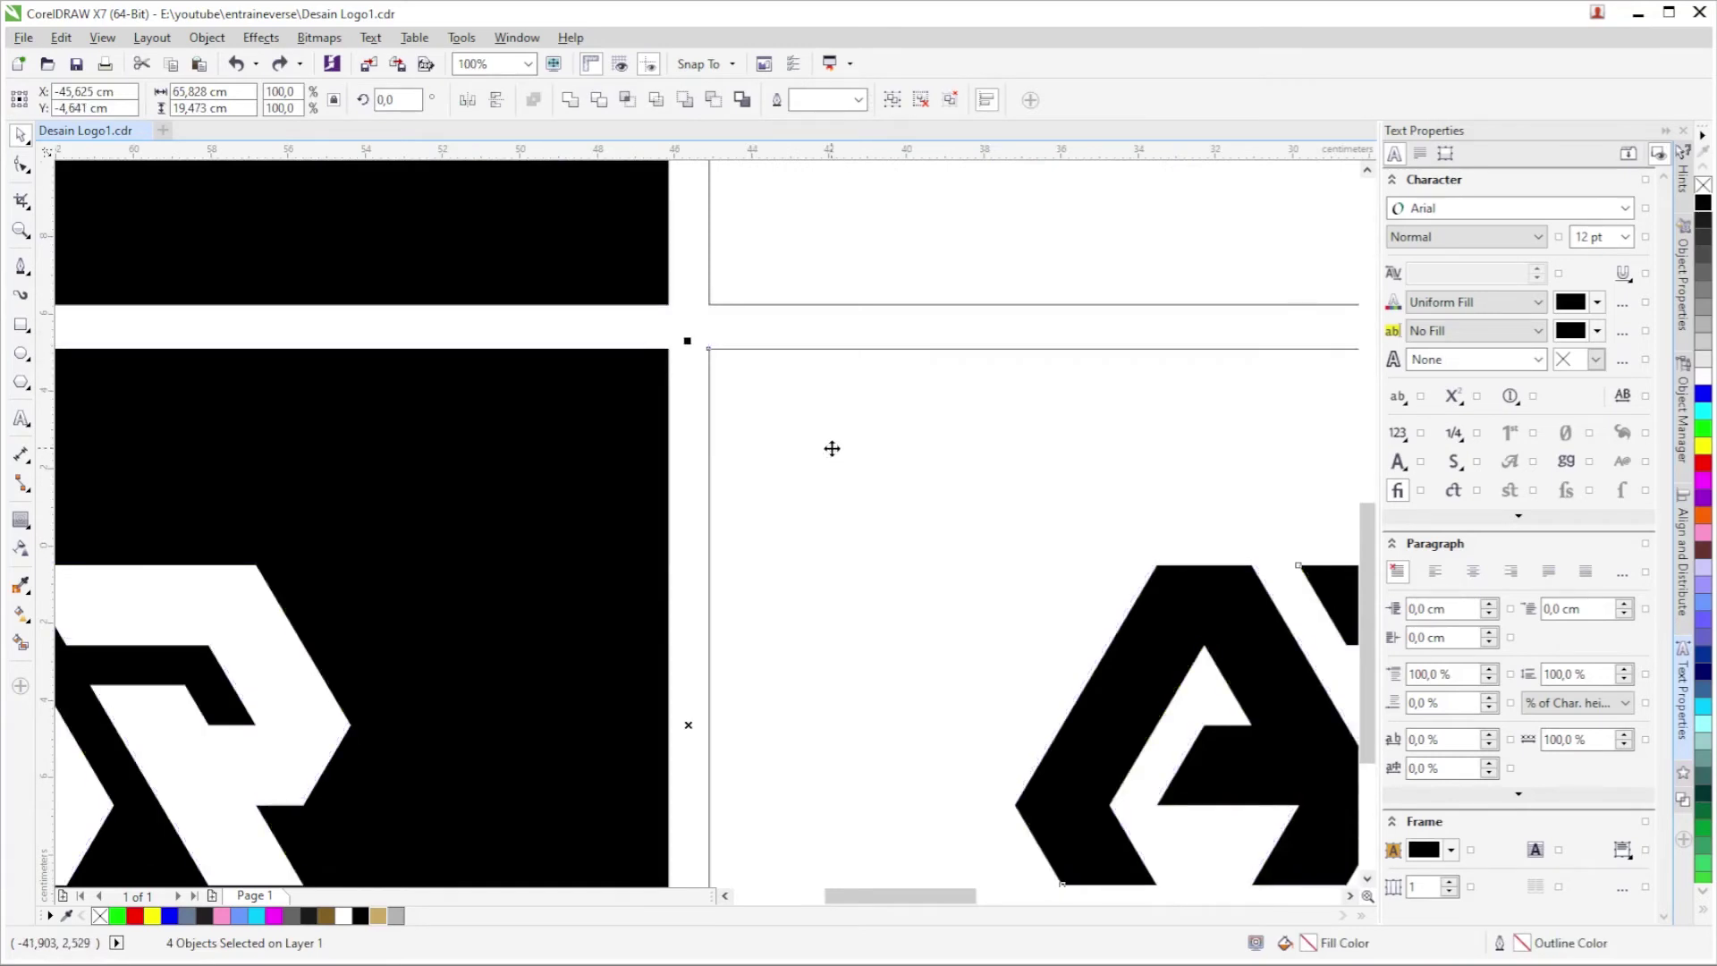
pyautogui.scroll(-2, 744, 414)
pyautogui.scroll(-1, 760, 413)
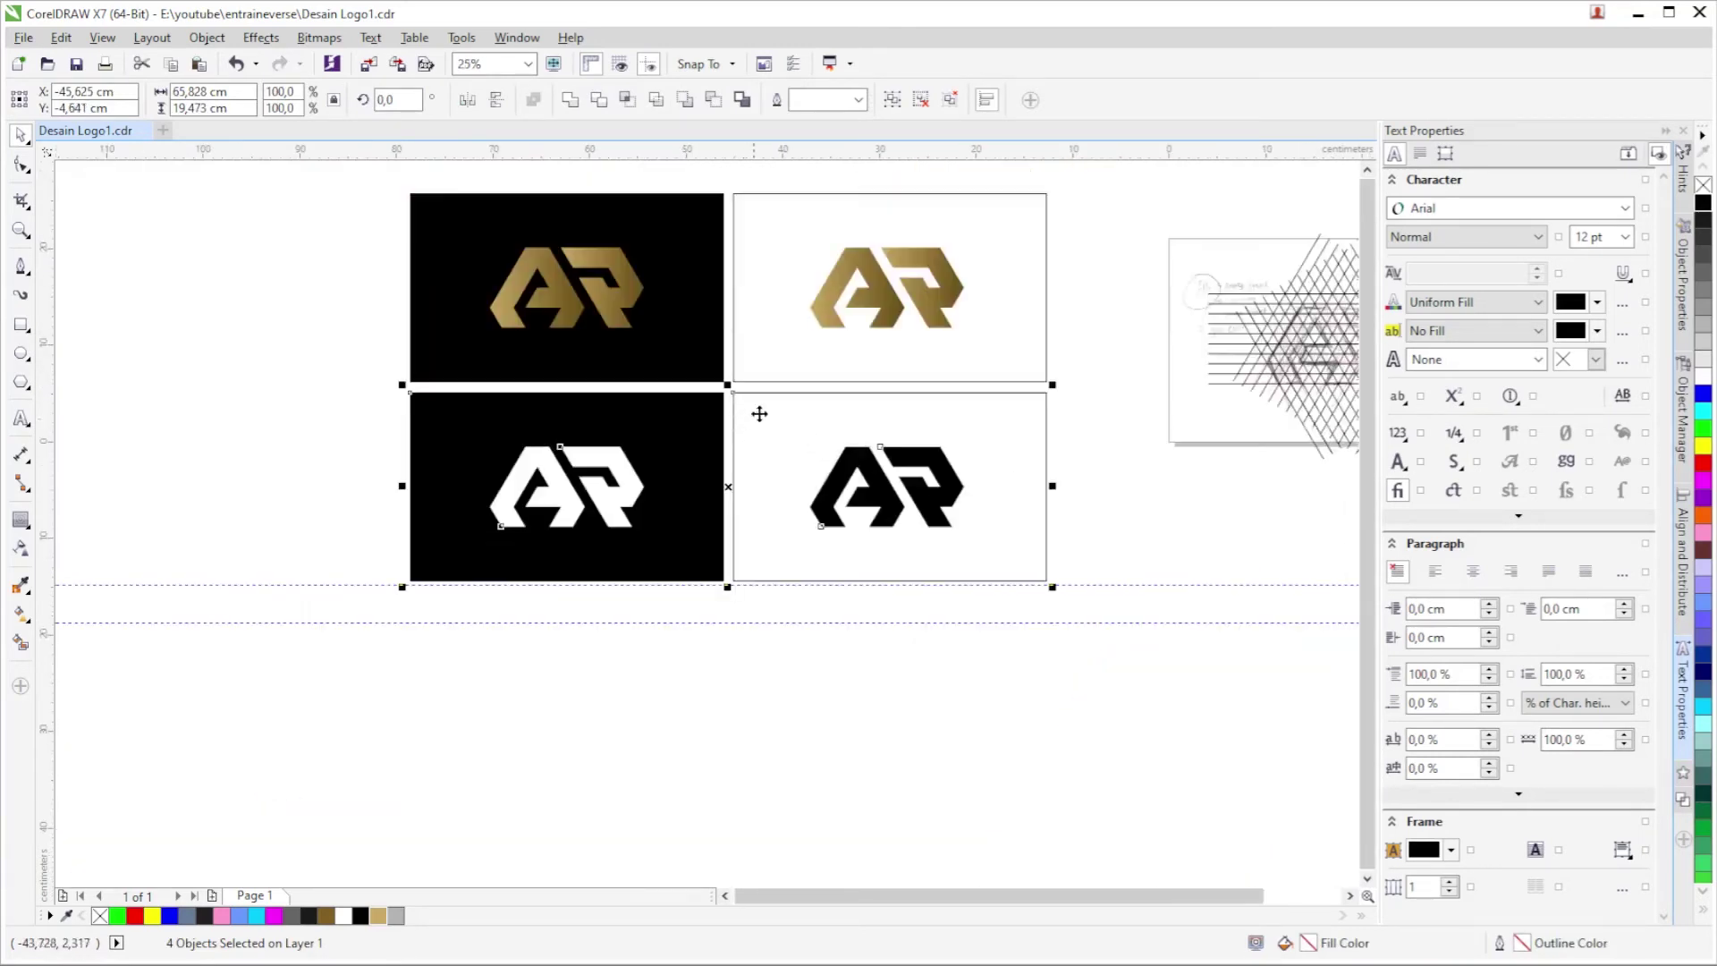
pyautogui.scroll(1, 489, 220)
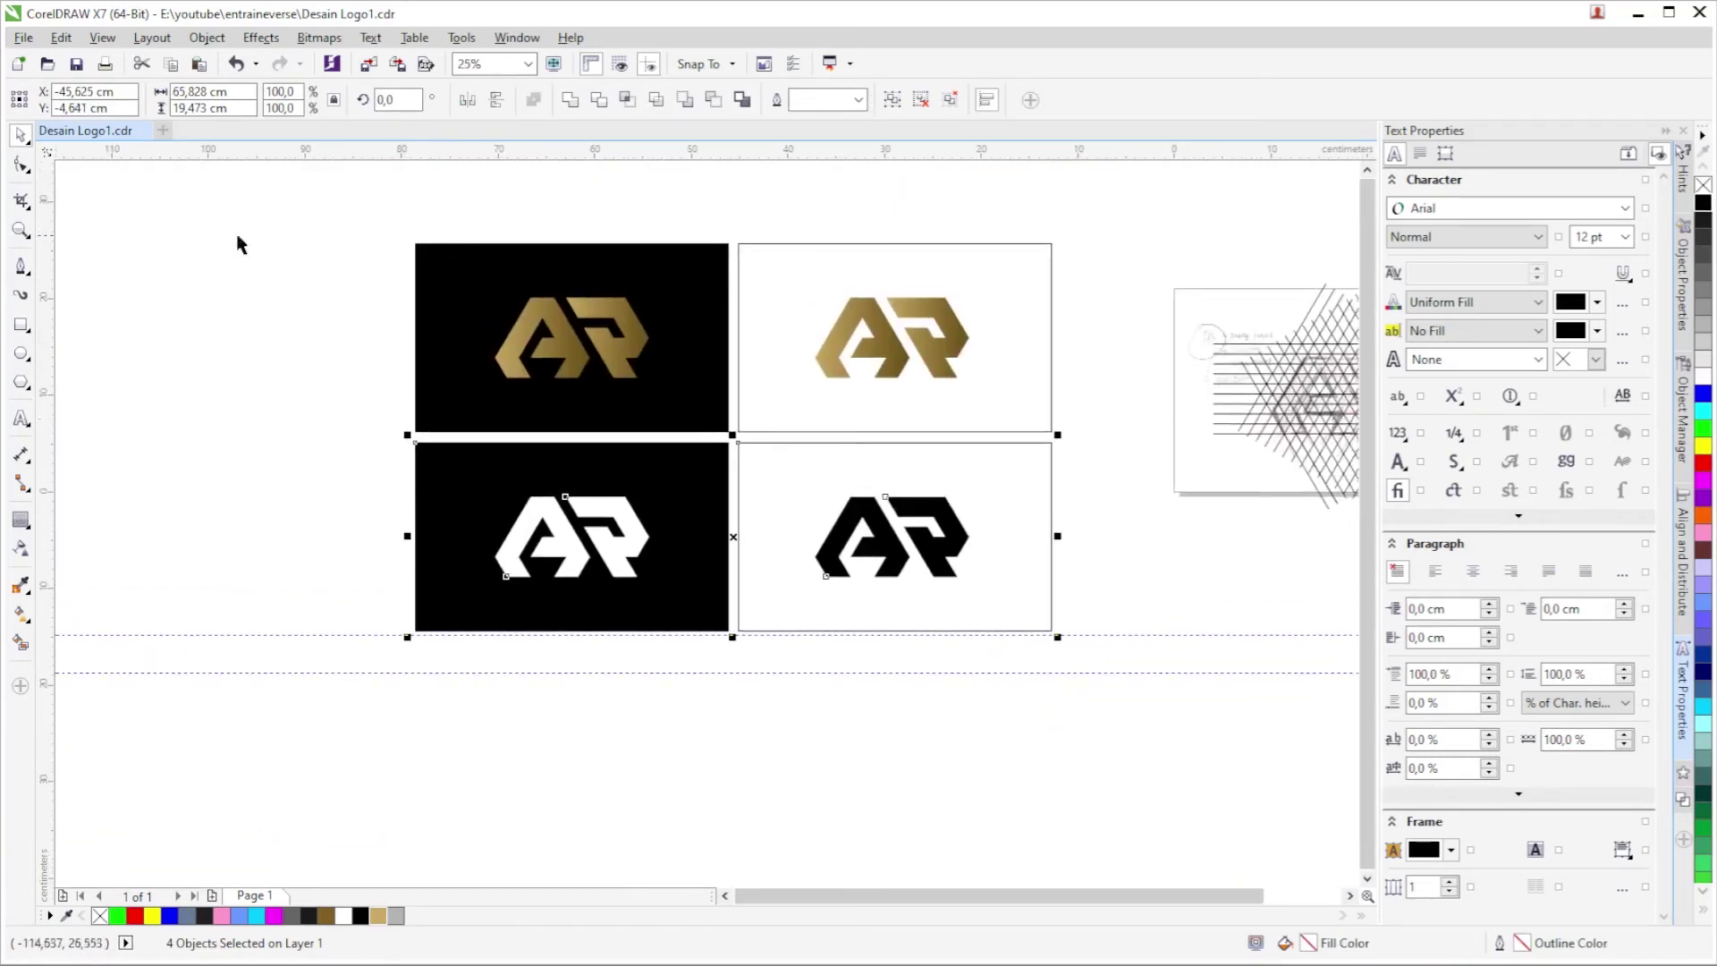
pyautogui.moveTo(319, 225); pyautogui.dragTo(1150, 688)
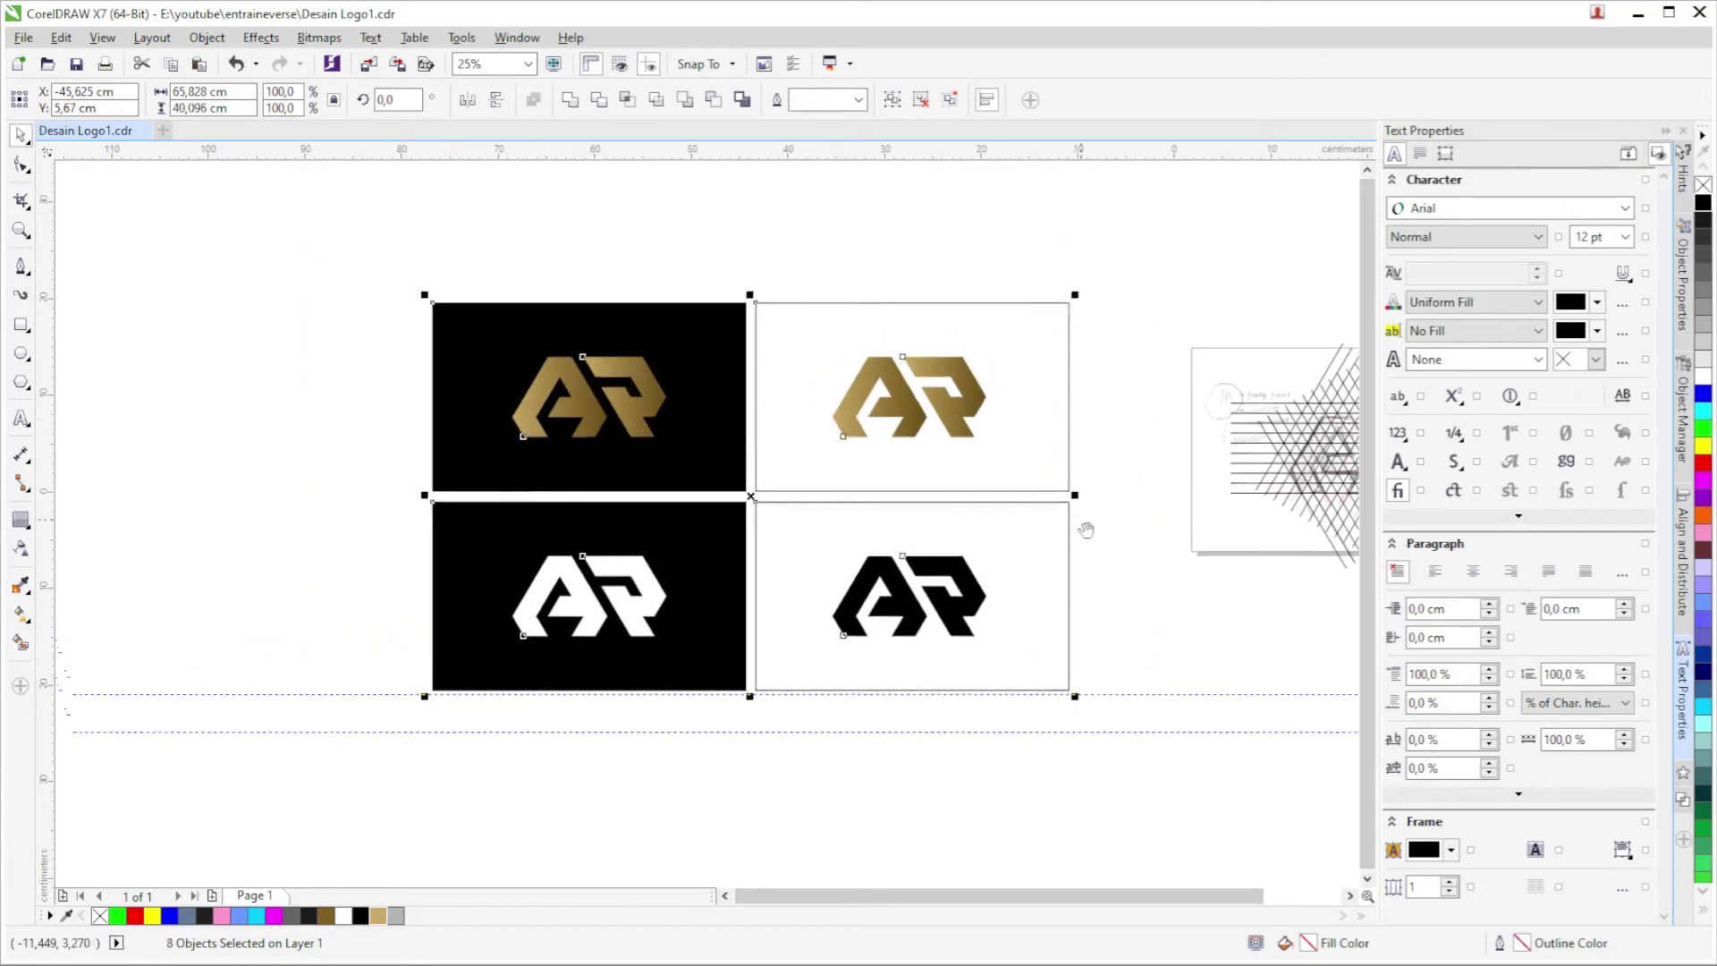
pyautogui.scroll(1, 1059, 457)
pyautogui.moveTo(1095, 342); pyautogui.dragTo(828, 508)
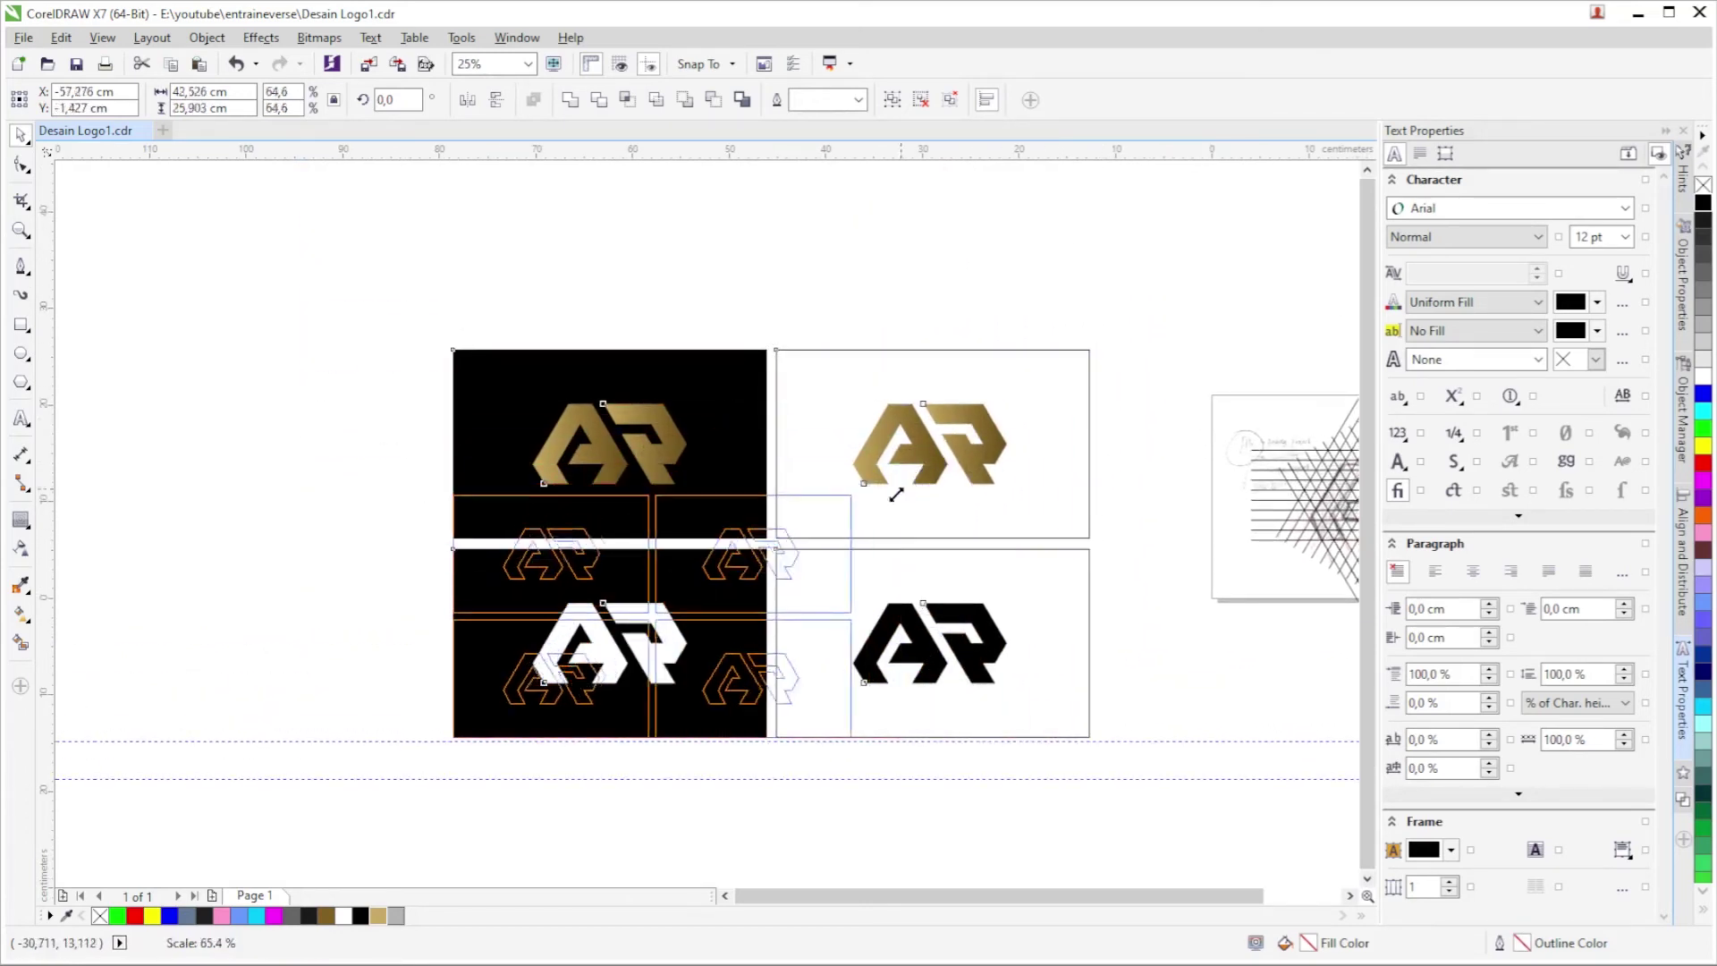
pyautogui.moveTo(720, 607); pyautogui.dragTo(928, 456)
pyautogui.scroll(1, 969, 465)
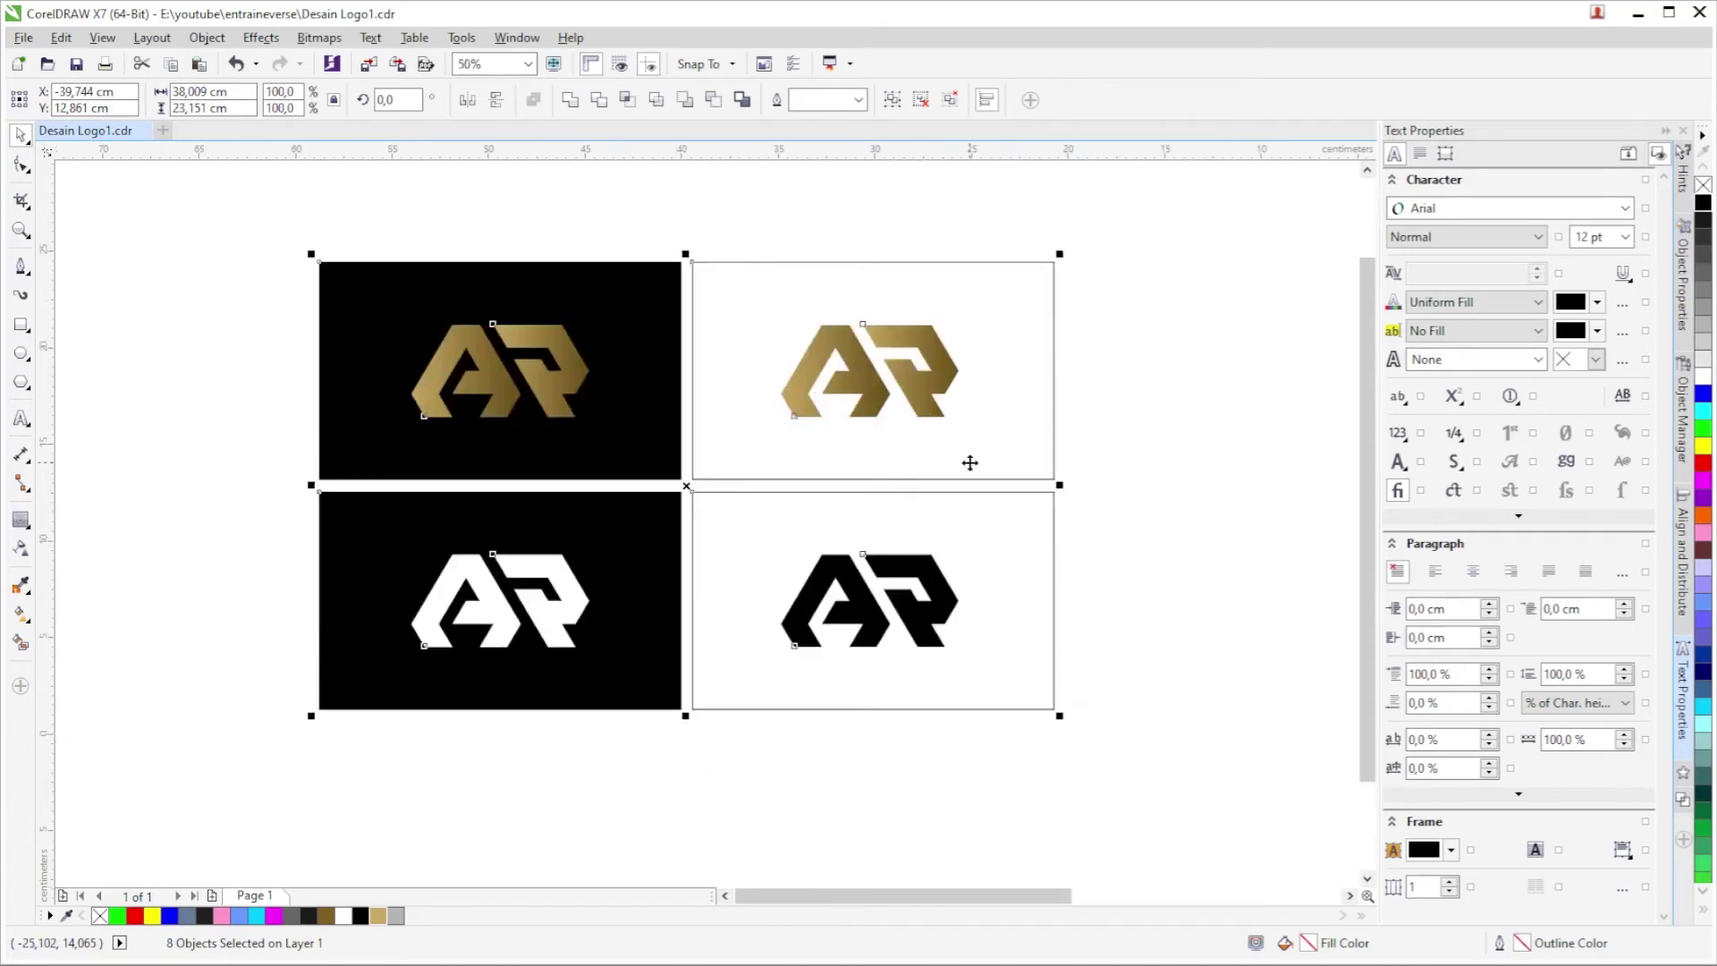
pyautogui.click(1118, 391)
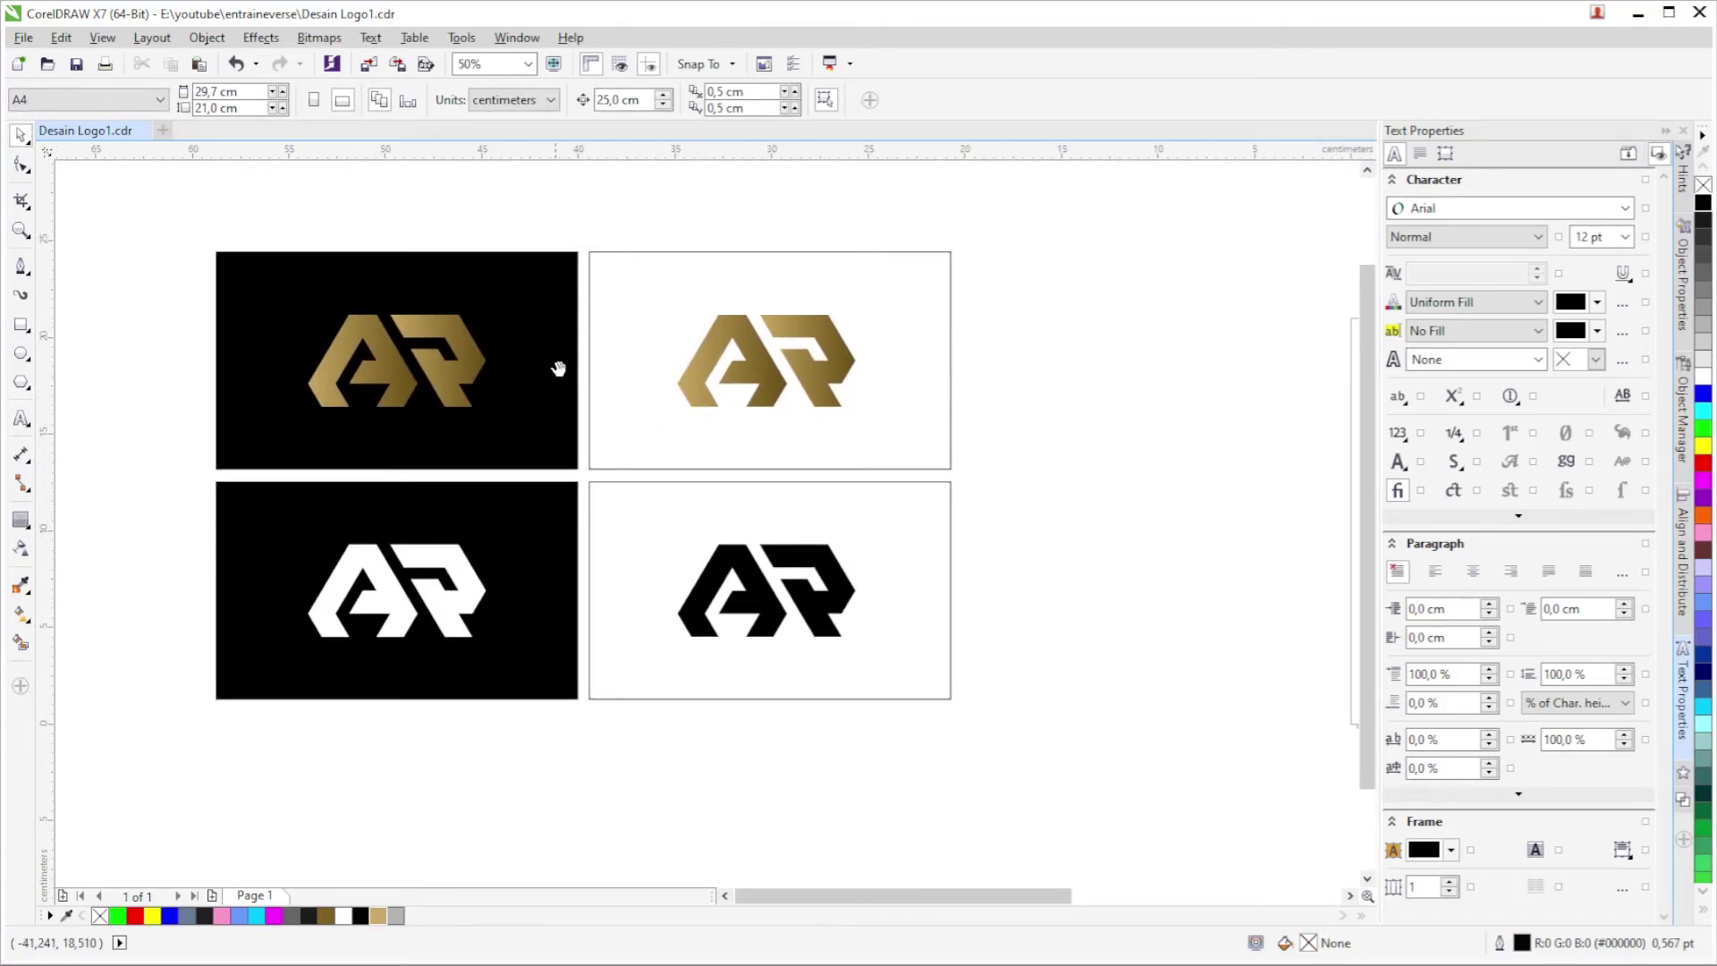
pyautogui.moveTo(558, 369); pyautogui.dragTo(677, 366)
pyautogui.scroll(2, 388, 378)
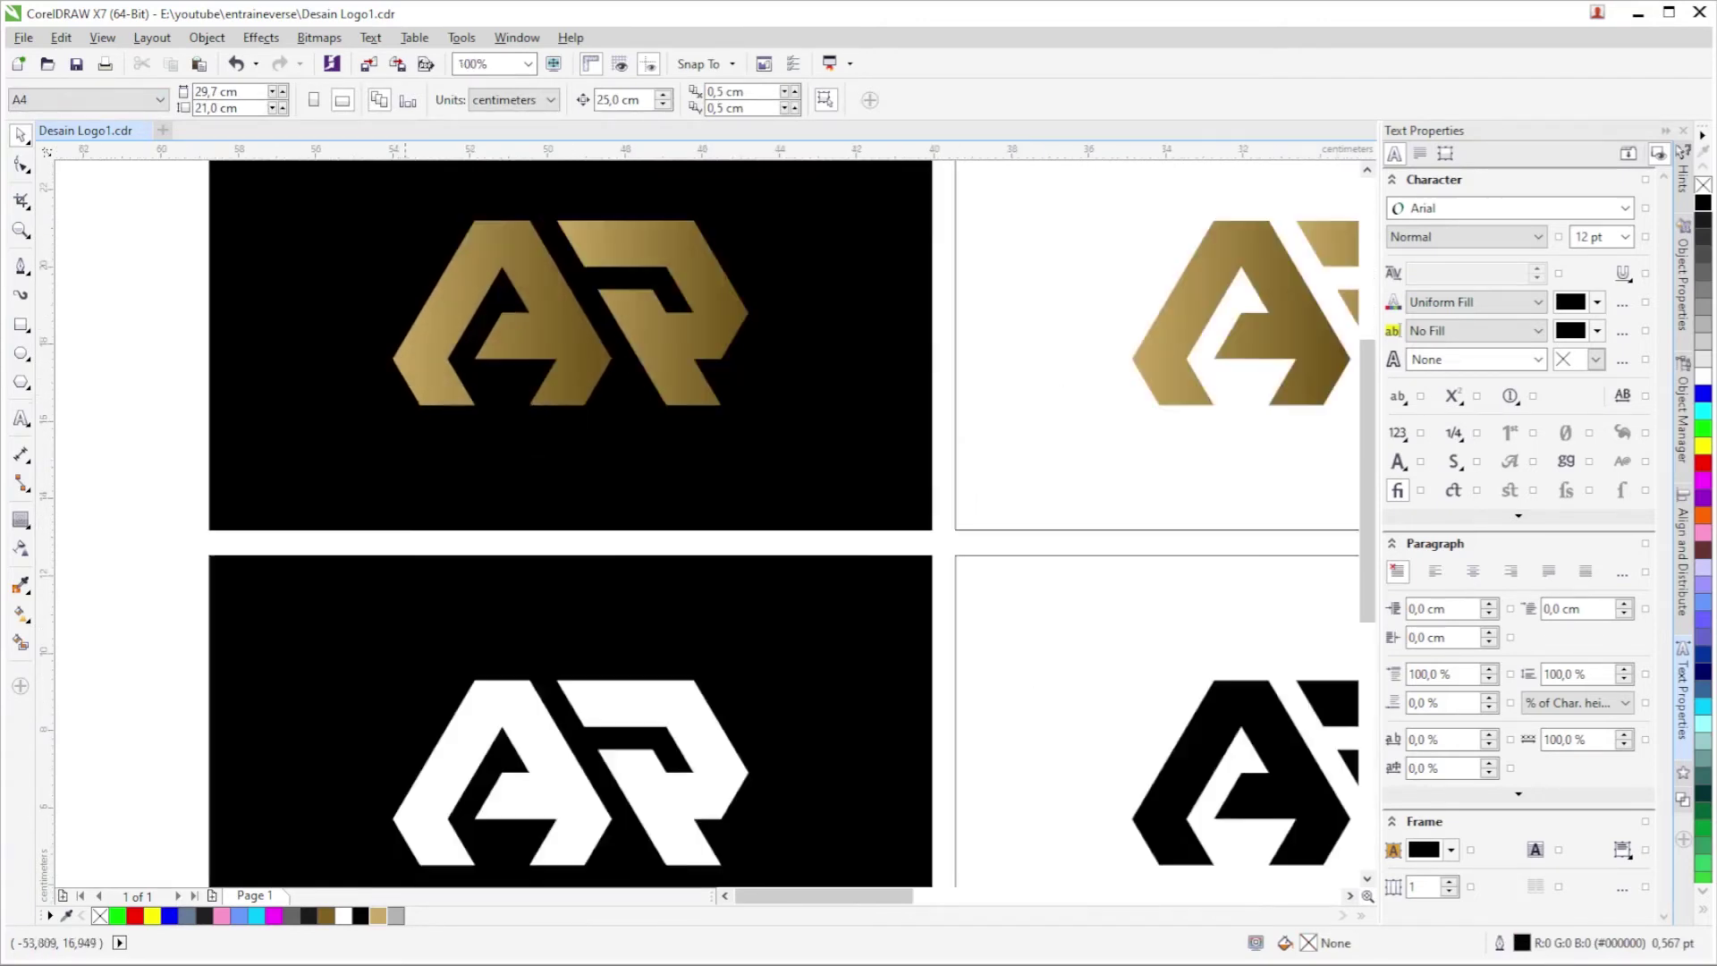
pyautogui.scroll(1, 389, 378)
pyautogui.scroll(-1, 388, 379)
pyautogui.scroll(-1, 410, 405)
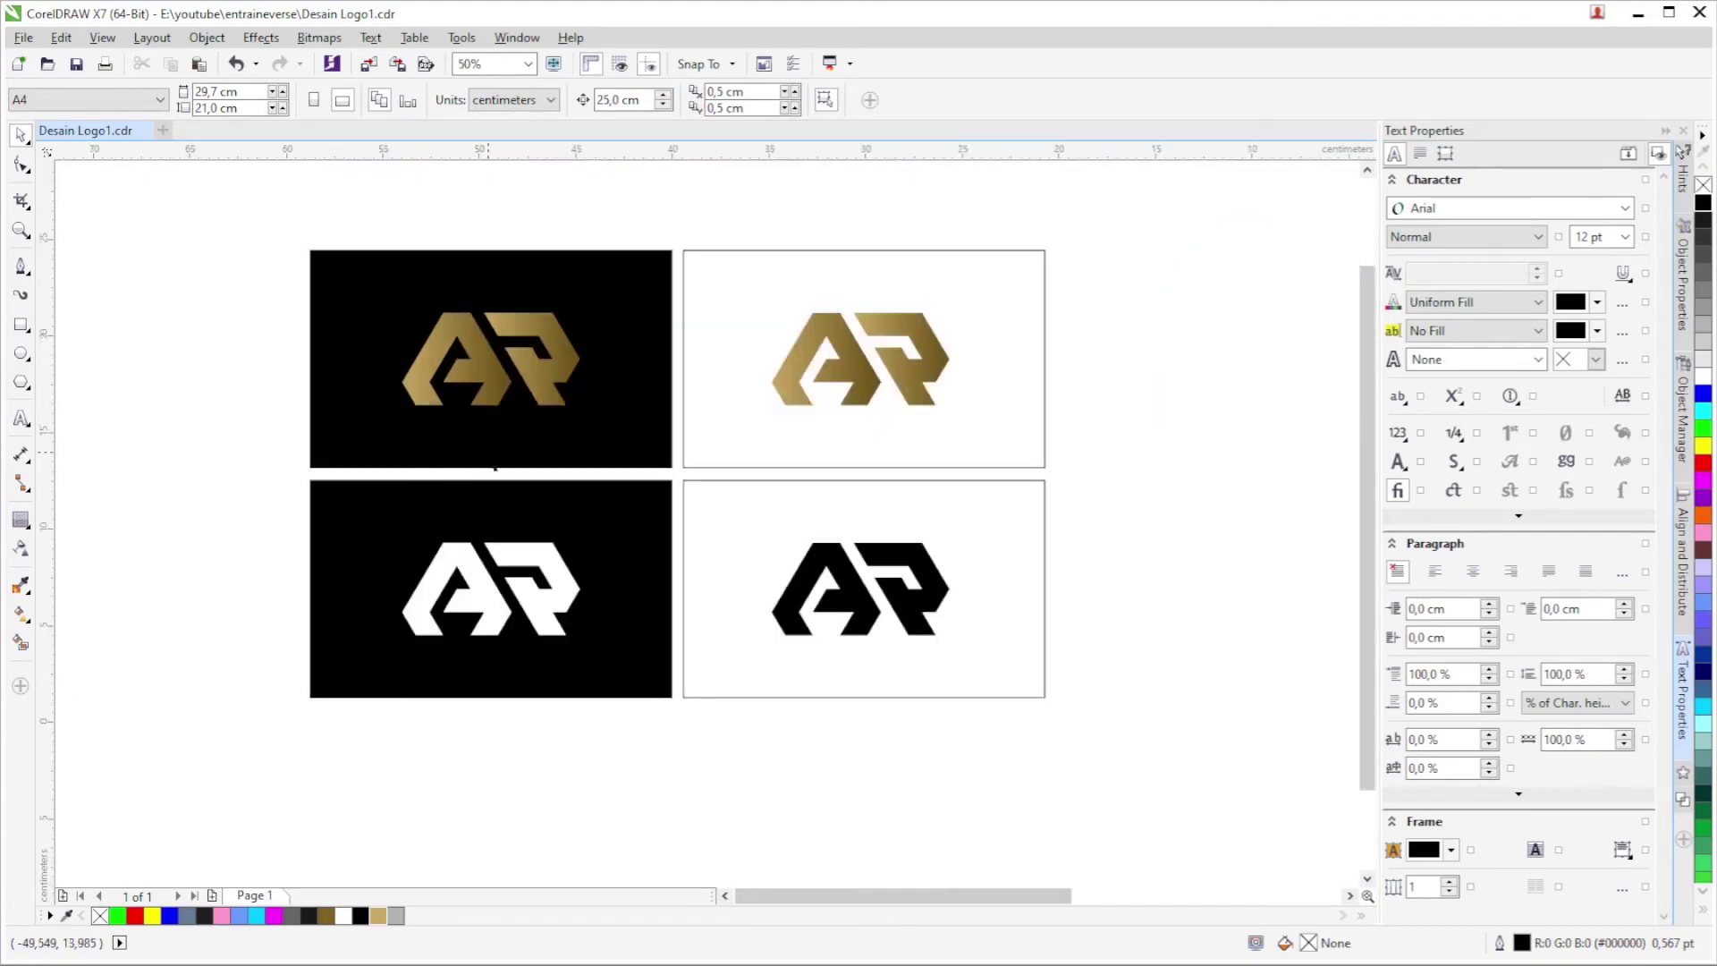
pyautogui.scroll(1, 438, 376)
pyautogui.scroll(-1, 431, 370)
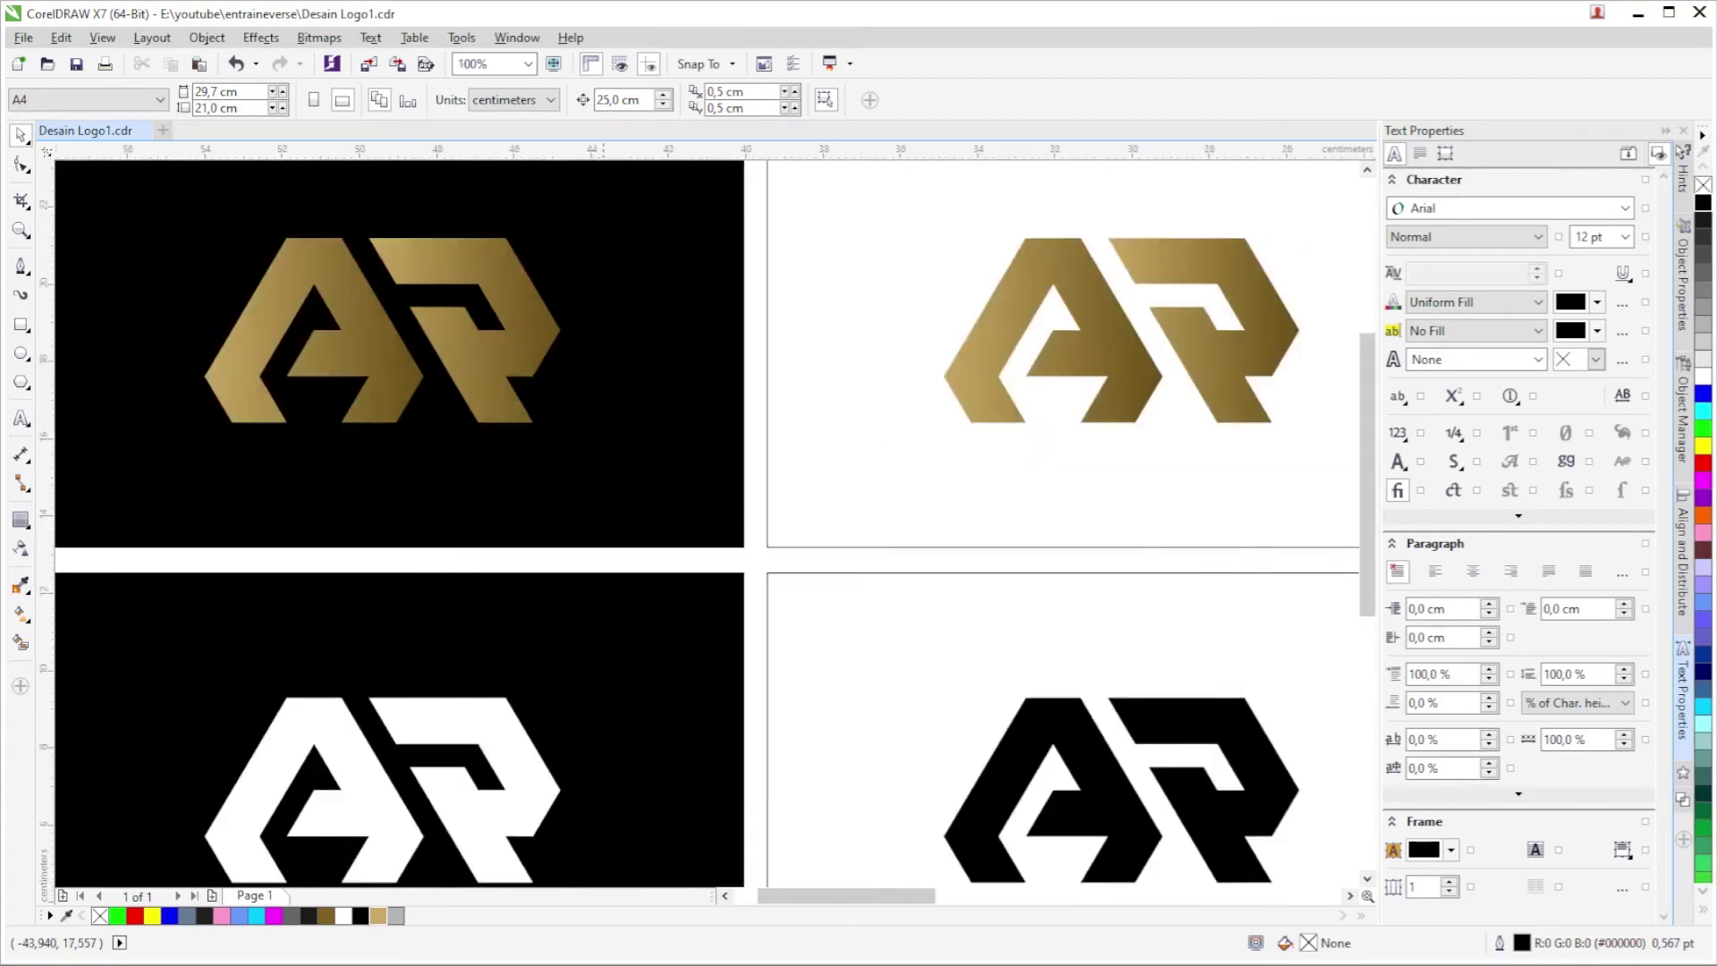
pyautogui.scroll(1, 448, 451)
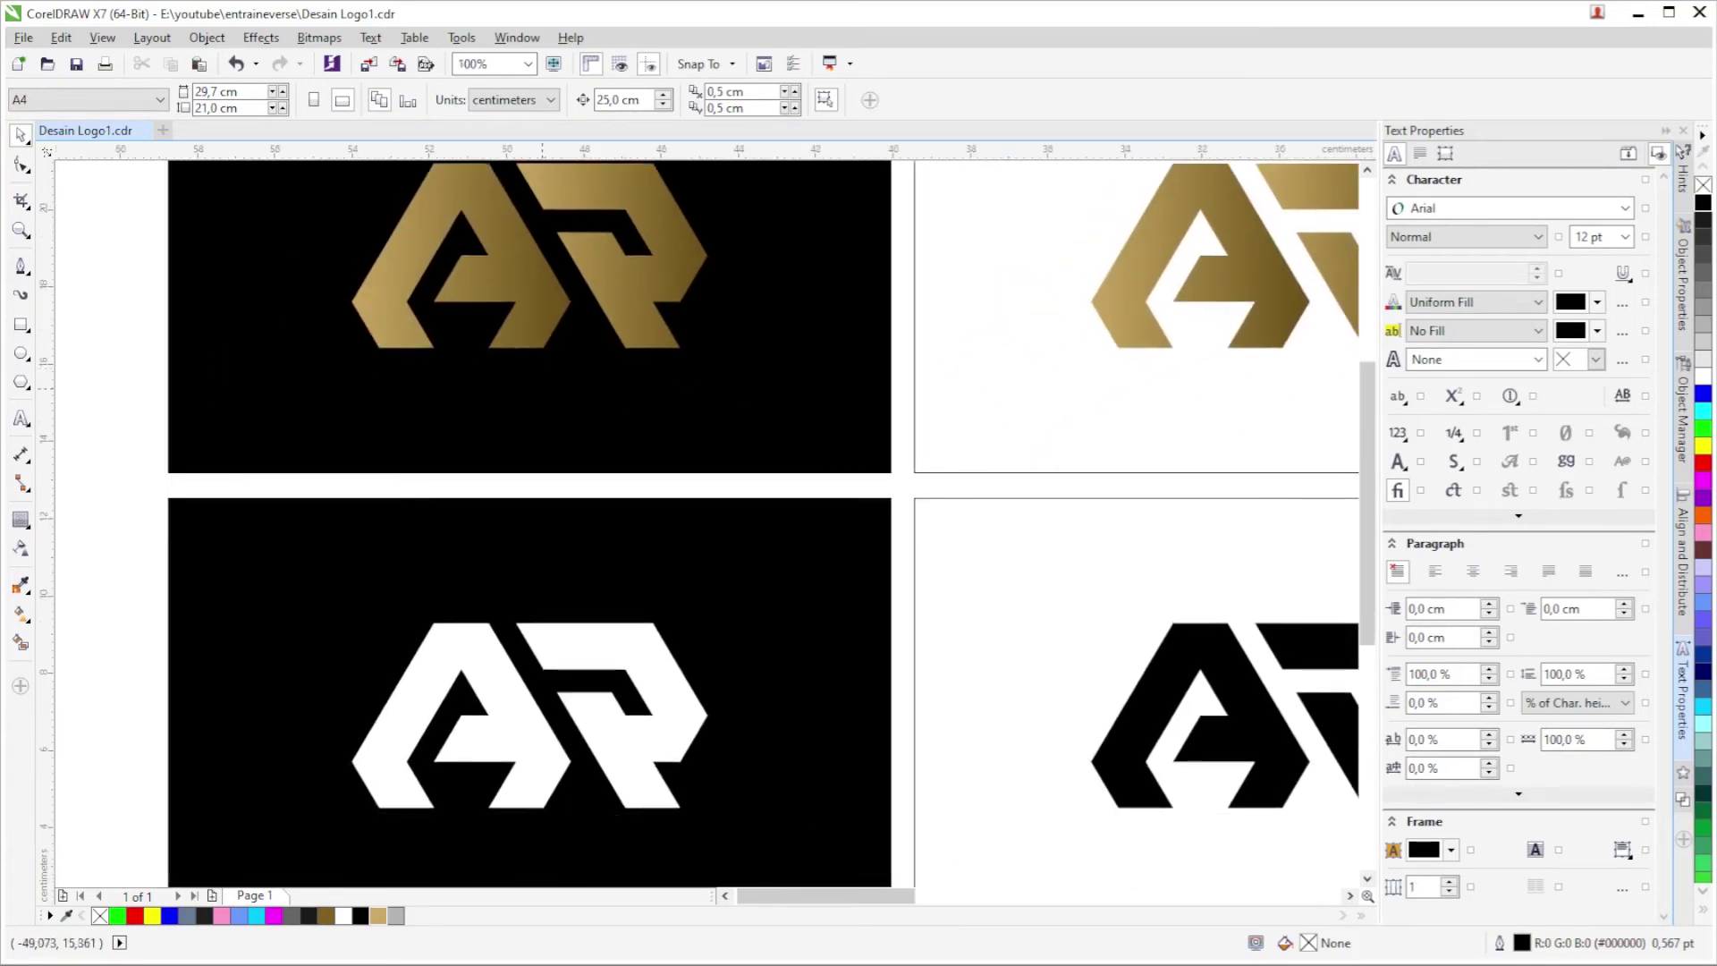
pyautogui.scroll(-1, 542, 390)
pyautogui.moveTo(184, 740); pyautogui.dragTo(1211, 399)
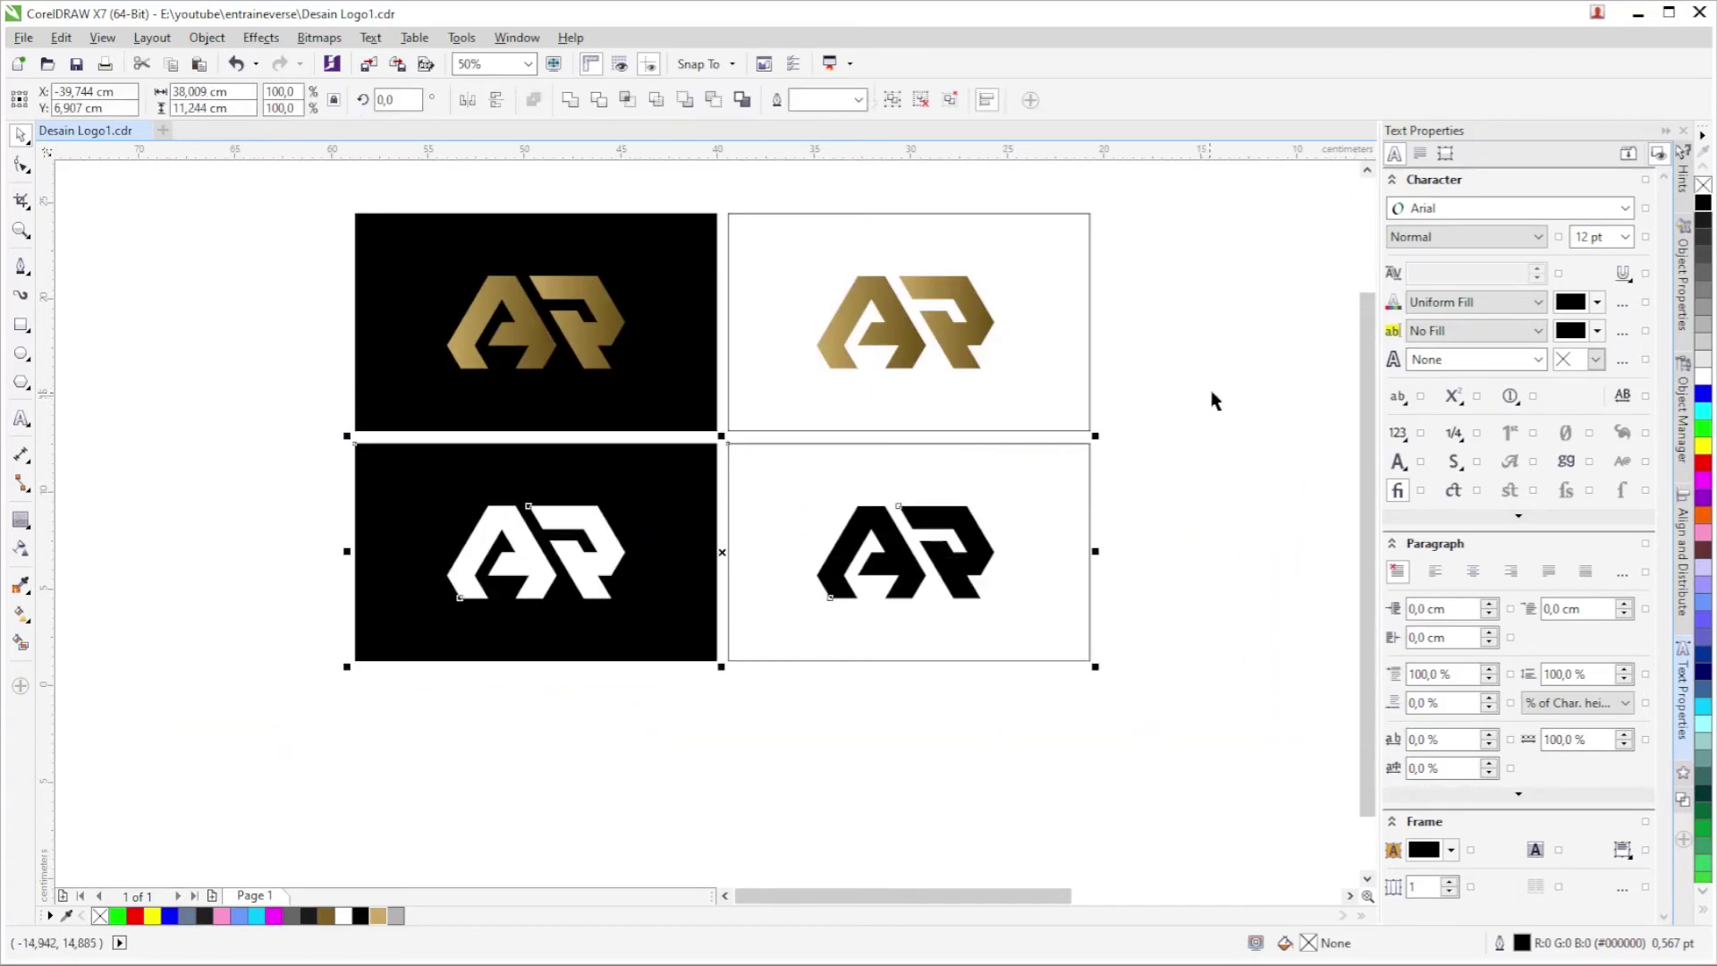
# Delete the two bottom cards and the white top-right card.
pyautogui.press('Delete')
pyautogui.moveTo(1150, 211); pyautogui.dragTo(675, 582)
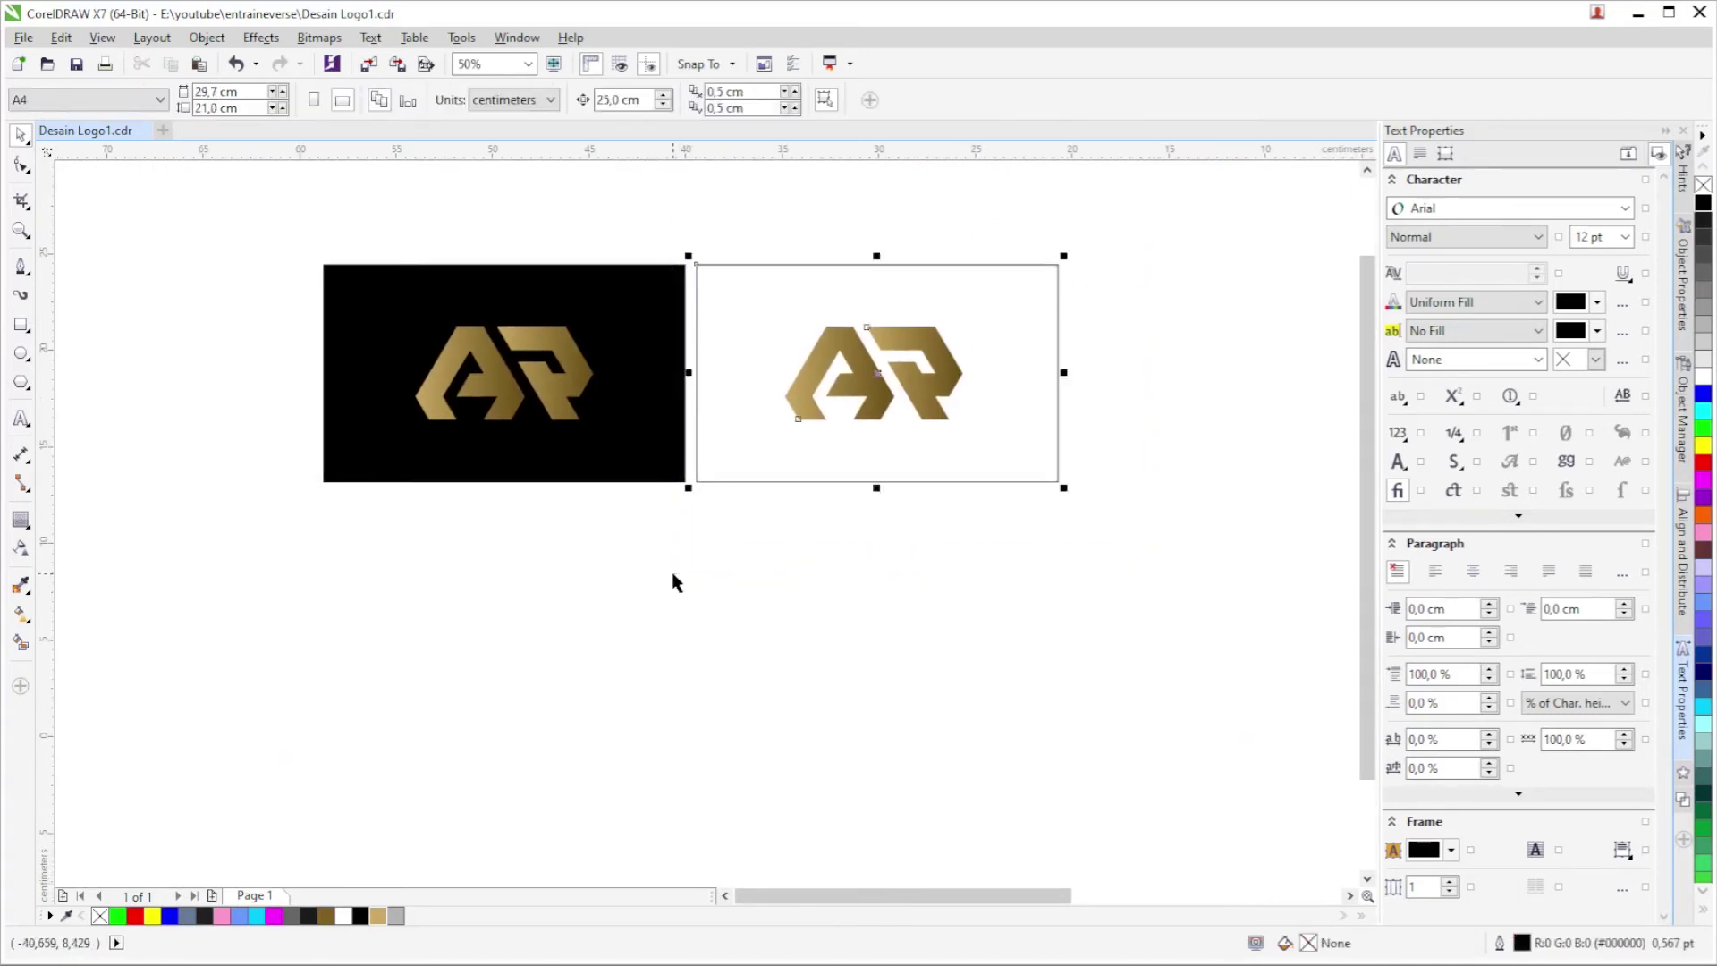
pyautogui.press('Delete')
pyautogui.scroll(1, 813, 568)
pyautogui.click(814, 568)
pyautogui.scroll(-1, 814, 568)
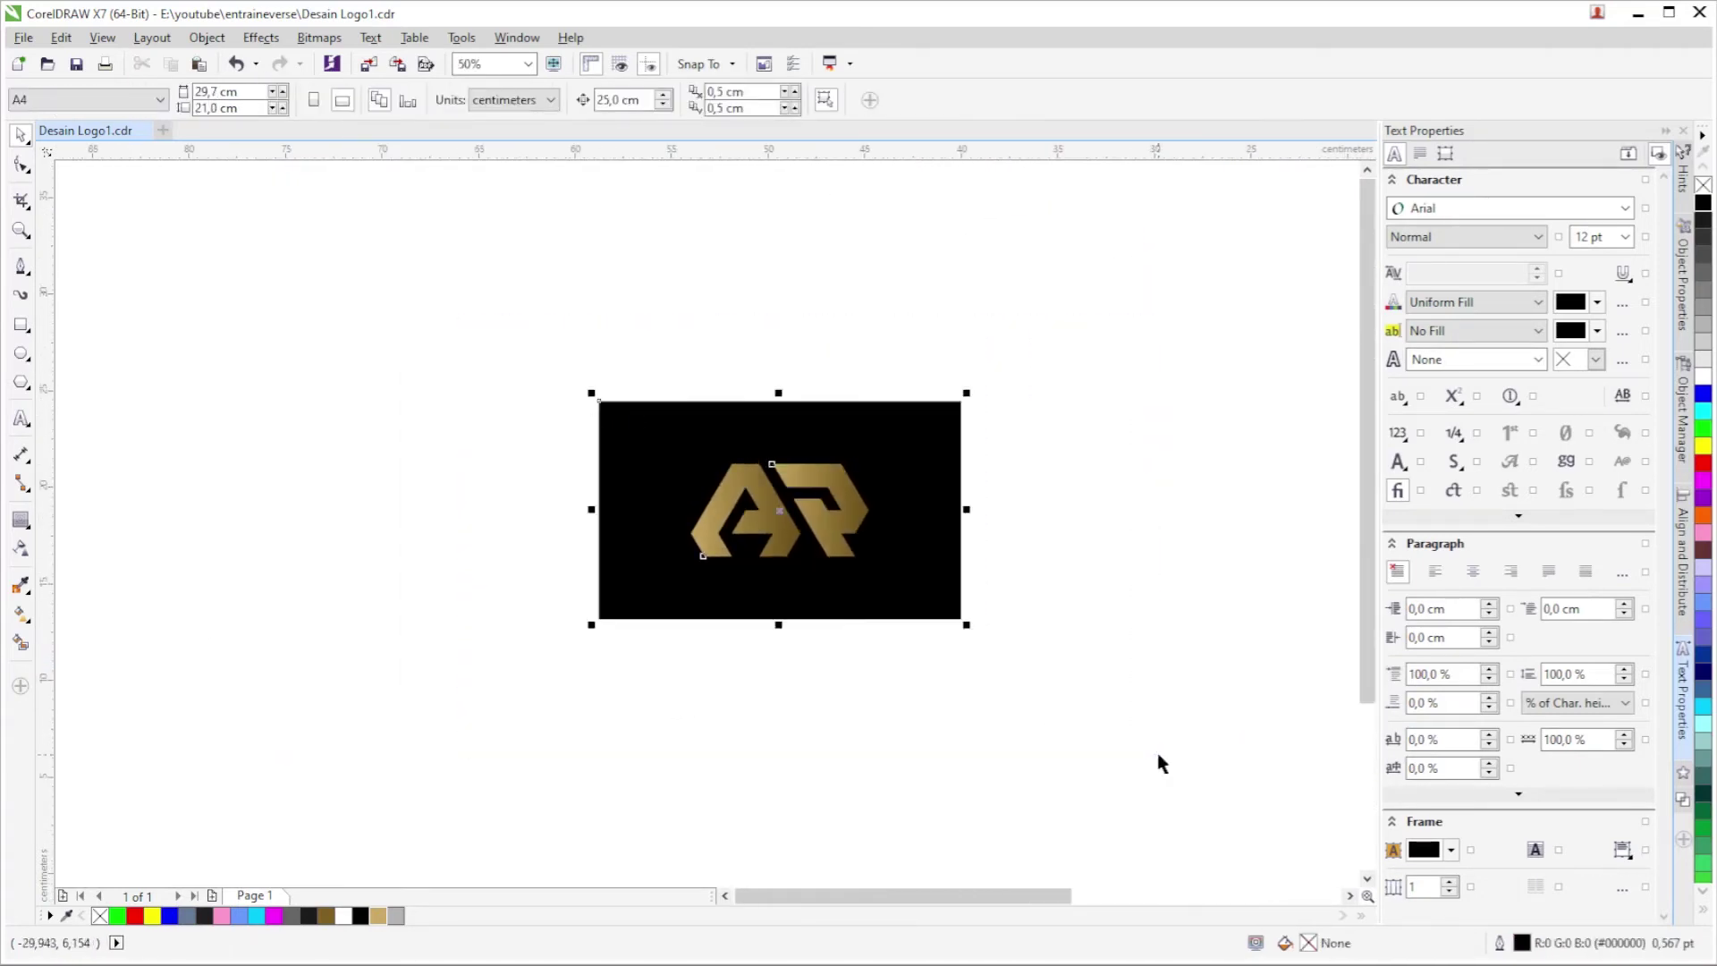
# Place a copy of the black gold-logo card beside the original.
pyautogui.hscroll(2, 1162, 763)
pyautogui.moveTo(443, 473); pyautogui.dragTo(822, 475)
pyautogui.click(812, 651)
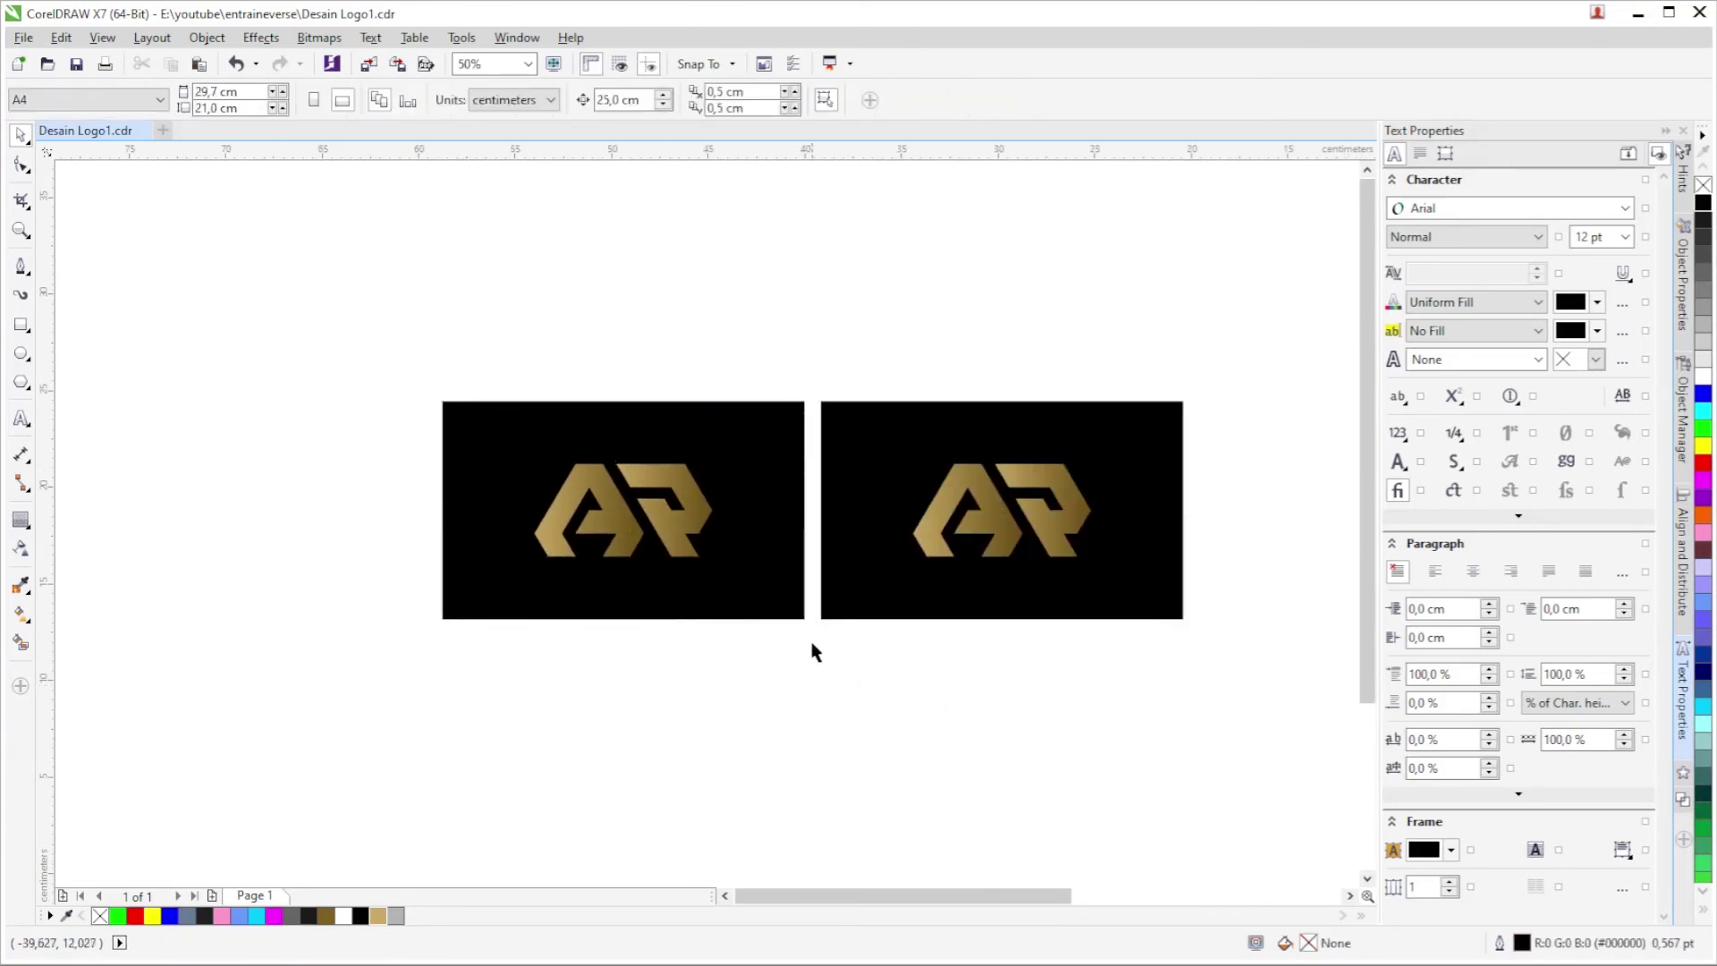
pyautogui.scroll(1, 594, 552)
pyautogui.scroll(1, 595, 553)
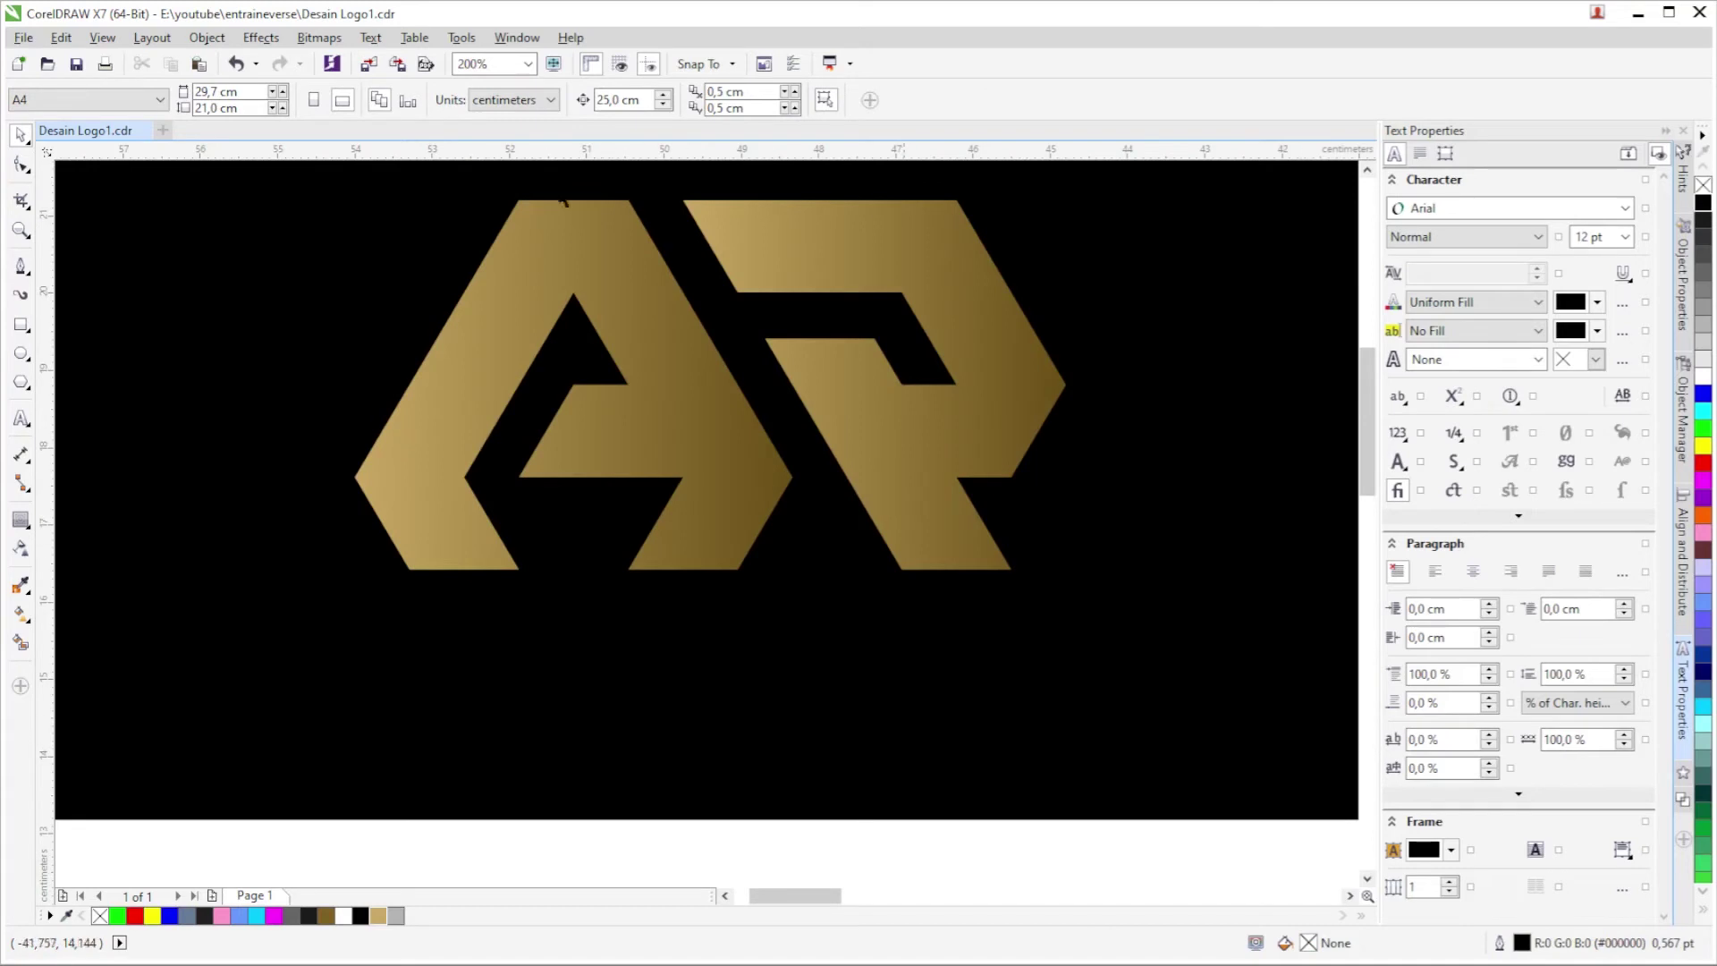
pyautogui.click(29, 331)
pyautogui.scroll(-2, 358, 412)
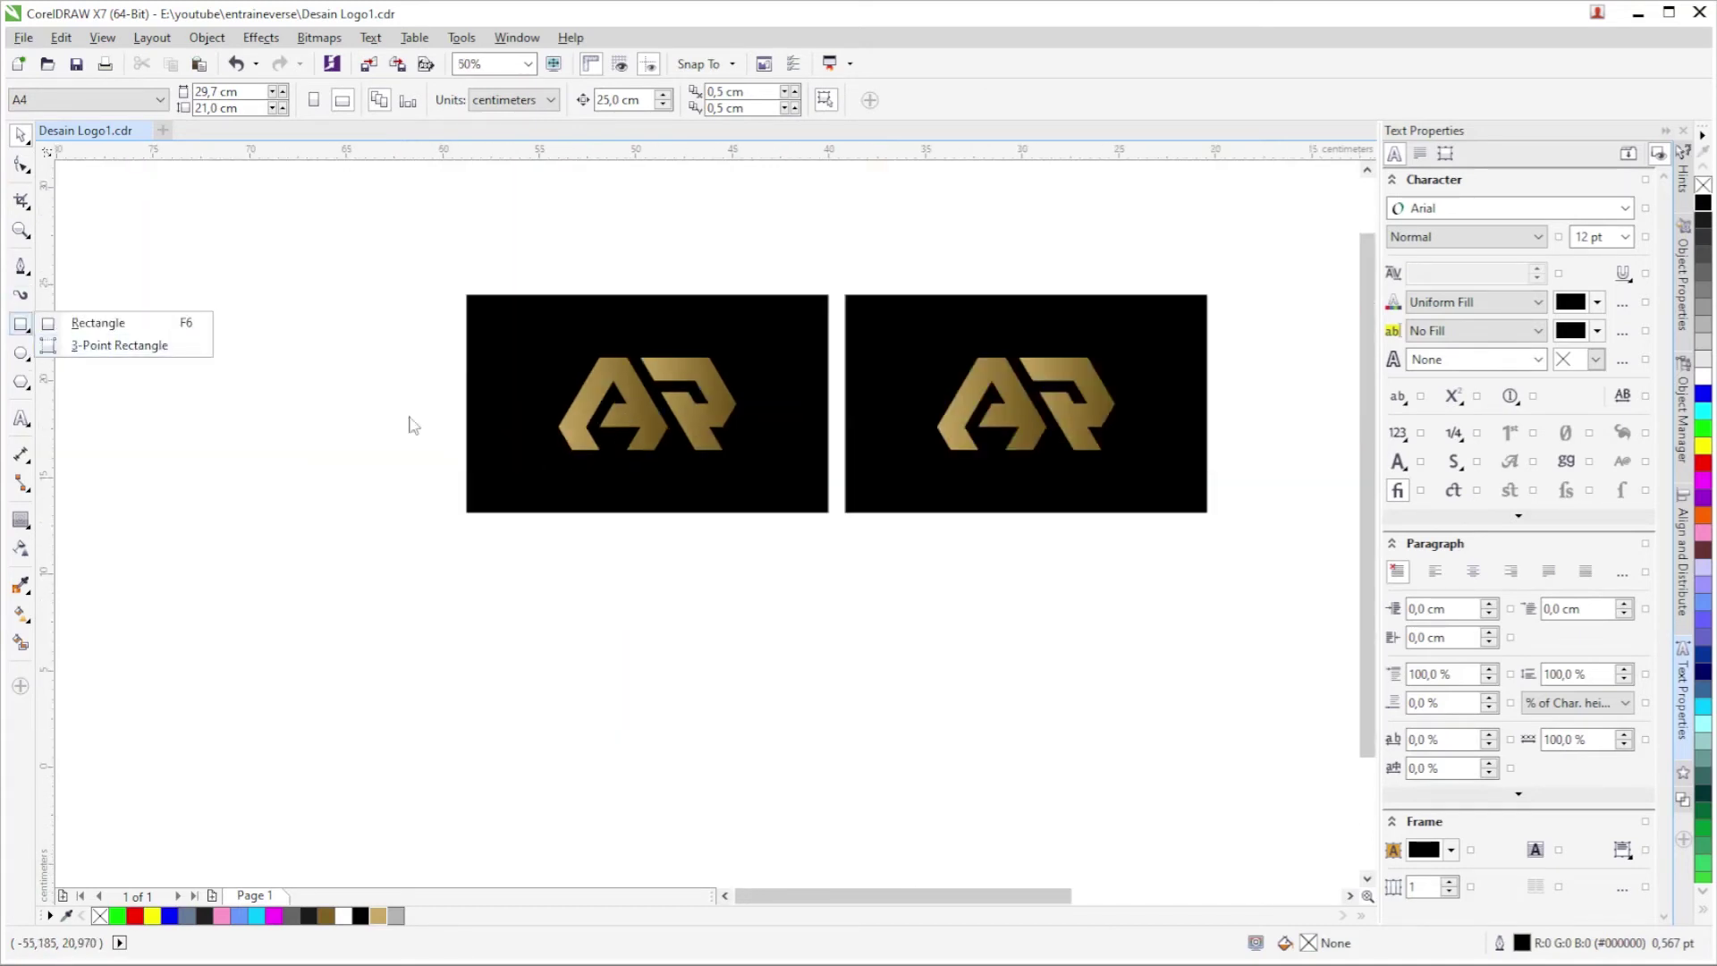
pyautogui.click(54, 323)
pyautogui.moveTo(485, 551)
pyautogui.mouseDown()
pyautogui.moveTo(851, 430)
pyautogui.moveTo(793, 437)
pyautogui.mouseUp()
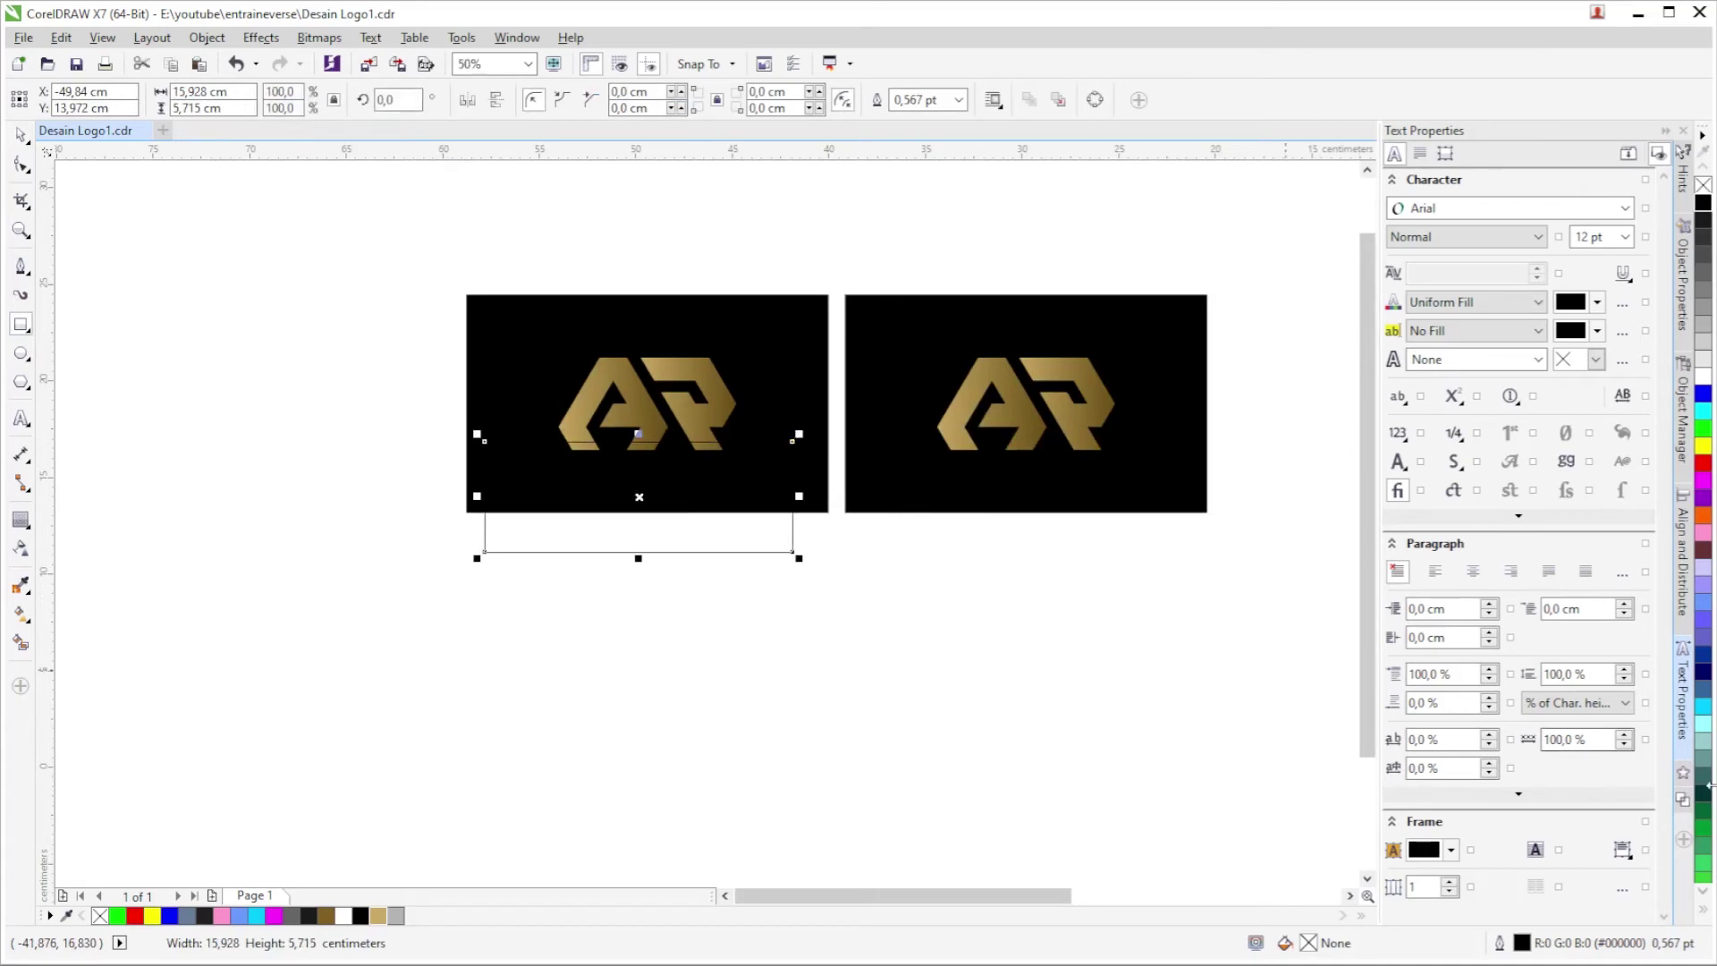
pyautogui.click(20, 137)
pyautogui.scroll(1, 661, 449)
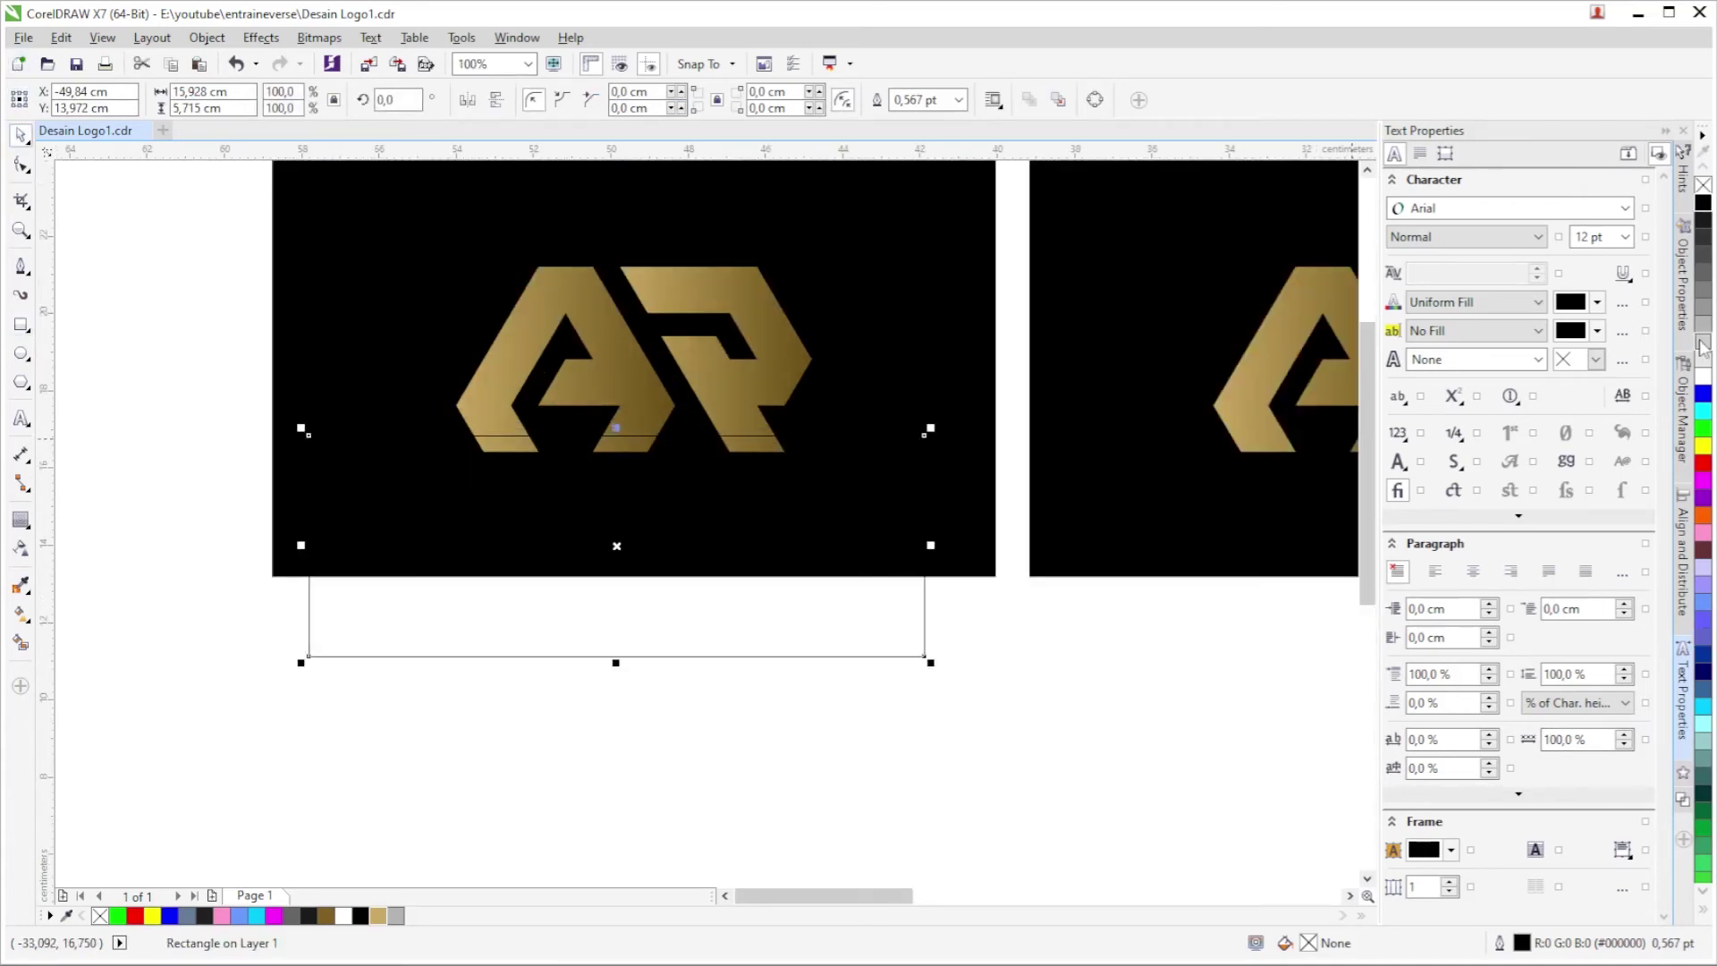
pyautogui.click(480, 778)
pyautogui.scroll(1, 588, 429)
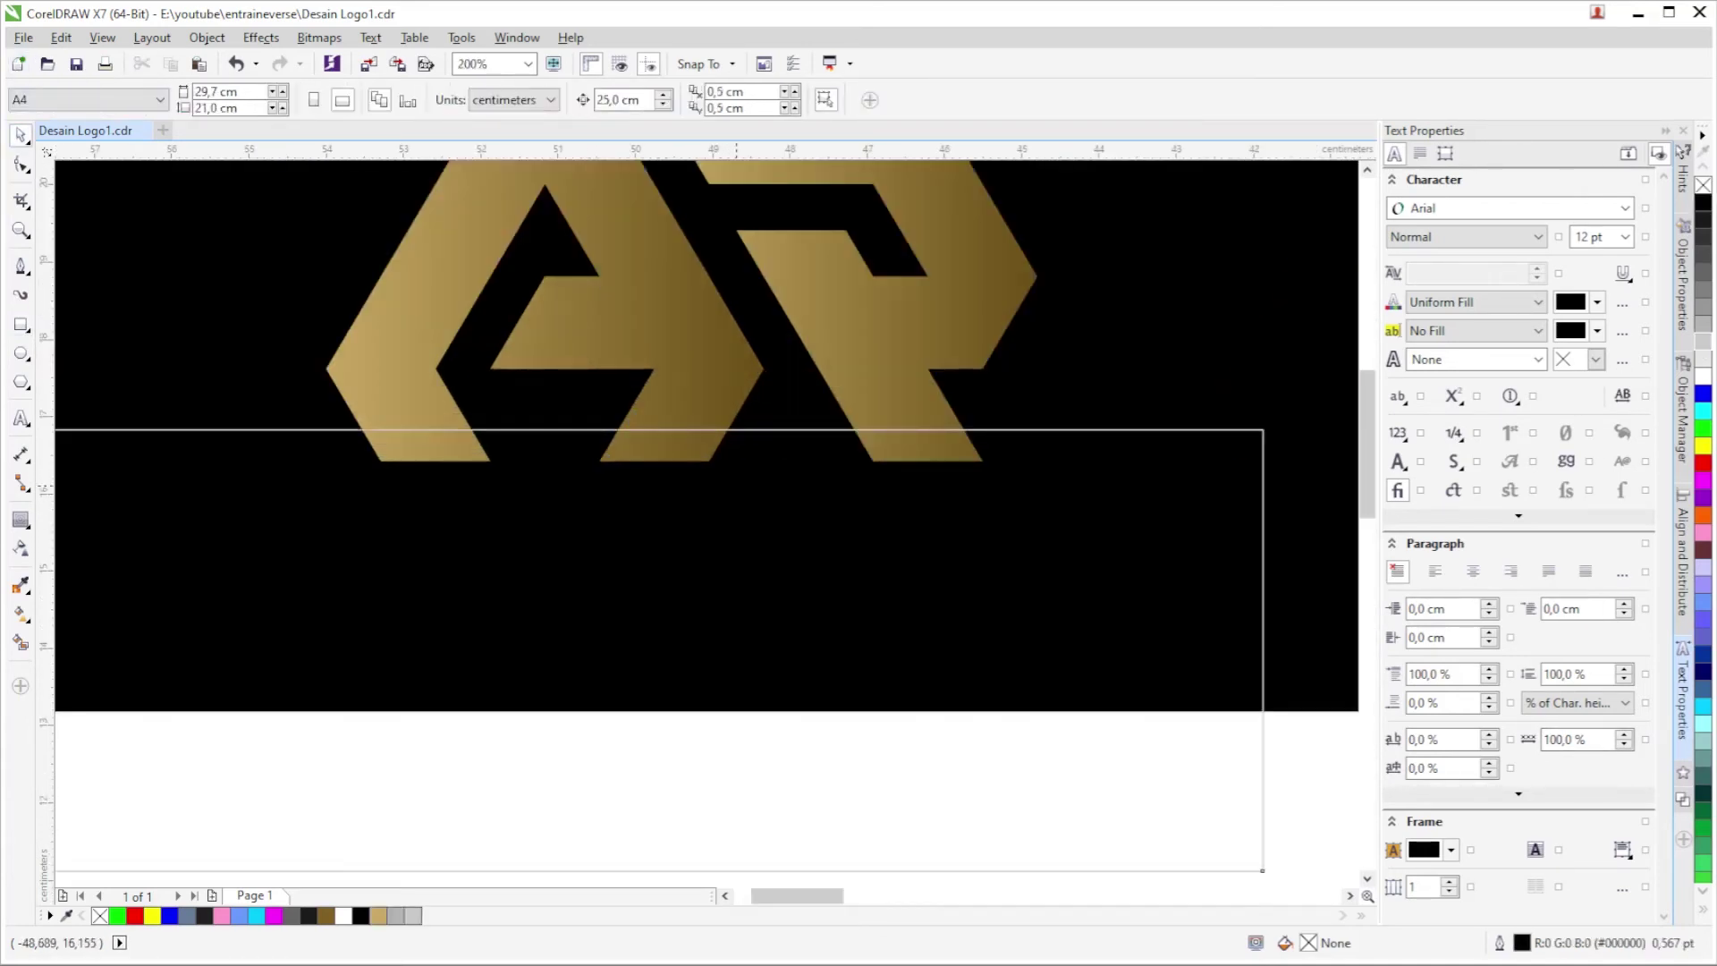
pyautogui.click(751, 430)
pyautogui.scroll(-1, 753, 455)
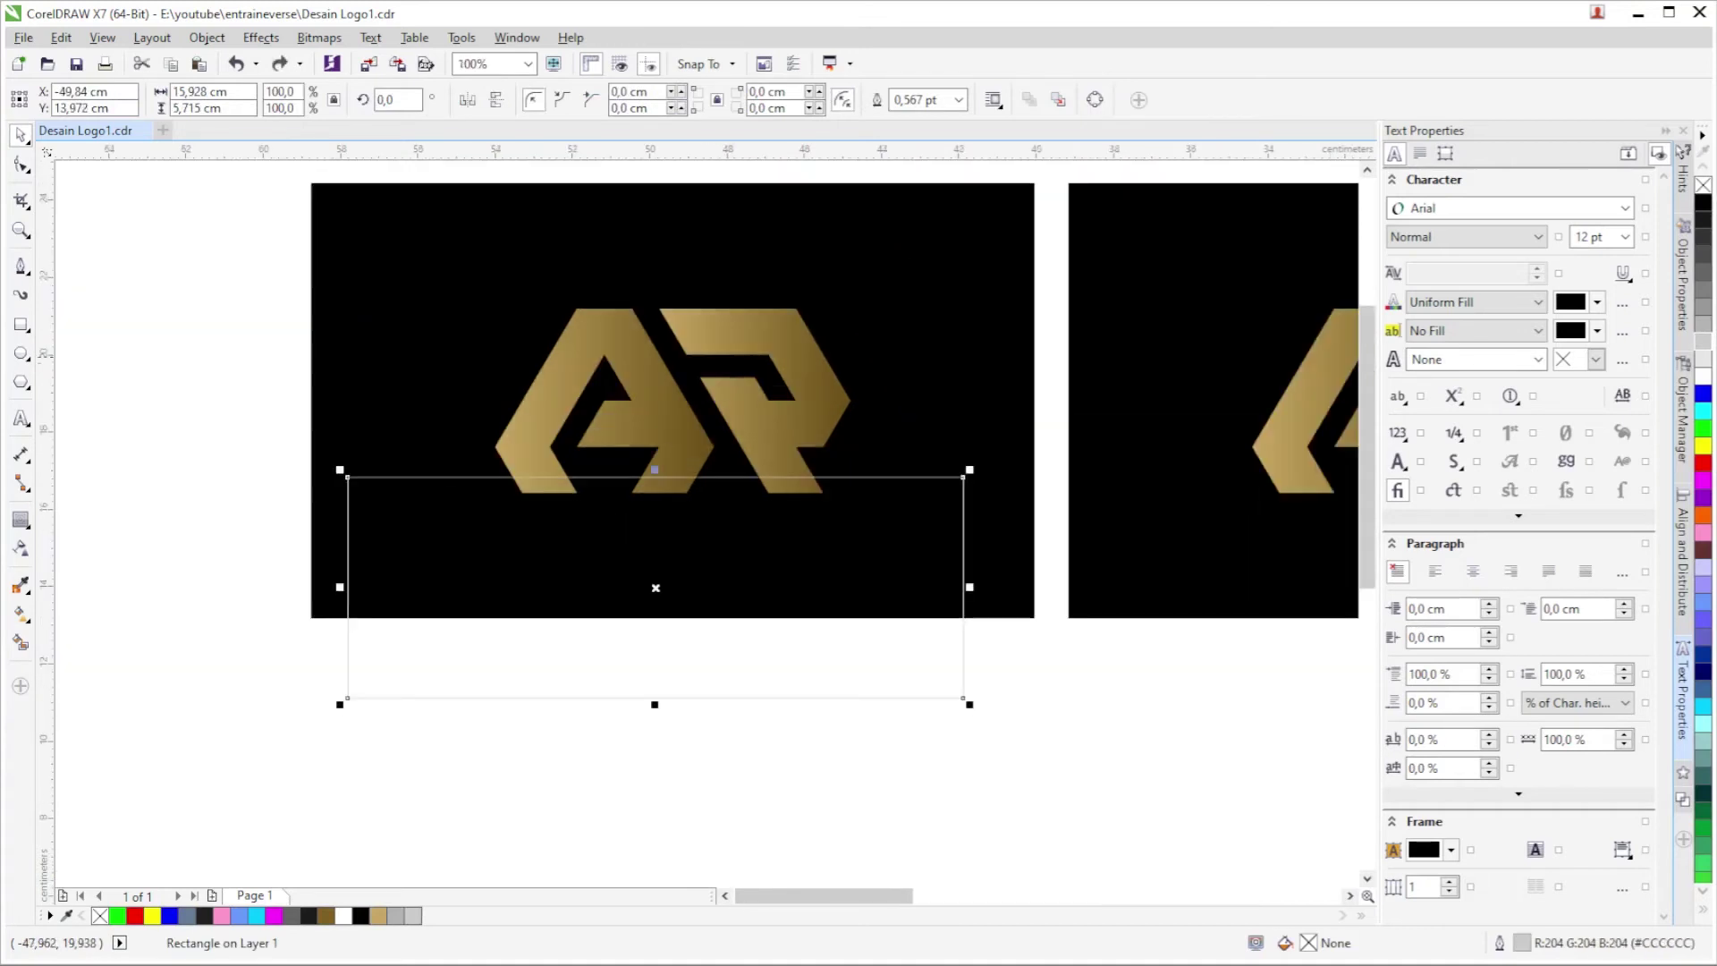
pyautogui.keyDown('shift'); pyautogui.click(754, 454); pyautogui.keyUp('shift')
pyautogui.click(754, 455)
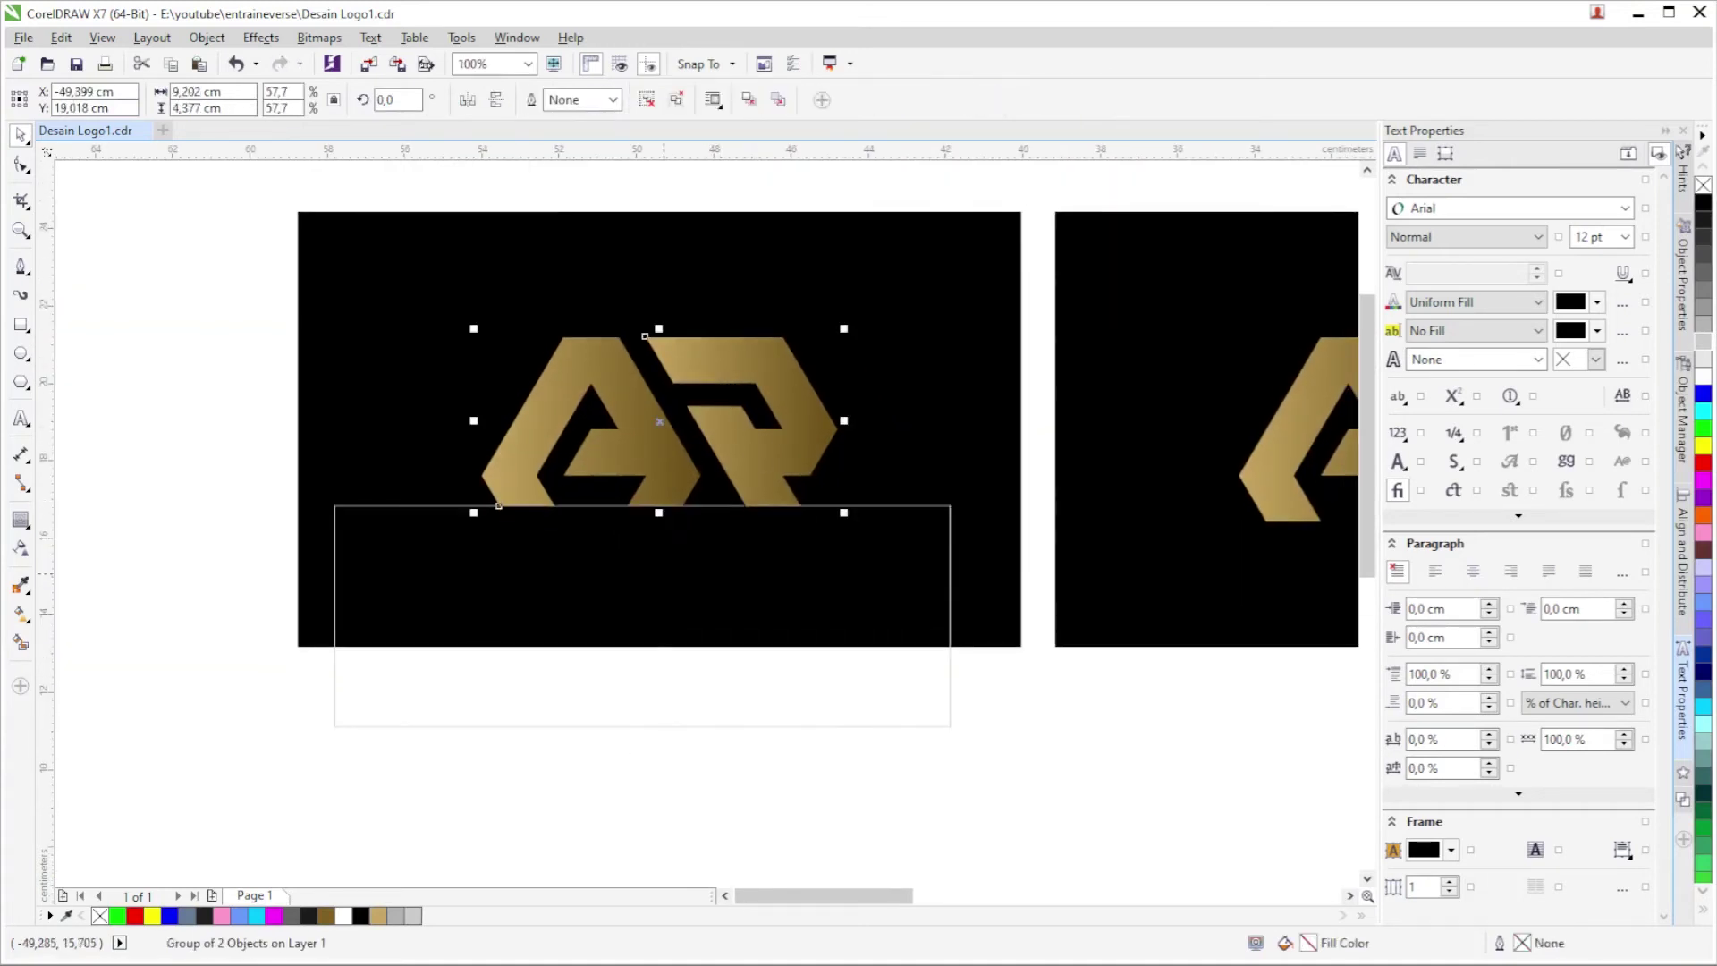
pyautogui.click(732, 696)
pyautogui.hscroll(3, 732, 693)
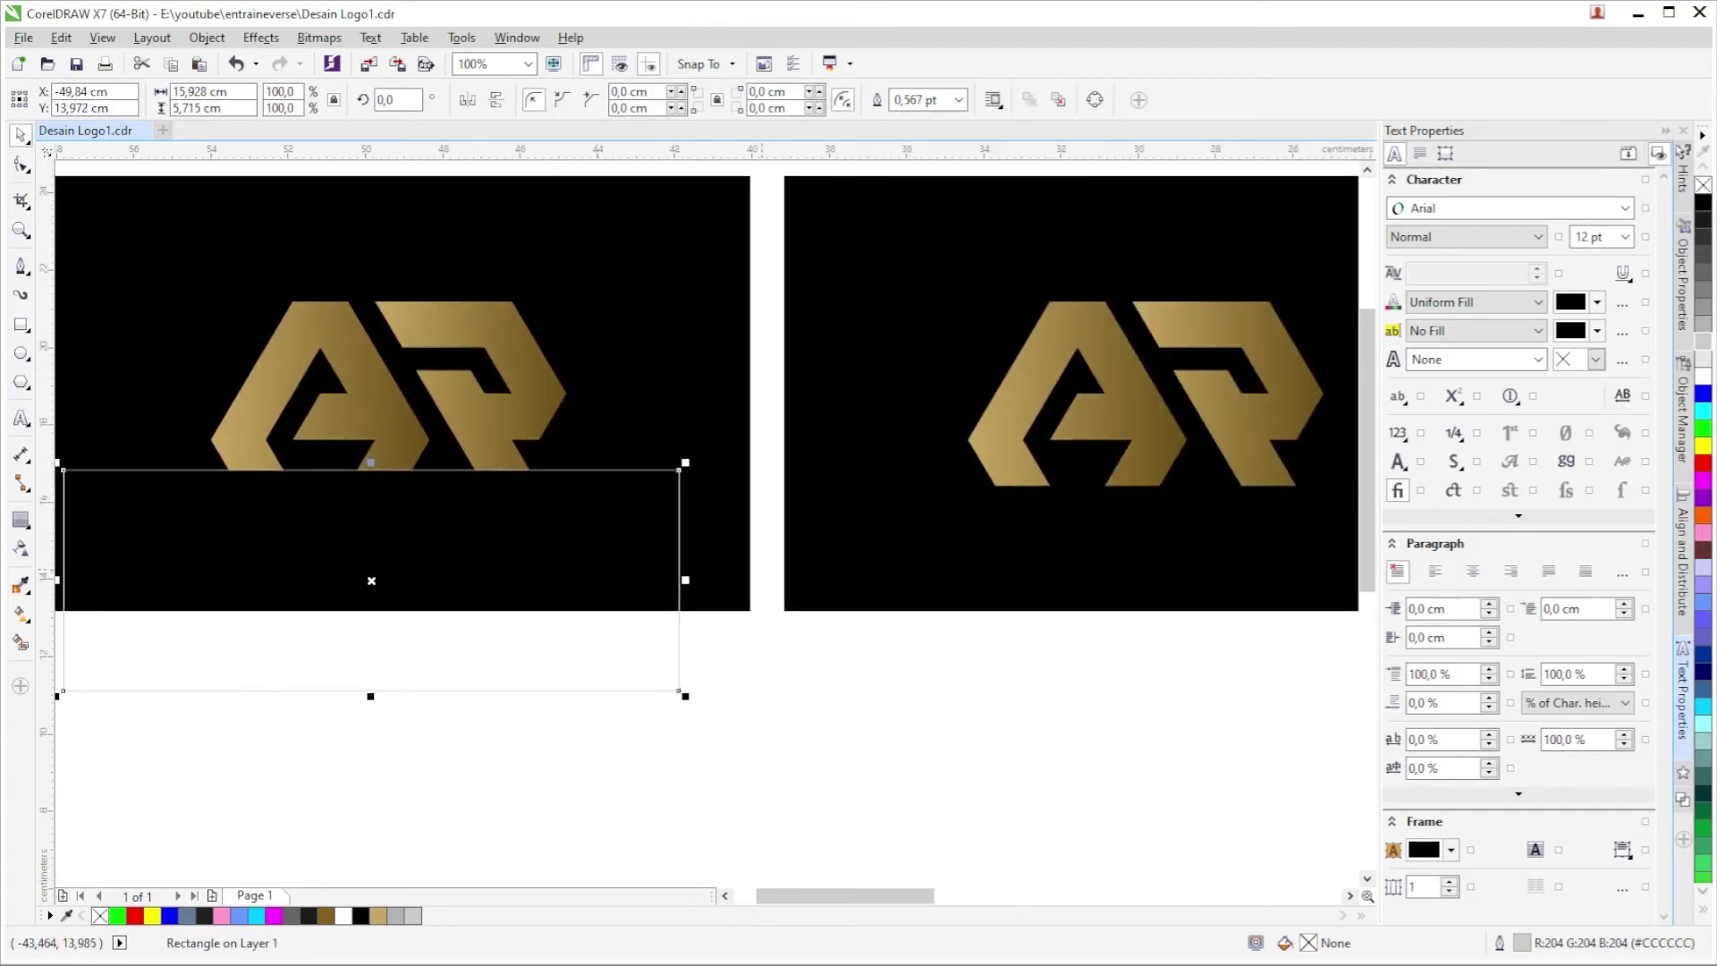
pyautogui.press('Escape')
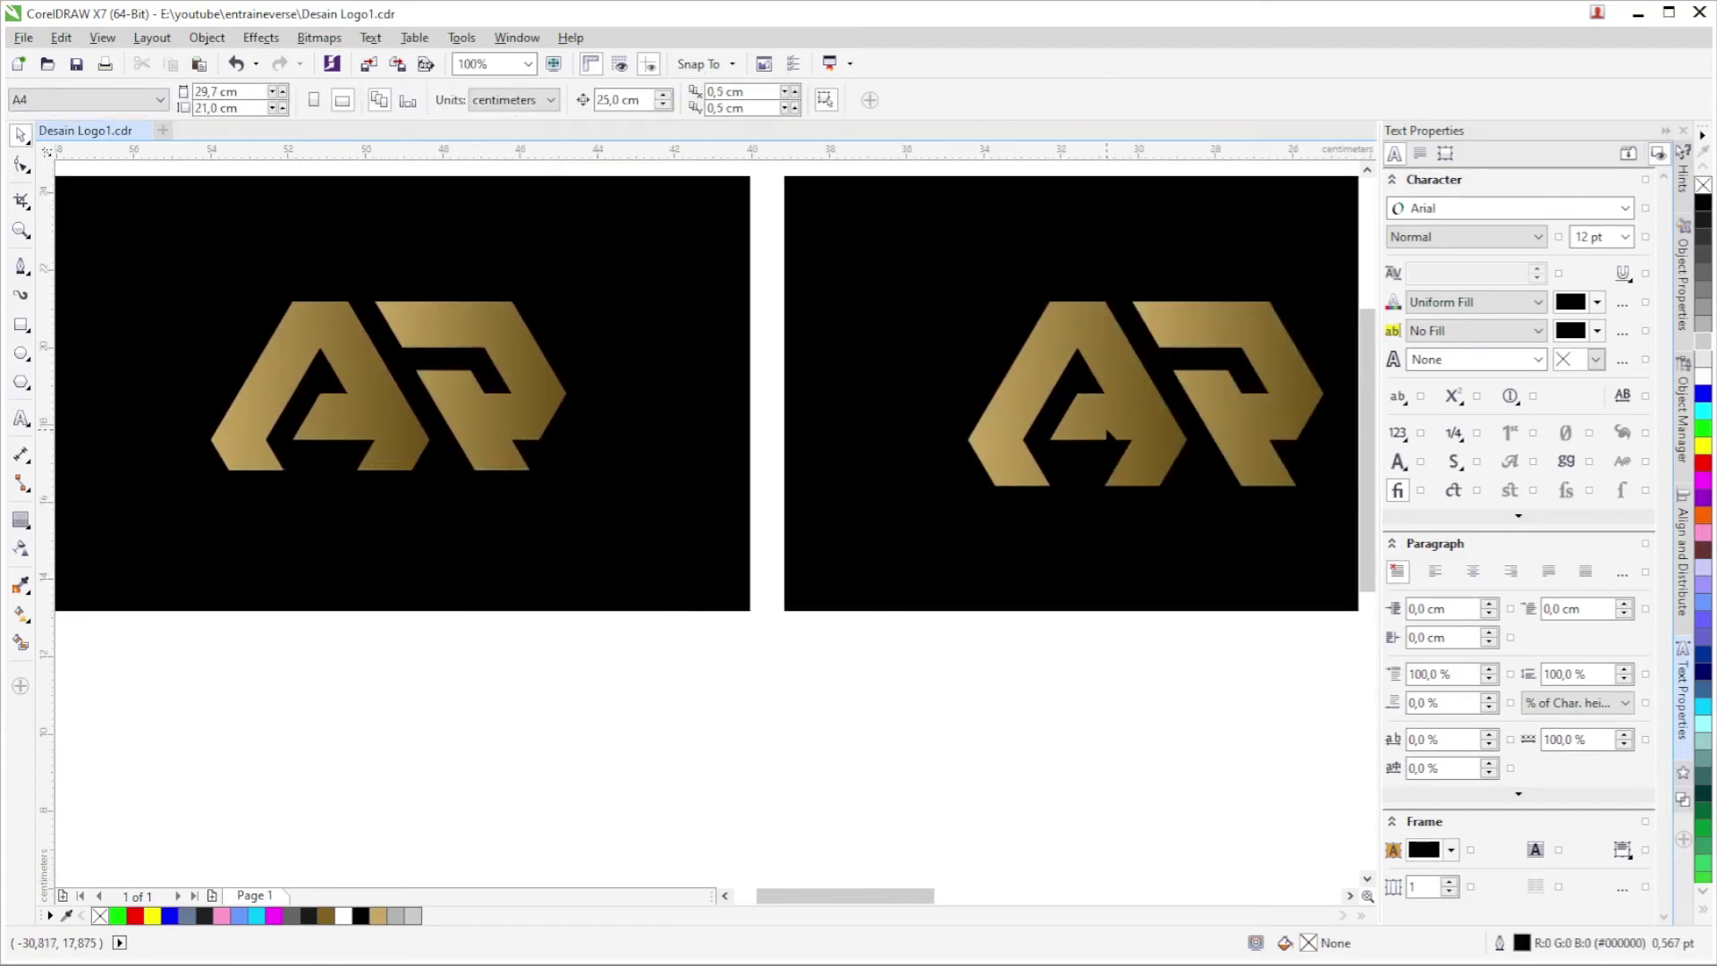
pyautogui.scroll(-1, 1125, 399)
pyautogui.scroll(1, 774, 459)
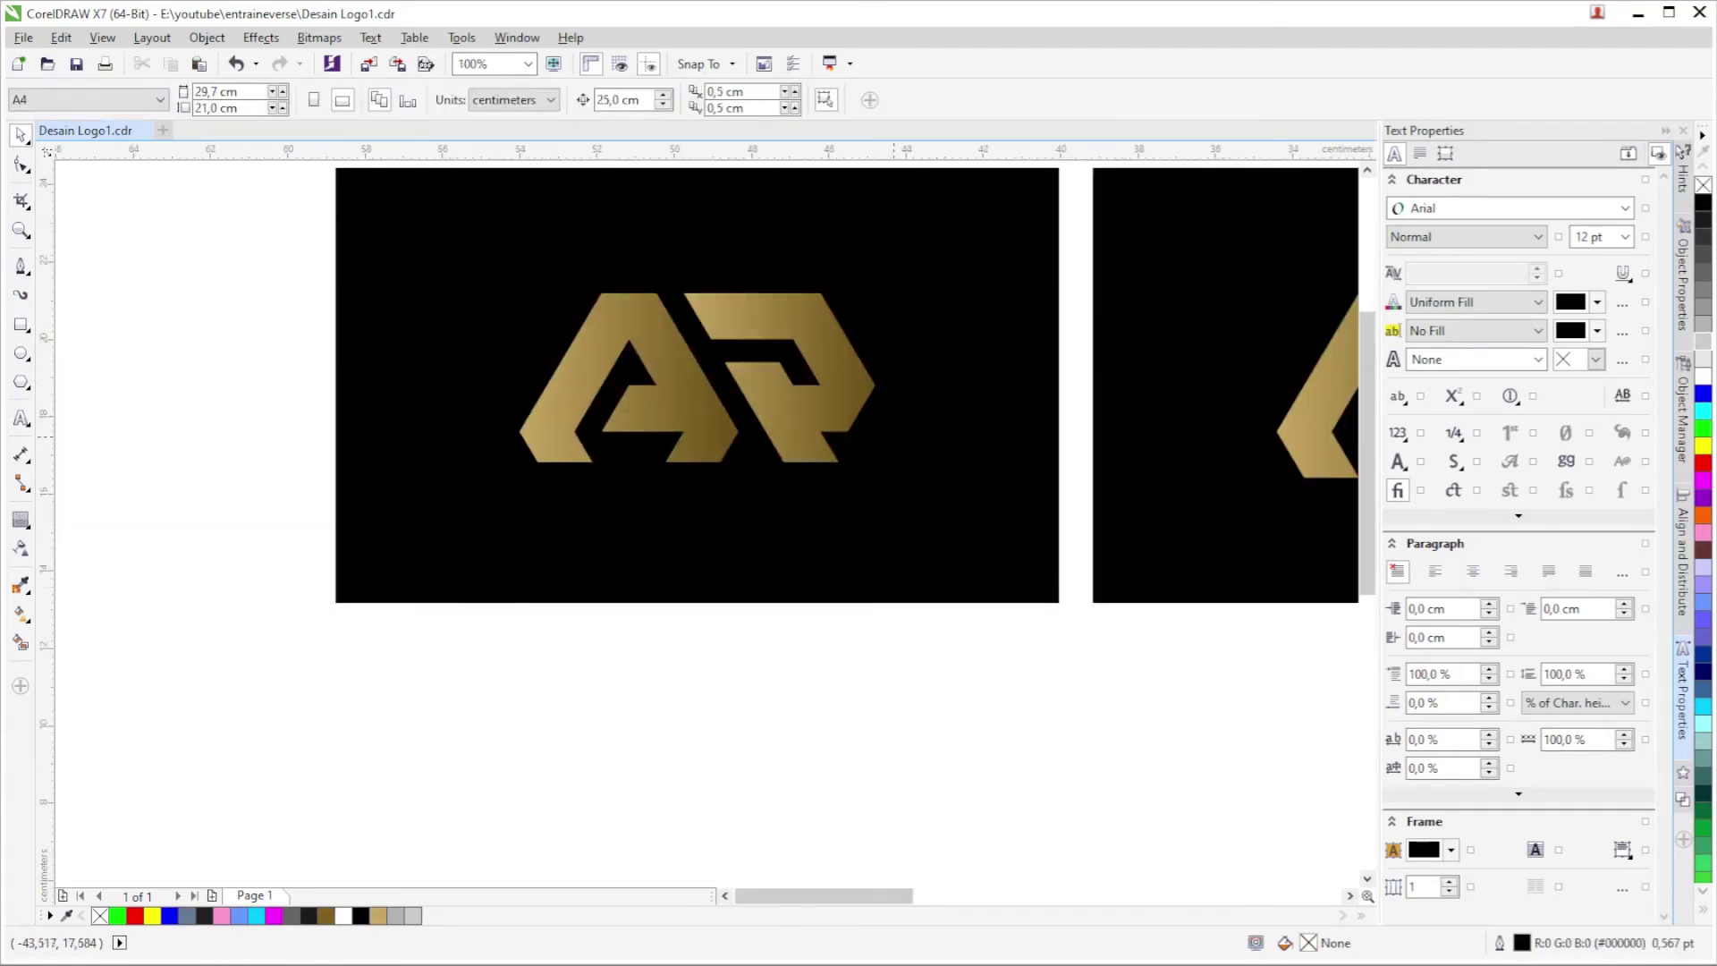
pyautogui.scroll(1, 869, 440)
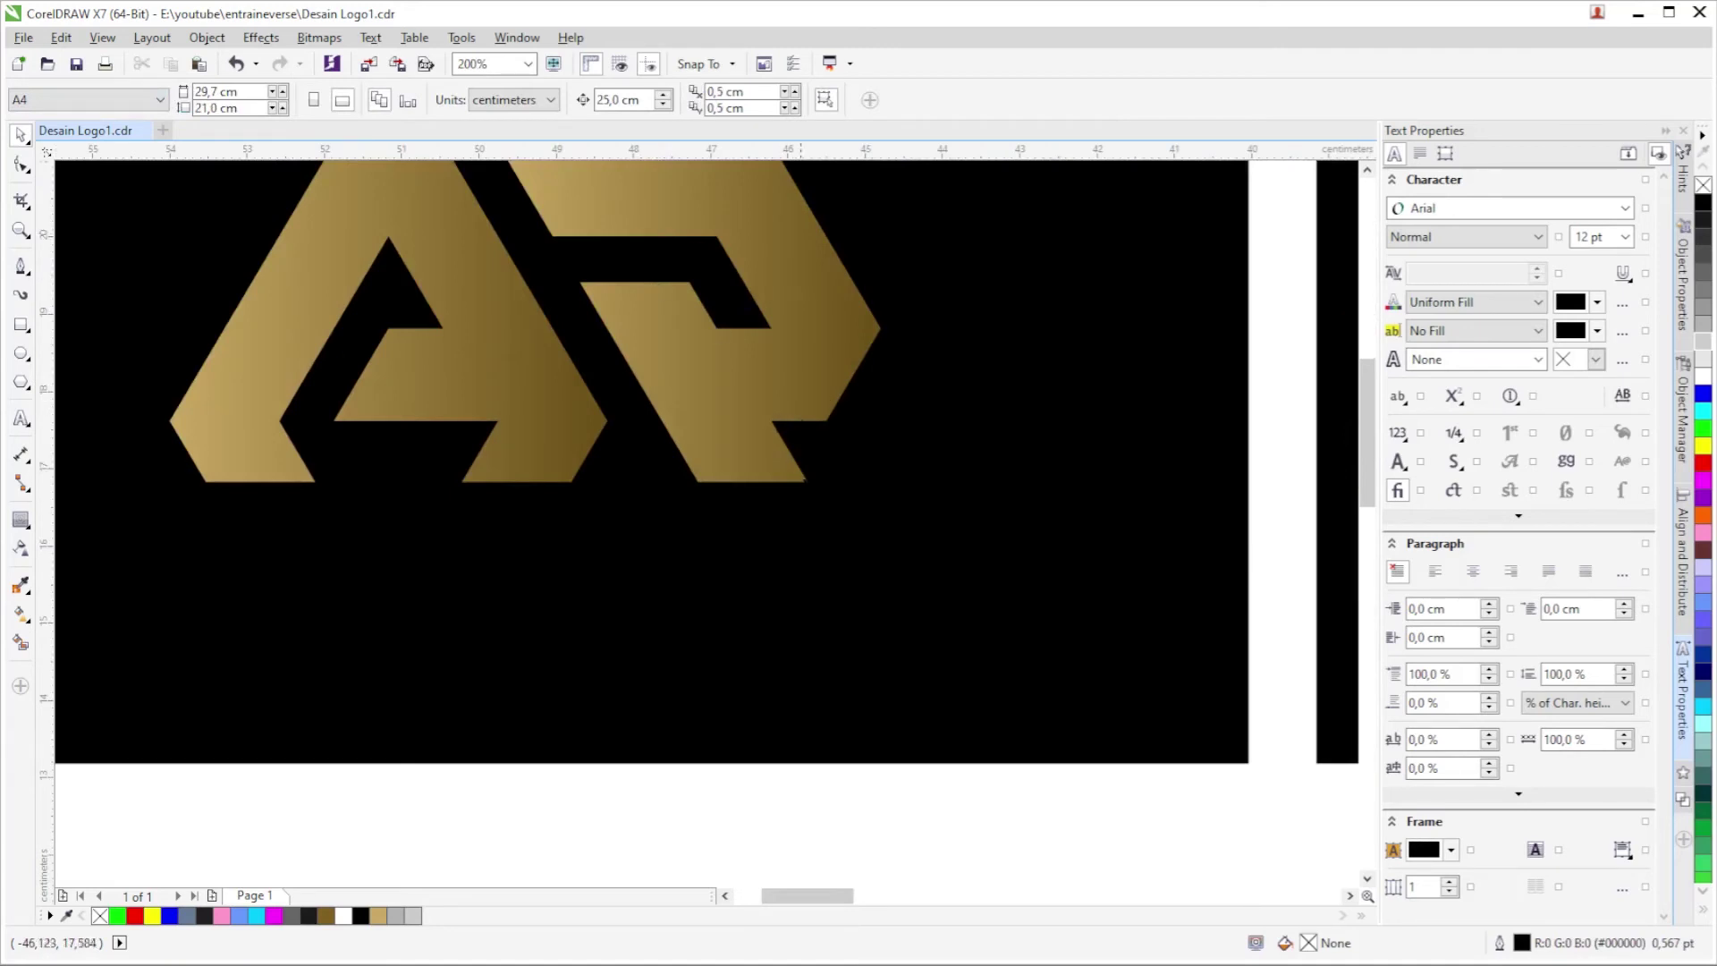
pyautogui.scroll(-1, 788, 457)
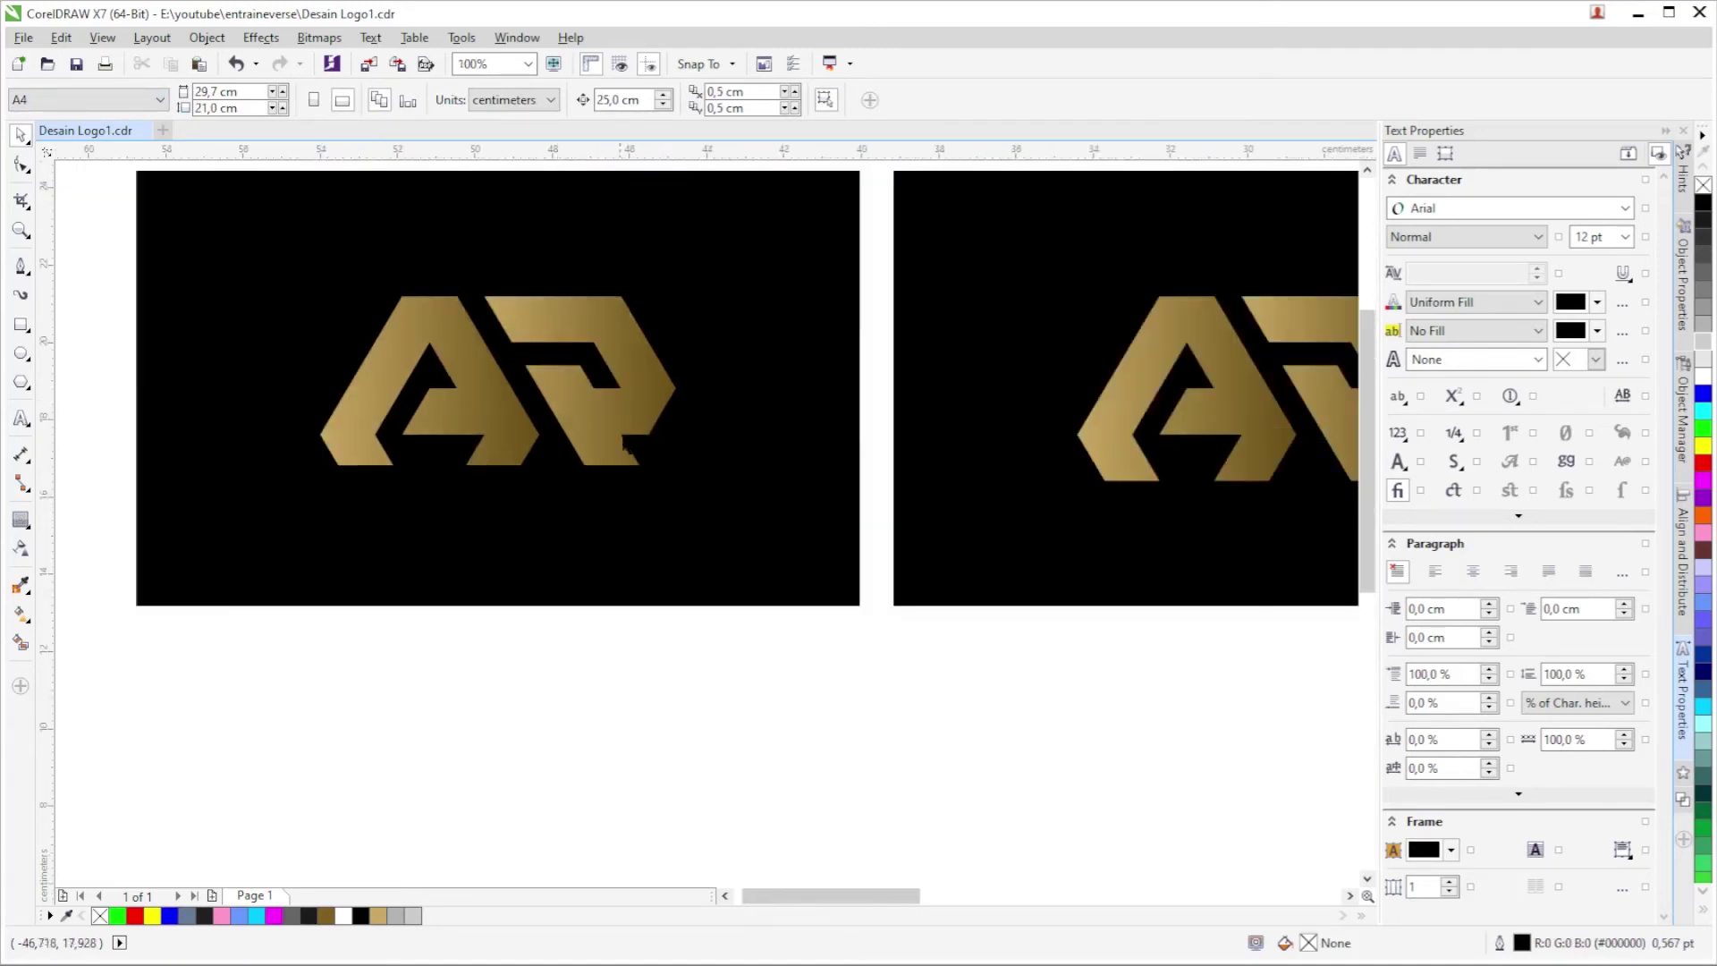
pyautogui.scroll(1, 629, 447)
pyautogui.scroll(-1, 630, 447)
pyautogui.hscroll(2, 905, 427)
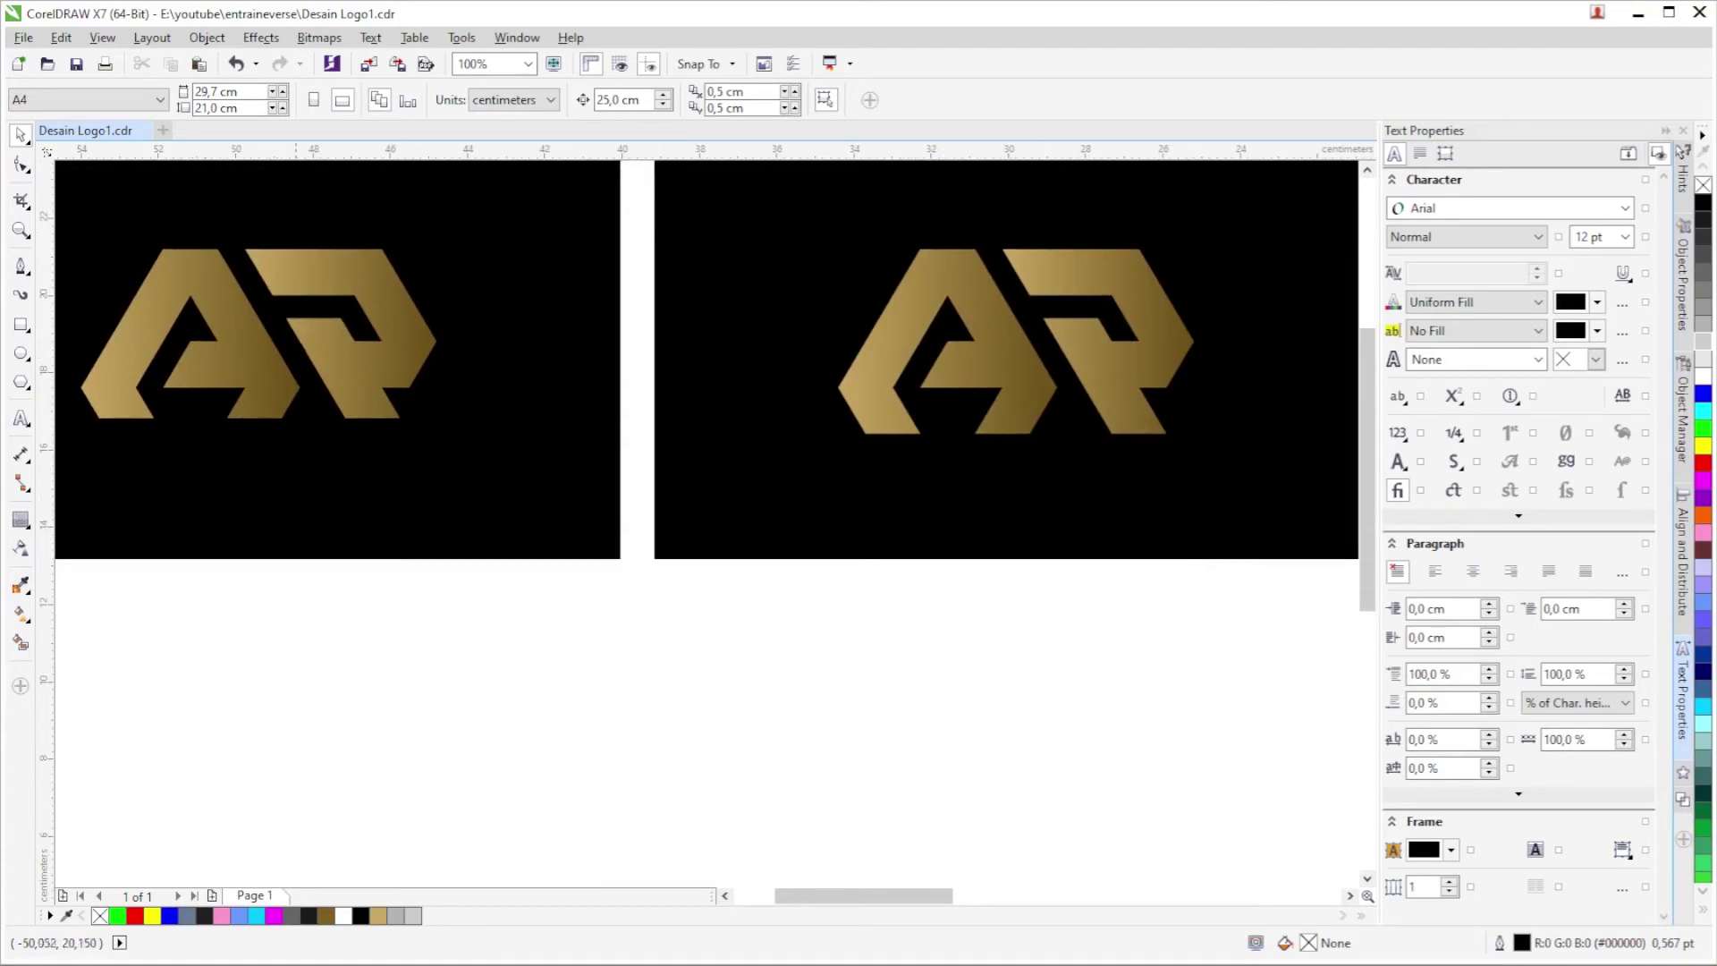
pyautogui.scroll(-1, 581, 425)
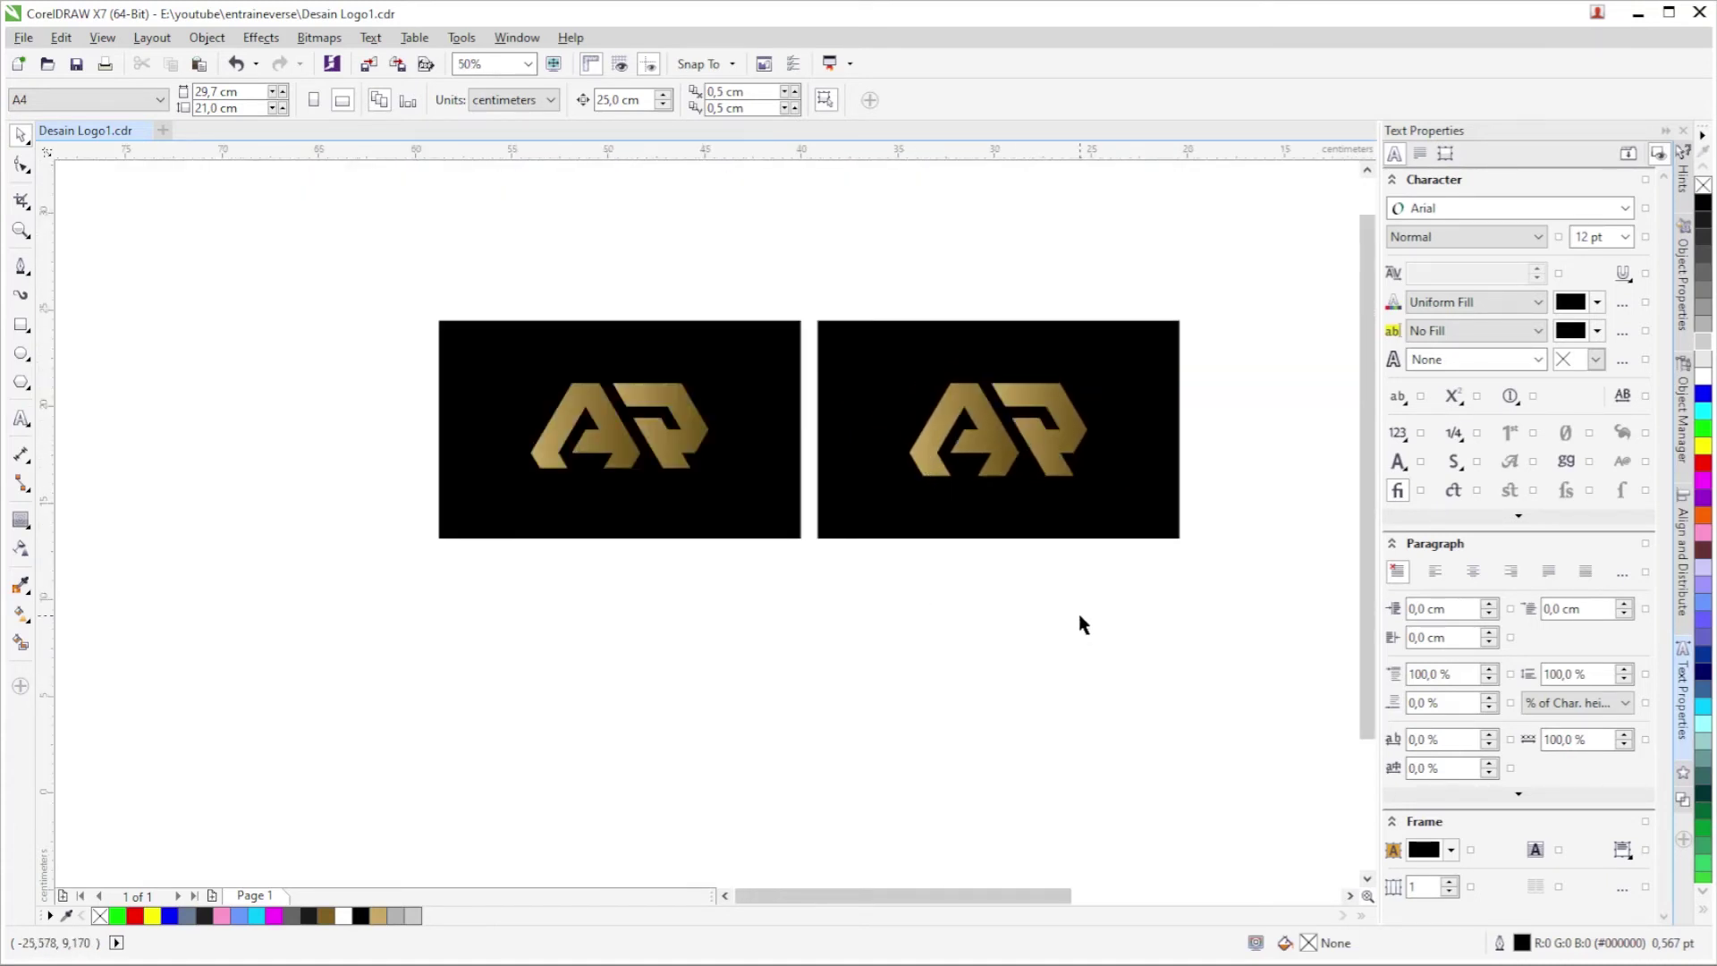
pyautogui.scroll(1, 596, 468)
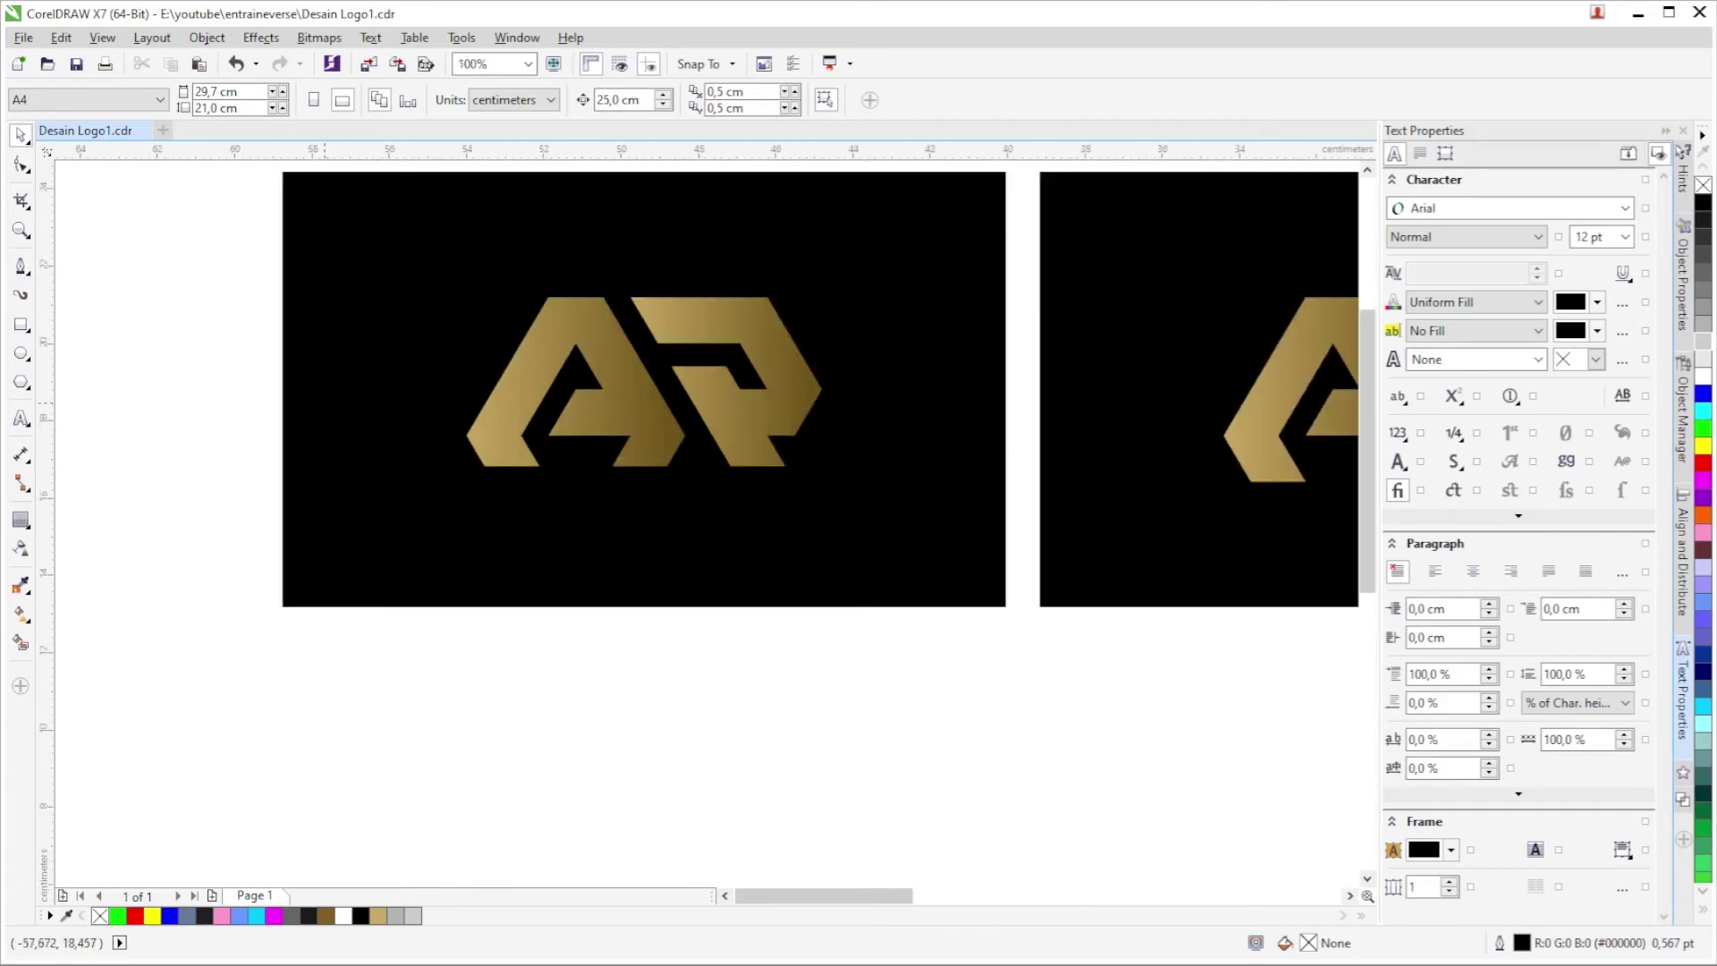
pyautogui.scroll(-2, 468, 441)
# Add the name-plus-'Project' title in 24 pt Arial and move it under the AR logo on the left black card.
pyautogui.press('F8')
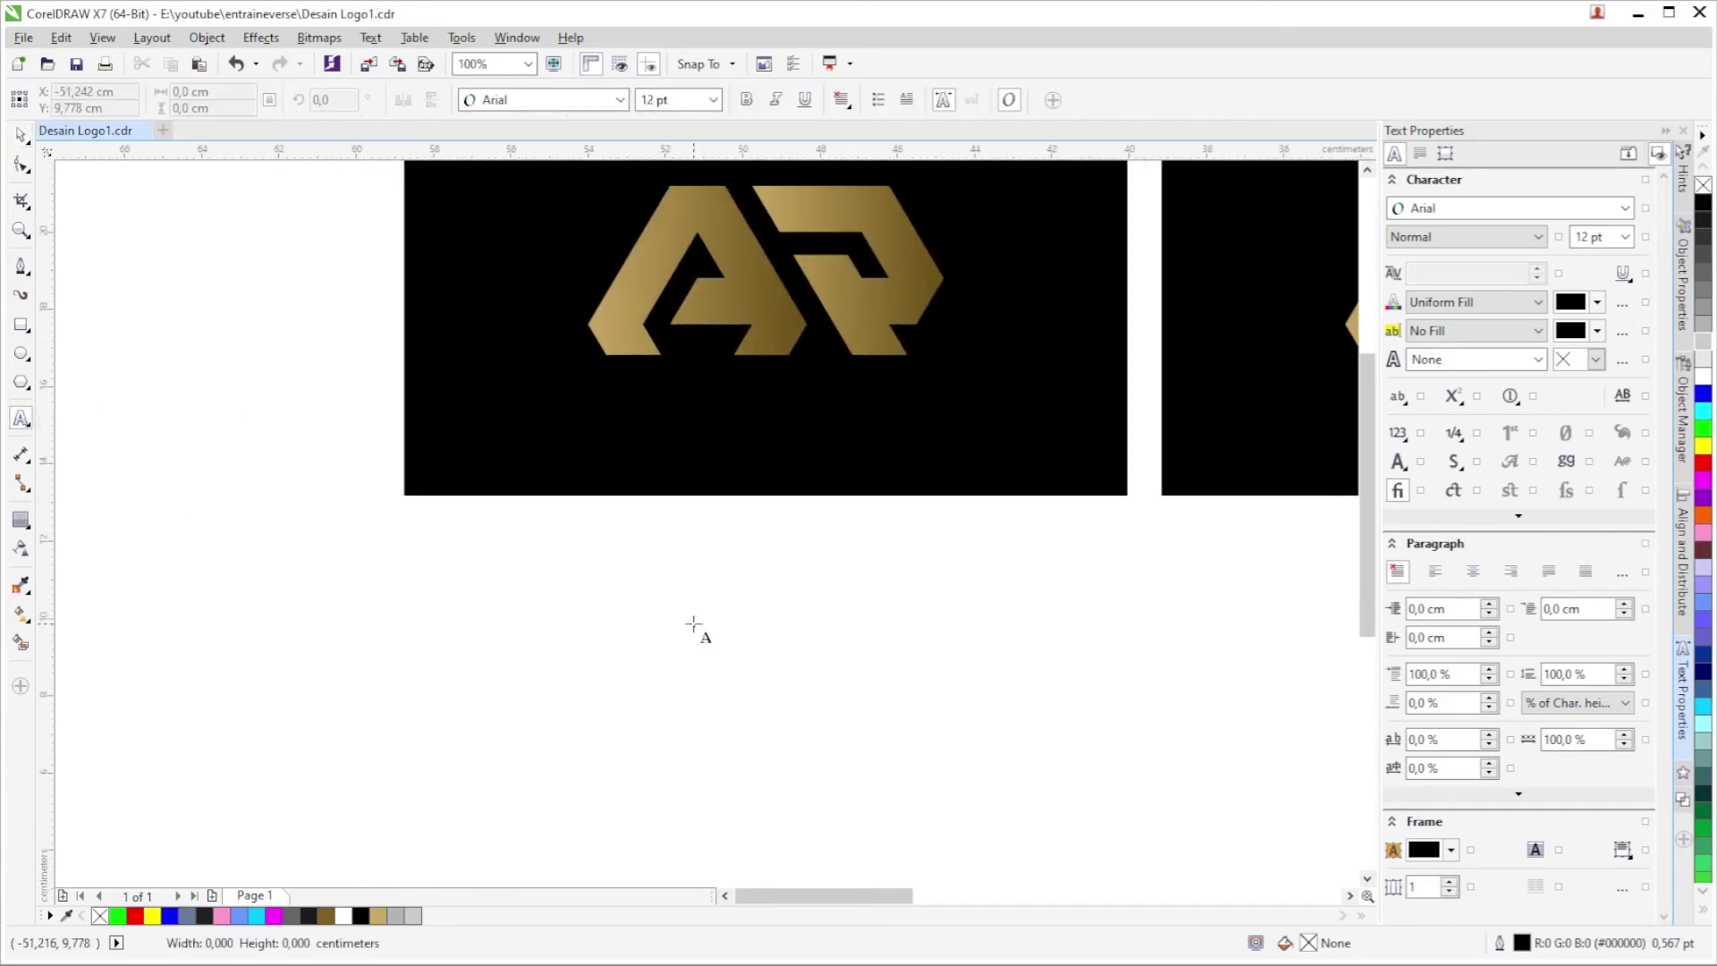
pyautogui.click(694, 624)
pyautogui.write('A')
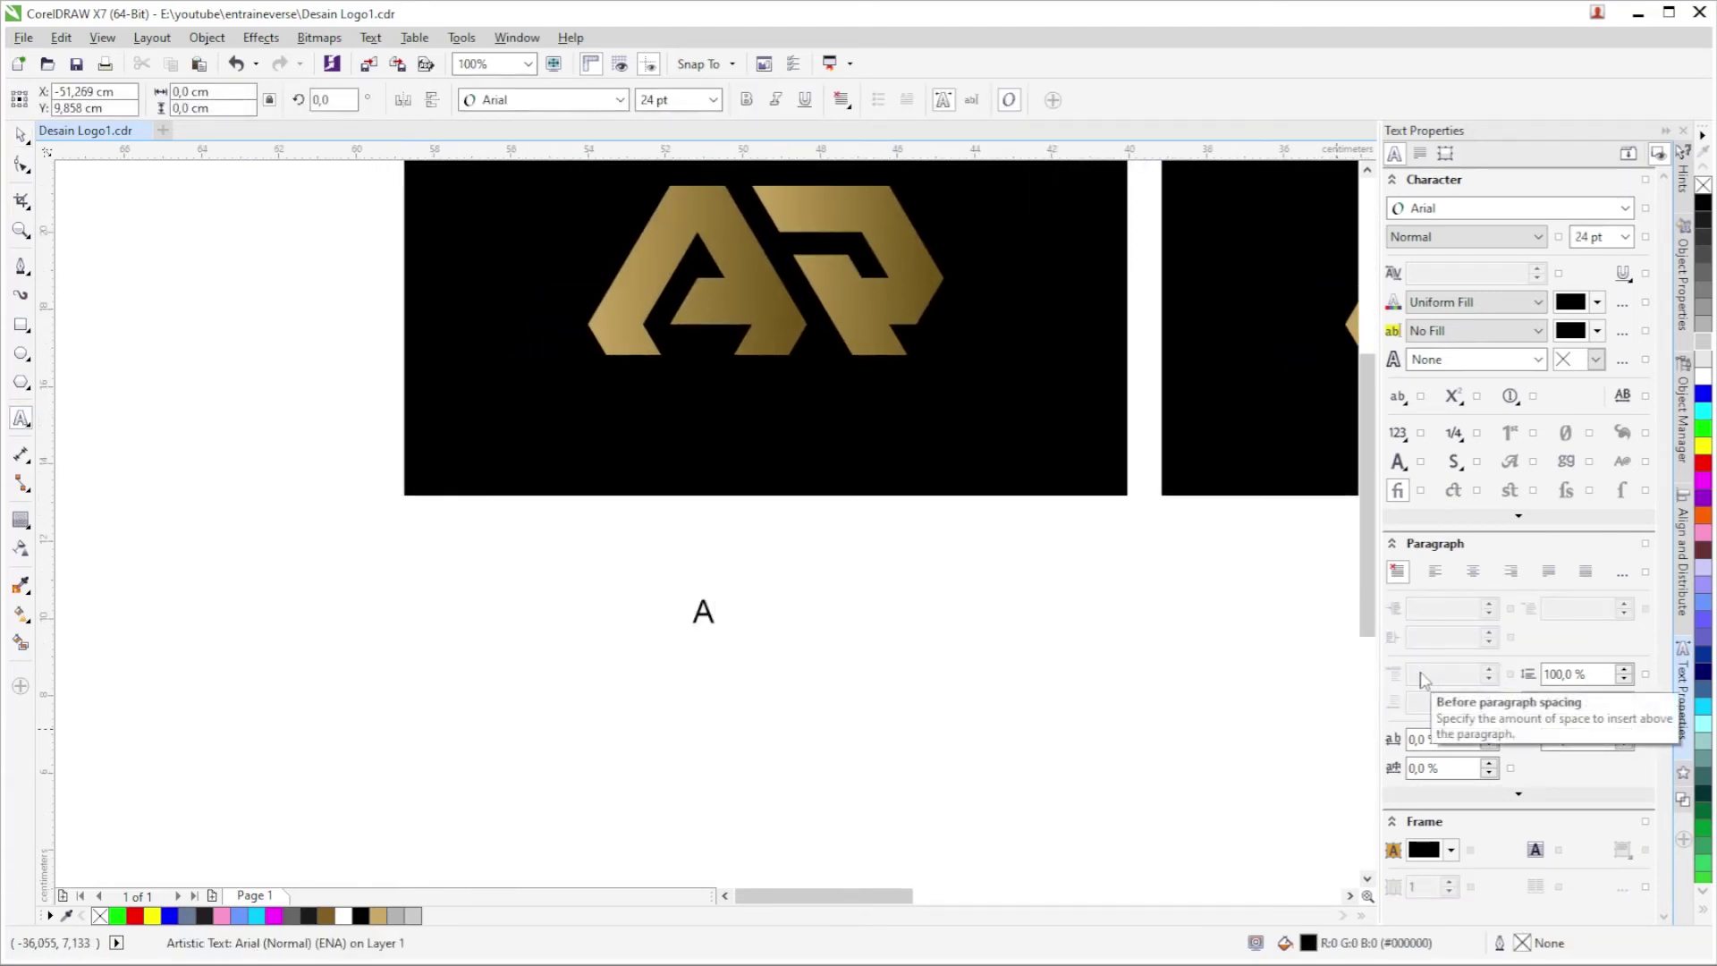
pyautogui.write('ndre')
pyautogui.write("'s ")
pyautogui.write('P')
pyautogui.write('r')
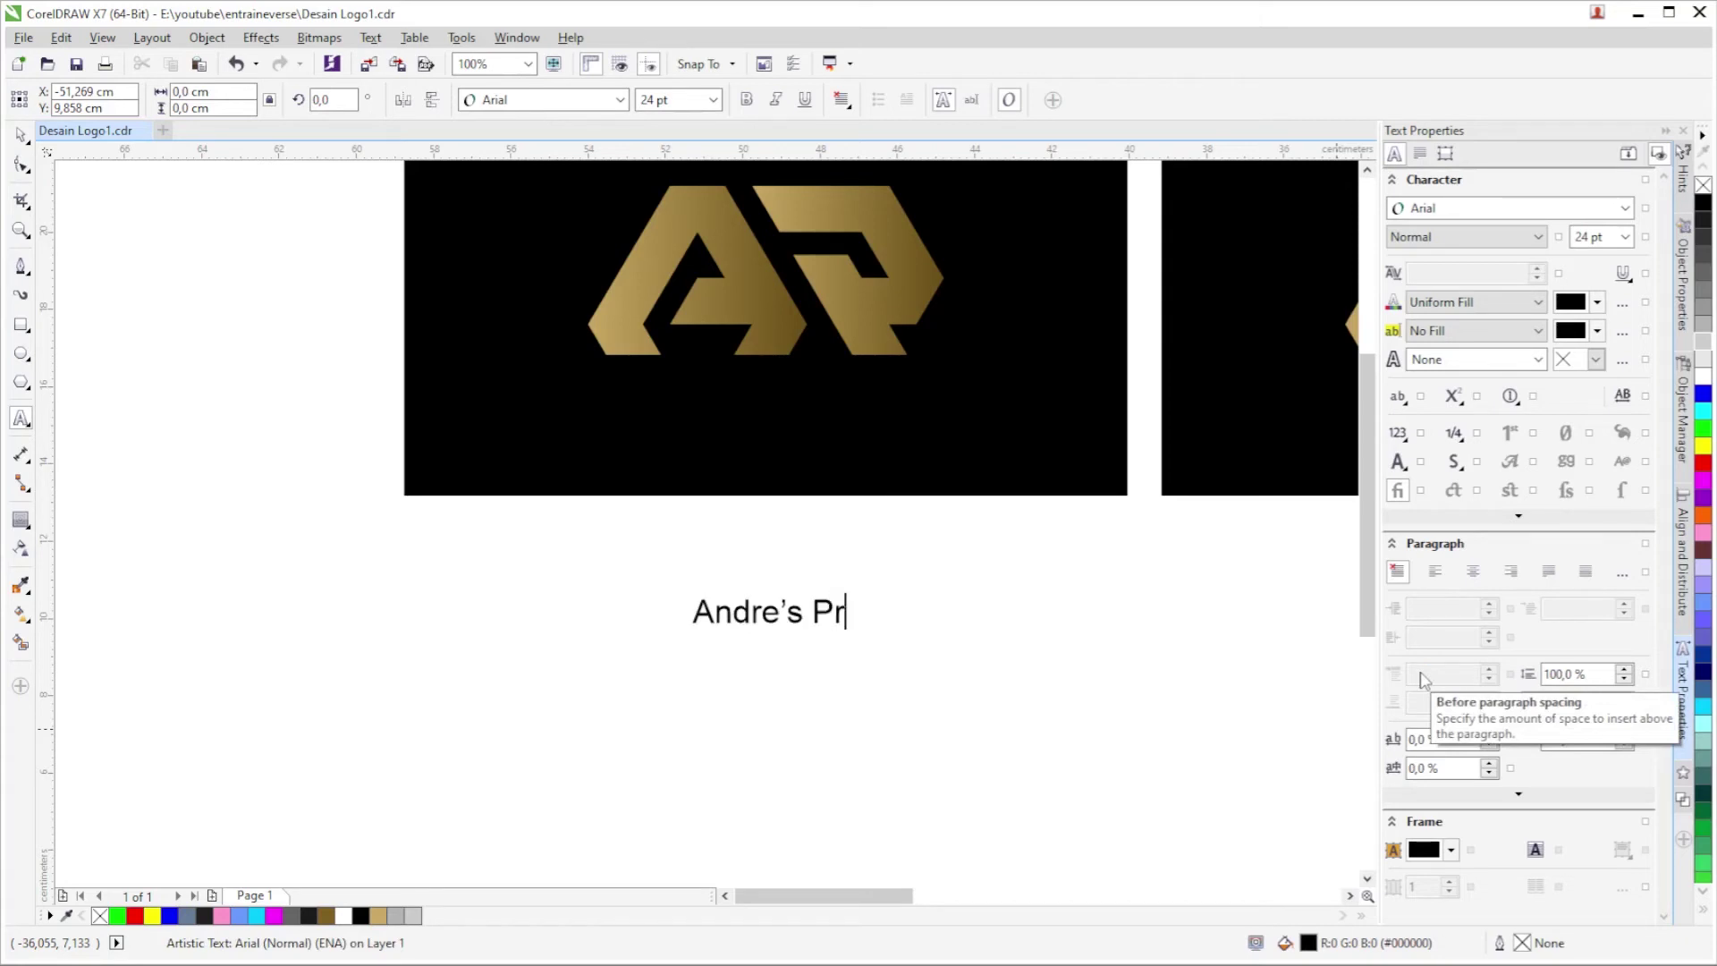
pyautogui.write('oject')
pyautogui.press('Escape')
pyautogui.scroll(1, 845, 650)
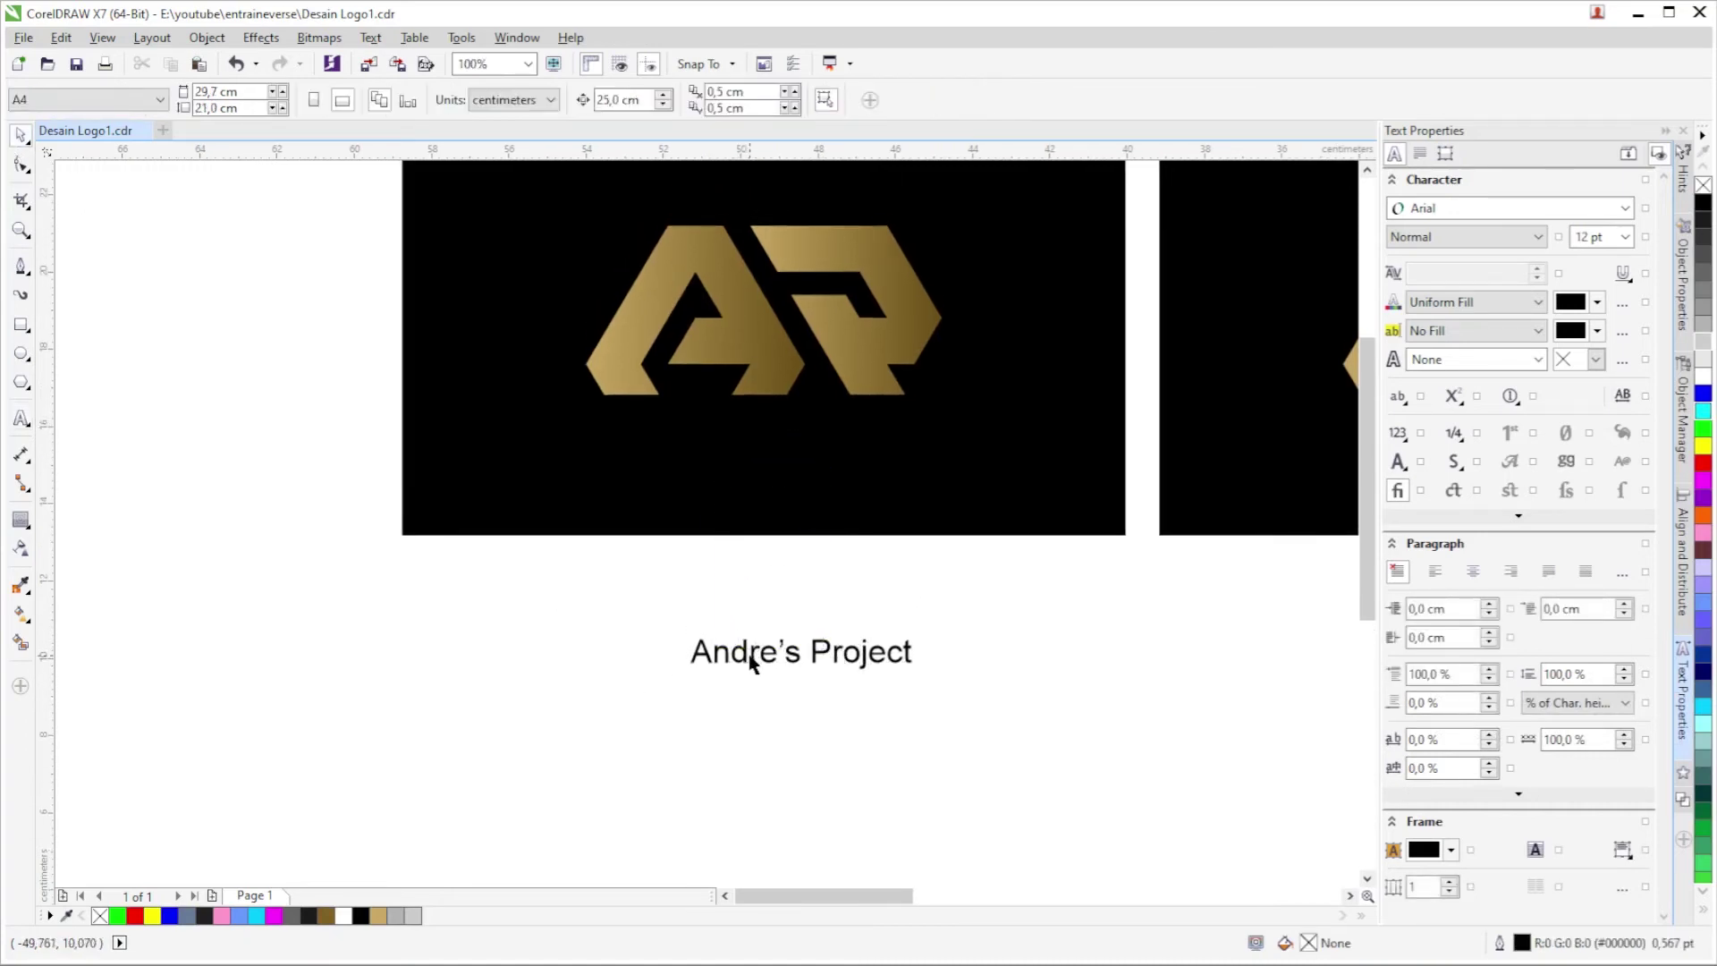
pyautogui.moveTo(751, 662); pyautogui.dragTo(655, 457)
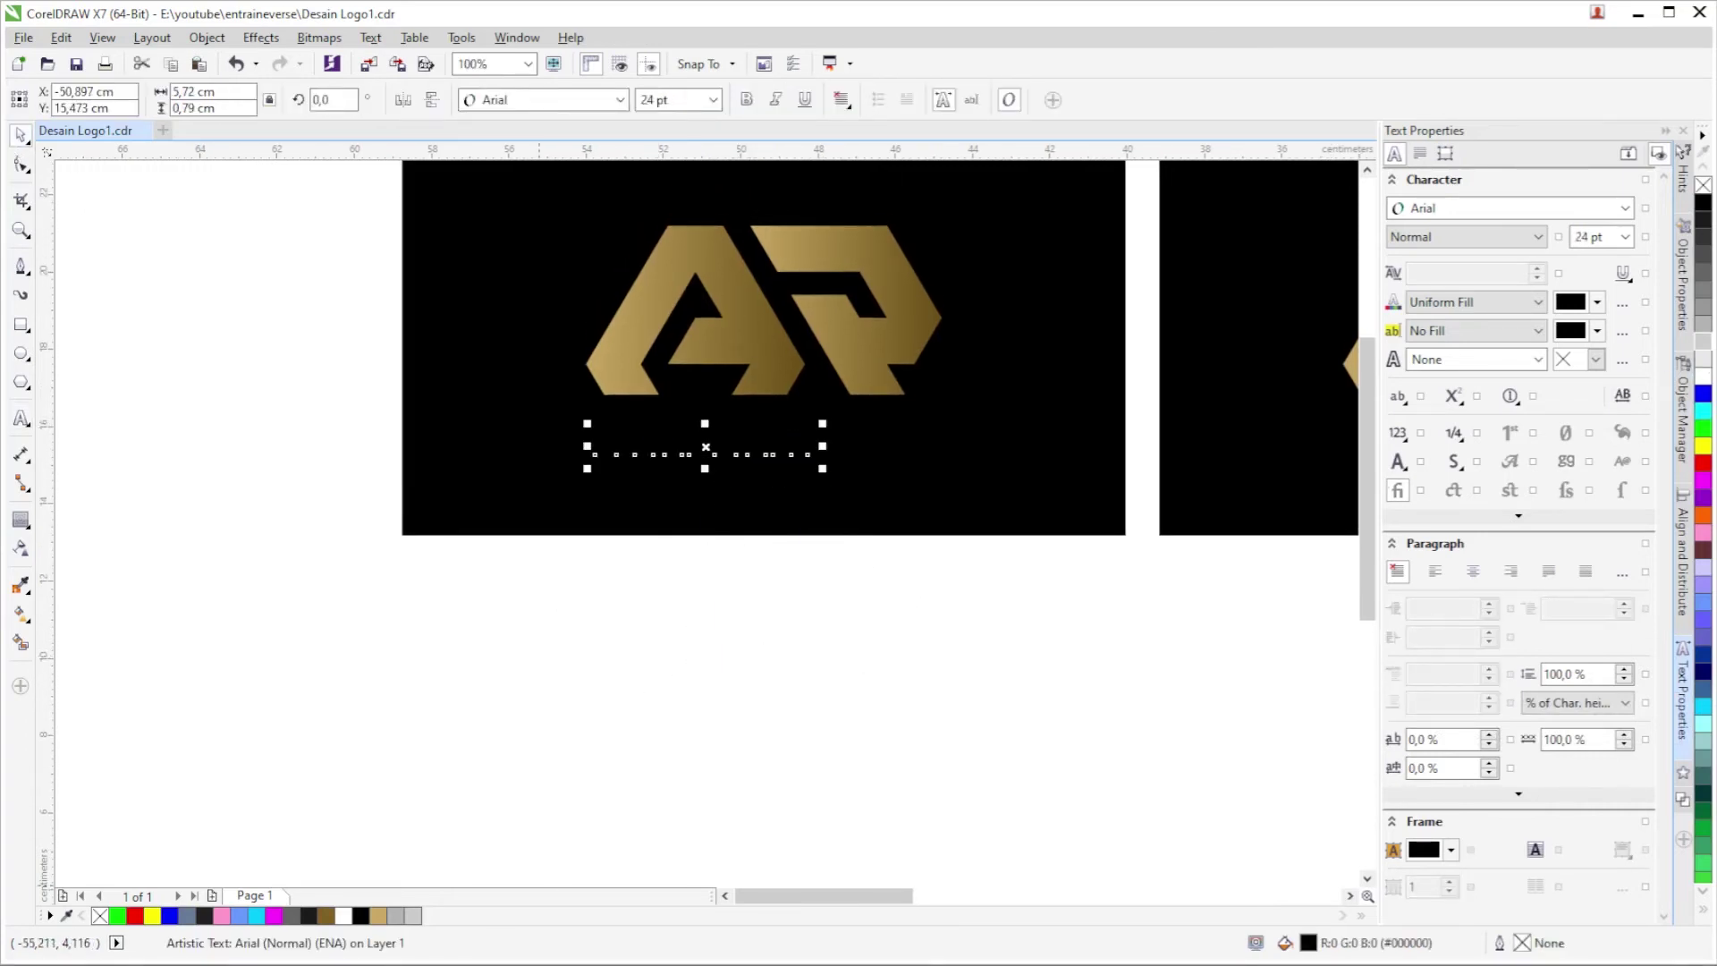
# Colour the project title gold (#C9A963) and set its font to Nasalization Rg.
pyautogui.click(378, 915)
pyautogui.scroll(1, 691, 419)
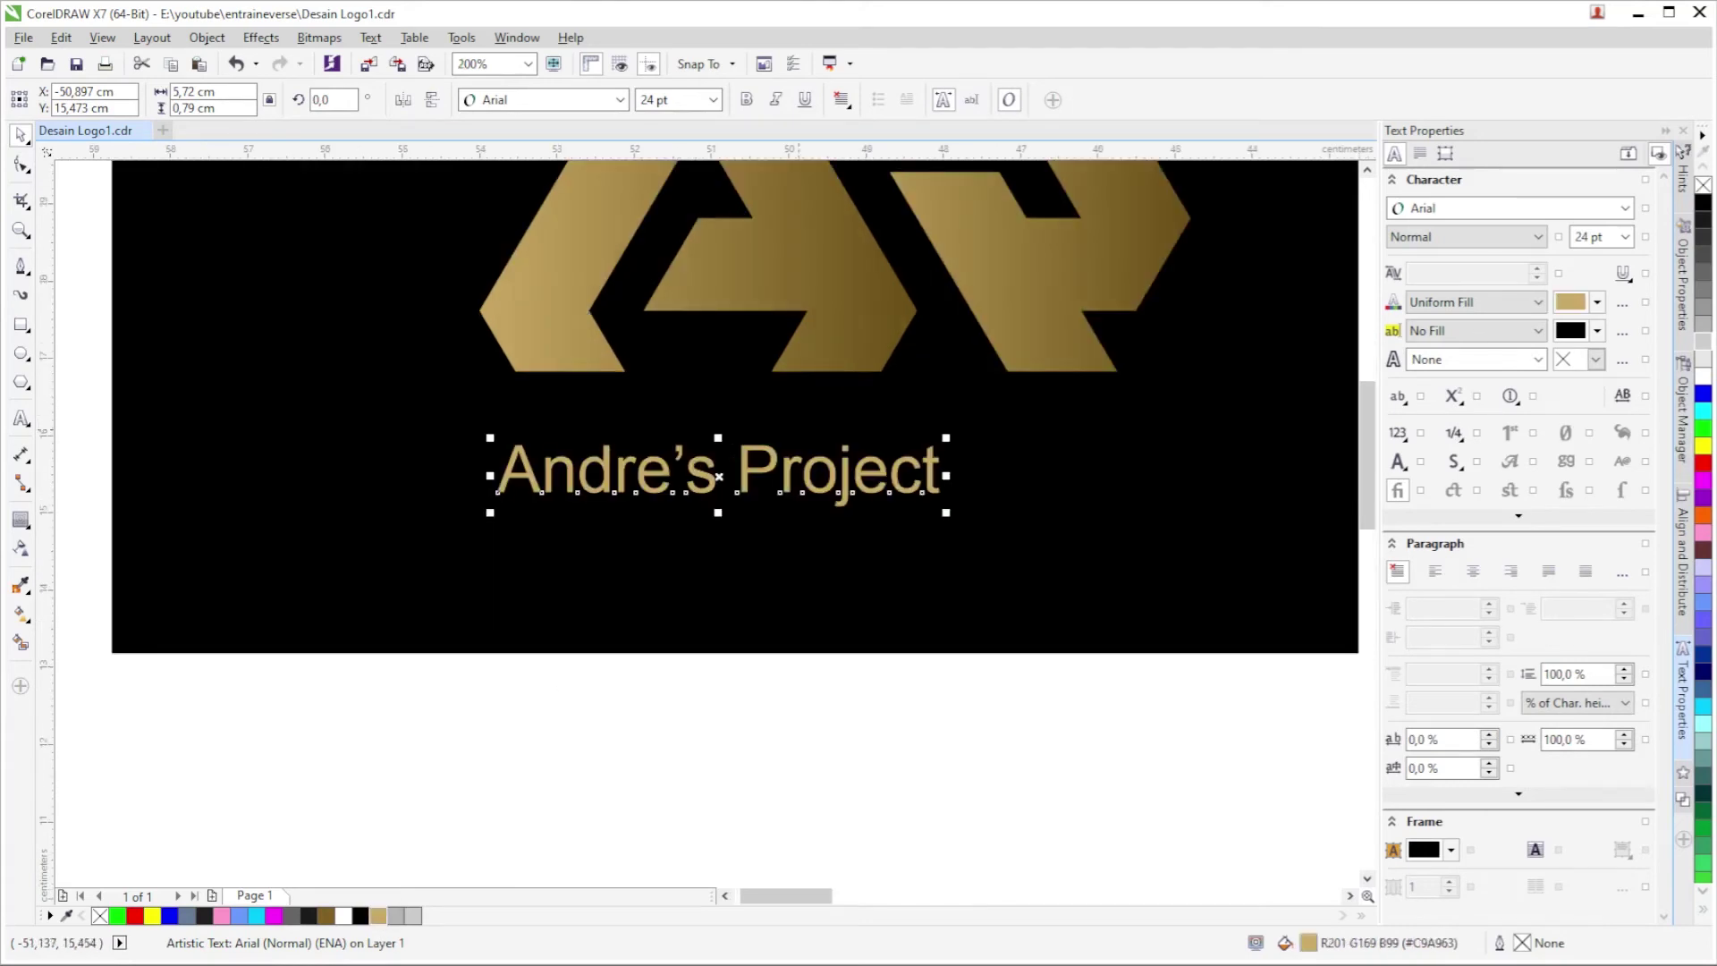
pyautogui.hscroll(3, 697, 421)
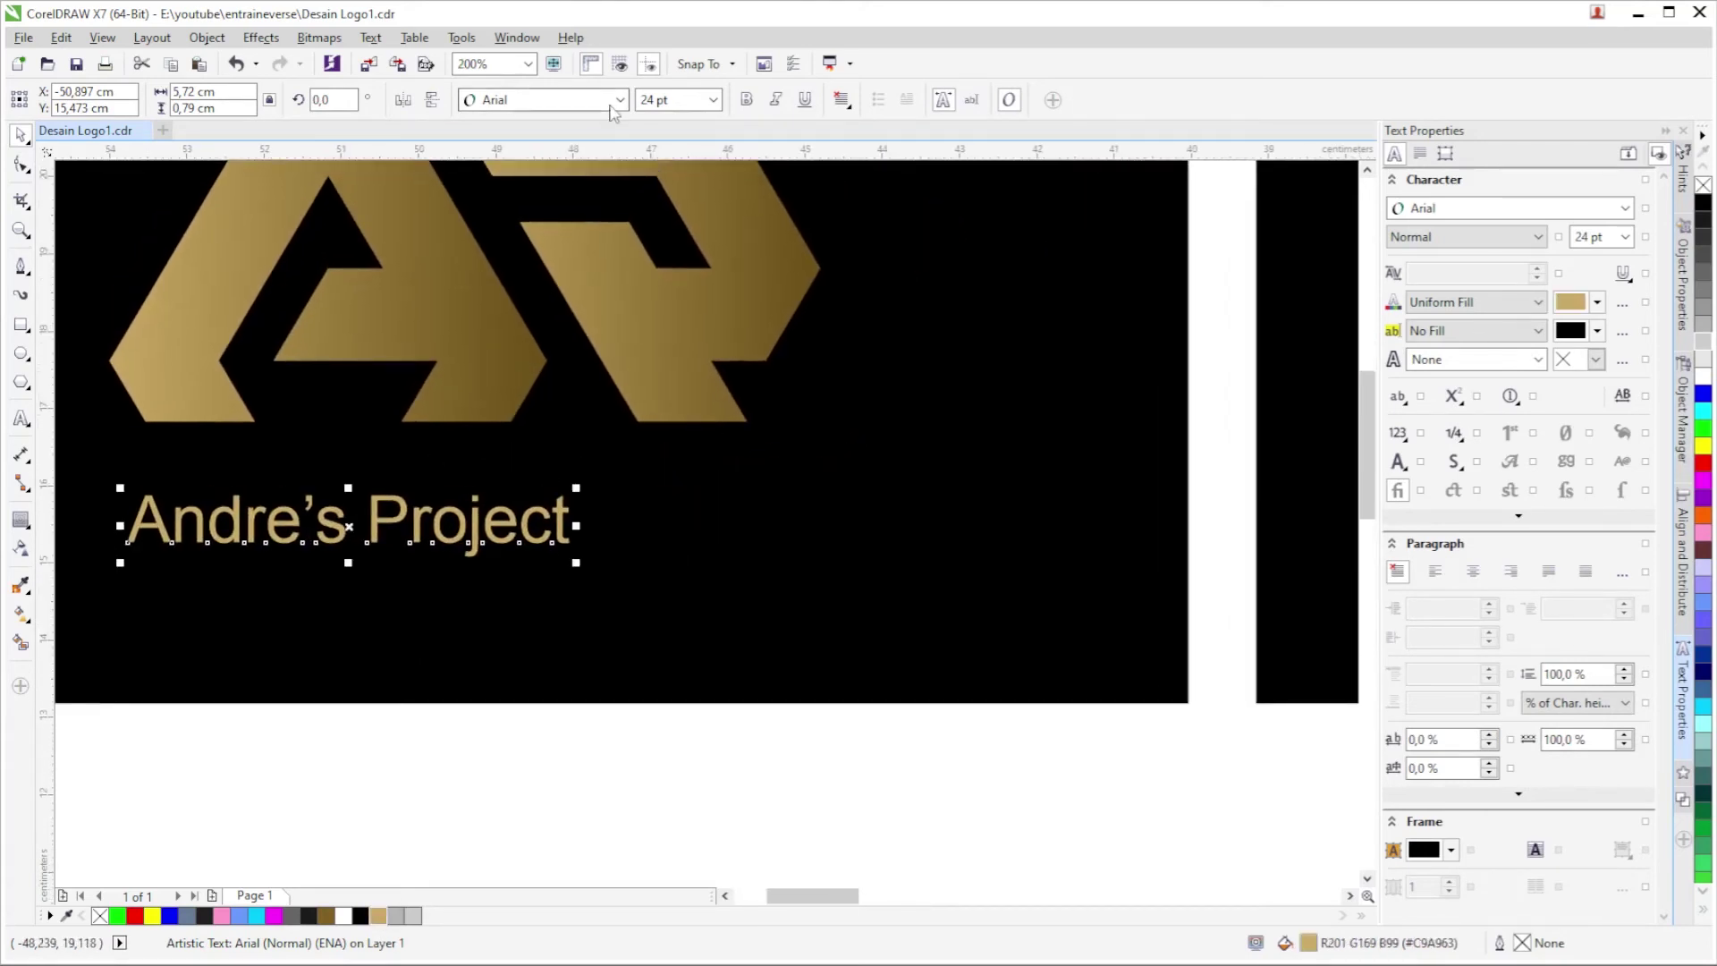
pyautogui.click(611, 106)
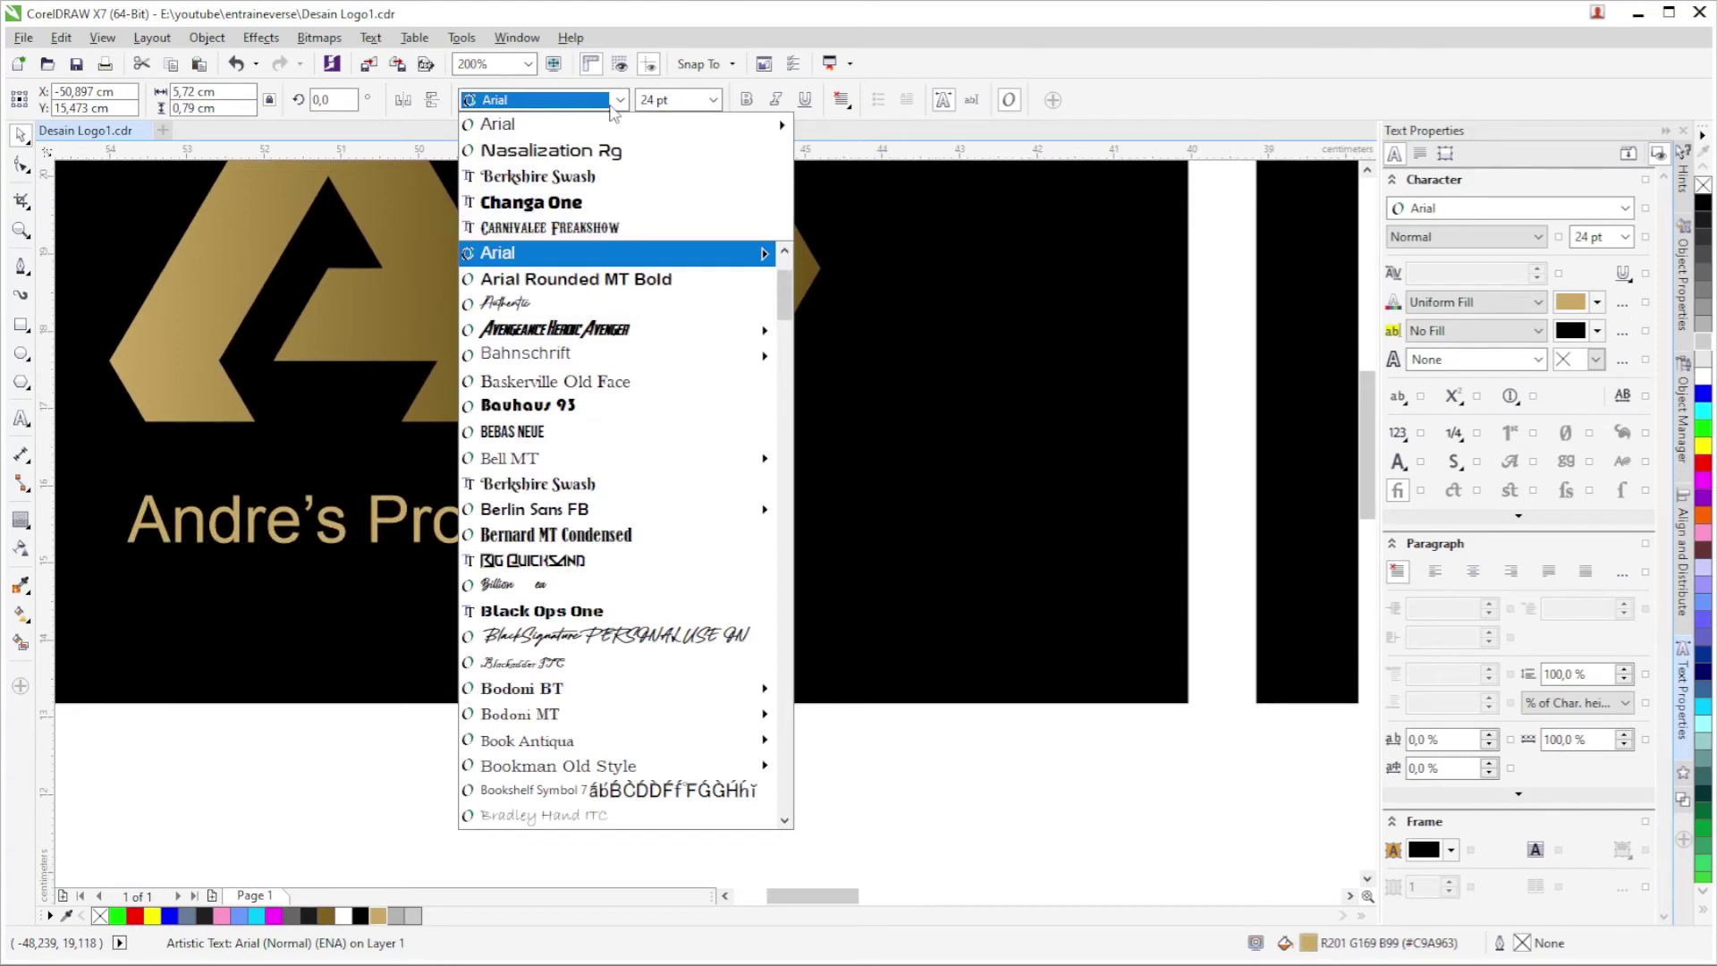
pyautogui.click(579, 152)
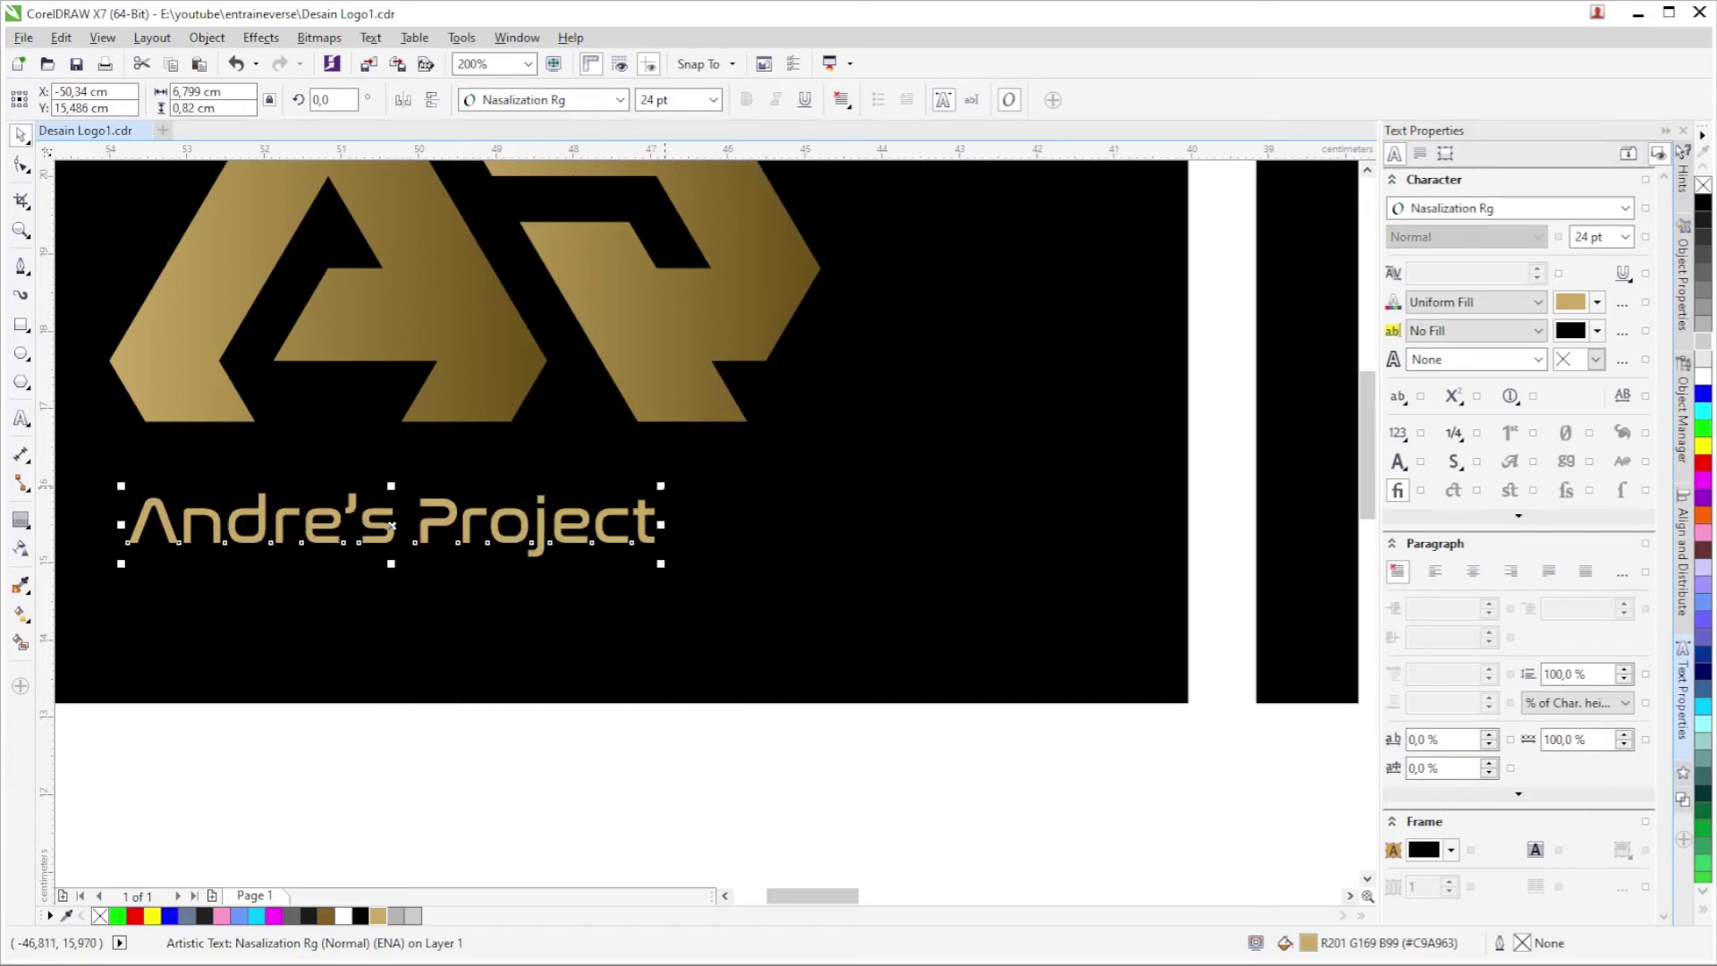
# Scale the title to about 31.6 pt so it spans the AR logo's width.
pyautogui.moveTo(661, 486); pyautogui.dragTo(819, 267)
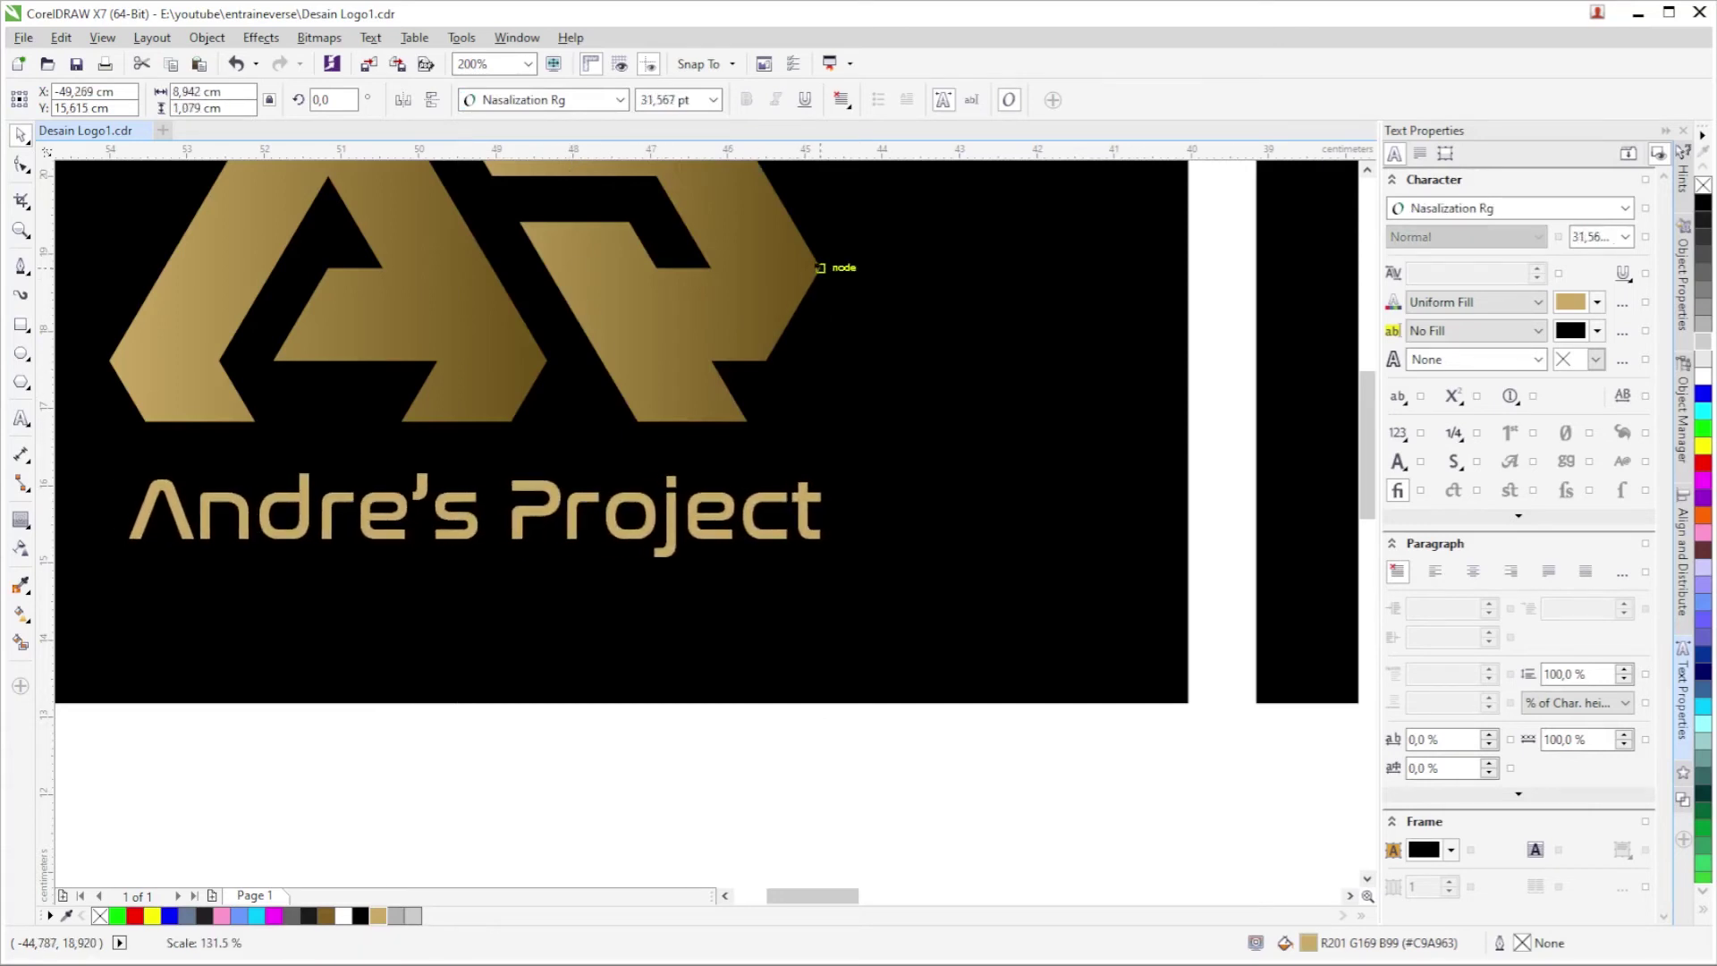
pyautogui.moveTo(424, 489)
pyautogui.mouseDown()
pyautogui.moveTo(641, 512)
pyautogui.moveTo(627, 515)
pyautogui.mouseUp()
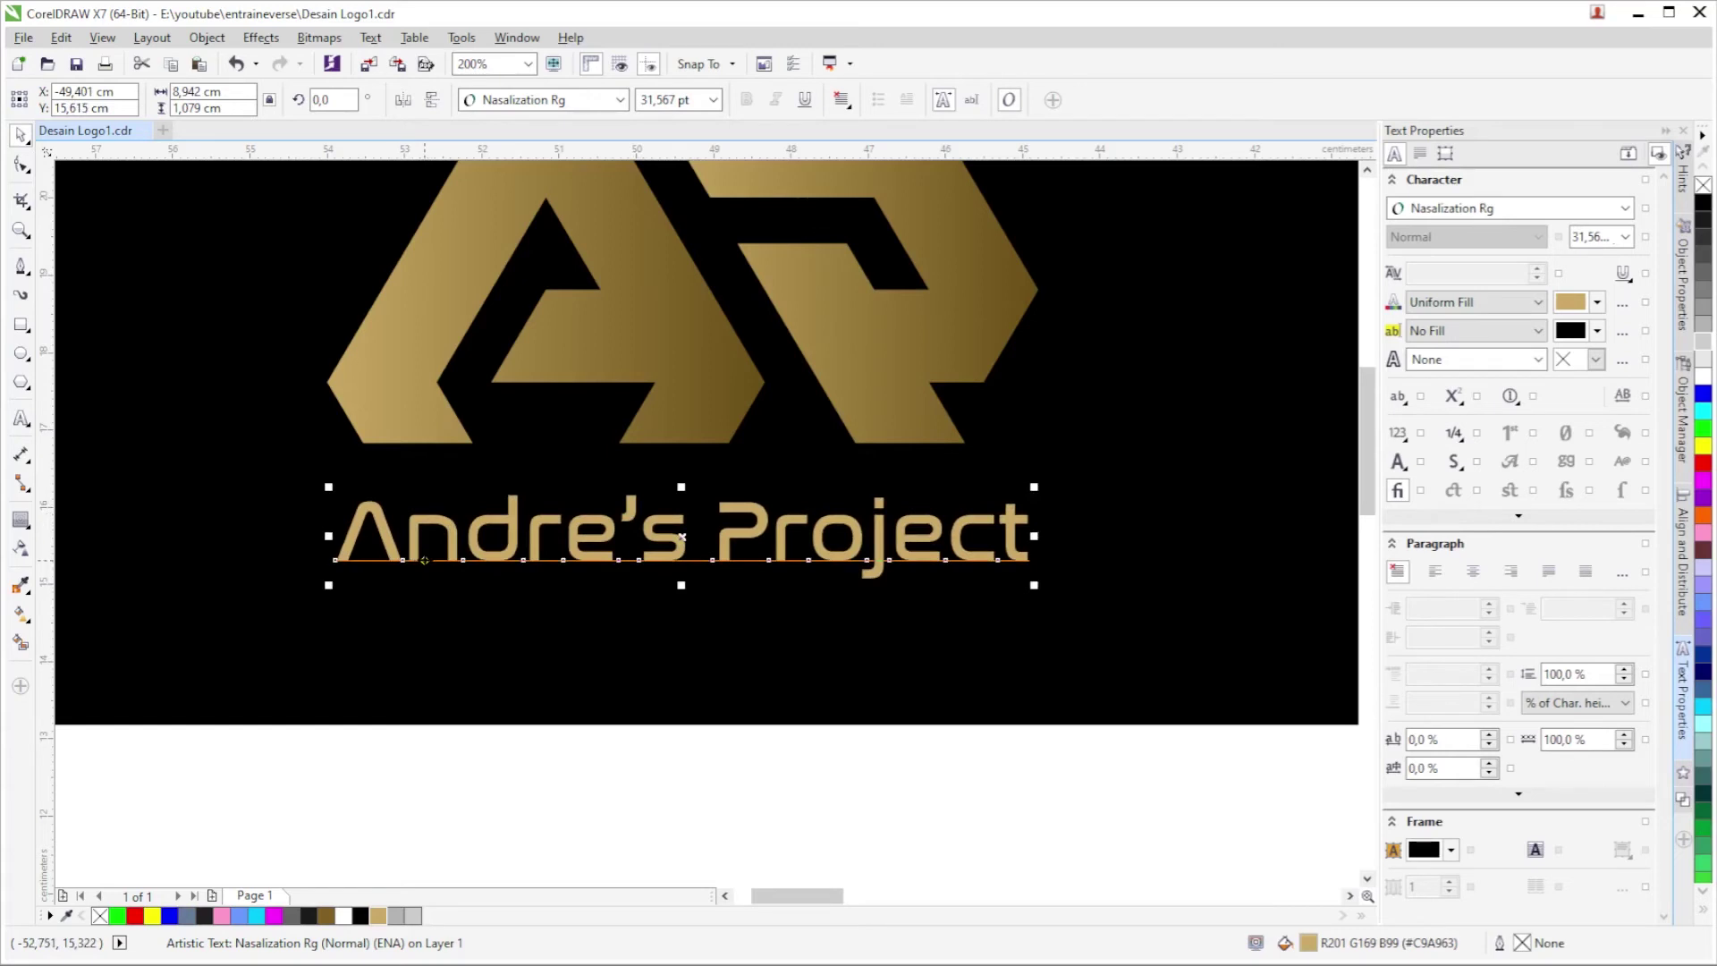
pyautogui.click(717, 828)
pyautogui.scroll(-1, 572, 565)
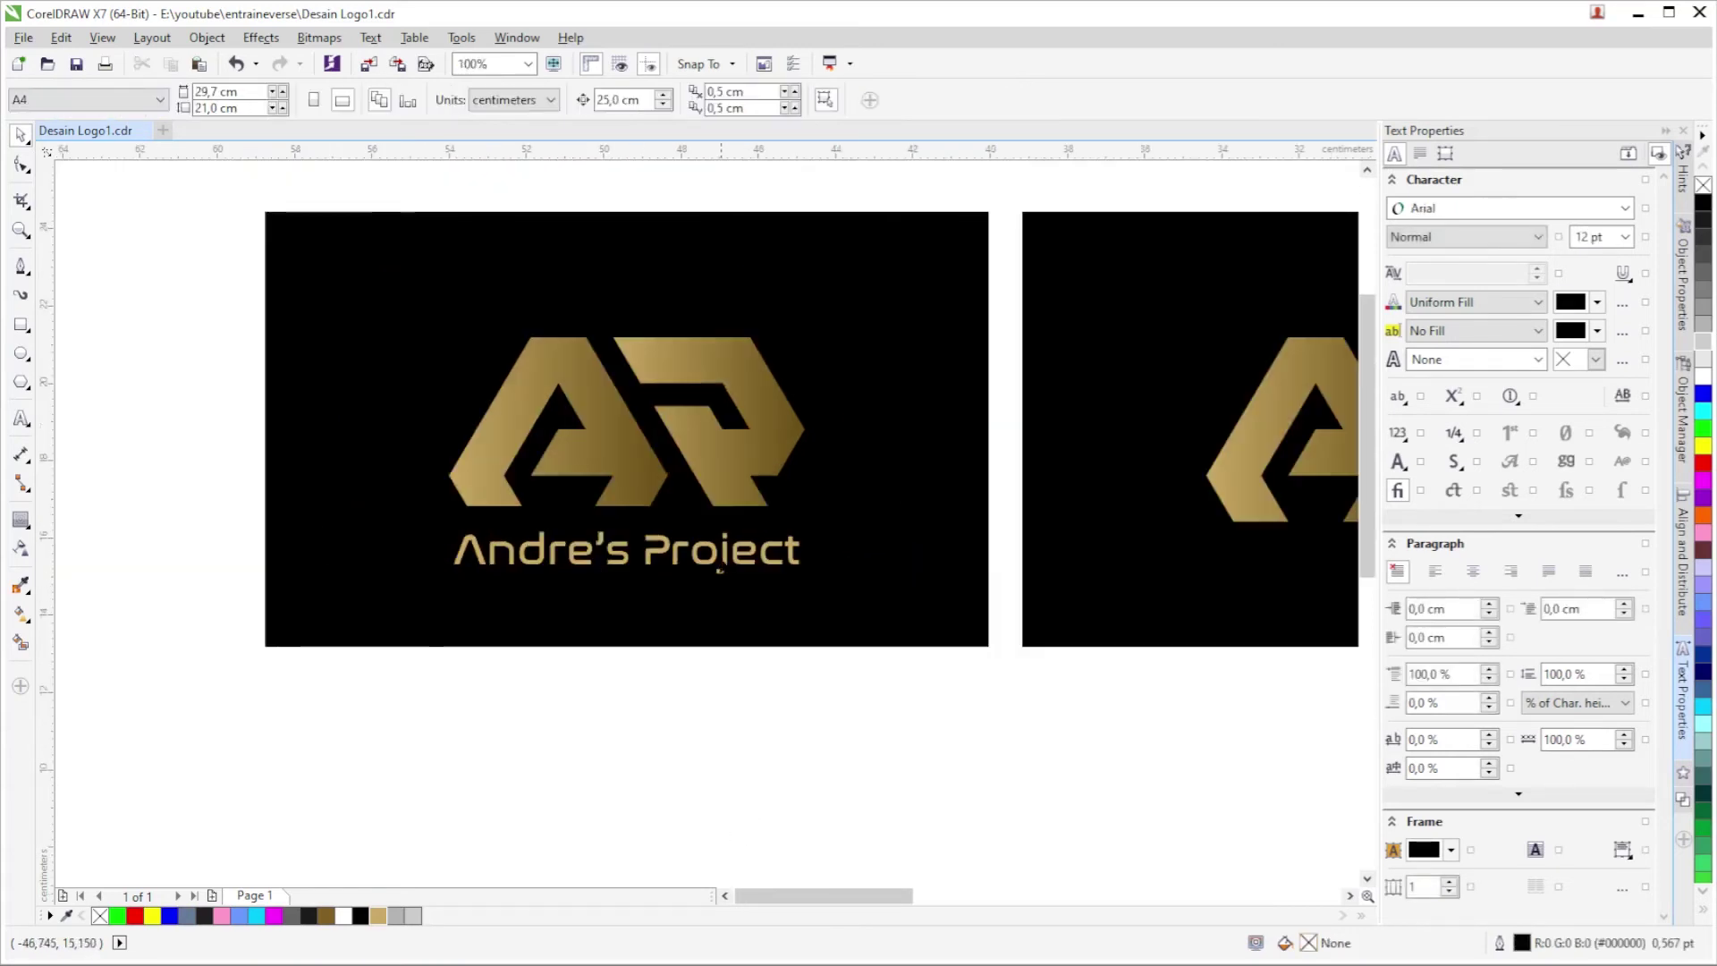
pyautogui.scroll(1, 724, 570)
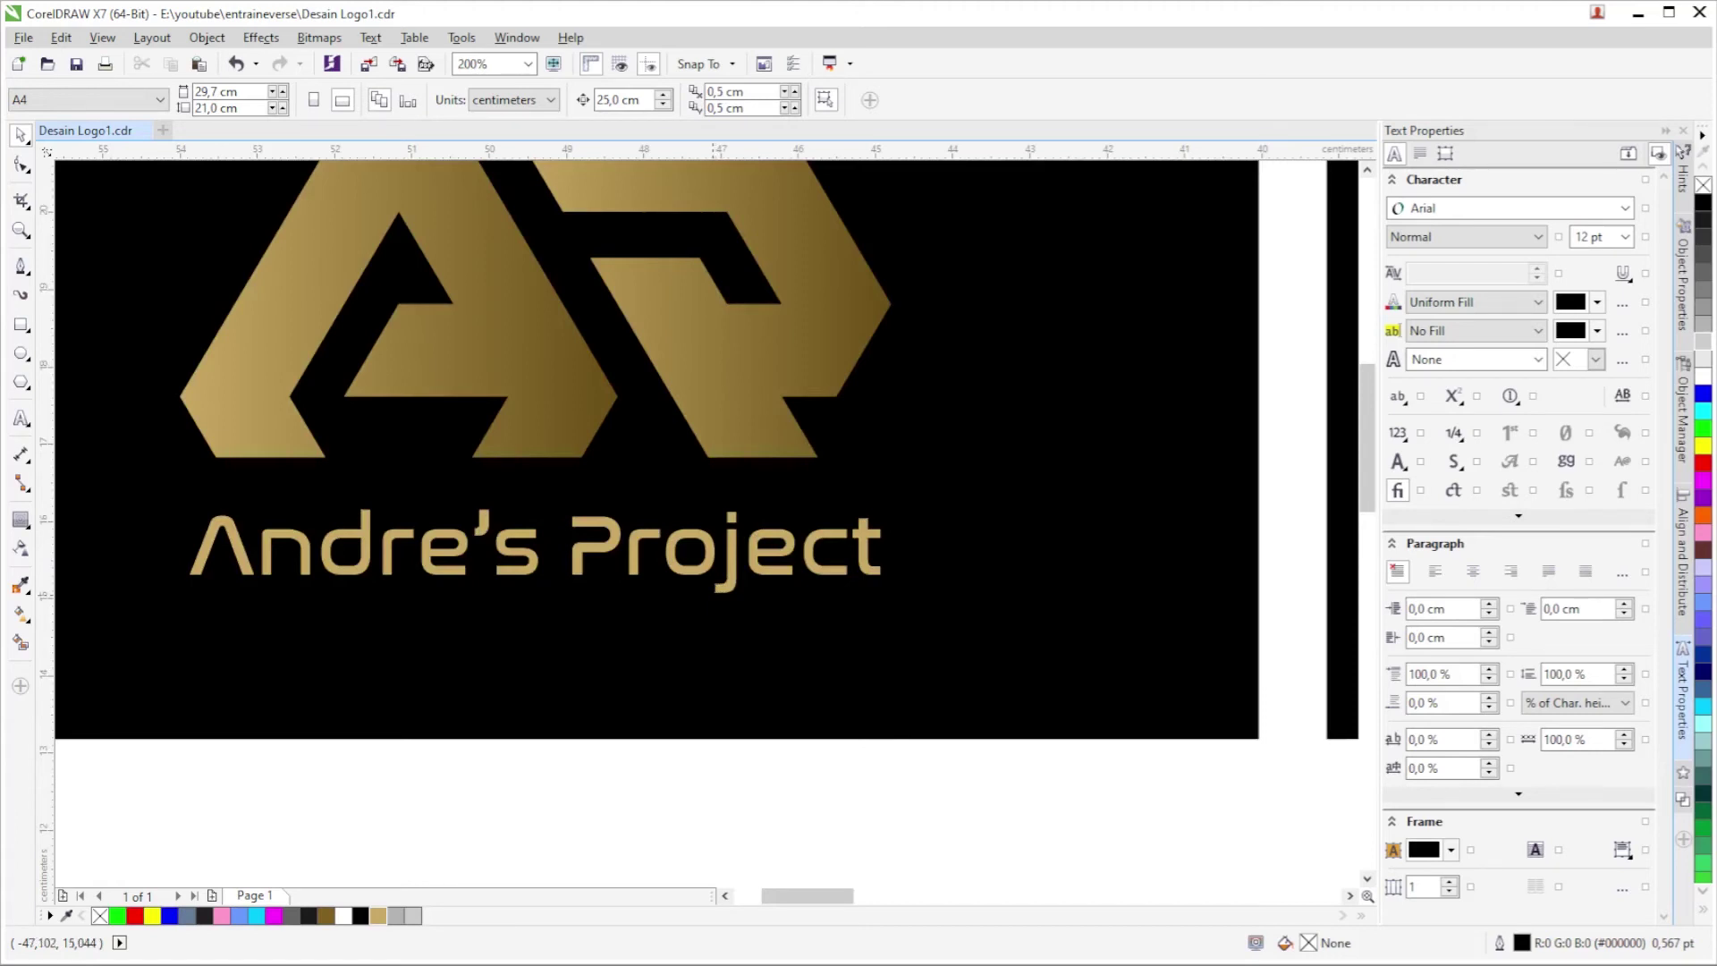
pyautogui.click(725, 559)
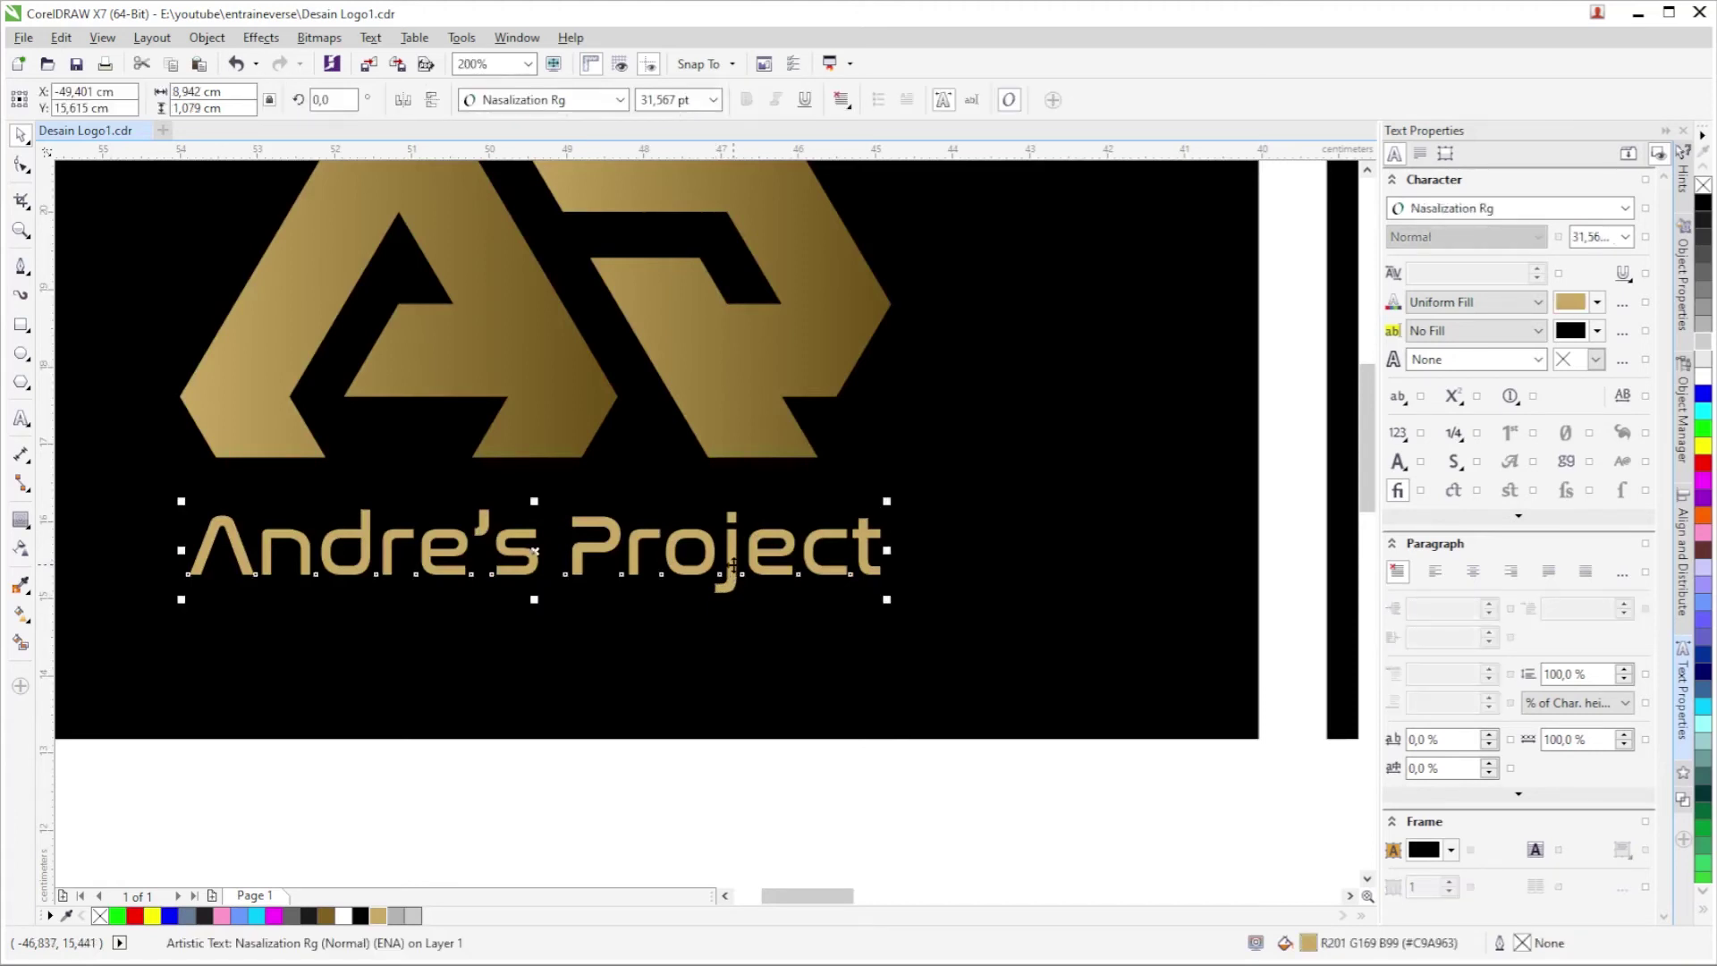
pyautogui.scroll(-1, 724, 559)
# Check the title's placement against the AR logo, undo a trial move, and reselect the title.
pyautogui.moveTo(107, 204); pyautogui.dragTo(952, 534)
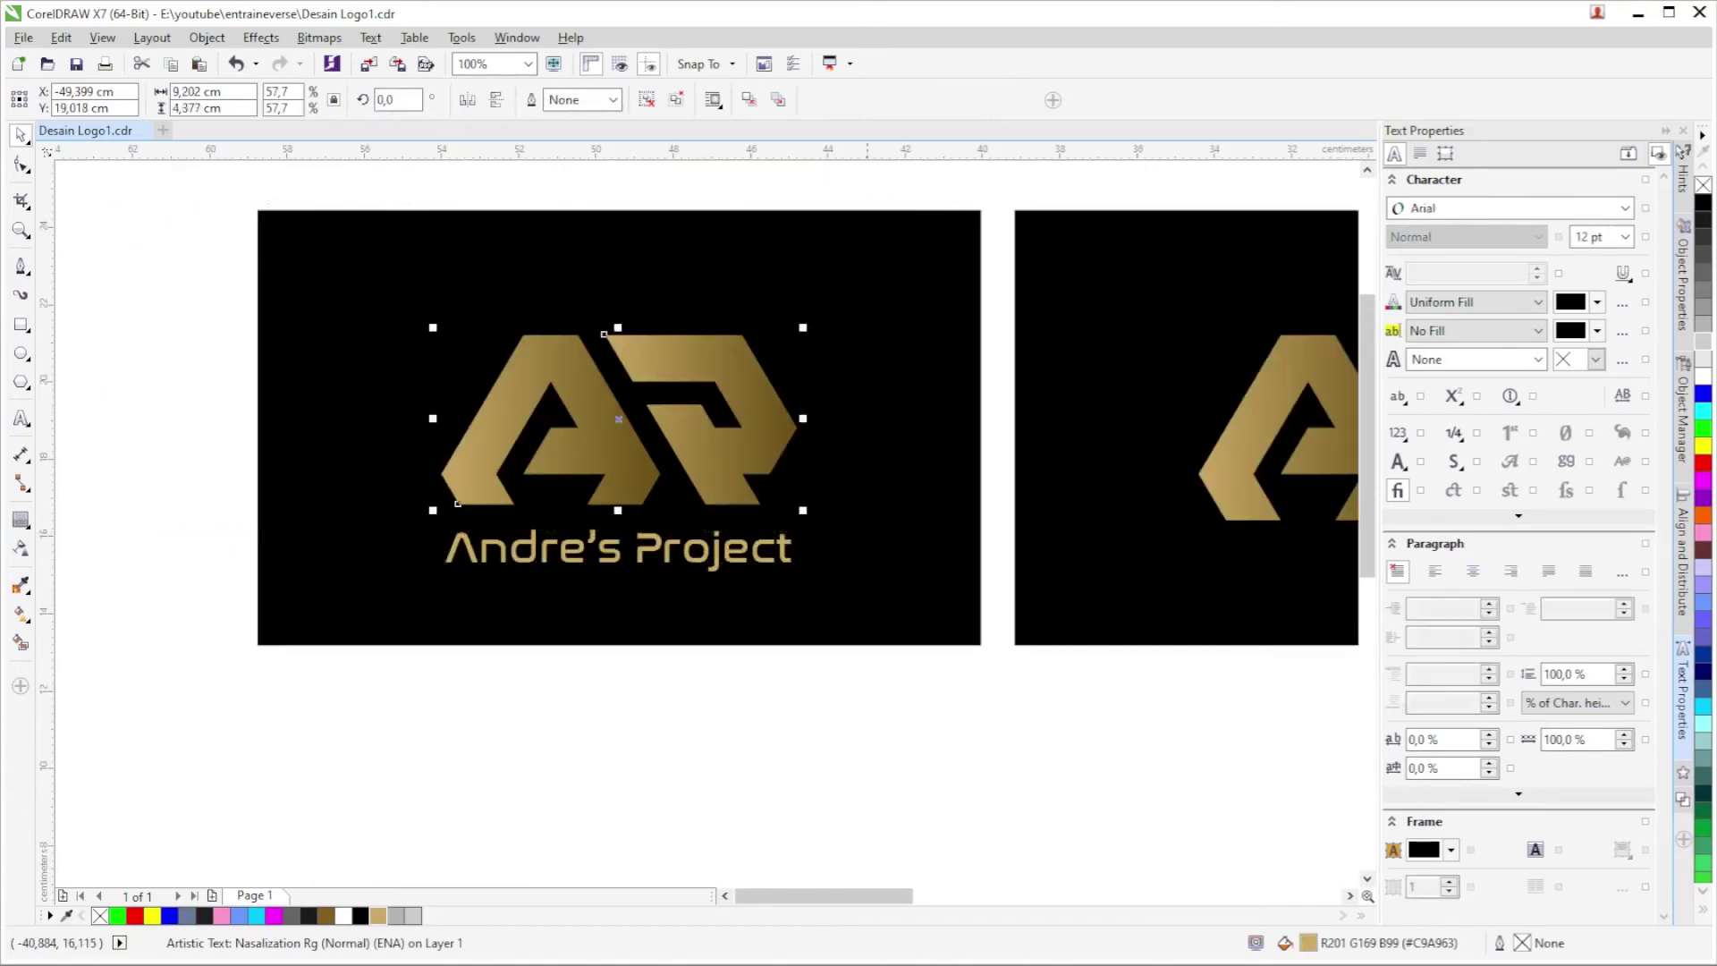
pyautogui.scroll(1, 647, 532)
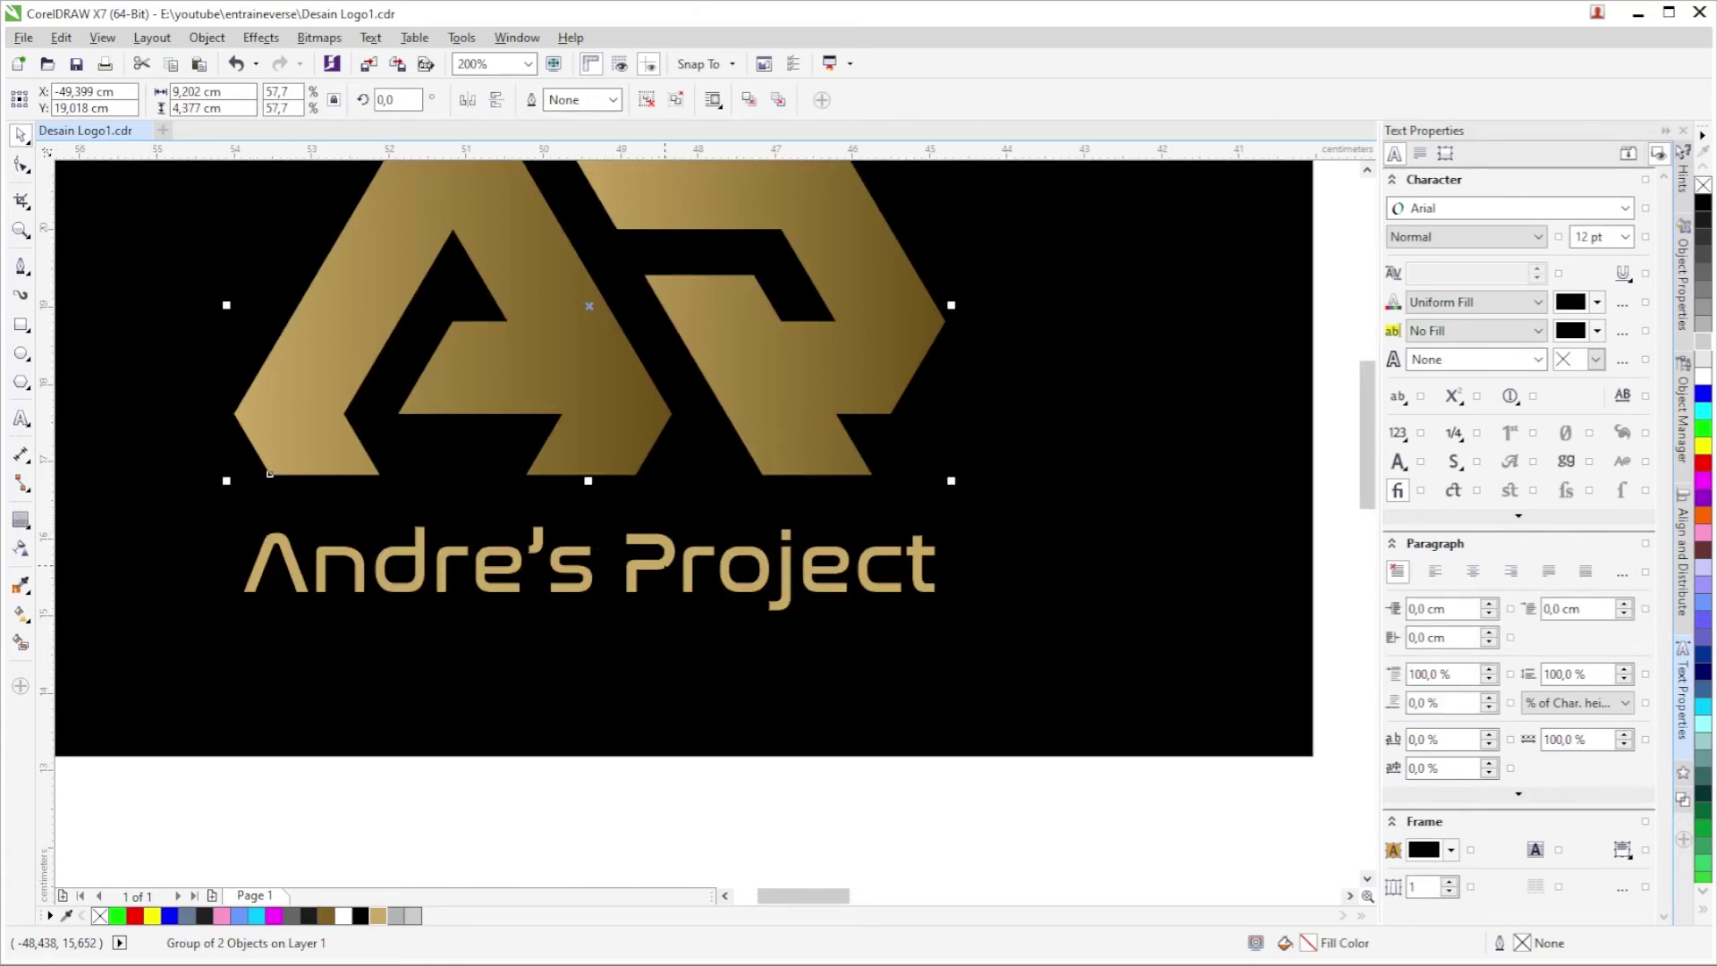
pyautogui.scroll(-1, 657, 569)
pyautogui.moveTo(646, 590); pyautogui.dragTo(440, 663)
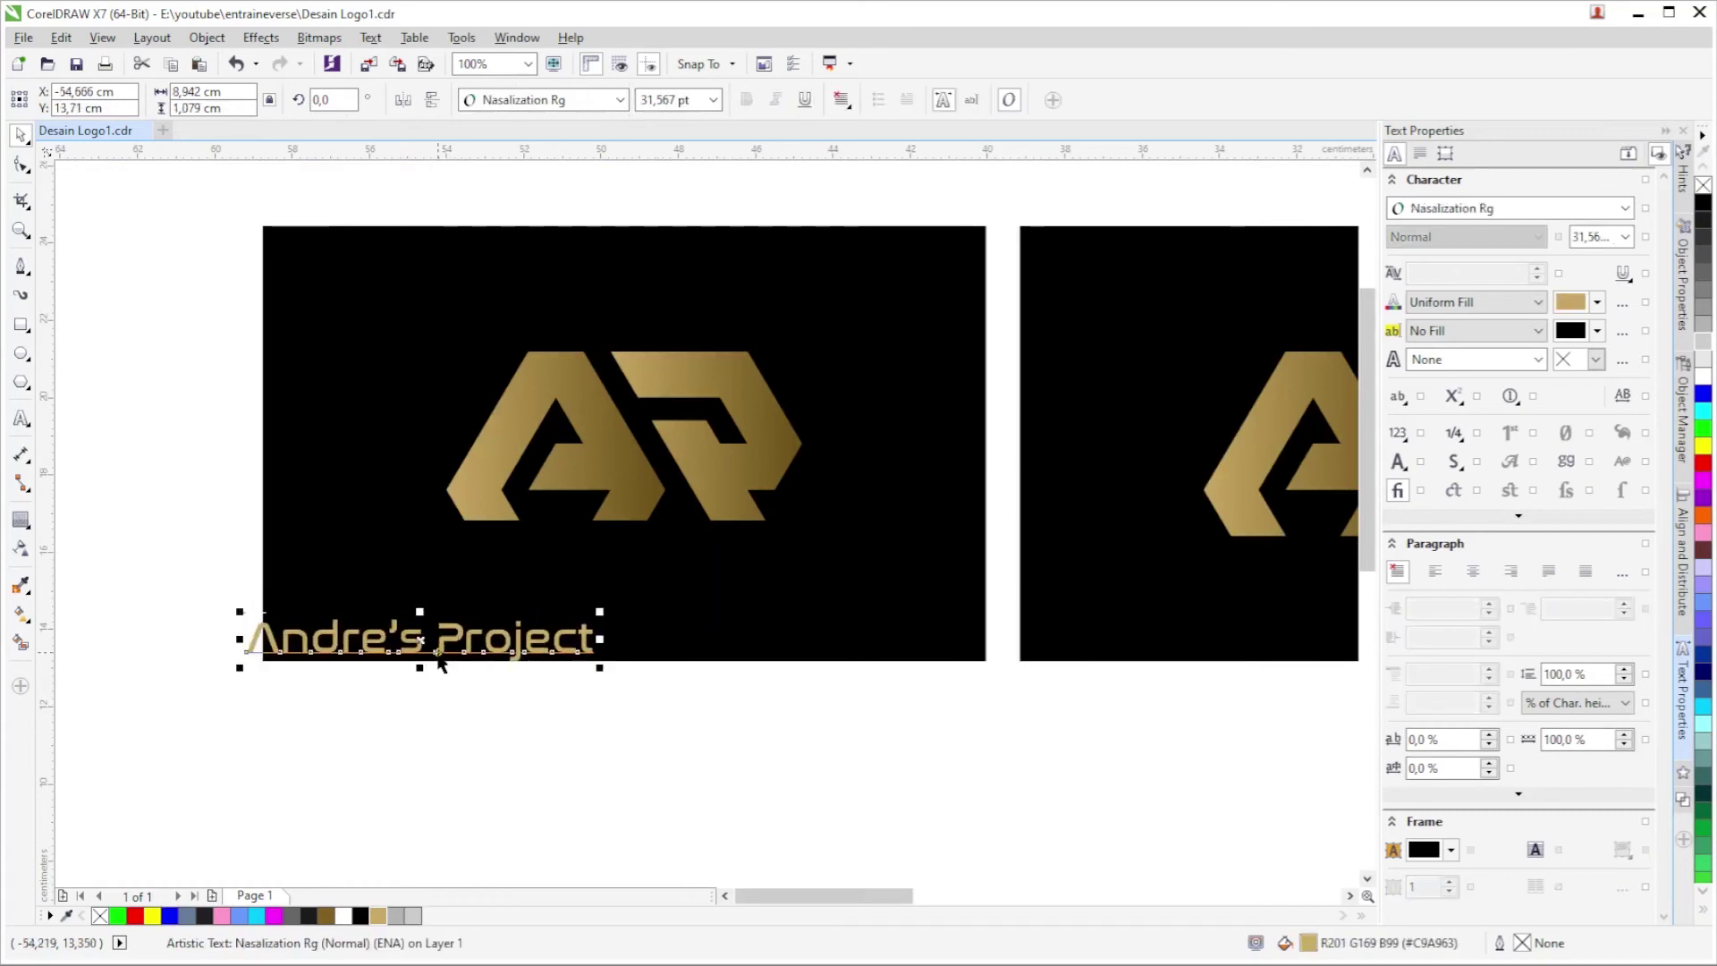
pyautogui.hotkey('ctrl', 'z')
pyautogui.click(636, 751)
pyautogui.scroll(1, 636, 751)
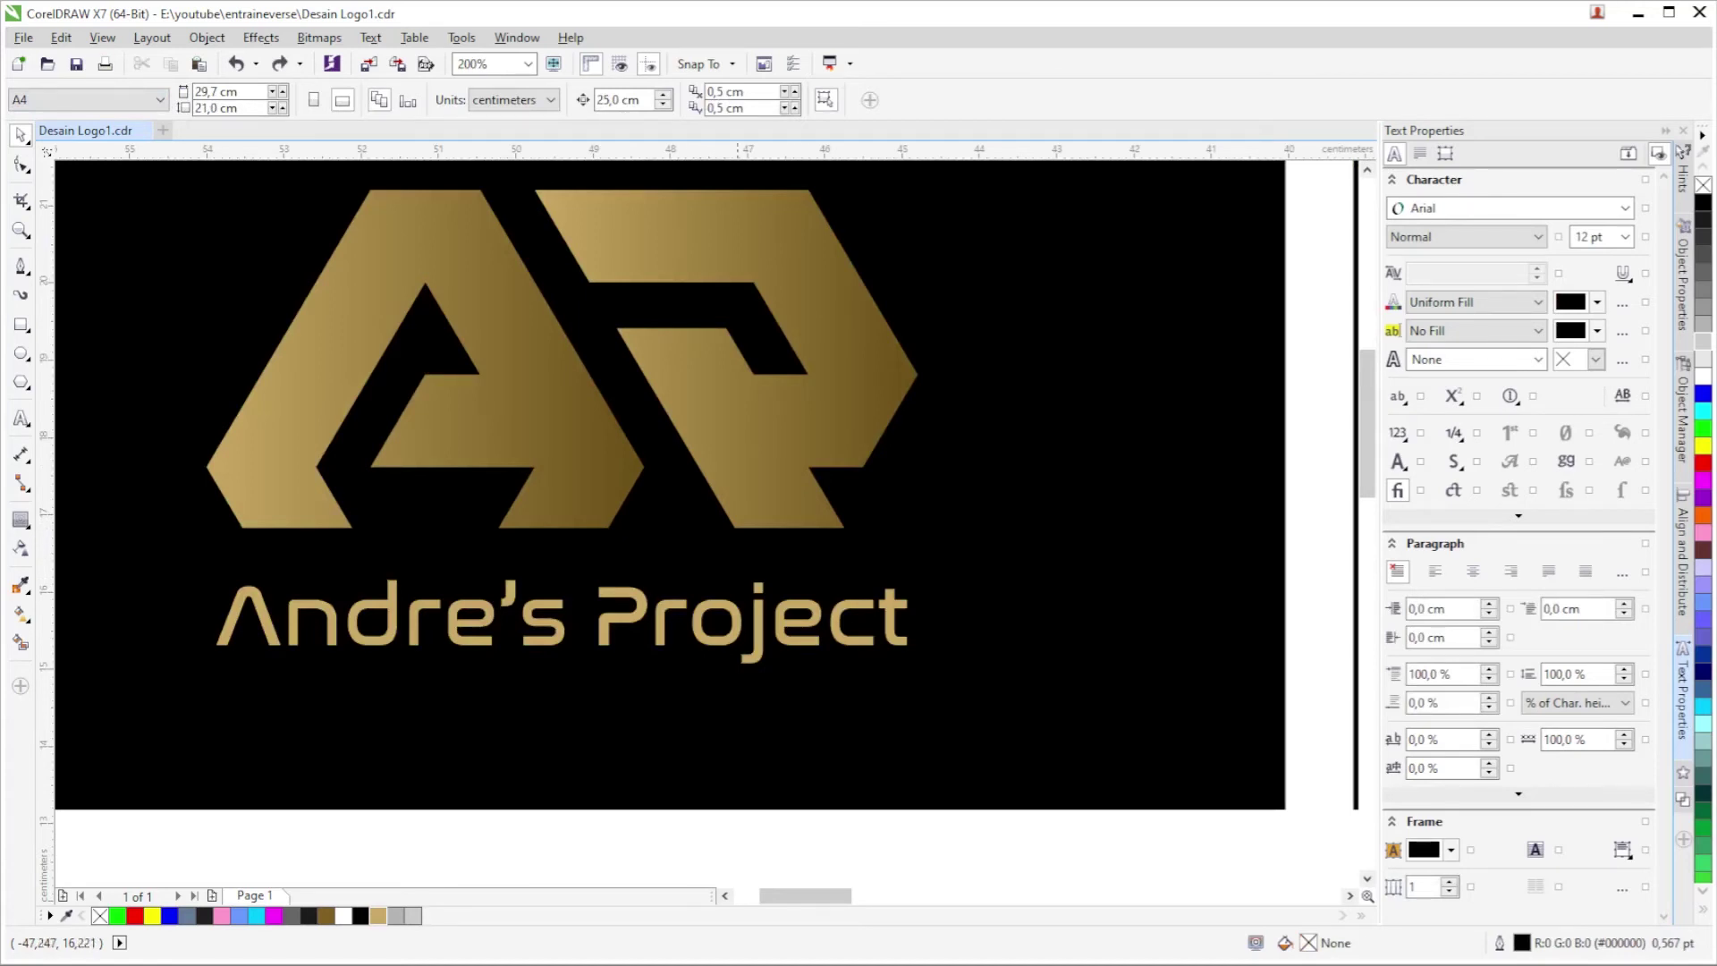
pyautogui.click(751, 632)
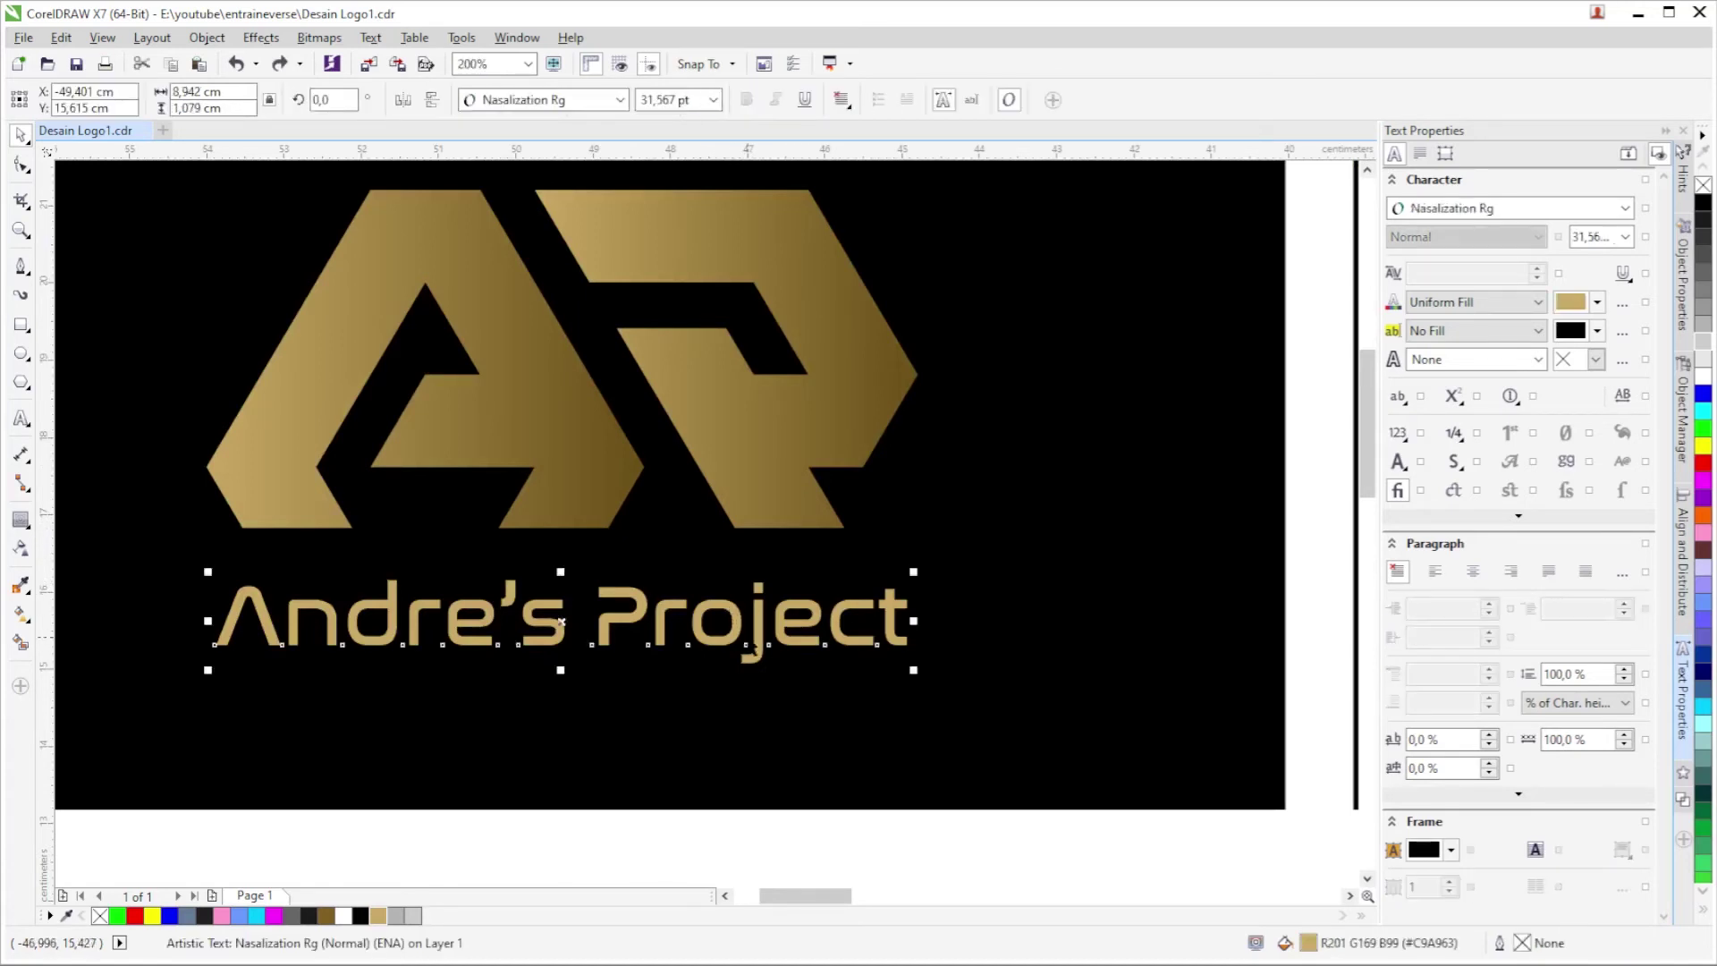
# Copy only the fill from the AR logo, giving the title its gold-to-bronze fountain fill.
pyautogui.click(66, 41)
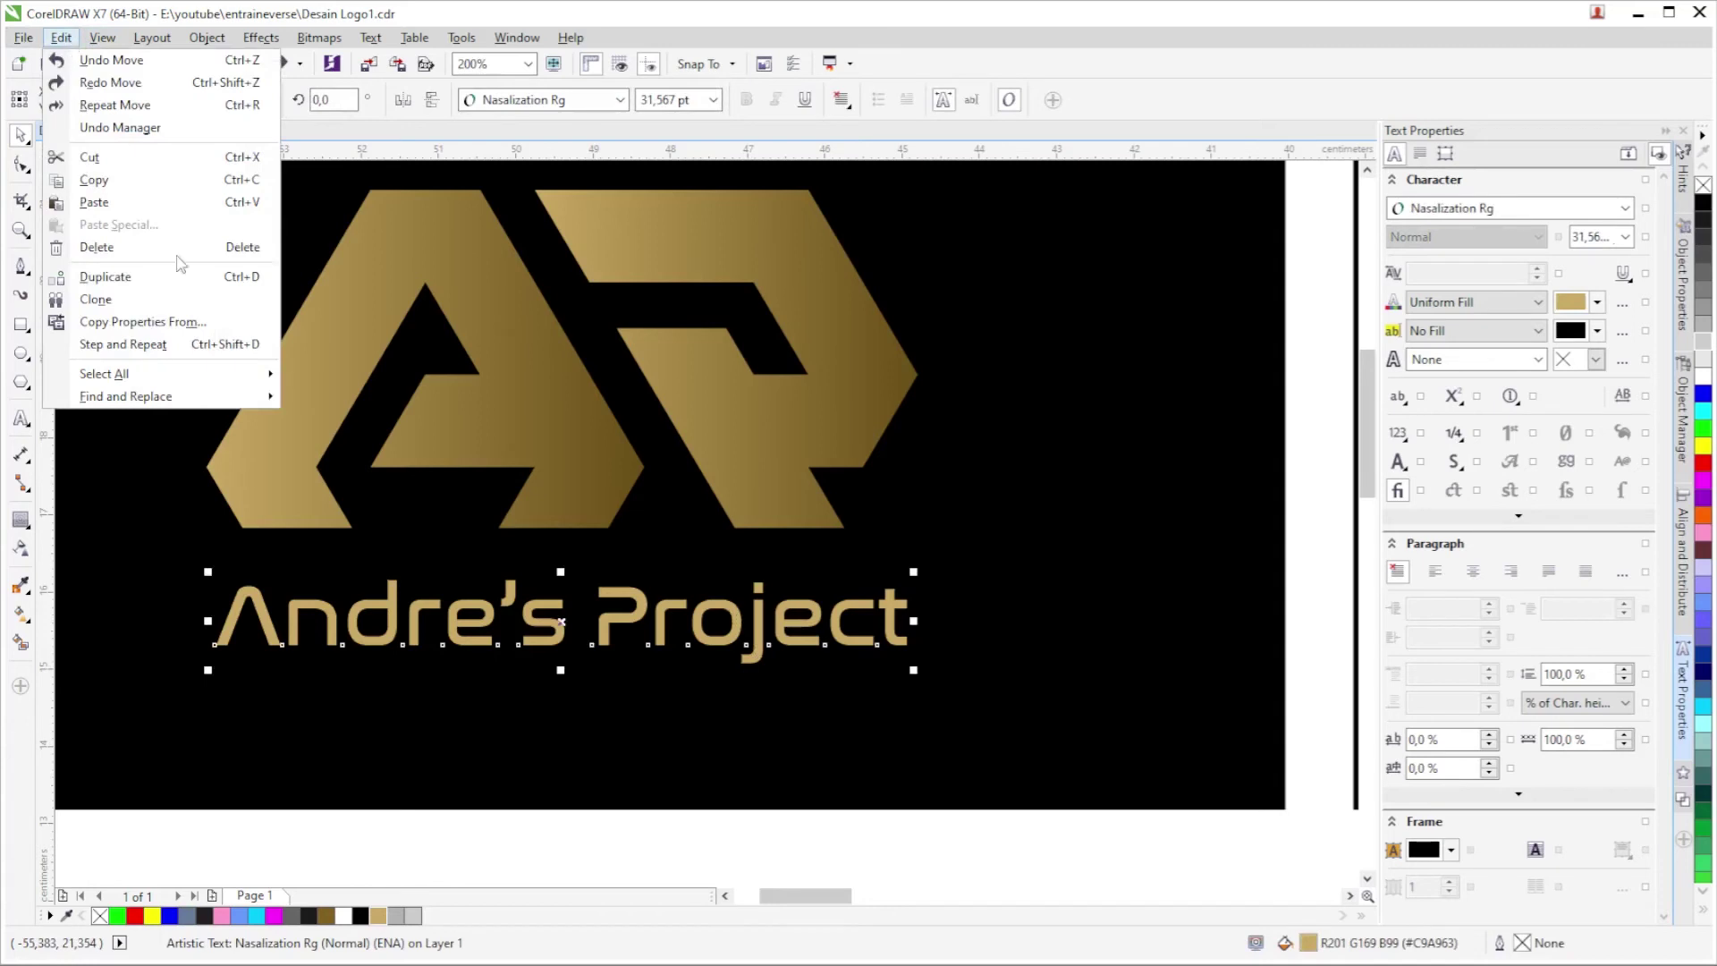
pyautogui.click(195, 330)
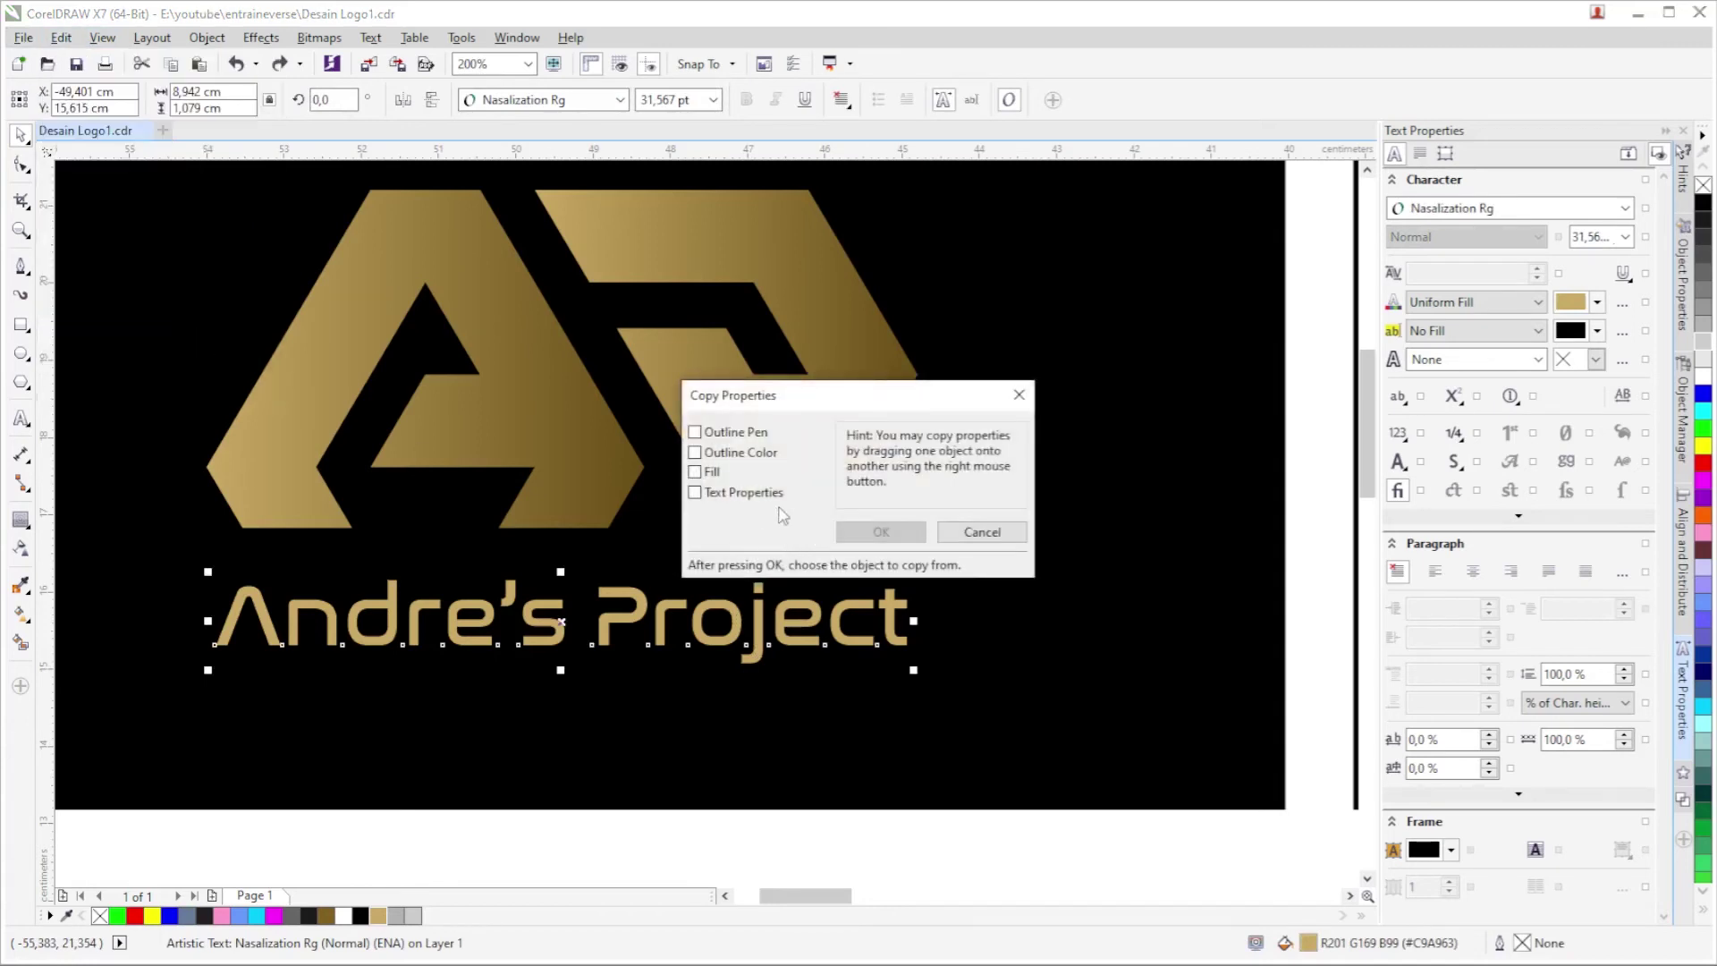
pyautogui.click(710, 474)
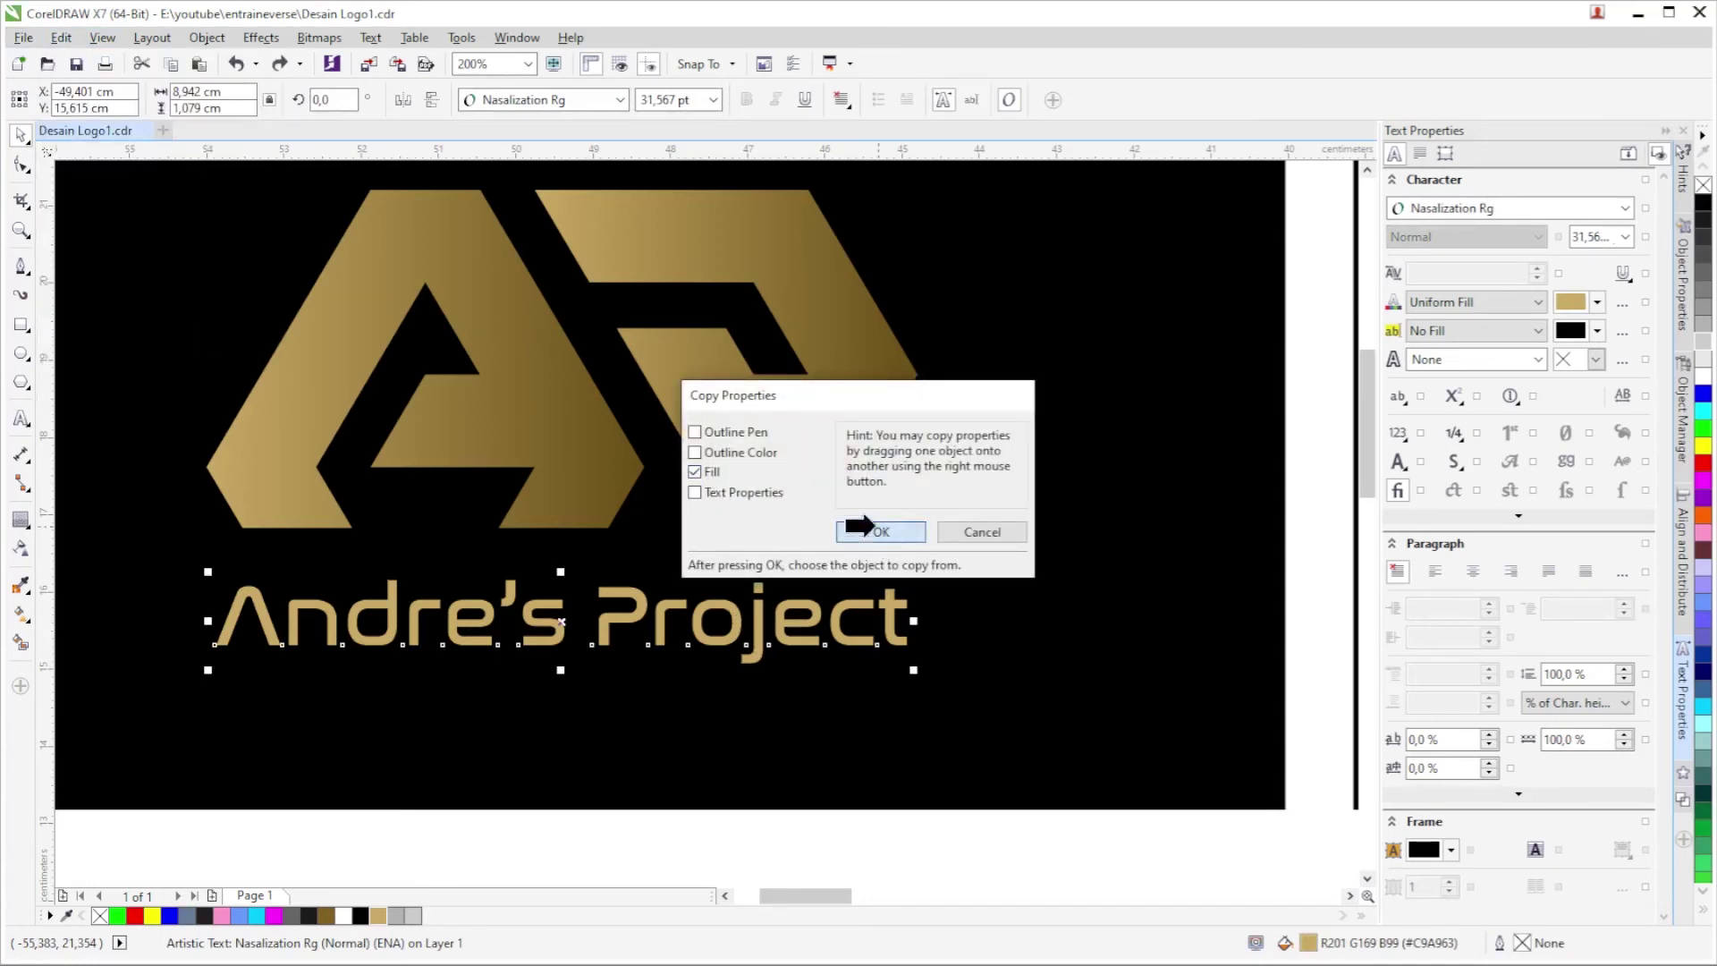
pyautogui.click(881, 532)
pyautogui.click(632, 240)
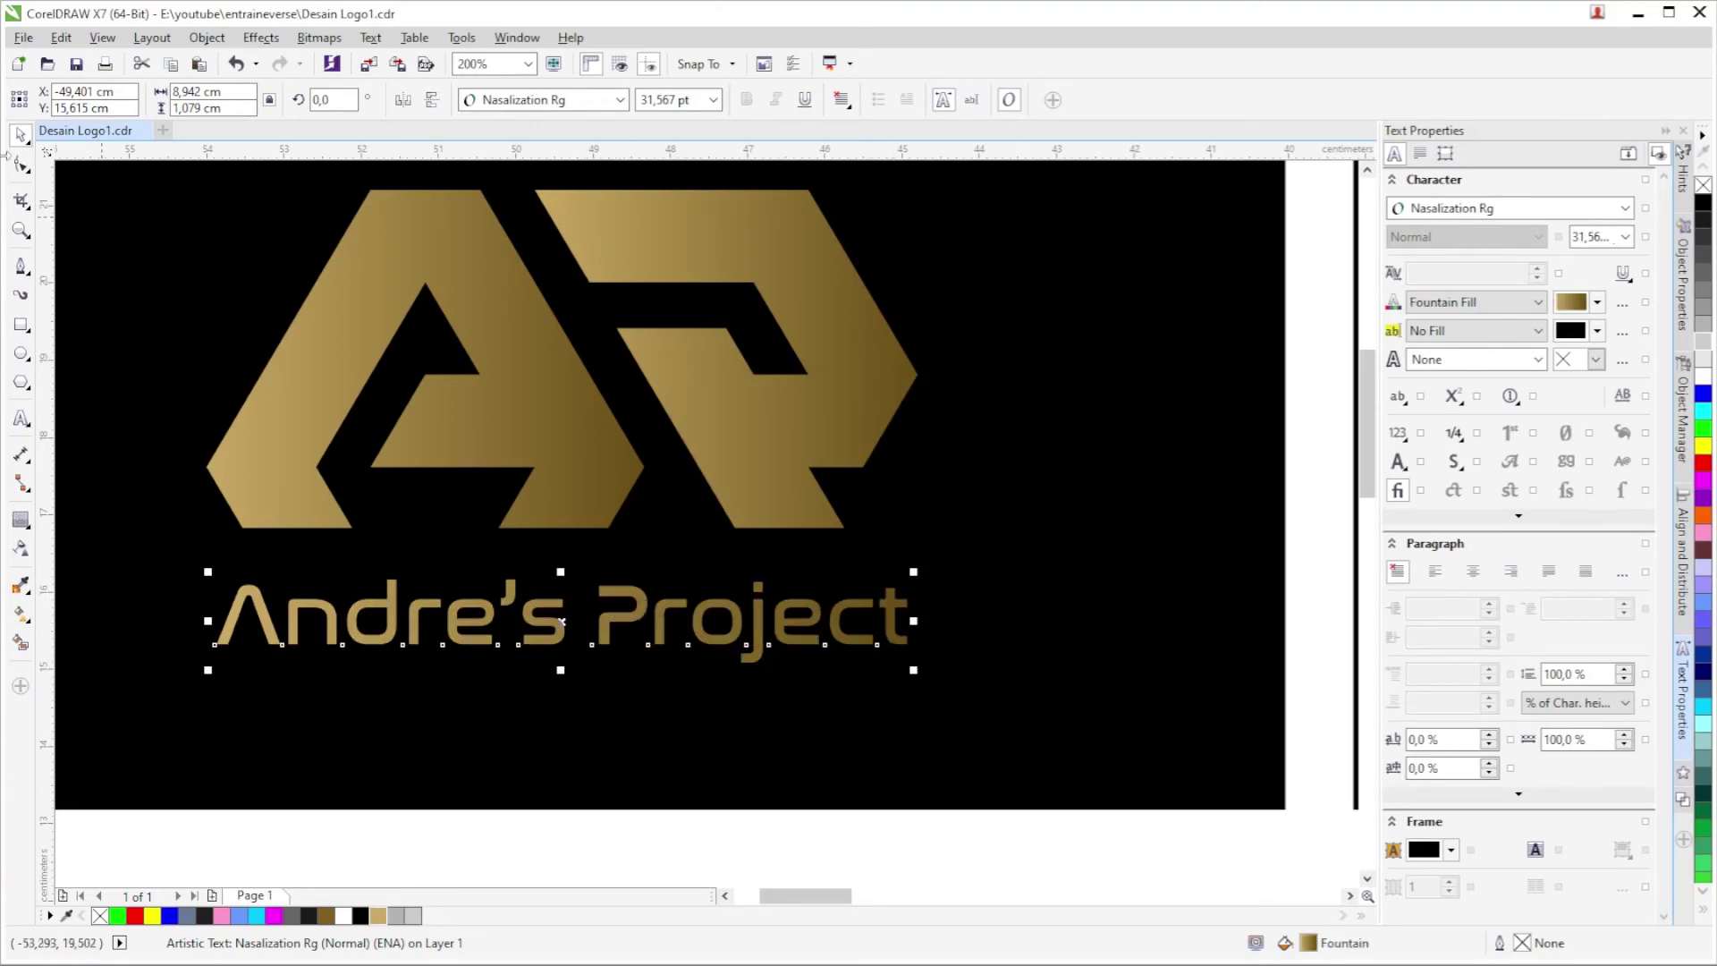
pyautogui.press('F3')
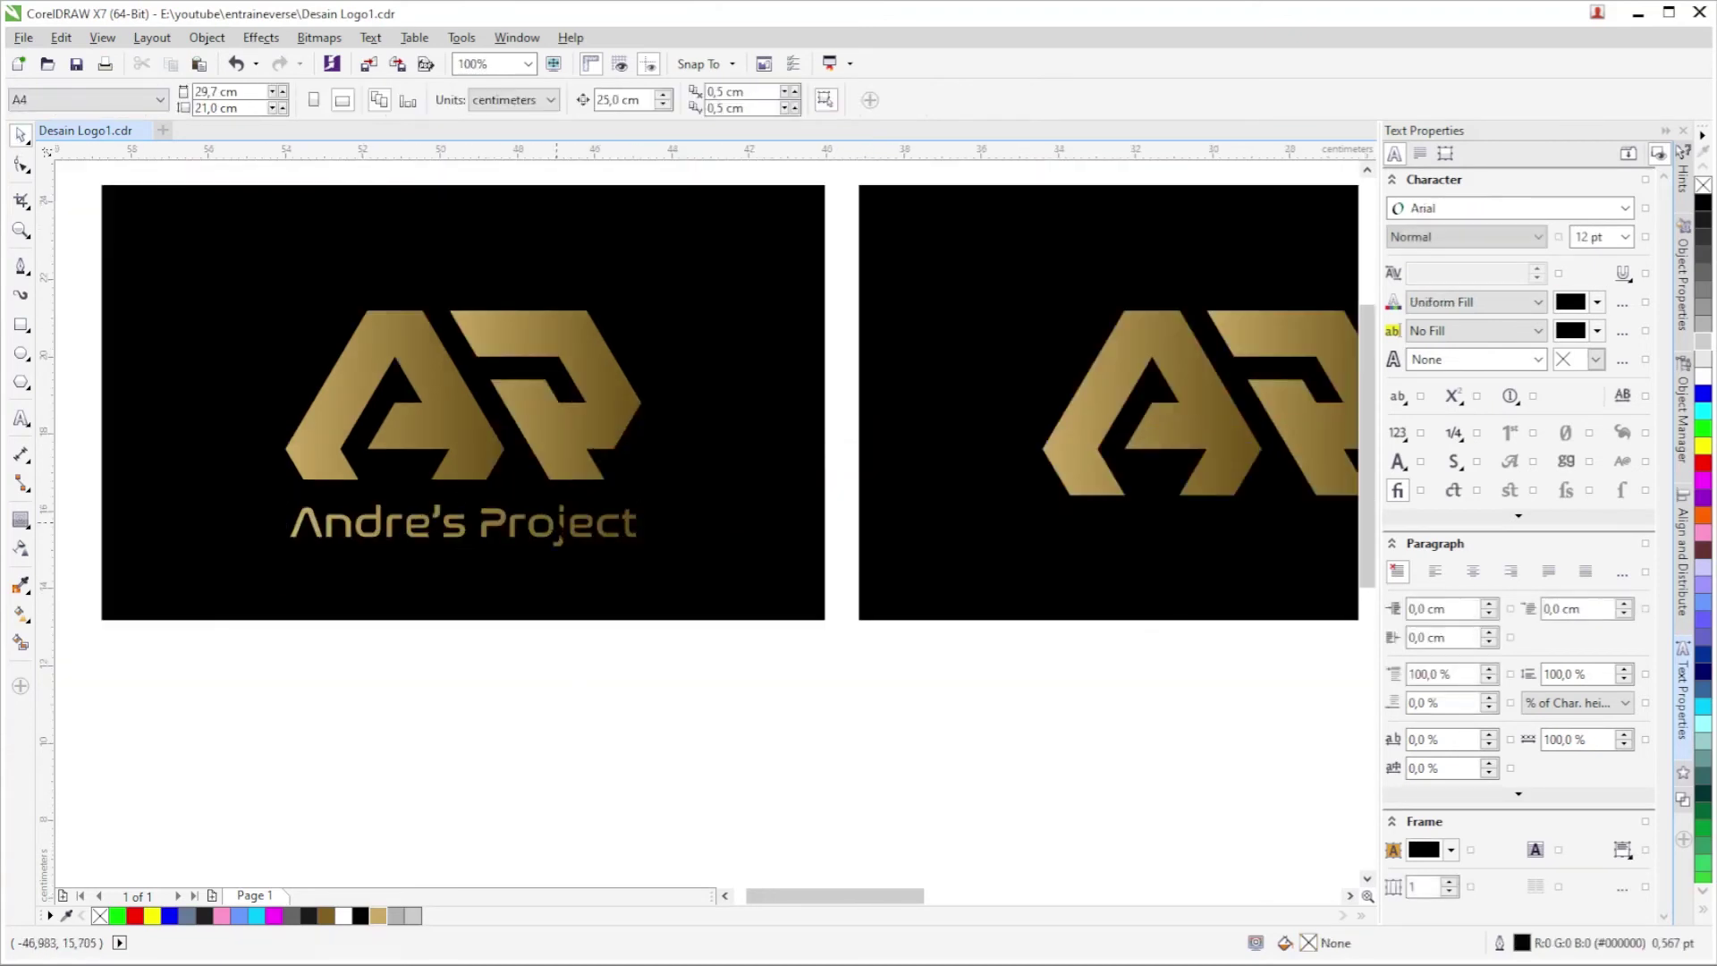
# Enlarge the project title slightly on the left black card.
pyautogui.moveTo(643, 496); pyautogui.dragTo(647, 496)
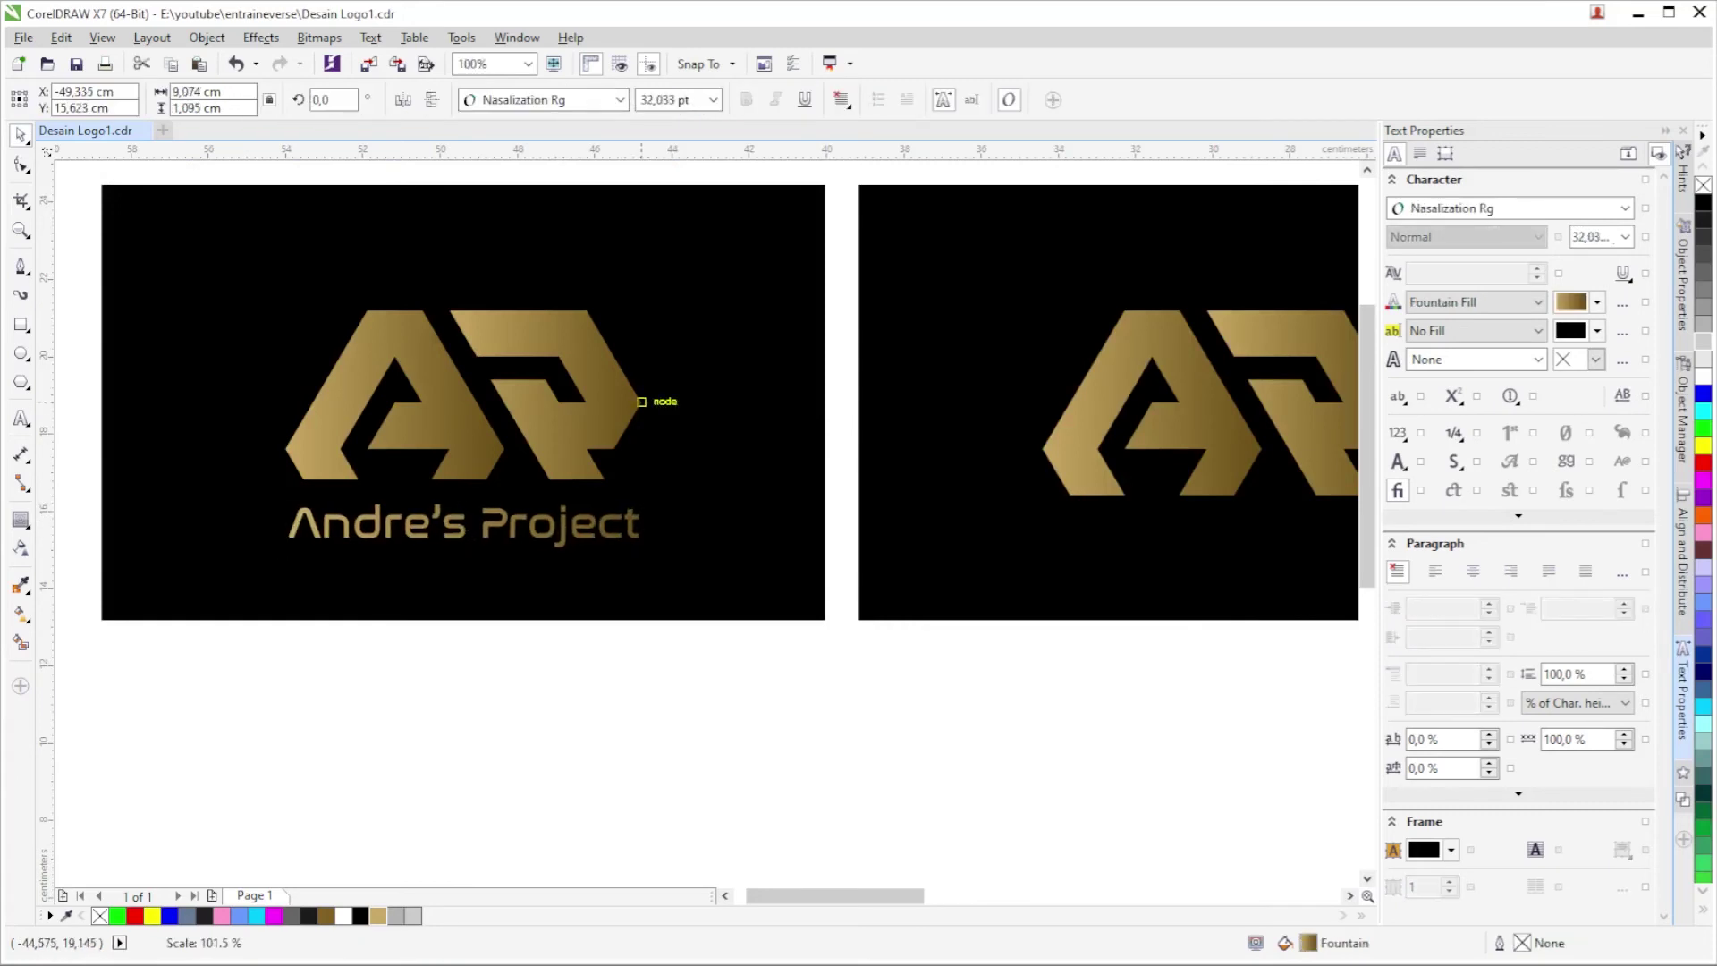
pyautogui.moveTo(283, 495); pyautogui.dragTo(277, 495)
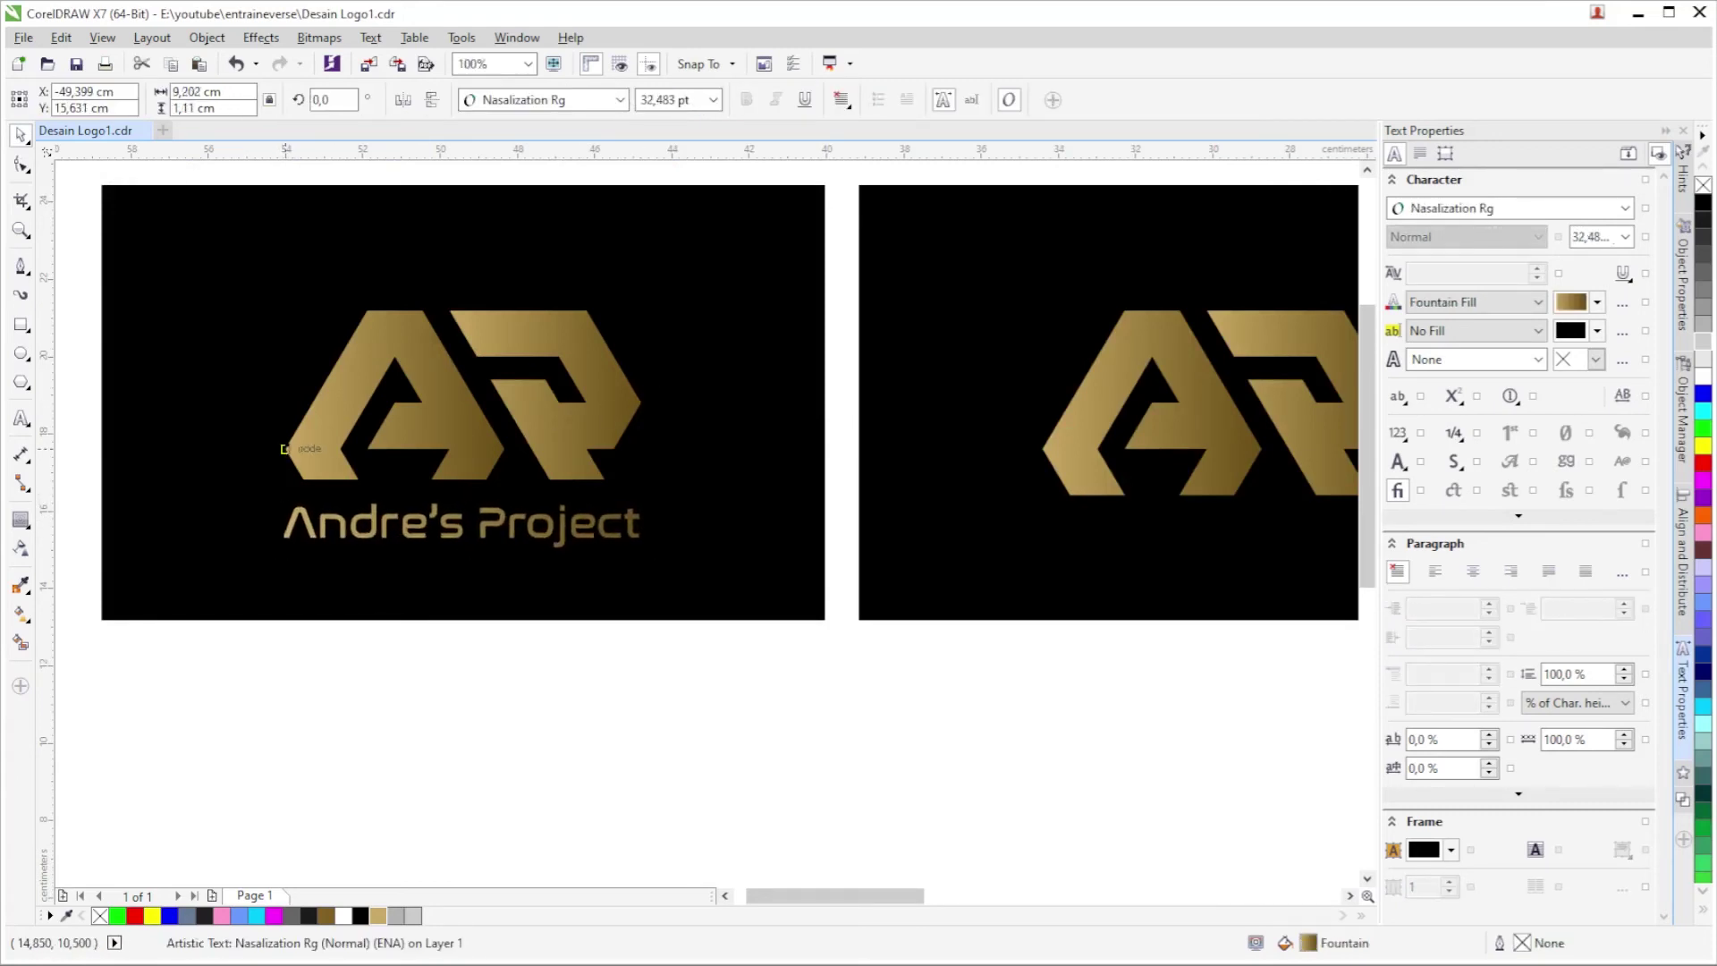
pyautogui.click(495, 688)
pyautogui.press('F3')
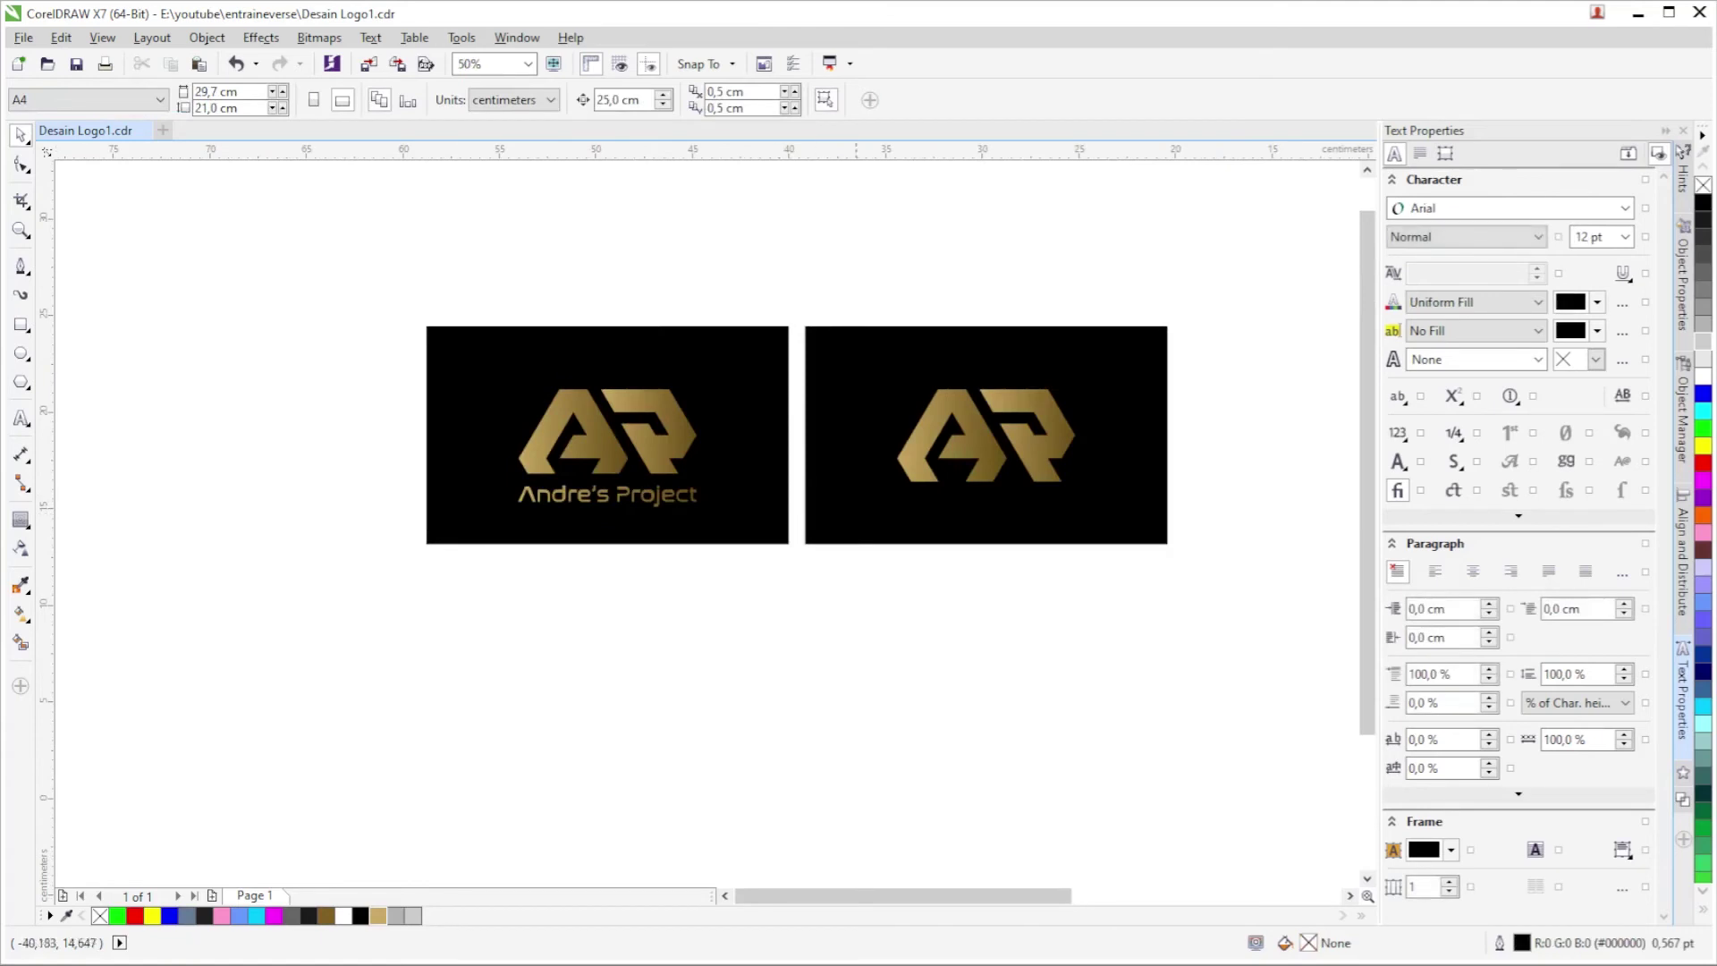
pyautogui.moveTo(864, 272); pyautogui.dragTo(711, 572)
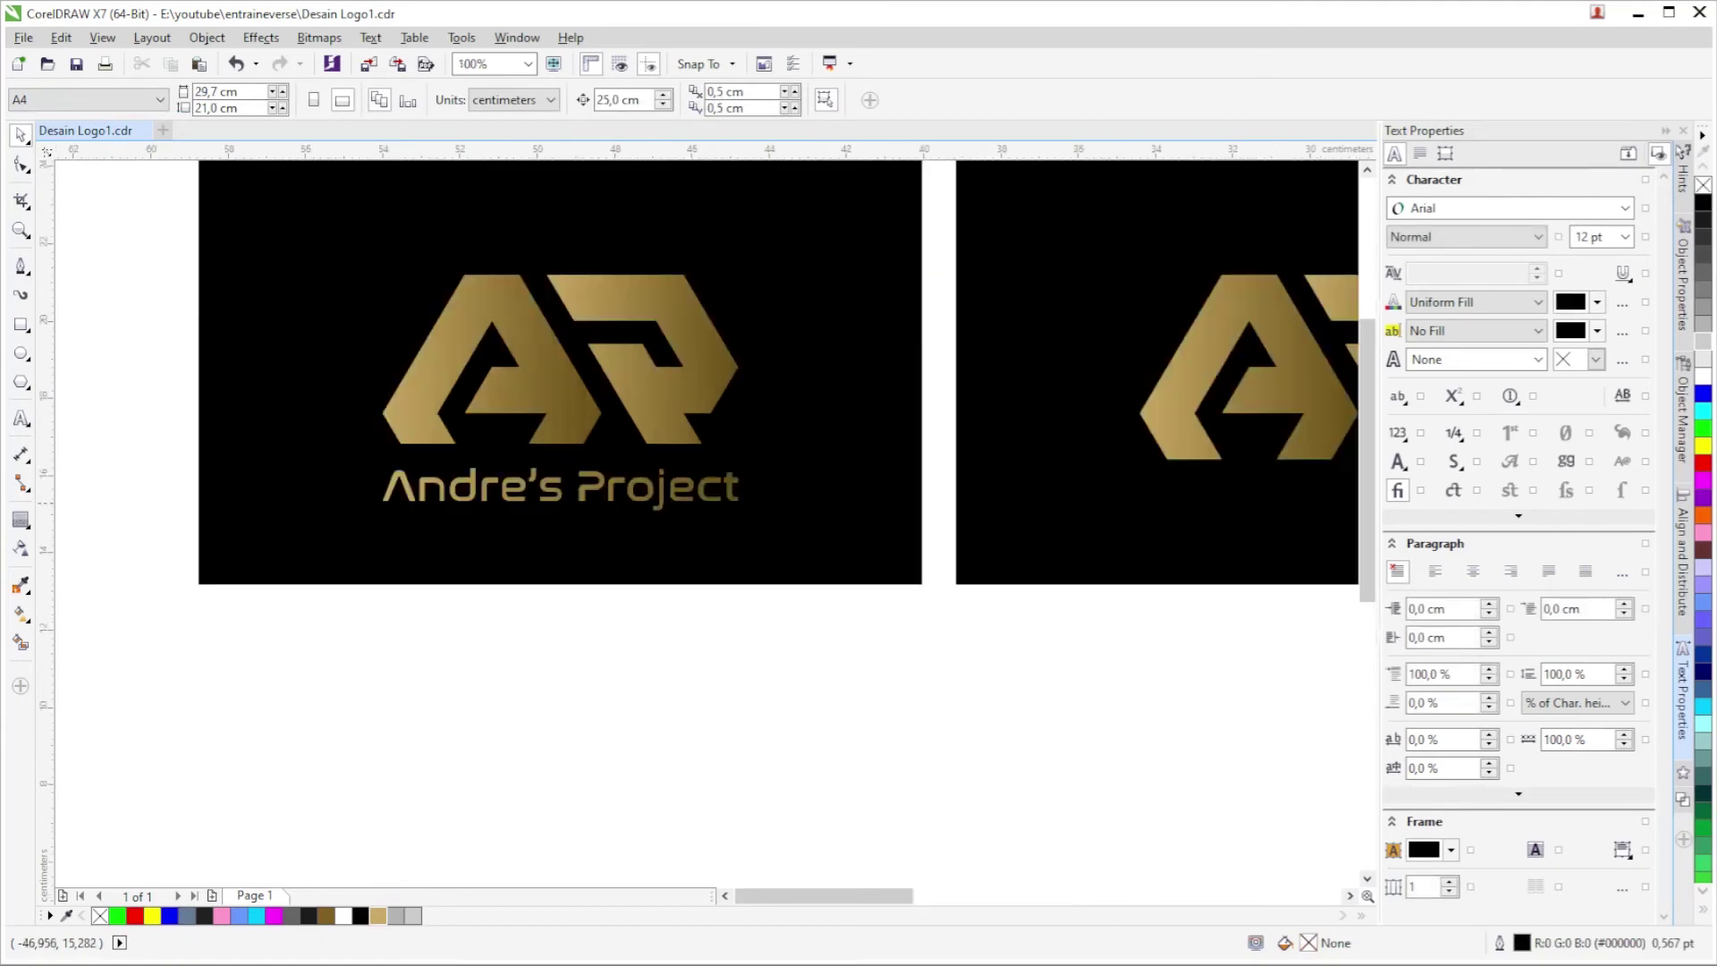
pyautogui.press('F3')
# Place a copy of the gold title under the AR logo on the right black card.
pyautogui.moveTo(590, 492); pyautogui.dragTo(962, 490)
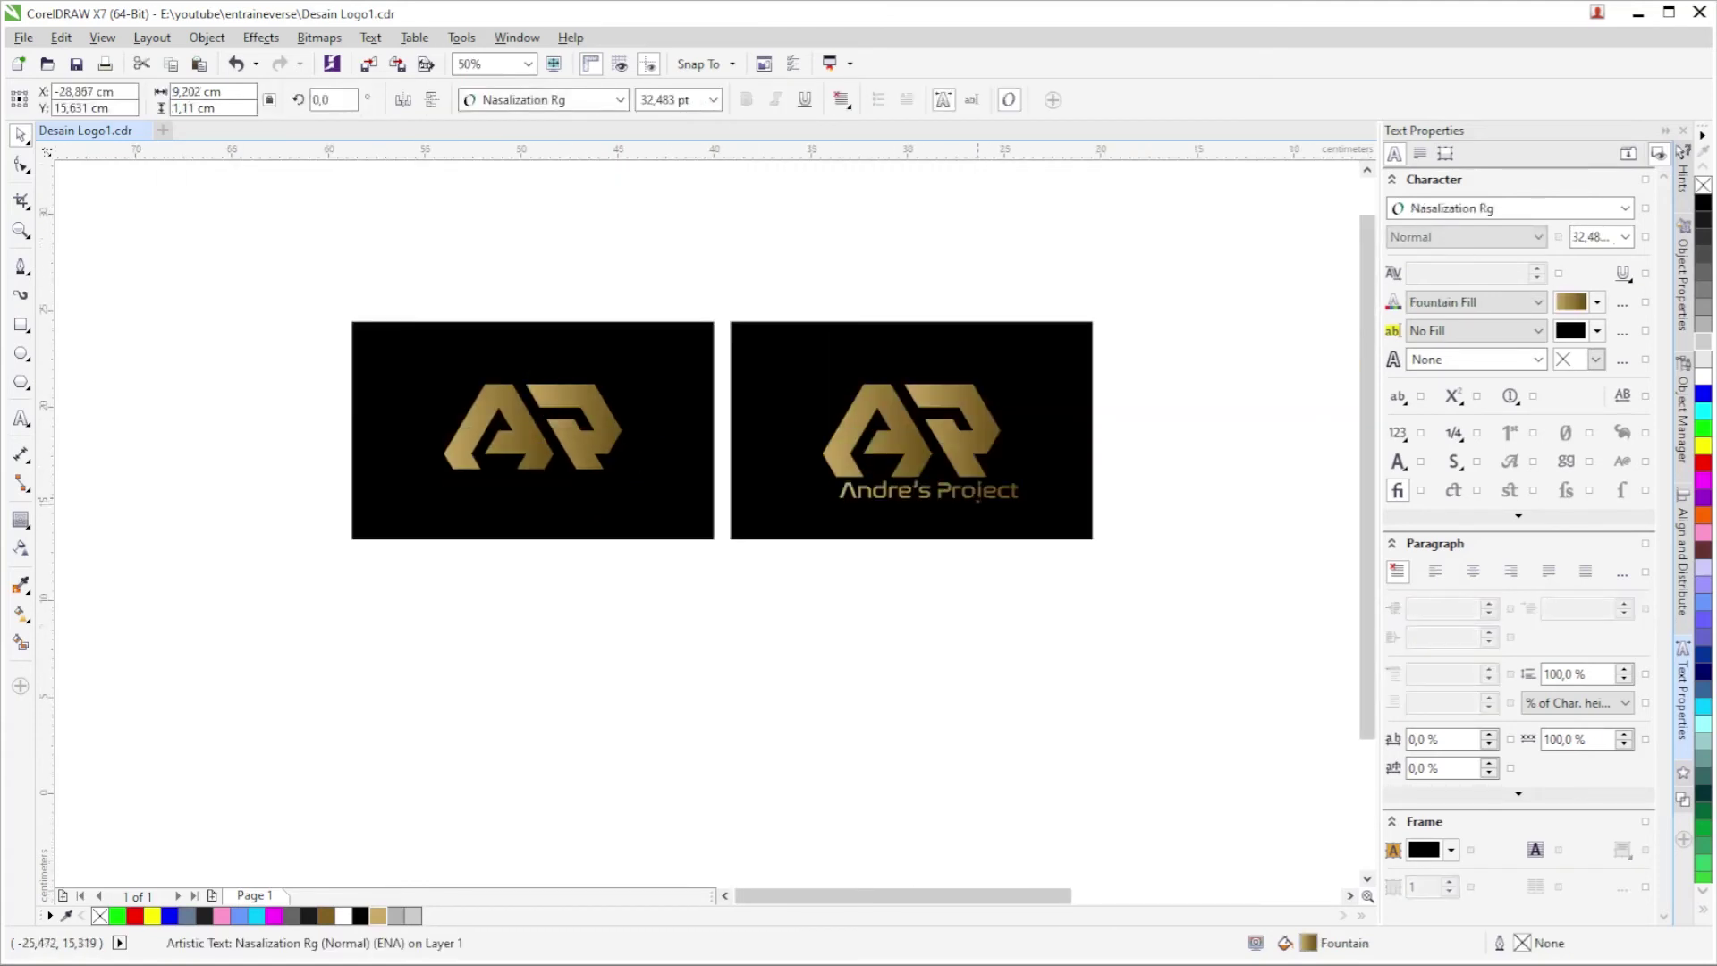
pyautogui.keyDown('shift'); pyautogui.click(910, 420); pyautogui.keyUp('shift')
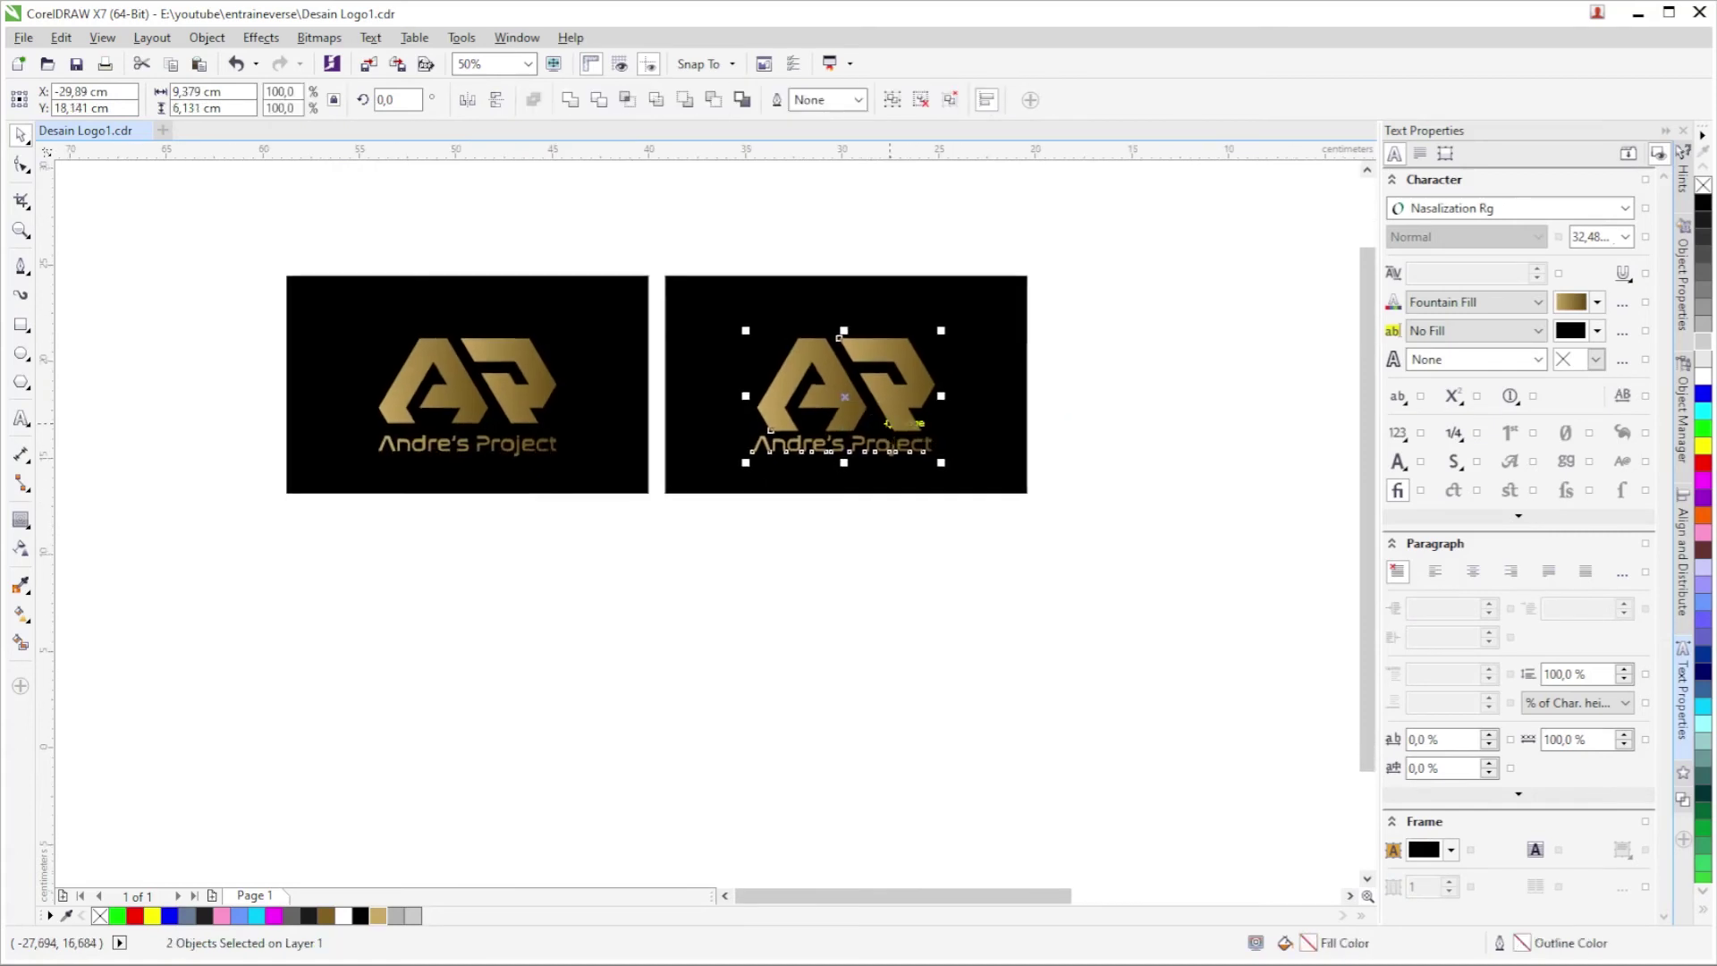
pyautogui.click(927, 601)
pyautogui.scroll(2, 849, 476)
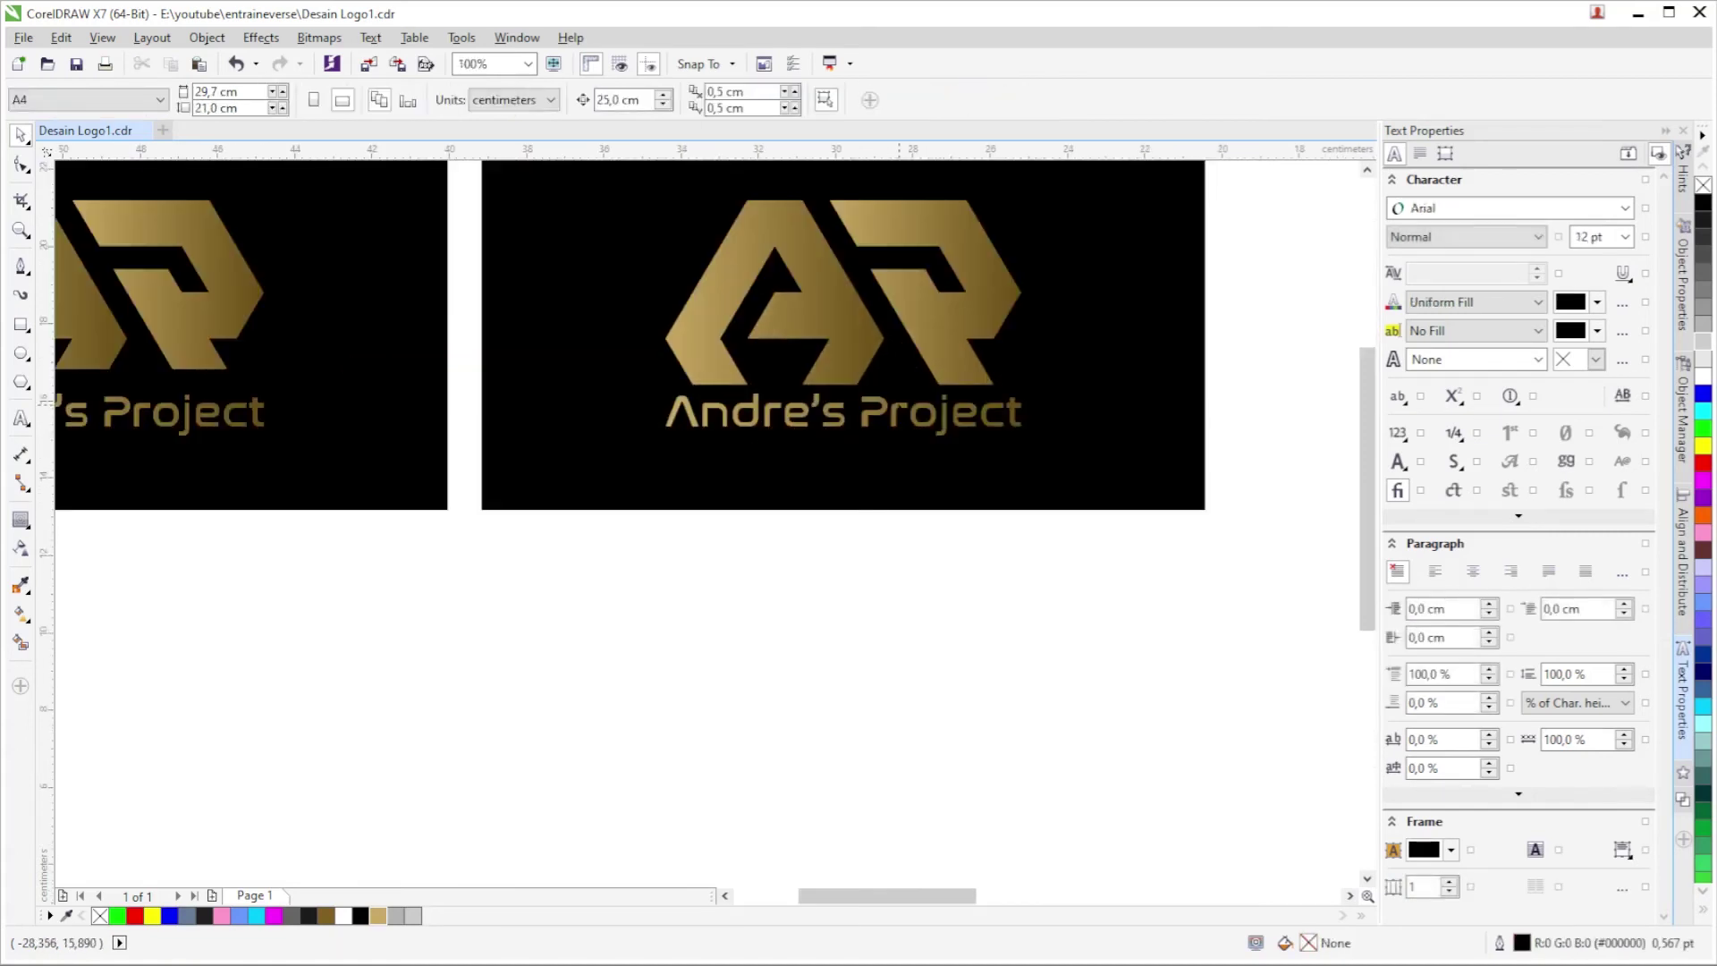
pyautogui.click(894, 416)
pyautogui.click(976, 545)
pyautogui.scroll(-2, 969, 546)
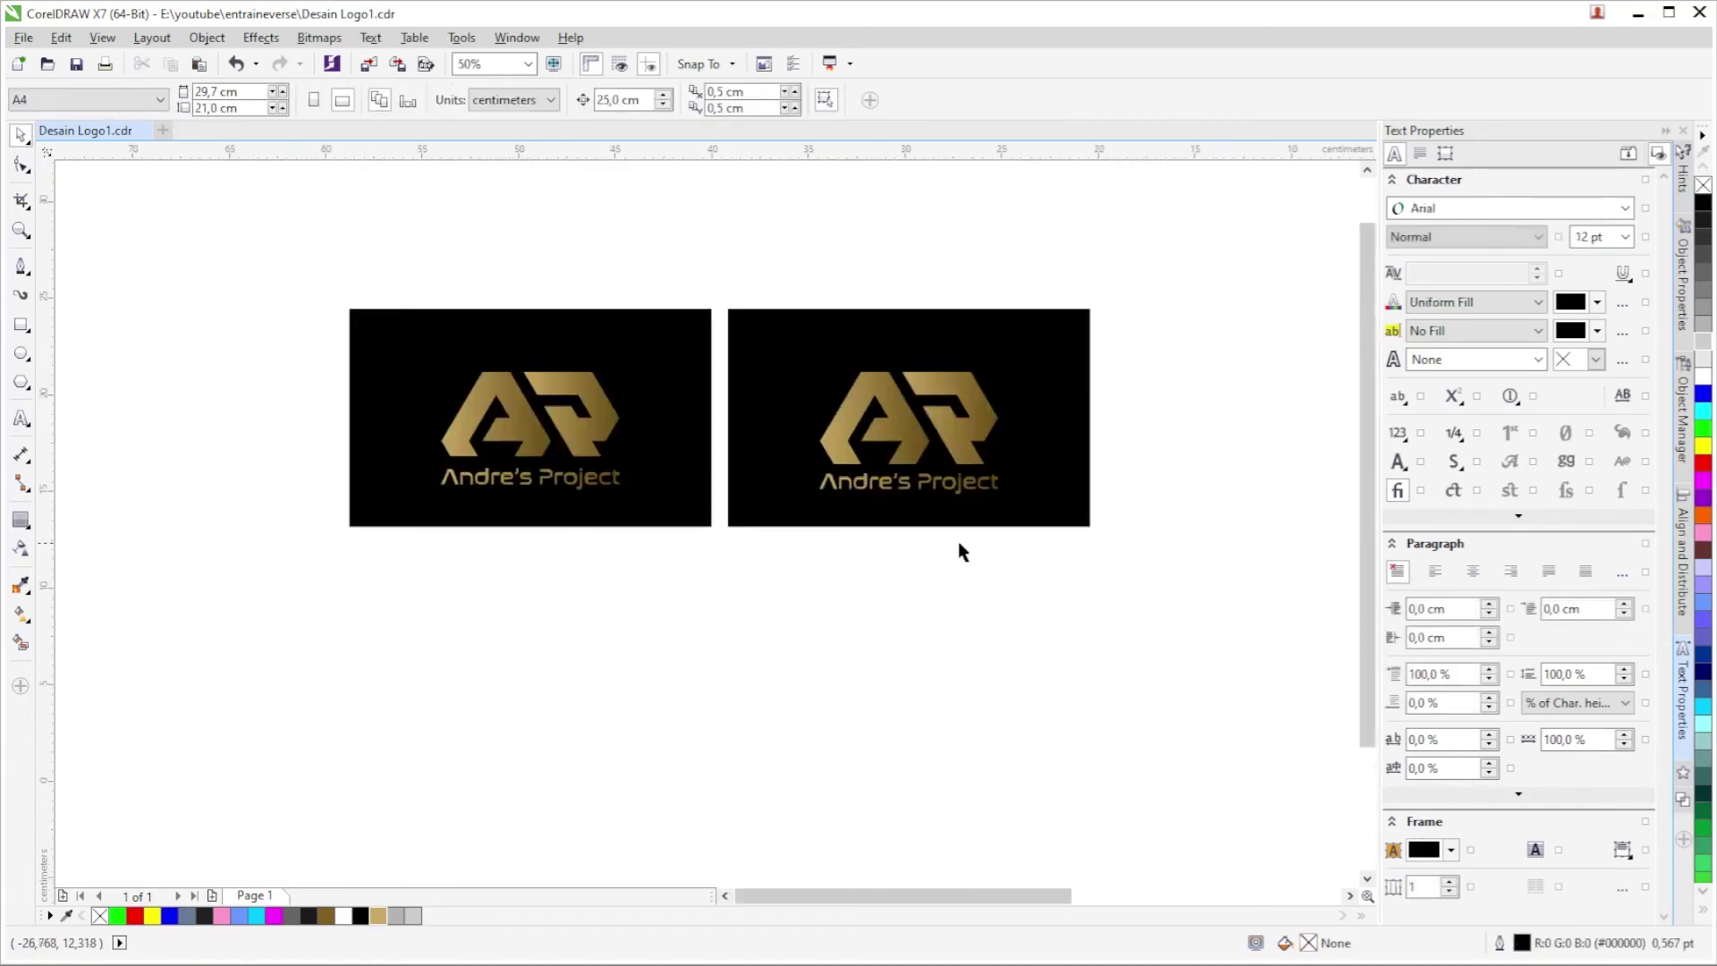
pyautogui.scroll(2, 941, 551)
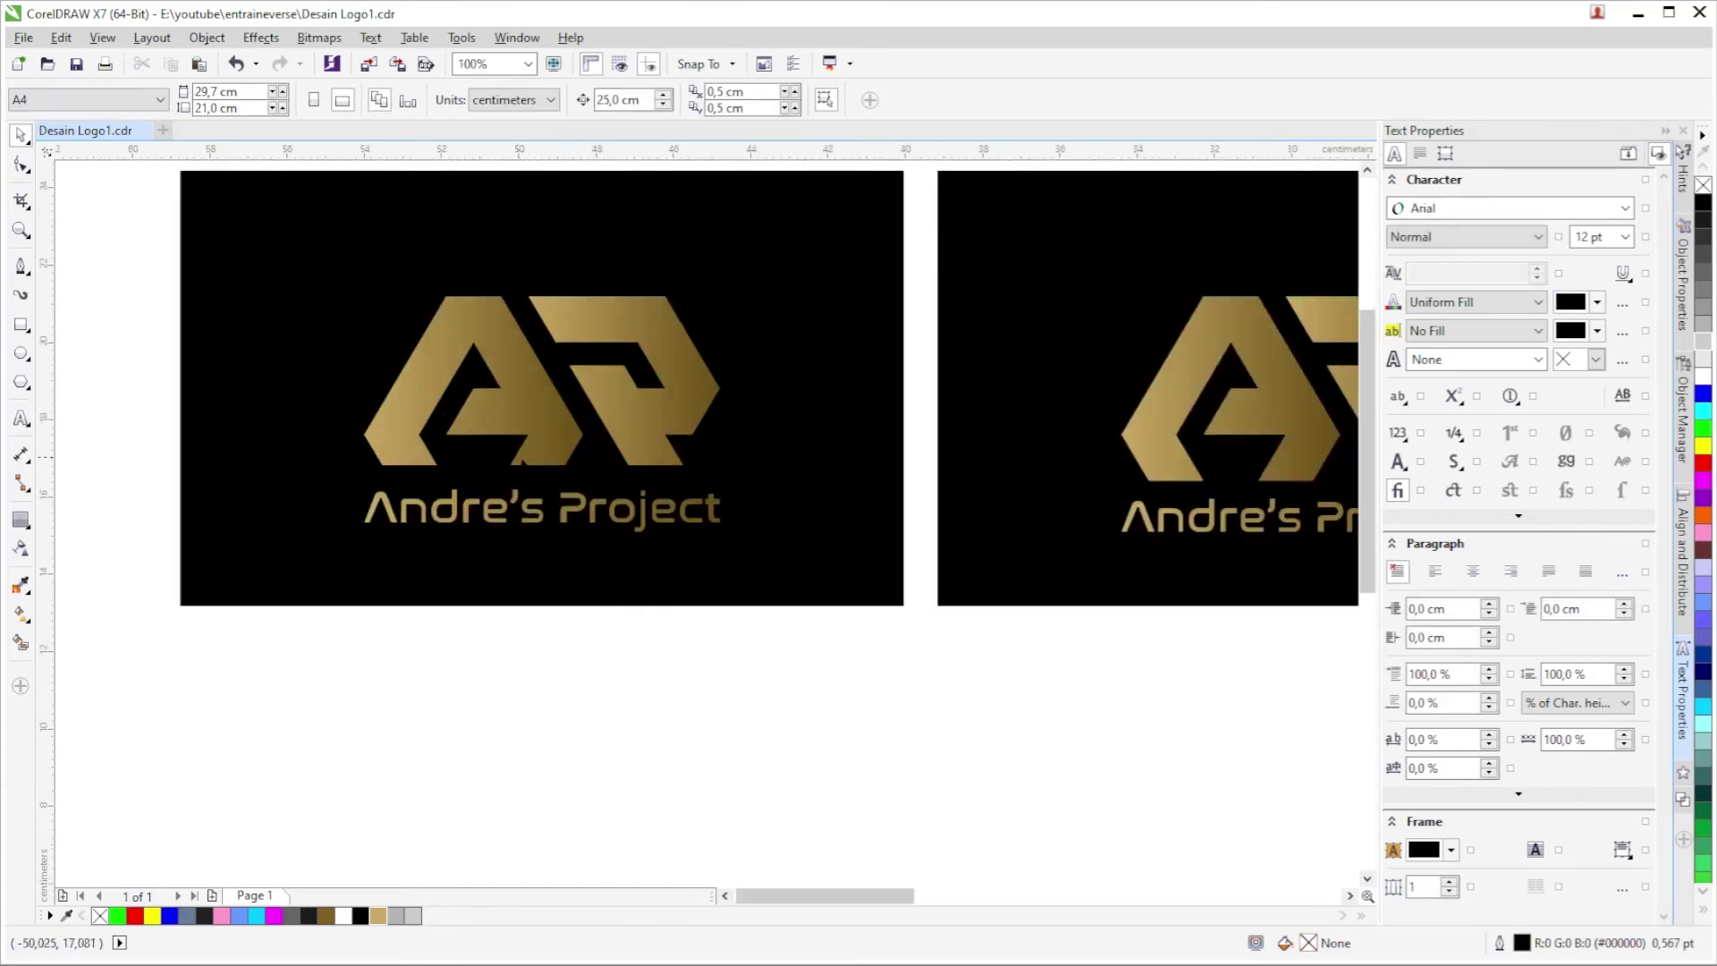
pyautogui.scroll(2, 527, 489)
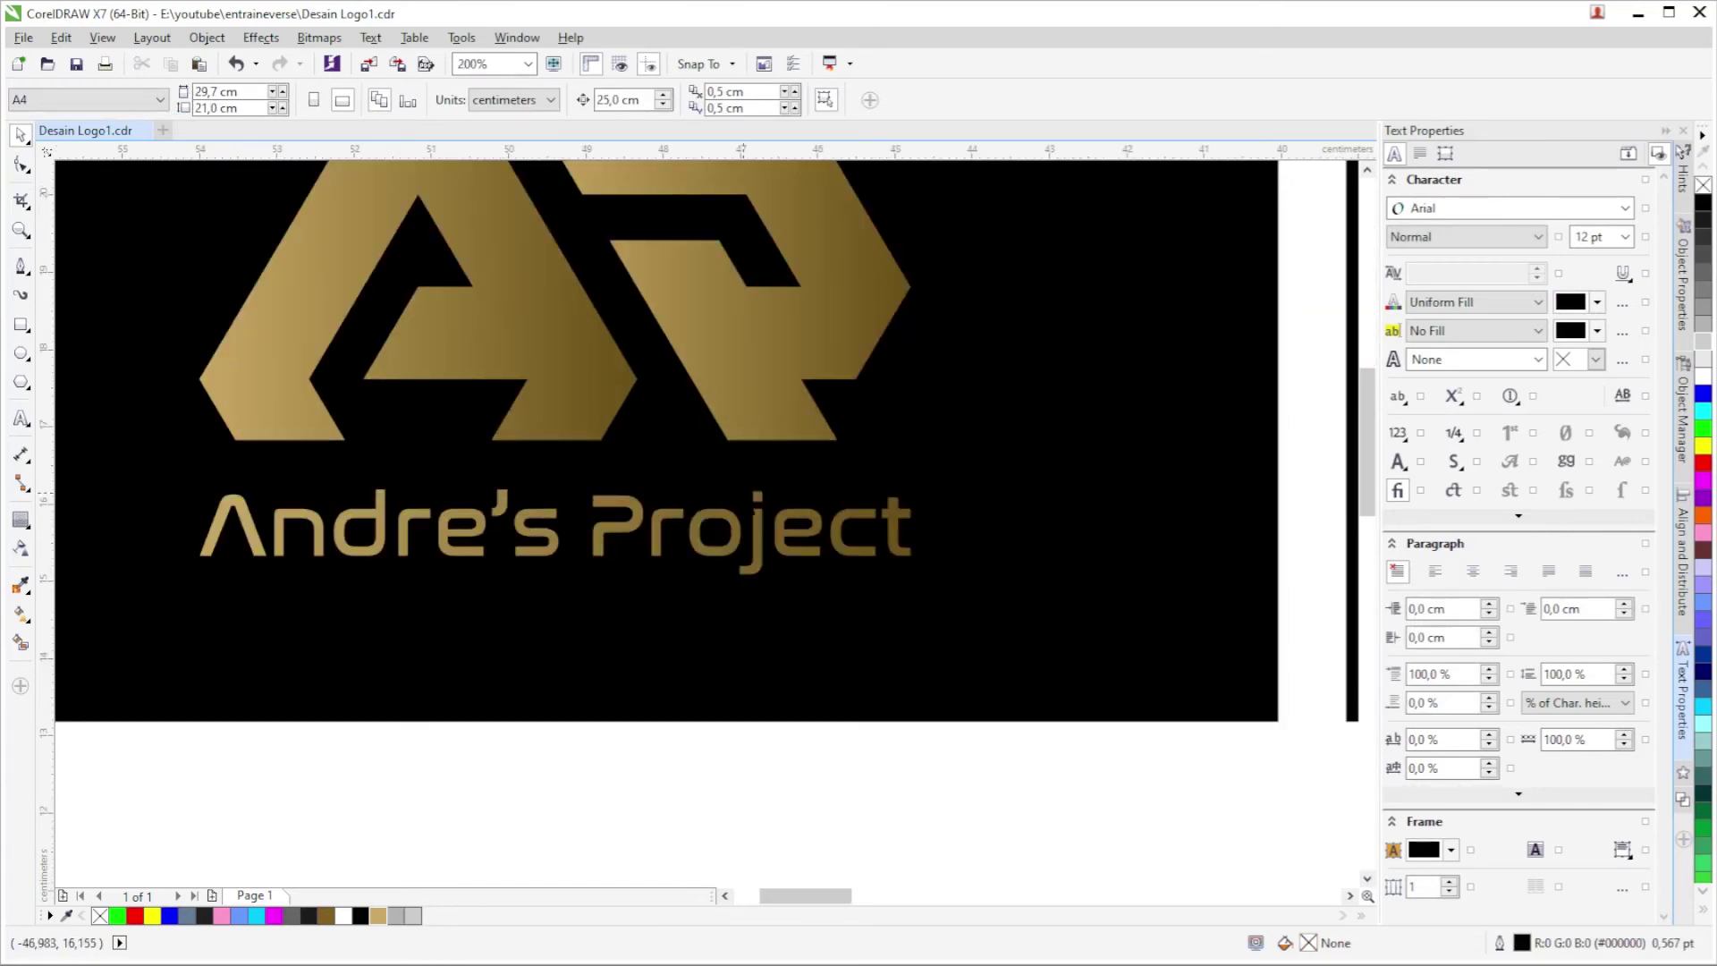
pyautogui.scroll(-2, 650, 546)
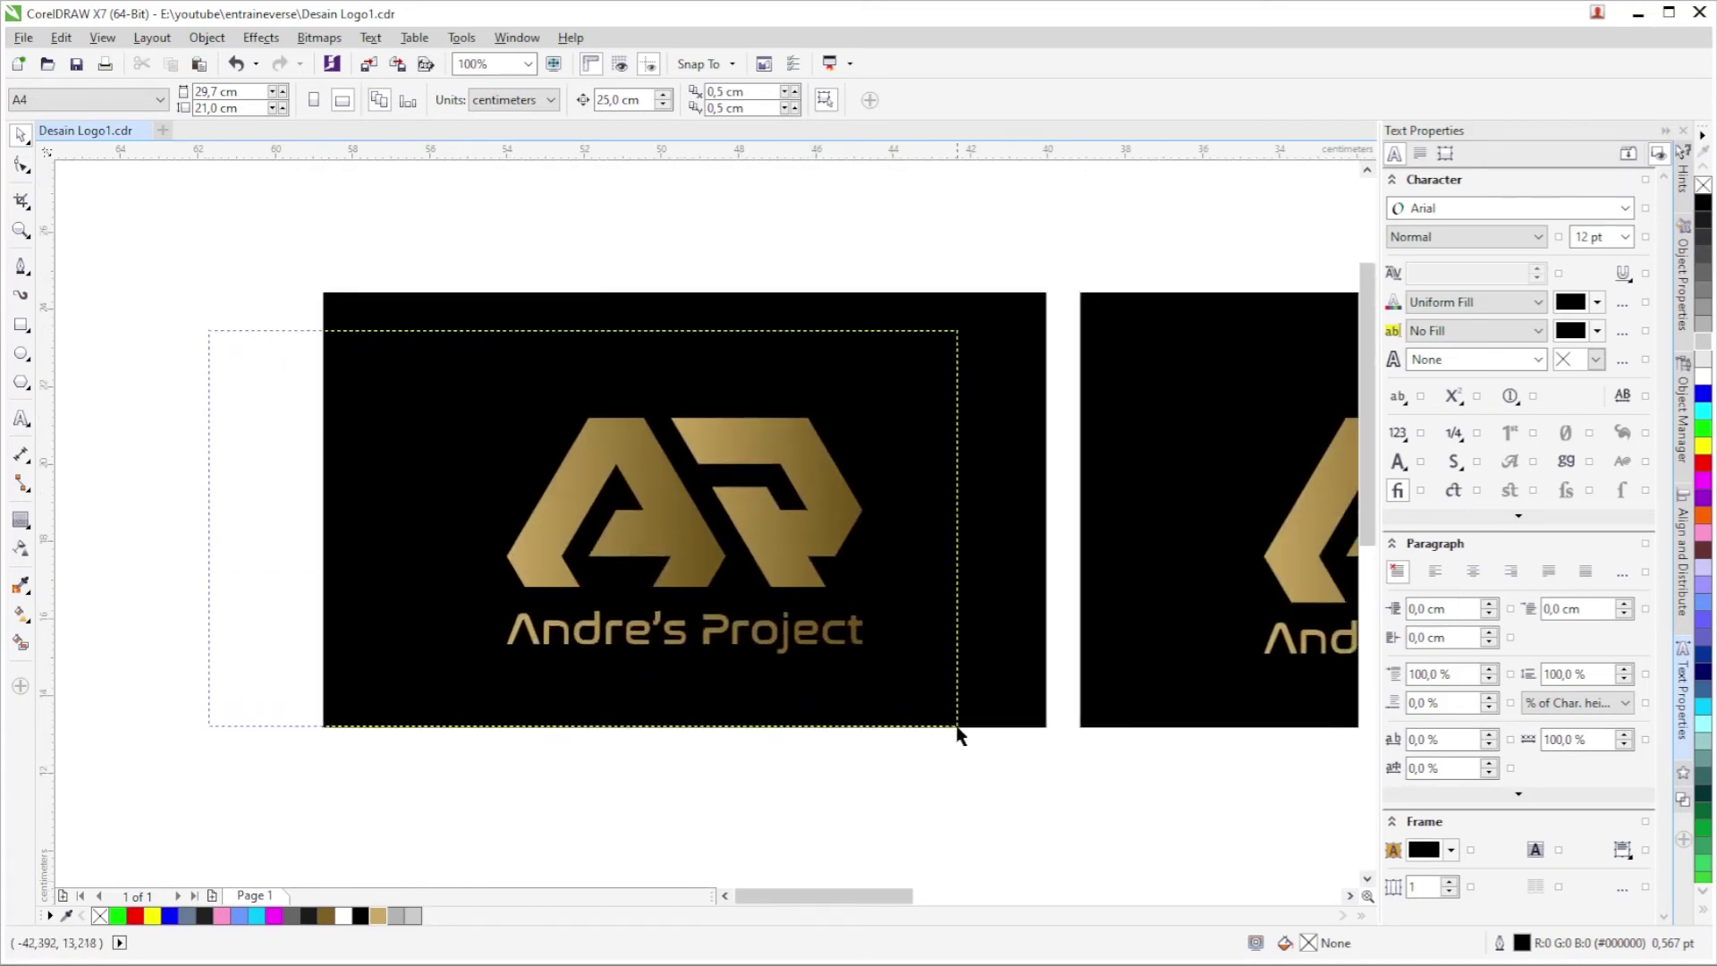
# Group the left card's logo and title, then delete the right card.
pyautogui.moveTo(206, 336); pyautogui.dragTo(959, 729)
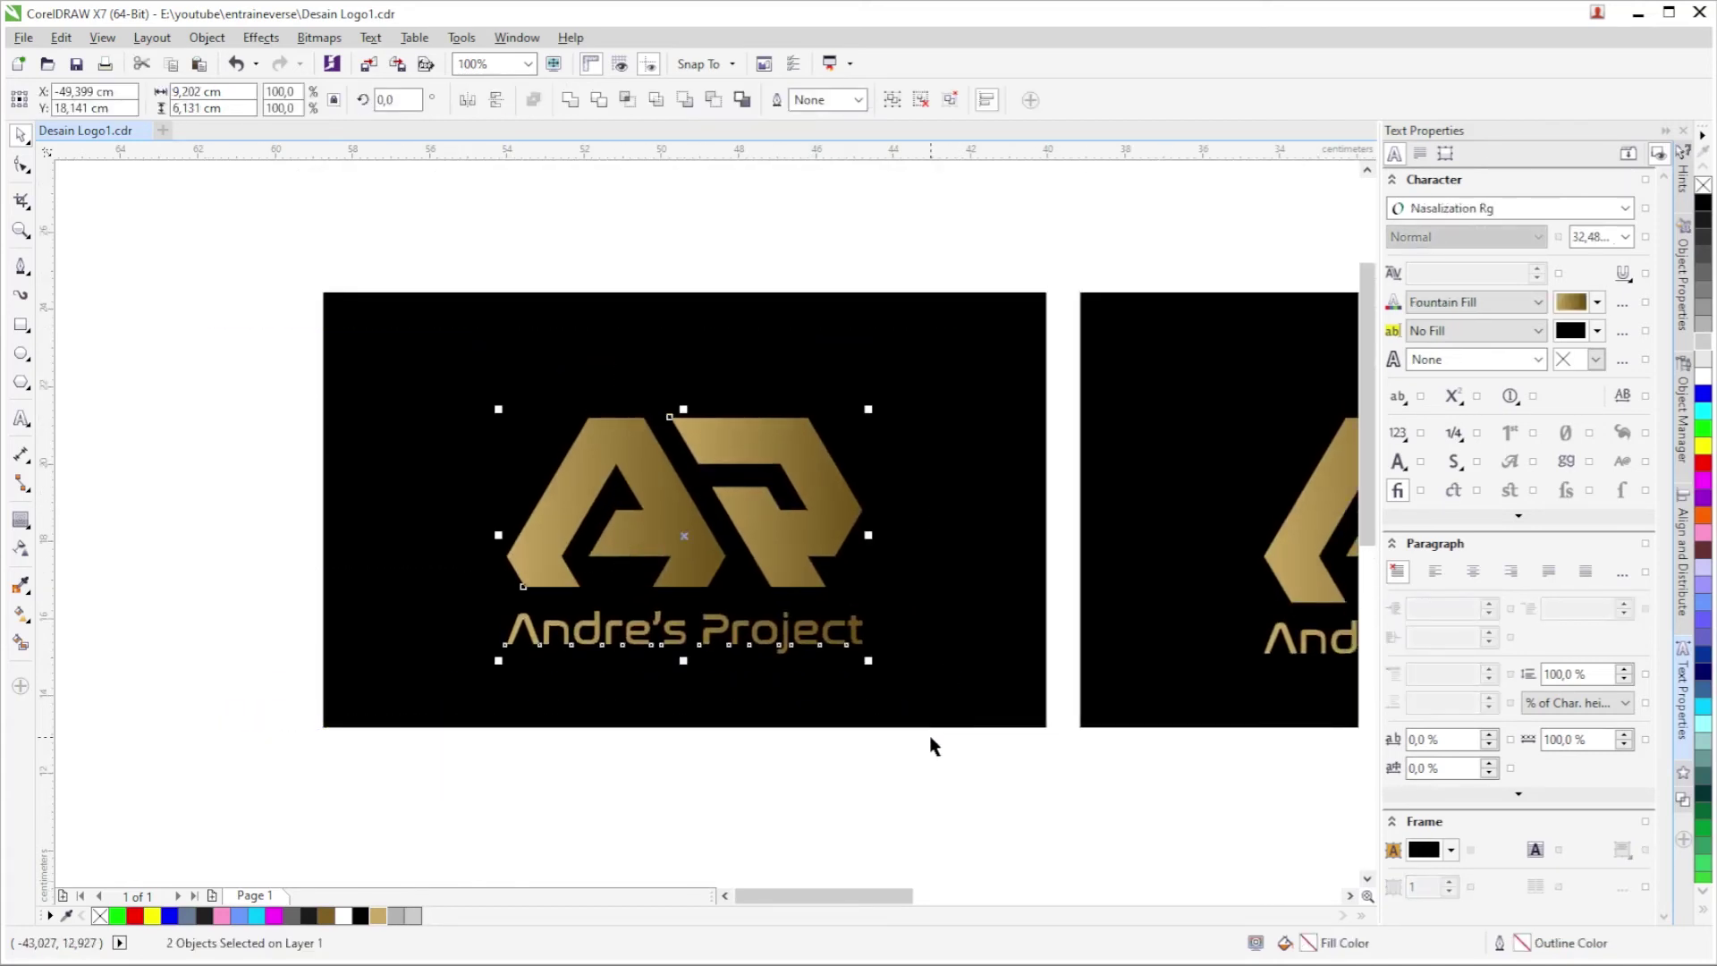
pyautogui.hotkey('ctrl', 'g')
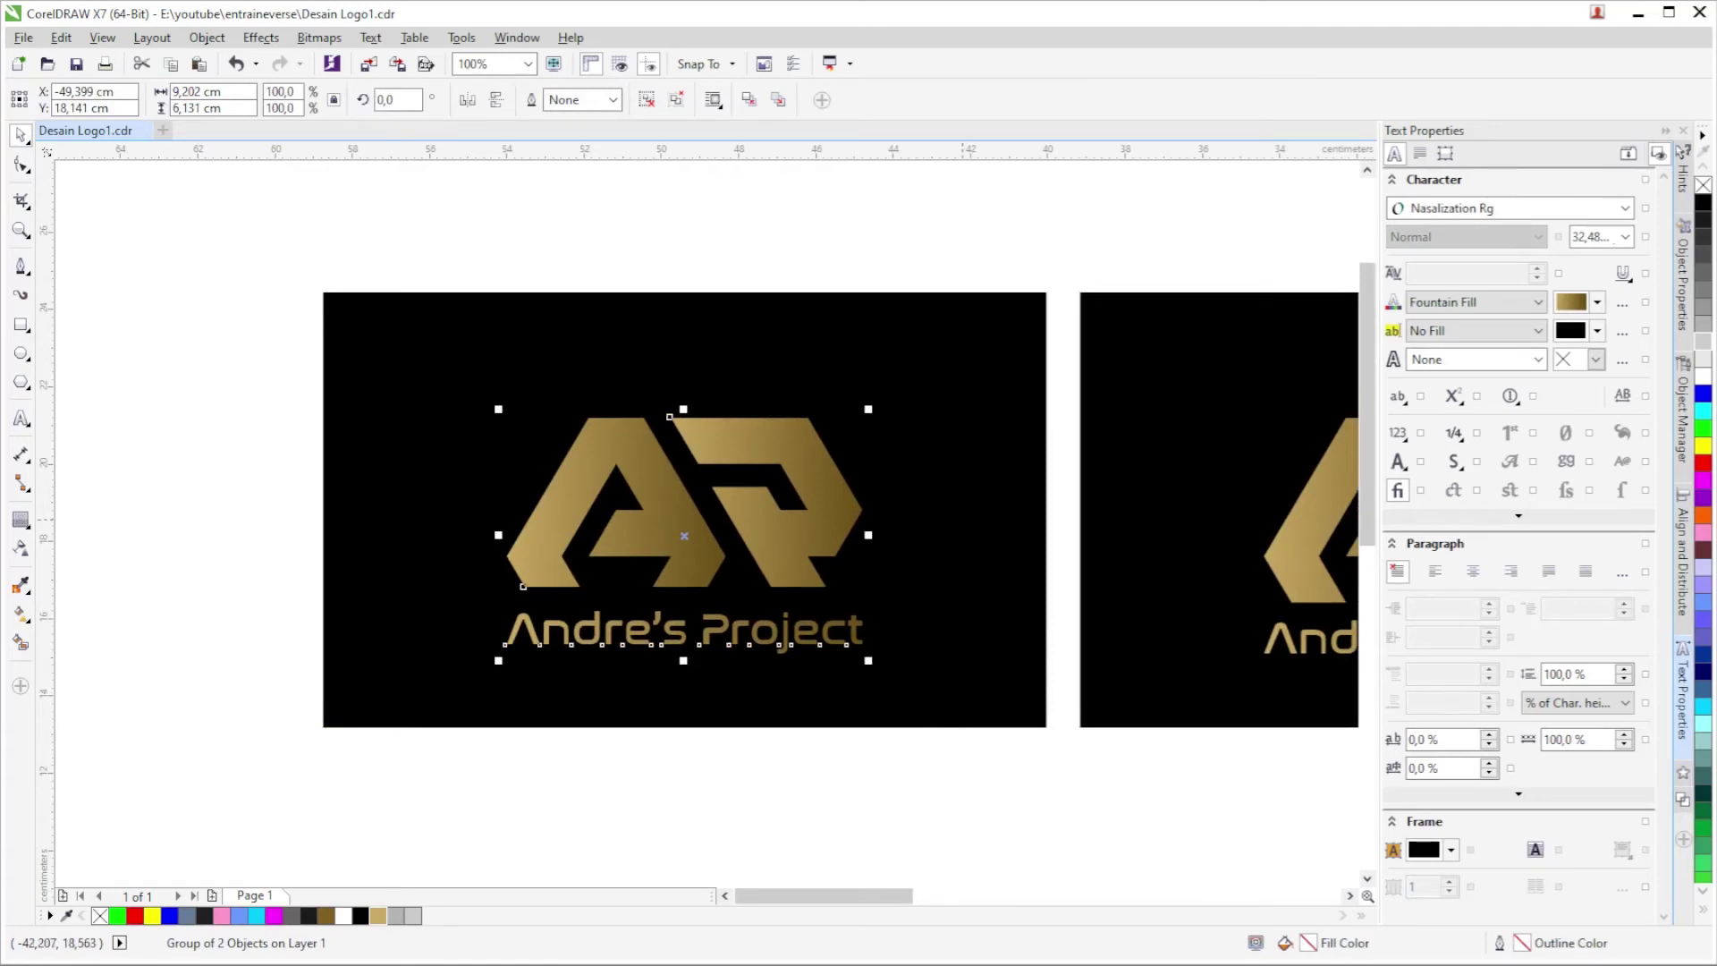
pyautogui.scroll(-1, 604, 365)
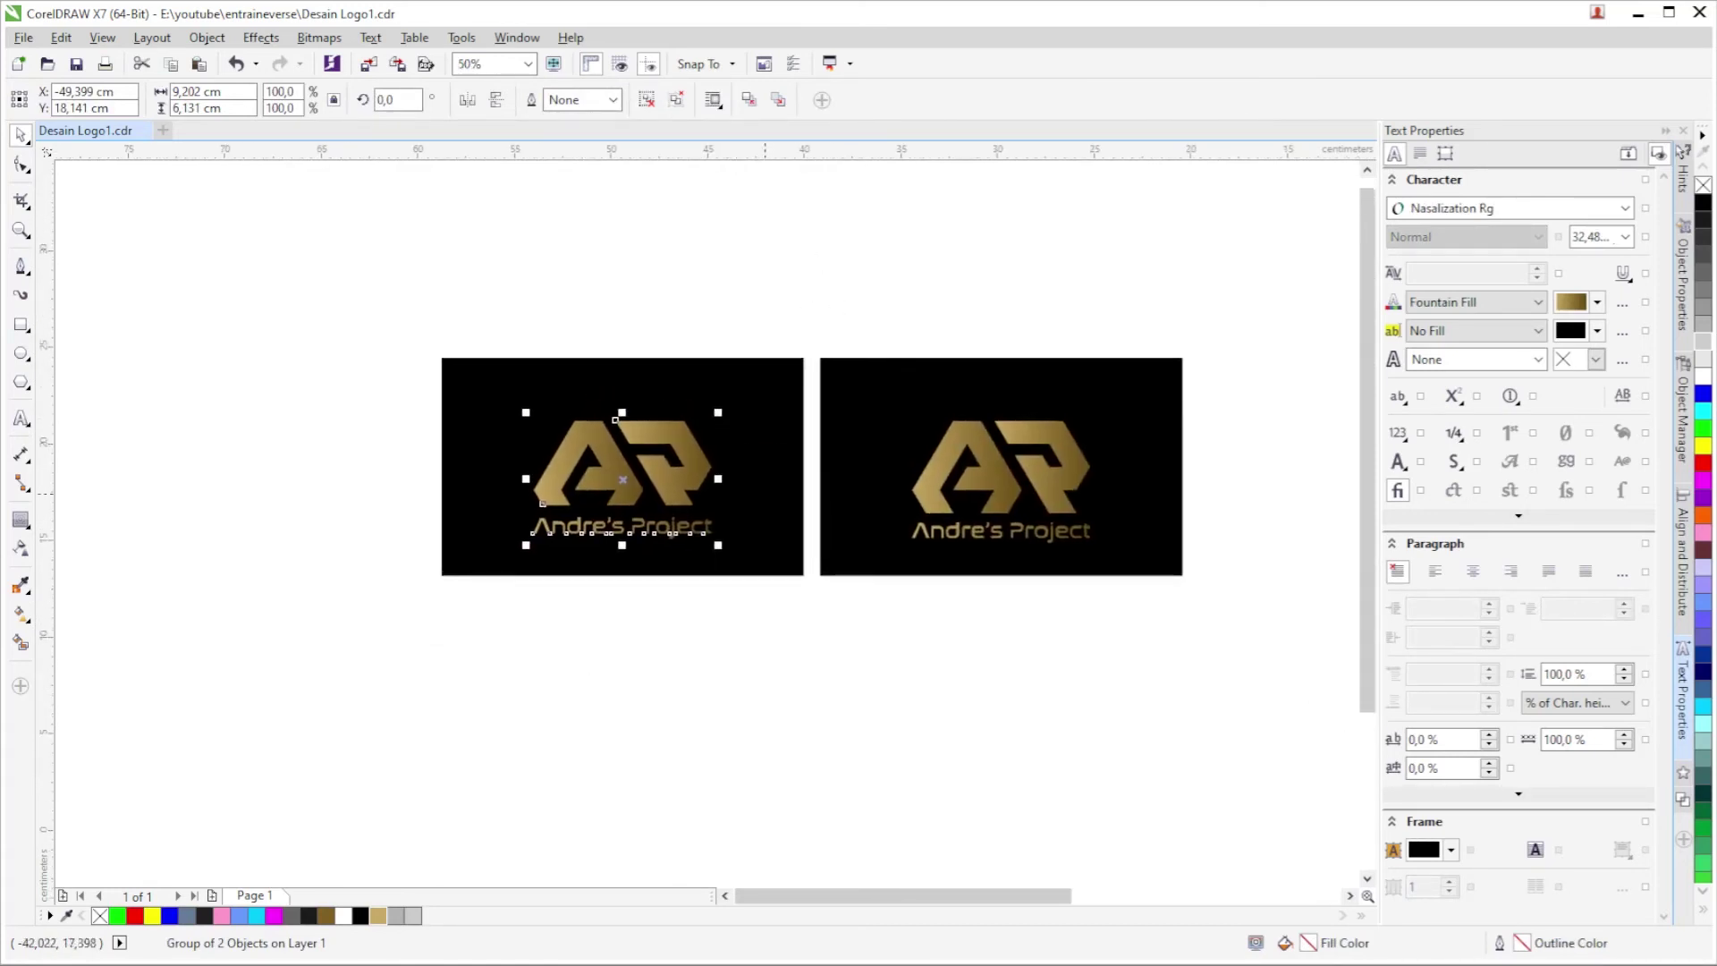
pyautogui.moveTo(365, 304); pyautogui.dragTo(881, 642)
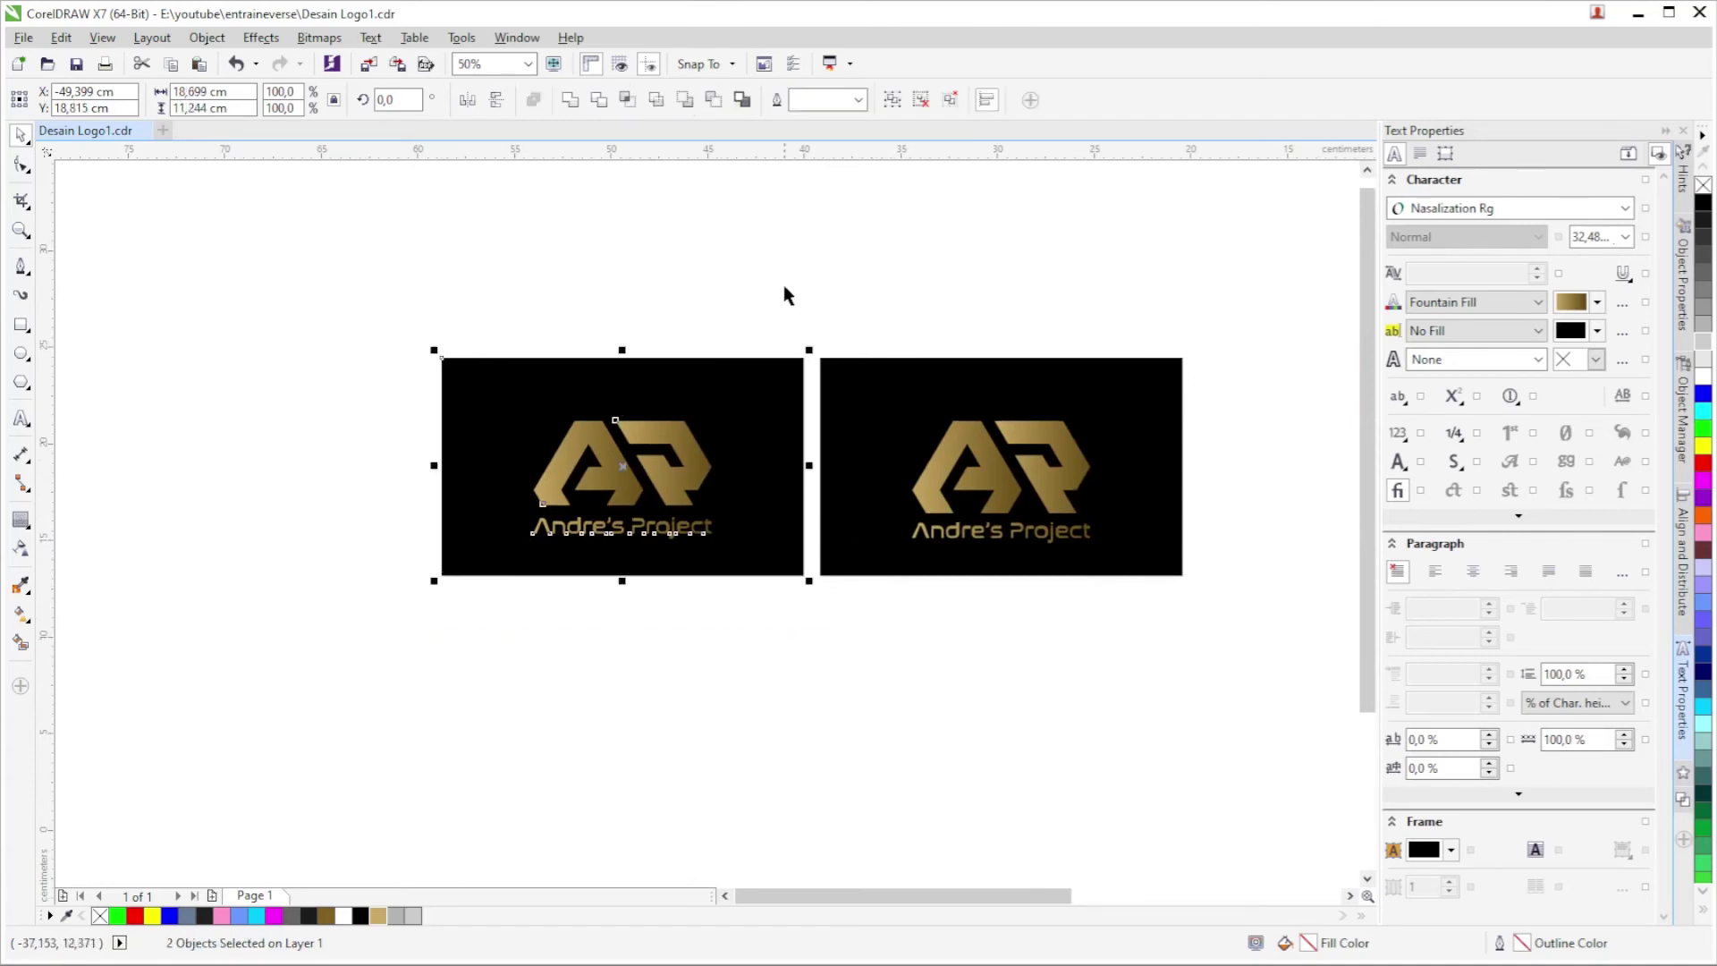
pyautogui.moveTo(785, 283); pyautogui.dragTo(764, 608)
pyautogui.moveTo(372, 295)
pyautogui.mouseDown()
pyautogui.moveTo(756, 274)
pyautogui.moveTo(1256, 674)
pyautogui.mouseUp()
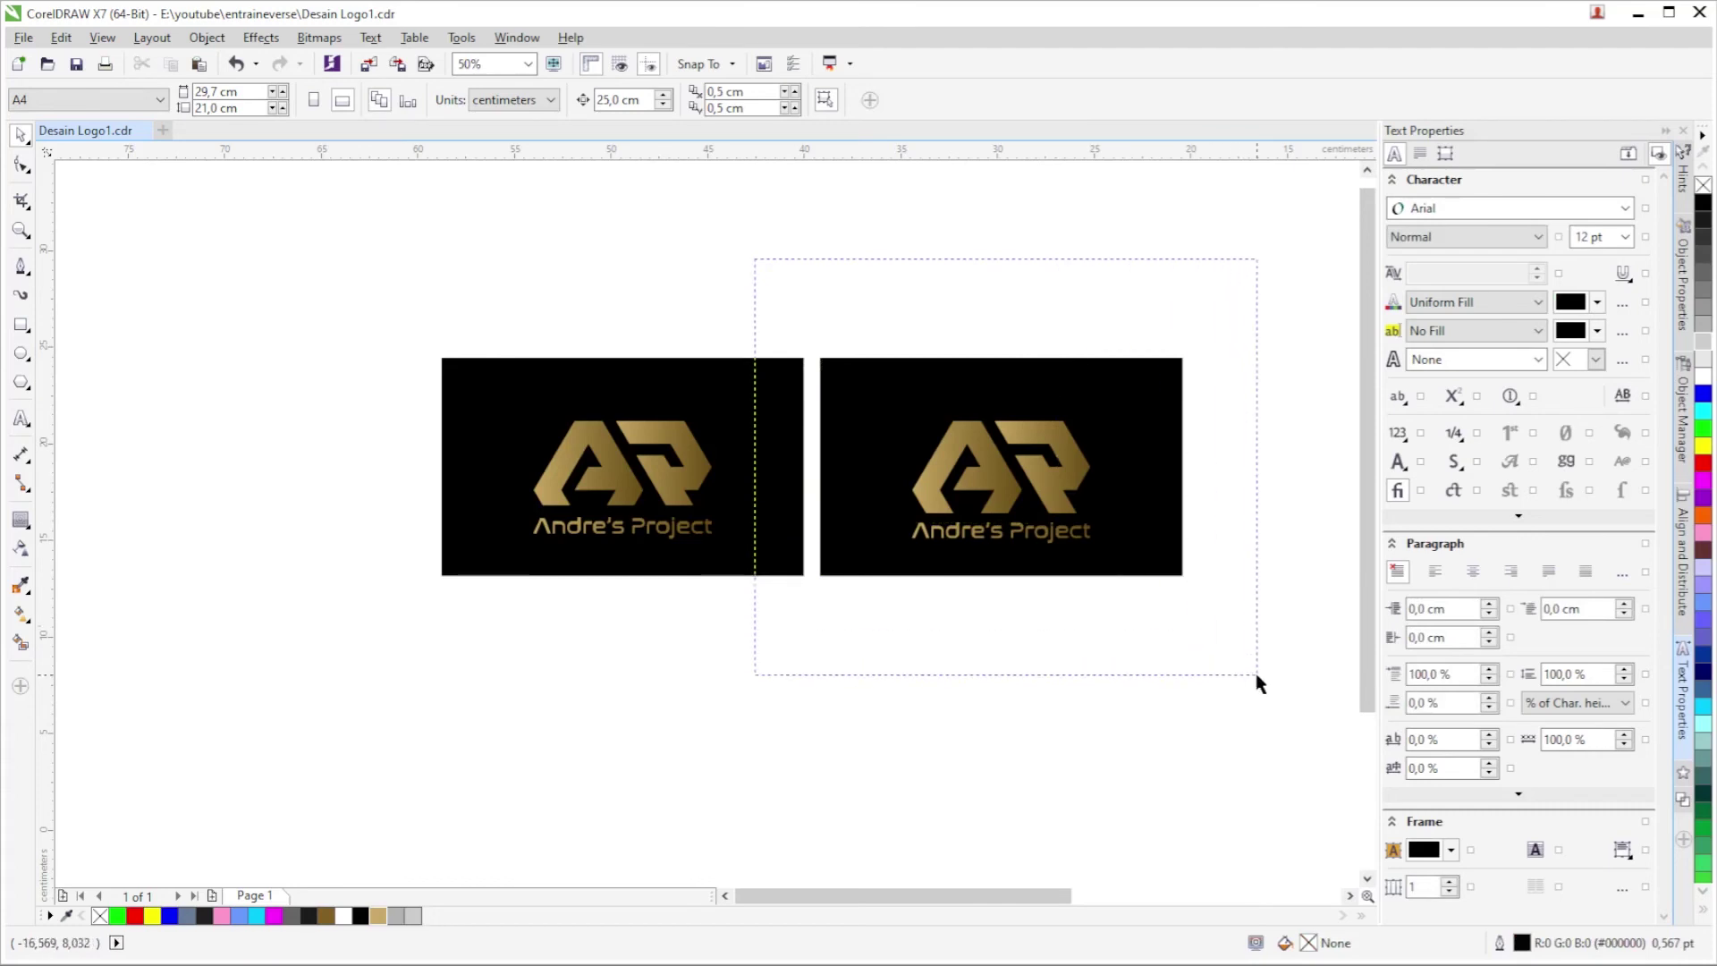
pyautogui.press('Delete')
# Copy the left card beside itself, then copy both cards below to form a 2×2 grid.
pyautogui.moveTo(398, 314); pyautogui.dragTo(787, 626)
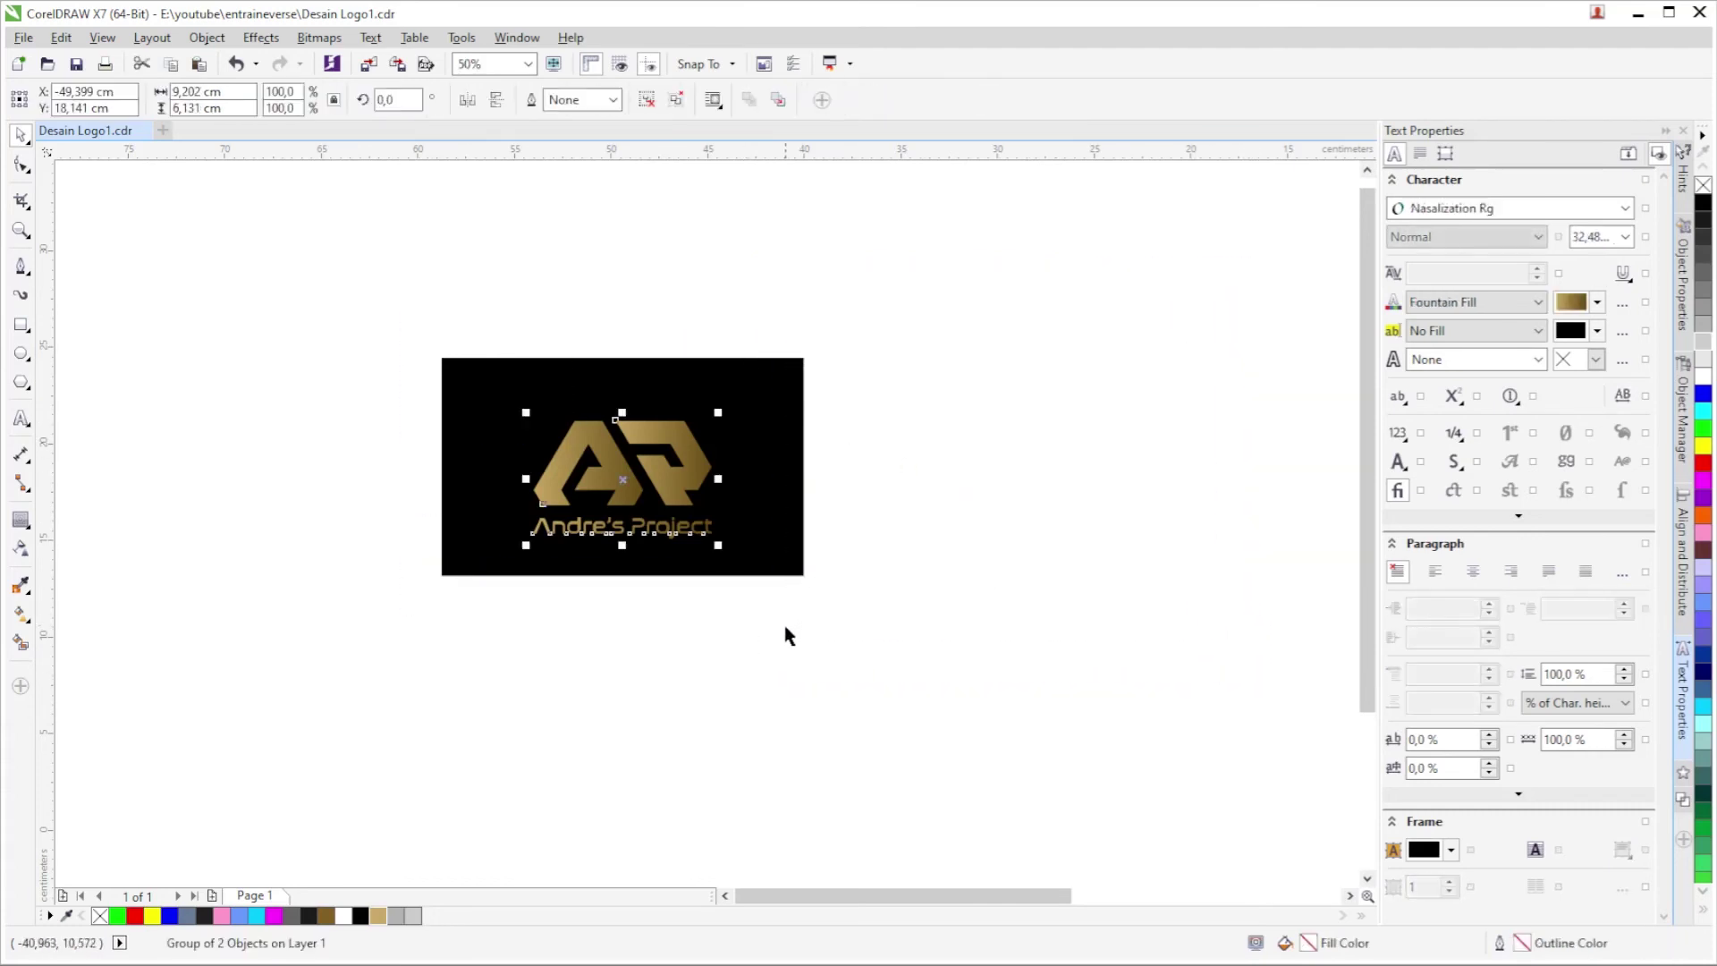
pyautogui.click(970, 575)
pyautogui.moveTo(364, 268); pyautogui.dragTo(827, 590)
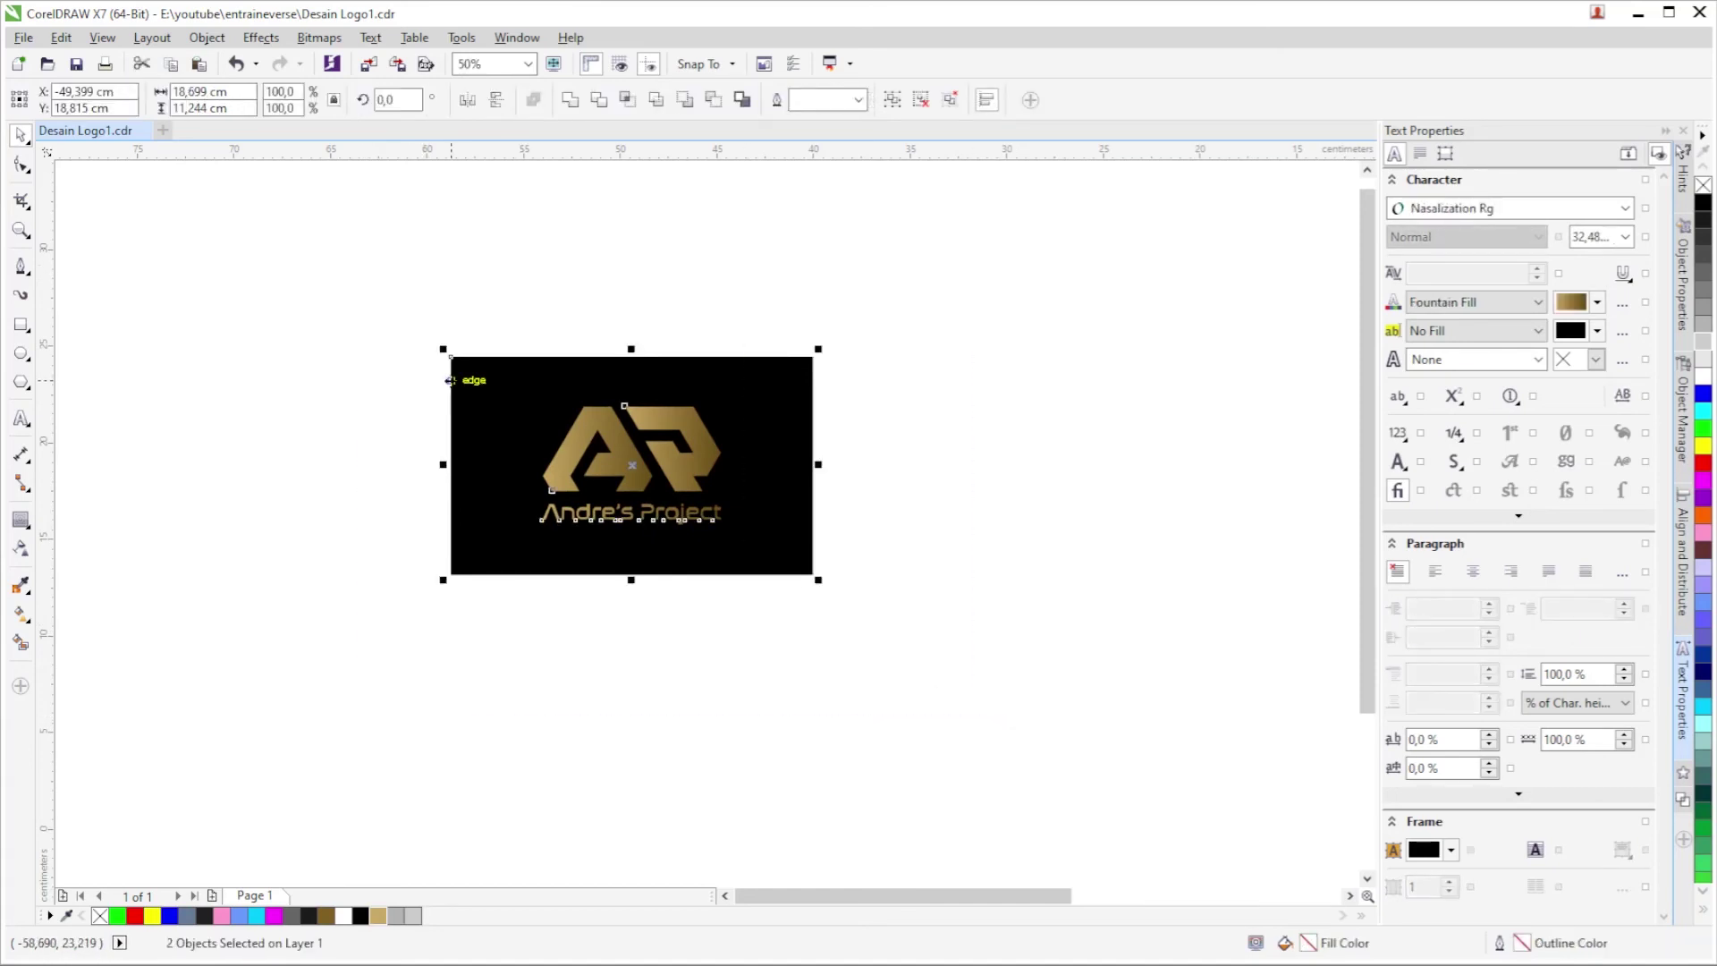
pyautogui.moveTo(453, 393); pyautogui.dragTo(815, 393)
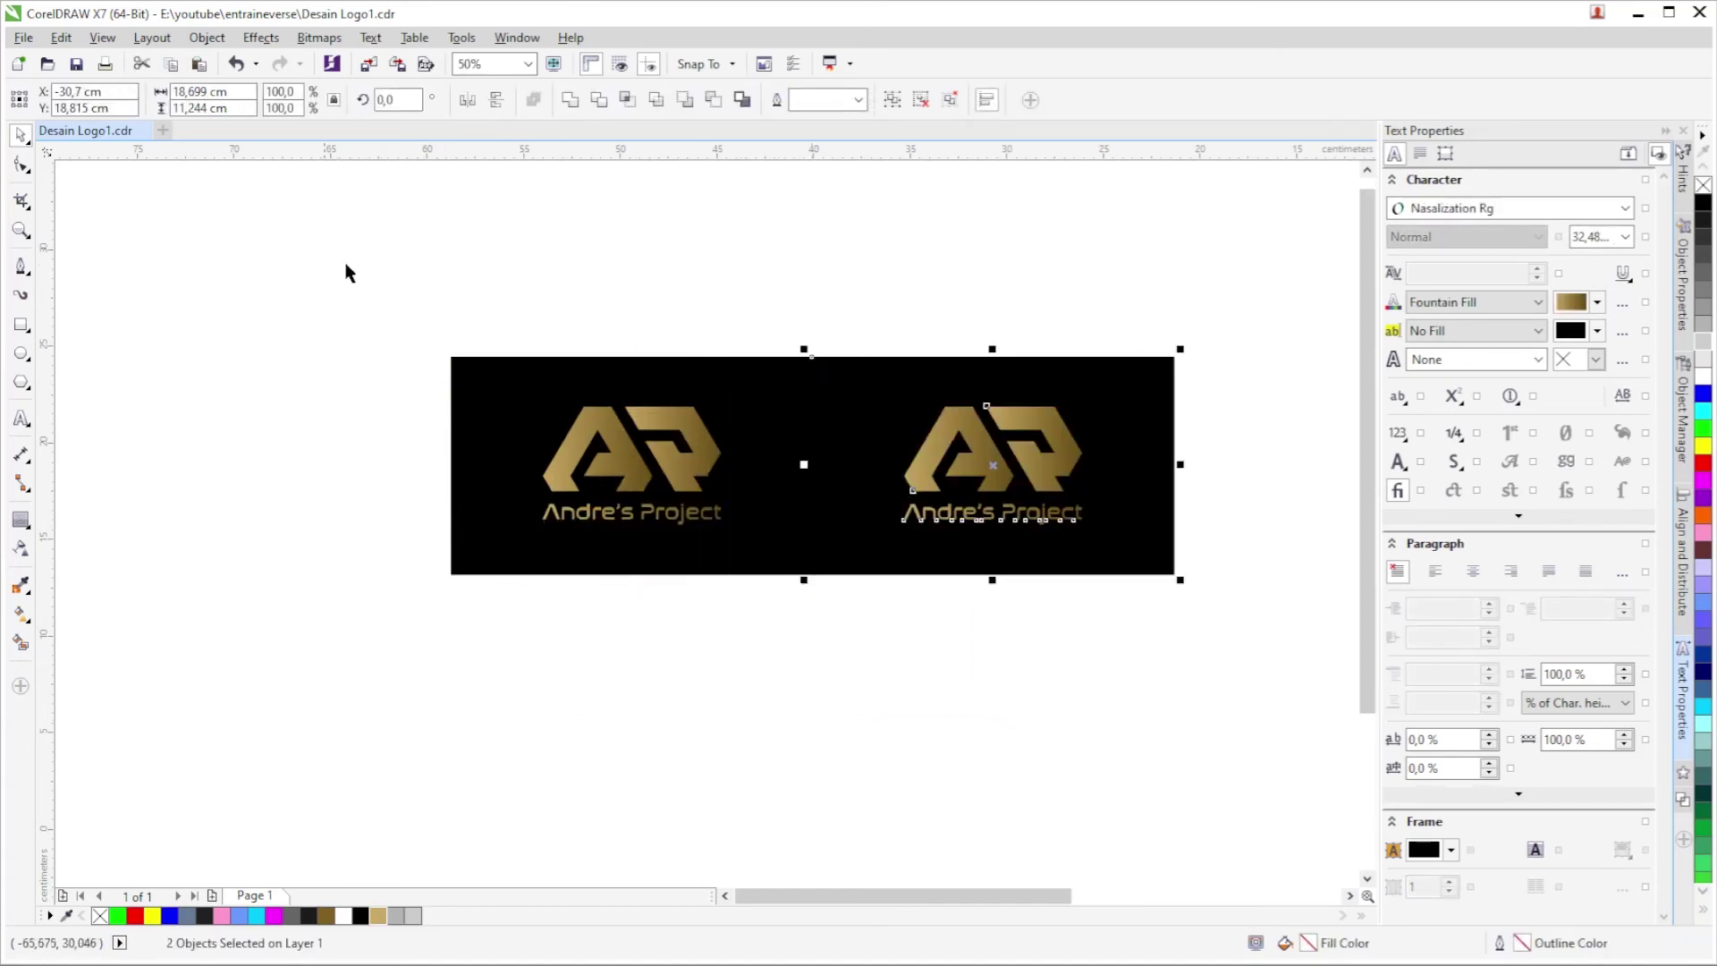
pyautogui.moveTo(344, 253); pyautogui.dragTo(1242, 737)
pyautogui.moveTo(813, 357); pyautogui.dragTo(826, 574)
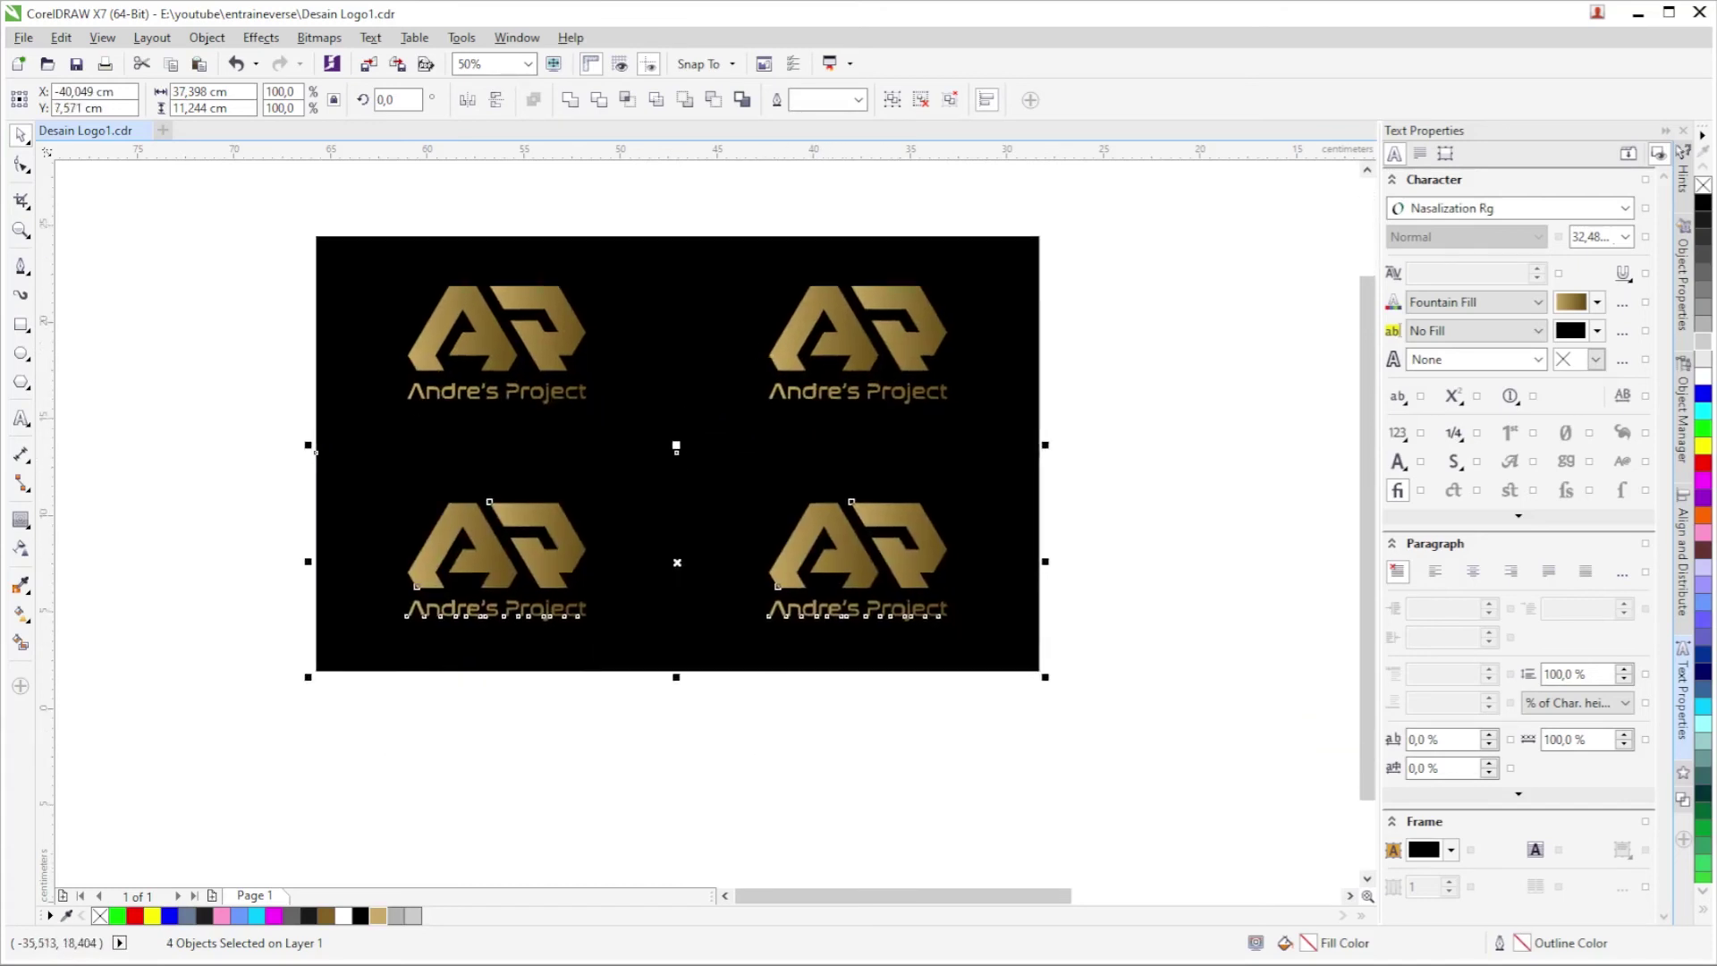
# Delete the top-right card's black background so that card shows white.
pyautogui.click(635, 502)
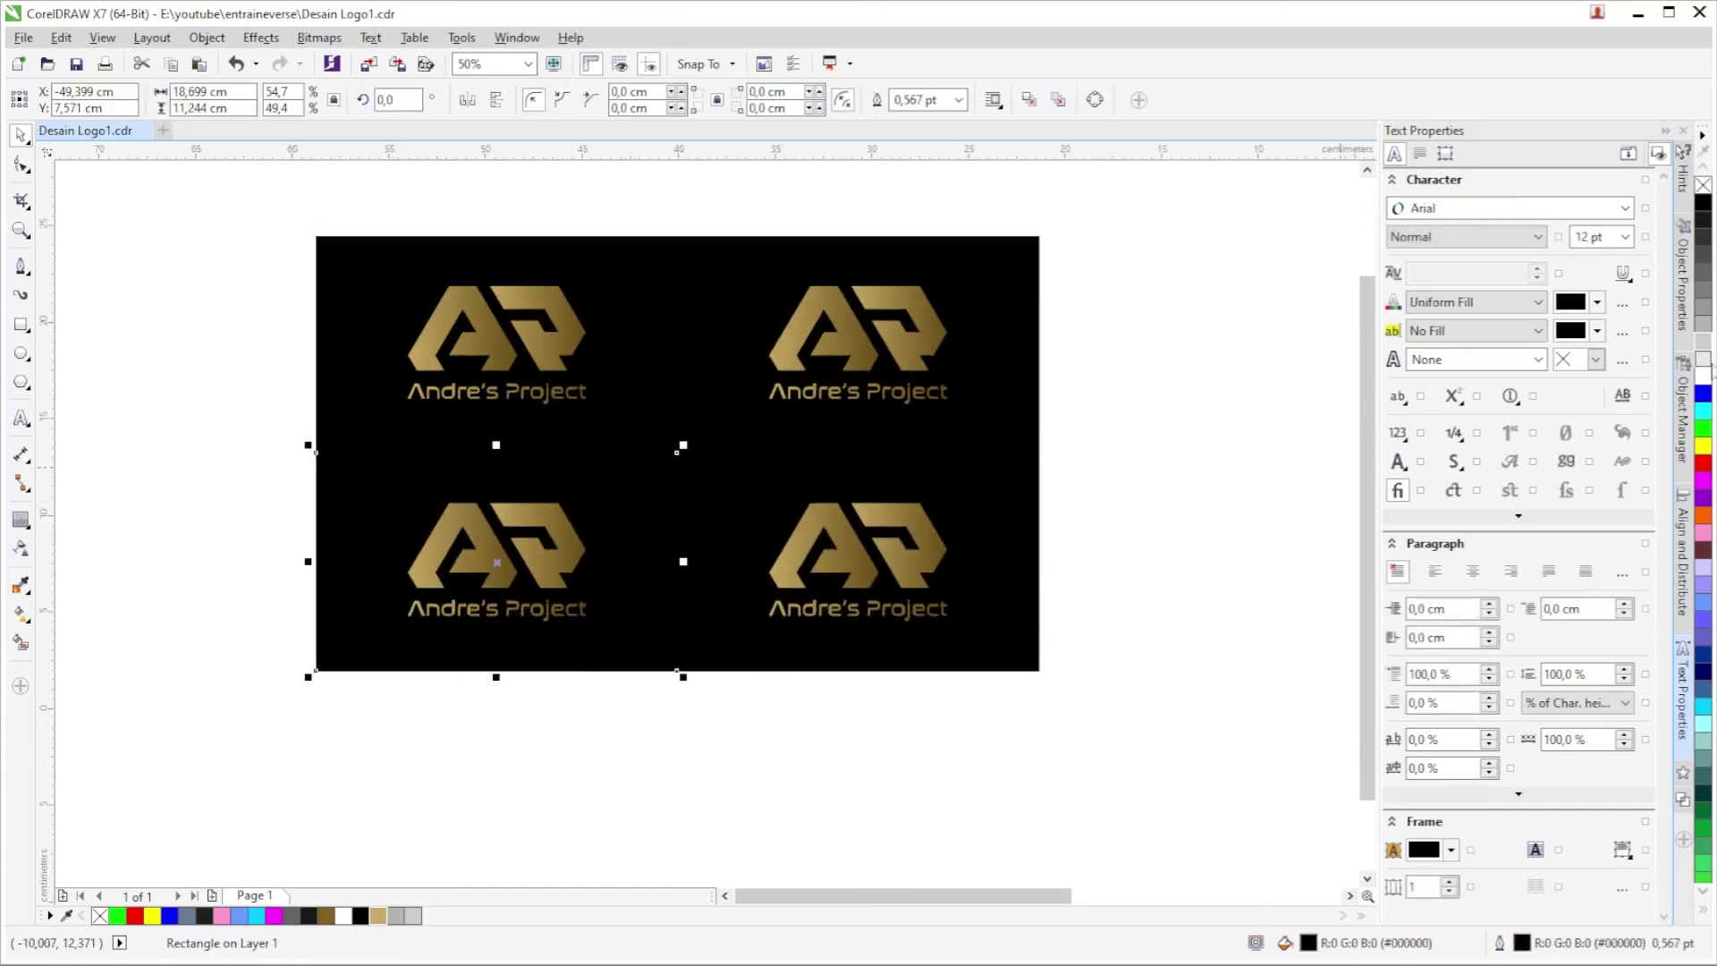
pyautogui.click(1703, 371)
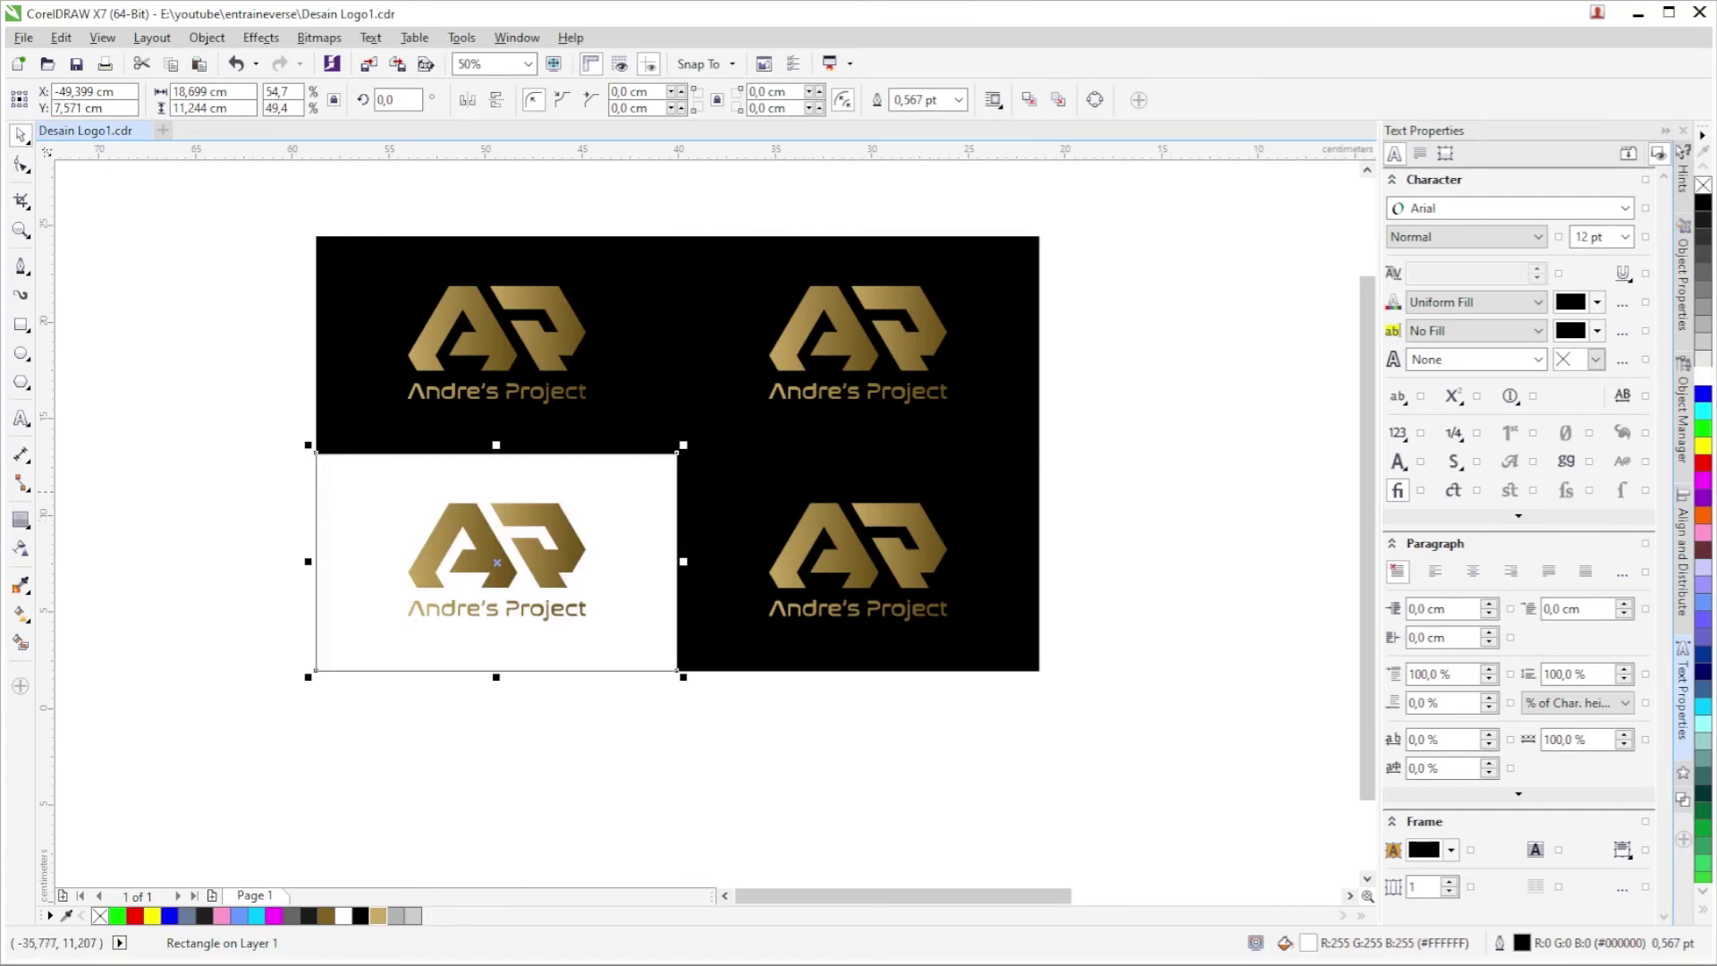
pyautogui.click(605, 480)
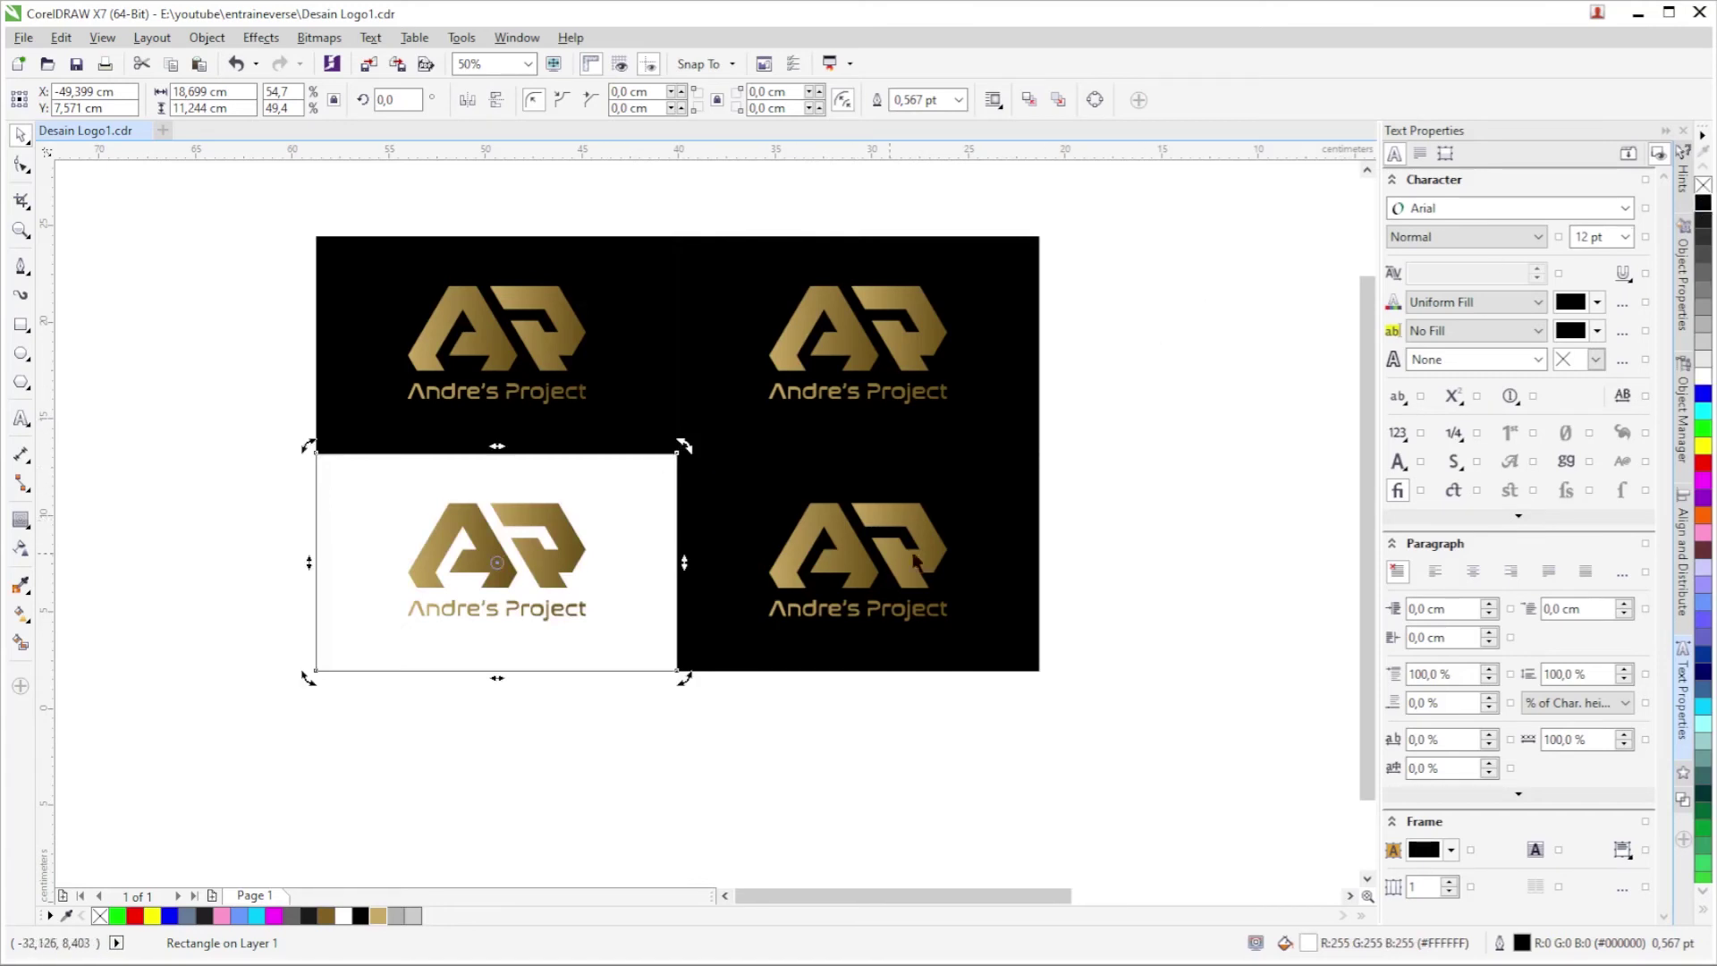
pyautogui.click(915, 562)
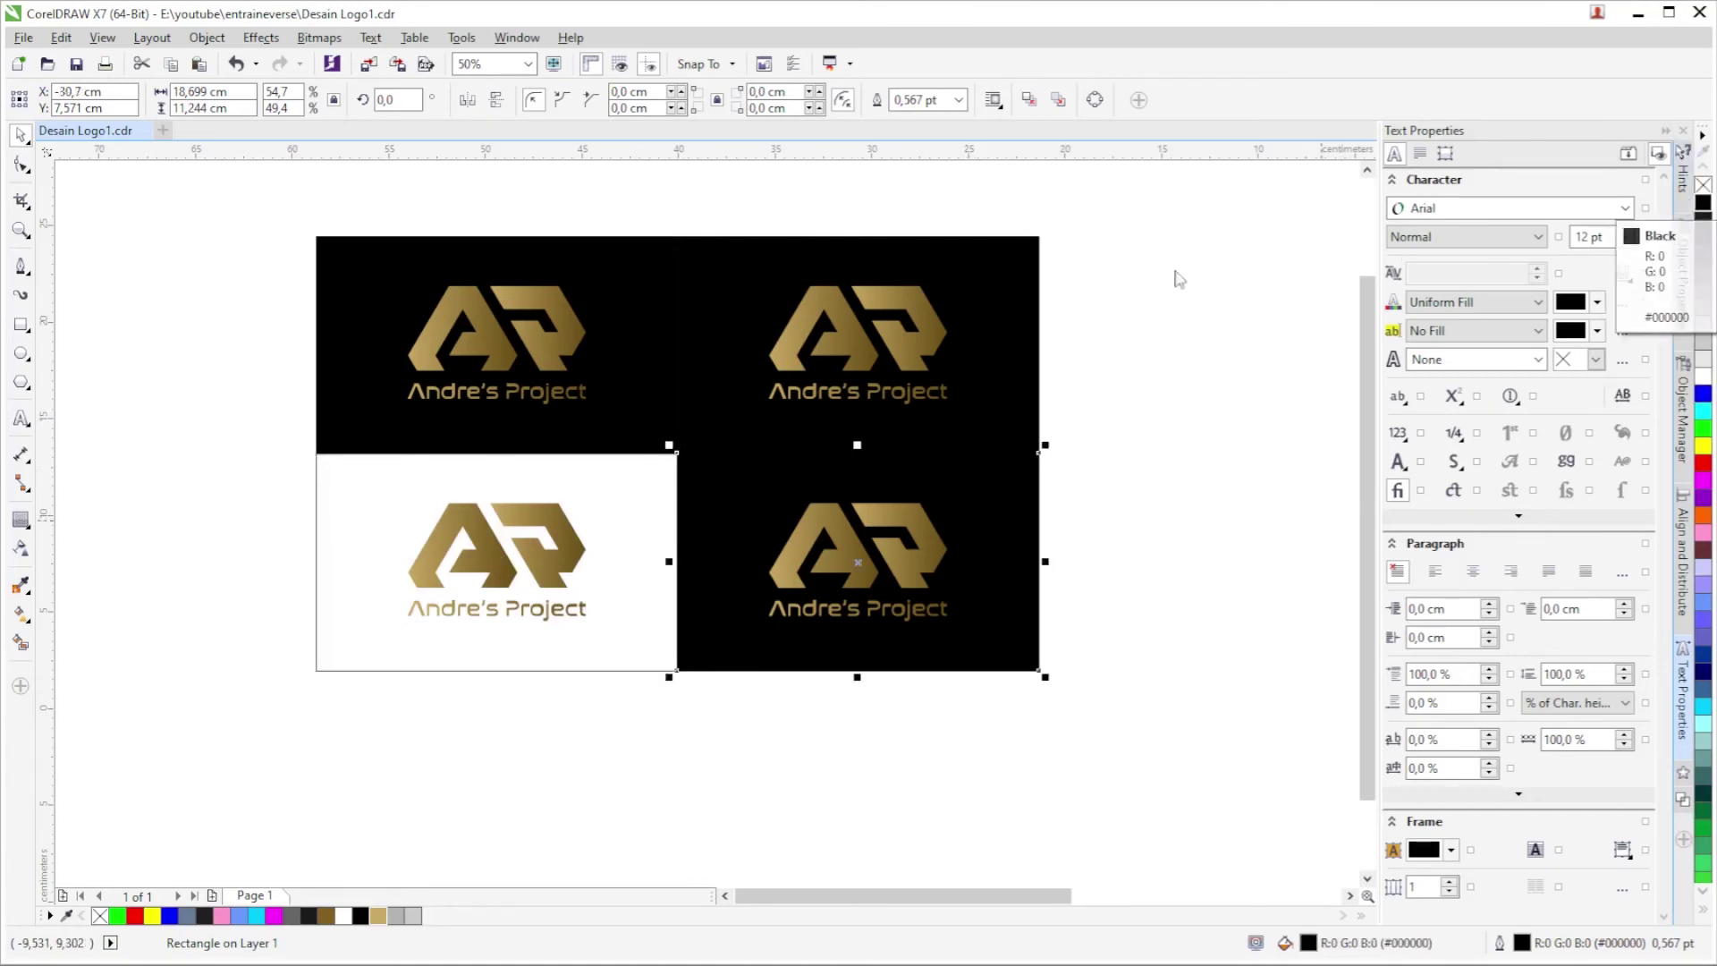
pyautogui.click(1011, 295)
pyautogui.press('Delete')
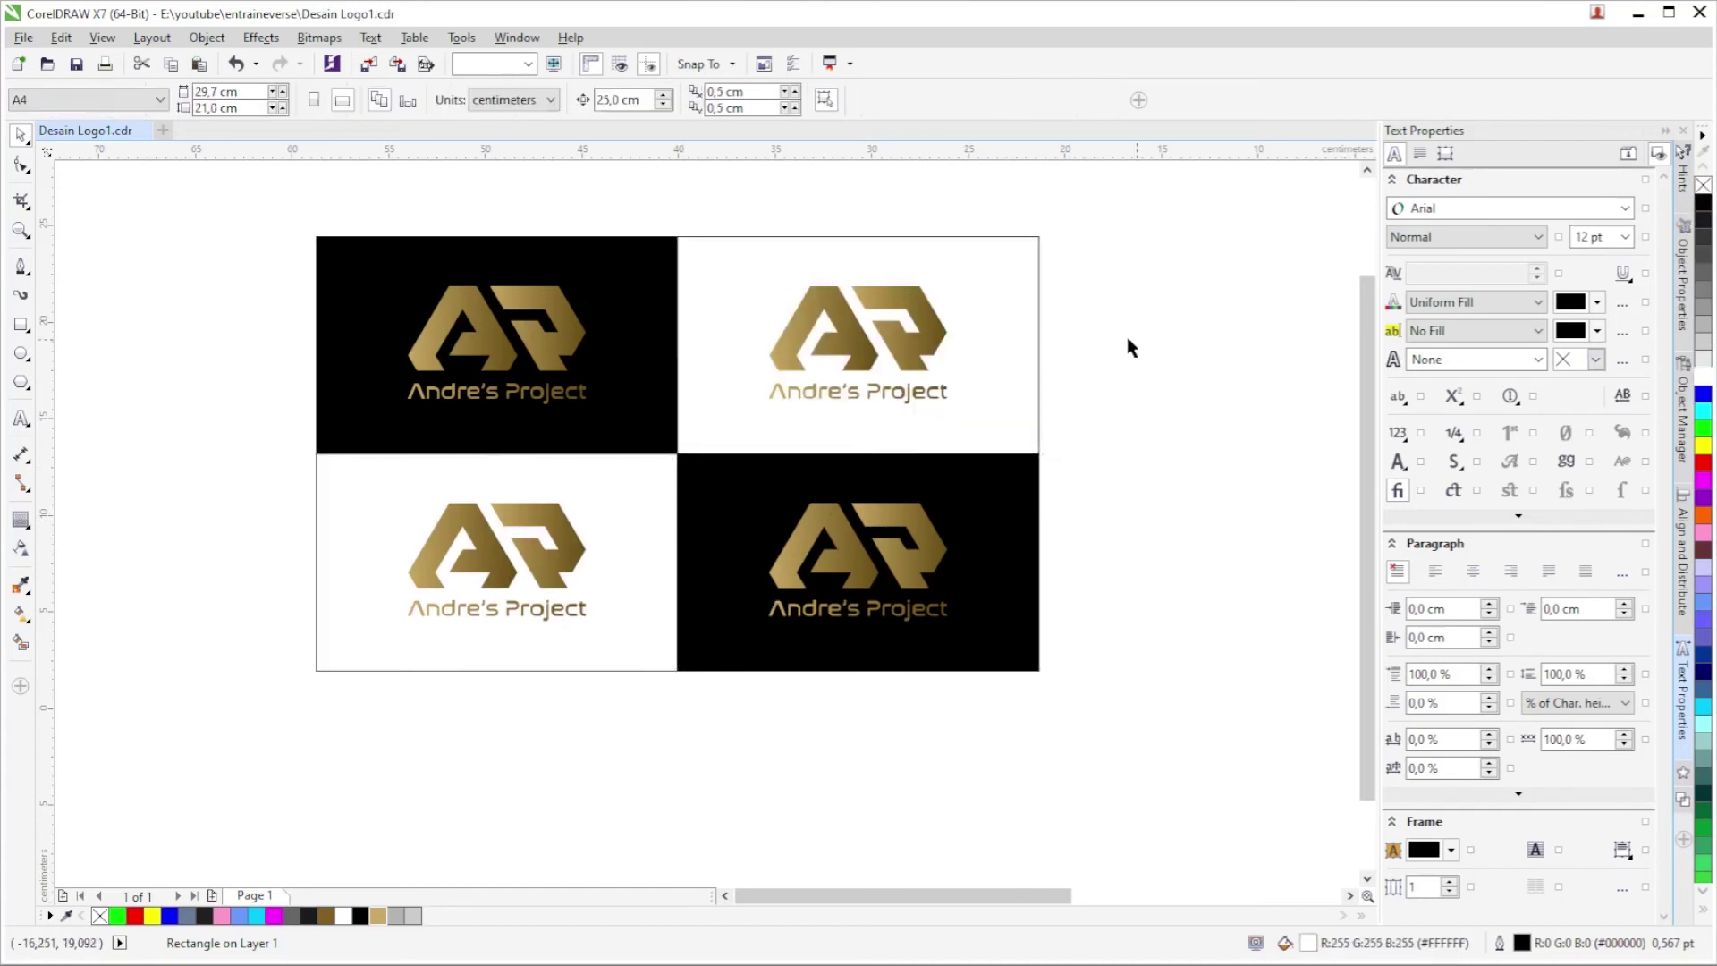
# Fill the bottom-left card's background with pink.
pyautogui.scroll(-1, 689, 608)
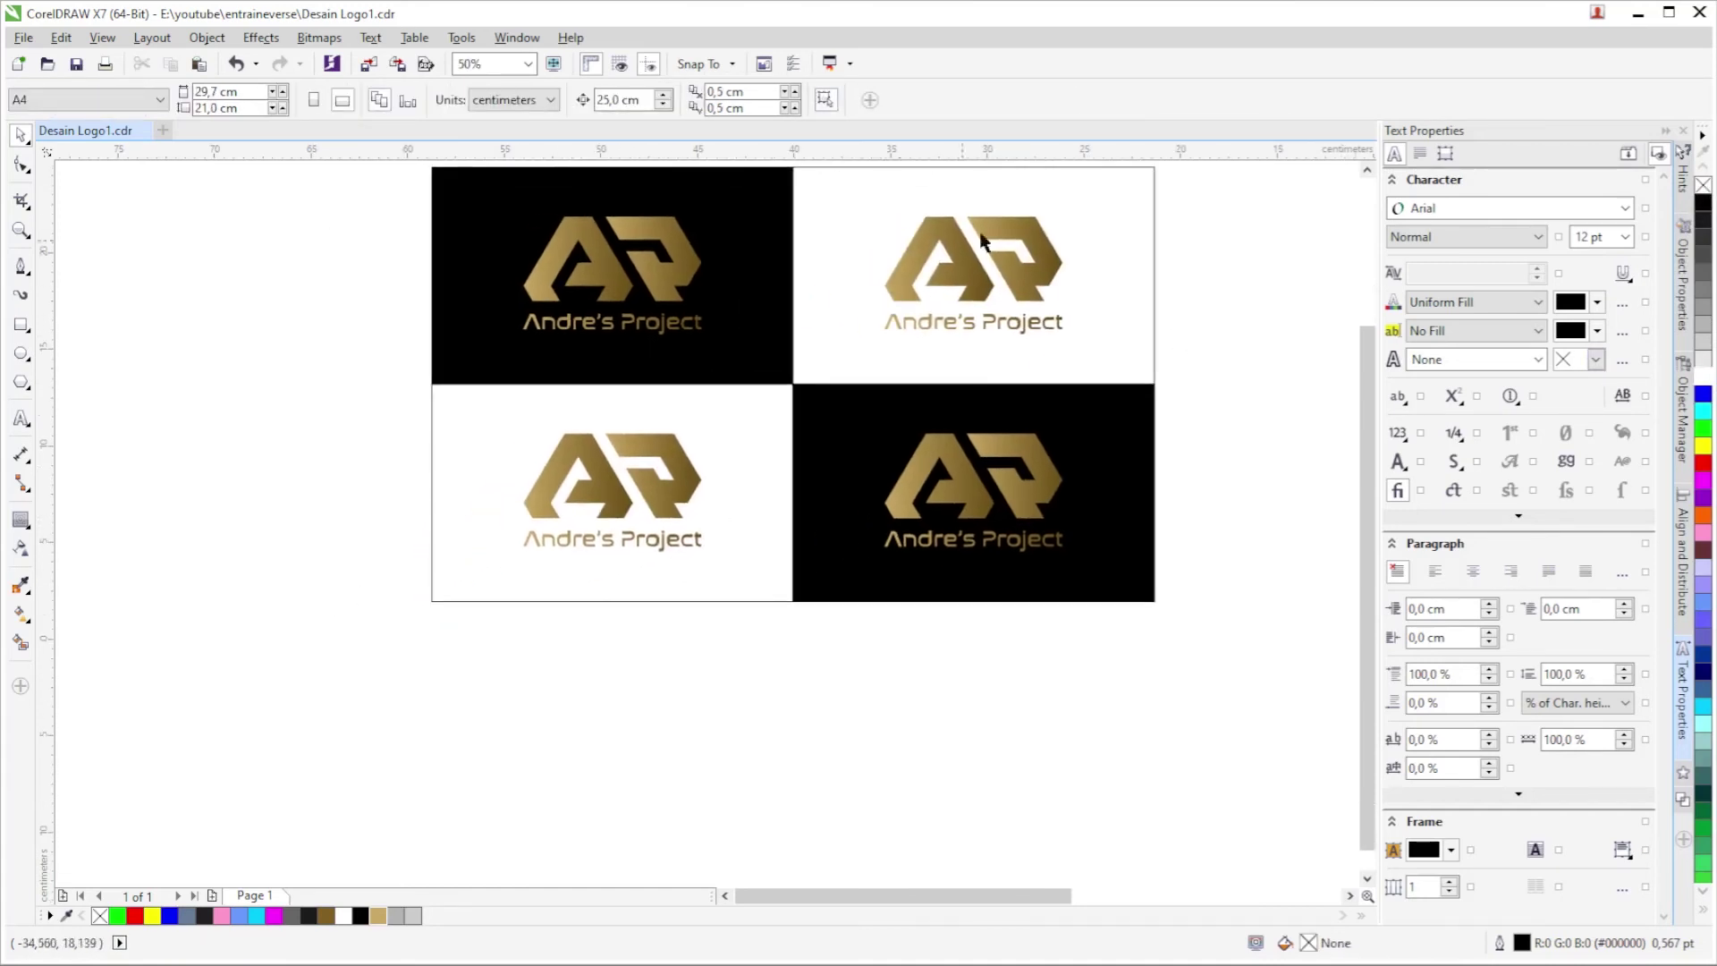
pyautogui.scroll(1, 1018, 235)
pyautogui.scroll(-1, 998, 259)
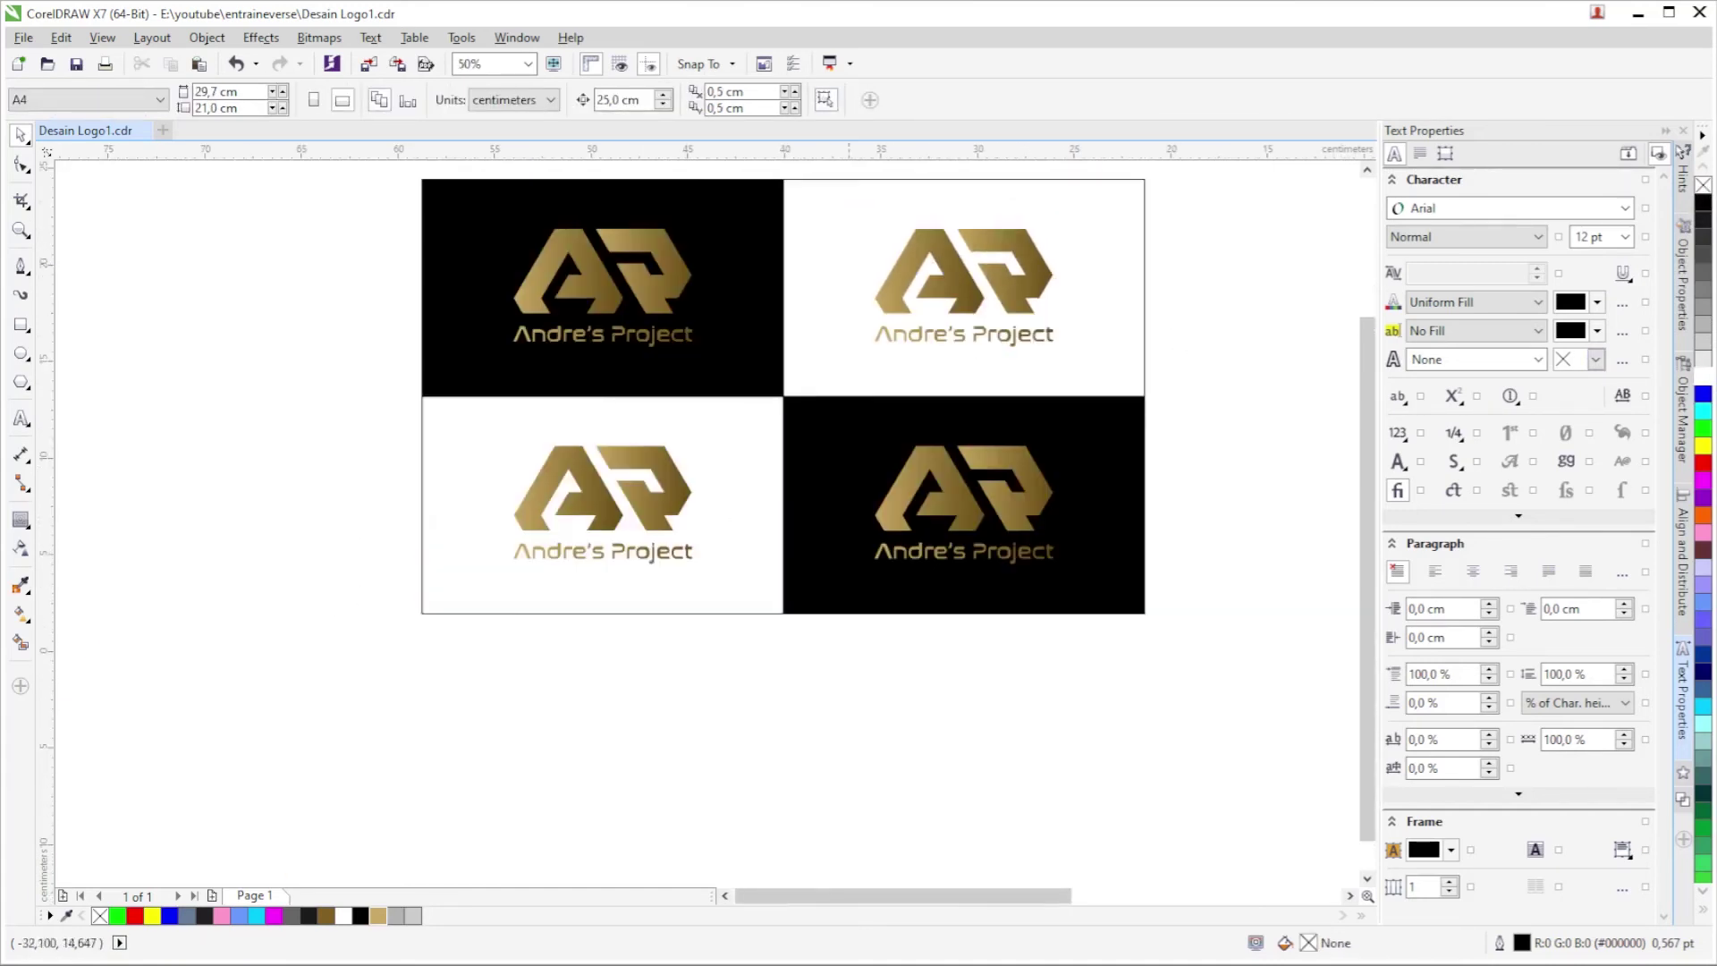
pyautogui.click(739, 439)
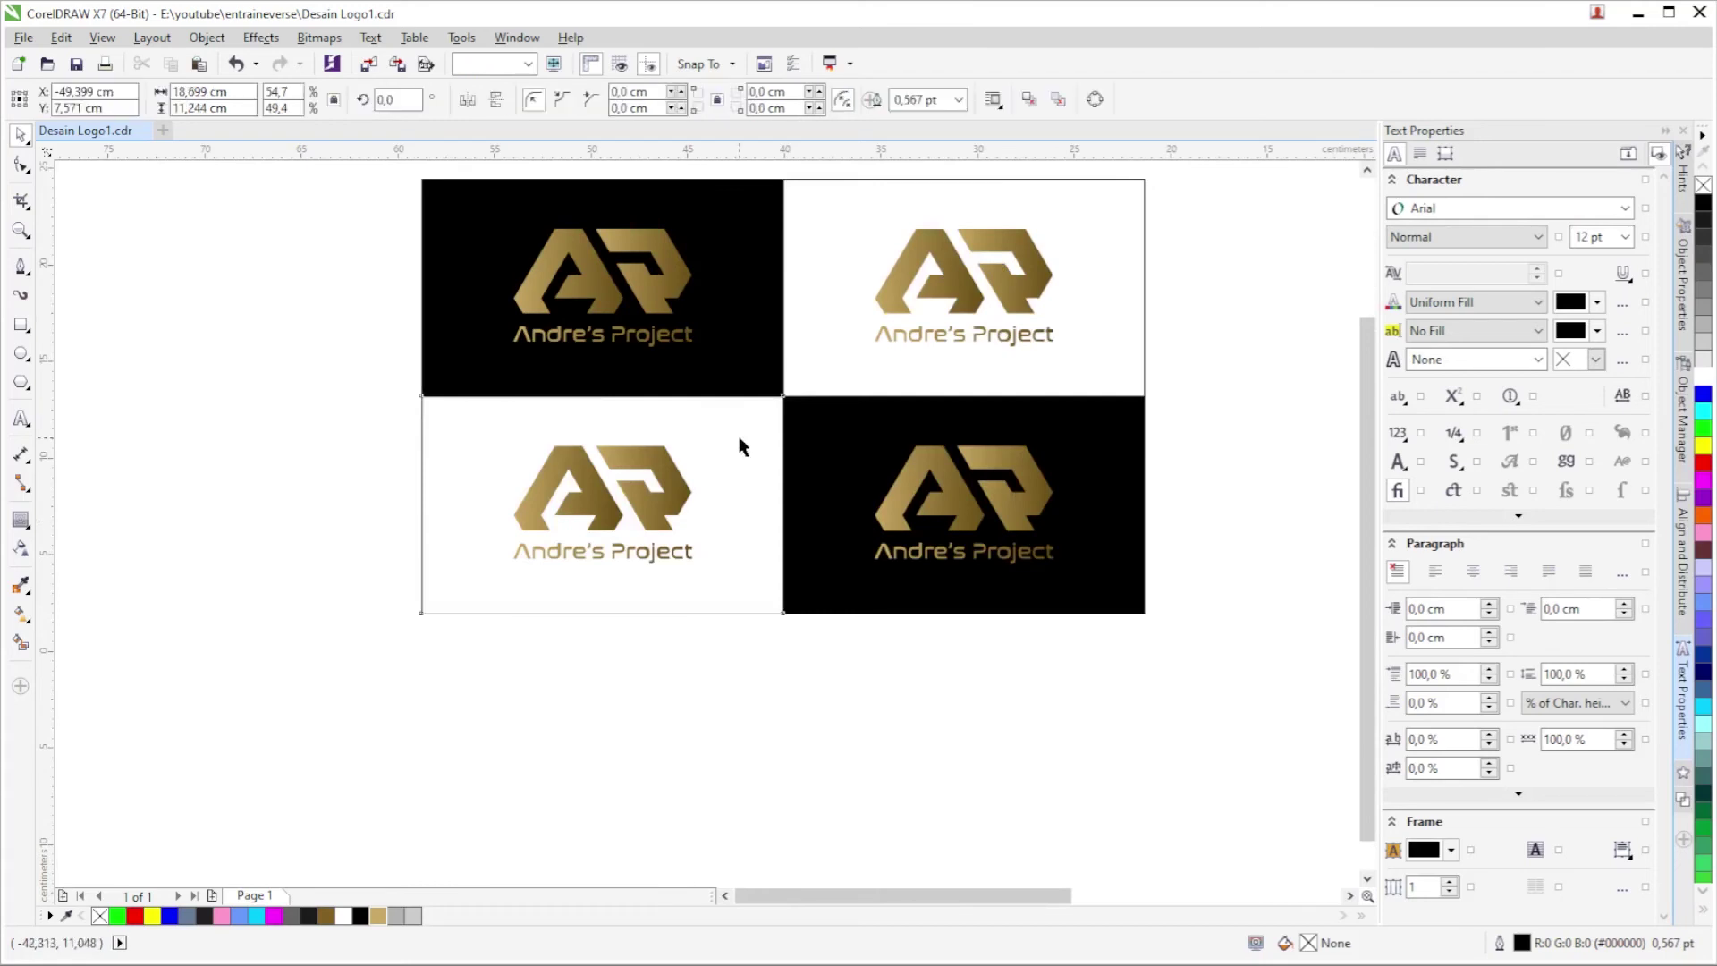
pyautogui.click(1704, 533)
pyautogui.click(832, 707)
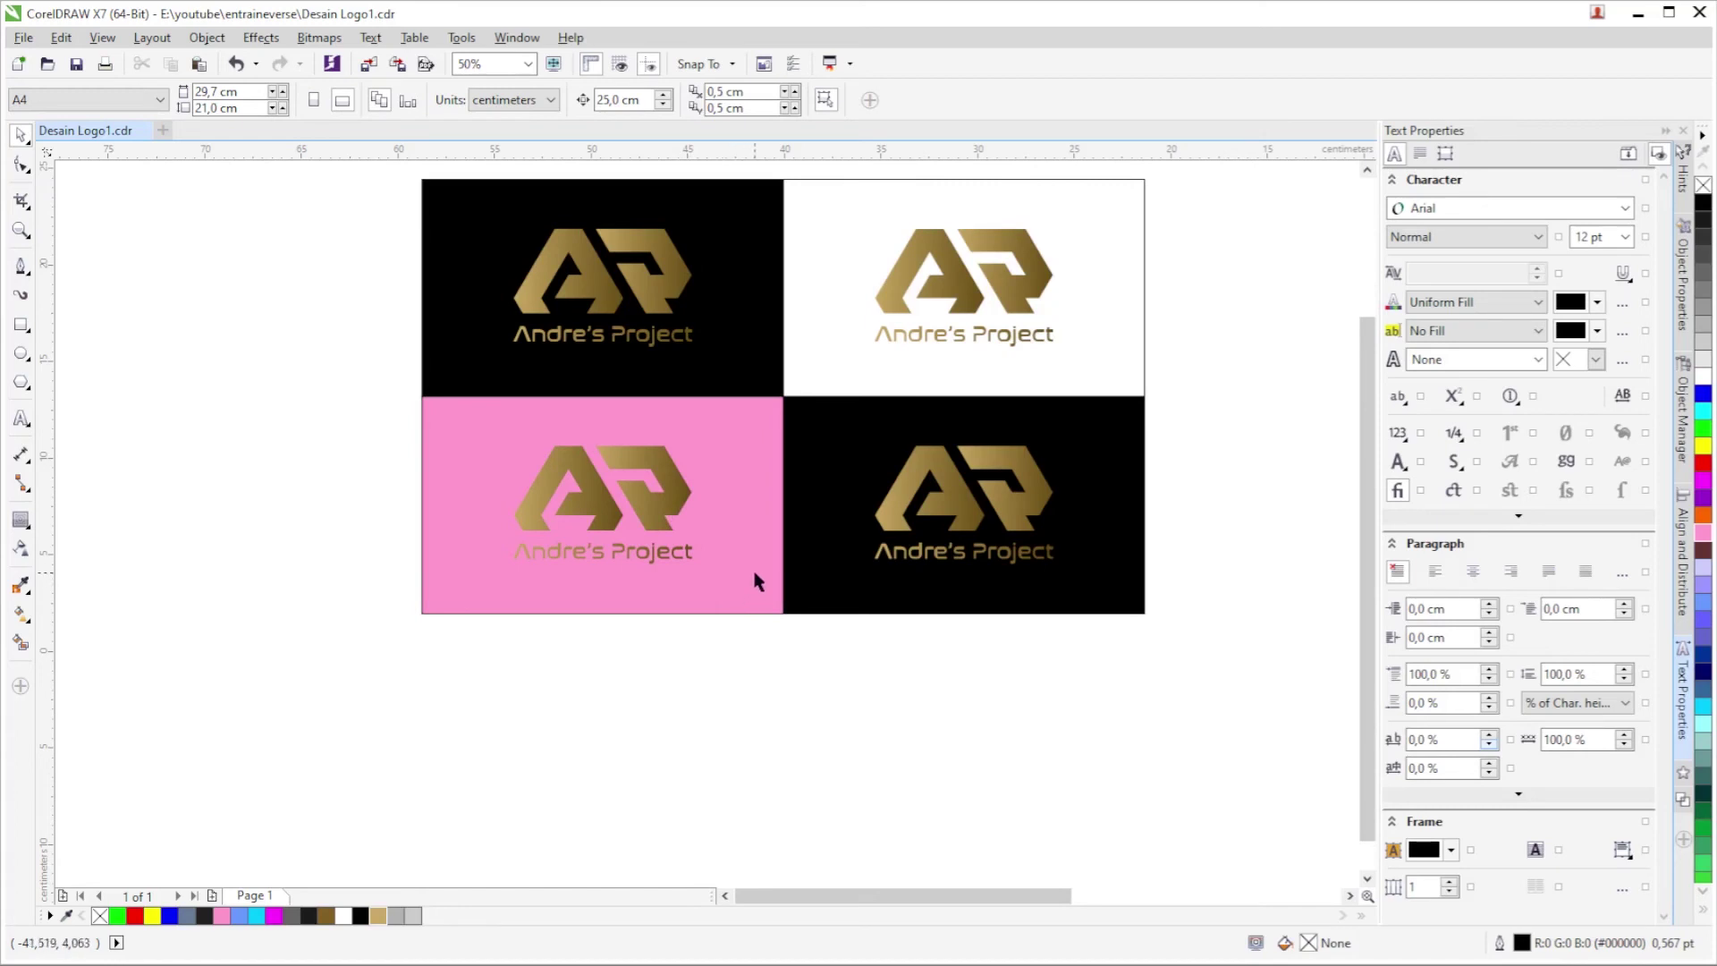
# Try white and black on the pink card's logo, undo, and reselect the logo.
pyautogui.scroll(2, 748, 569)
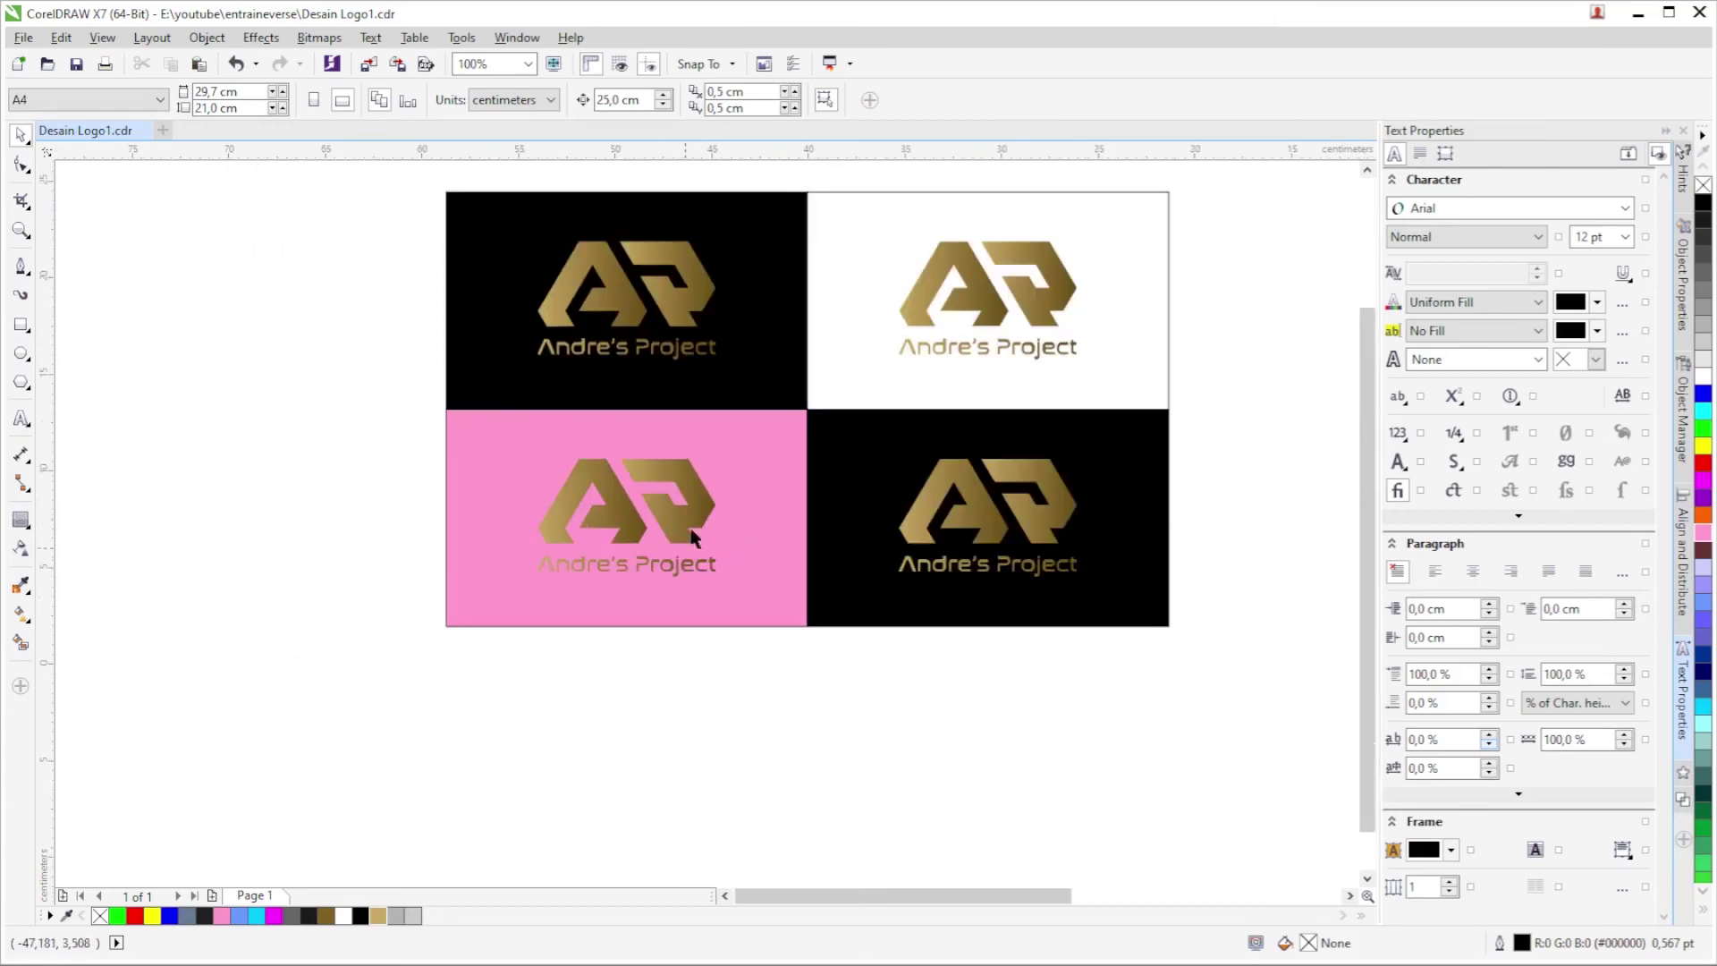
pyautogui.scroll(-2, 693, 461)
pyautogui.moveTo(476, 698); pyautogui.dragTo(741, 427)
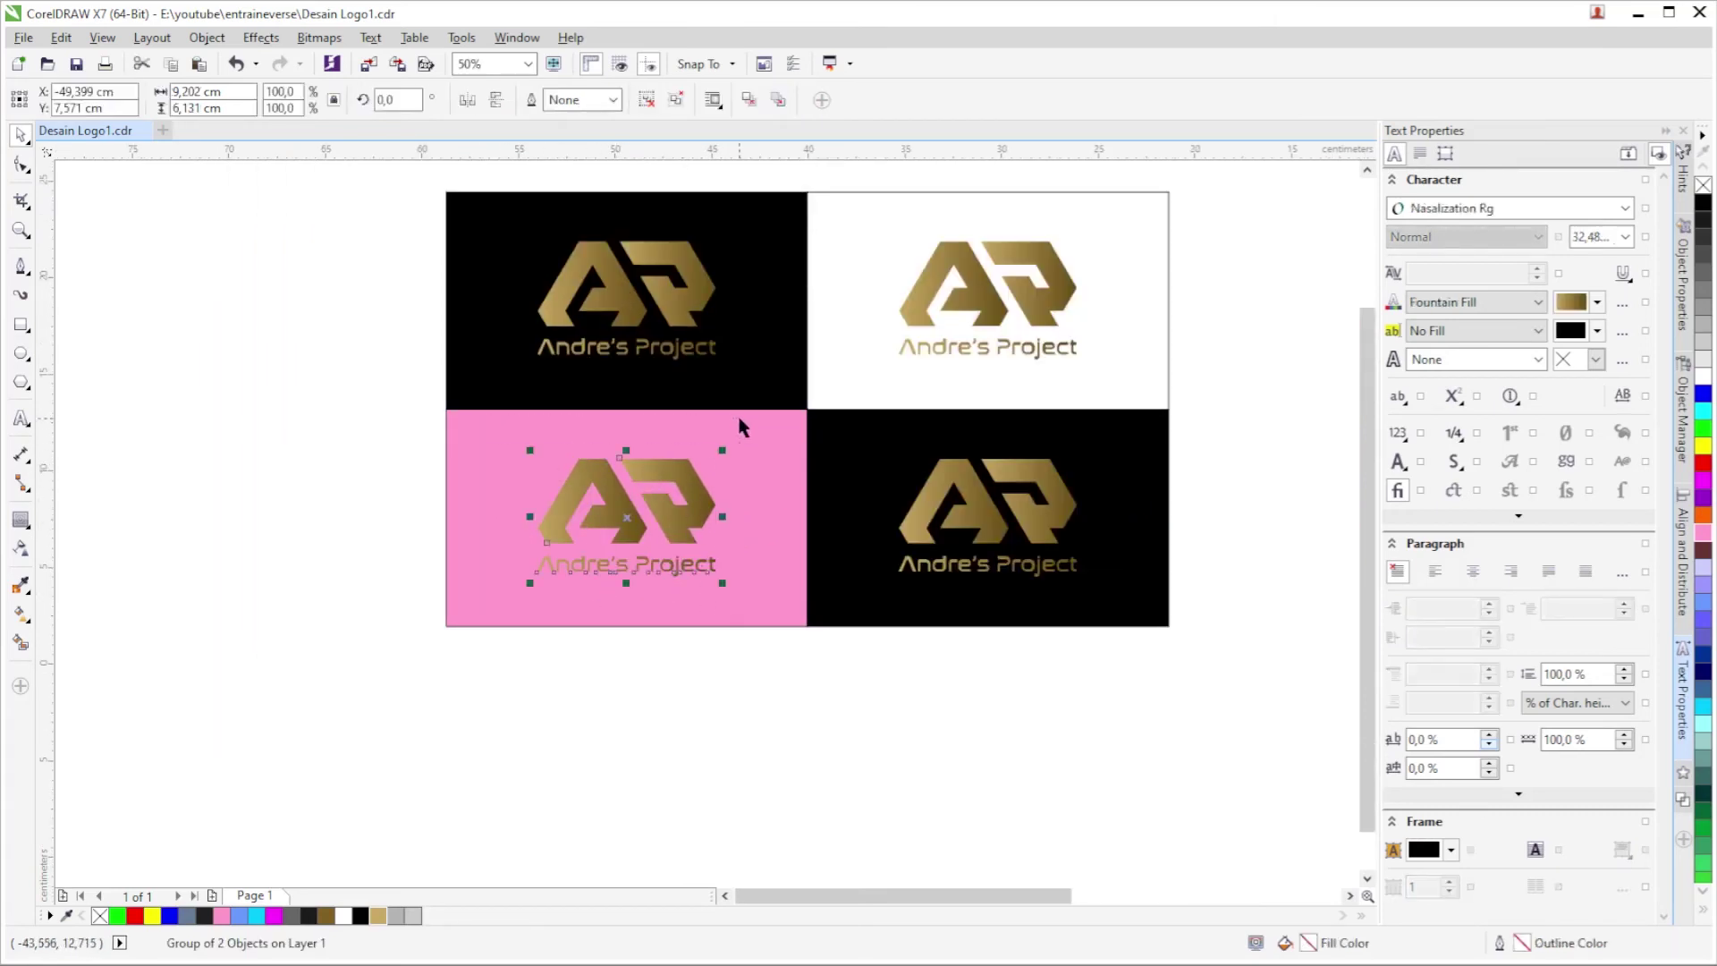
pyautogui.click(1704, 374)
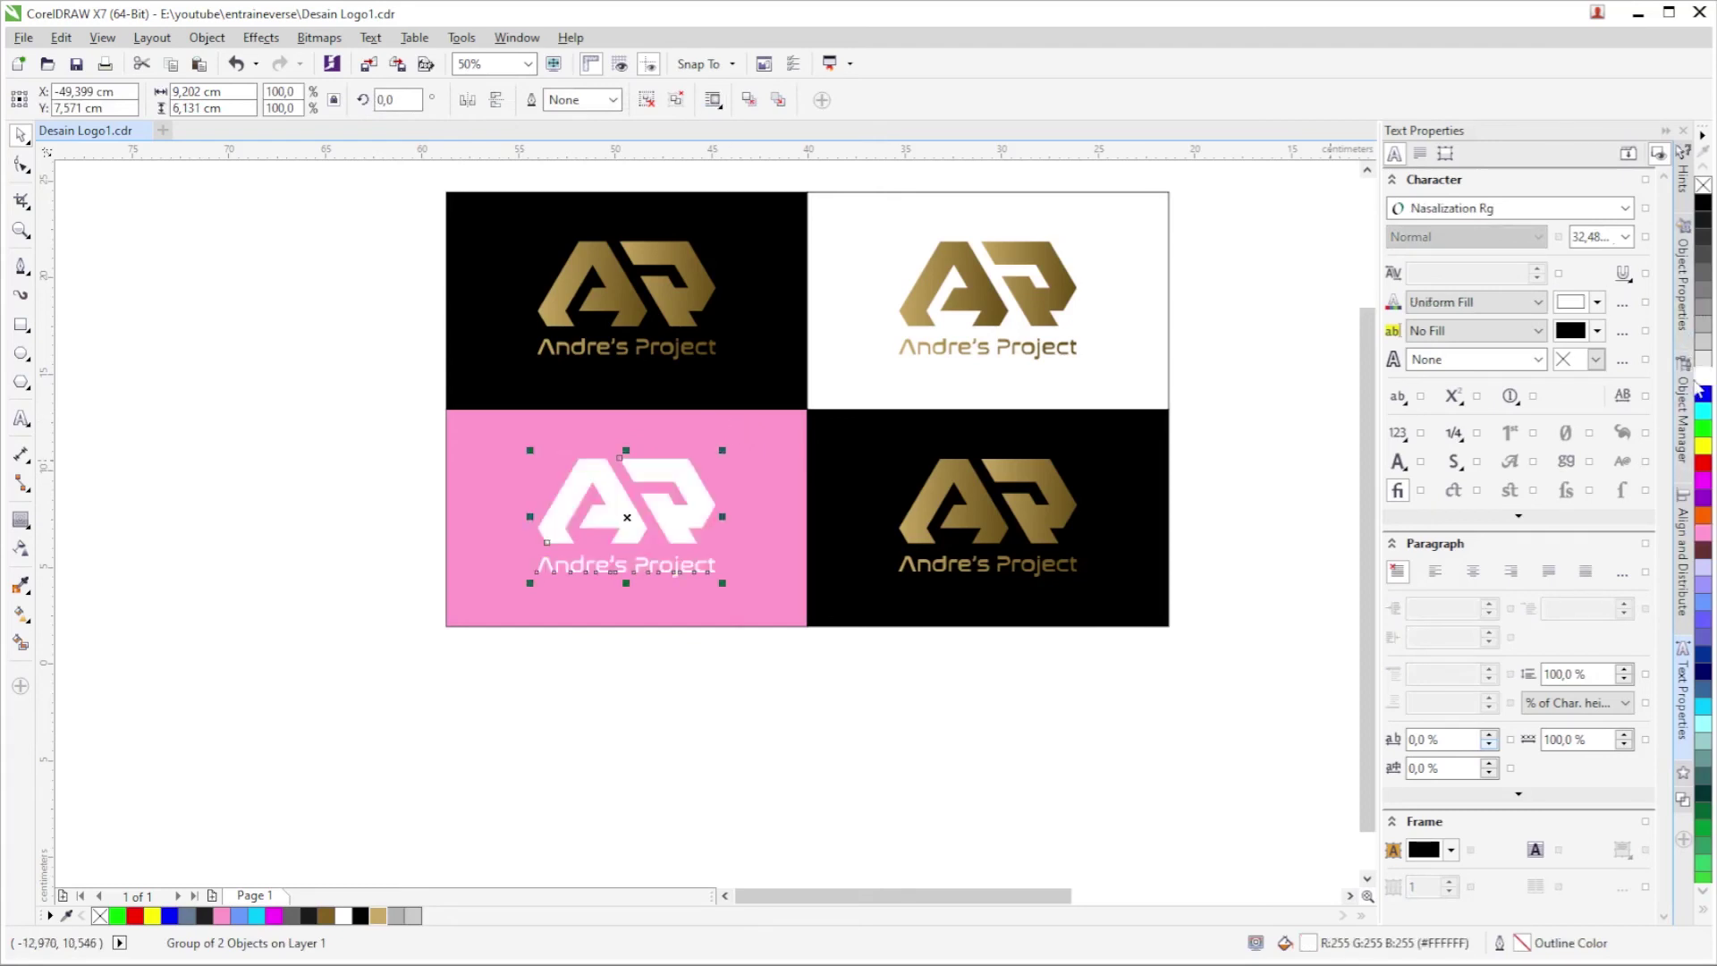
pyautogui.click(1704, 203)
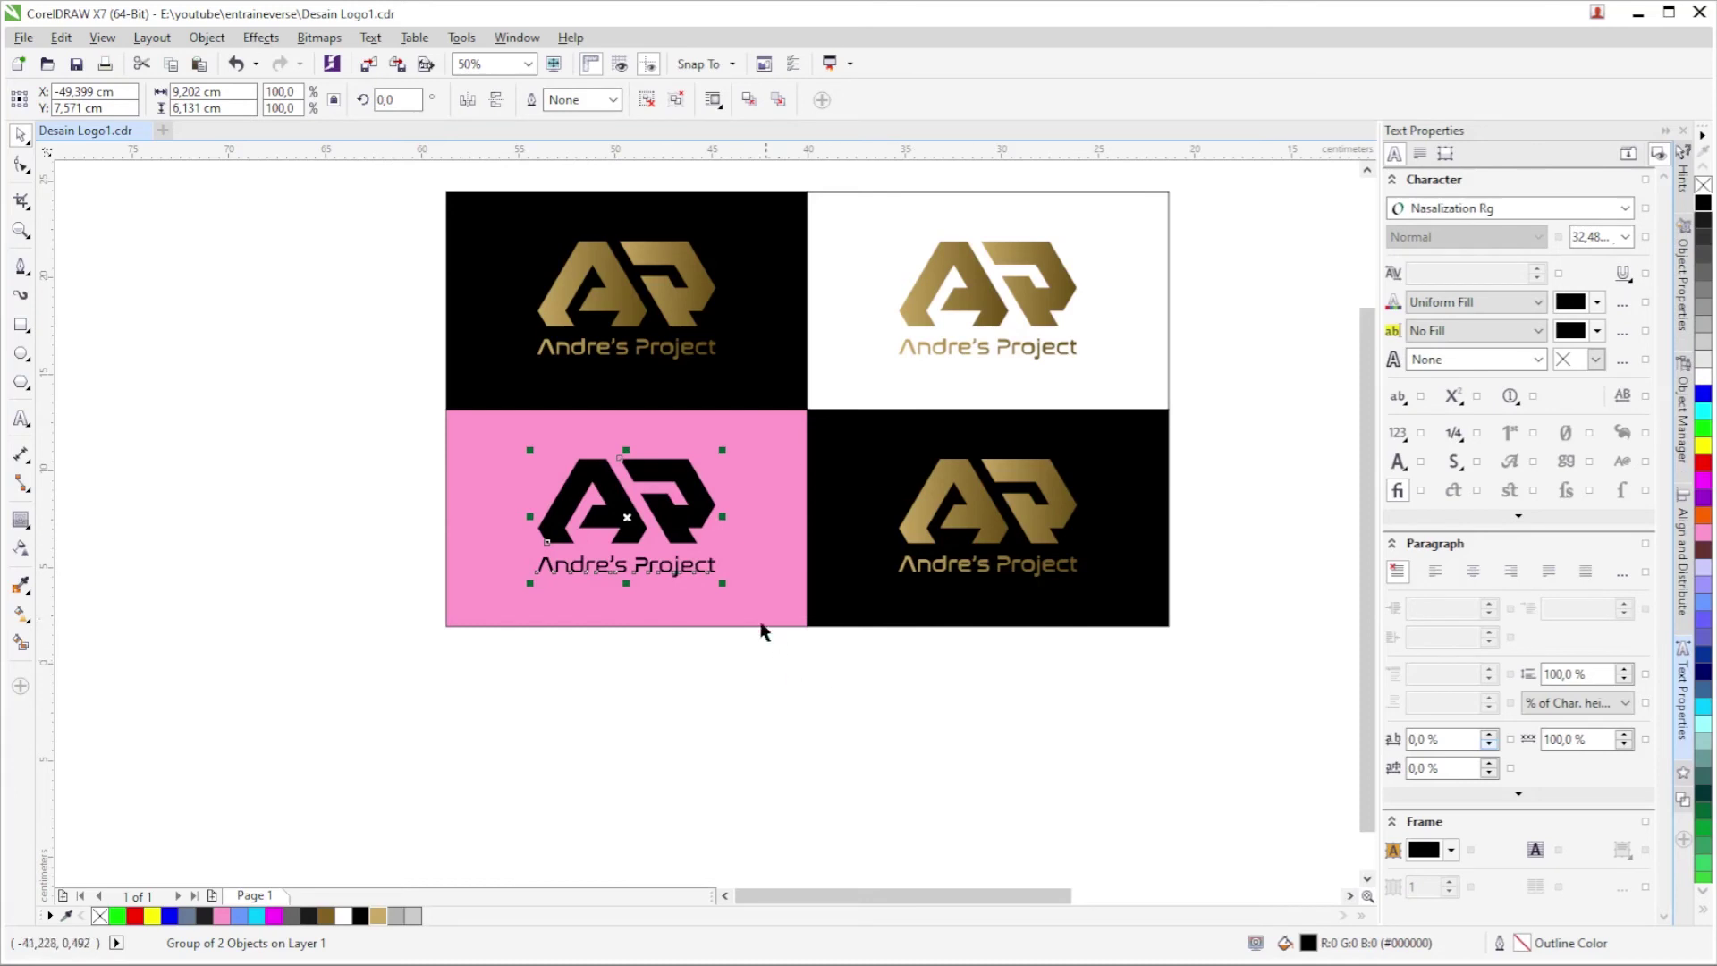
pyautogui.scroll(2, 704, 531)
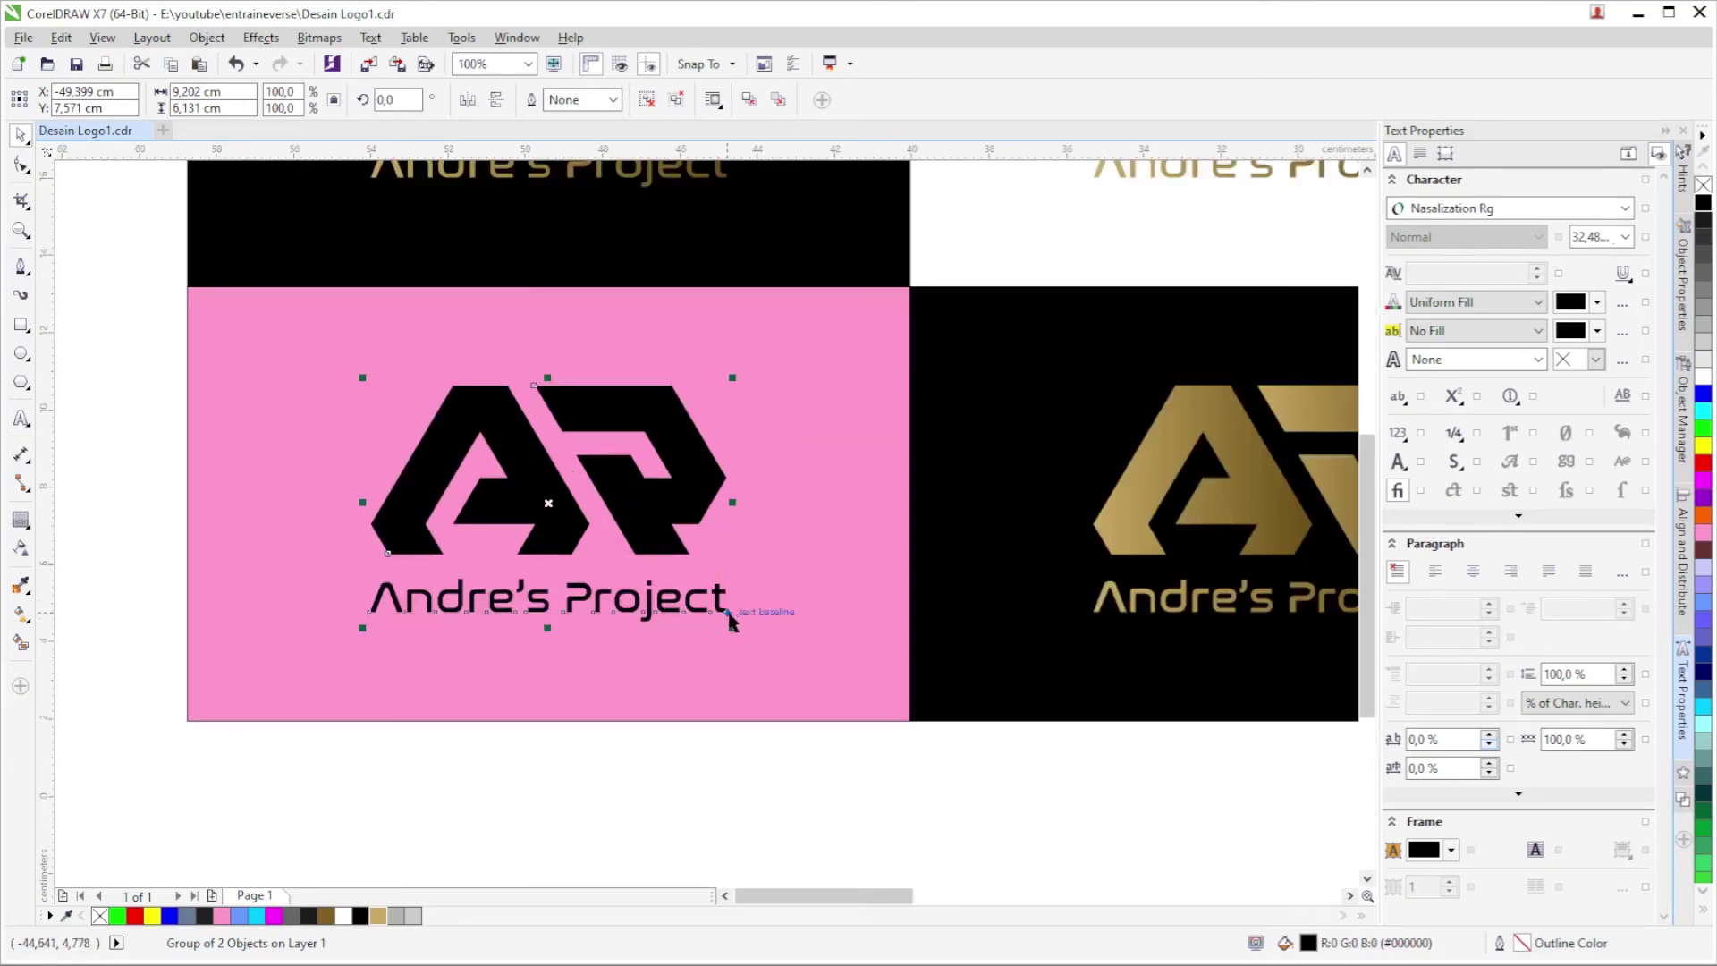
pyautogui.hotkey('ctrl', 'z')
pyautogui.press('Escape')
pyautogui.scroll(-2, 733, 664)
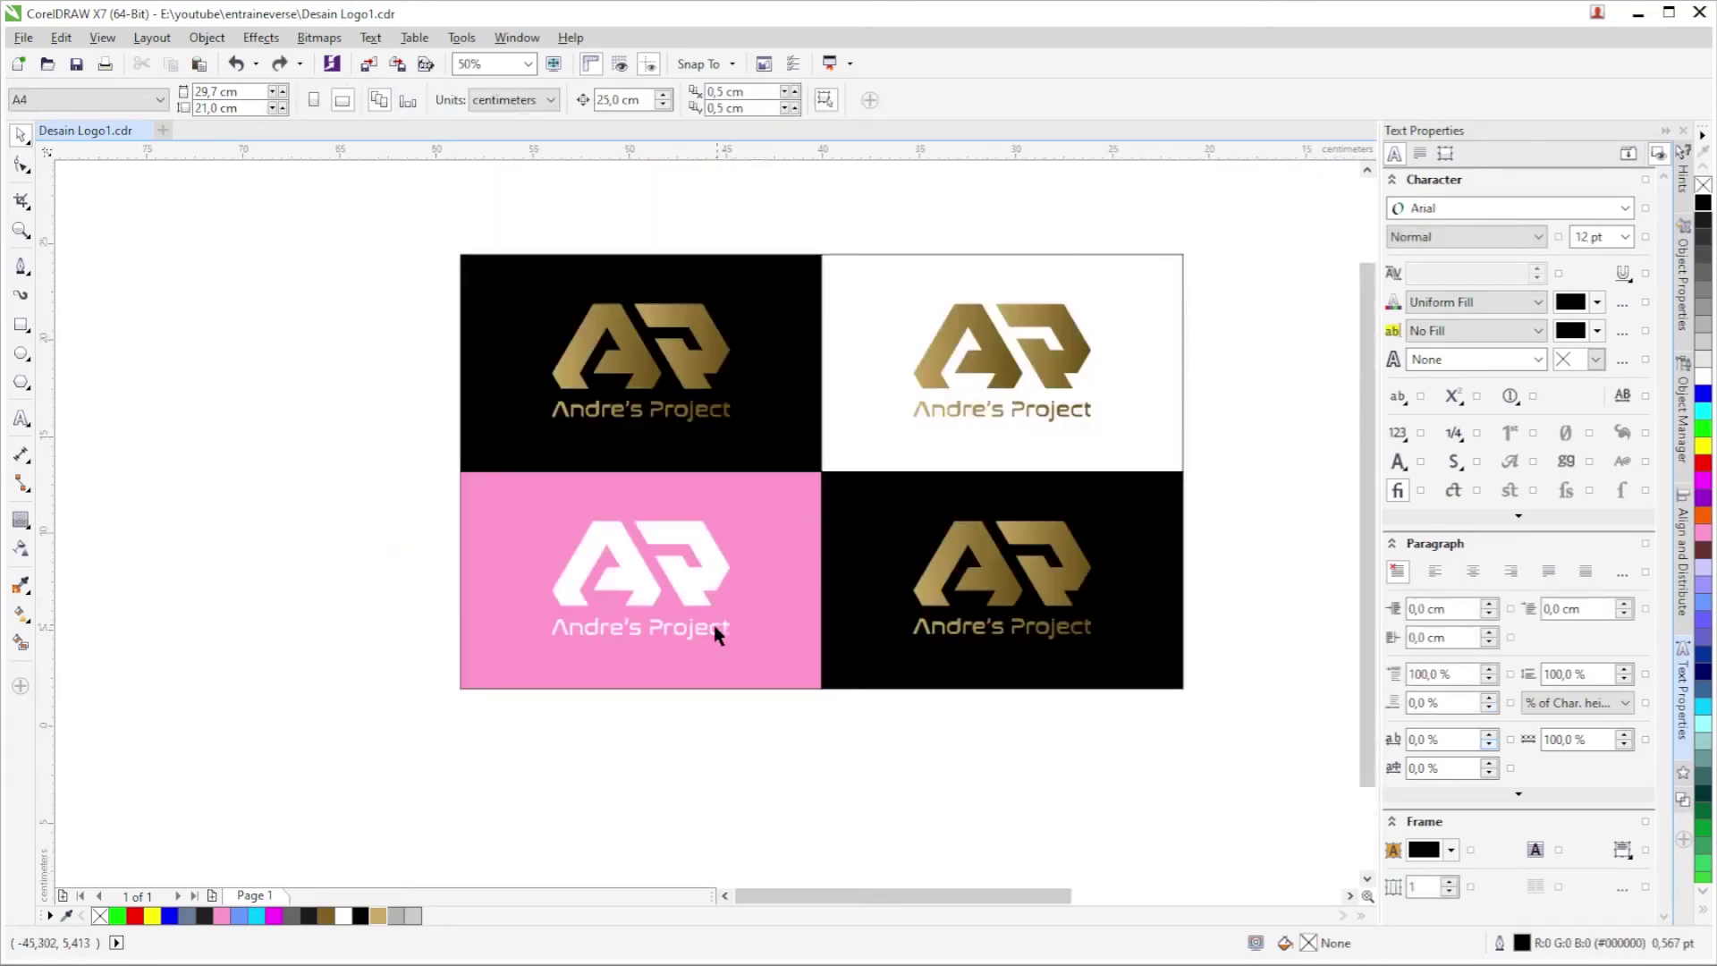
pyautogui.scroll(2, 652, 626)
pyautogui.click(652, 633)
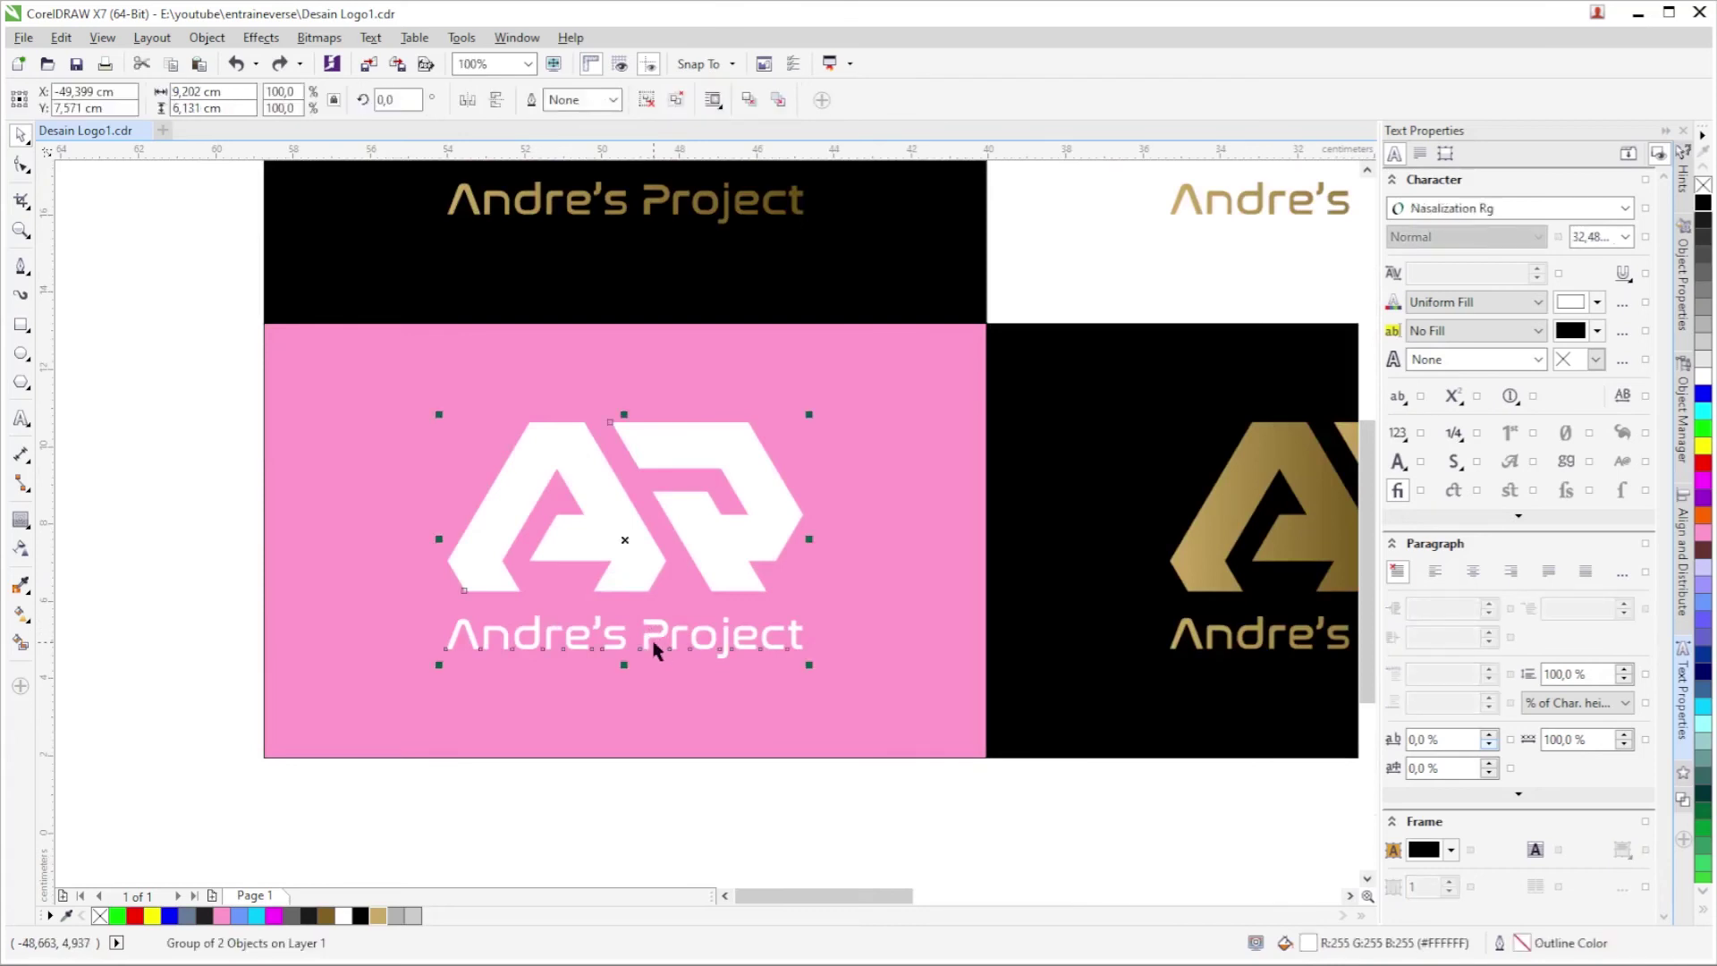
pyautogui.scroll(-2, 657, 653)
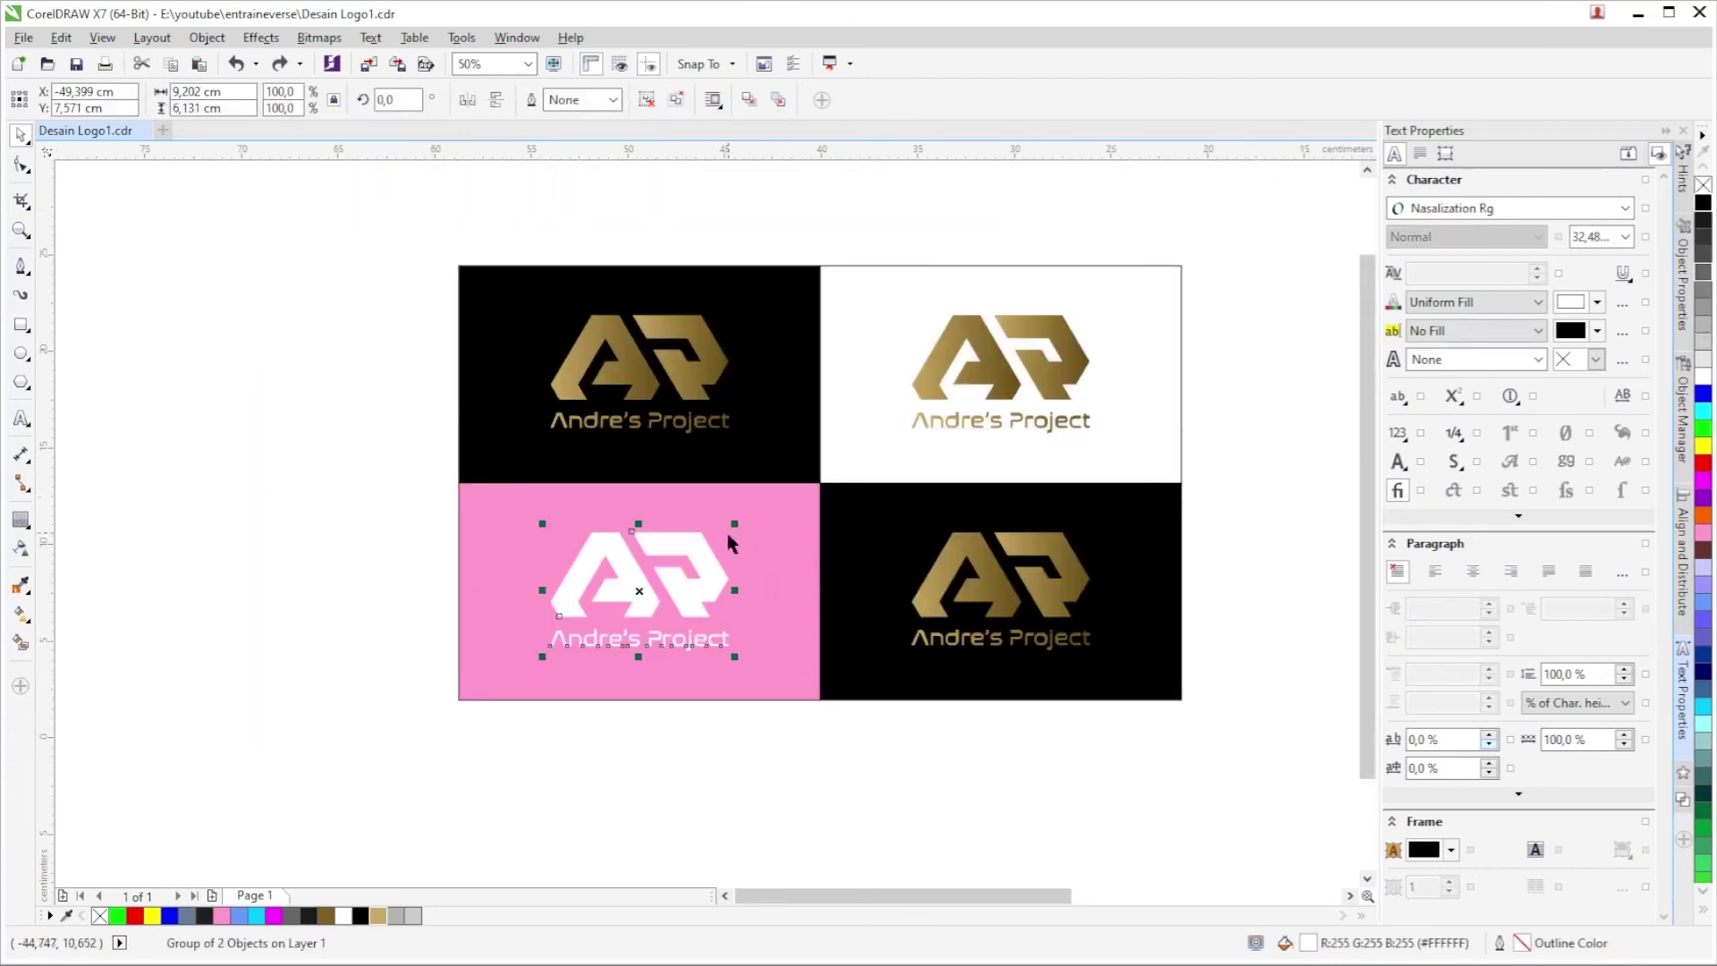
pyautogui.click(776, 540)
pyautogui.click(716, 565)
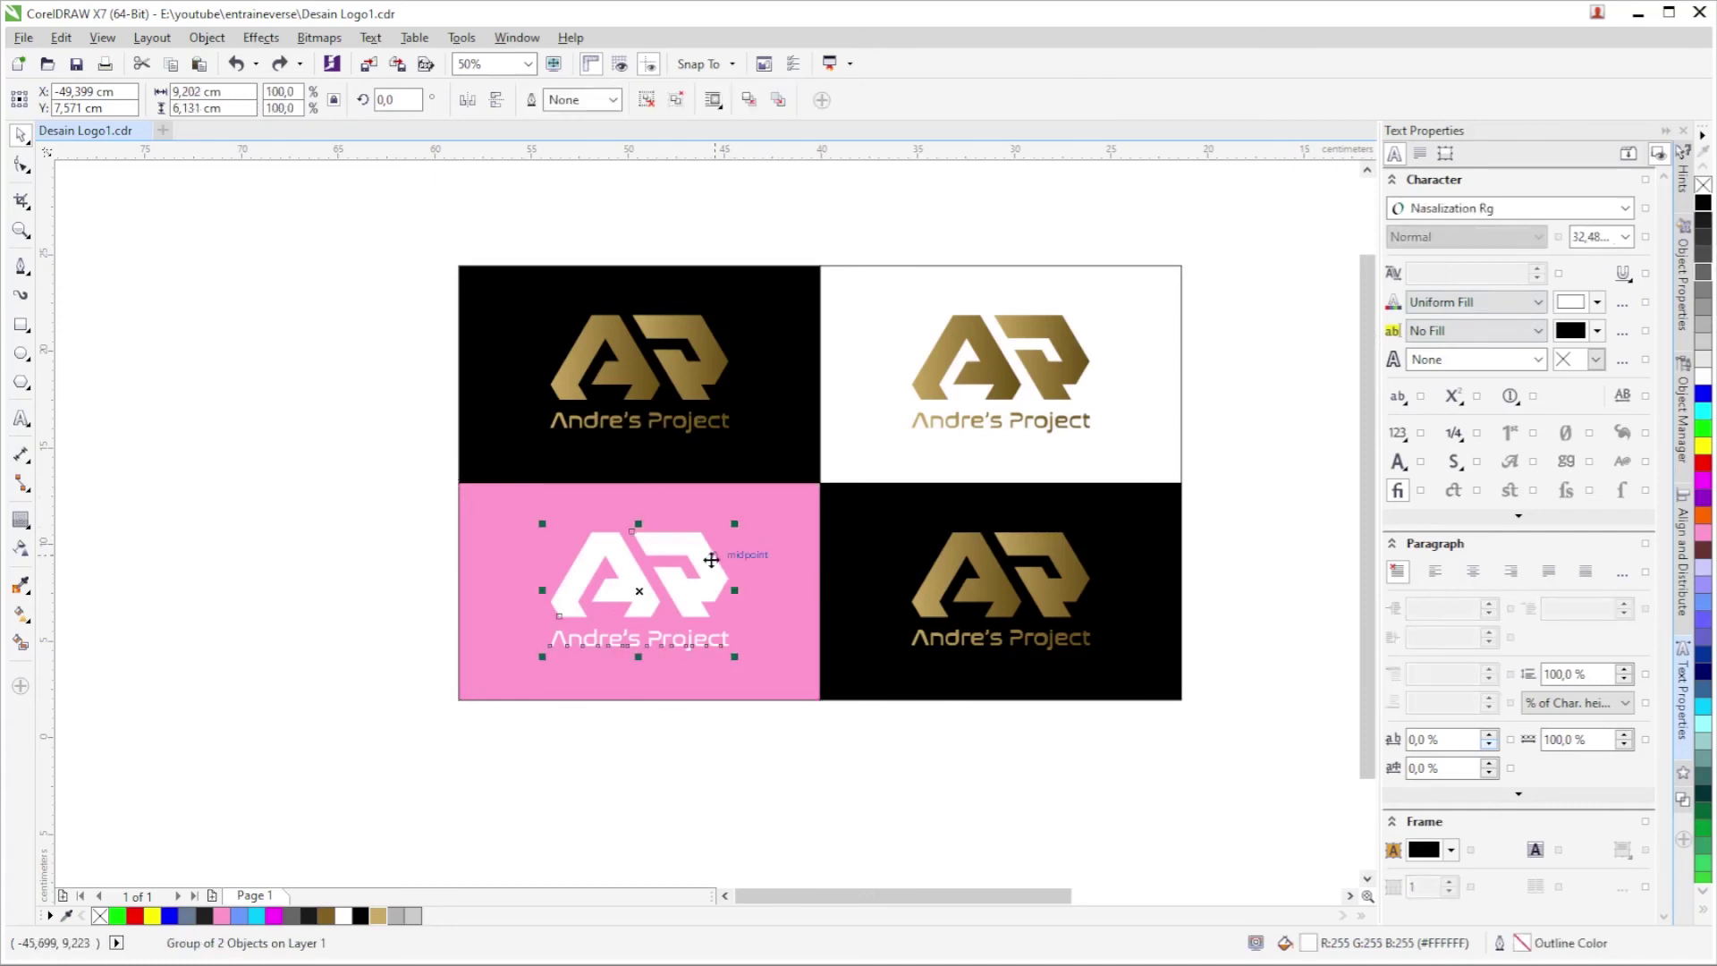
# Make the pink card's logo black, fill the bottom-right card maroon, and turn its logo white.
pyautogui.click(1702, 203)
pyautogui.moveTo(1110, 459); pyautogui.dragTo(907, 349)
pyautogui.click(930, 537)
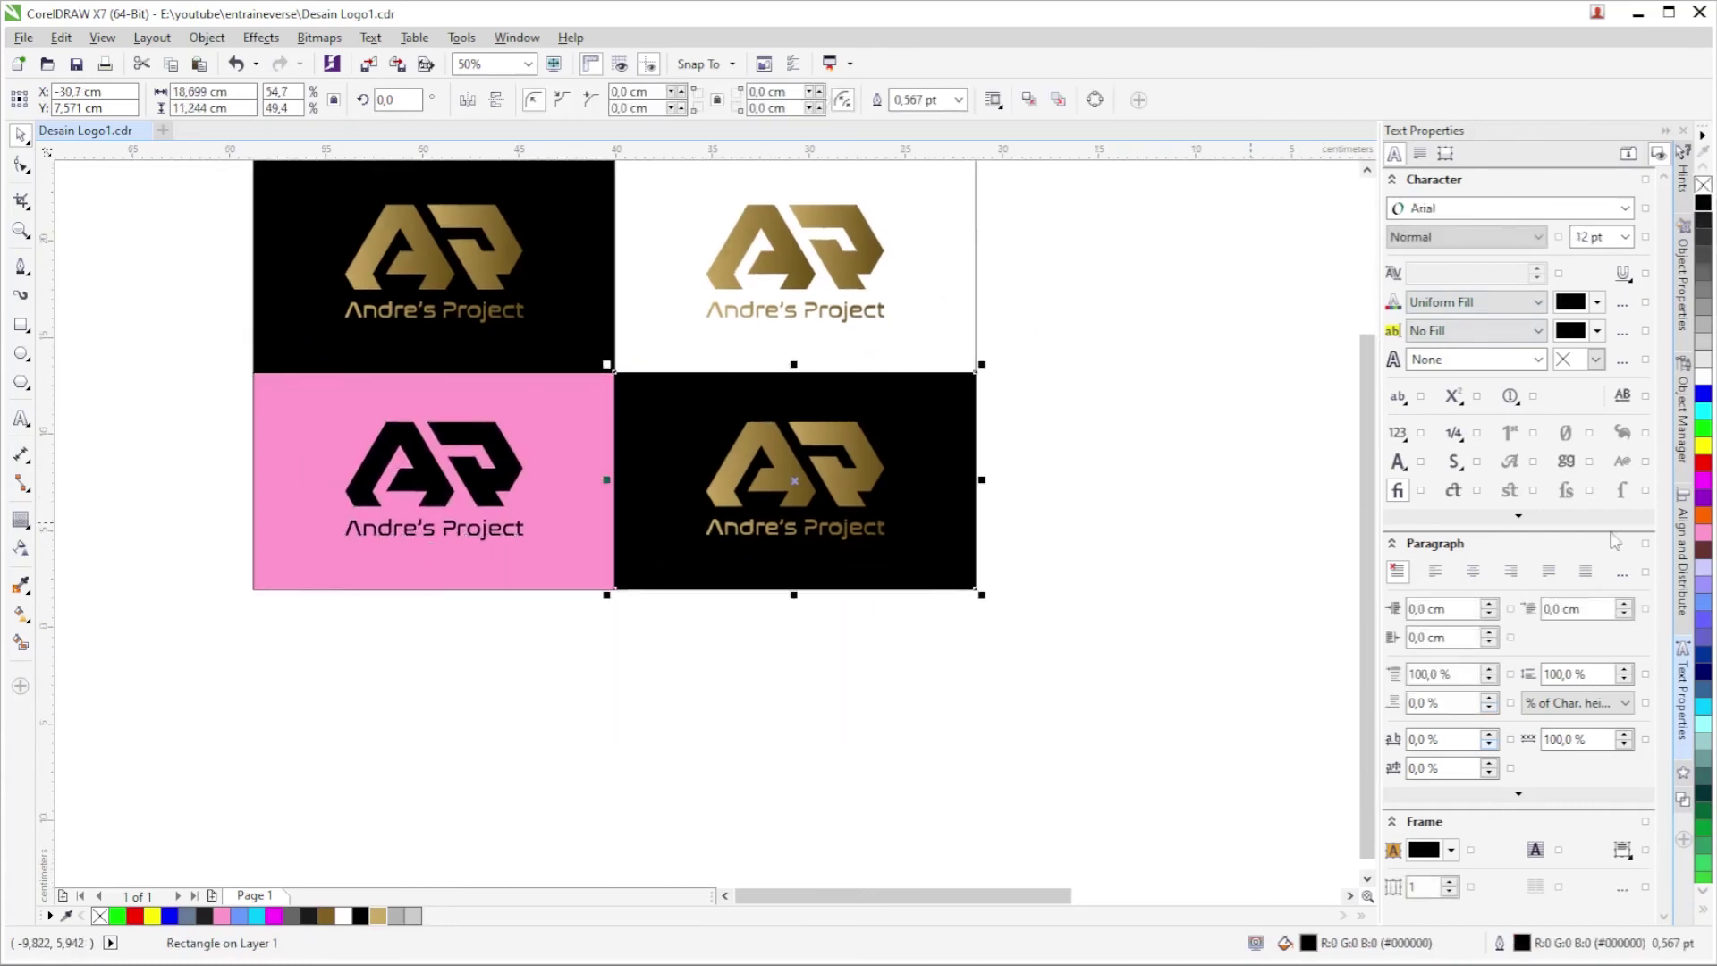
pyautogui.click(1705, 549)
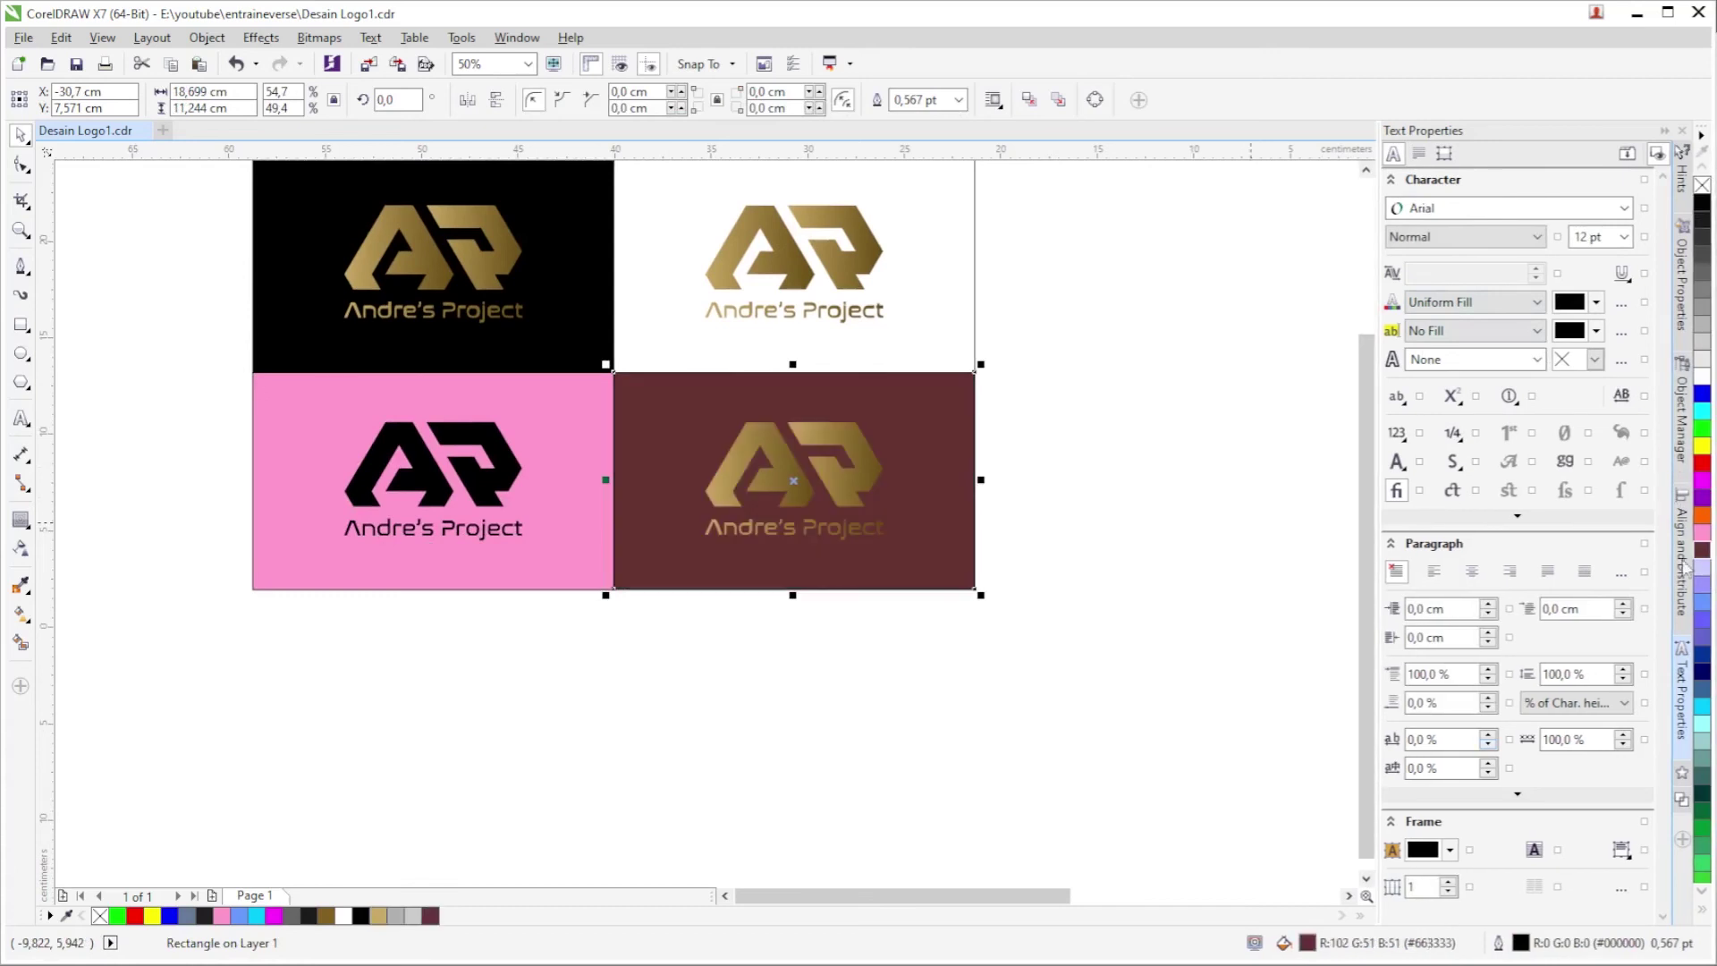
pyautogui.click(740, 617)
pyautogui.moveTo(741, 622); pyautogui.dragTo(931, 390)
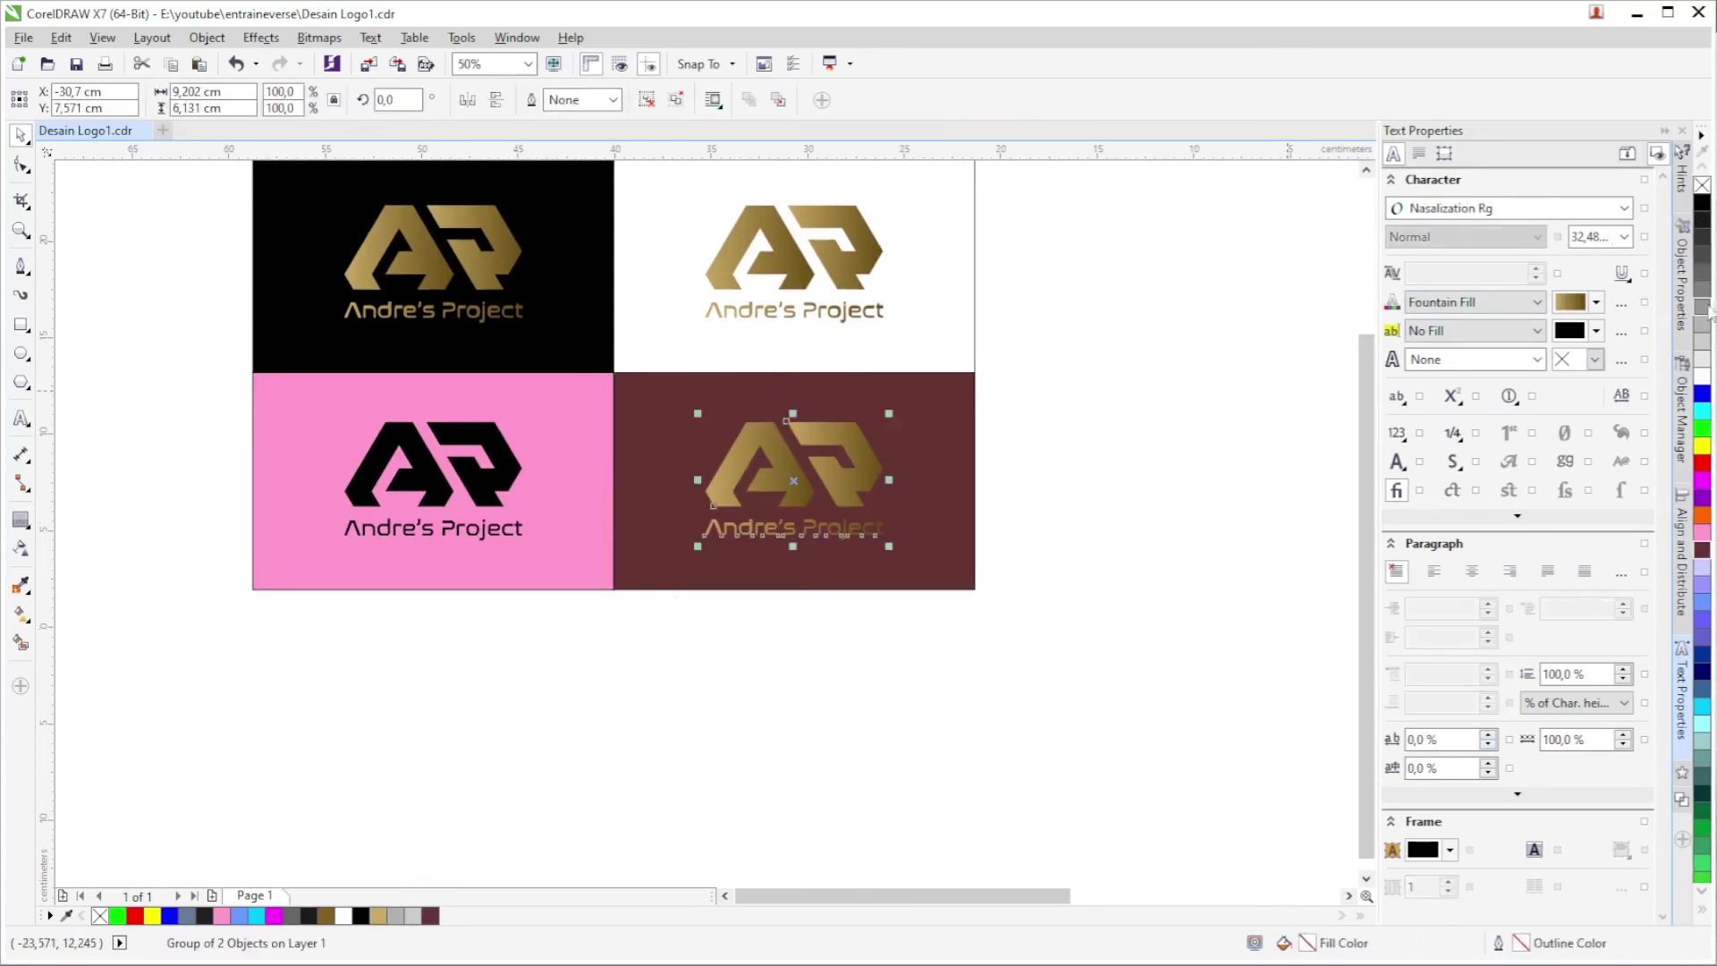
pyautogui.click(1705, 379)
pyautogui.click(962, 640)
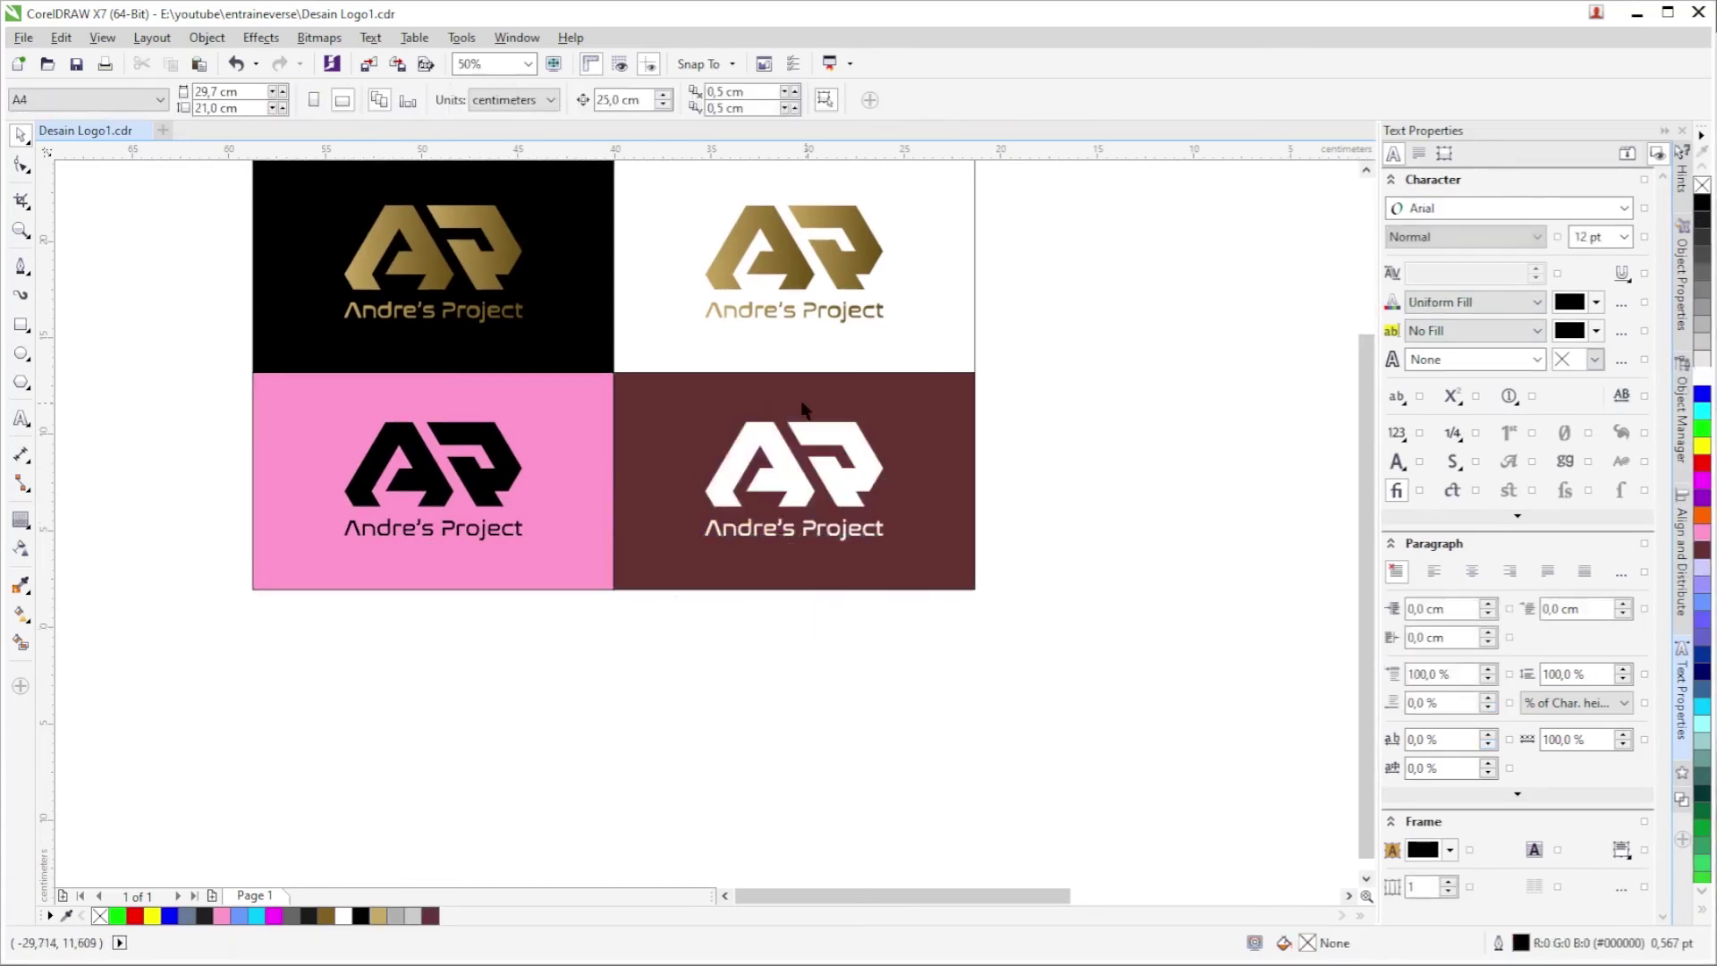
# Lighten the bottom-left card's pink background to about #FFC9E4.
pyautogui.scroll(-2, 727, 501)
pyautogui.scroll(3, 727, 501)
pyautogui.click(679, 471)
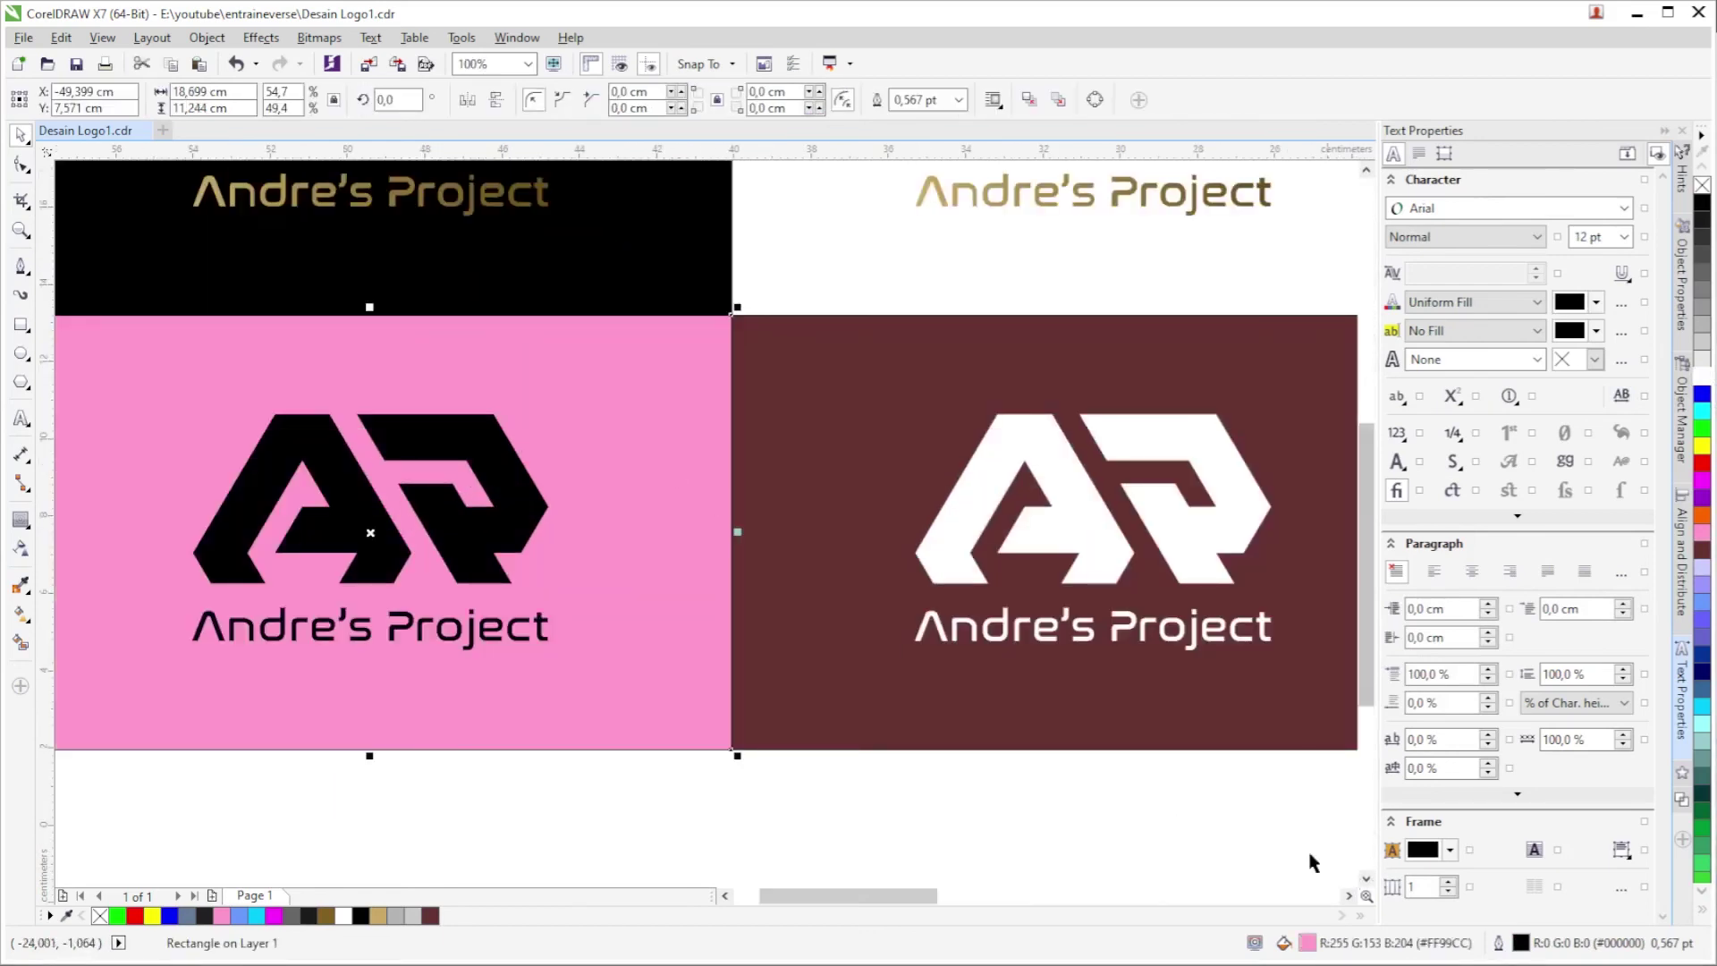
pyautogui.scroll(-2, 924, 682)
pyautogui.doubleClick(1308, 945)
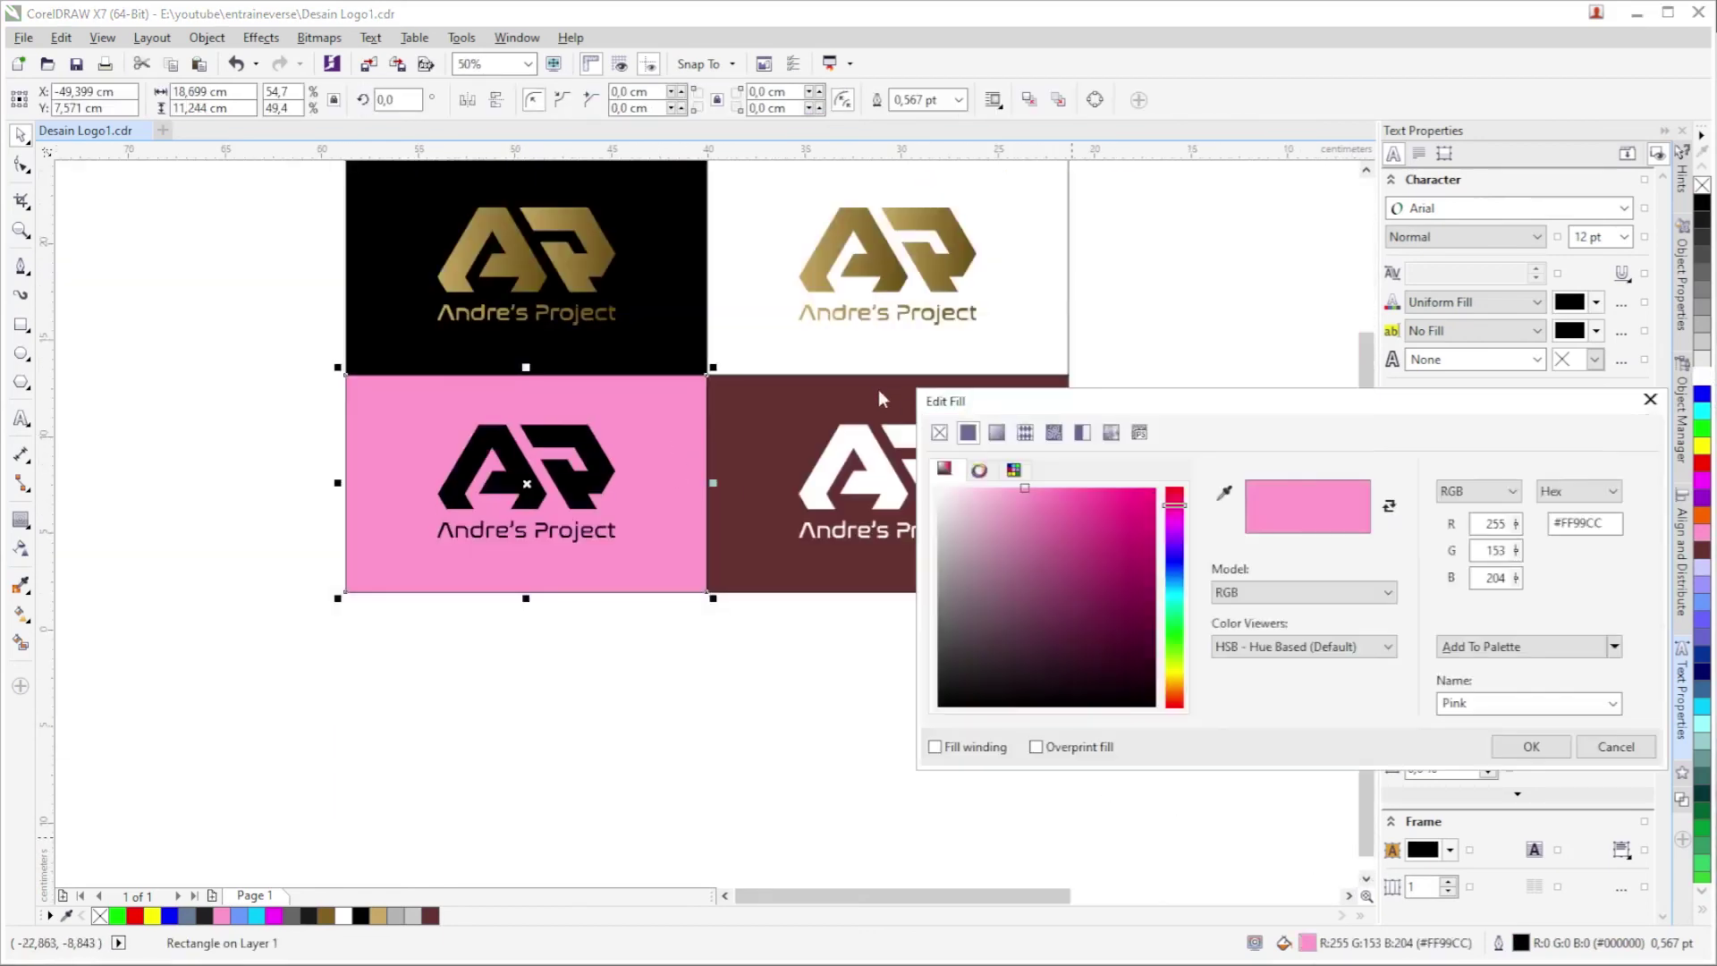
pyautogui.click(983, 487)
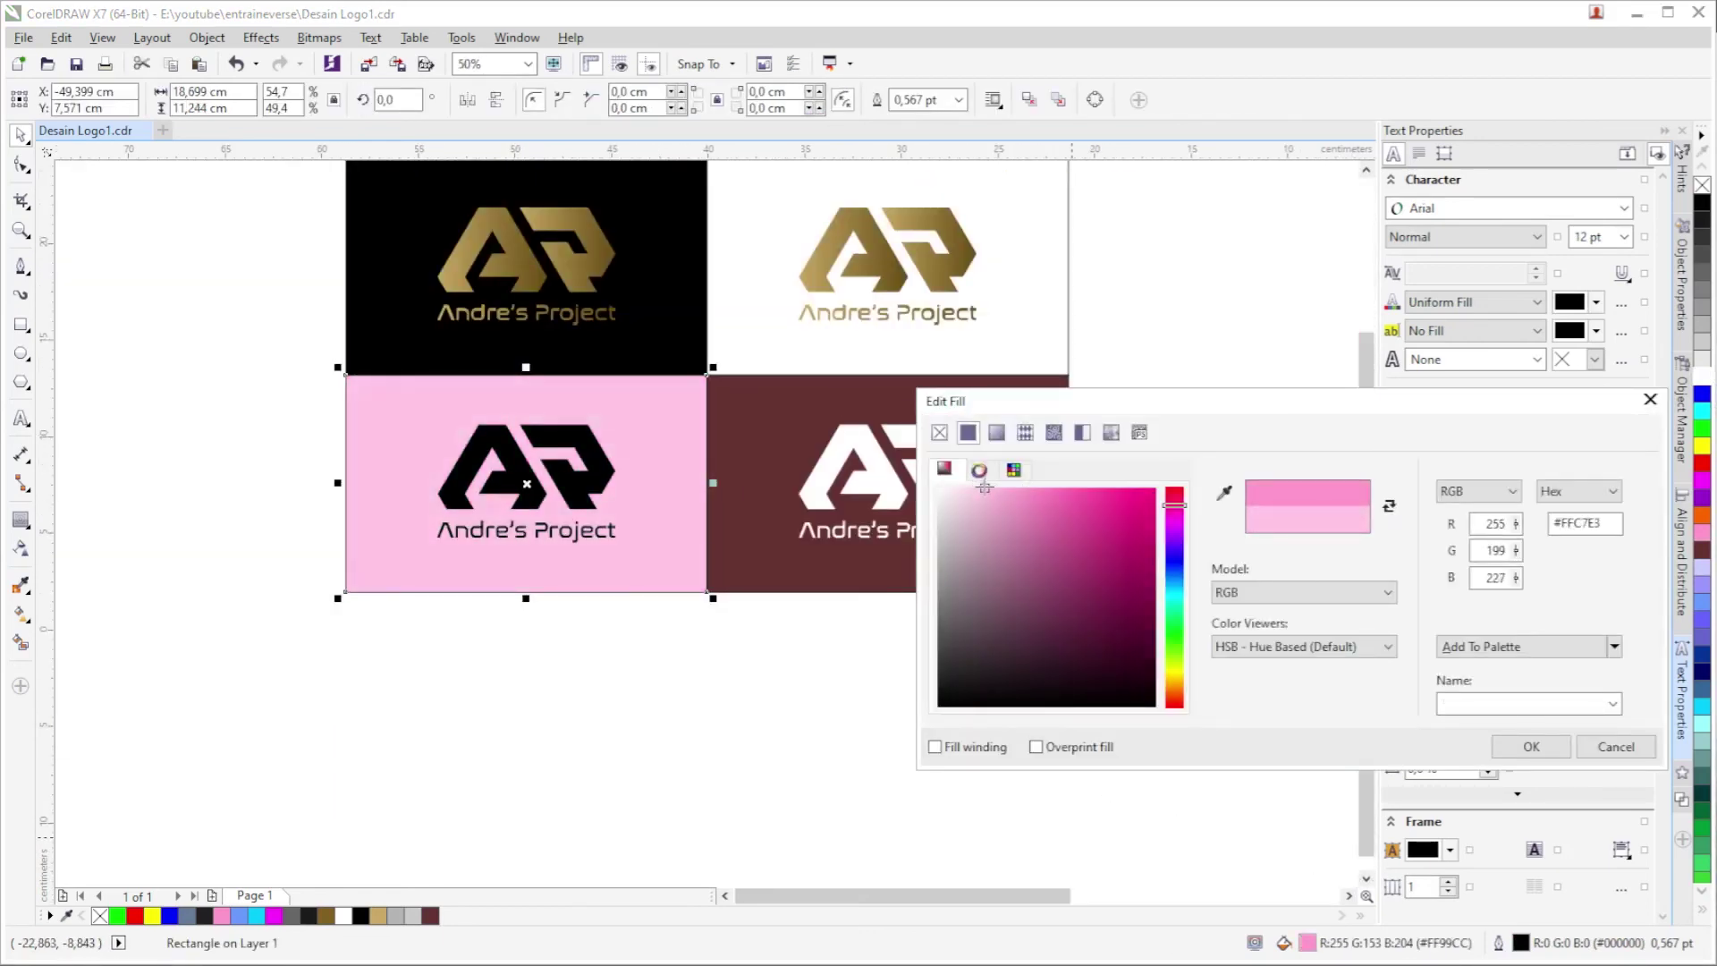
pyautogui.click(984, 488)
pyautogui.click(1531, 746)
pyautogui.click(1100, 698)
pyautogui.scroll(-2, 928, 462)
# Move the view around the card grid and select the black background card.
pyautogui.scroll(1, 755, 505)
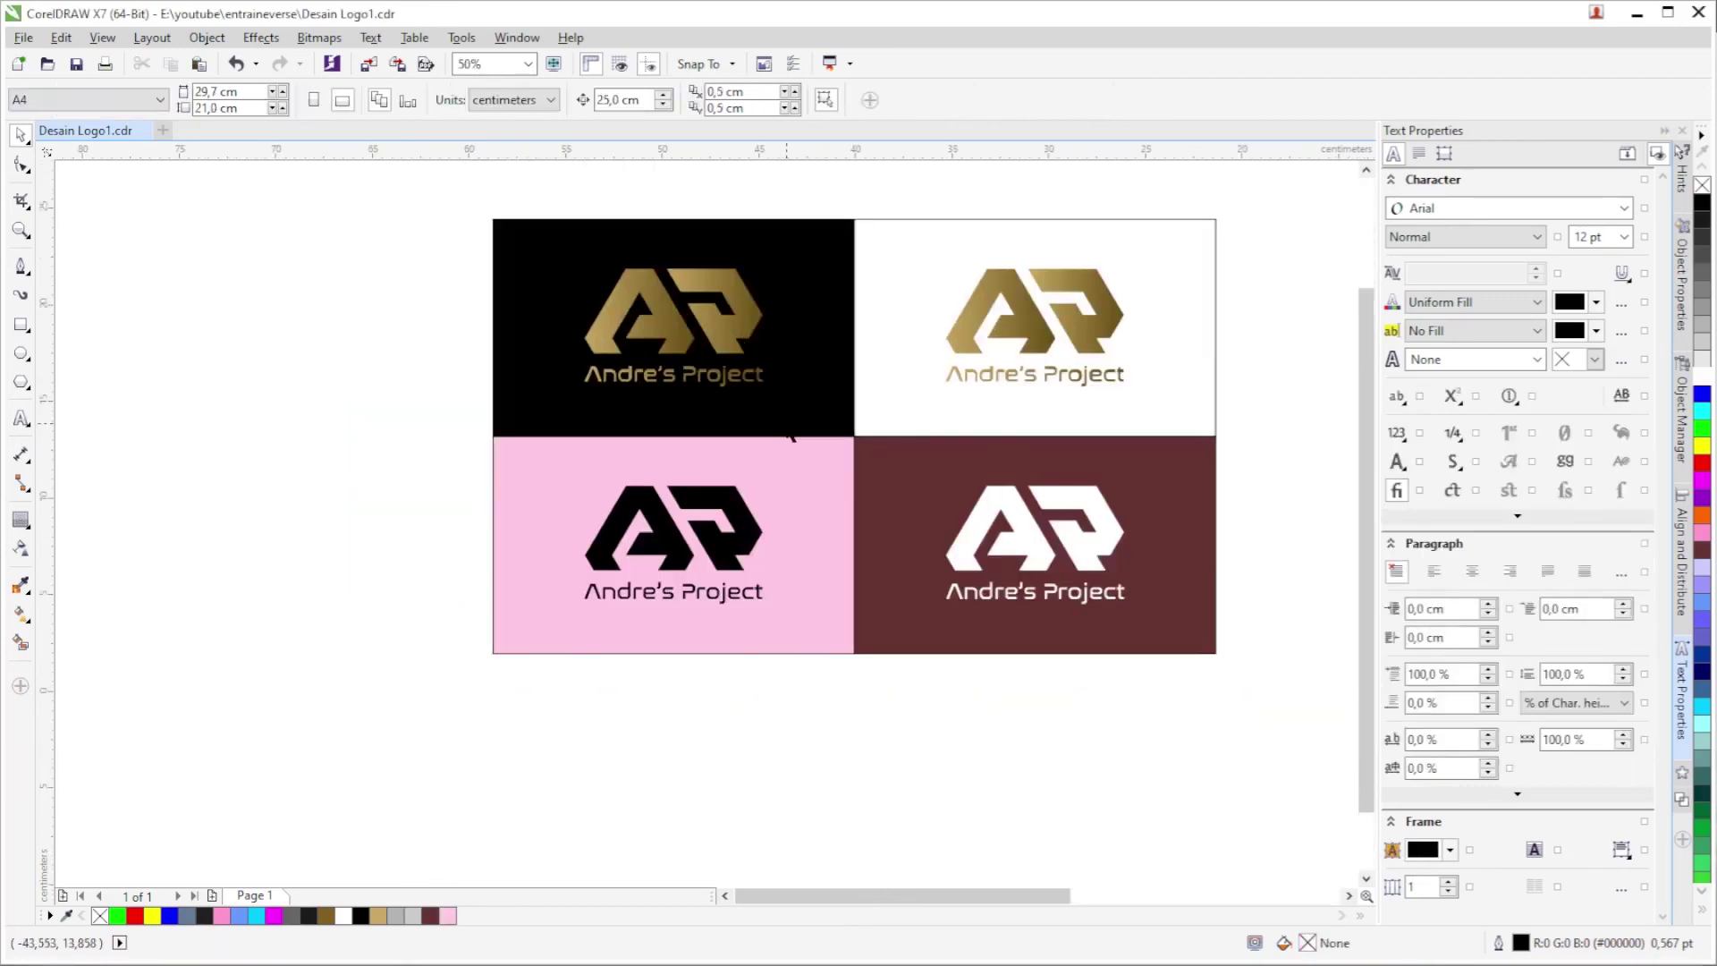
pyautogui.scroll(1, 756, 505)
pyautogui.scroll(1, 756, 505)
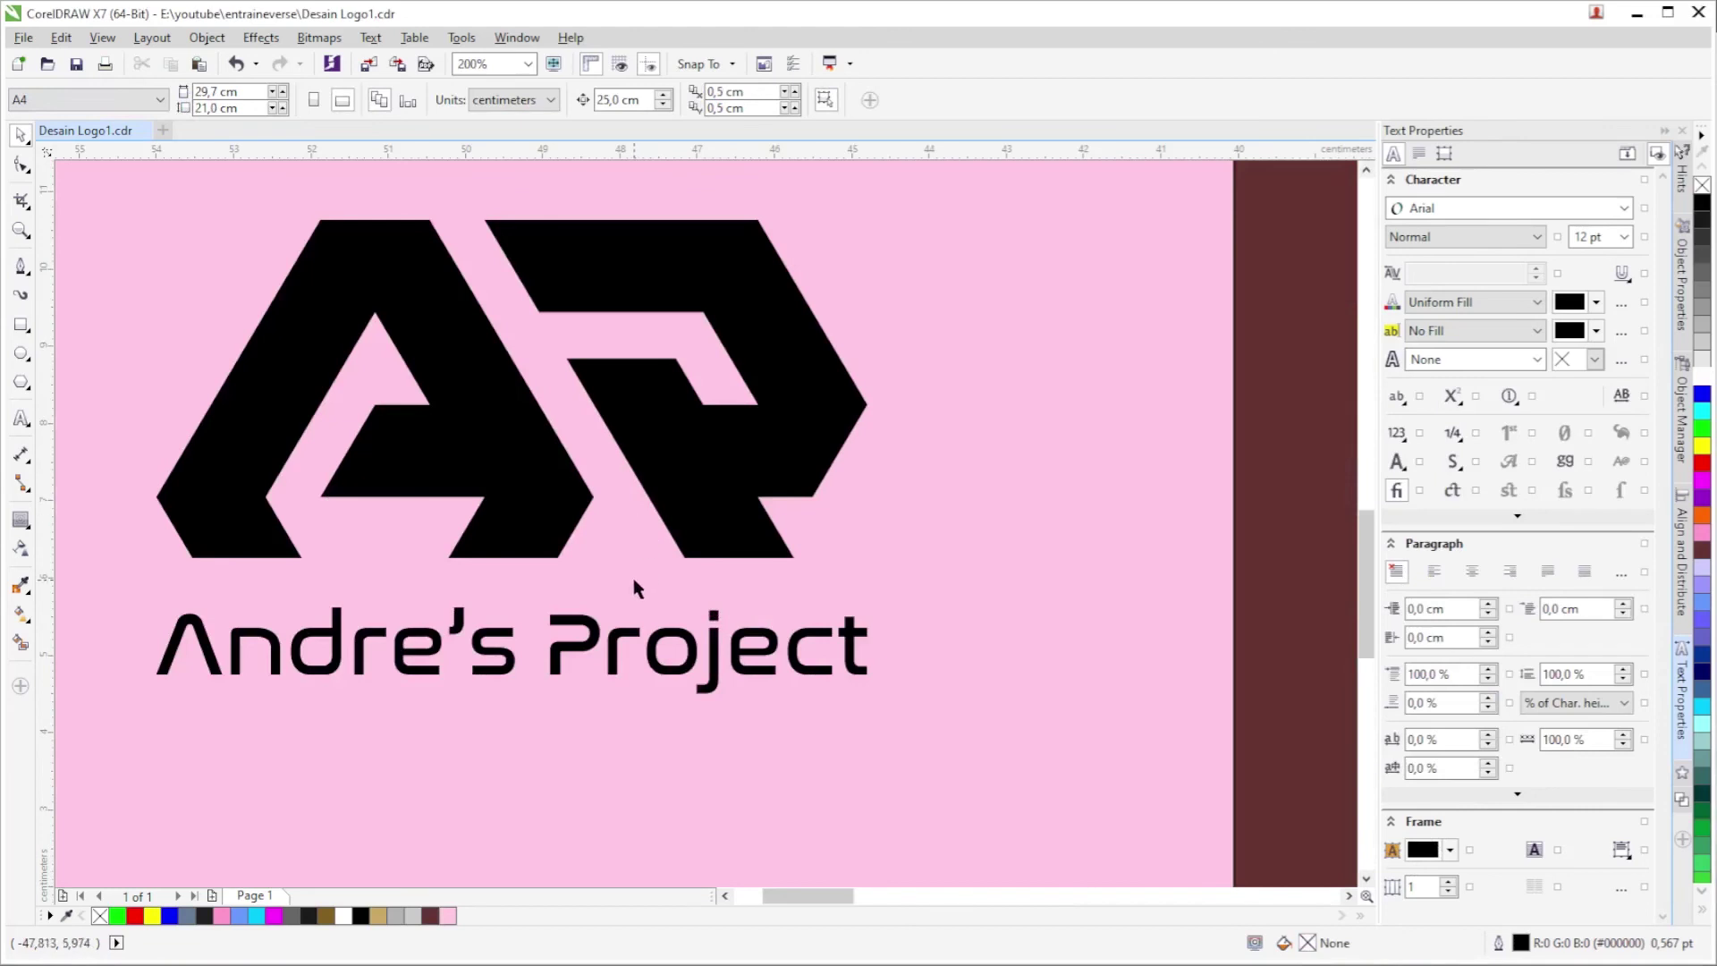
pyautogui.scroll(-1, 637, 576)
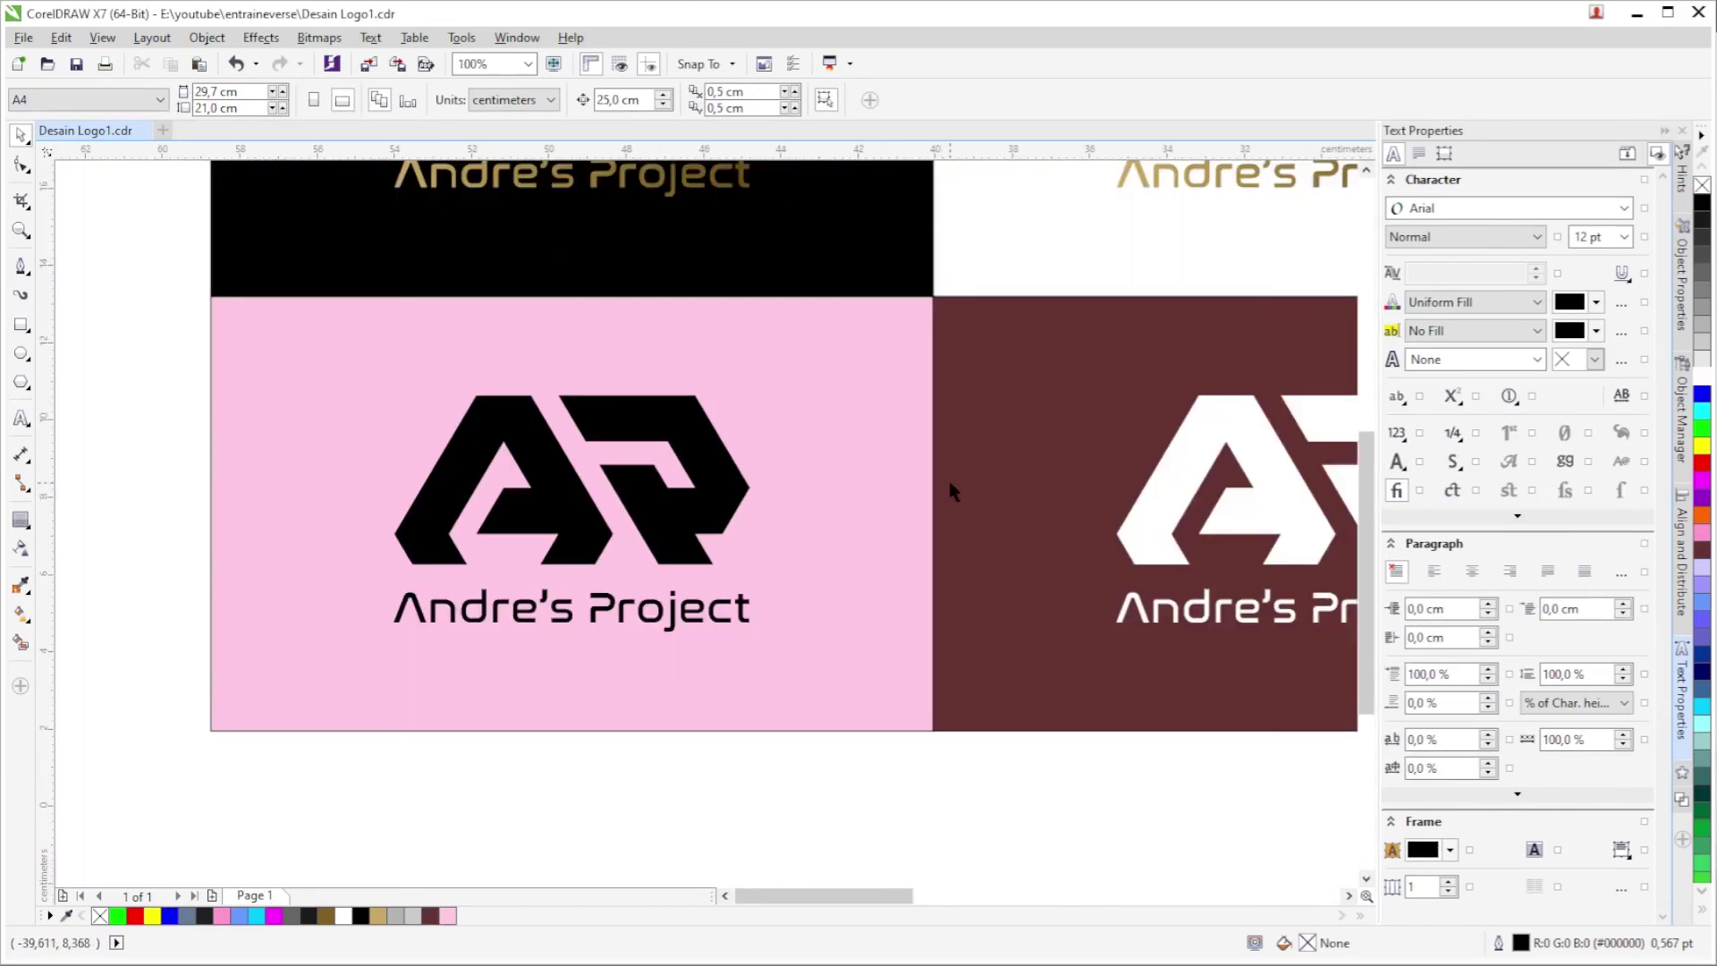
pyautogui.scroll(3, 950, 486)
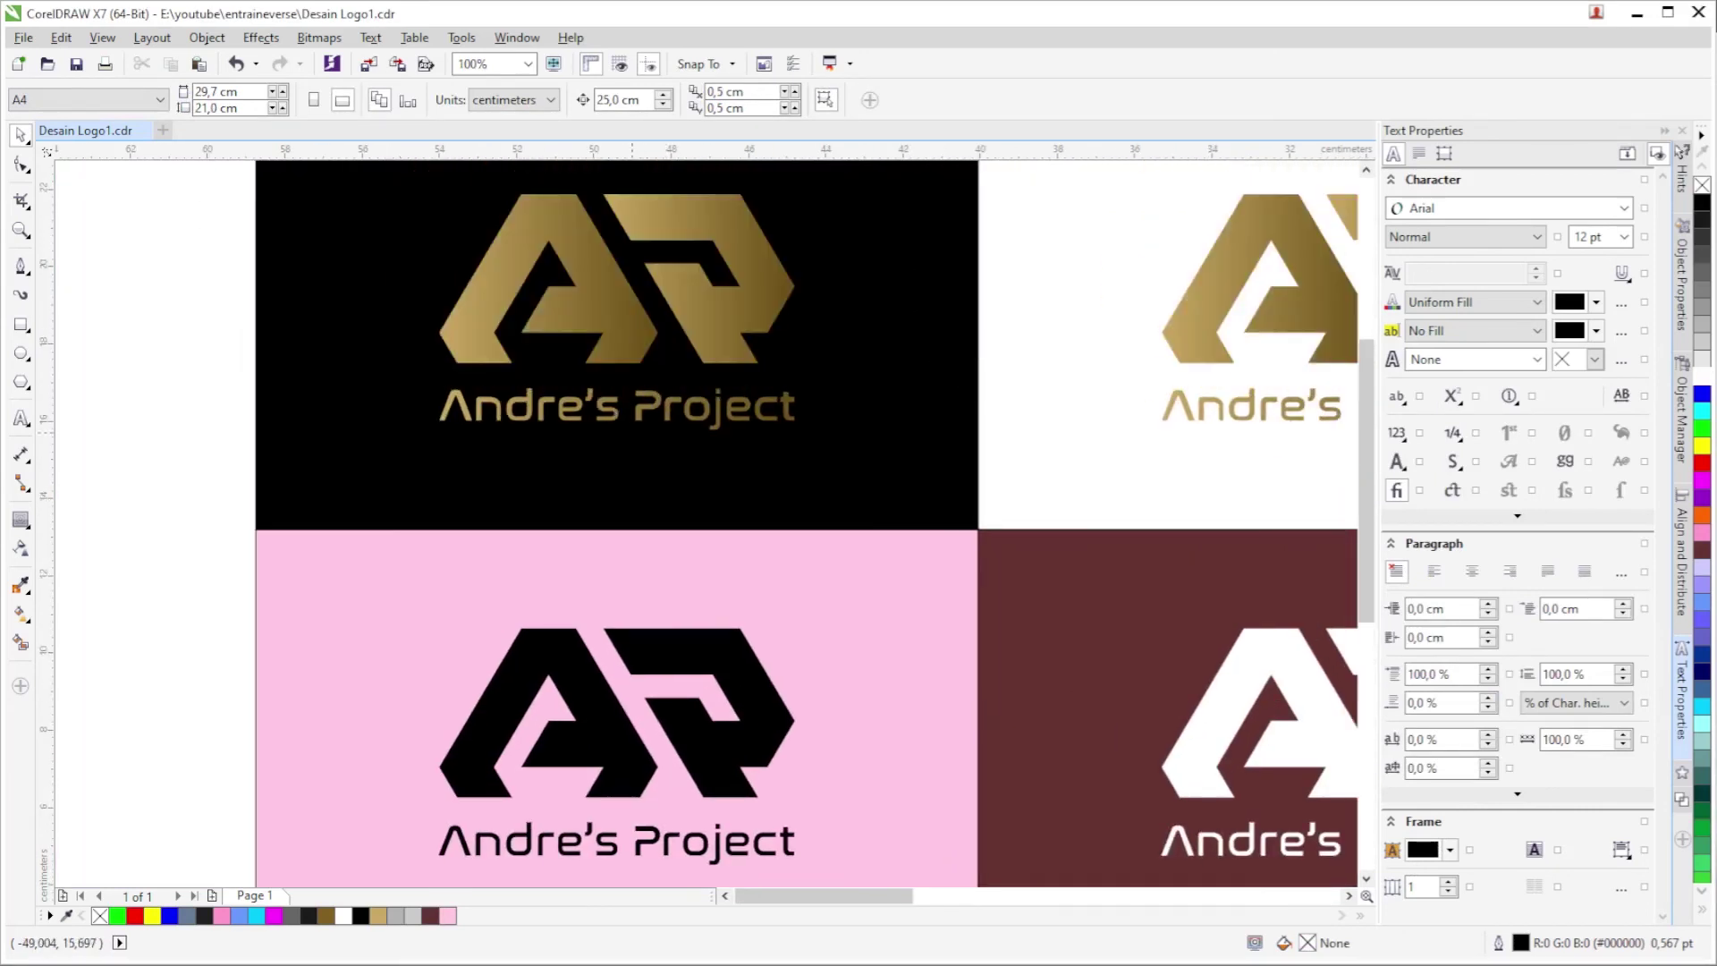
pyautogui.scroll(-1, 907, 531)
pyautogui.scroll(1, 372, 322)
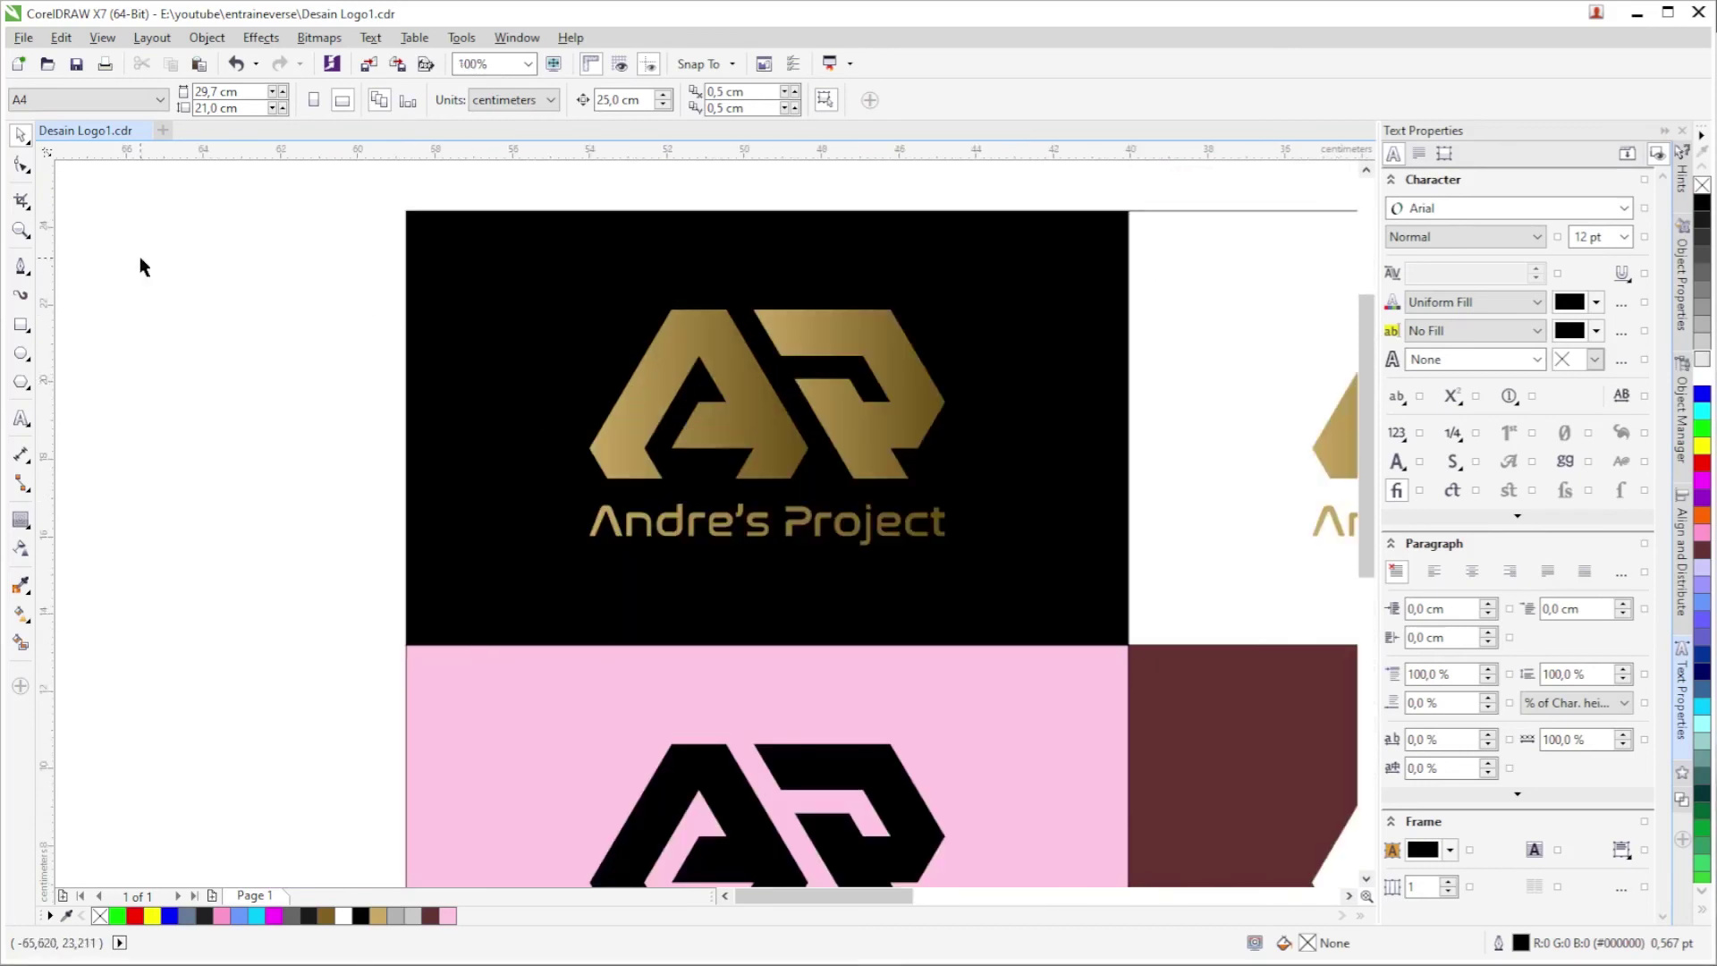
pyautogui.click(984, 358)
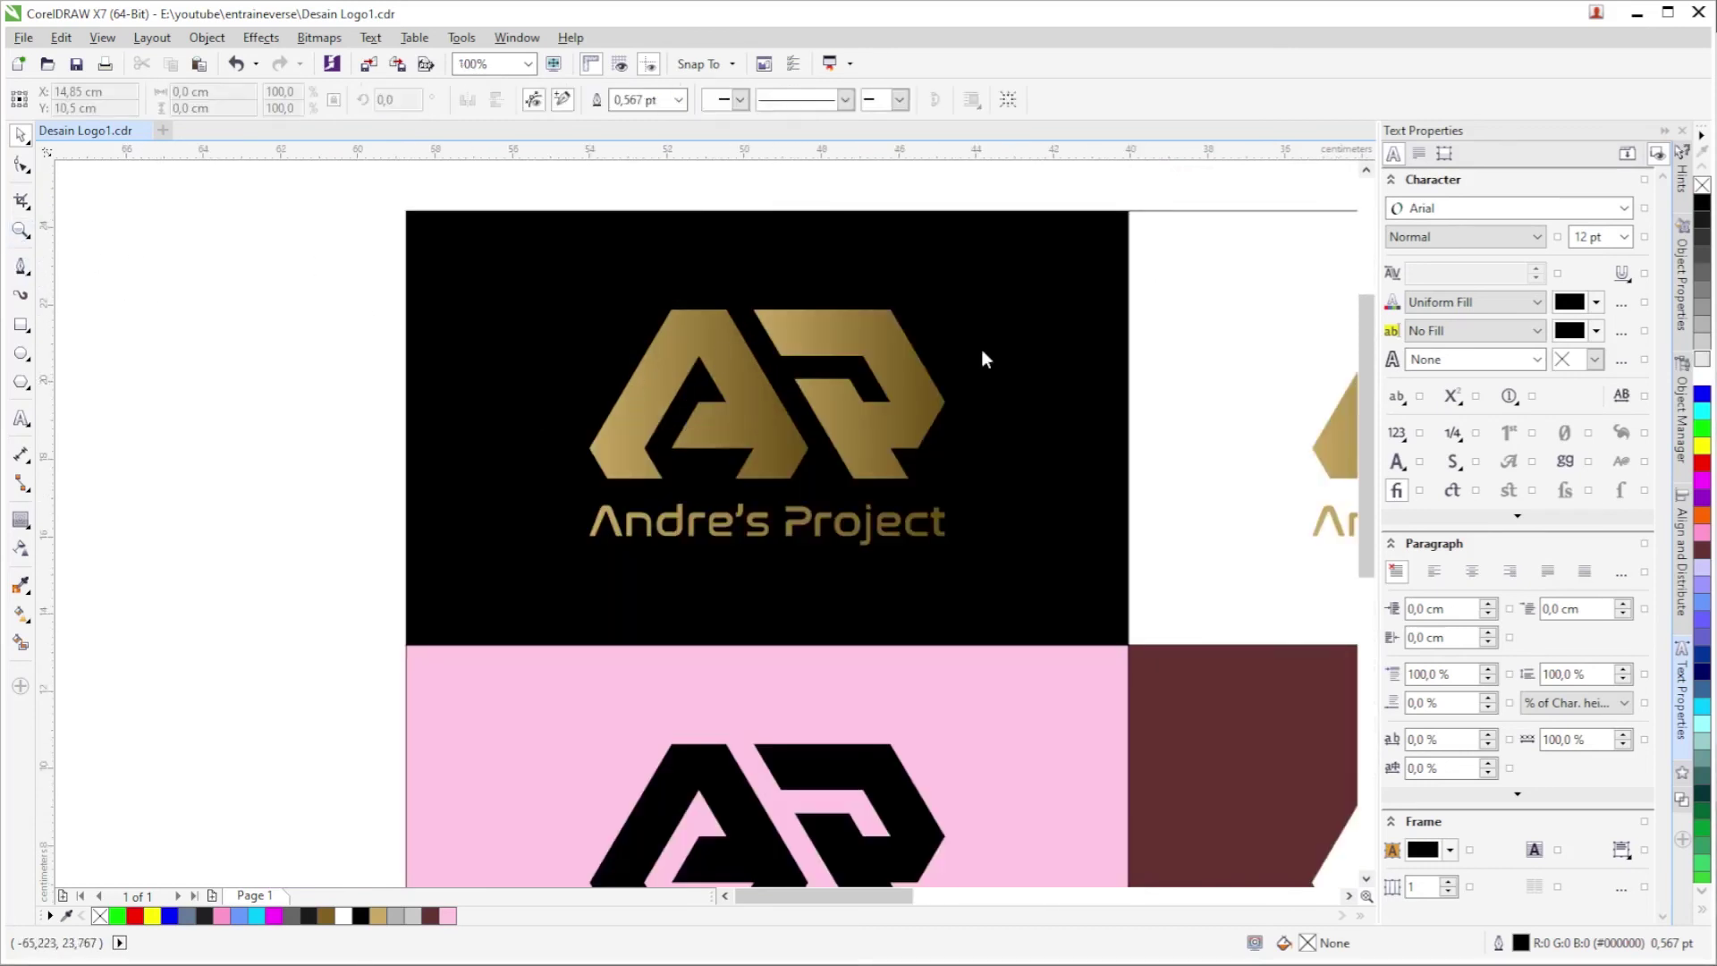
pyautogui.hscroll(5, 984, 357)
# Draw a horizontal line across the white card just below the gold AR mark.
pyautogui.press('F5')
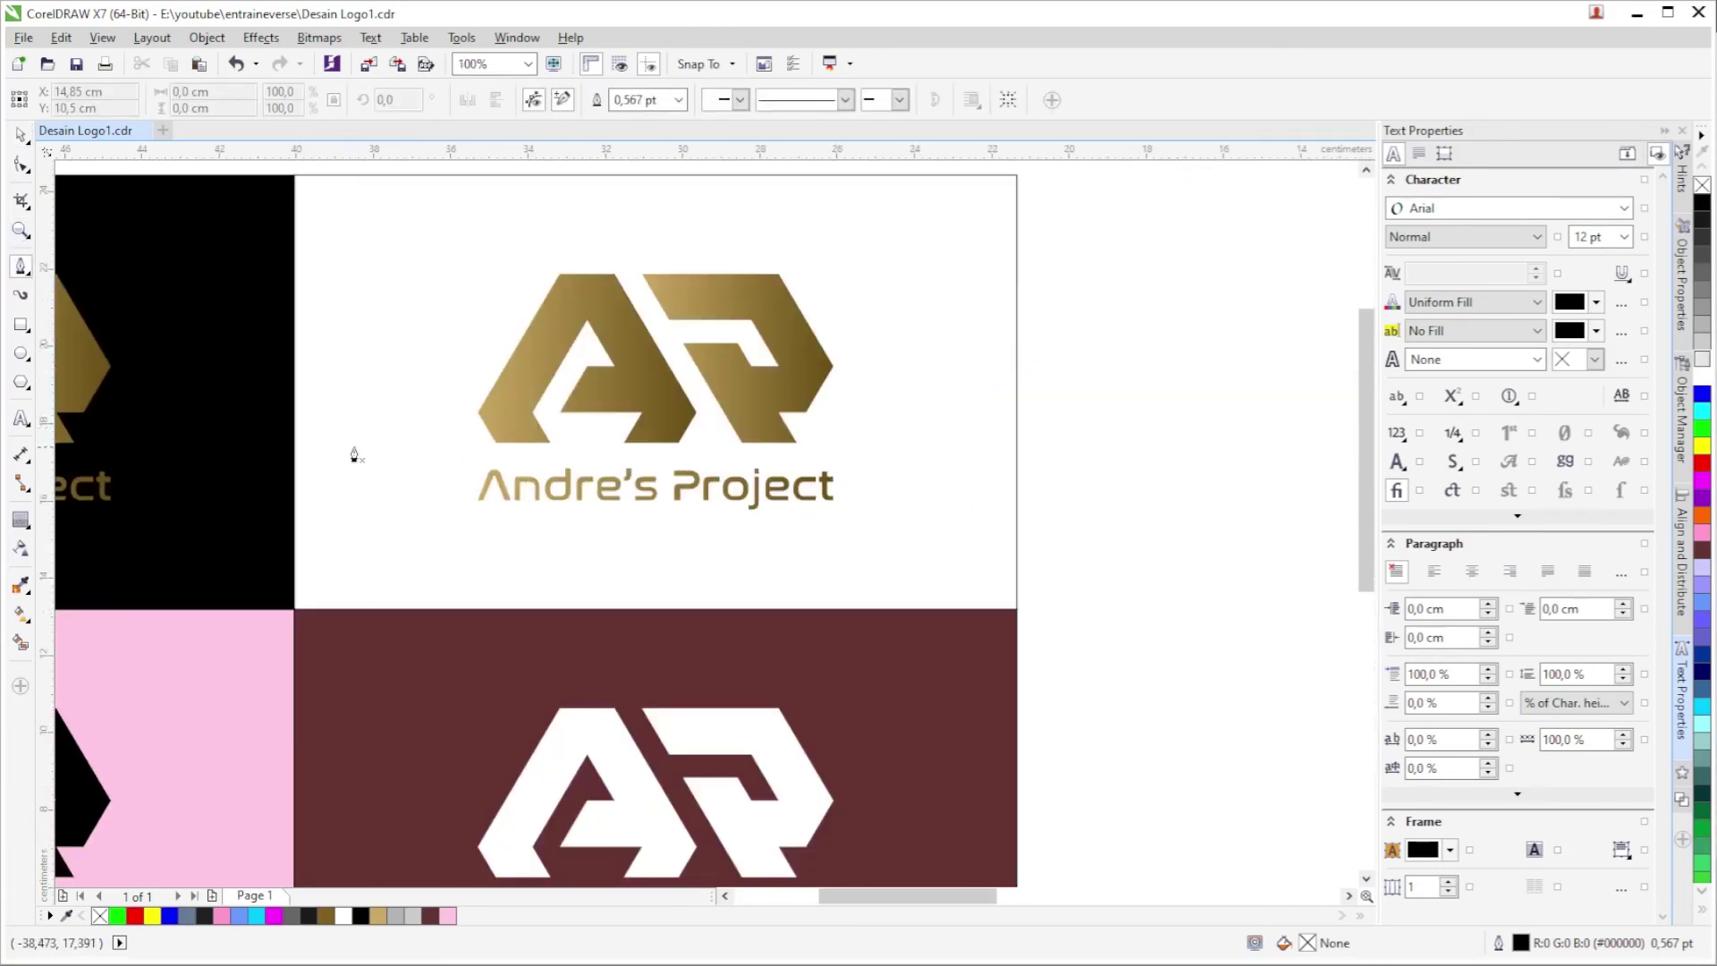
pyautogui.moveTo(354, 446); pyautogui.dragTo(1123, 446)
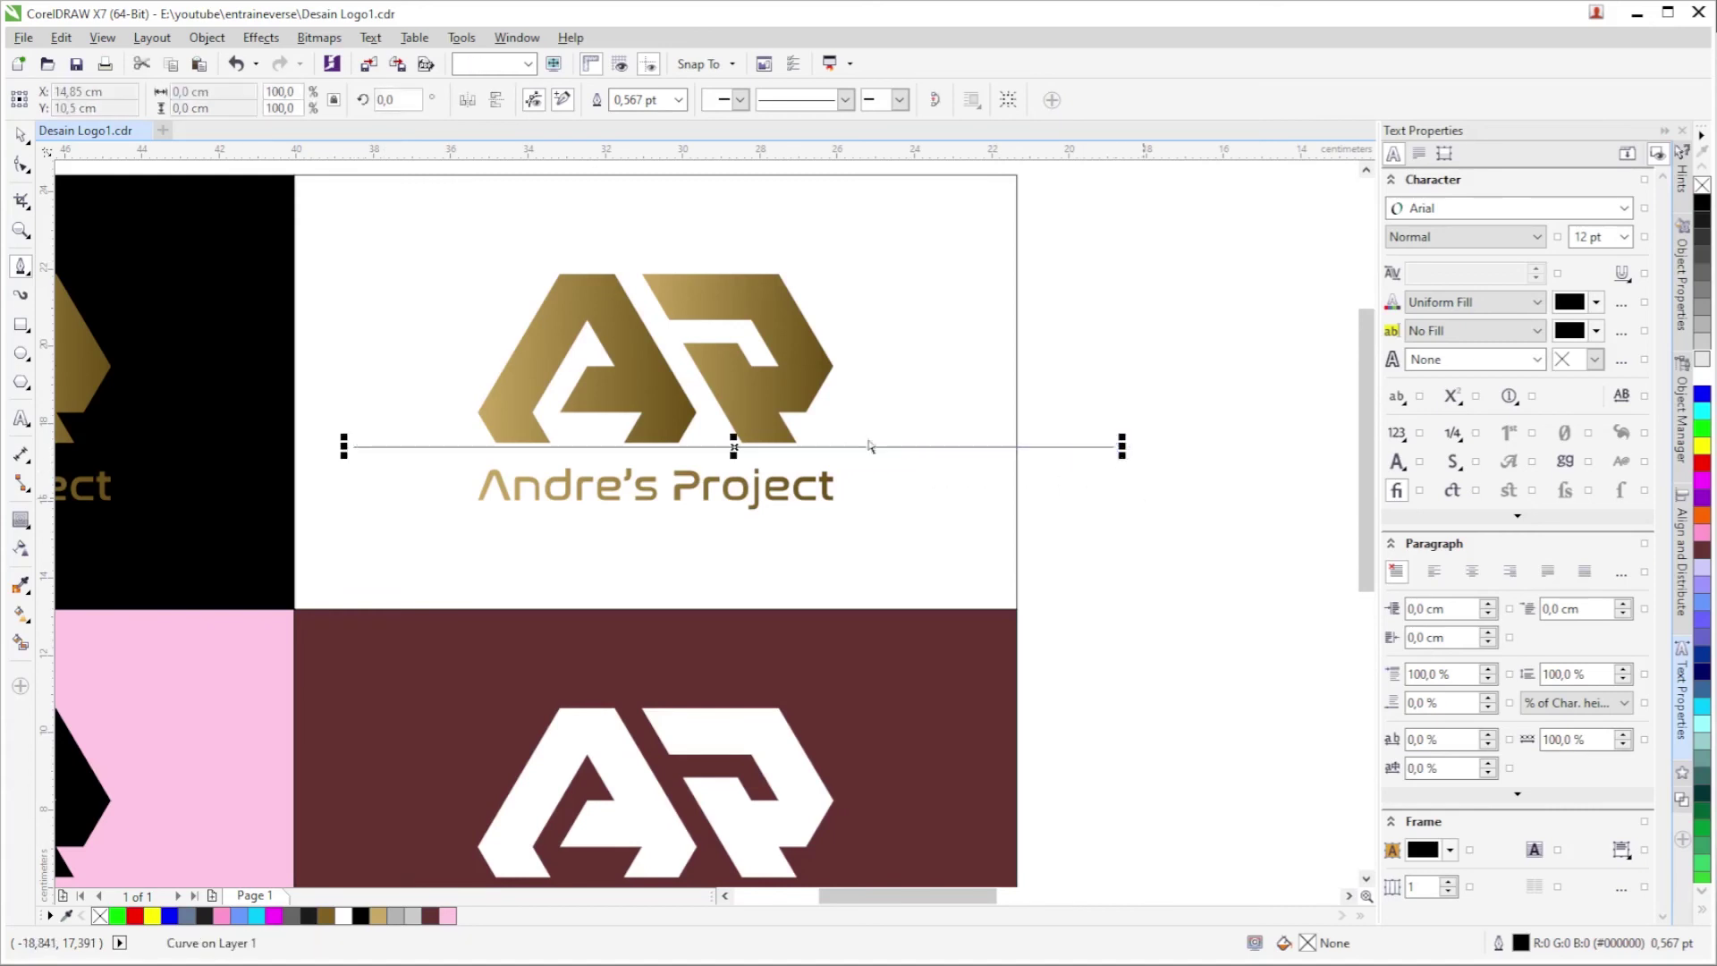
pyautogui.click(20, 134)
pyautogui.press('Escape')
pyautogui.scroll(2, 617, 464)
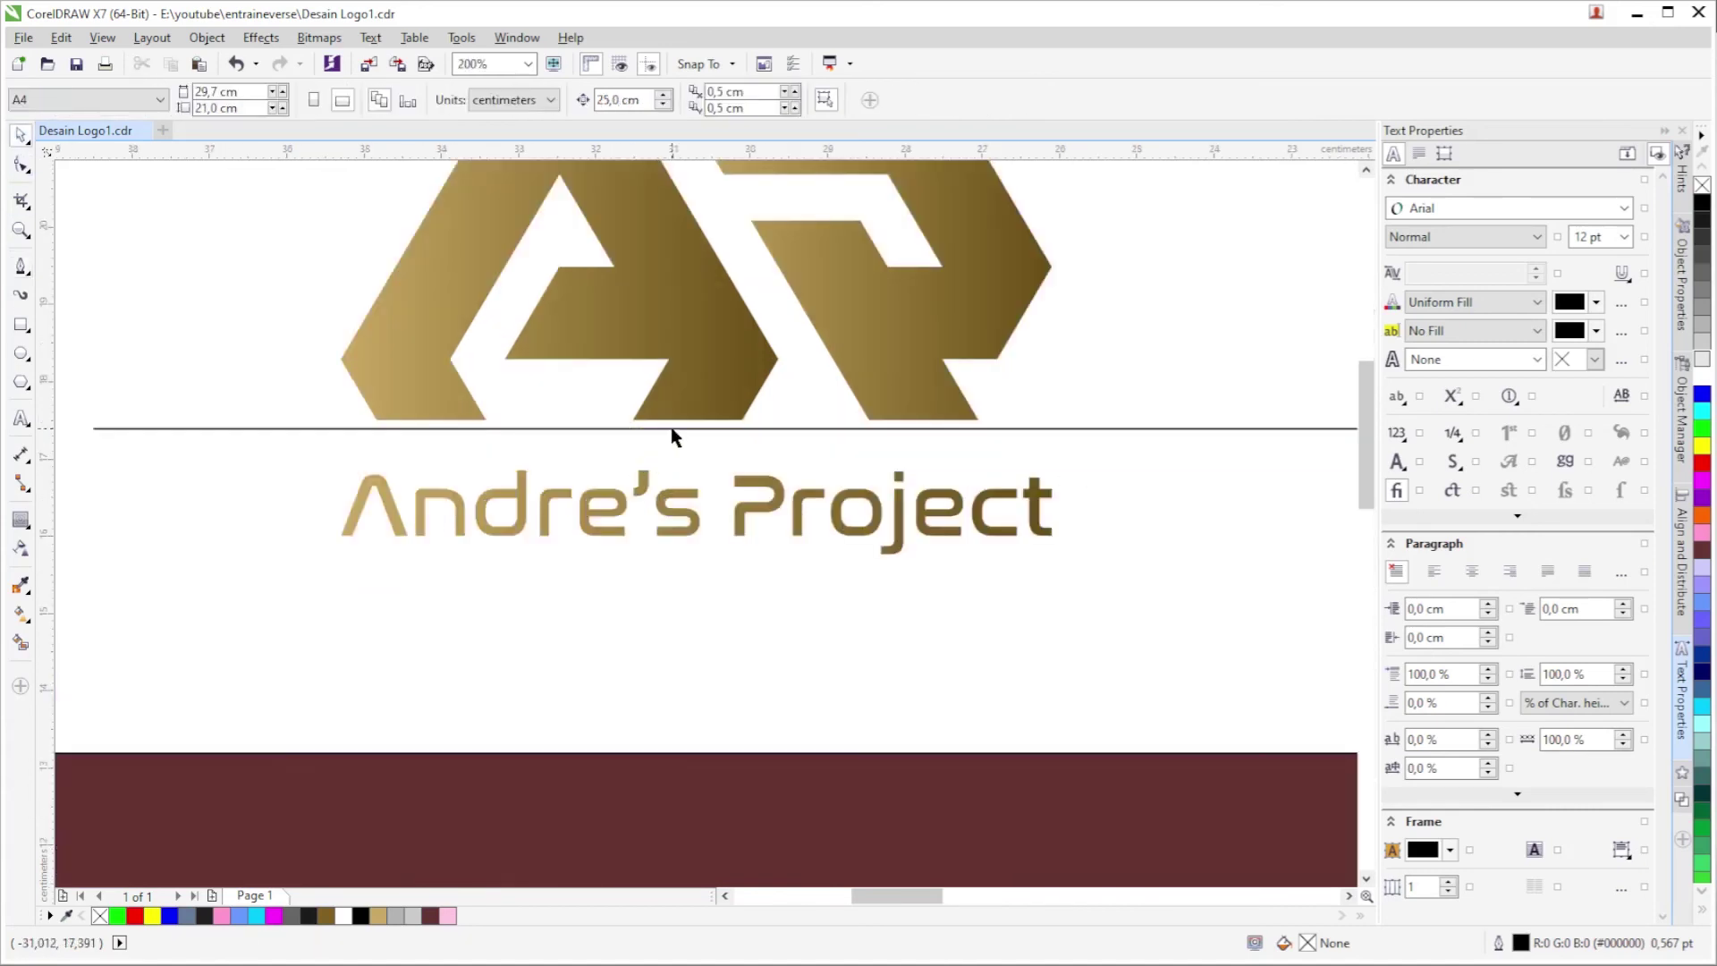
pyautogui.click(671, 428)
pyautogui.scroll(-2, 626, 412)
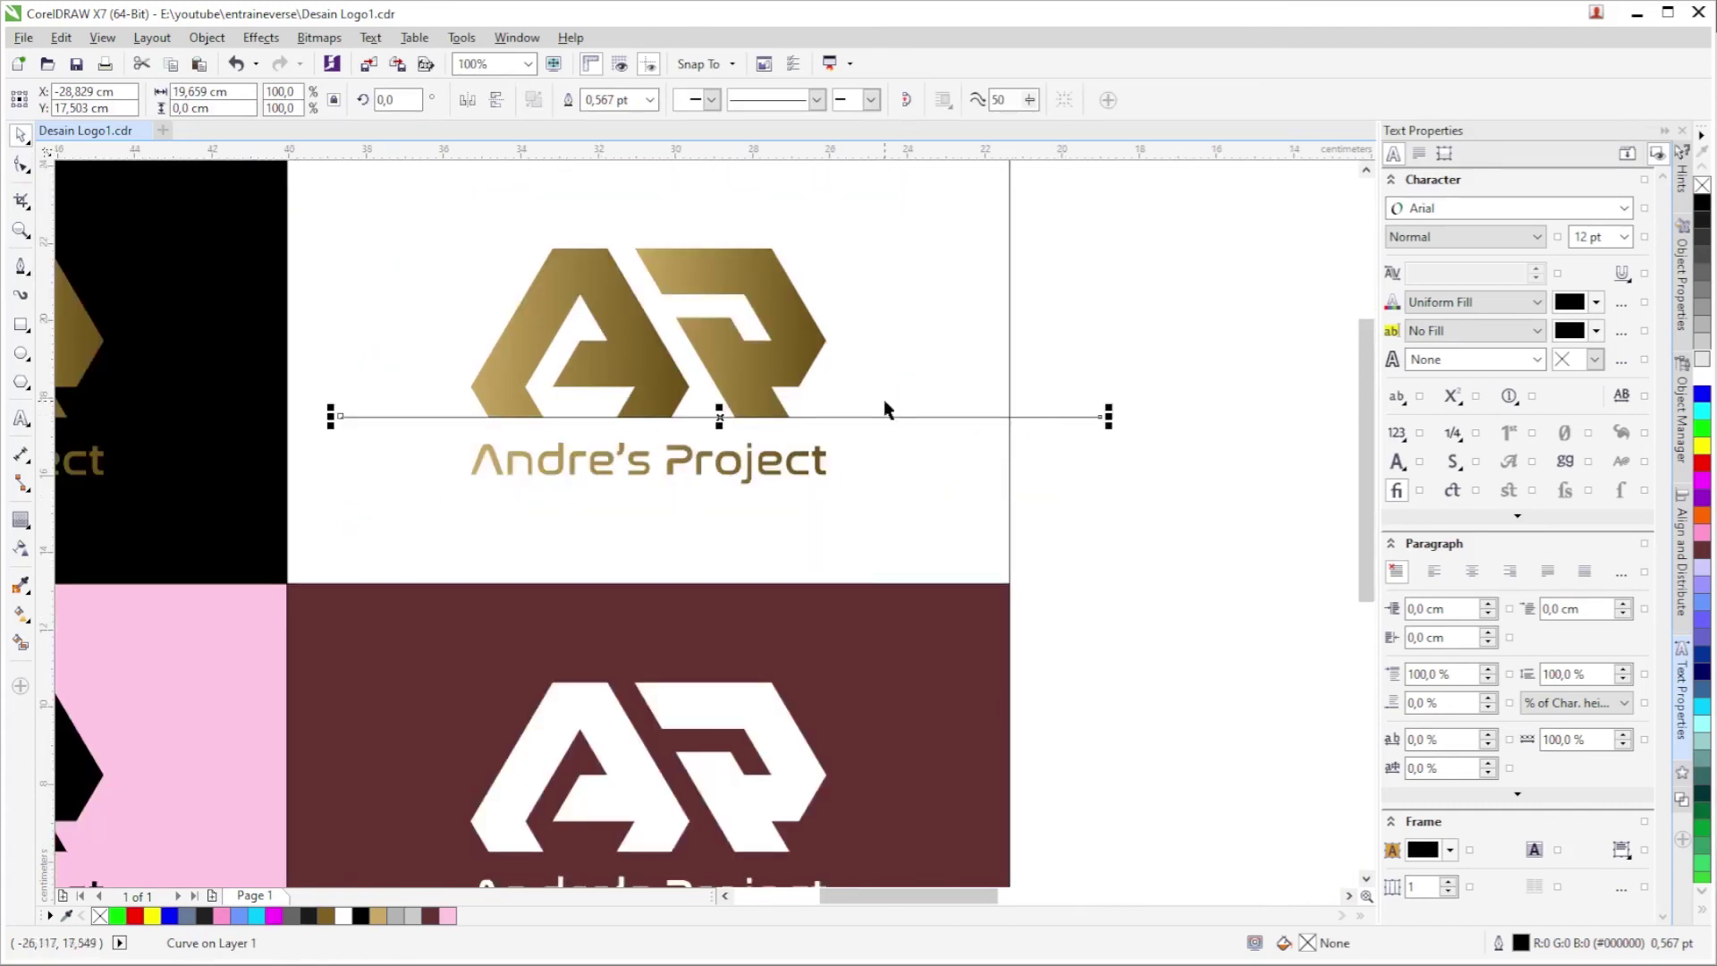
pyautogui.moveTo(709, 349); pyautogui.dragTo(892, 373)
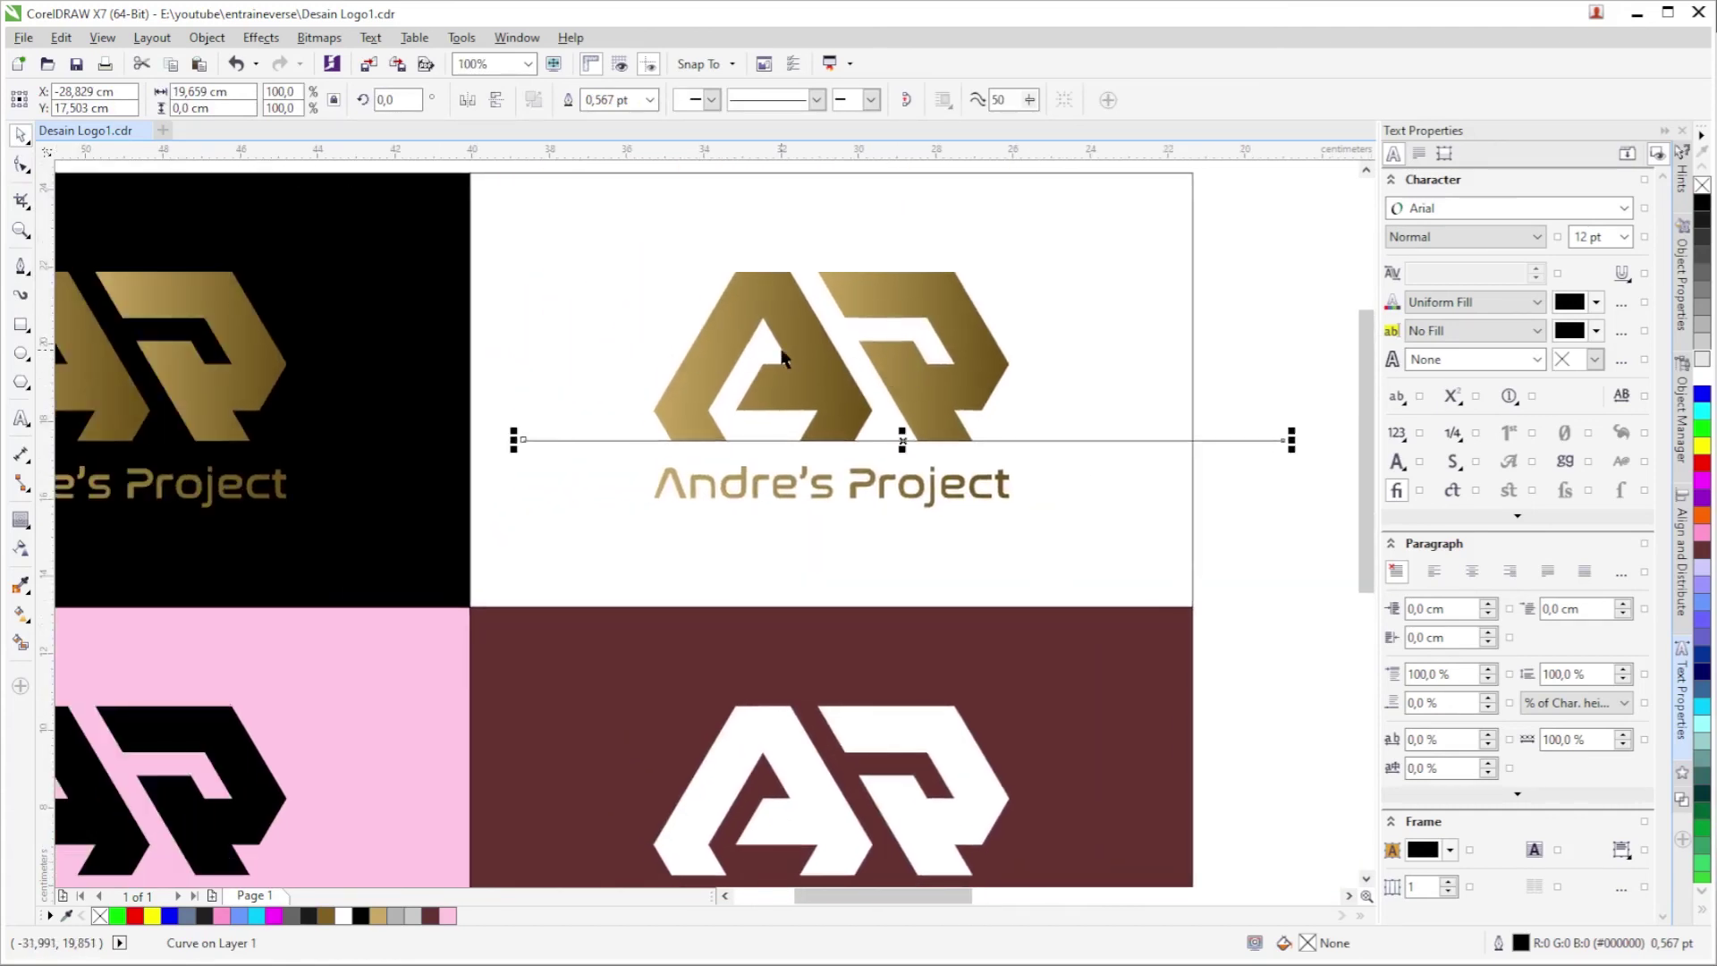
pyautogui.scroll(-1, 781, 358)
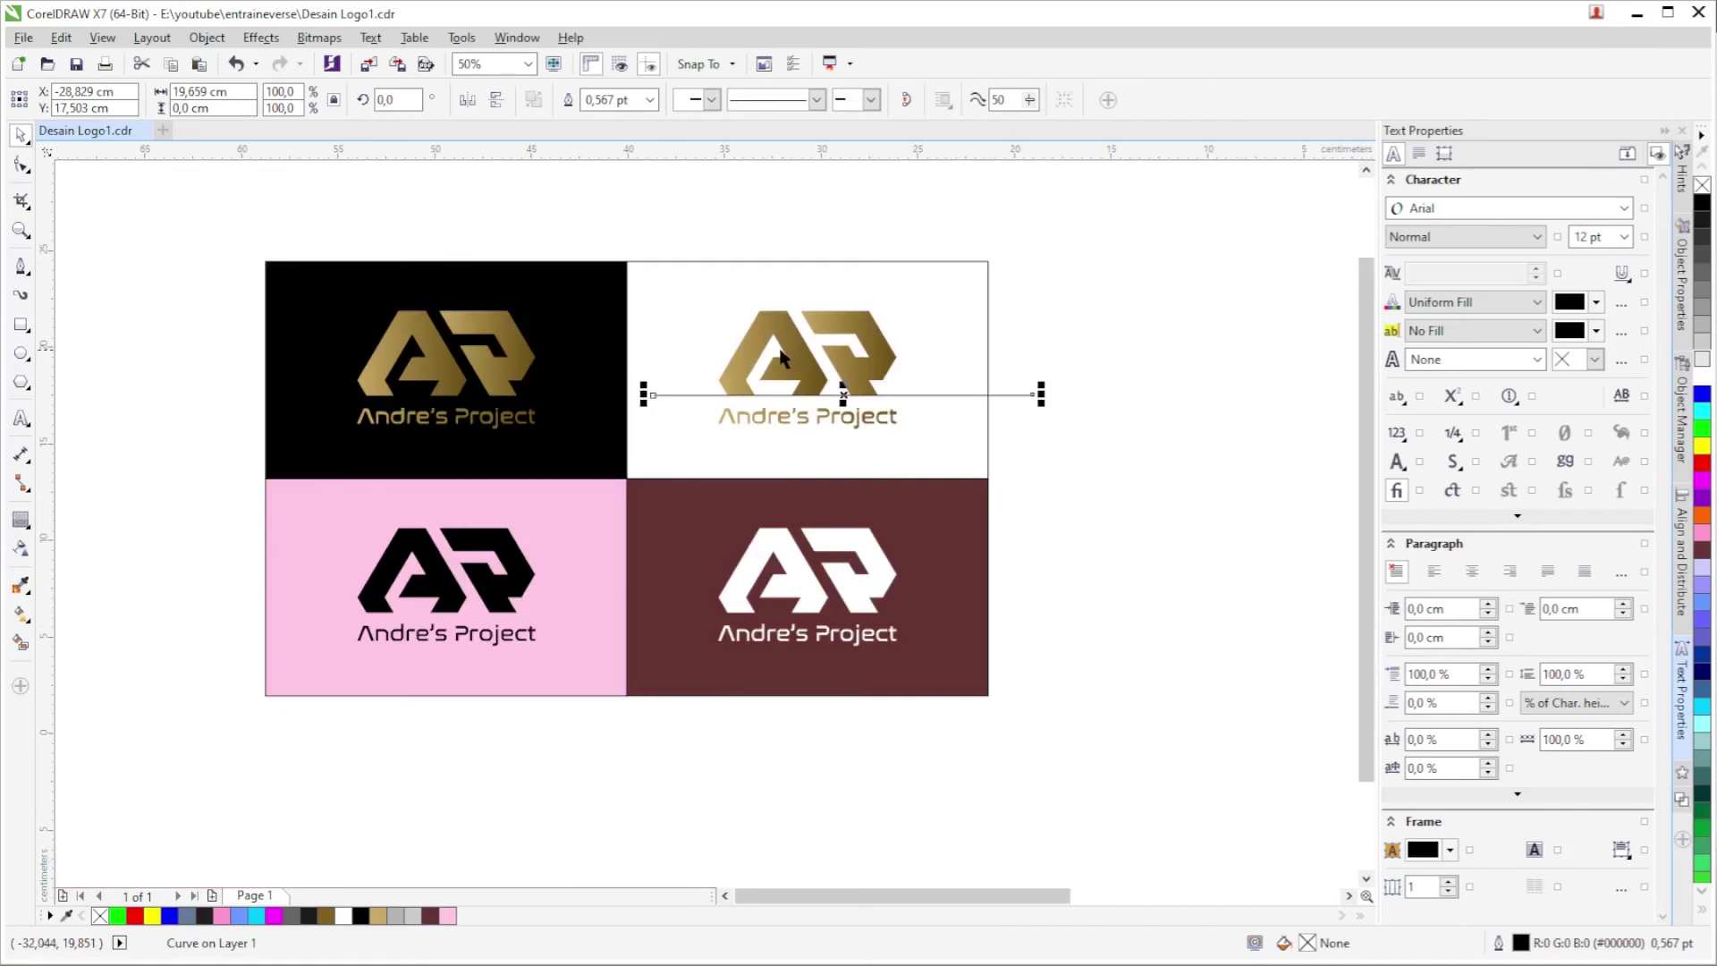
pyautogui.press('Escape')
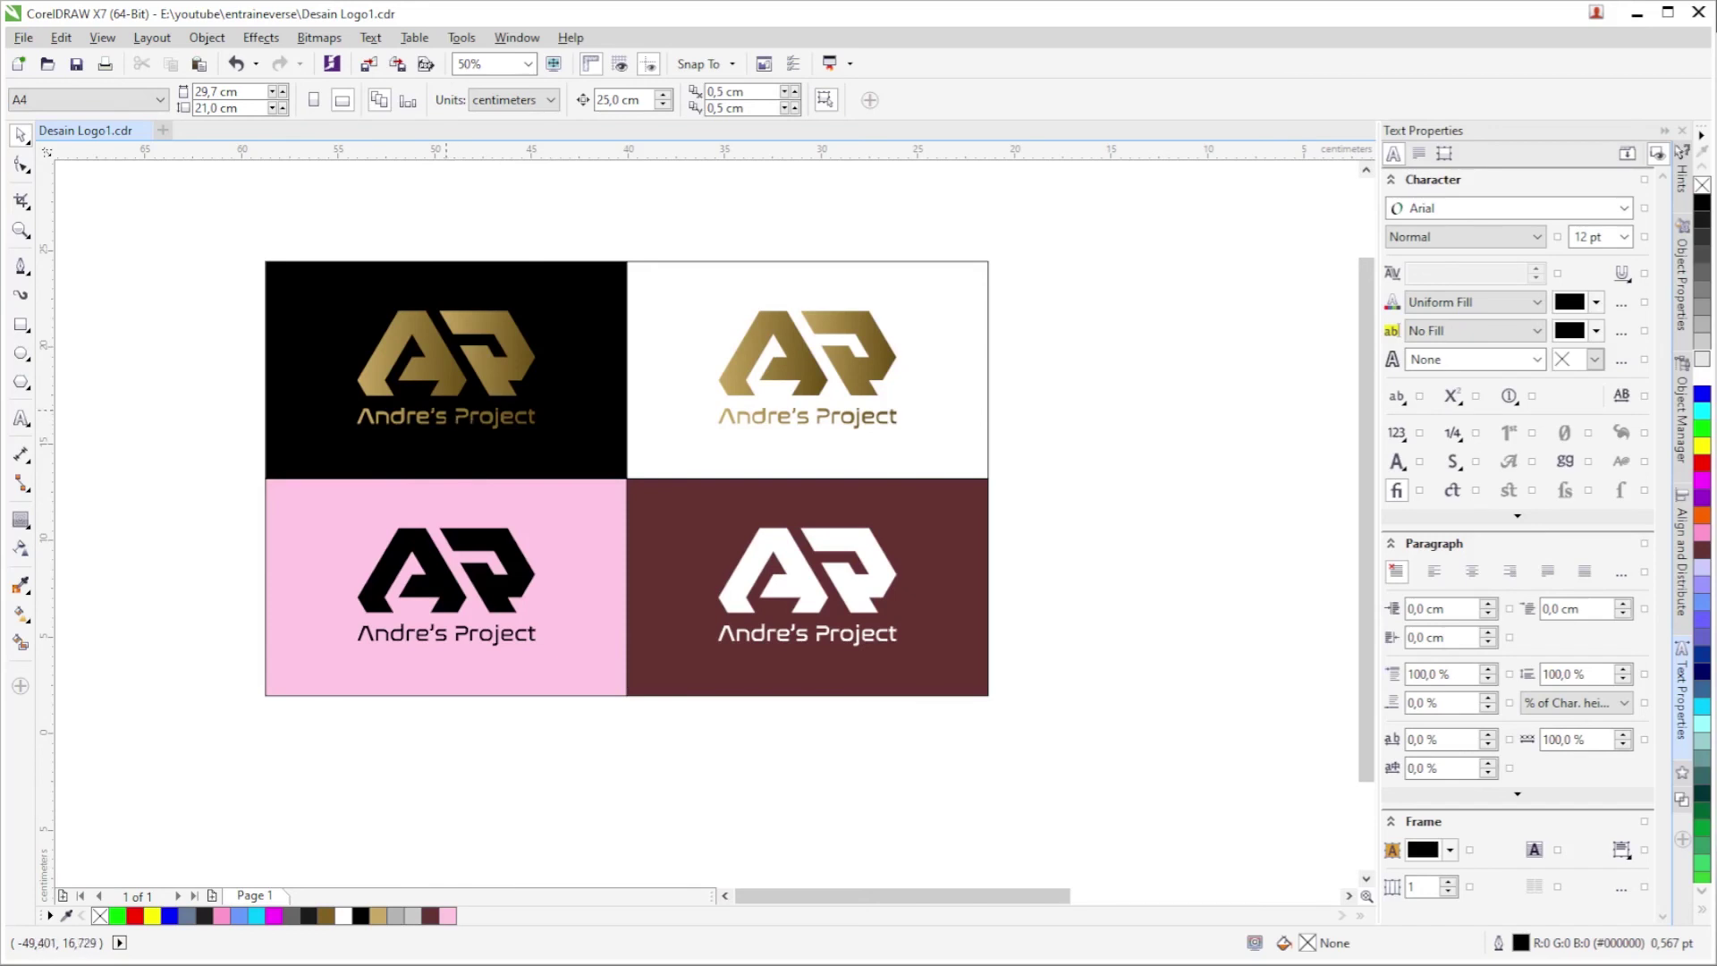
# Delete the leftover construction line drawings.
pyautogui.scroll(-1, 475, 394)
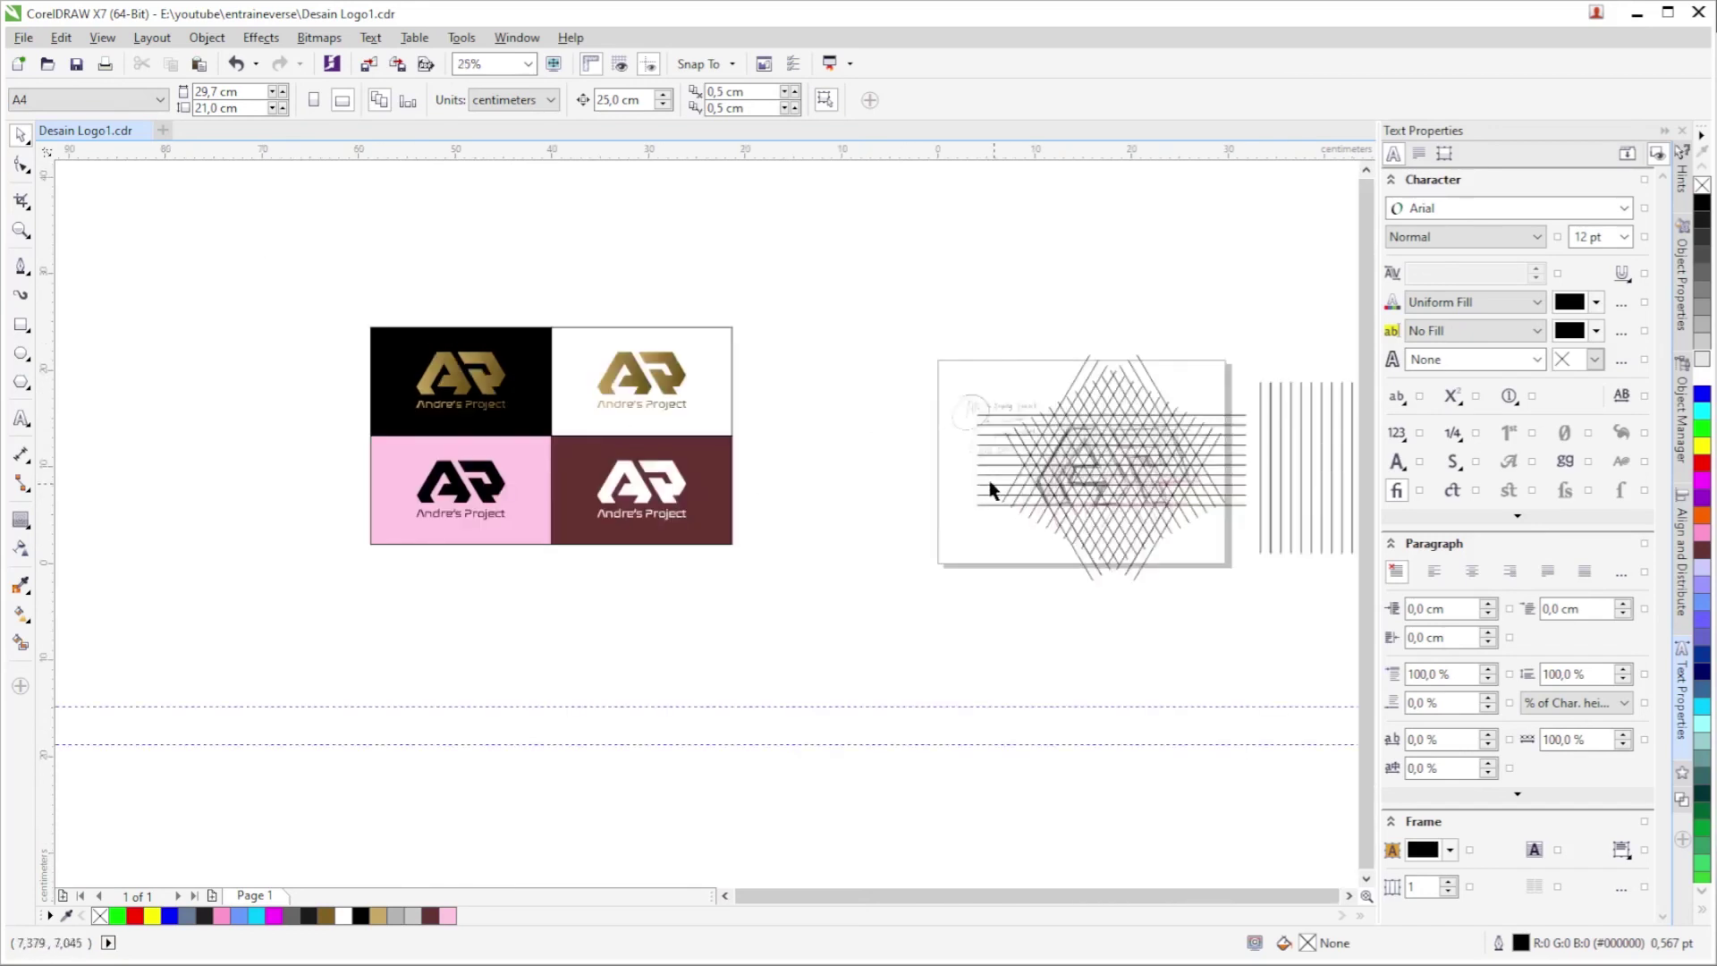
pyautogui.moveTo(883, 231); pyautogui.dragTo(1355, 644)
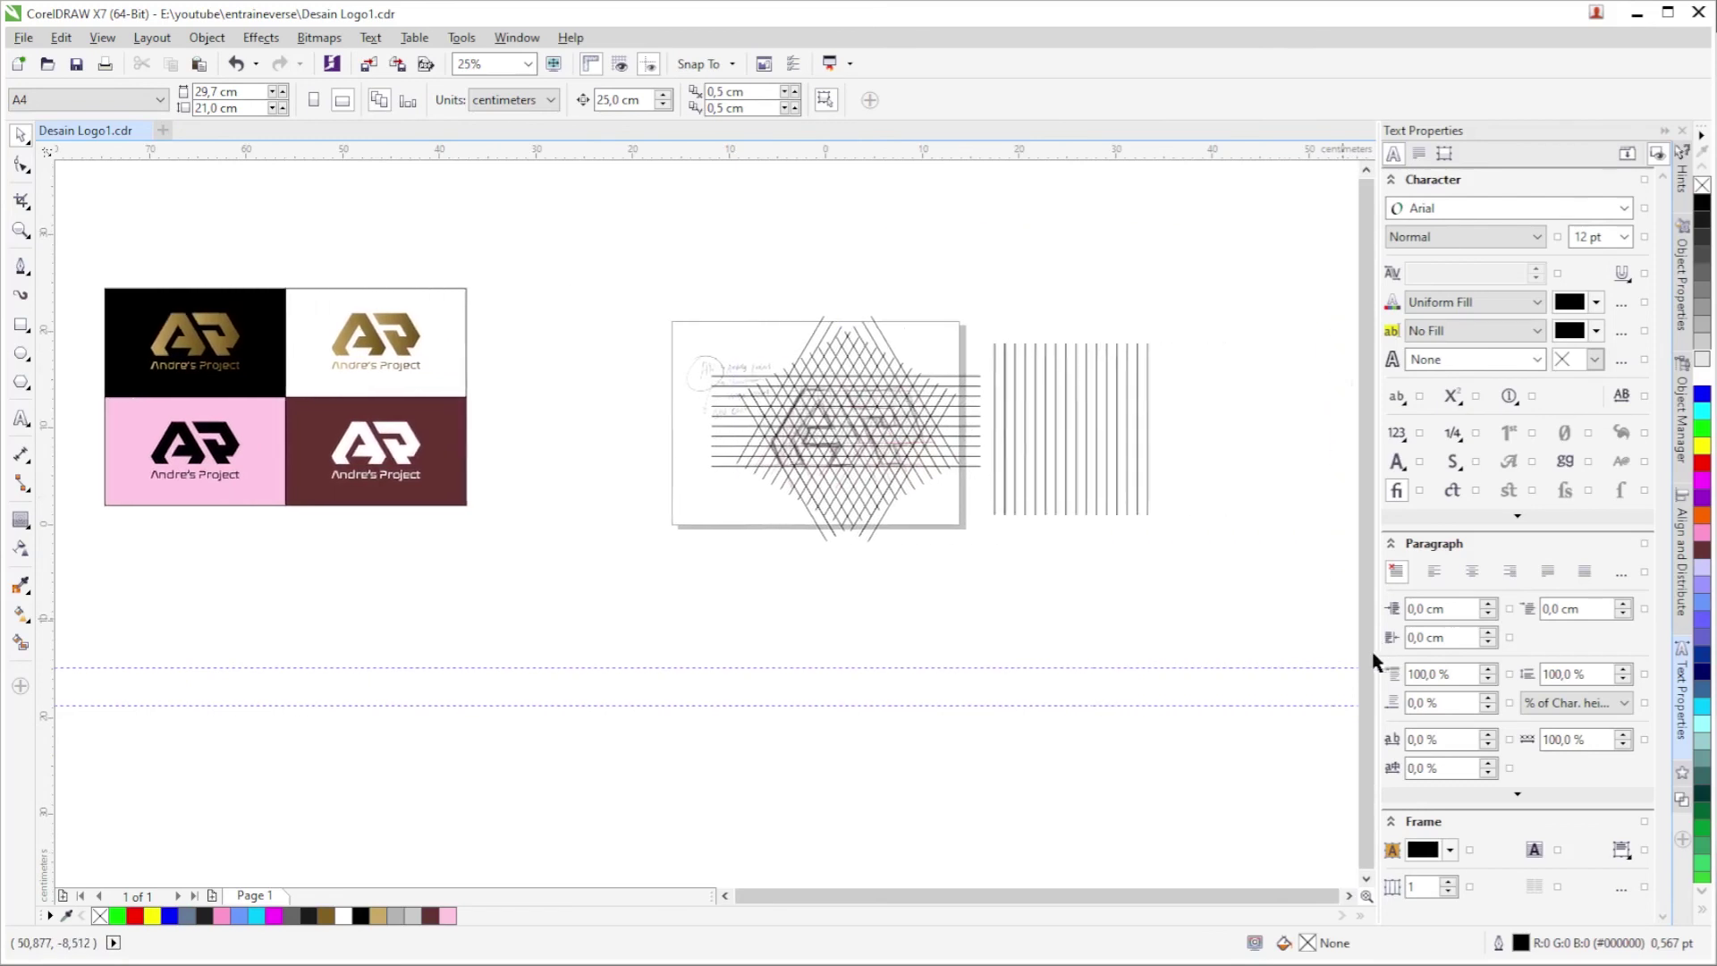
pyautogui.press('Delete')
pyautogui.hscroll(-3, 723, 556)
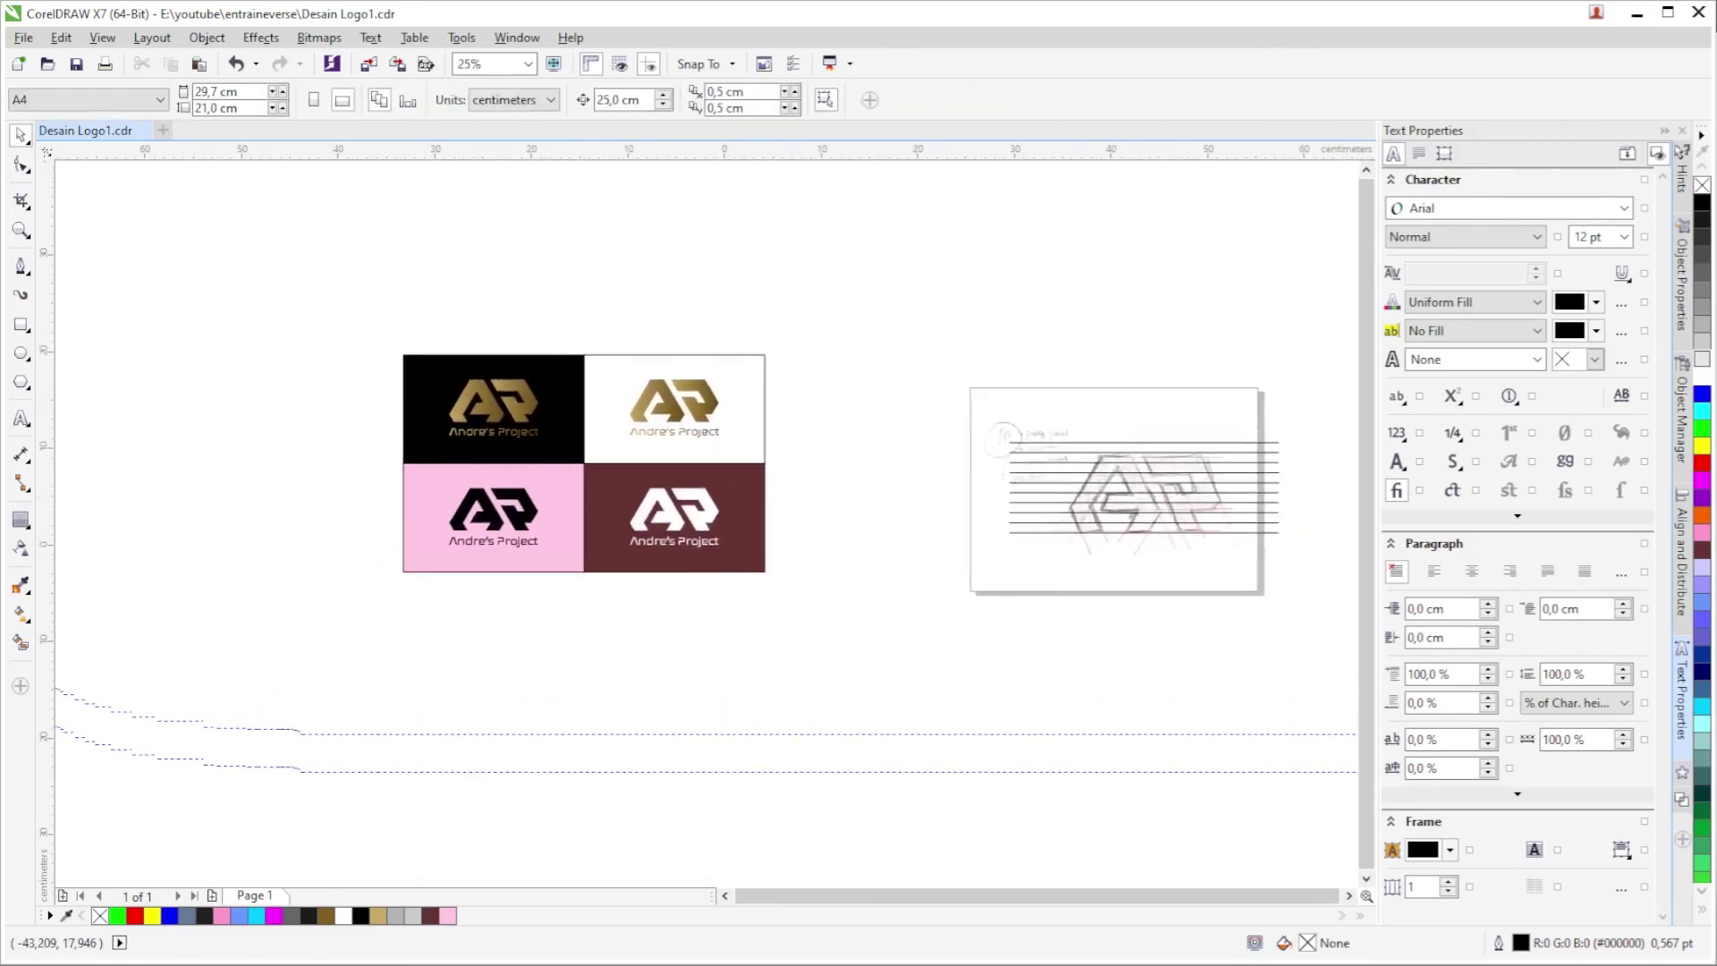
pyautogui.click(723, 556)
# Unlock the pencil sketch bitmap and move it up-left, out of the page.
pyautogui.rightClick(1114, 494)
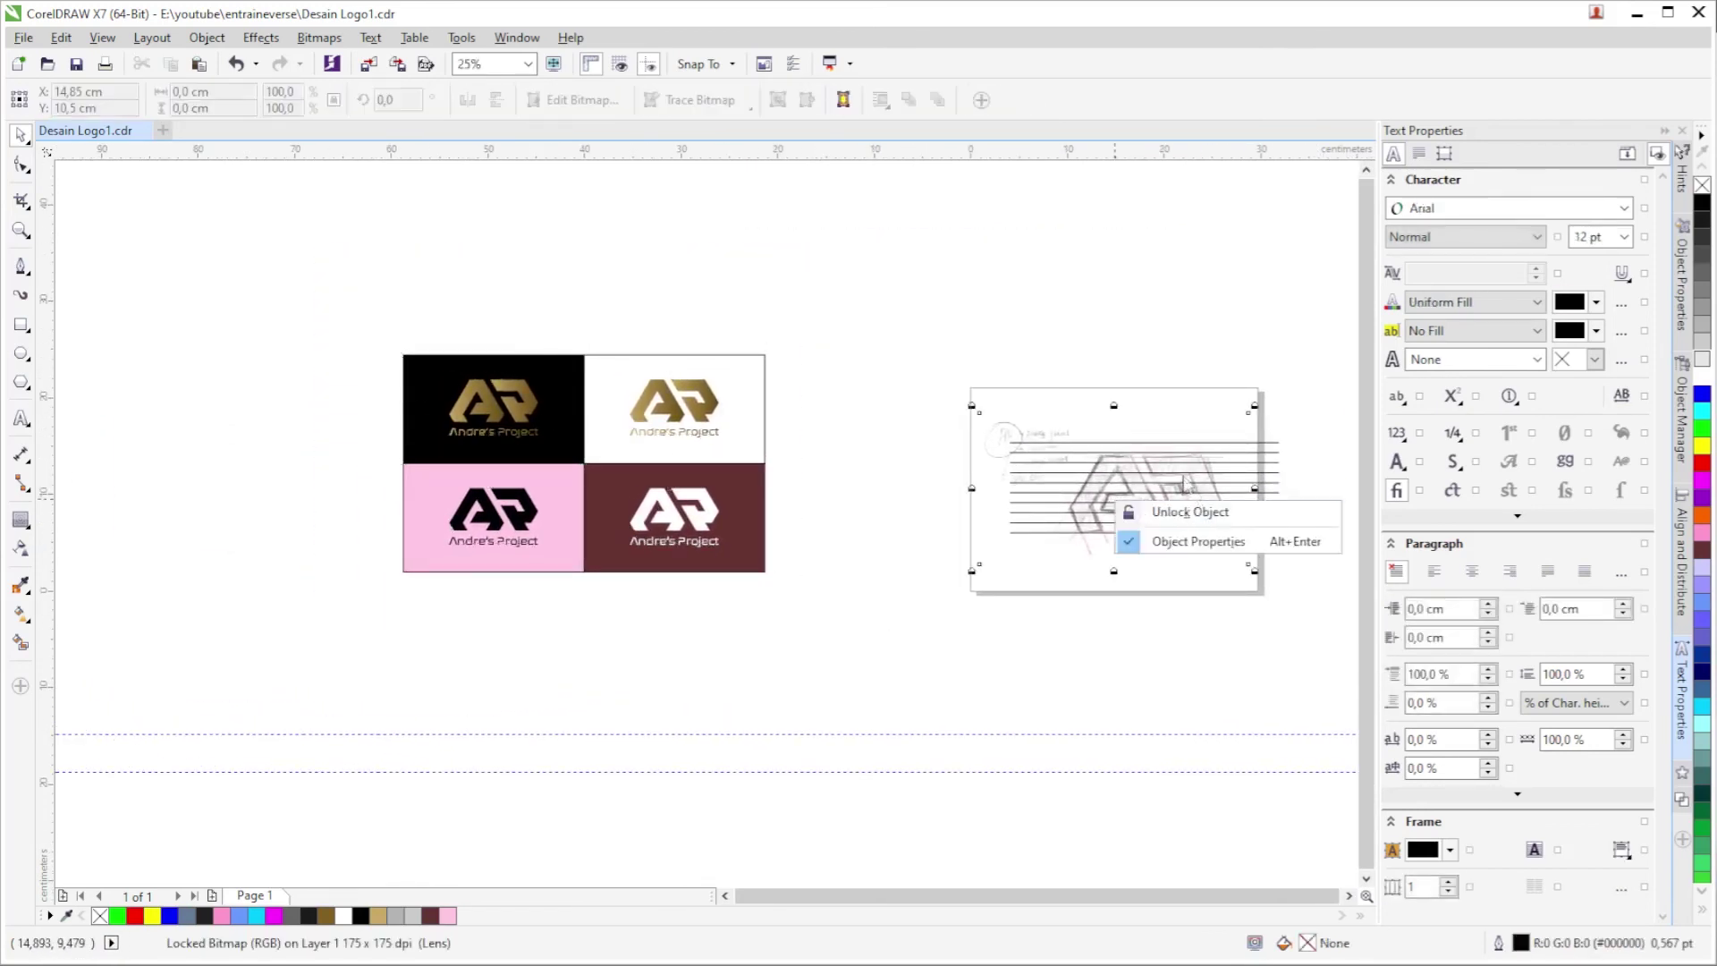
pyautogui.press('Escape')
pyautogui.click(969, 541)
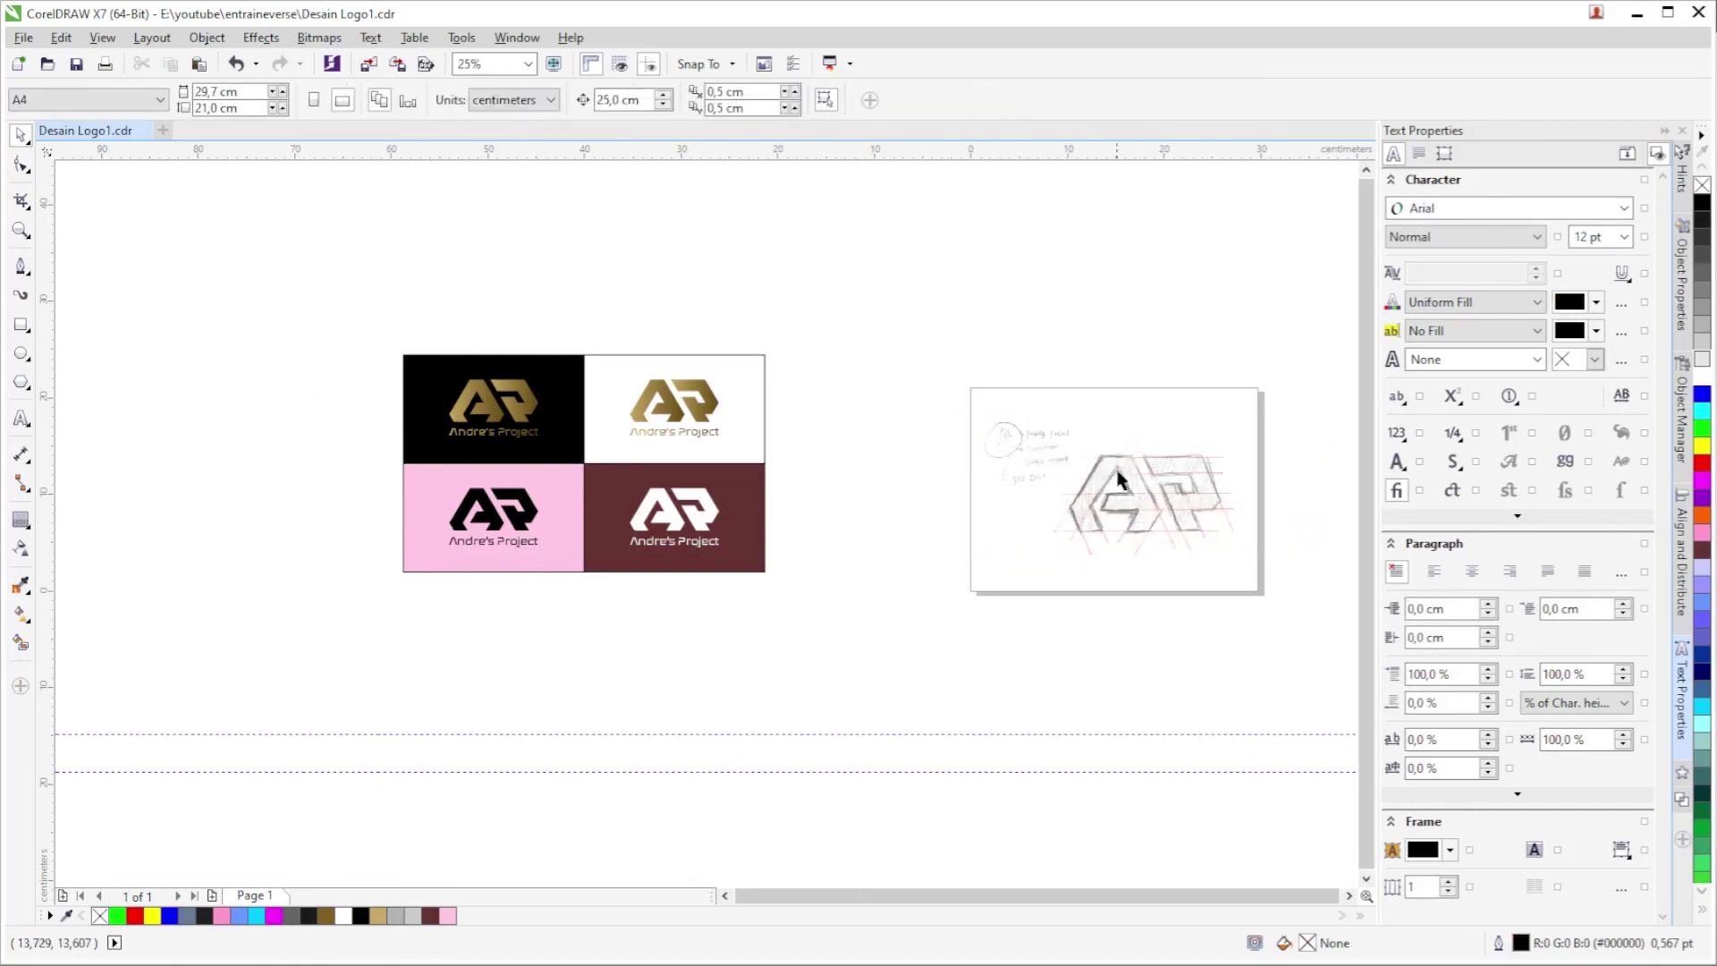
pyautogui.rightClick(1119, 475)
pyautogui.click(1189, 483)
pyautogui.moveTo(1050, 426); pyautogui.dragTo(330, 188)
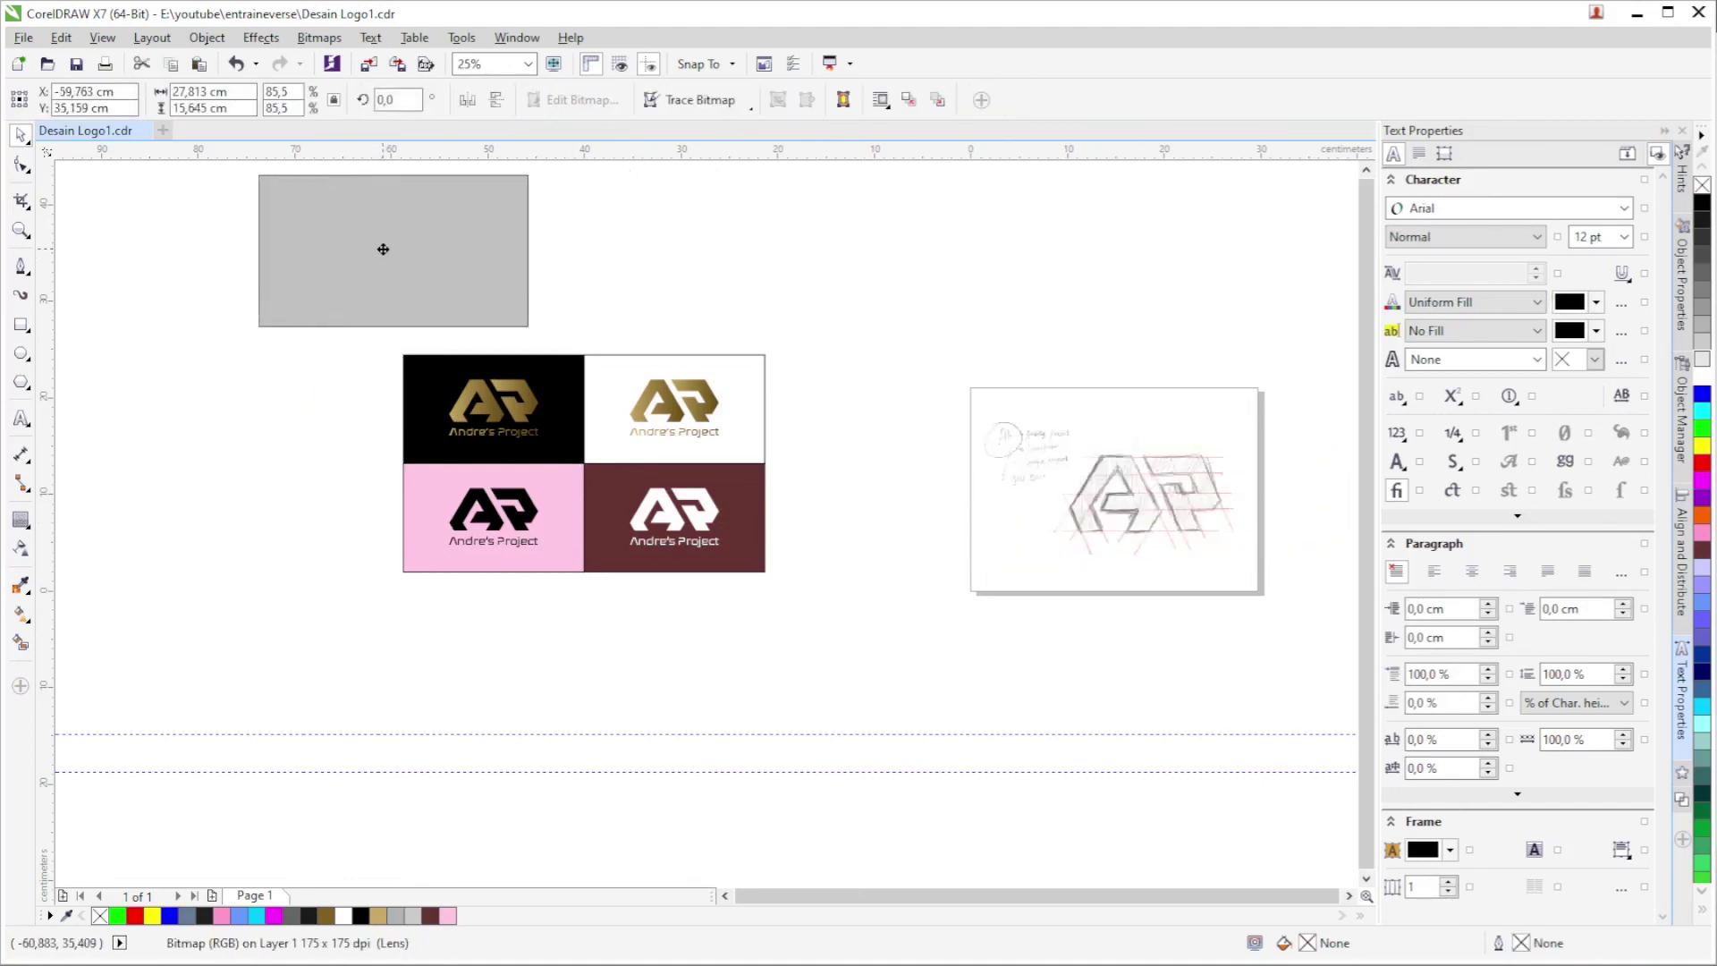
# Move the four-card logo grid onto the blank page.
pyautogui.moveTo(262, 660); pyautogui.dragTo(855, 320)
pyautogui.moveTo(585, 398)
pyautogui.mouseDown()
pyautogui.moveTo(1070, 415)
pyautogui.moveTo(937, 422)
pyautogui.moveTo(885, 489)
pyautogui.mouseUp()
pyautogui.scroll(1, 1070, 414)
# Centre the logo grid on the page and deselect it.
pyautogui.press('p')
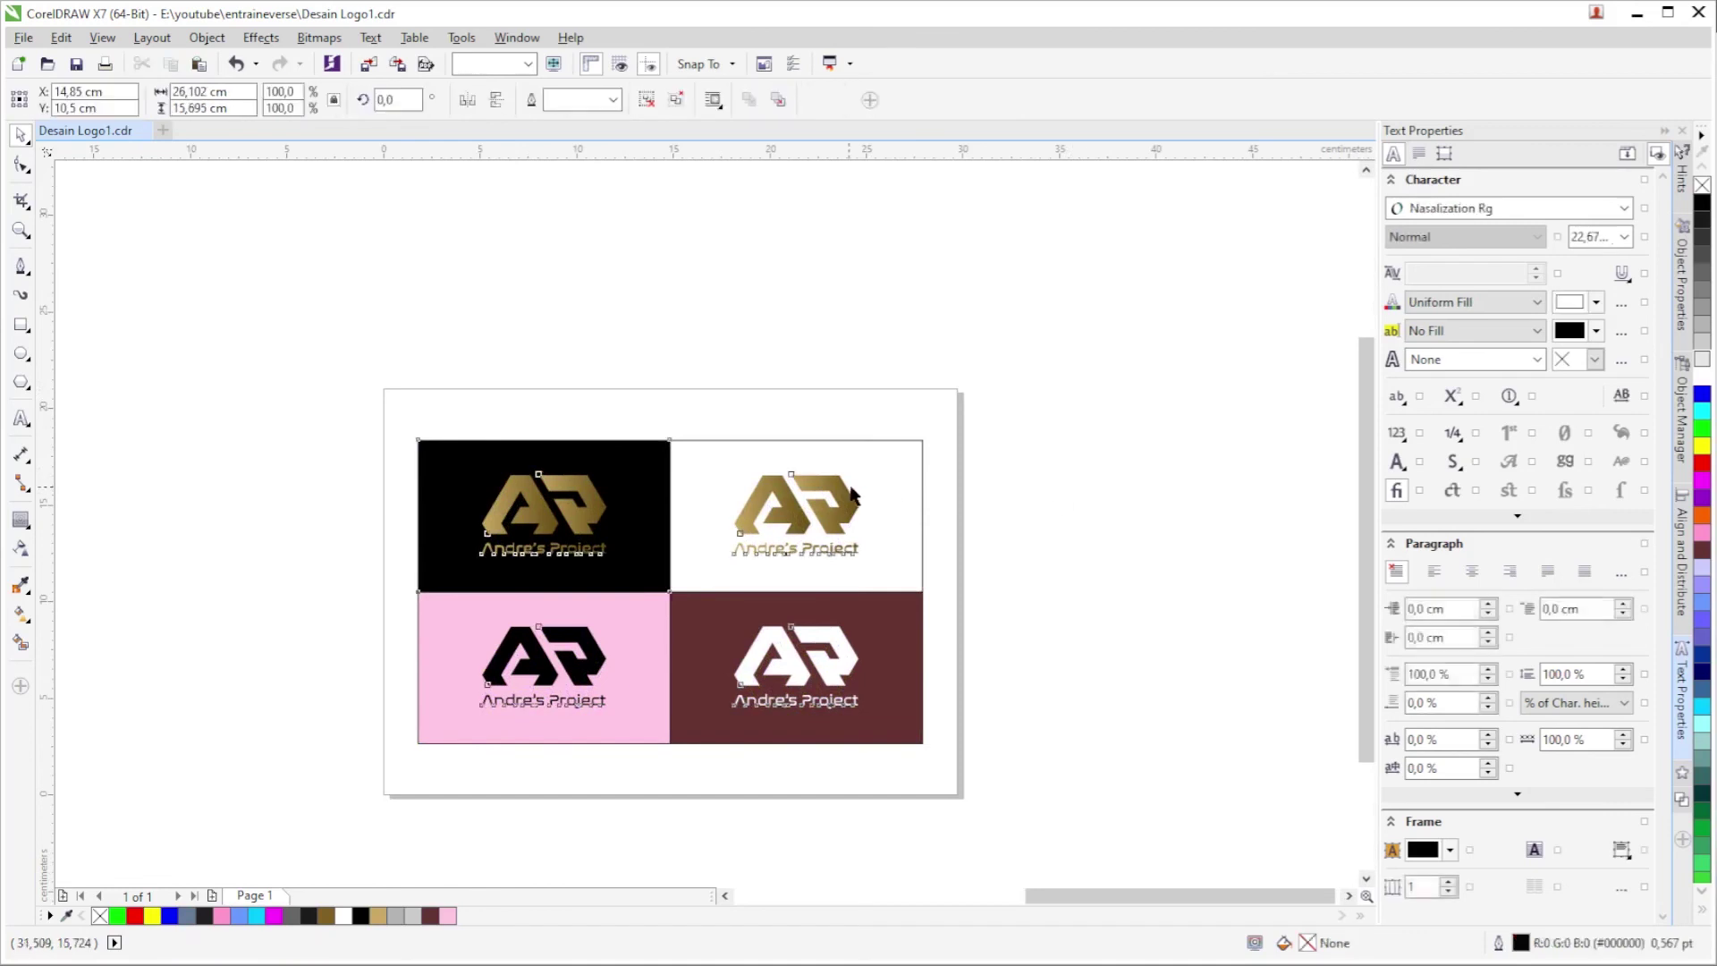
pyautogui.click(999, 519)
pyautogui.scroll(1, 599, 613)
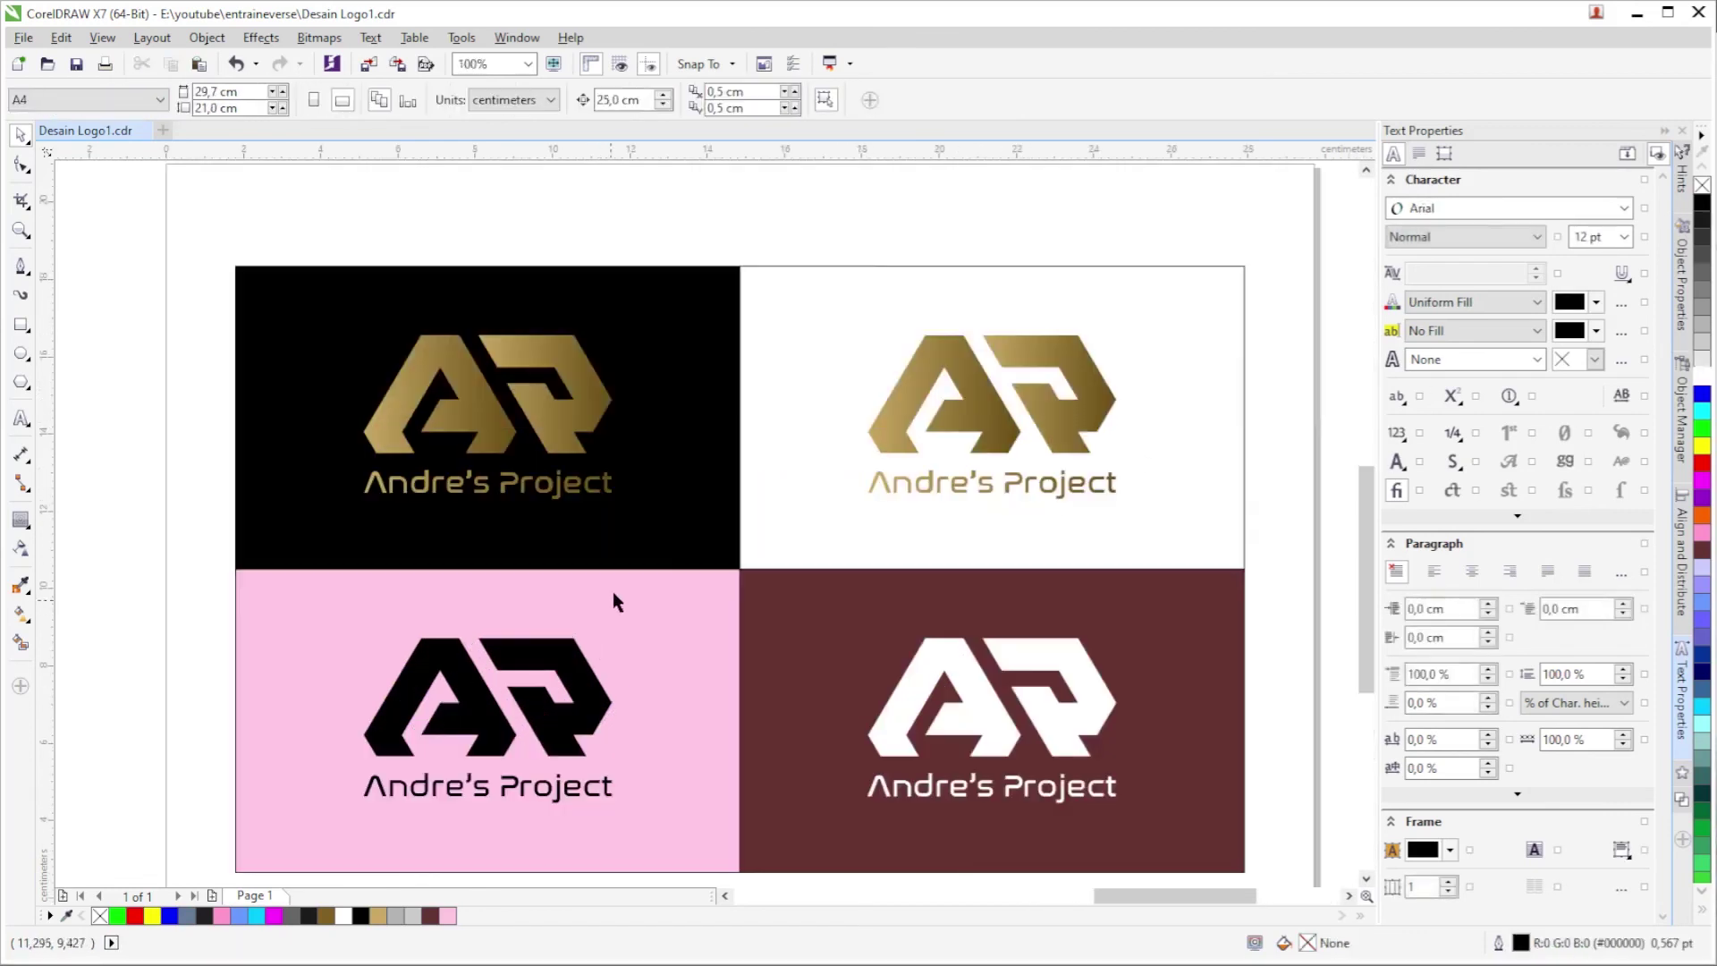
pyautogui.scroll(-1, 702, 559)
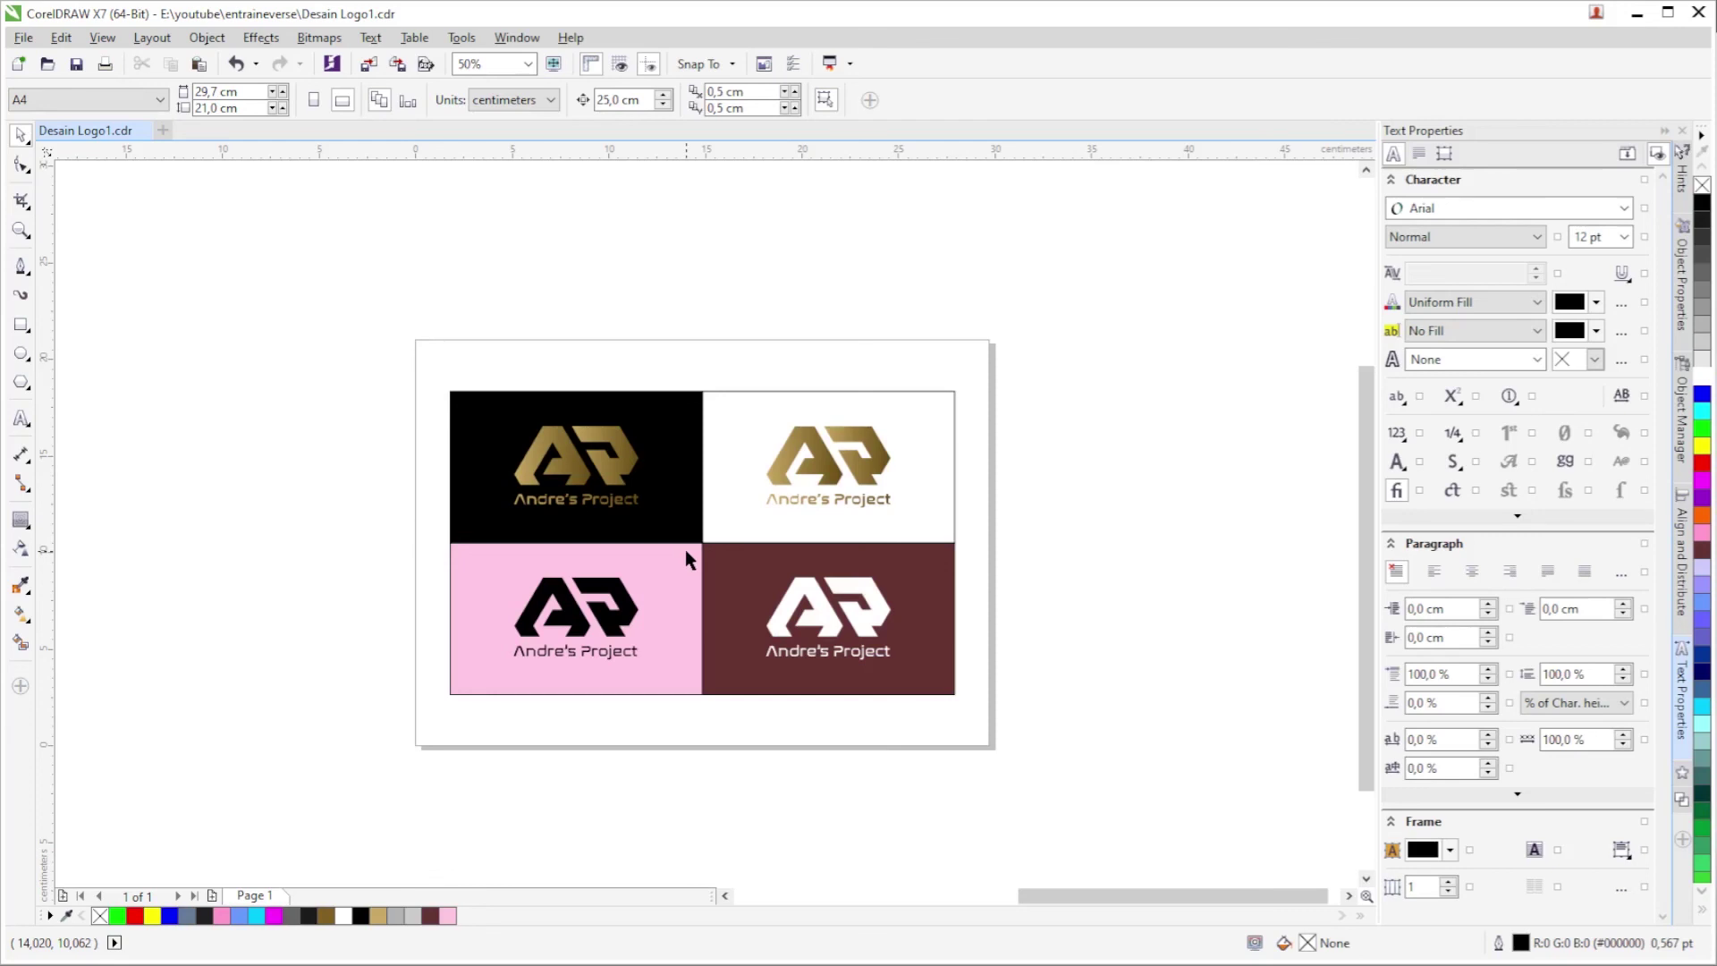
# Insert a blank Page 2 after Page 1 and return to Page 1.
pyautogui.press('pagedown')
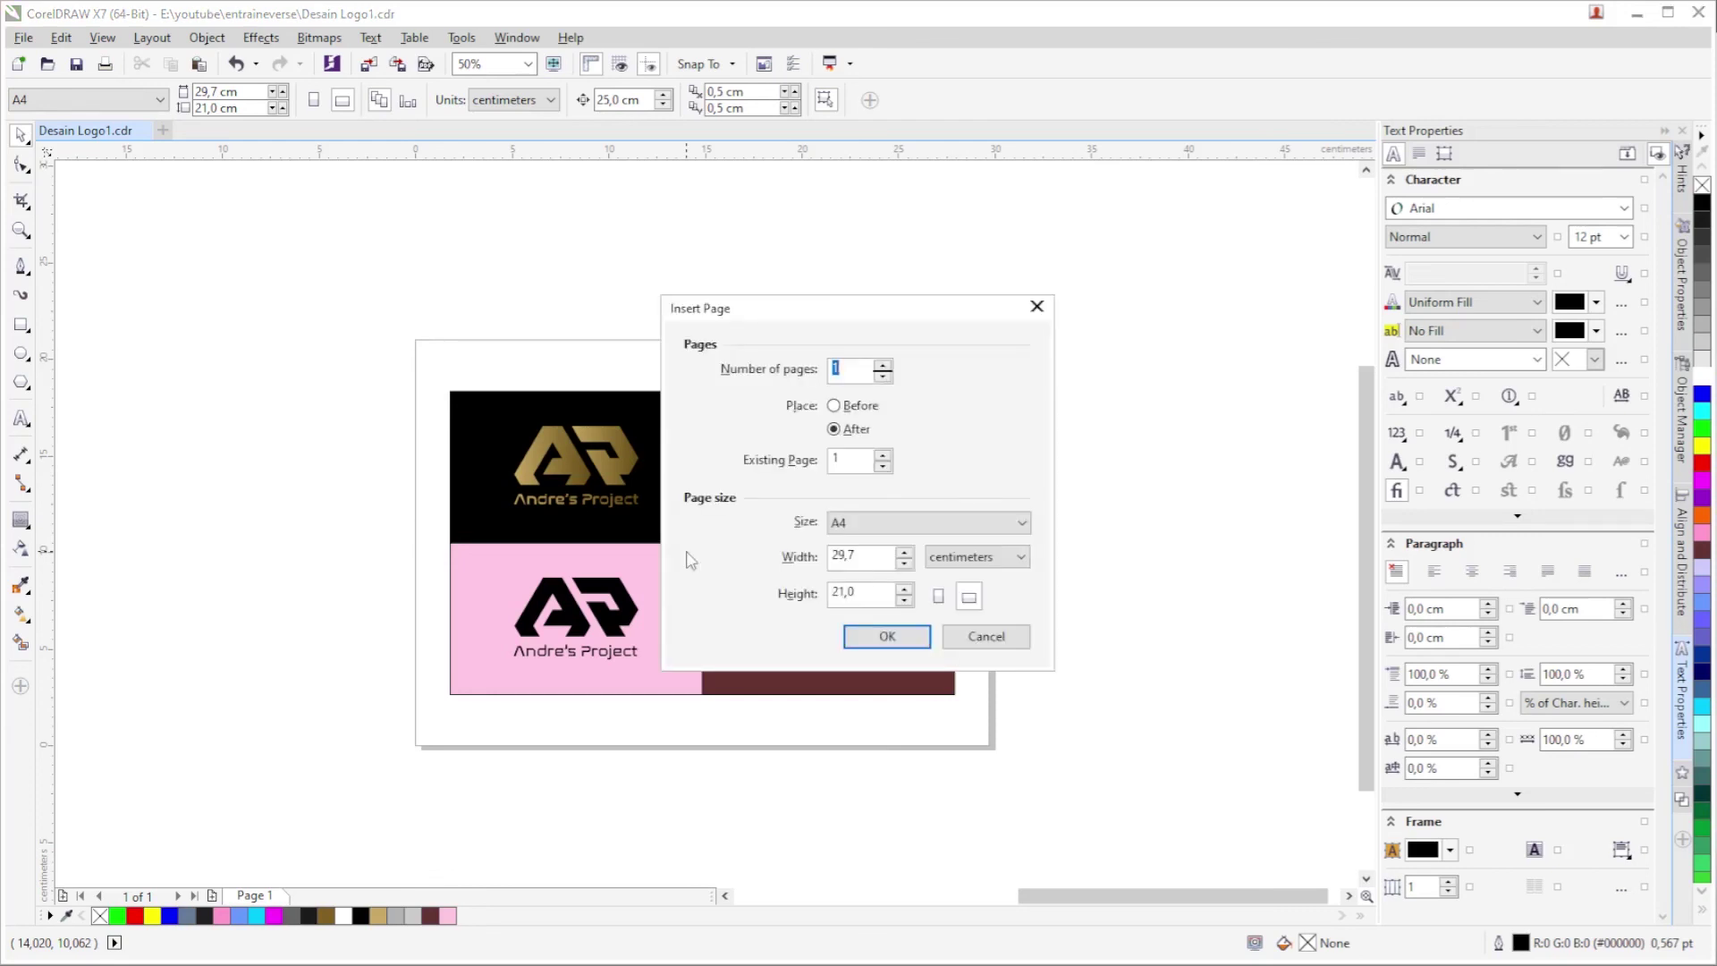
pyautogui.press('Return')
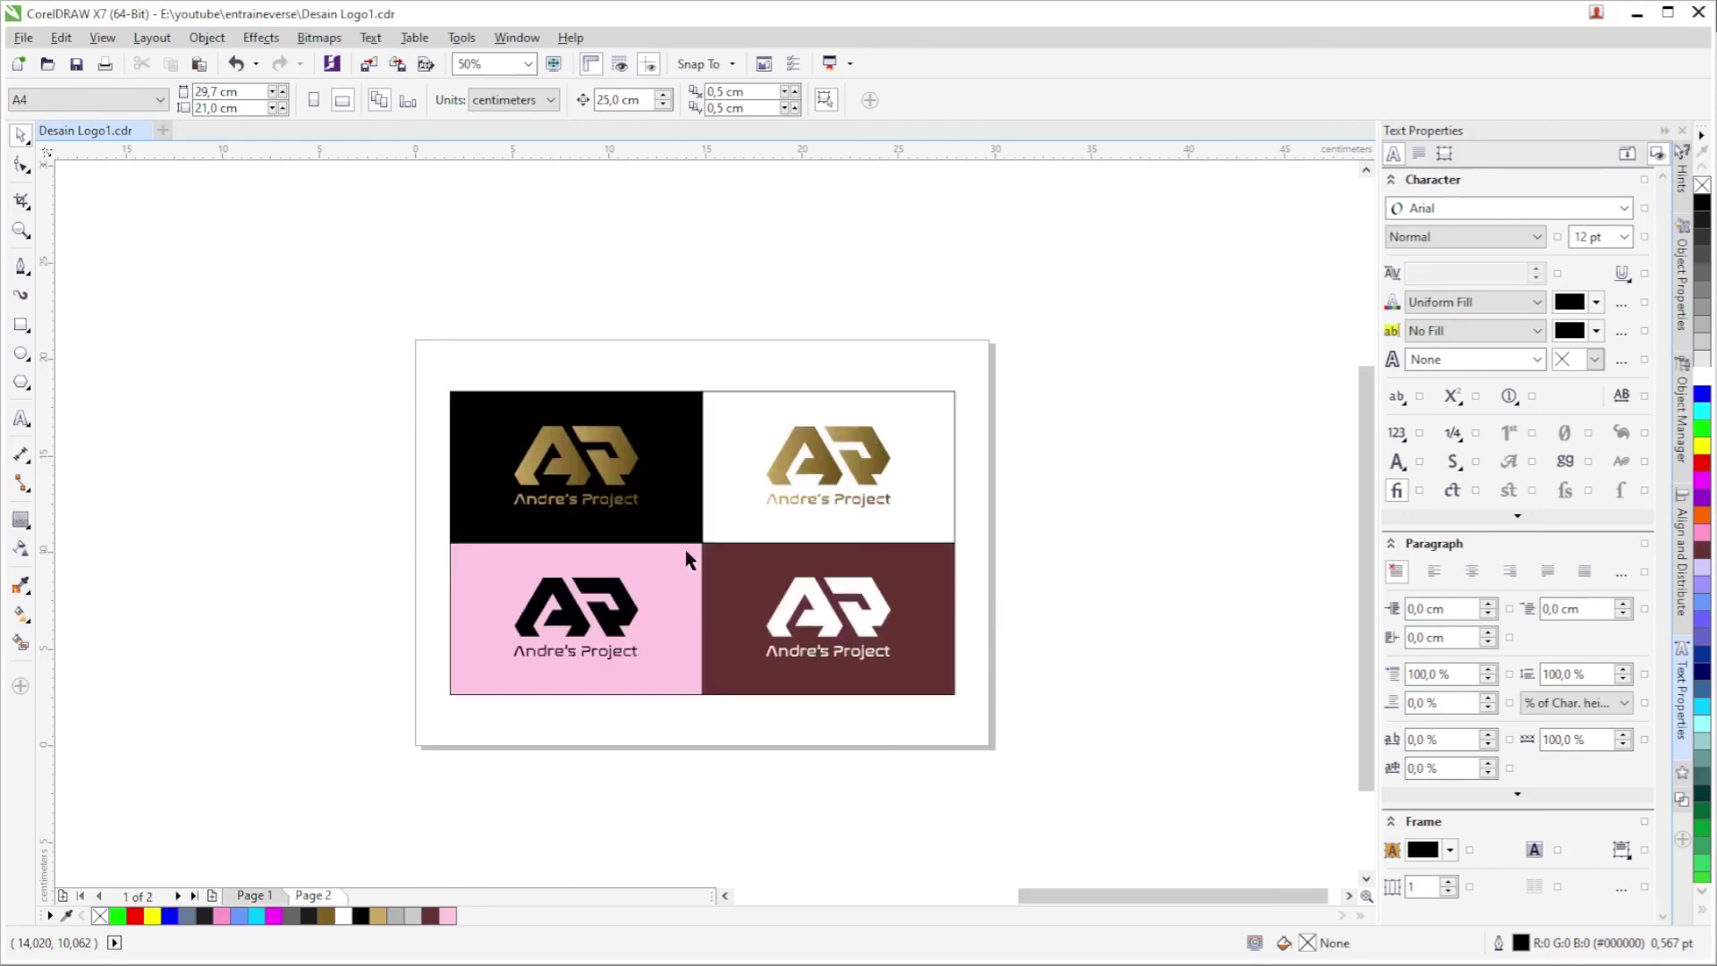
pyautogui.press('pageup')
# Ungroup the logo grid and select the black card with its gold logo.
pyautogui.click(685, 549)
pyautogui.click(651, 105)
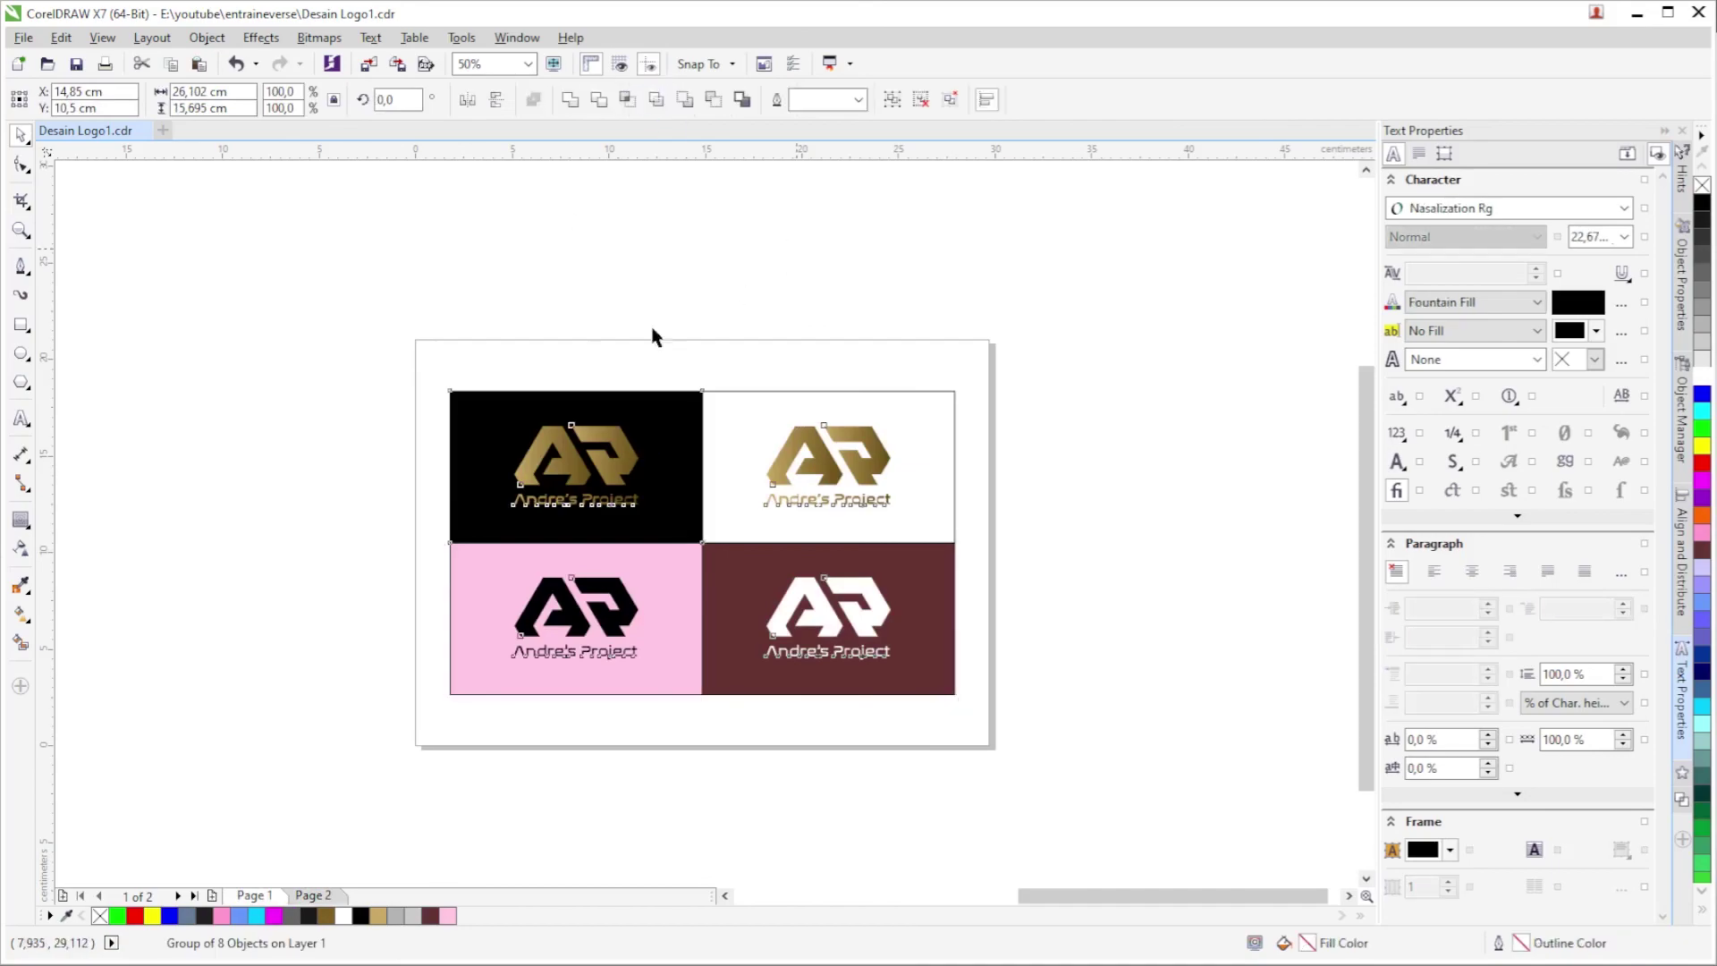
pyautogui.moveTo(376, 288); pyautogui.dragTo(707, 565)
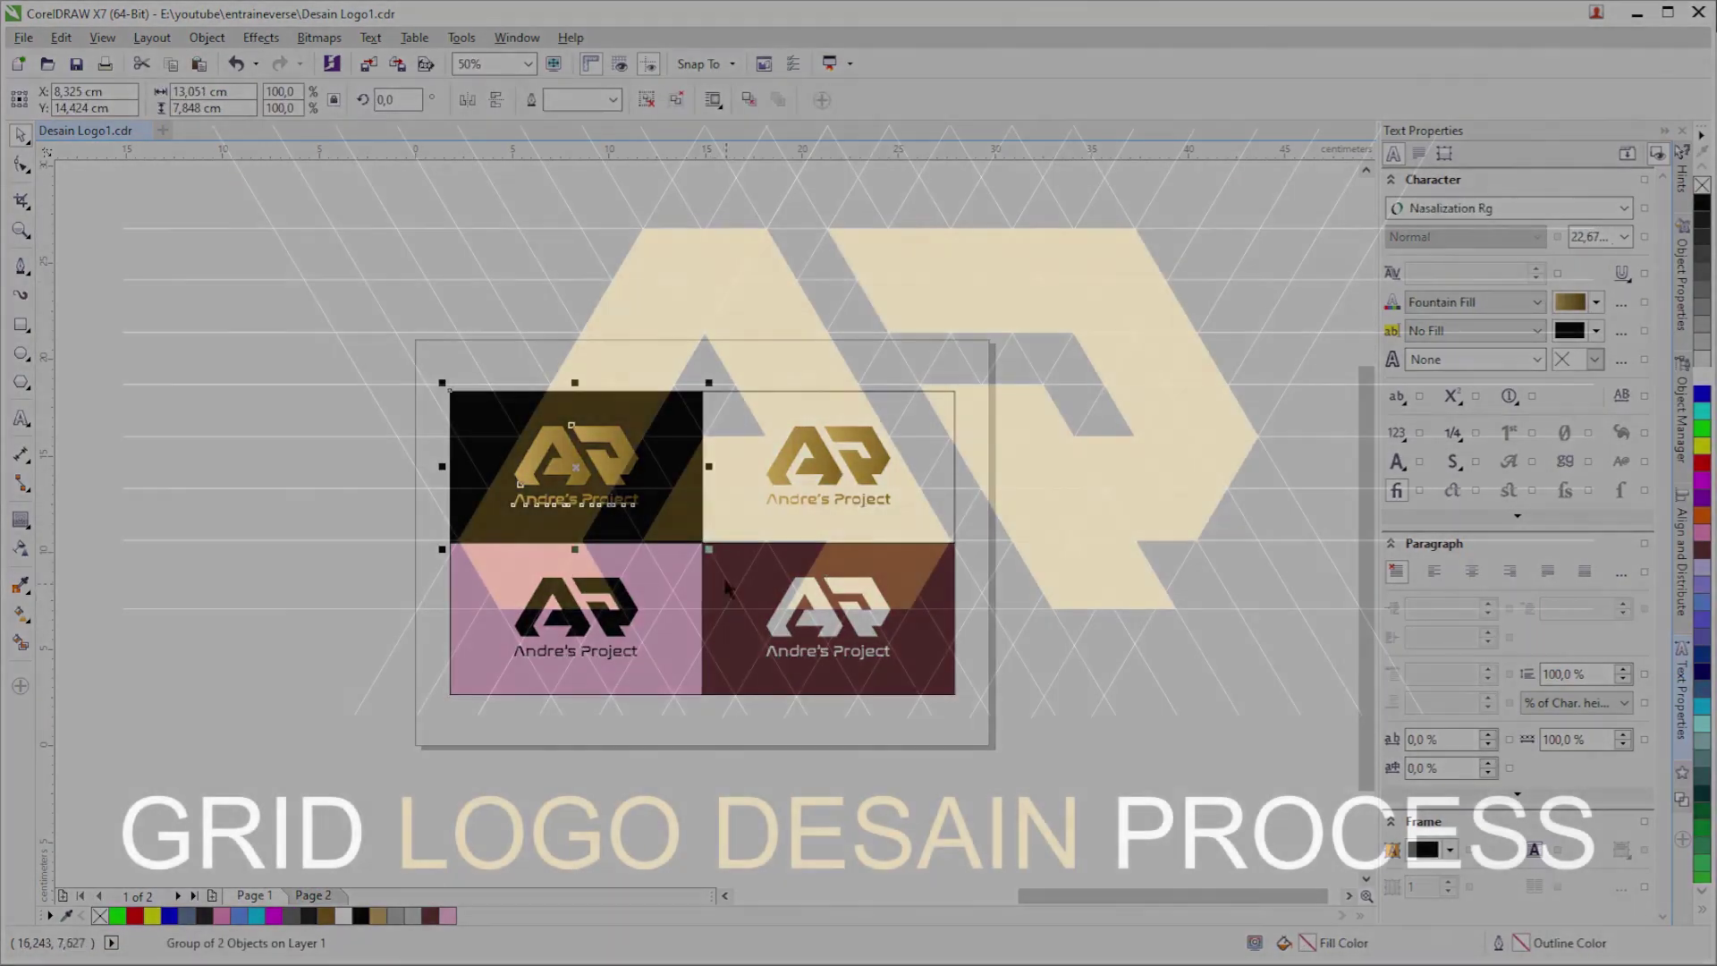